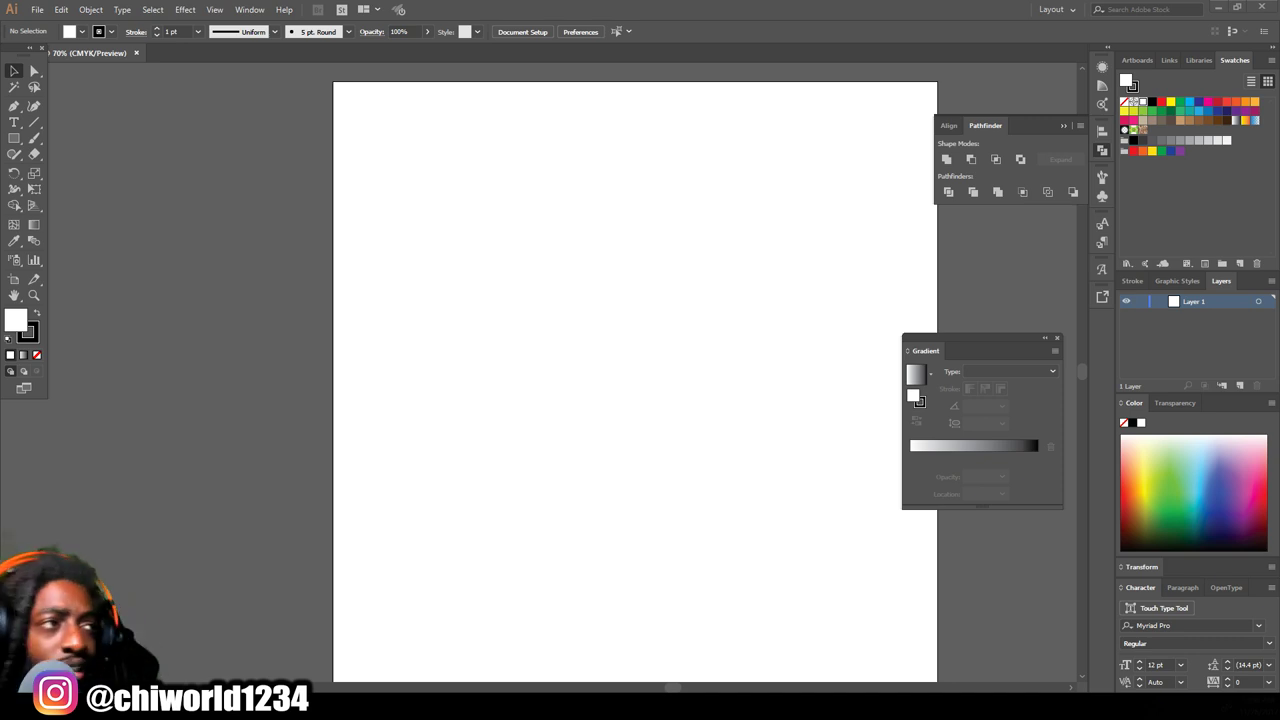
# Step: Place the portrait photo on the artboard as a linked image
pyautogui.moveTo(487, 66); pyautogui.dragTo(711, 497)
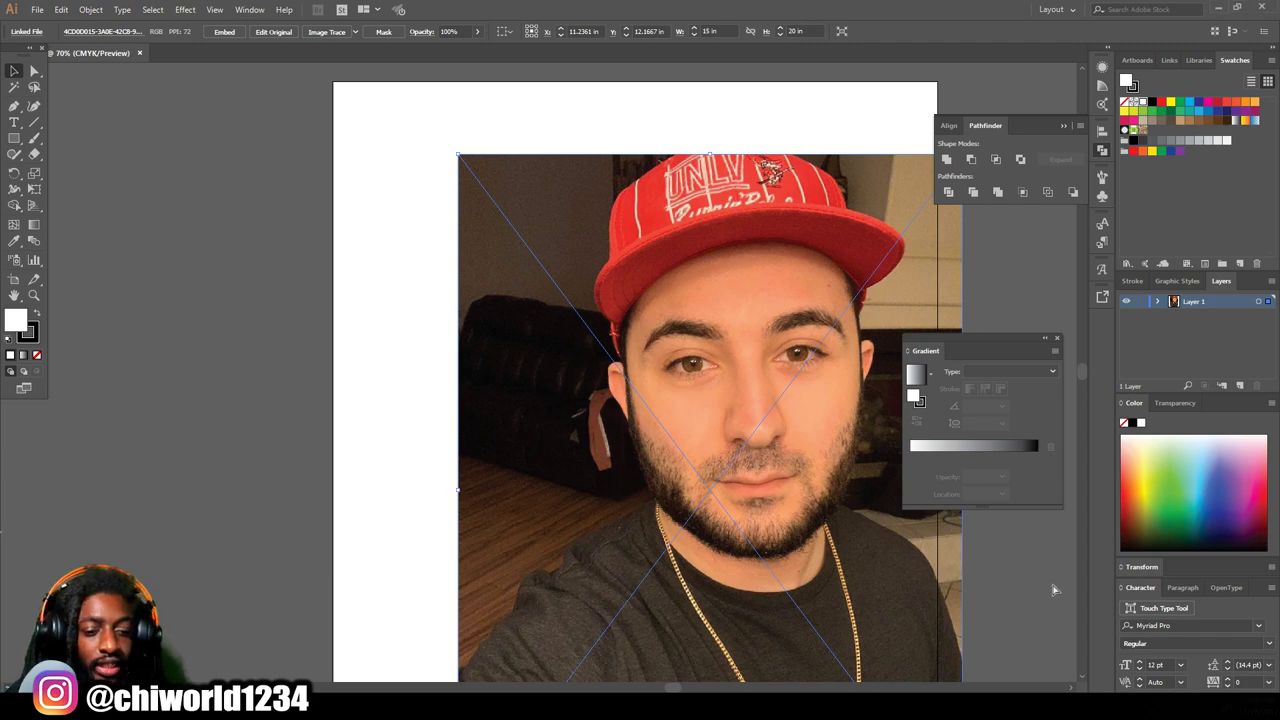
pyautogui.hotkey('ctrl', '-')
pyautogui.scroll(5, 850, 530)
pyautogui.hscroll(-5, 820, 516)
pyautogui.hotkey('ctrl', '-')
pyautogui.hscroll(-6, 820, 516)
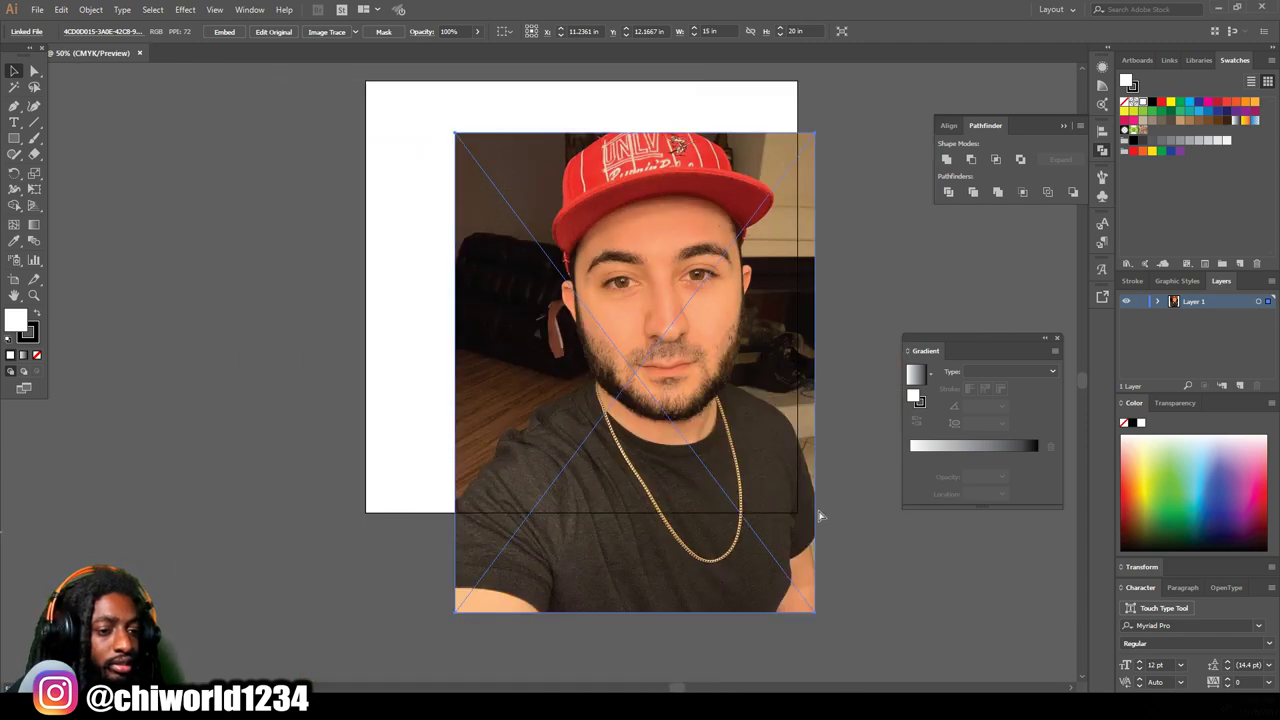
pyautogui.scroll(2, 820, 515)
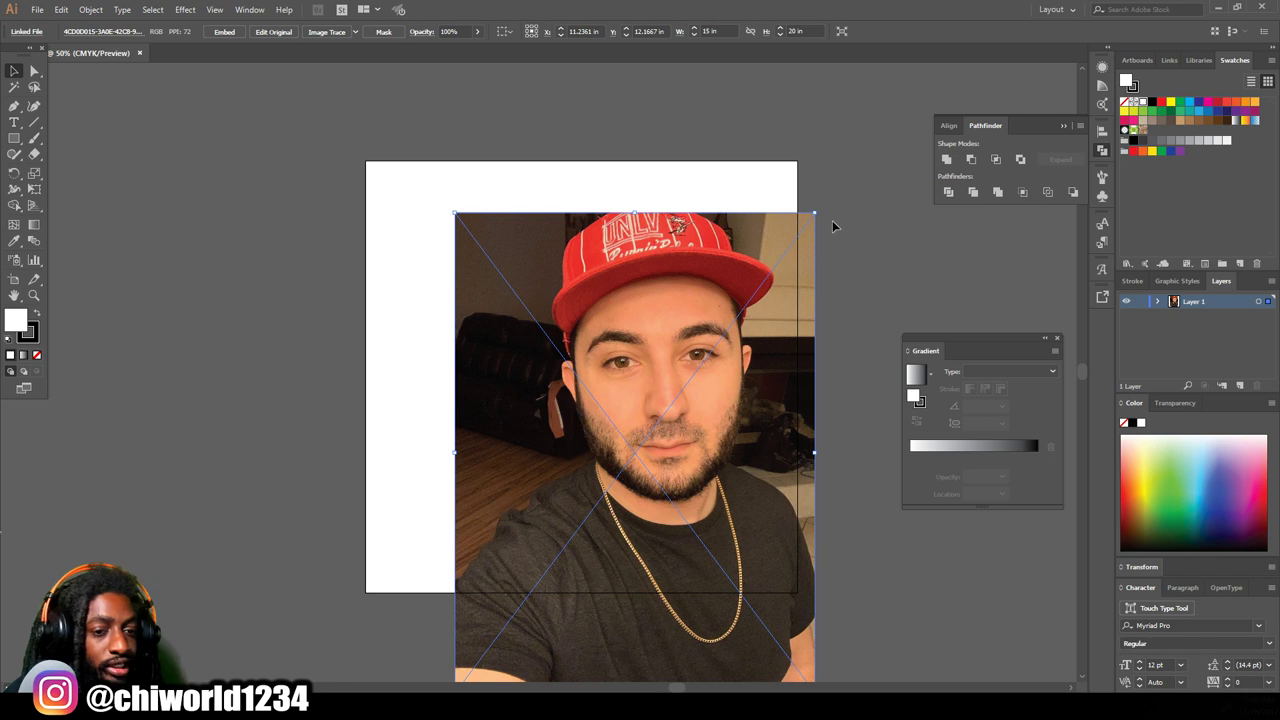
# Step: Scale the photo to about 18.55 × 24.74 in and position it so the face and cap sit on the artboard
pyautogui.moveTo(818, 211); pyautogui.dragTo(944, 83)
pyautogui.moveTo(805, 245); pyautogui.dragTo(679, 375)
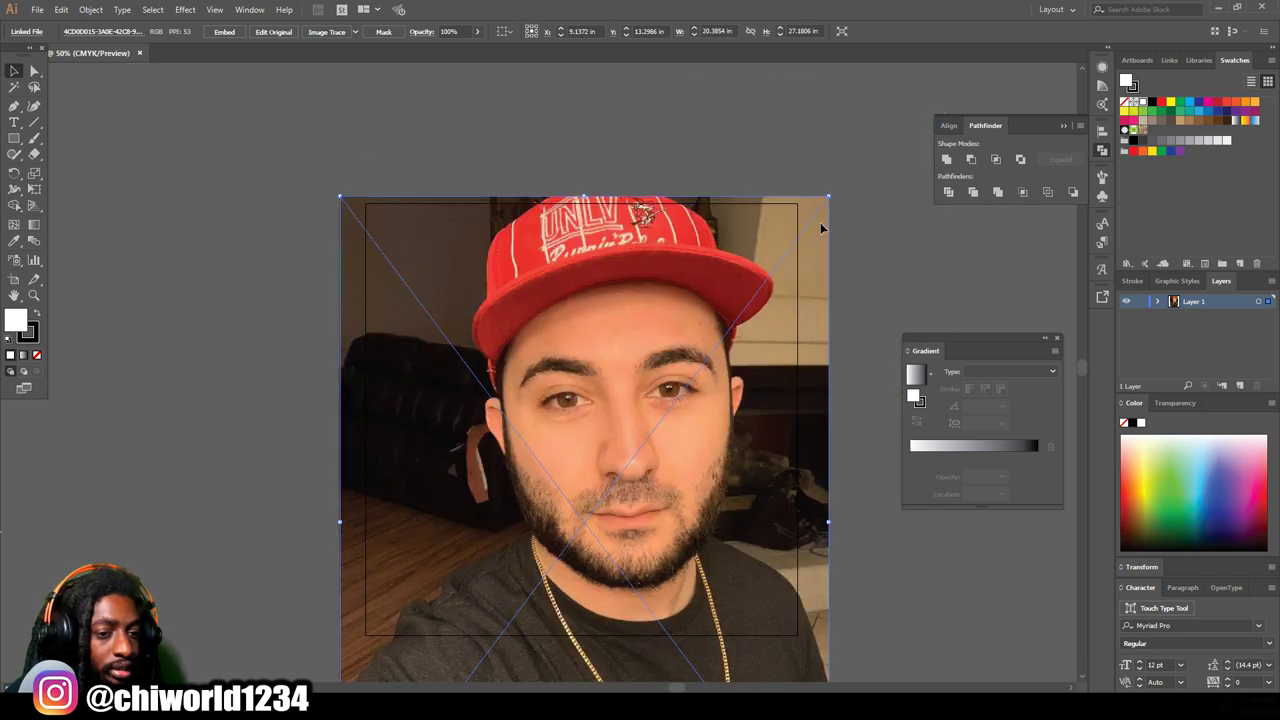
pyautogui.moveTo(832, 187); pyautogui.dragTo(804, 250)
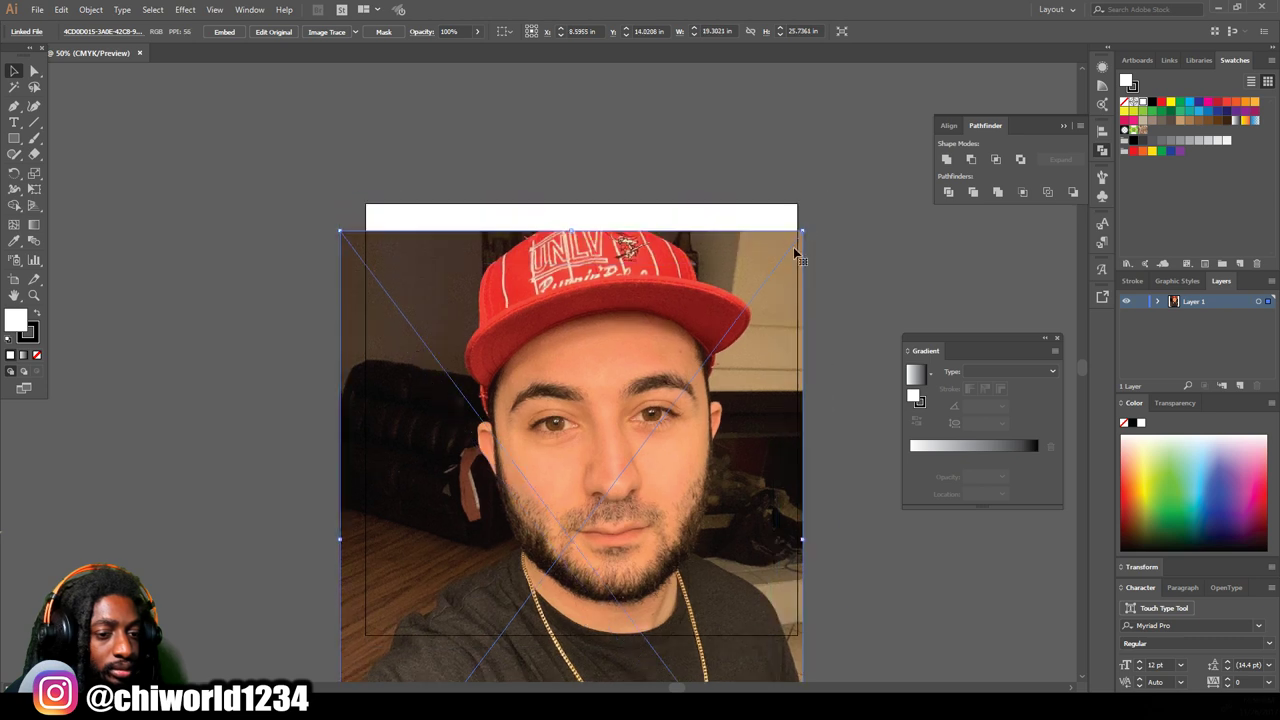
pyautogui.moveTo(718, 338)
pyautogui.mouseDown()
pyautogui.moveTo(717, 326)
pyautogui.moveTo(728, 347)
pyautogui.moveTo(727, 330)
pyautogui.mouseUp()
pyautogui.moveTo(806, 222); pyautogui.dragTo(789, 245)
pyautogui.moveTo(742, 335); pyautogui.dragTo(742, 323)
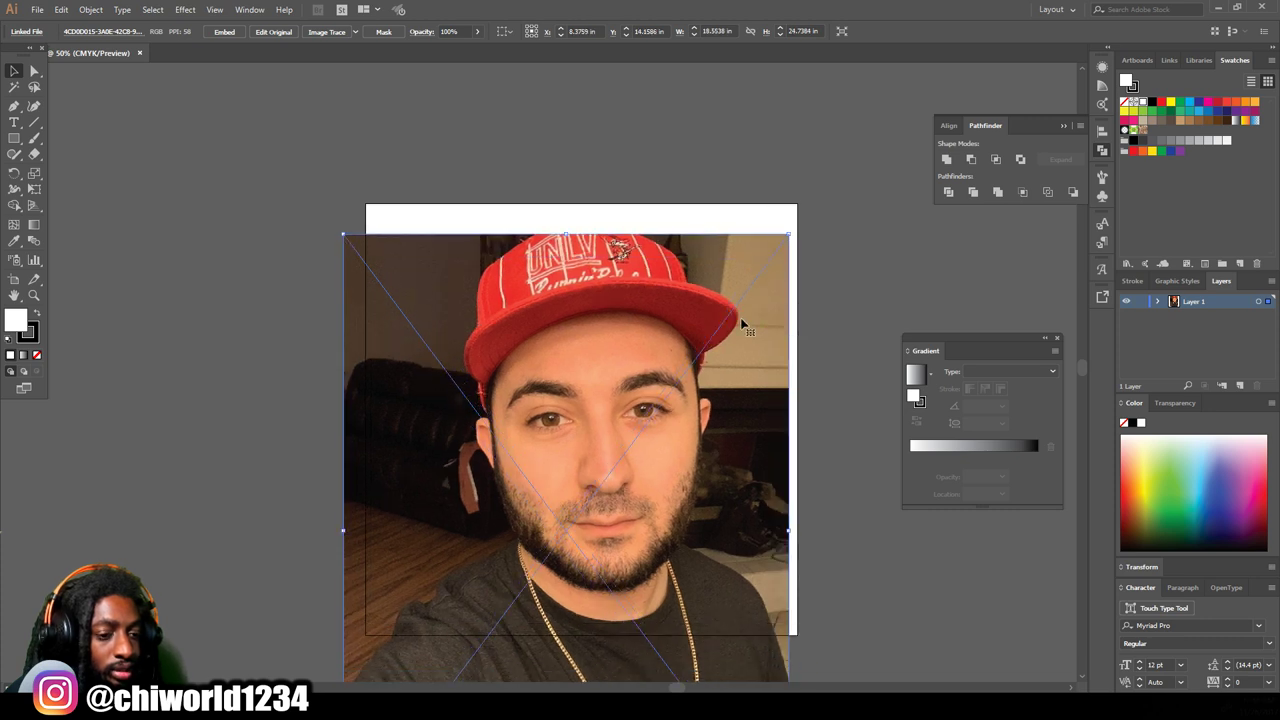
pyautogui.hotkey('shift', 'Up')
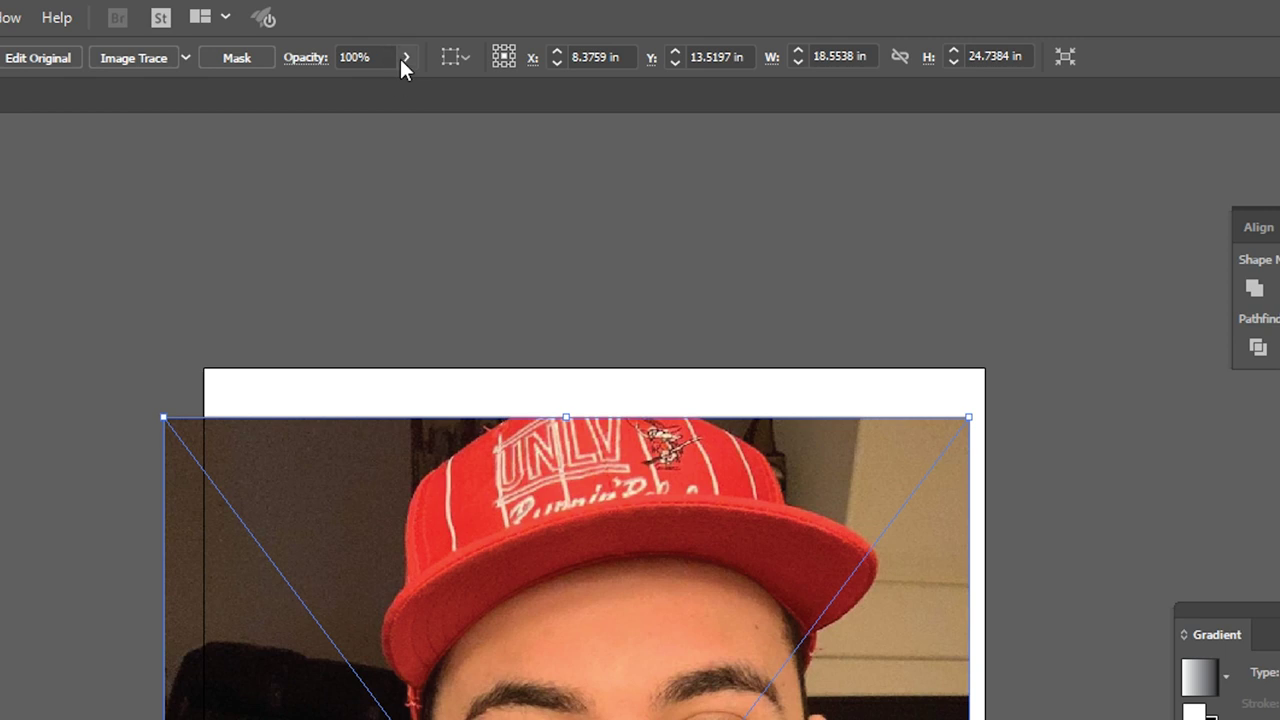
# Step: Reduce the photo's opacity to about 53% and add a new layer above the locked photo layer
pyautogui.click(405, 58)
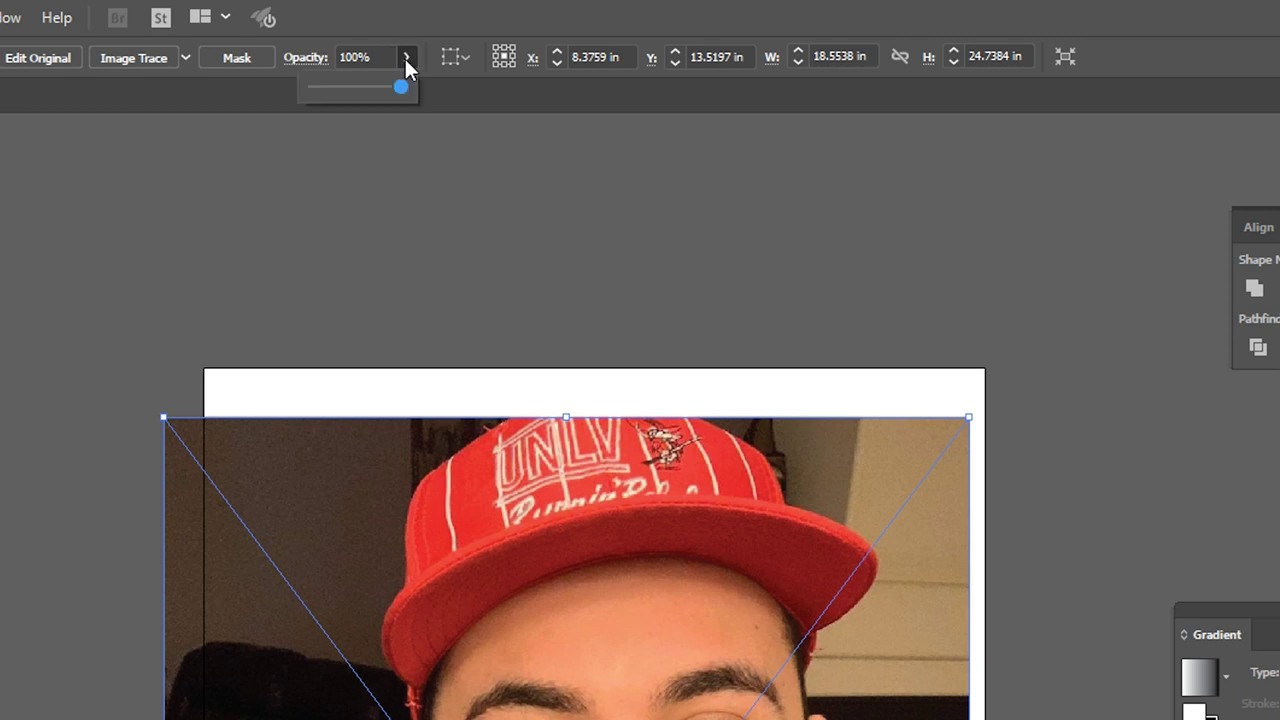
pyautogui.moveTo(342, 86); pyautogui.dragTo(372, 88)
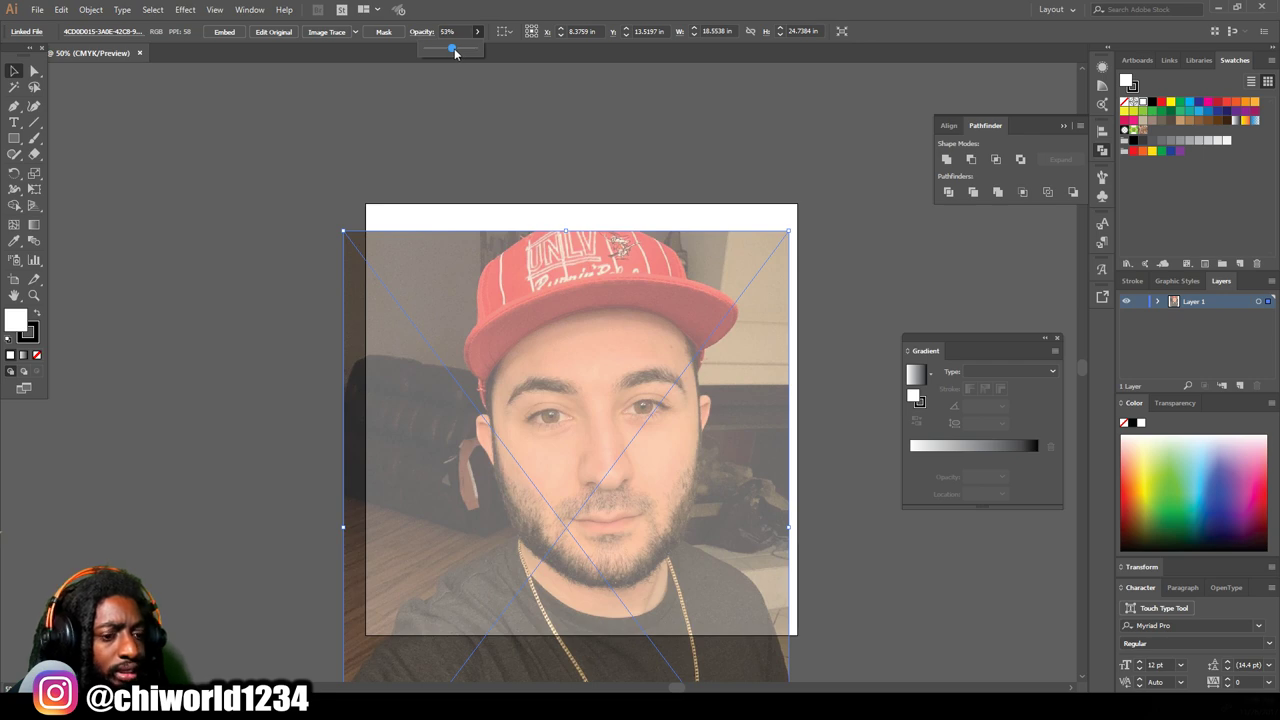
pyautogui.moveTo(454, 53); pyautogui.dragTo(455, 53)
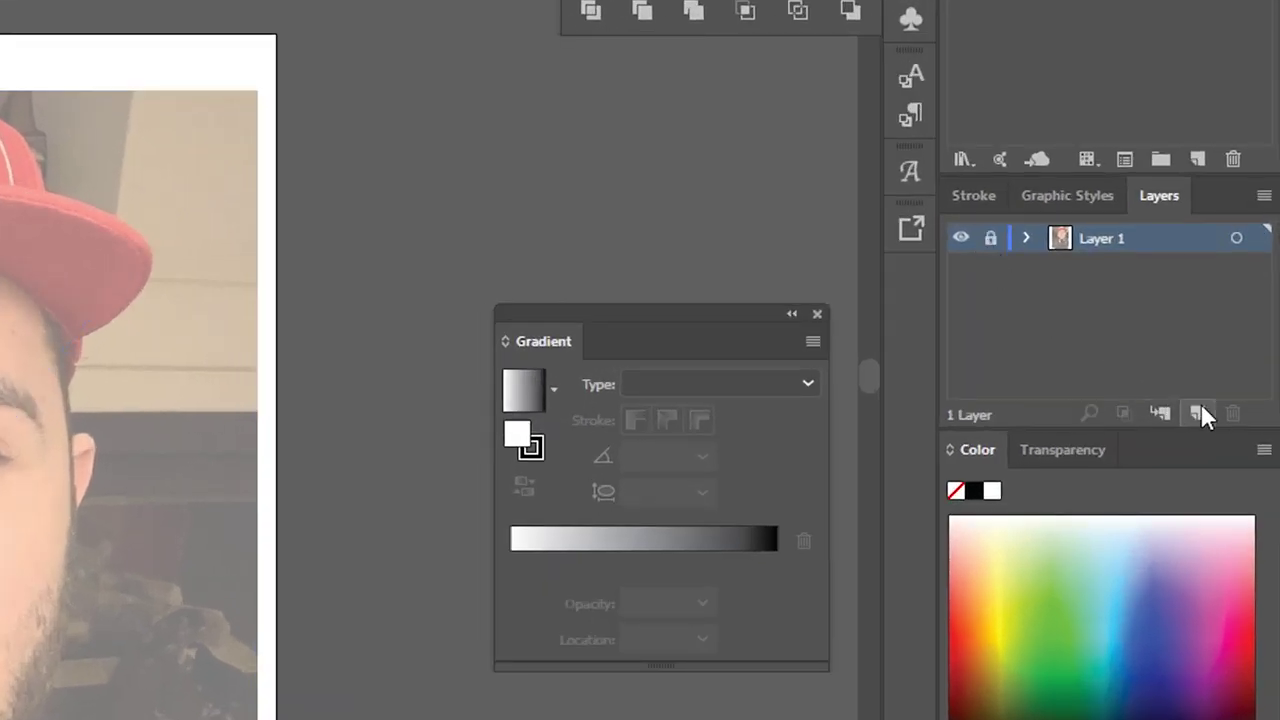
pyautogui.click(1197, 412)
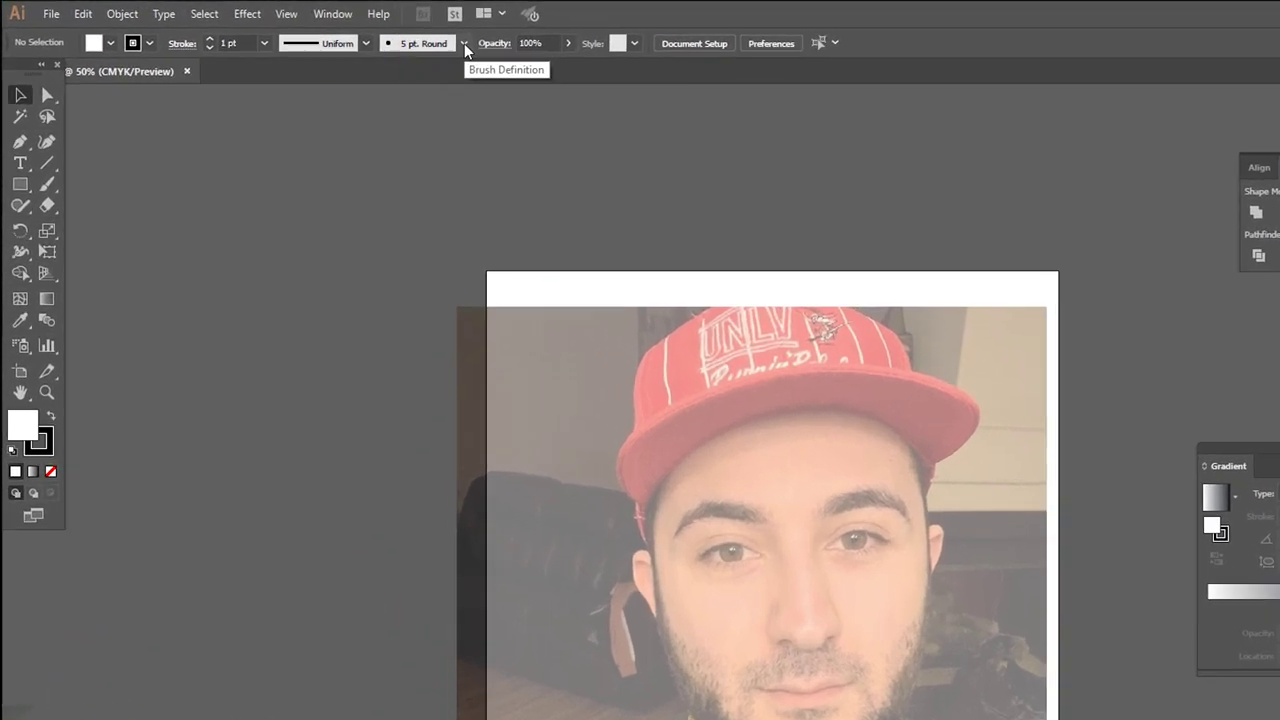
# Step: Create a calligraphic brush with a pressure-controlled size of 3 pt and a variation of 3 pt
pyautogui.click(464, 43)
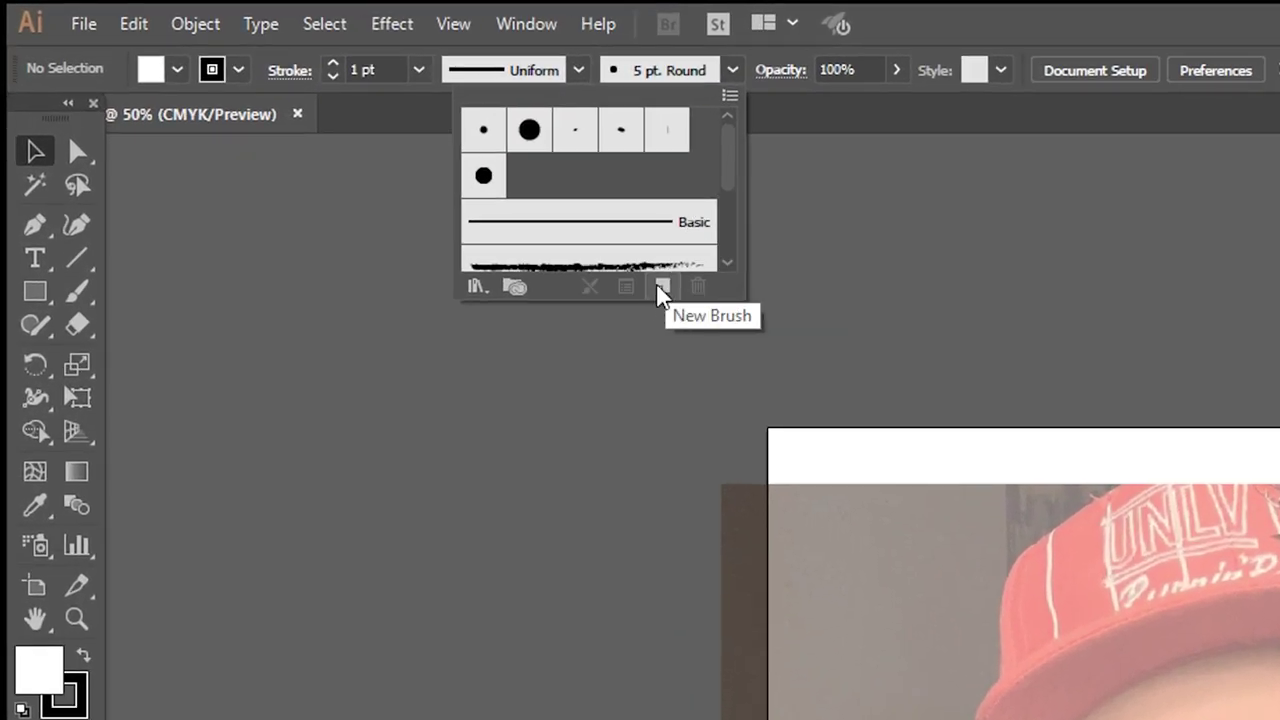
pyautogui.click(660, 291)
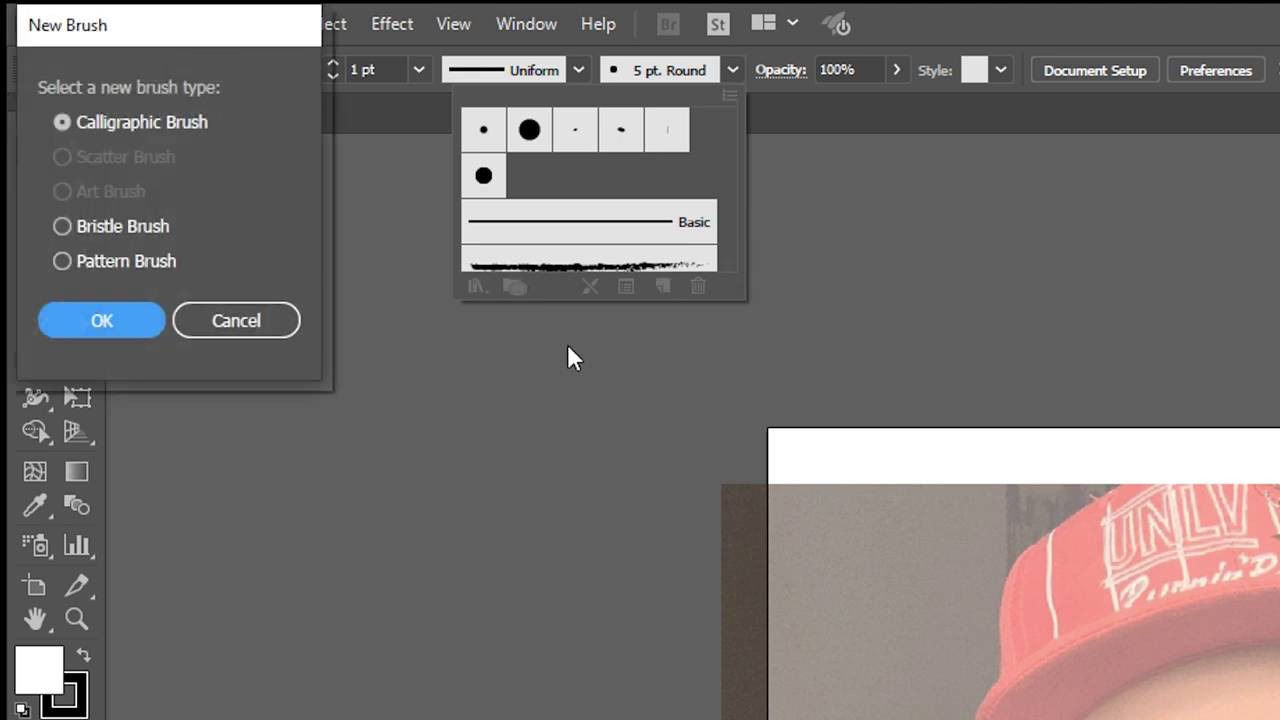
pyautogui.click(91, 320)
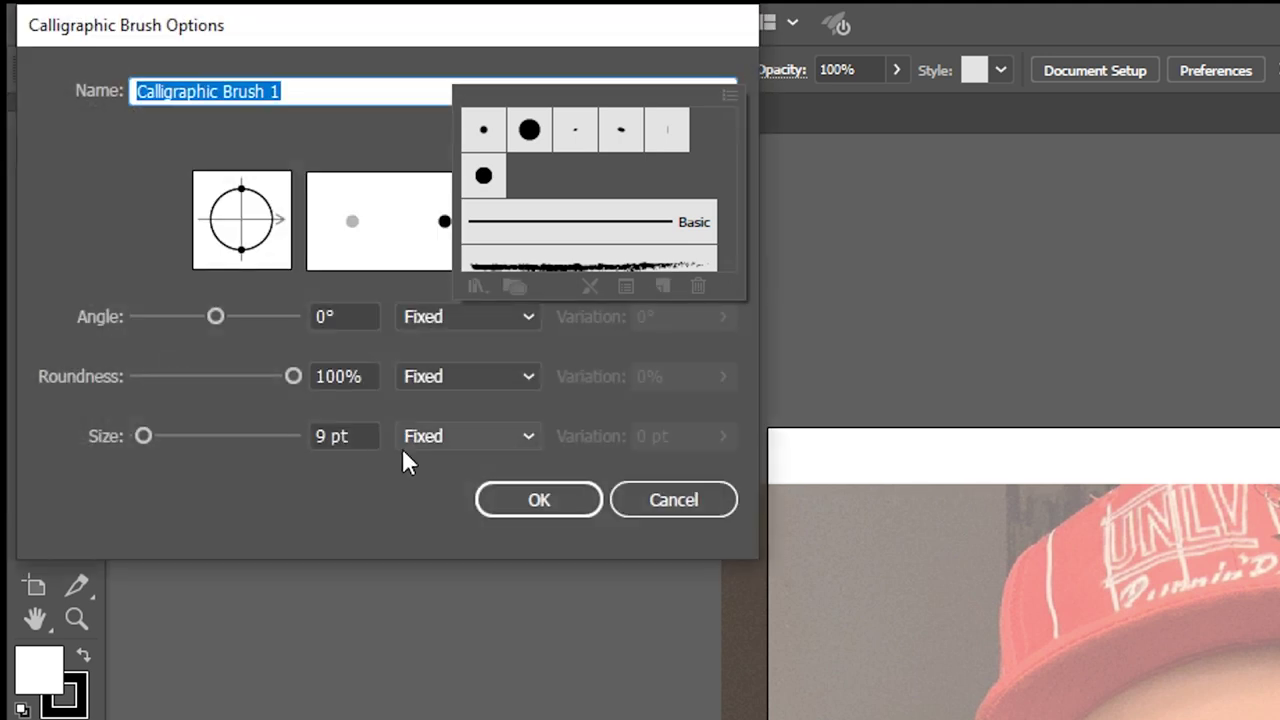
pyautogui.click(423, 441)
pyautogui.click(485, 530)
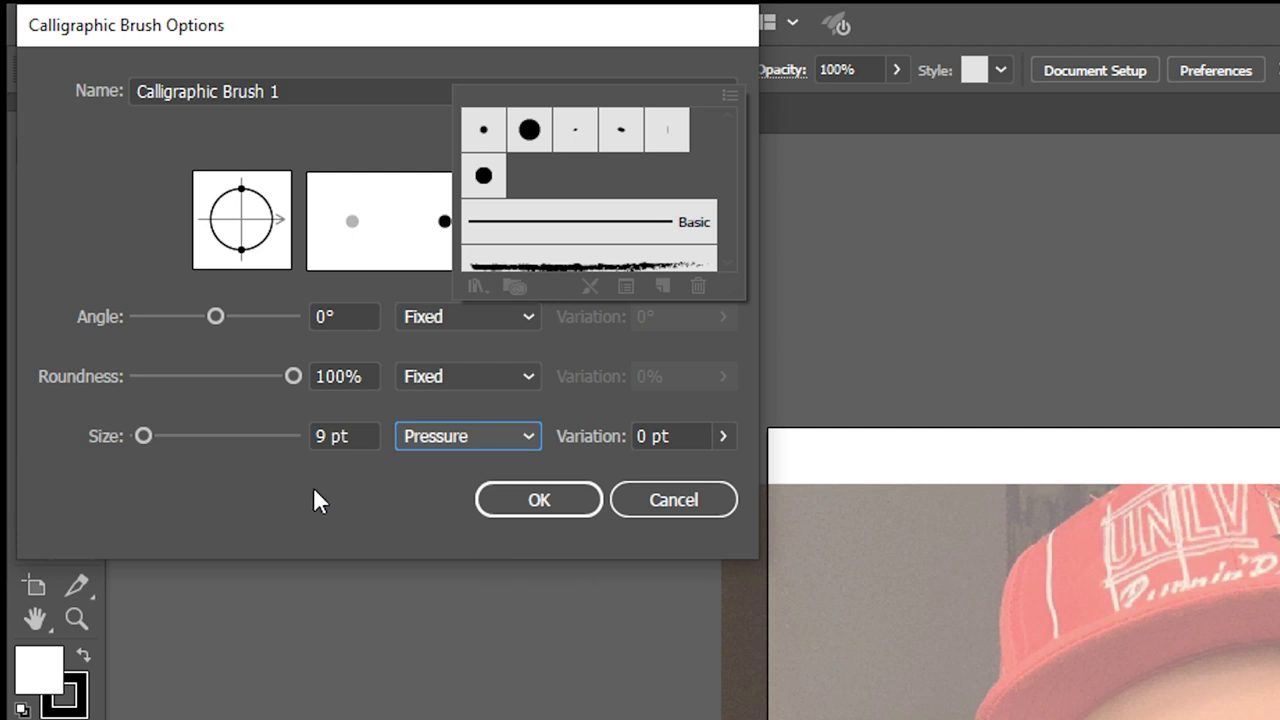
pyautogui.doubleClick(325, 432)
pyautogui.write('3')
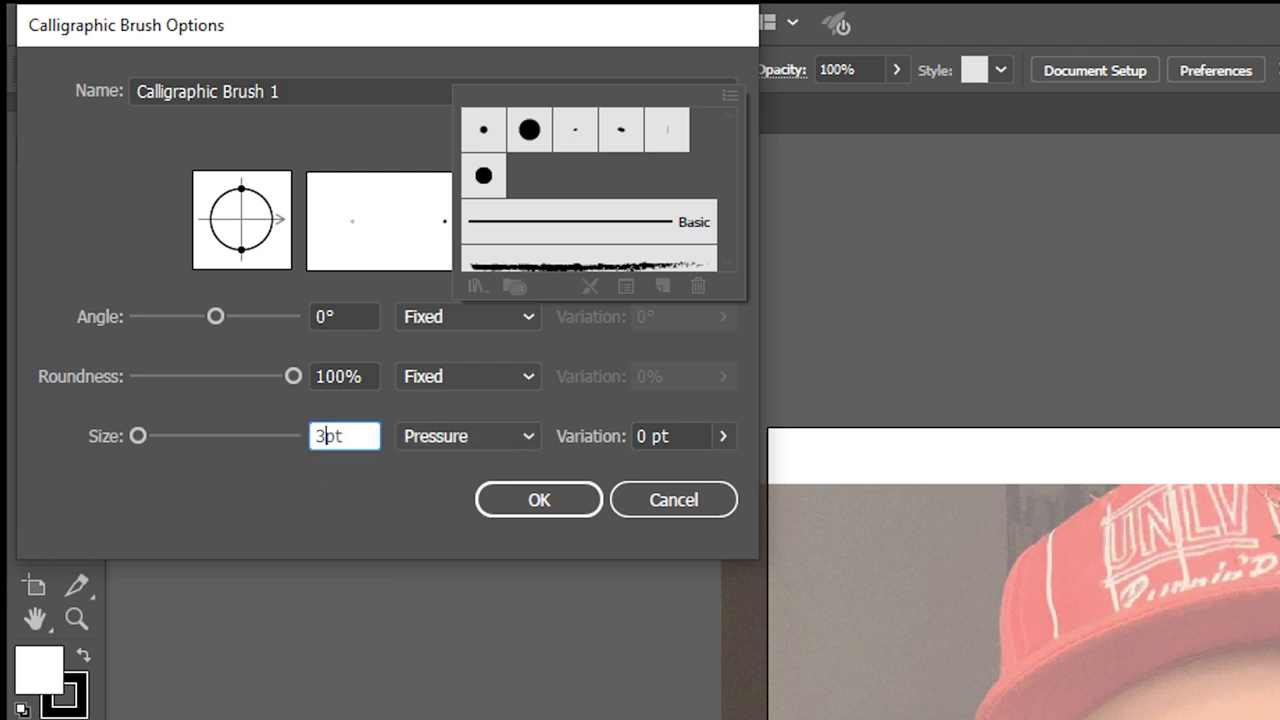
pyautogui.doubleClick(641, 435)
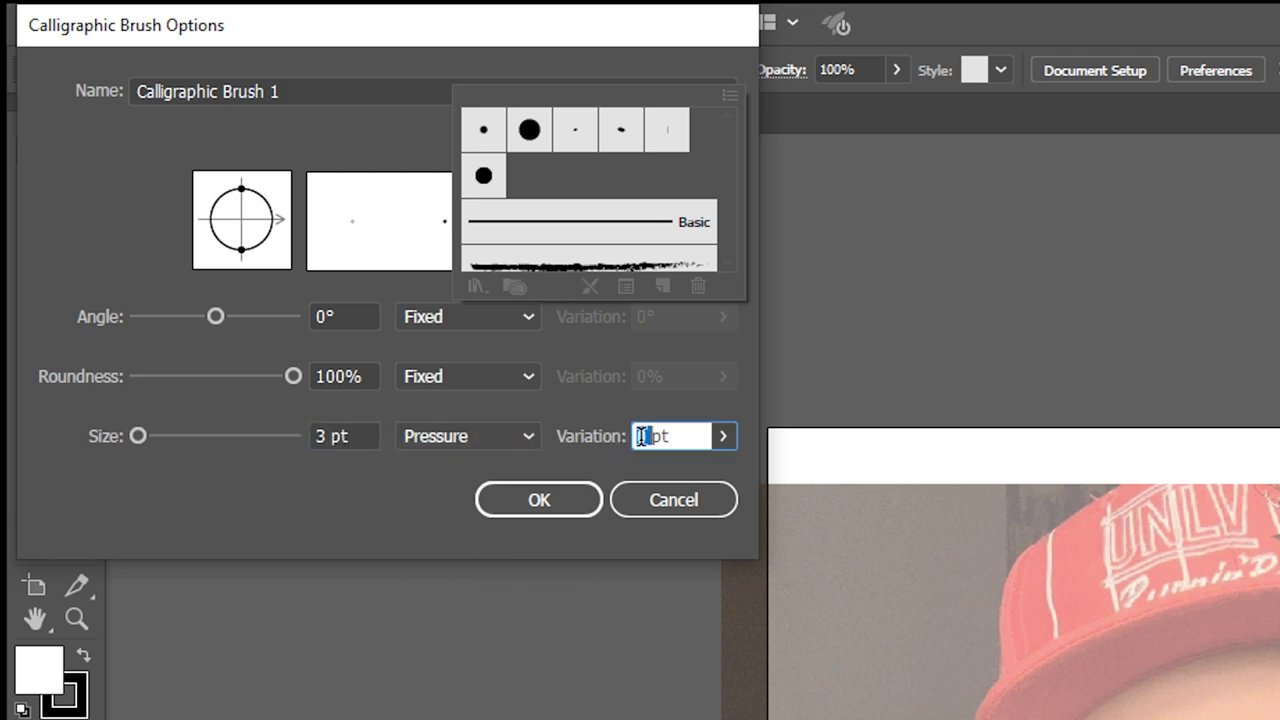
pyautogui.write('3')
pyautogui.click(530, 500)
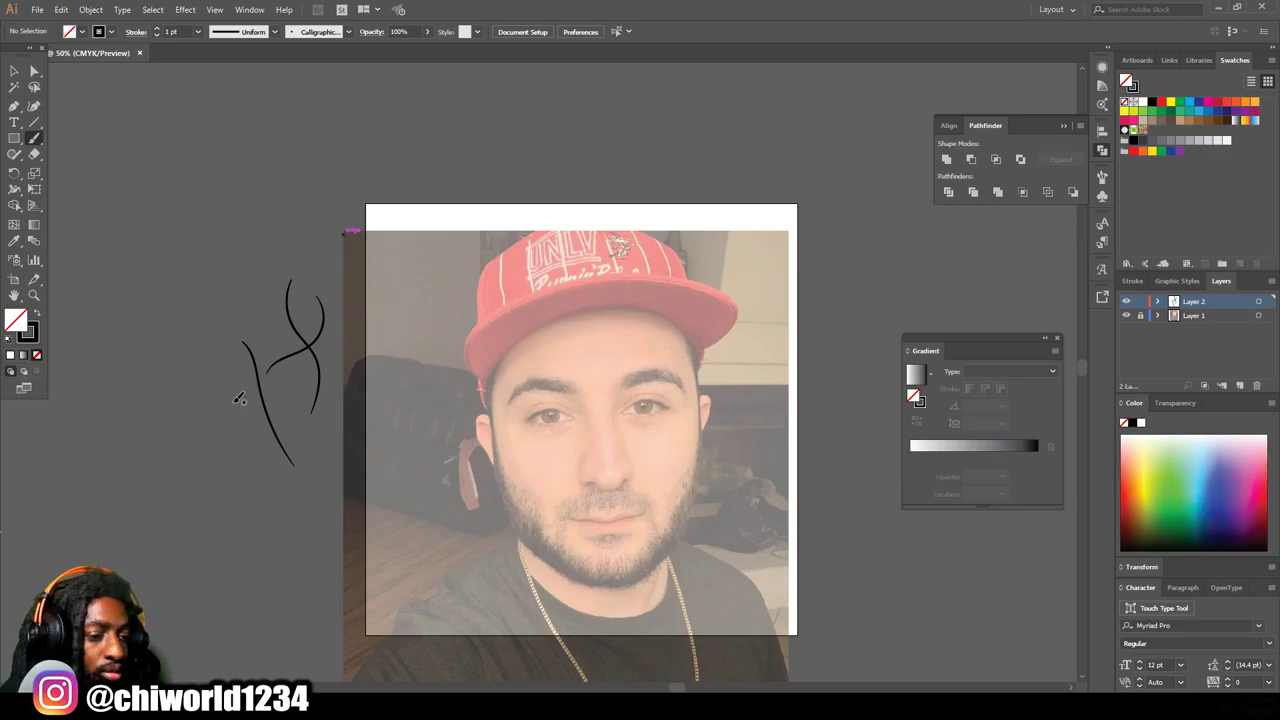
# Step: Undo the test brush strokes beside the artboard
pyautogui.hotkey('ctrl', 'z')
pyautogui.hotkey('ctrl', 'z')
pyautogui.hotkey('ctrl', 'z')
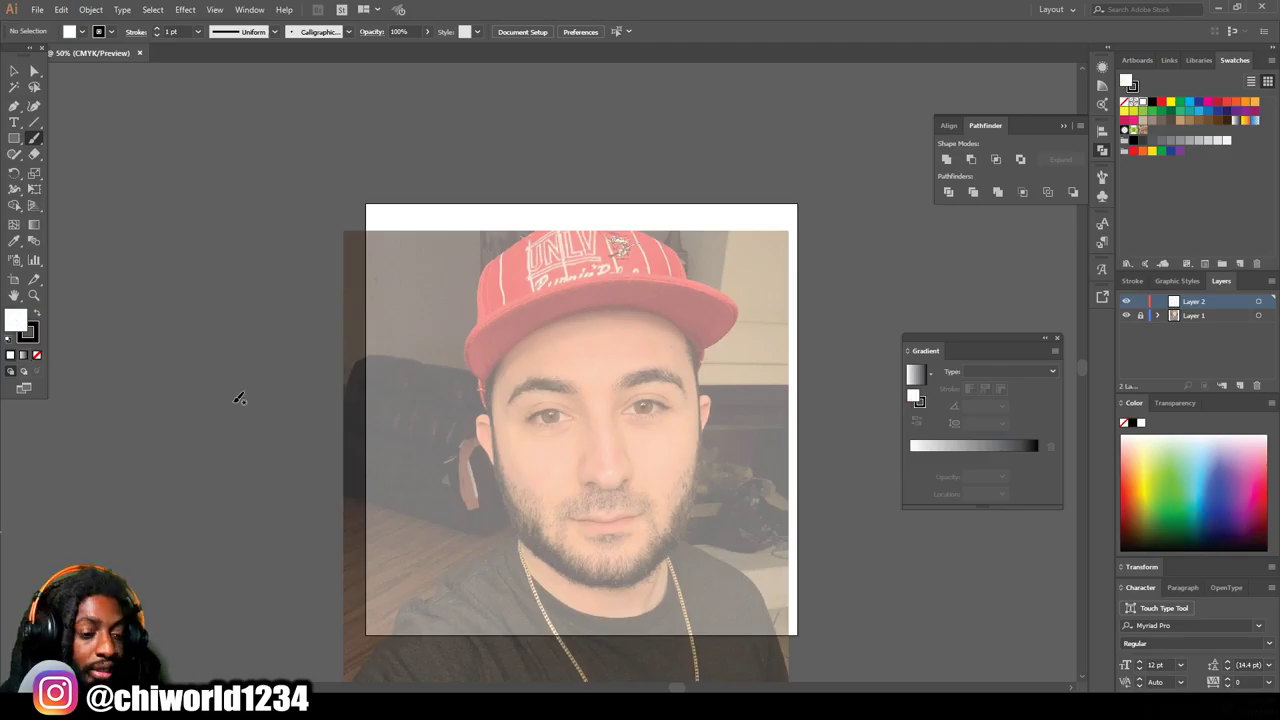
# Step: Trace the lids, inner corner and crease of the eye on the photo's left with the Paintbrush, setting the stroke to 0.75 pt
pyautogui.hotkey('ctrl', '=')
pyautogui.hotkey('ctrl', '=')
pyautogui.hotkey('ctrl', '=')
pyautogui.hotkey('ctrl', '=')
pyautogui.scroll(-2, 523, 484)
pyautogui.hotkey('ctrl', '=')
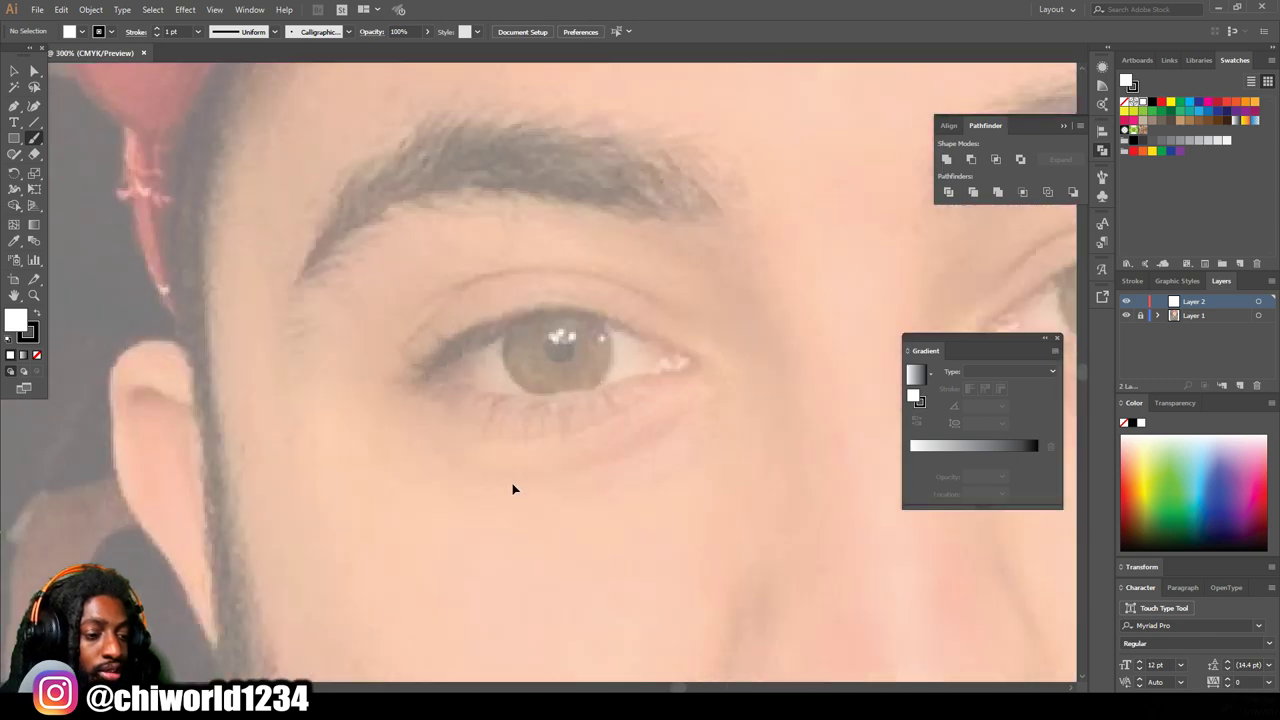
pyautogui.scroll(3, 513, 490)
pyautogui.moveTo(268, 385)
pyautogui.mouseDown()
pyautogui.moveTo(466, 268)
pyautogui.moveTo(568, 246)
pyautogui.moveTo(664, 258)
pyautogui.moveTo(824, 328)
pyautogui.moveTo(848, 363)
pyautogui.mouseUp()
pyautogui.moveTo(310, 367)
pyautogui.mouseDown()
pyautogui.moveTo(542, 415)
pyautogui.moveTo(845, 355)
pyautogui.mouseUp()
pyautogui.moveTo(751, 371); pyautogui.dragTo(734, 301)
pyautogui.moveTo(245, 382); pyautogui.dragTo(440, 277)
pyautogui.click(198, 32)
pyautogui.click(222, 75)
pyautogui.moveTo(257, 302)
pyautogui.mouseDown()
pyautogui.moveTo(447, 165)
pyautogui.moveTo(608, 155)
pyautogui.moveTo(769, 236)
pyautogui.moveTo(804, 271)
pyautogui.mouseUp()
# Step: Trace the lids, inner corner and crease of the eye on the photo's right, redoing the first stroke
pyautogui.scroll(-2, 804, 445)
pyautogui.hscroll(5, 787, 416)
pyautogui.scroll(1, 790, 406)
pyautogui.moveTo(400, 320)
pyautogui.mouseDown()
pyautogui.moveTo(447, 275)
pyautogui.moveTo(623, 221)
pyautogui.moveTo(817, 266)
pyautogui.moveTo(436, 311)
pyautogui.moveTo(539, 329)
pyautogui.moveTo(695, 290)
pyautogui.mouseUp()
pyautogui.hotkey('ctrl', 'z')
pyautogui.moveTo(396, 315); pyautogui.dragTo(730, 276)
pyautogui.moveTo(453, 312)
pyautogui.mouseDown()
pyautogui.moveTo(437, 288)
pyautogui.moveTo(415, 297)
pyautogui.moveTo(476, 255)
pyautogui.moveTo(604, 218)
pyautogui.mouseUp()
pyautogui.moveTo(407, 257); pyautogui.dragTo(506, 182)
pyautogui.moveTo(483, 181)
pyautogui.mouseDown()
pyautogui.moveTo(561, 158)
pyautogui.moveTo(773, 227)
pyautogui.mouseUp()
# Step: Trace the lines beside the nose bridge and the outline of the nostrils and nose tip
pyautogui.hotkey('ctrl', '0')
pyautogui.hotkey('ctrl', '=')
pyautogui.hotkey('ctrl', '=')
pyautogui.hotkey('ctrl', '=')
pyautogui.moveTo(370, 290); pyautogui.dragTo(404, 262)
pyautogui.moveTo(568, 300)
pyautogui.mouseDown()
pyautogui.moveTo(565, 255)
pyautogui.moveTo(608, 138)
pyautogui.mouseUp()
pyautogui.scroll(2, 530, 492)
pyautogui.moveTo(297, 352)
pyautogui.mouseDown()
pyautogui.moveTo(335, 507)
pyautogui.moveTo(414, 486)
pyautogui.moveTo(668, 466)
pyautogui.moveTo(720, 318)
pyautogui.moveTo(673, 232)
pyautogui.mouseUp()
# Step: Trace the line where the upper and lower lips meet
pyautogui.hotkey('ctrl', '-')
pyautogui.hotkey('ctrl', '+')
pyautogui.scroll(-2, 640, 192)
pyautogui.moveTo(292, 483)
pyautogui.mouseDown()
pyautogui.moveTo(543, 509)
pyautogui.moveTo(745, 452)
pyautogui.mouseUp()
# Step: Trace the face outline from one temple around the chin to the other temple
pyautogui.hotkey('ctrl', '-')
pyautogui.hotkey('ctrl', '-')
pyautogui.hotkey('ctrl', '-')
pyautogui.hotkey('ctrl', '+')
pyautogui.scroll(2, 768, 442)
pyautogui.scroll(-1, 768, 442)
pyautogui.hotkey('ctrl', '-')
pyautogui.moveTo(303, 170)
pyautogui.mouseDown()
pyautogui.moveTo(329, 442)
pyautogui.moveTo(394, 522)
pyautogui.moveTo(510, 598)
pyautogui.moveTo(612, 569)
pyautogui.moveTo(701, 444)
pyautogui.moveTo(723, 318)
pyautogui.moveTo(700, 97)
pyautogui.mouseUp()
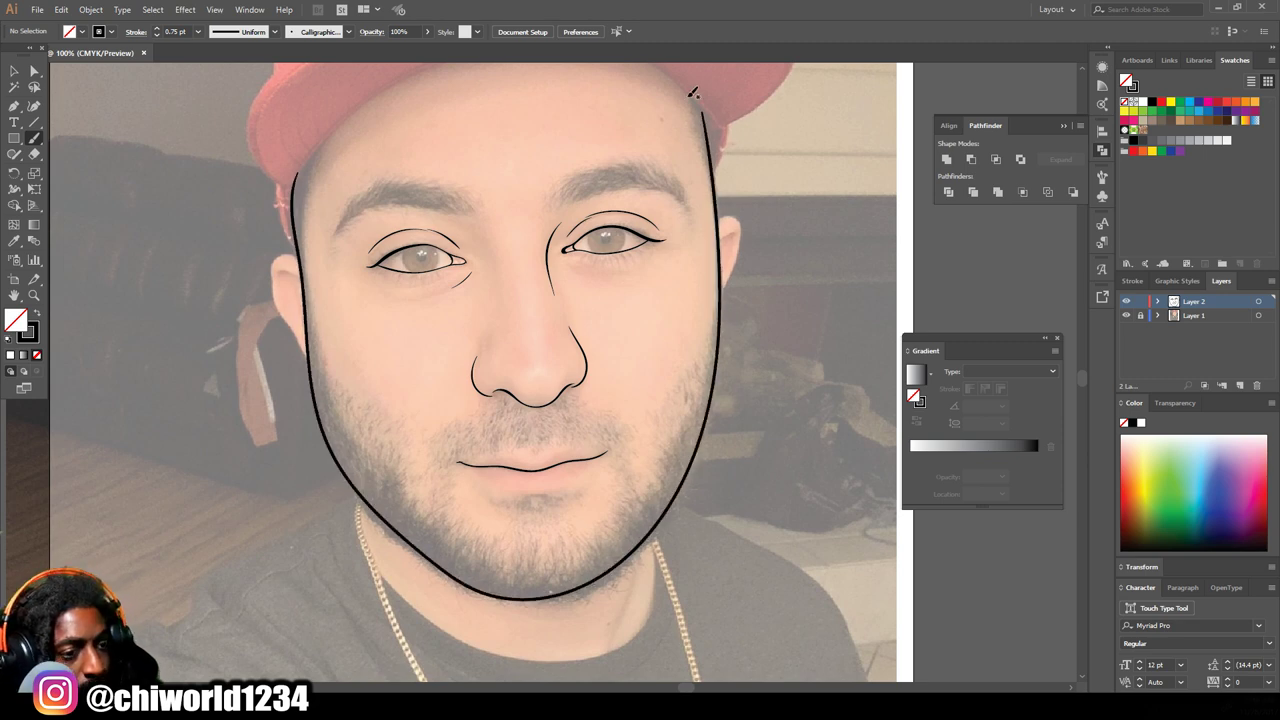
# Step: Trace the outer contour and inner fold of the ear on the photo's right
pyautogui.scroll(4, 692, 154)
pyautogui.moveTo(695, 386); pyautogui.dragTo(758, 316)
pyautogui.moveTo(698, 577)
pyautogui.mouseDown()
pyautogui.moveTo(745, 493)
pyautogui.moveTo(694, 280)
pyautogui.mouseUp()
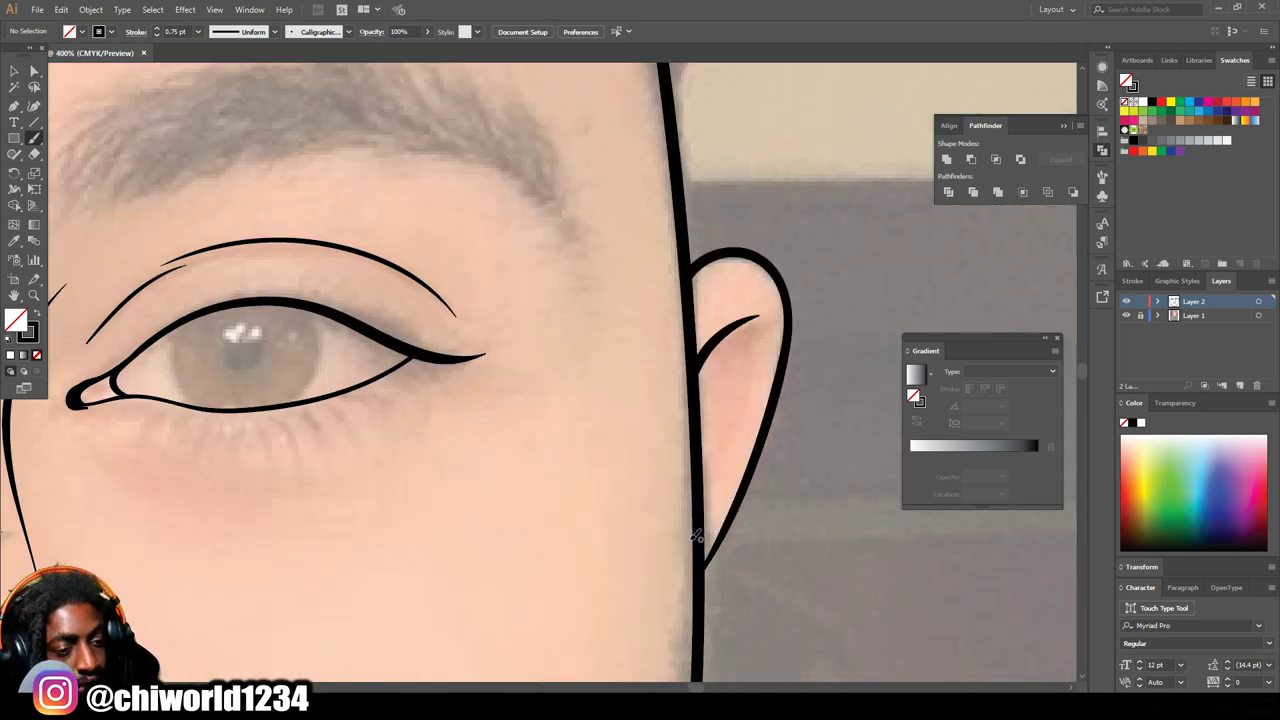
# Step: Trace the outer contour and inner fold of the ear on the photo's left
pyautogui.scroll(-3, 708, 471)
pyautogui.hscroll(-4, 608, 557)
pyautogui.scroll(2, 514, 466)
pyautogui.moveTo(547, 648)
pyautogui.mouseDown()
pyautogui.moveTo(483, 520)
pyautogui.moveTo(428, 349)
pyautogui.moveTo(517, 332)
pyautogui.mouseUp()
pyautogui.moveTo(527, 410); pyautogui.dragTo(446, 357)
# Step: Trace the cap brim's lower edge across the forehead and the cap's sides down to the temples
pyautogui.scroll(-4, 640, 582)
pyautogui.scroll(2, 685, 508)
pyautogui.moveTo(256, 415)
pyautogui.mouseDown()
pyautogui.moveTo(325, 334)
pyautogui.moveTo(444, 255)
pyautogui.moveTo(676, 218)
pyautogui.moveTo(815, 272)
pyautogui.moveTo(884, 360)
pyautogui.mouseUp()
pyautogui.scroll(1, 868, 430)
pyautogui.scroll(2, 868, 430)
pyautogui.moveTo(734, 485); pyautogui.dragTo(711, 416)
pyautogui.scroll(-1, 651, 378)
pyautogui.moveTo(588, 541)
pyautogui.mouseDown()
pyautogui.moveTo(622, 440)
pyautogui.moveTo(696, 380)
pyautogui.moveTo(742, 237)
pyautogui.moveTo(606, 157)
pyautogui.moveTo(400, 129)
pyautogui.mouseUp()
pyautogui.scroll(-3, 520, 465)
pyautogui.scroll(3, 355, 480)
pyautogui.moveTo(368, 597)
pyautogui.mouseDown()
pyautogui.moveTo(310, 440)
pyautogui.moveTo(450, 145)
pyautogui.mouseUp()
# Step: Trace the upper edge of the cap brim from one side to the other
pyautogui.scroll(2, 549, 277)
pyautogui.moveTo(246, 297)
pyautogui.mouseDown()
pyautogui.moveTo(510, 233)
pyautogui.moveTo(707, 221)
pyautogui.moveTo(840, 235)
pyautogui.mouseUp()
pyautogui.moveTo(735, 228)
pyautogui.mouseDown()
pyautogui.moveTo(912, 258)
pyautogui.moveTo(1030, 300)
pyautogui.mouseUp()
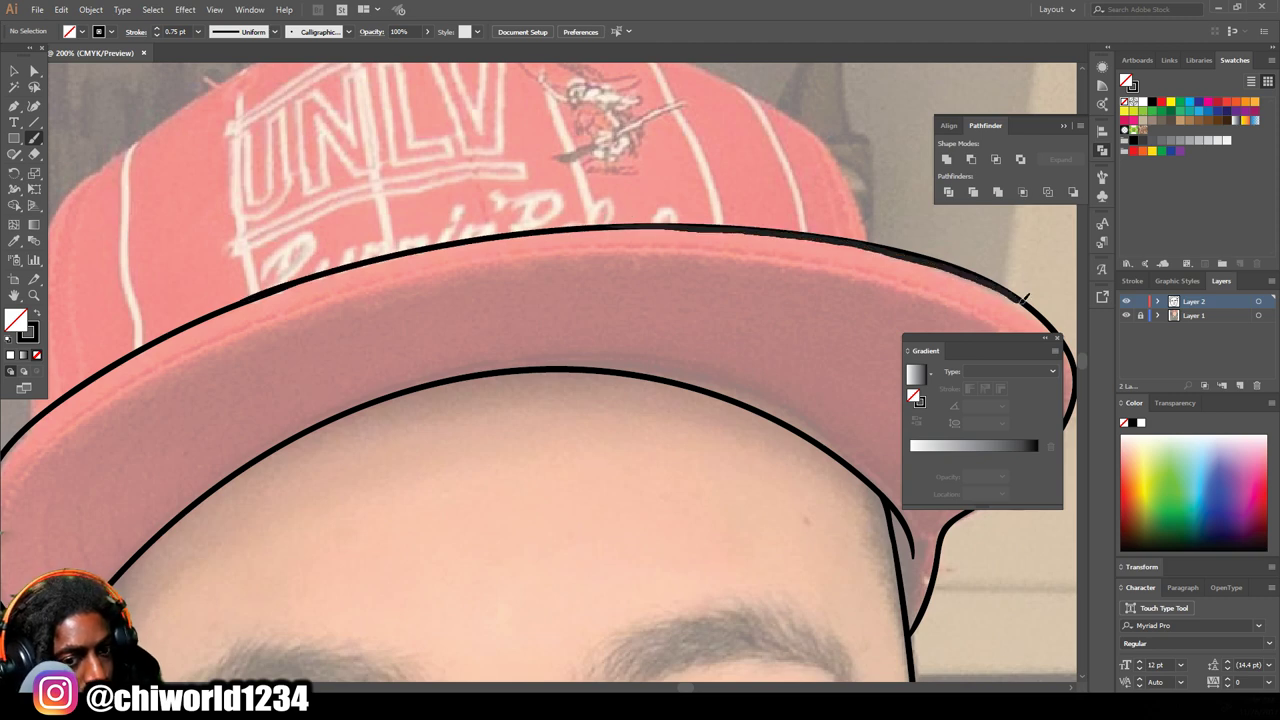
# Step: Trace the cap's crown above the brim
pyautogui.scroll(-3, 1030, 300)
pyautogui.scroll(2, 849, 329)
pyautogui.moveTo(163, 528)
pyautogui.mouseDown()
pyautogui.moveTo(168, 395)
pyautogui.moveTo(391, 214)
pyautogui.moveTo(737, 294)
pyautogui.moveTo(782, 368)
pyautogui.mouseUp()
pyautogui.hotkey('ctrl', '-')
pyautogui.hotkey('ctrl', '+')
pyautogui.moveTo(145, 482)
pyautogui.mouseDown()
pyautogui.moveTo(204, 333)
pyautogui.moveTo(457, 234)
pyautogui.moveTo(728, 223)
pyautogui.moveTo(920, 298)
pyautogui.mouseUp()
pyautogui.scroll(2, 914, 390)
pyautogui.moveTo(798, 384)
pyautogui.mouseDown()
pyautogui.moveTo(823, 246)
pyautogui.moveTo(736, 182)
pyautogui.mouseUp()
# Step: Set the stroke to 0.25 pt and trace the outer contours of the upper and lower lips
pyautogui.scroll(-5, 616, 565)
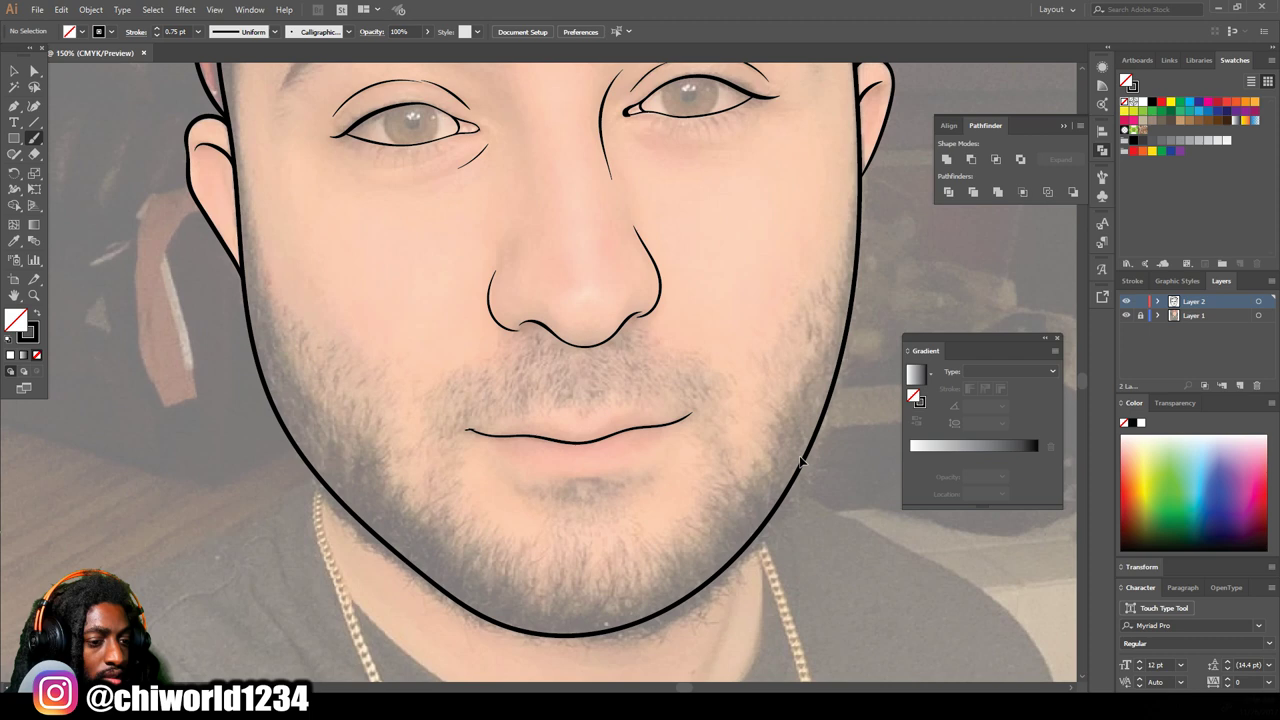
pyautogui.hotkey('ctrl', '+')
pyautogui.hotkey('ctrl', '+')
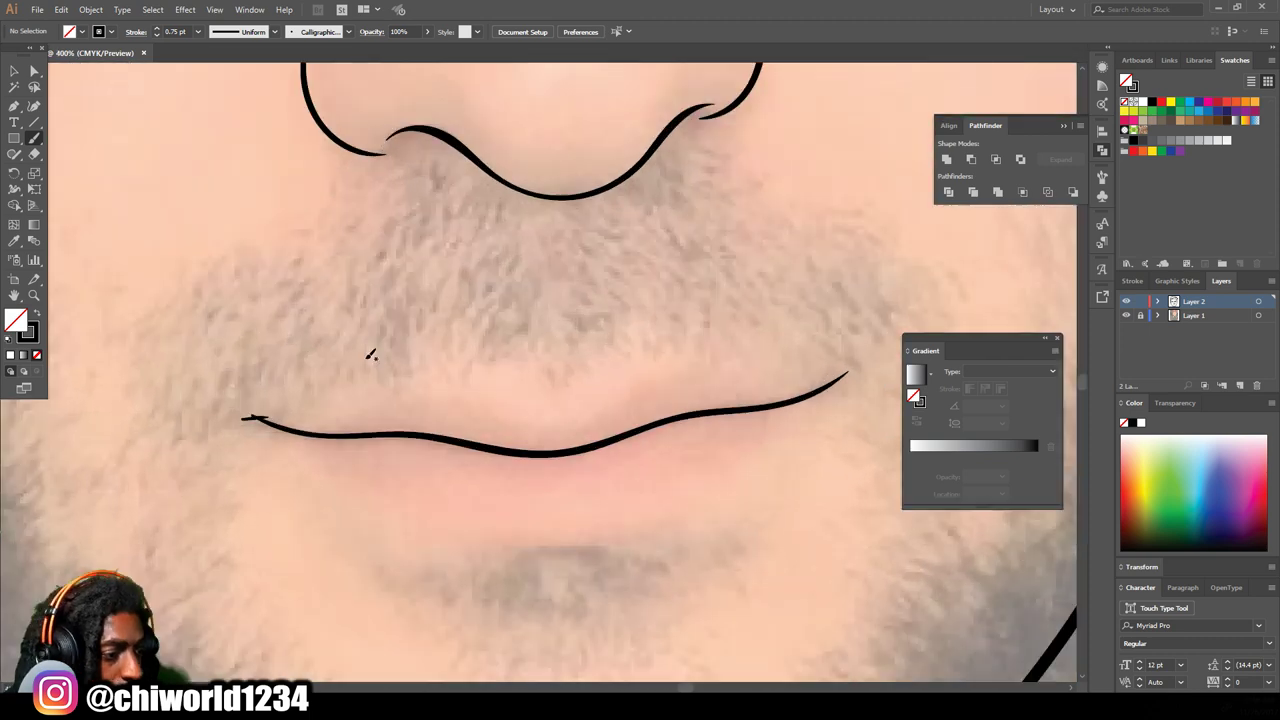
pyautogui.click(198, 31)
pyautogui.click(210, 50)
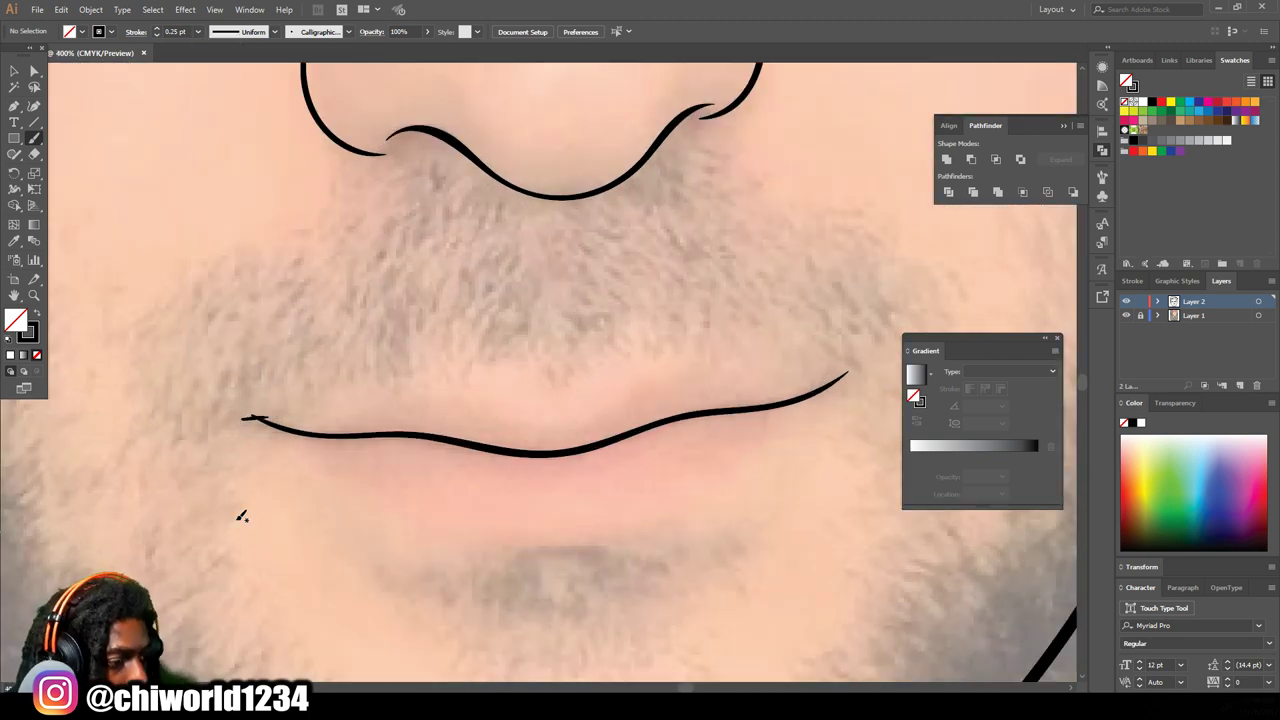
pyautogui.moveTo(258, 414)
pyautogui.mouseDown()
pyautogui.moveTo(410, 390)
pyautogui.moveTo(531, 400)
pyautogui.moveTo(636, 373)
pyautogui.moveTo(852, 370)
pyautogui.mouseUp()
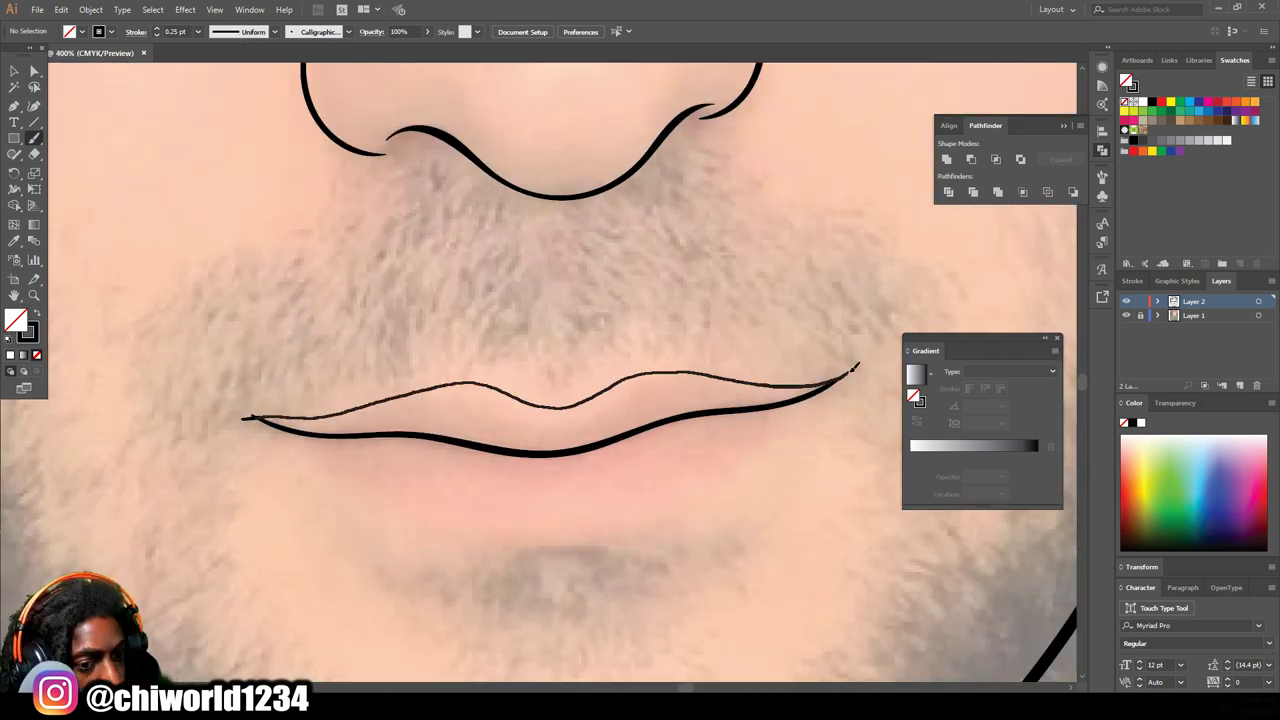
pyautogui.moveTo(258, 414)
pyautogui.mouseDown()
pyautogui.moveTo(420, 530)
pyautogui.moveTo(643, 532)
pyautogui.moveTo(852, 370)
pyautogui.mouseUp()
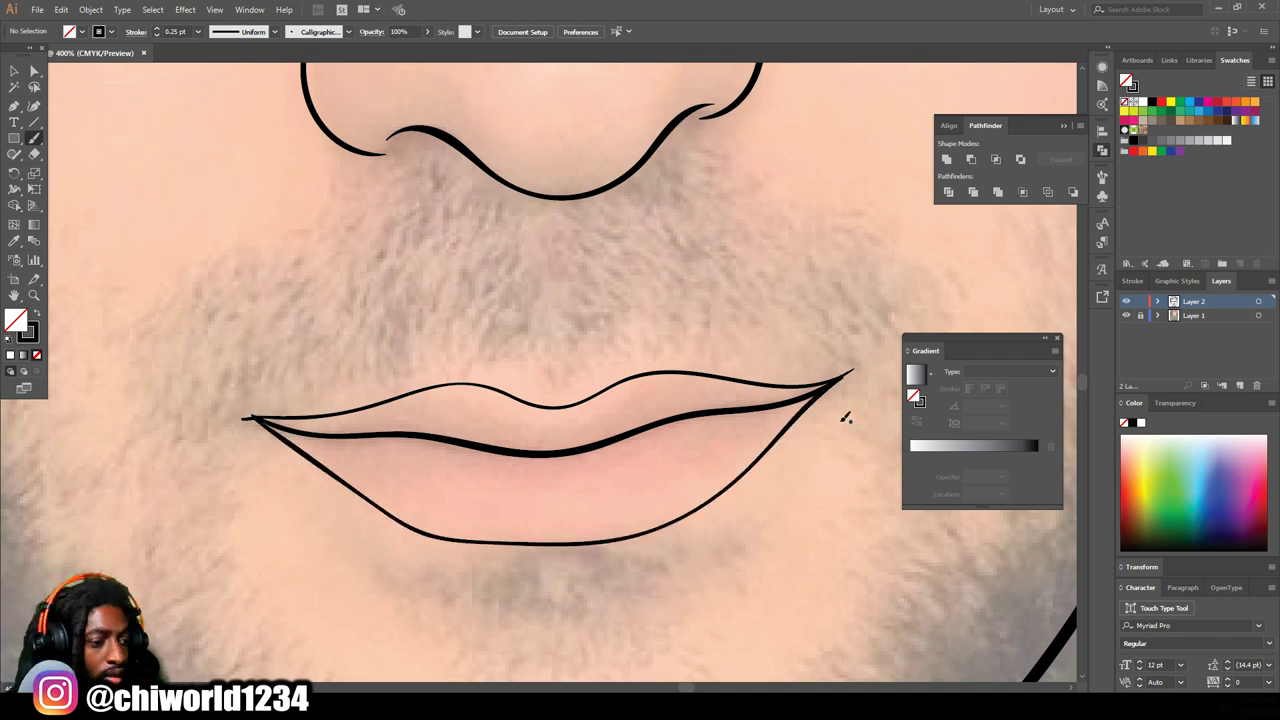
# Step: Draw a patch of short stubble strokes below the nose and copy it across both sides of the moustache area
pyautogui.hotkey('ctrl', '1')
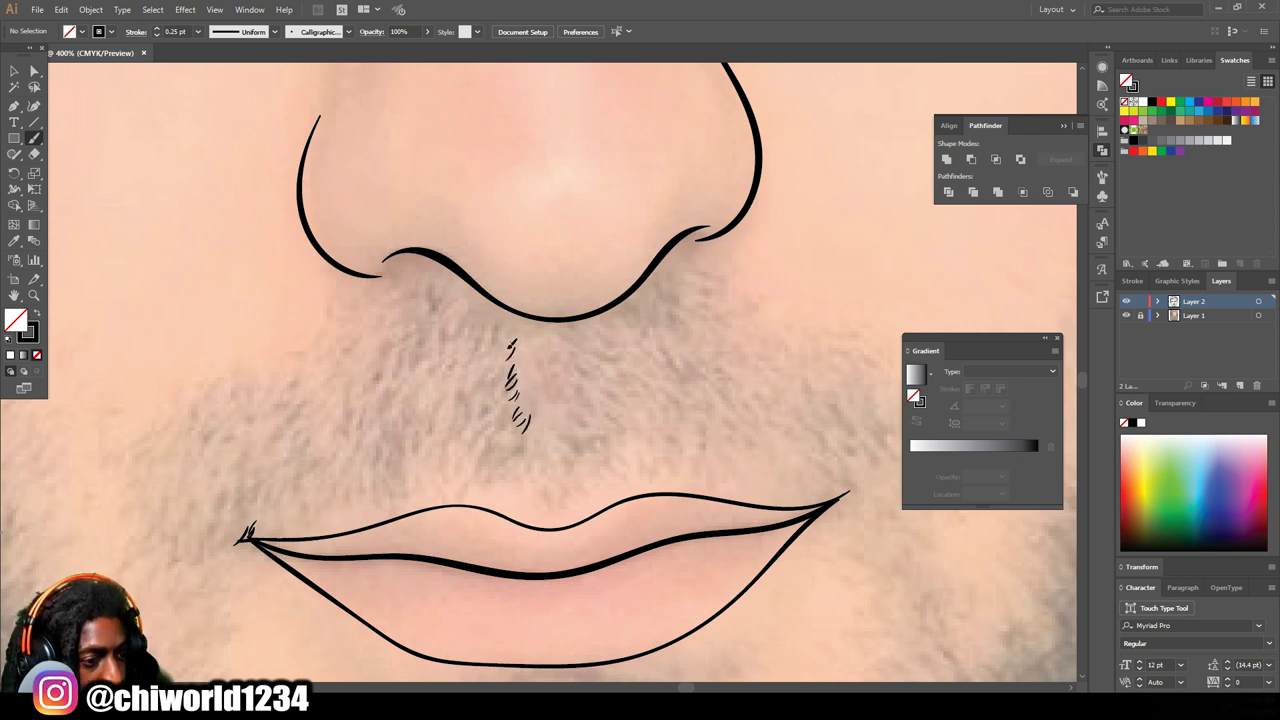
pyautogui.moveTo(492, 368); pyautogui.dragTo(486, 392)
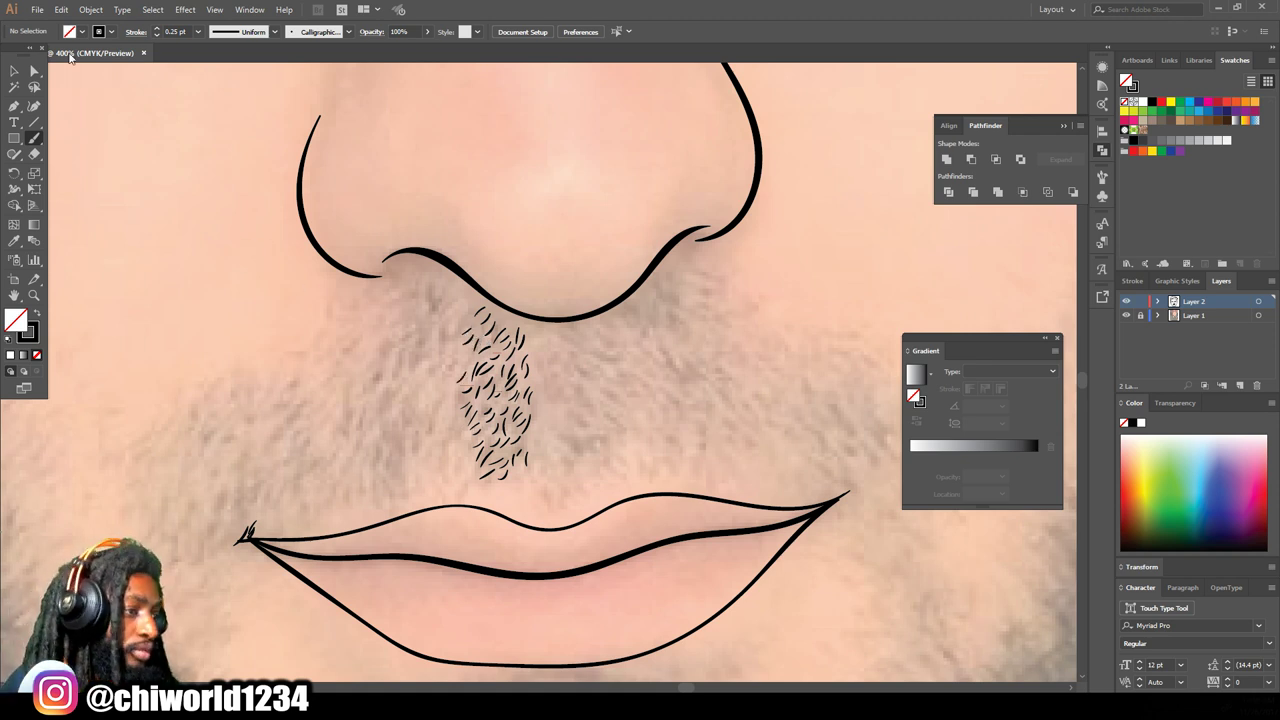
pyautogui.click(14, 72)
pyautogui.moveTo(429, 471)
pyautogui.mouseDown()
pyautogui.moveTo(572, 370)
pyautogui.moveTo(555, 332)
pyautogui.mouseUp()
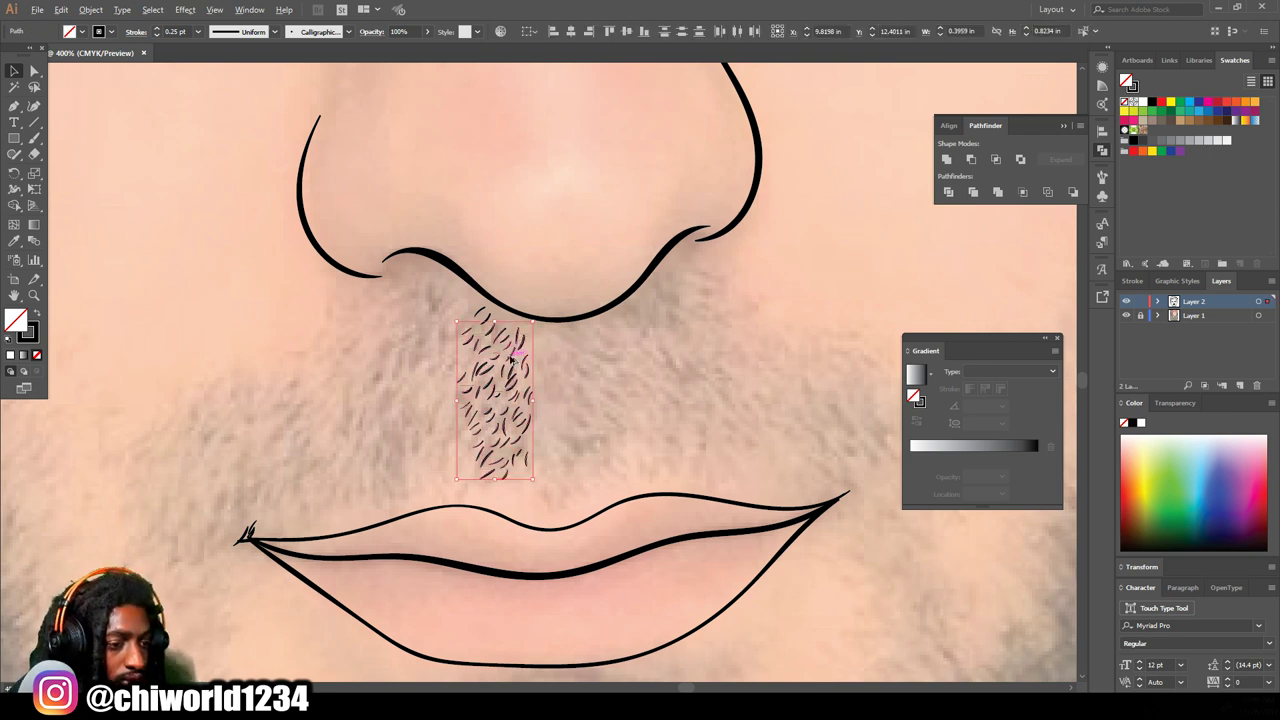
pyautogui.moveTo(515, 355)
pyautogui.mouseDown()
pyautogui.moveTo(362, 392)
pyautogui.moveTo(300, 385)
pyautogui.moveTo(285, 405)
pyautogui.mouseUp()
pyautogui.moveTo(285, 405)
pyautogui.mouseDown()
pyautogui.moveTo(600, 385)
pyautogui.moveTo(645, 332)
pyautogui.moveTo(745, 334)
pyautogui.moveTo(609, 371)
pyautogui.moveTo(713, 369)
pyautogui.mouseUp()
pyautogui.moveTo(718, 370)
pyautogui.mouseDown()
pyautogui.moveTo(823, 391)
pyautogui.moveTo(855, 413)
pyautogui.moveTo(840, 411)
pyautogui.mouseUp()
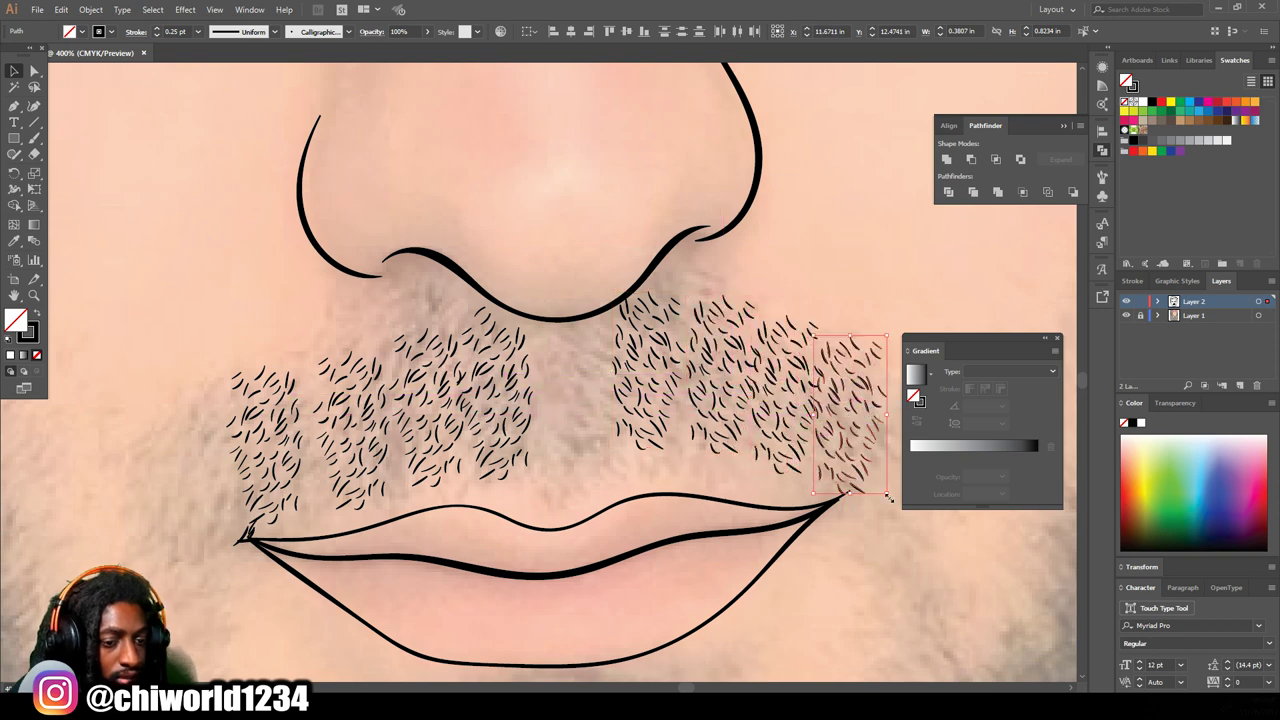
pyautogui.click(839, 583)
# Step: Hide the photo layer to inspect the line art and stubble, and show it again with the Paintbrush active
pyautogui.hotkey('ctrl', '-')
pyautogui.hotkey('ctrl', '-')
pyautogui.hotkey('ctrl', '-')
pyautogui.hotkey('ctrl', '-')
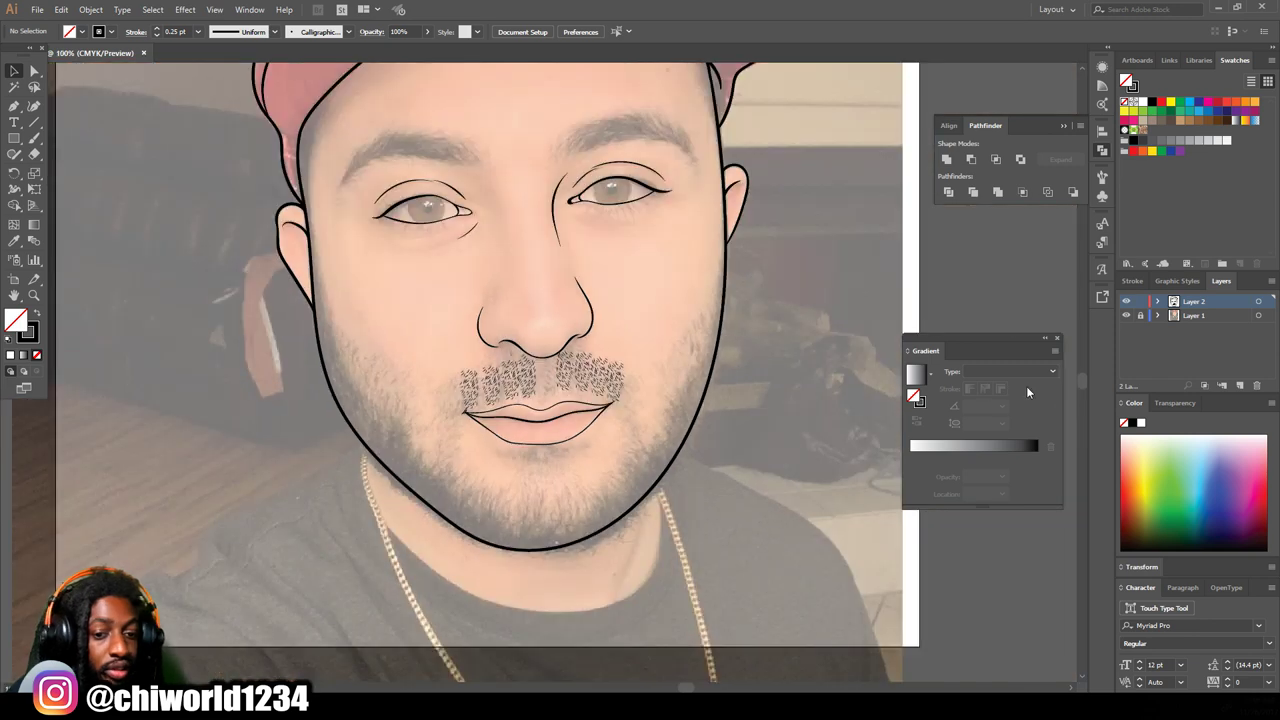
pyautogui.click(1127, 316)
pyautogui.hotkey('ctrl', '-')
pyautogui.hotkey('ctrl', '-')
pyautogui.hotkey('ctrl', '+')
pyautogui.hotkey('ctrl', '+')
pyautogui.hotkey('ctrl', '+')
pyautogui.hotkey('ctrl', '+')
pyautogui.hotkey('ctrl', '+')
pyautogui.hotkey('ctrl', '+')
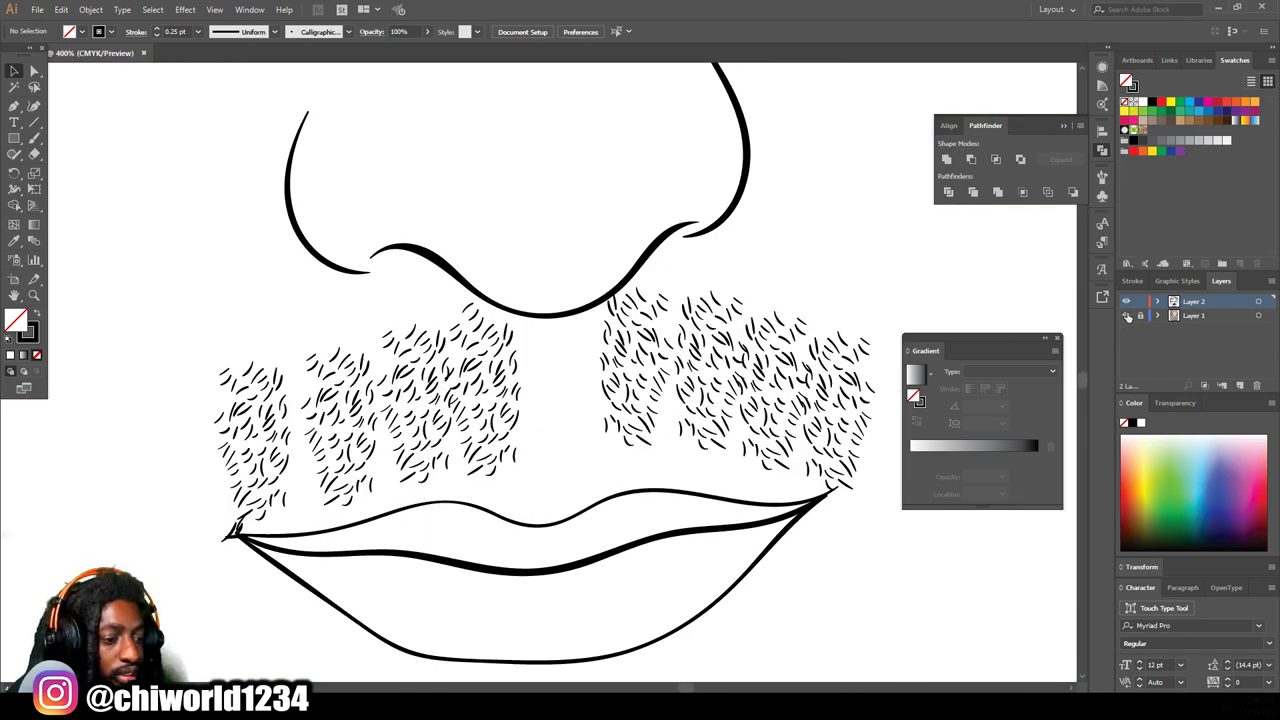
pyautogui.click(1127, 316)
pyautogui.press('b')
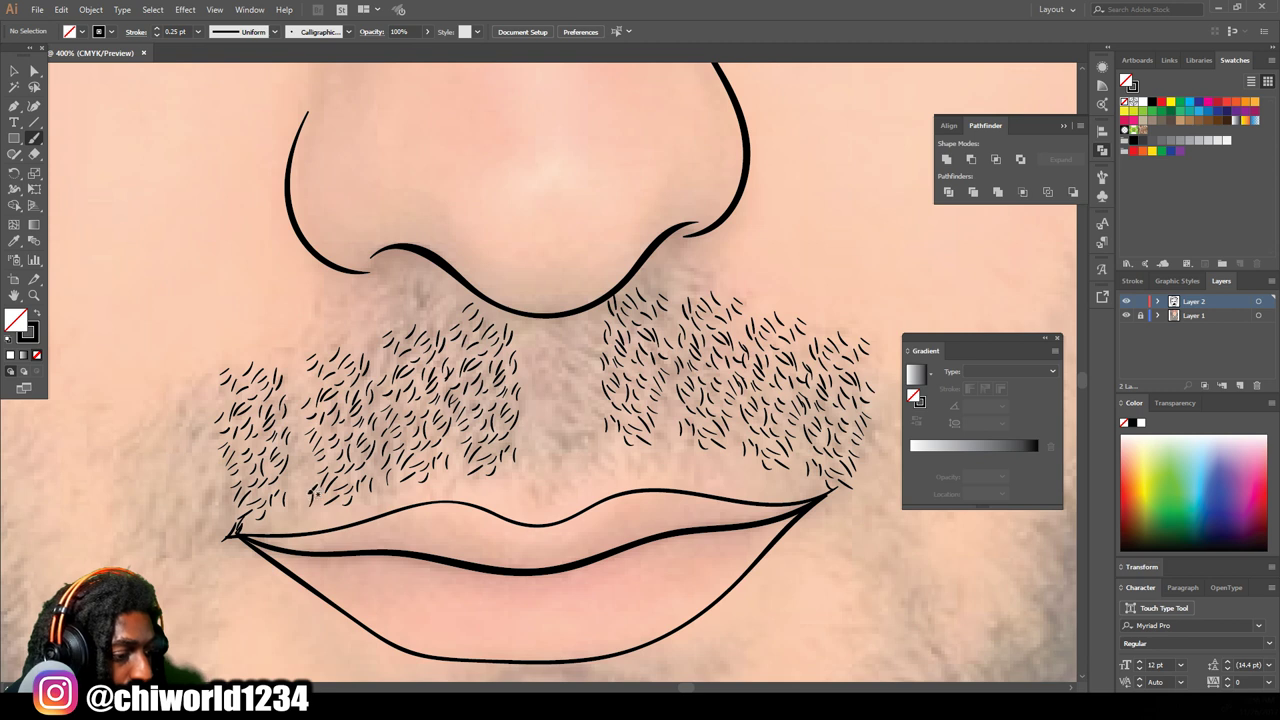
# Step: Fill the gaps between the stubble patches on the moustache's left half and extend the strokes up to the left nostril
pyautogui.moveTo(306, 472); pyautogui.dragTo(312, 456)
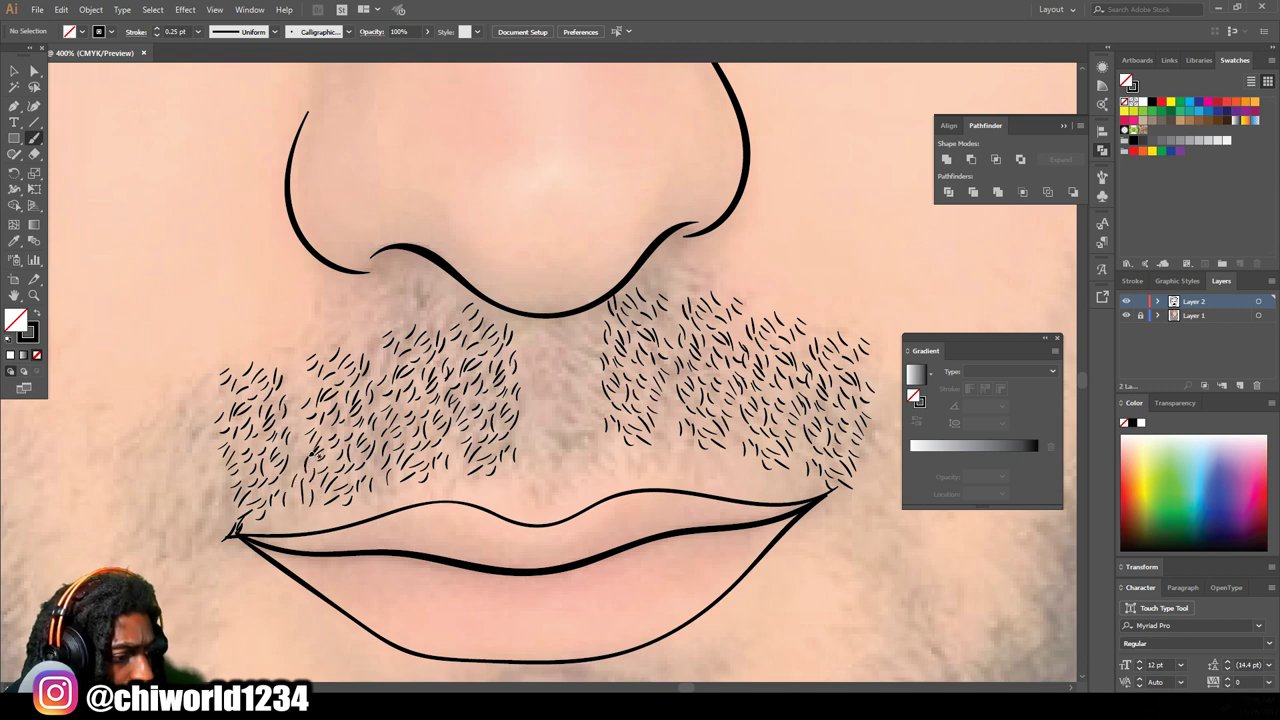
pyautogui.moveTo(292, 370); pyautogui.dragTo(298, 358)
pyautogui.moveTo(377, 321); pyautogui.dragTo(389, 315)
pyautogui.moveTo(362, 342); pyautogui.dragTo(374, 334)
pyautogui.moveTo(446, 308); pyautogui.dragTo(452, 319)
pyautogui.moveTo(430, 316); pyautogui.dragTo(464, 309)
pyautogui.moveTo(423, 311); pyautogui.dragTo(425, 300)
pyautogui.moveTo(417, 276)
pyautogui.mouseDown()
pyautogui.moveTo(421, 287)
pyautogui.moveTo(414, 270)
pyautogui.mouseUp()
pyautogui.moveTo(350, 346); pyautogui.dragTo(358, 328)
pyautogui.moveTo(376, 308); pyautogui.dragTo(382, 296)
# Step: Fill the bare middle of the moustache below the nose with short stubble strokes and extend them up to the right nostril
pyautogui.moveTo(592, 450)
pyautogui.mouseDown()
pyautogui.moveTo(598, 430)
pyautogui.moveTo(582, 436)
pyautogui.mouseUp()
pyautogui.moveTo(560, 476)
pyautogui.mouseDown()
pyautogui.moveTo(566, 452)
pyautogui.moveTo(546, 460)
pyautogui.mouseUp()
pyautogui.moveTo(526, 478)
pyautogui.mouseDown()
pyautogui.moveTo(538, 449)
pyautogui.moveTo(574, 420)
pyautogui.mouseUp()
pyautogui.moveTo(582, 436)
pyautogui.mouseDown()
pyautogui.moveTo(592, 398)
pyautogui.moveTo(606, 408)
pyautogui.mouseUp()
pyautogui.moveTo(558, 426)
pyautogui.mouseDown()
pyautogui.moveTo(574, 400)
pyautogui.moveTo(557, 440)
pyautogui.moveTo(564, 403)
pyautogui.moveTo(532, 424)
pyautogui.mouseUp()
pyautogui.moveTo(562, 428)
pyautogui.mouseDown()
pyautogui.moveTo(566, 410)
pyautogui.moveTo(546, 400)
pyautogui.mouseUp()
pyautogui.moveTo(580, 396); pyautogui.dragTo(604, 358)
pyautogui.moveTo(590, 352); pyautogui.dragTo(604, 316)
pyautogui.moveTo(550, 400)
pyautogui.mouseDown()
pyautogui.moveTo(554, 376)
pyautogui.moveTo(536, 376)
pyautogui.mouseUp()
pyautogui.moveTo(555, 377); pyautogui.dragTo(577, 346)
pyautogui.moveTo(543, 366)
pyautogui.mouseDown()
pyautogui.moveTo(549, 348)
pyautogui.moveTo(534, 337)
pyautogui.mouseUp()
pyautogui.moveTo(559, 350); pyautogui.dragTo(566, 336)
pyautogui.moveTo(577, 328); pyautogui.dragTo(606, 305)
pyautogui.moveTo(690, 294); pyautogui.dragTo(696, 274)
pyautogui.moveTo(662, 288); pyautogui.dragTo(646, 260)
pyautogui.moveTo(644, 288); pyautogui.dragTo(640, 268)
pyautogui.moveTo(690, 278); pyautogui.dragTo(686, 266)
# Step: Examine the filled moustache stubble as plain line art with the photo layer hidden
pyautogui.hotkey('ctrl', '-')
pyautogui.hotkey('ctrl', '-')
pyautogui.hotkey('ctrl', '-')
pyautogui.hotkey('ctrl', '-')
pyautogui.hotkey('ctrl', '-')
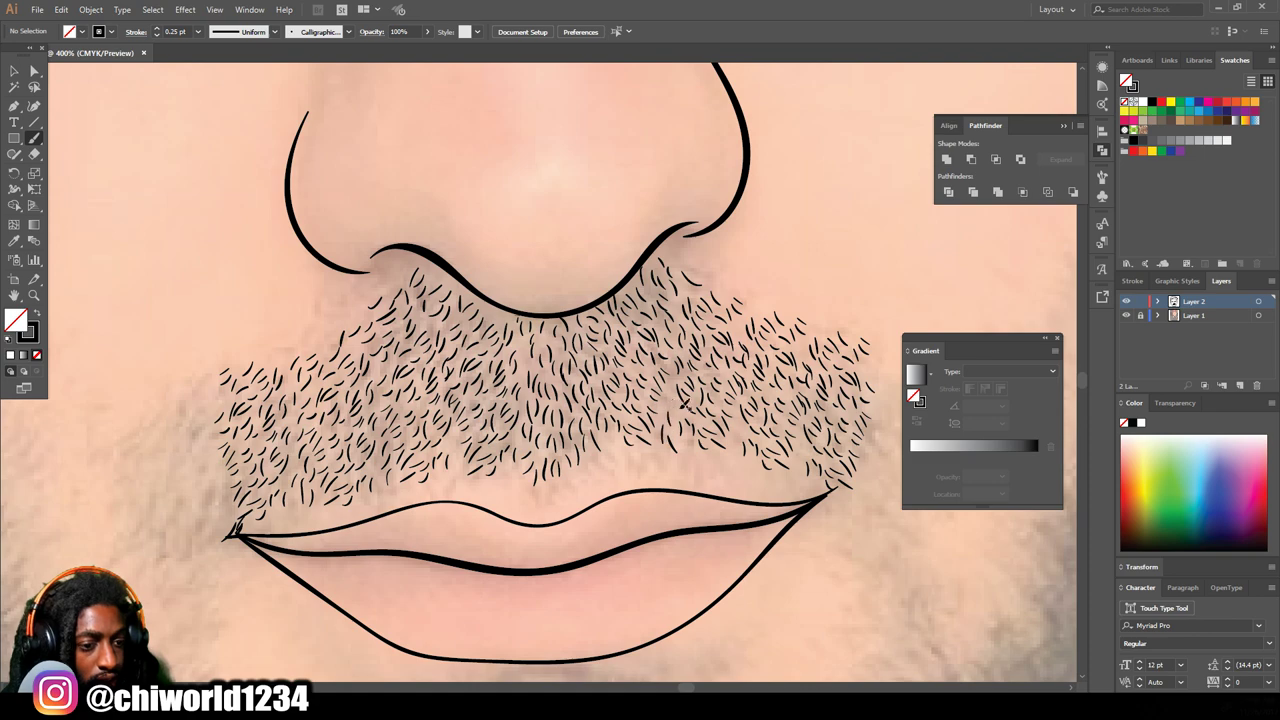
pyautogui.hotkey('ctrl', '+')
pyautogui.hotkey('ctrl', '+')
pyautogui.hotkey('ctrl', '+')
pyautogui.hotkey('ctrl', '+')
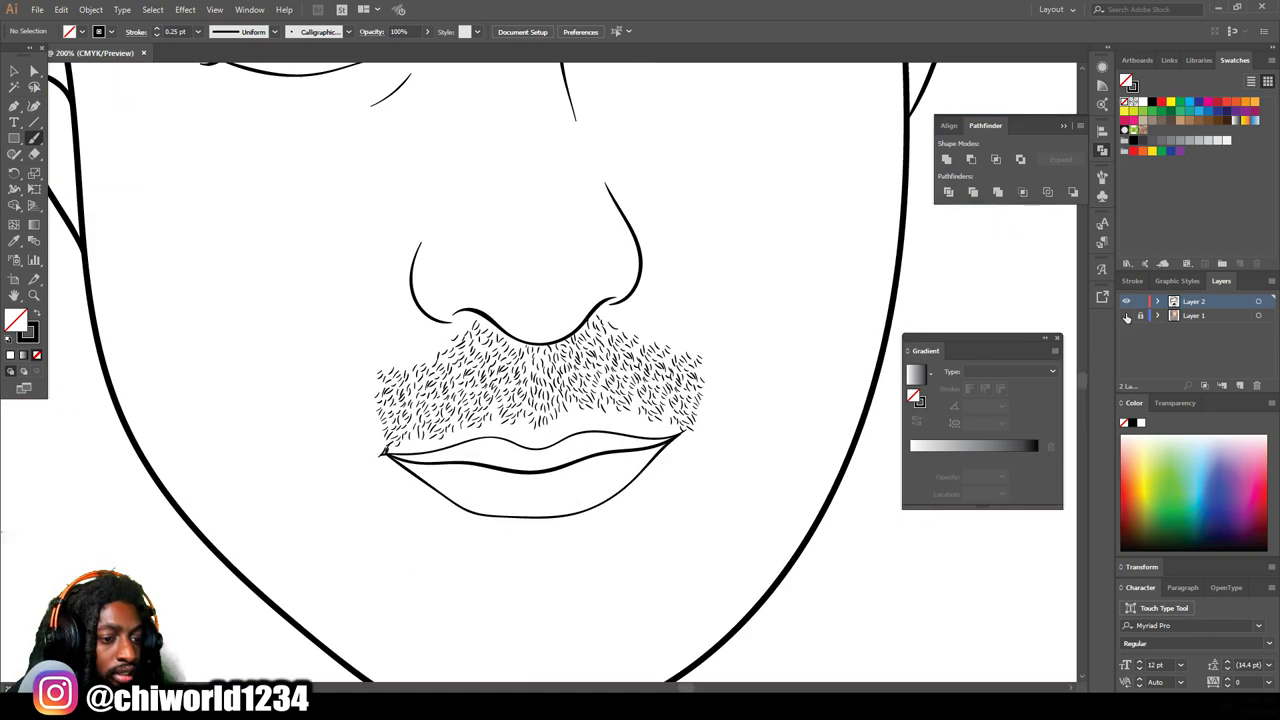
# Step: Draw a column of short stubble strokes from the moustache's left end down past the mouth corner toward the chin
pyautogui.moveTo(340, 502); pyautogui.dragTo(344, 474)
pyautogui.moveTo(350, 504); pyautogui.dragTo(364, 462)
pyautogui.moveTo(364, 484); pyautogui.dragTo(372, 456)
pyautogui.moveTo(326, 496); pyautogui.dragTo(322, 470)
pyautogui.moveTo(336, 498); pyautogui.dragTo(338, 454)
pyautogui.moveTo(350, 466)
pyautogui.mouseDown()
pyautogui.moveTo(366, 421)
pyautogui.moveTo(331, 409)
pyautogui.moveTo(324, 435)
pyautogui.moveTo(370, 414)
pyautogui.moveTo(350, 385)
pyautogui.mouseUp()
pyautogui.moveTo(337, 402)
pyautogui.mouseDown()
pyautogui.moveTo(335, 384)
pyautogui.moveTo(317, 380)
pyautogui.mouseUp()
pyautogui.moveTo(354, 385)
pyautogui.mouseDown()
pyautogui.moveTo(321, 376)
pyautogui.moveTo(361, 351)
pyautogui.moveTo(336, 363)
pyautogui.moveTo(344, 376)
pyautogui.moveTo(366, 318)
pyautogui.mouseUp()
pyautogui.moveTo(388, 330); pyautogui.dragTo(384, 288)
pyautogui.moveTo(366, 300)
pyautogui.mouseDown()
pyautogui.moveTo(362, 264)
pyautogui.moveTo(374, 260)
pyautogui.mouseUp()
pyautogui.moveTo(370, 326); pyautogui.dragTo(350, 274)
pyautogui.moveTo(360, 338)
pyautogui.mouseDown()
pyautogui.moveTo(353, 322)
pyautogui.moveTo(341, 332)
pyautogui.mouseUp()
pyautogui.moveTo(331, 352); pyautogui.dragTo(307, 336)
pyautogui.moveTo(314, 333)
pyautogui.mouseDown()
pyautogui.moveTo(308, 321)
pyautogui.moveTo(350, 308)
pyautogui.mouseUp()
pyautogui.moveTo(334, 326); pyautogui.dragTo(328, 311)
pyautogui.moveTo(319, 308)
pyautogui.mouseDown()
pyautogui.moveTo(312, 299)
pyautogui.moveTo(333, 295)
pyautogui.mouseUp()
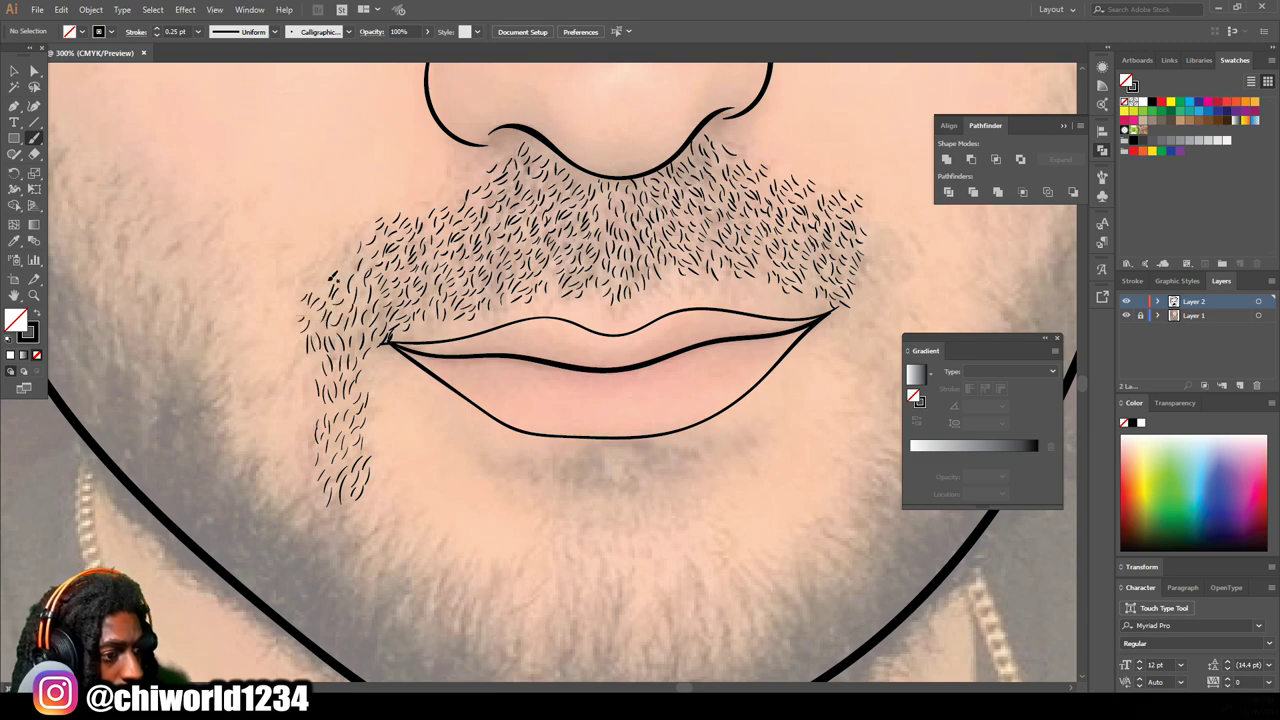
# Step: Draw a matching column of stubble strokes from the moustache's right end down past the right mouth corner
pyautogui.hotkey('ctrl', '-')
pyautogui.hotkey('ctrl', '-')
pyautogui.click(1125, 316)
pyautogui.hotkey('ctrl', '-')
pyautogui.hotkey('ctrl', '-')
pyautogui.hotkey('ctrl', '-')
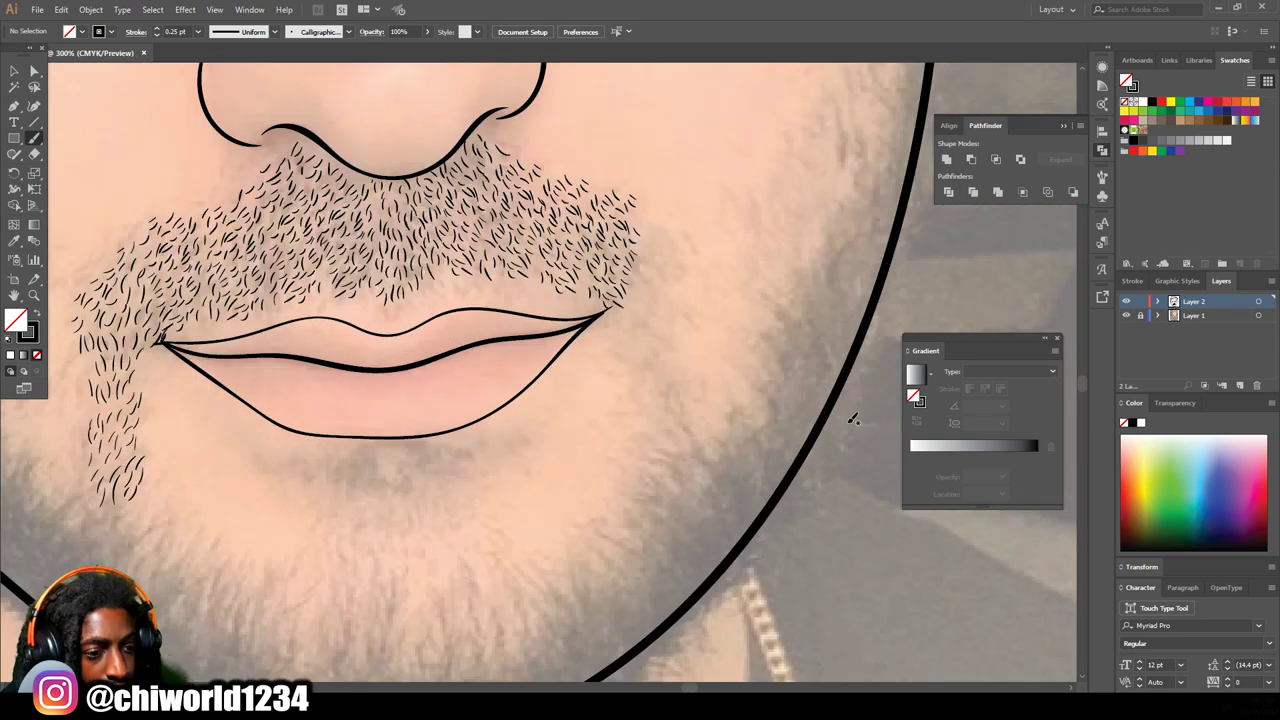
pyautogui.scroll(1, 680, 440)
pyautogui.moveTo(661, 505); pyautogui.dragTo(672, 487)
pyautogui.moveTo(682, 499); pyautogui.dragTo(690, 457)
pyautogui.moveTo(694, 466)
pyautogui.mouseDown()
pyautogui.moveTo(697, 450)
pyautogui.moveTo(652, 442)
pyautogui.mouseUp()
pyautogui.moveTo(674, 438); pyautogui.dragTo(664, 407)
pyautogui.moveTo(679, 394)
pyautogui.mouseDown()
pyautogui.moveTo(671, 380)
pyautogui.moveTo(684, 399)
pyautogui.mouseUp()
pyautogui.moveTo(687, 396)
pyautogui.mouseDown()
pyautogui.moveTo(689, 384)
pyautogui.moveTo(653, 400)
pyautogui.mouseUp()
pyautogui.moveTo(646, 430); pyautogui.dragTo(652, 372)
pyautogui.moveTo(664, 388)
pyautogui.mouseDown()
pyautogui.moveTo(670, 366)
pyautogui.moveTo(640, 348)
pyautogui.mouseUp()
pyautogui.moveTo(668, 344); pyautogui.dragTo(672, 328)
pyautogui.moveTo(684, 326); pyautogui.dragTo(686, 314)
pyautogui.moveTo(664, 328)
pyautogui.mouseDown()
pyautogui.moveTo(666, 302)
pyautogui.moveTo(684, 298)
pyautogui.mouseUp()
pyautogui.moveTo(666, 310); pyautogui.dragTo(663, 294)
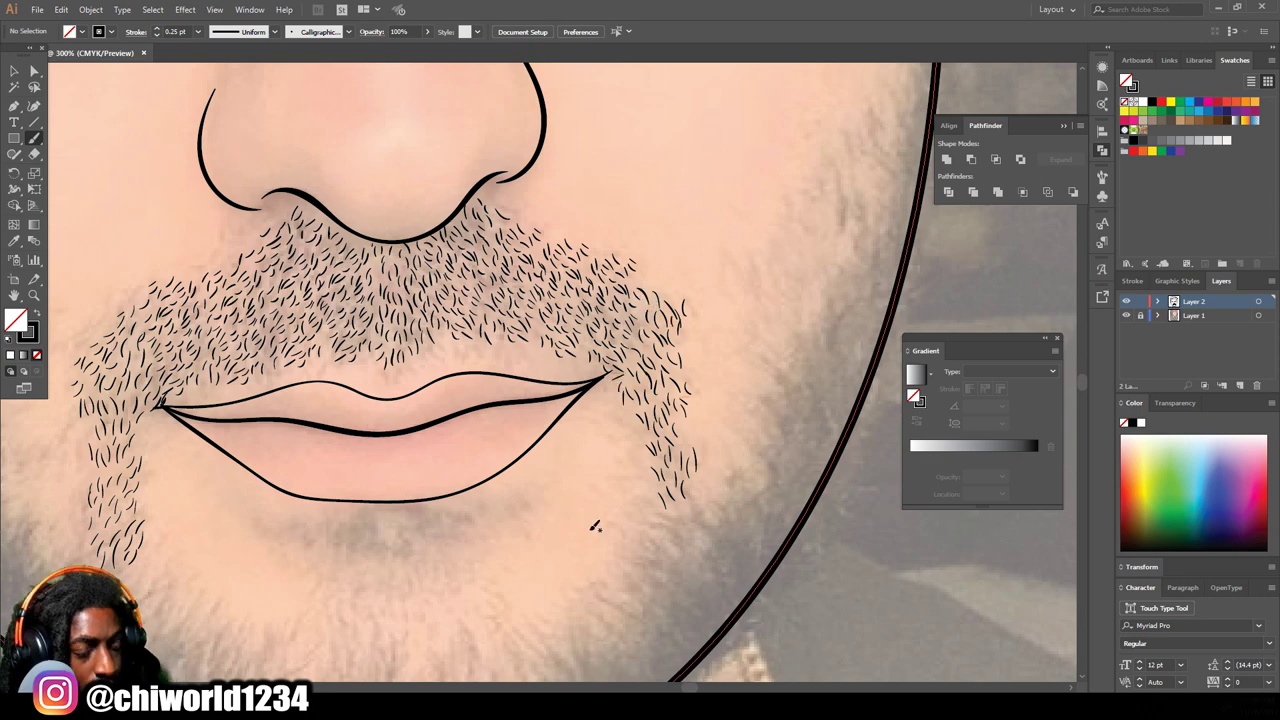
# Step: Hide the photo layer to examine both moustache ends in the line art, and show the photo again
pyautogui.hotkey('ctrl', '-')
pyautogui.hotkey('ctrl', '-')
pyautogui.hotkey('ctrl', '-')
pyautogui.hotkey('ctrl', '-')
pyautogui.moveTo(726, 537); pyautogui.dragTo(790, 570)
pyautogui.click(1126, 315)
pyautogui.hotkey('ctrl', '-')
pyautogui.hotkey('ctrl', '+')
pyautogui.hotkey('ctrl', '+')
pyautogui.hotkey('ctrl', '+')
pyautogui.hotkey('ctrl', '+')
pyautogui.click(1126, 315)
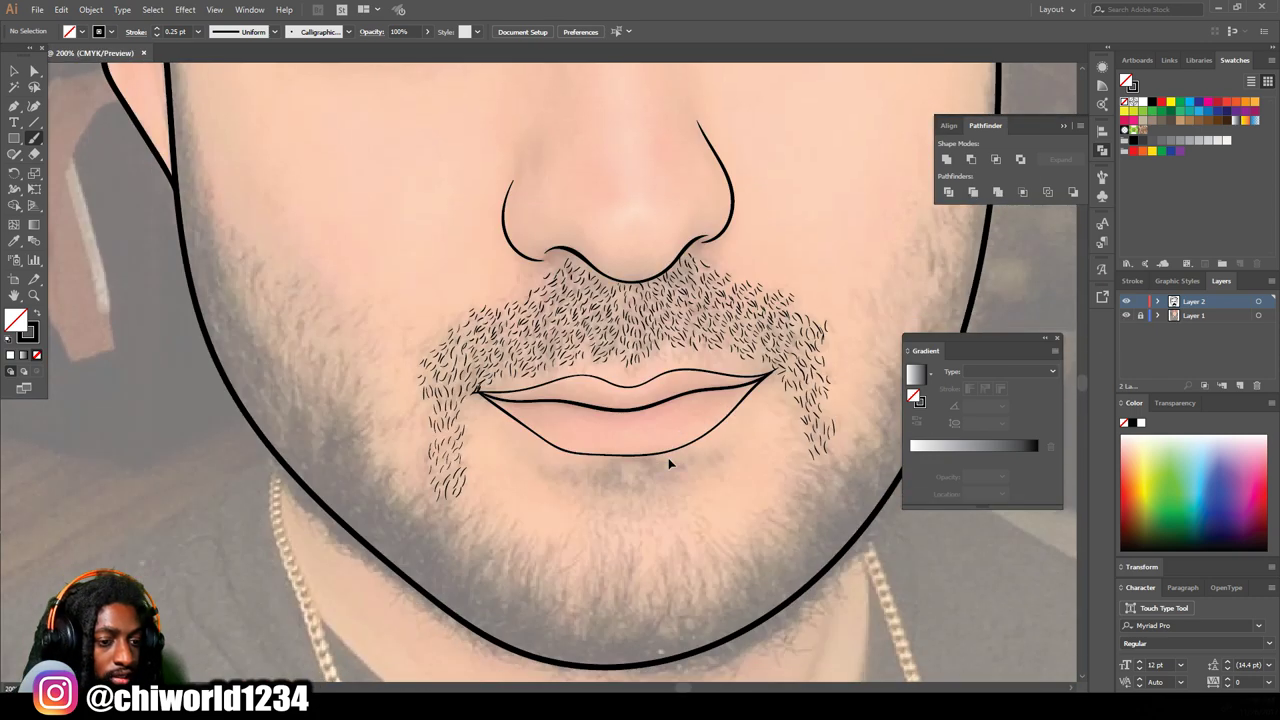
# Step: Add short stubble strokes along the moustache's lower edge just above the upper lip
pyautogui.hotkey('ctrl', '+')
pyautogui.moveTo(746, 309); pyautogui.dragTo(742, 296)
pyautogui.moveTo(732, 307)
pyautogui.mouseDown()
pyautogui.moveTo(729, 293)
pyautogui.moveTo(702, 293)
pyautogui.mouseUp()
pyautogui.moveTo(682, 310)
pyautogui.mouseDown()
pyautogui.moveTo(680, 295)
pyautogui.moveTo(659, 298)
pyautogui.mouseUp()
pyautogui.moveTo(636, 325)
pyautogui.mouseDown()
pyautogui.moveTo(641, 308)
pyautogui.moveTo(622, 316)
pyautogui.mouseUp()
pyautogui.moveTo(605, 327); pyautogui.dragTo(600, 314)
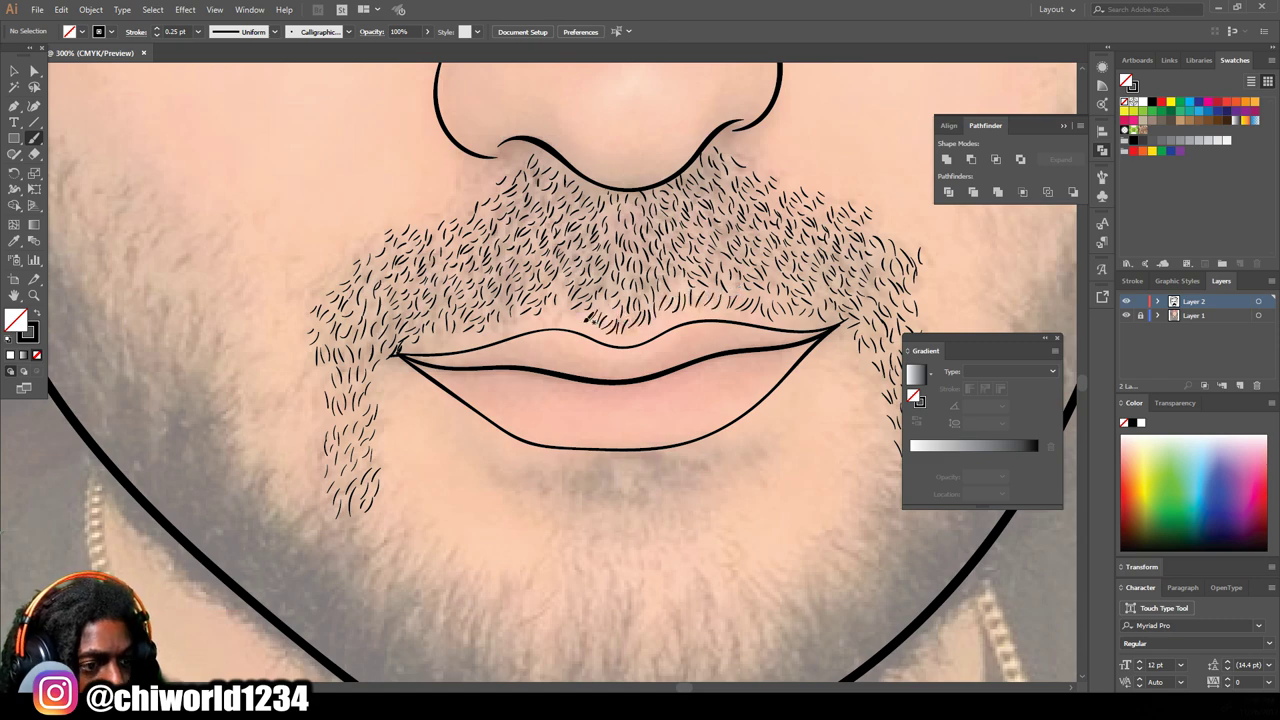
# Step: Draw a row of short hair strokes just beneath the lower lip
pyautogui.hotkey('ctrl', '-')
pyautogui.hotkey('ctrl', '-')
pyautogui.hotkey('ctrl', '-')
pyautogui.hotkey('ctrl', '-')
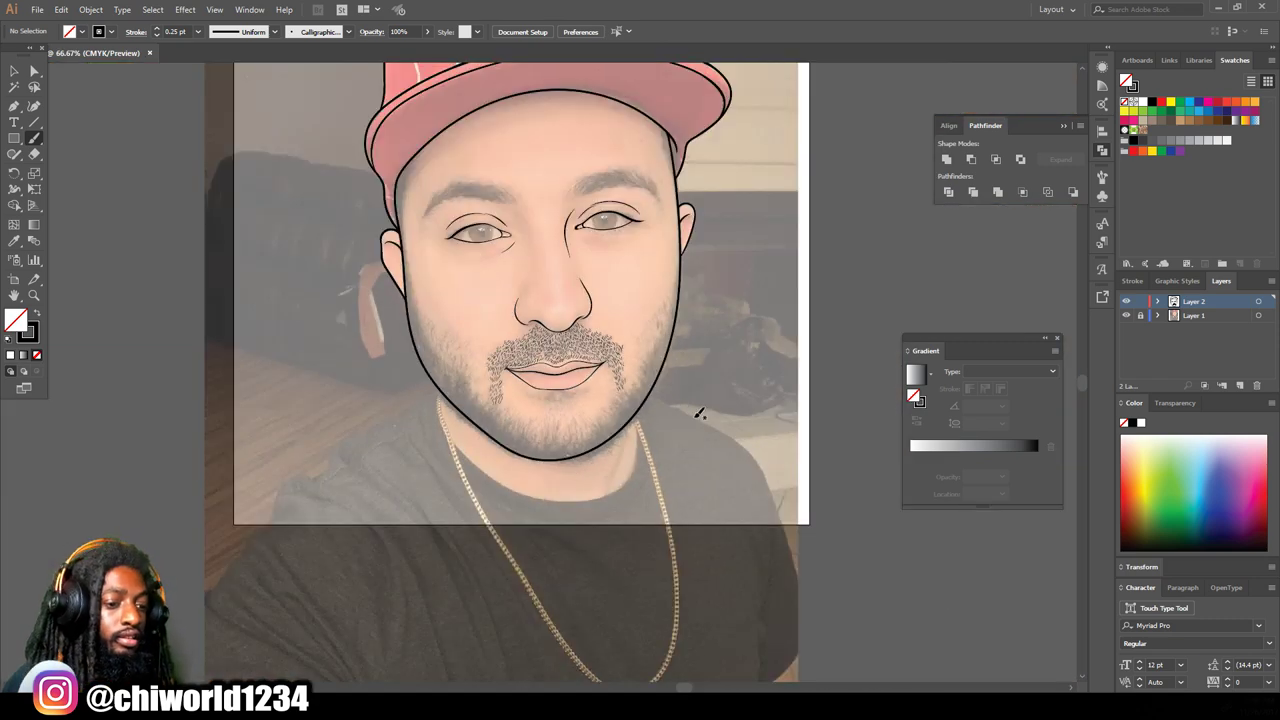
pyautogui.hotkey('ctrl', '+')
pyautogui.hotkey('ctrl', '+')
pyautogui.hotkey('ctrl', '+')
pyautogui.hotkey('ctrl', '+')
pyautogui.scroll(1, 697, 403)
pyautogui.moveTo(656, 323); pyautogui.dragTo(665, 339)
pyautogui.moveTo(650, 324)
pyautogui.mouseDown()
pyautogui.moveTo(658, 341)
pyautogui.moveTo(643, 358)
pyautogui.mouseUp()
pyautogui.moveTo(621, 333); pyautogui.dragTo(631, 347)
pyautogui.moveTo(611, 332)
pyautogui.mouseDown()
pyautogui.moveTo(618, 349)
pyautogui.moveTo(604, 359)
pyautogui.mouseUp()
pyautogui.moveTo(585, 335); pyautogui.dragTo(595, 352)
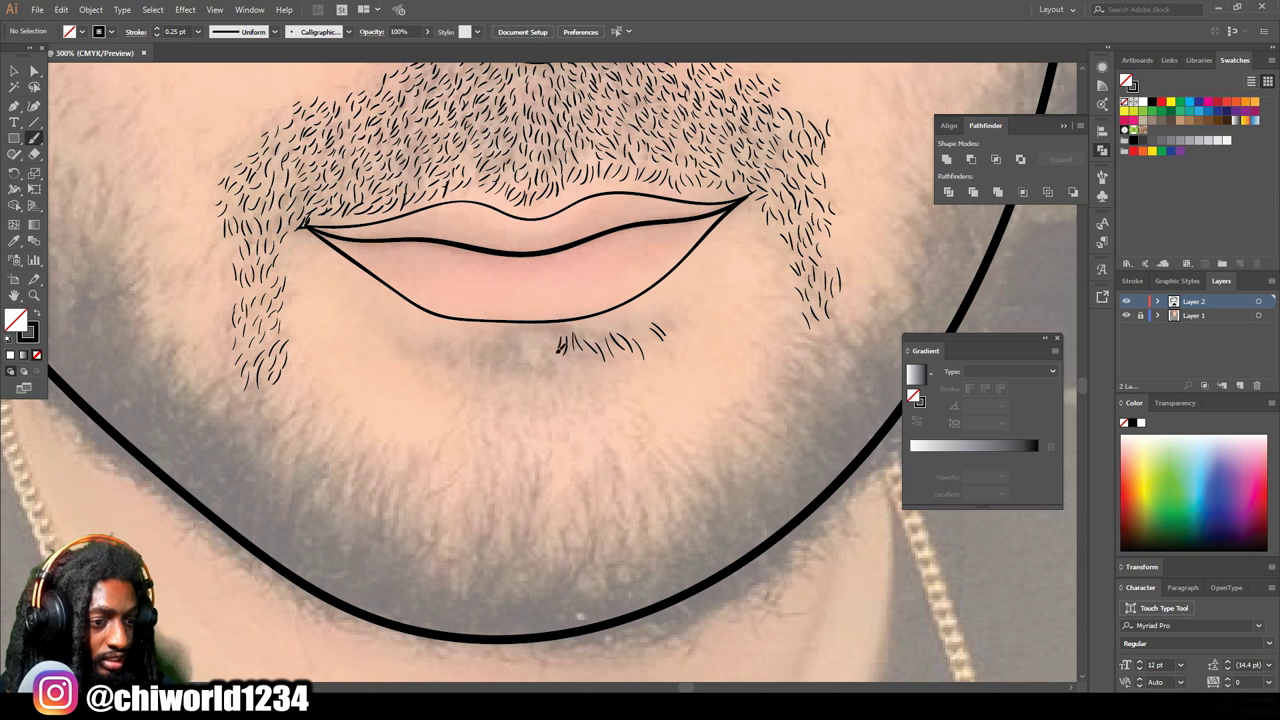
pyautogui.moveTo(496, 340); pyautogui.dragTo(488, 356)
pyautogui.moveTo(474, 342)
pyautogui.mouseDown()
pyautogui.moveTo(464, 358)
pyautogui.moveTo(446, 352)
pyautogui.mouseUp()
pyautogui.moveTo(438, 340); pyautogui.dragTo(426, 352)
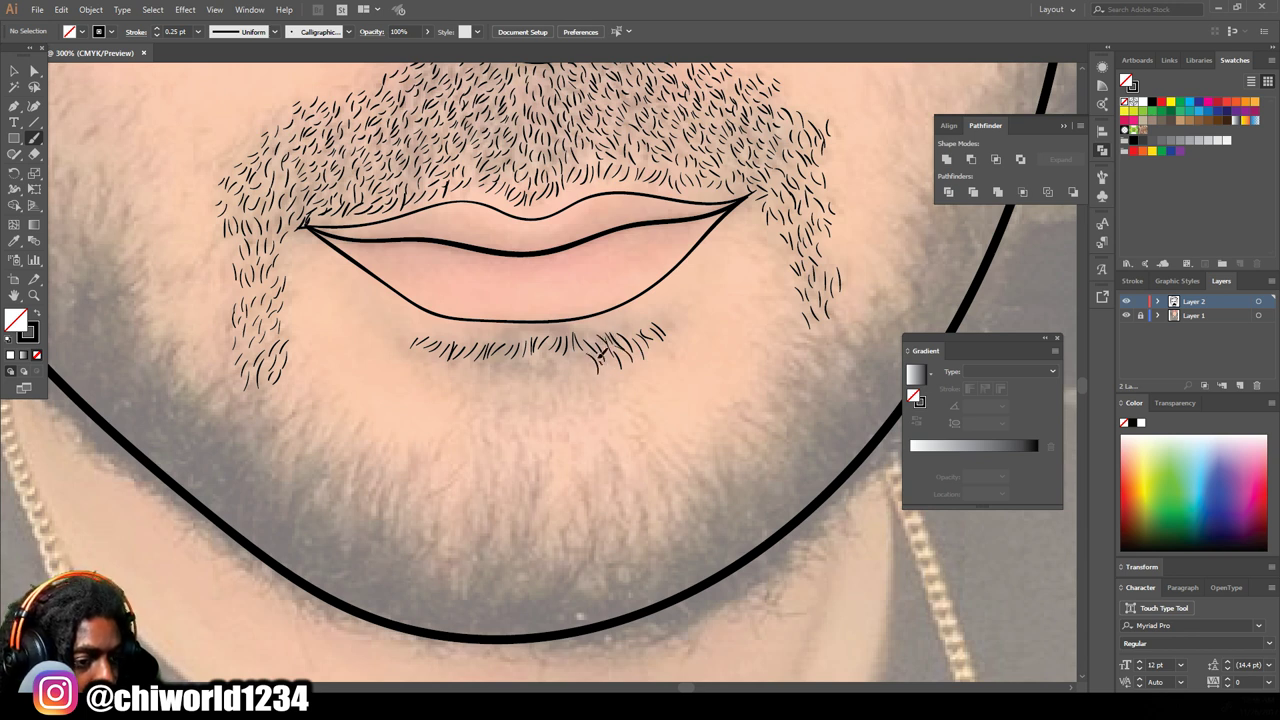
# Step: Add further rows of hair strokes under the lip row, narrowing downward into a soul patch
pyautogui.moveTo(596, 346); pyautogui.dragTo(588, 369)
pyautogui.moveTo(592, 334)
pyautogui.mouseDown()
pyautogui.moveTo(567, 382)
pyautogui.moveTo(556, 380)
pyautogui.moveTo(570, 368)
pyautogui.moveTo(545, 368)
pyautogui.mouseUp()
pyautogui.moveTo(546, 346); pyautogui.dragTo(536, 362)
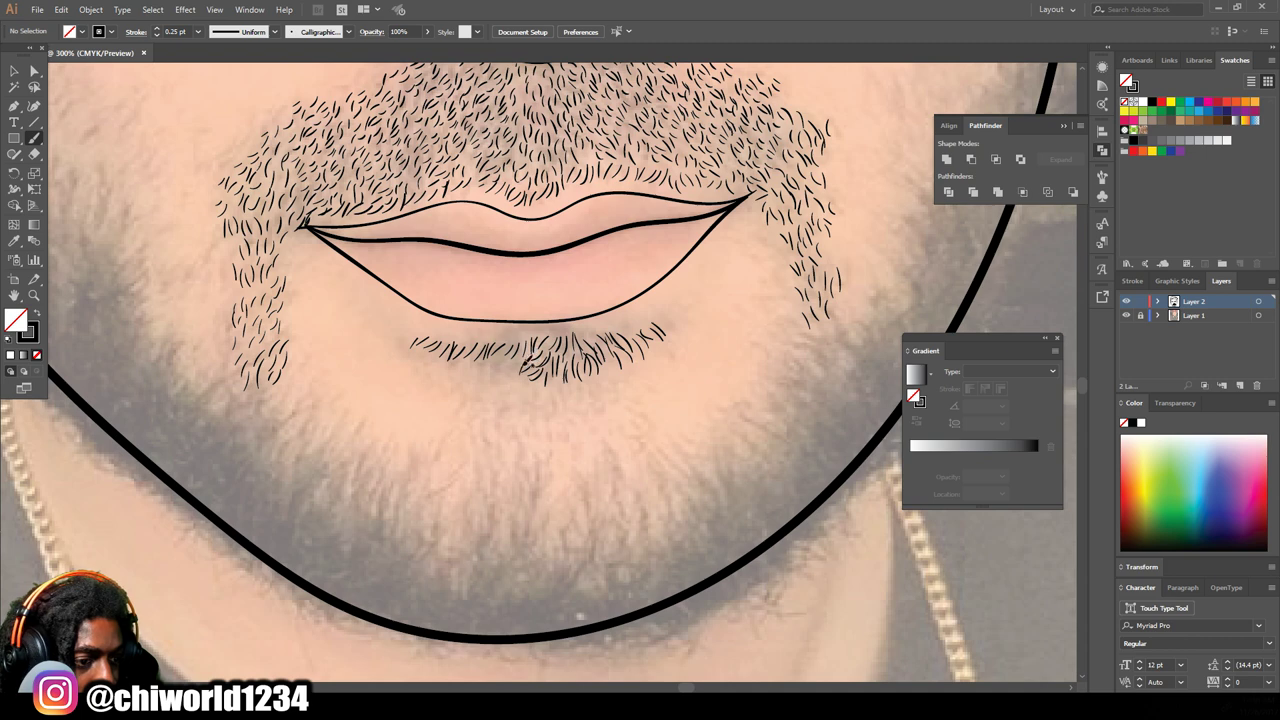
pyautogui.moveTo(481, 358); pyautogui.dragTo(462, 366)
pyautogui.moveTo(563, 372); pyautogui.dragTo(556, 394)
pyautogui.moveTo(548, 378); pyautogui.dragTo(540, 396)
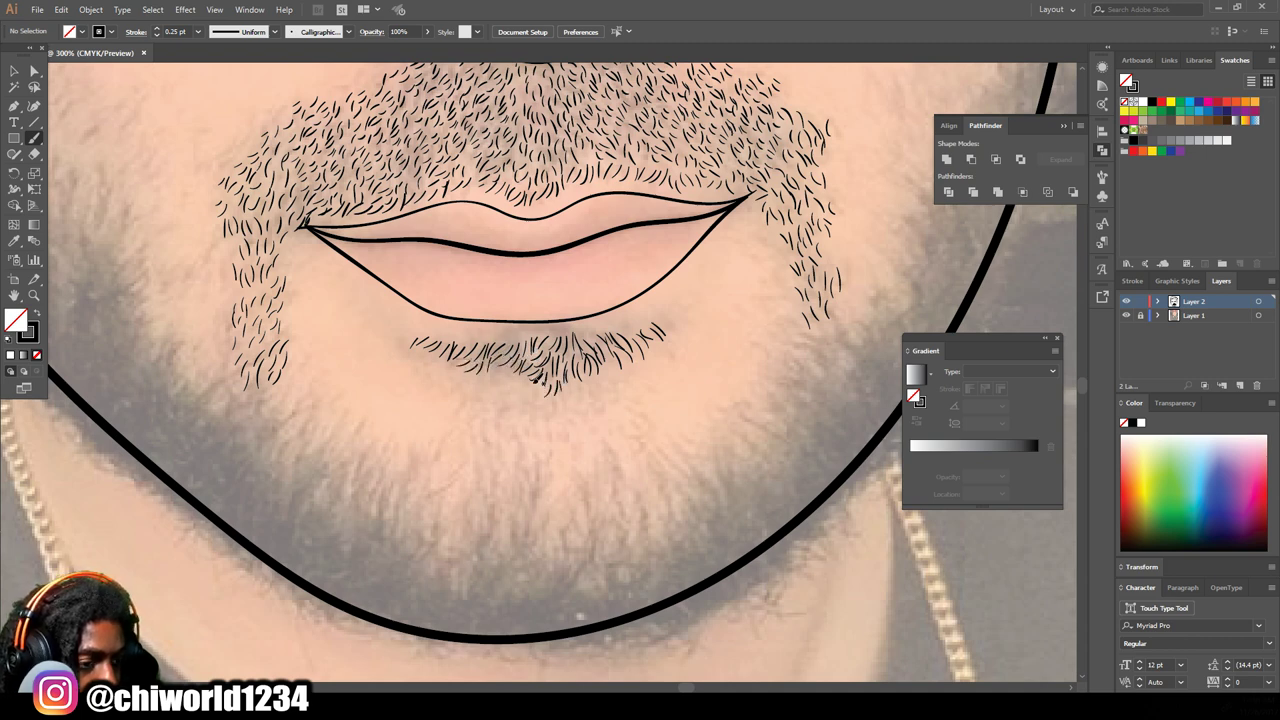
pyautogui.moveTo(507, 368); pyautogui.dragTo(514, 383)
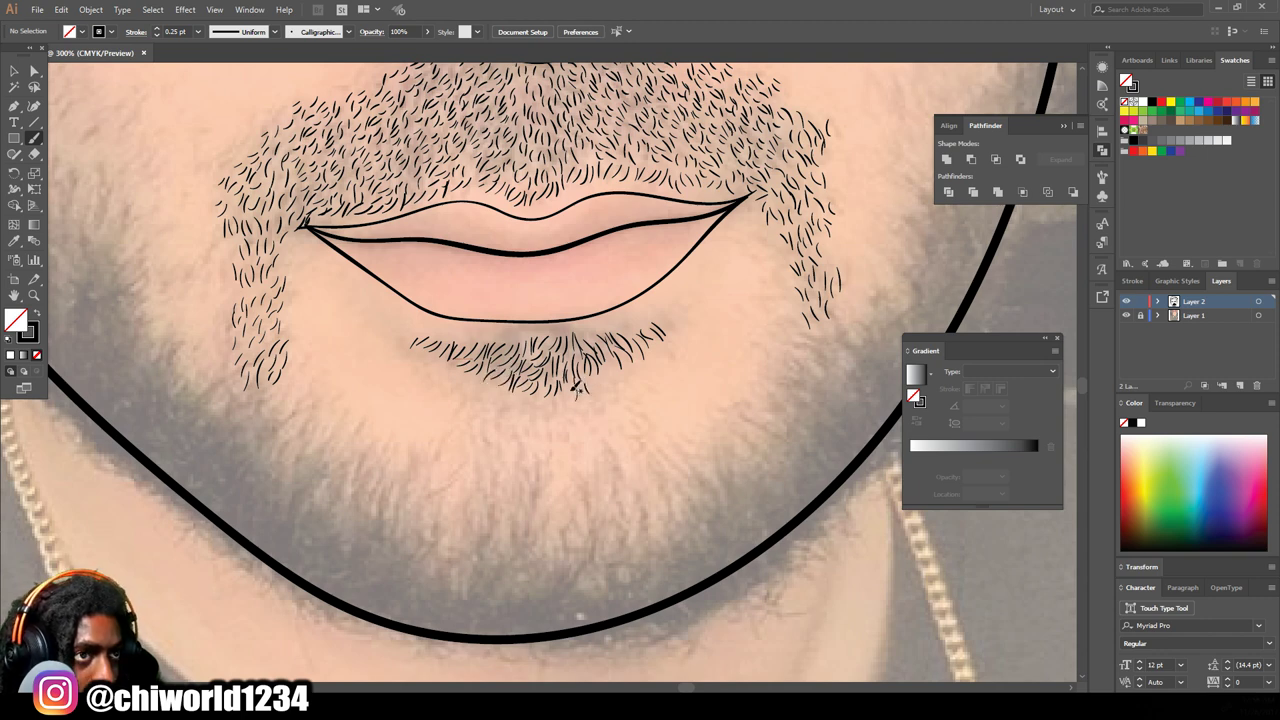
pyautogui.moveTo(545, 400)
pyautogui.mouseDown()
pyautogui.moveTo(531, 410)
pyautogui.moveTo(480, 392)
pyautogui.mouseUp()
# Step: Thicken the soul patch with overlapping hair strokes through its middle
pyautogui.moveTo(558, 360)
pyautogui.mouseDown()
pyautogui.moveTo(552, 386)
pyautogui.moveTo(566, 376)
pyautogui.mouseUp()
pyautogui.moveTo(603, 352); pyautogui.dragTo(604, 368)
pyautogui.moveTo(540, 345)
pyautogui.mouseDown()
pyautogui.moveTo(532, 380)
pyautogui.moveTo(510, 382)
pyautogui.mouseUp()
pyautogui.moveTo(500, 356)
pyautogui.mouseDown()
pyautogui.moveTo(492, 388)
pyautogui.moveTo(506, 402)
pyautogui.mouseUp()
pyautogui.moveTo(490, 342)
pyautogui.mouseDown()
pyautogui.moveTo(482, 378)
pyautogui.moveTo(450, 370)
pyautogui.mouseUp()
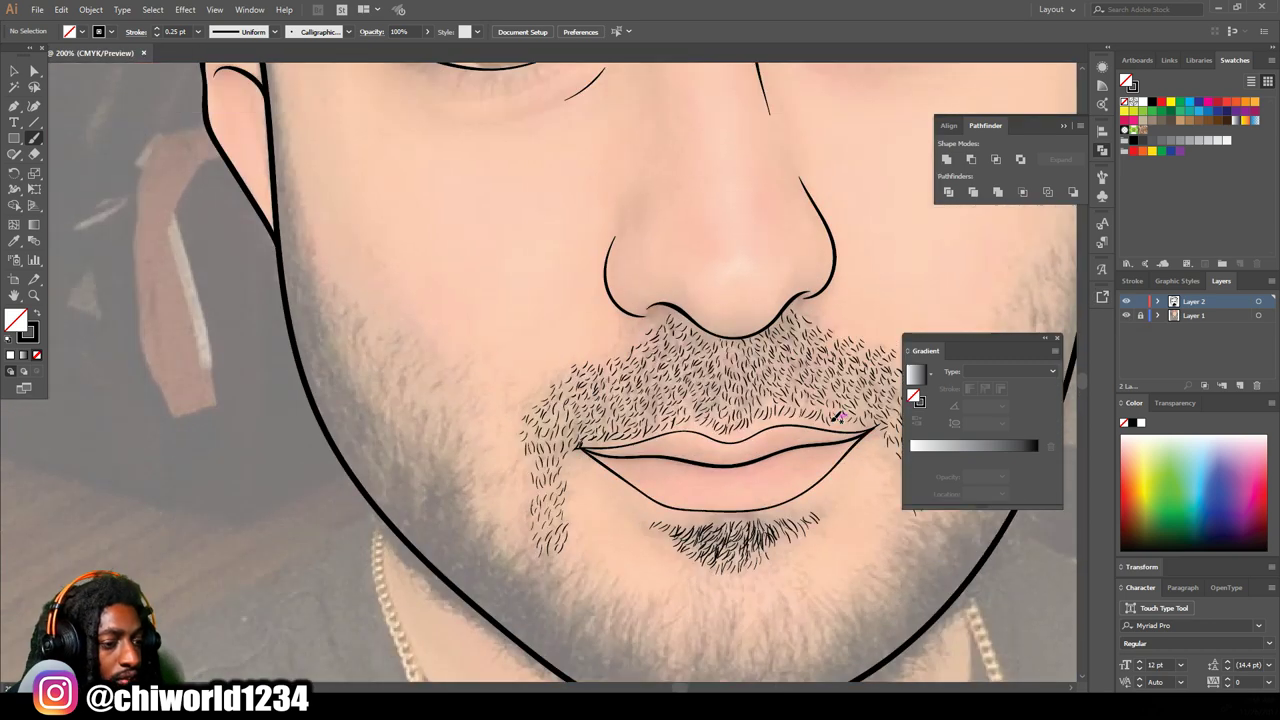
# Step: Draw a band of short beard strokes across the left cheek, from beside the moustache up toward the jawline
pyautogui.scroll(1, 834, 419)
pyautogui.moveTo(488, 492); pyautogui.dragTo(479, 503)
pyautogui.moveTo(503, 488); pyautogui.dragTo(497, 500)
pyautogui.moveTo(487, 457); pyautogui.dragTo(479, 470)
pyautogui.moveTo(477, 453); pyautogui.dragTo(473, 468)
pyautogui.moveTo(467, 452); pyautogui.dragTo(462, 466)
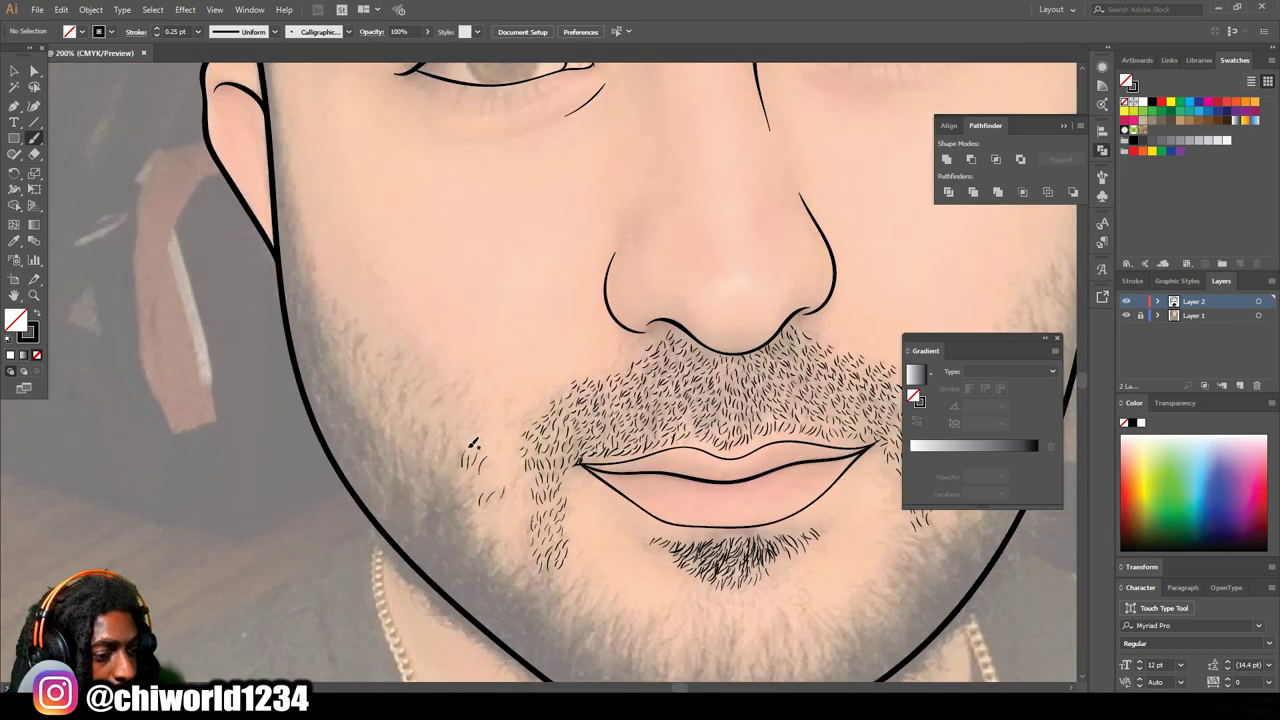
pyautogui.moveTo(512, 419); pyautogui.dragTo(508, 430)
pyautogui.moveTo(455, 447); pyautogui.dragTo(442, 467)
pyautogui.moveTo(435, 424); pyautogui.dragTo(416, 452)
pyautogui.moveTo(410, 410); pyautogui.dragTo(396, 436)
pyautogui.moveTo(386, 396); pyautogui.dragTo(378, 416)
pyautogui.moveTo(352, 362); pyautogui.dragTo(356, 386)
pyautogui.moveTo(352, 334); pyautogui.dragTo(358, 356)
pyautogui.moveTo(342, 316)
pyautogui.mouseDown()
pyautogui.moveTo(350, 342)
pyautogui.moveTo(332, 330)
pyautogui.mouseUp()
pyautogui.moveTo(336, 340); pyautogui.dragTo(344, 362)
# Step: Fill out the left cheek beard with more strokes inside the band and near the moustache end
pyautogui.moveTo(434, 388); pyautogui.dragTo(438, 412)
pyautogui.moveTo(420, 370)
pyautogui.mouseDown()
pyautogui.moveTo(426, 388)
pyautogui.moveTo(408, 380)
pyautogui.mouseUp()
pyautogui.moveTo(399, 376); pyautogui.dragTo(407, 400)
pyautogui.moveTo(388, 362); pyautogui.dragTo(381, 381)
pyautogui.moveTo(363, 355); pyautogui.dragTo(367, 377)
pyautogui.moveTo(492, 448); pyautogui.dragTo(488, 428)
pyautogui.moveTo(509, 491); pyautogui.dragTo(515, 473)
# Step: Draw a band of beard strokes on the right cheek, rising from beside the mouth along the jawline
pyautogui.hotkey('ctrl', '-')
pyautogui.hscroll(3, 838, 540)
pyautogui.hotkey('ctrl', '=')
pyautogui.moveTo(682, 467); pyautogui.dragTo(693, 416)
pyautogui.moveTo(688, 403)
pyautogui.mouseDown()
pyautogui.moveTo(692, 383)
pyautogui.moveTo(726, 386)
pyautogui.mouseUp()
pyautogui.moveTo(744, 330)
pyautogui.mouseDown()
pyautogui.moveTo(748, 374)
pyautogui.moveTo(732, 342)
pyautogui.mouseUp()
pyautogui.moveTo(704, 336)
pyautogui.mouseDown()
pyautogui.moveTo(708, 358)
pyautogui.moveTo(729, 338)
pyautogui.mouseUp()
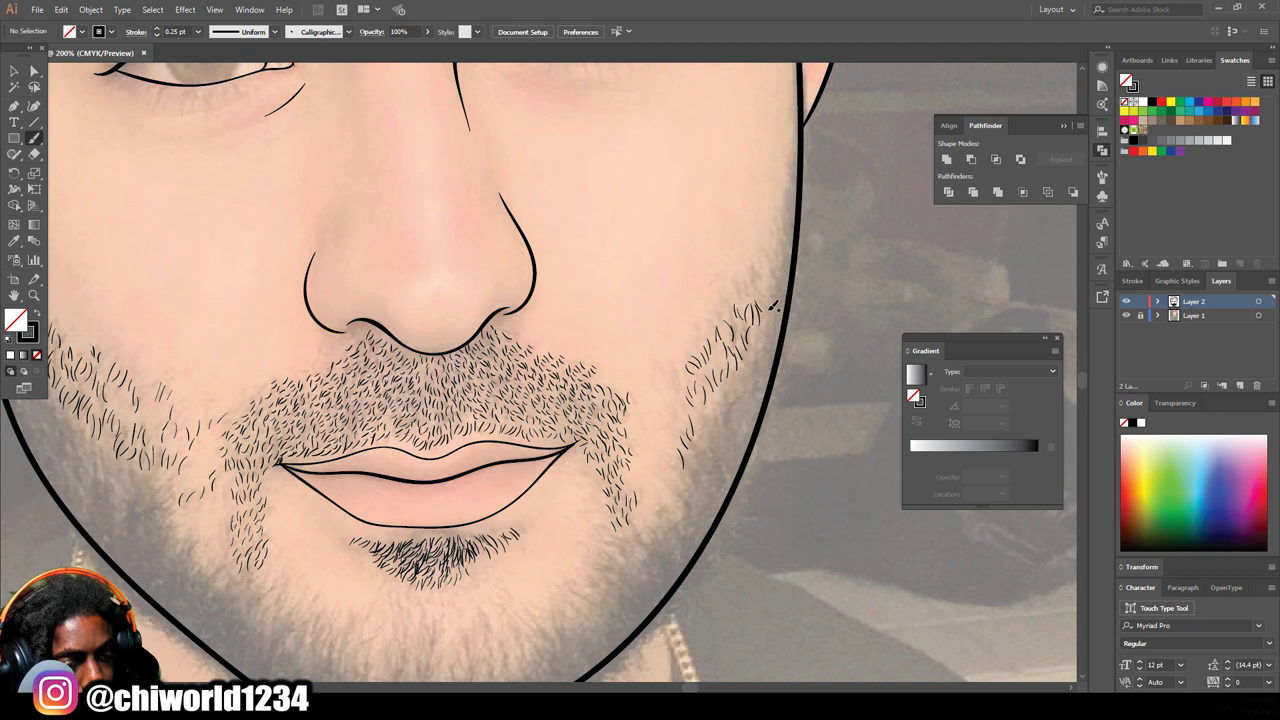
pyautogui.moveTo(759, 295)
pyautogui.mouseDown()
pyautogui.moveTo(743, 284)
pyautogui.moveTo(781, 236)
pyautogui.mouseUp()
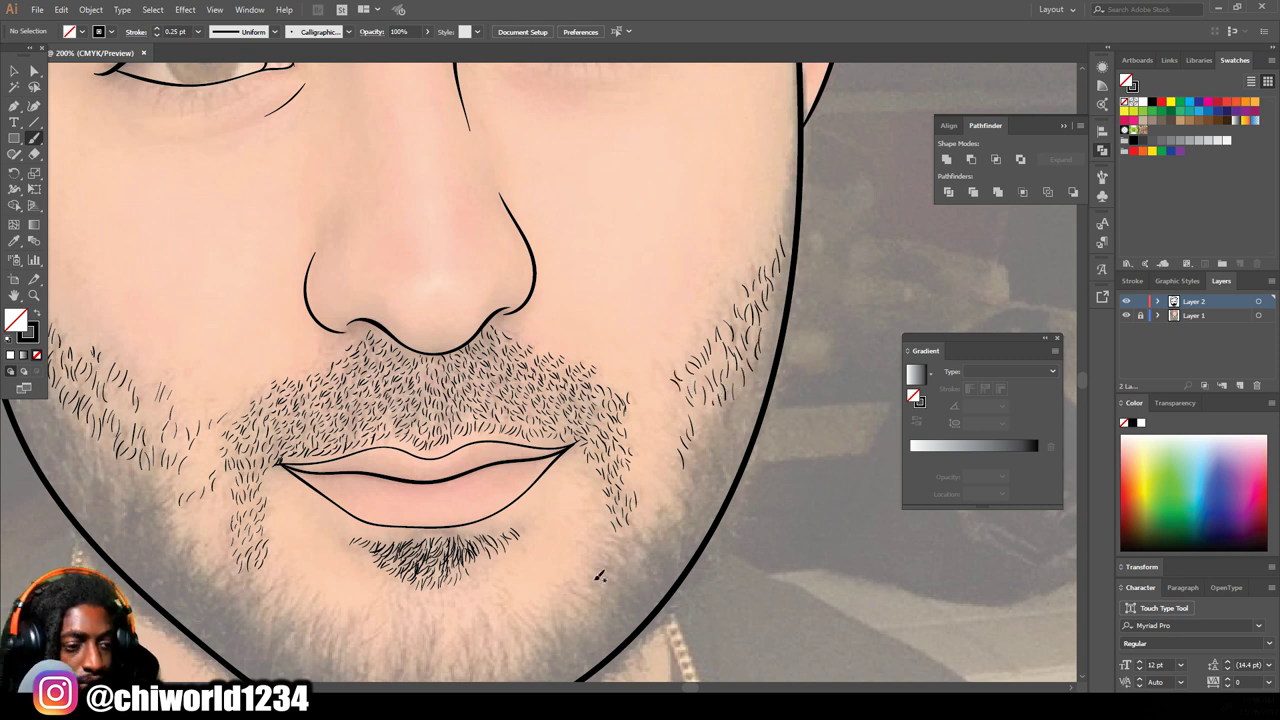
# Step: Hide the photo layer and examine the cheek beard, moustache and soul patch as line art
pyautogui.hotkey('ctrl', '-')
pyautogui.hotkey('ctrl', '-')
pyautogui.hotkey('ctrl', '-')
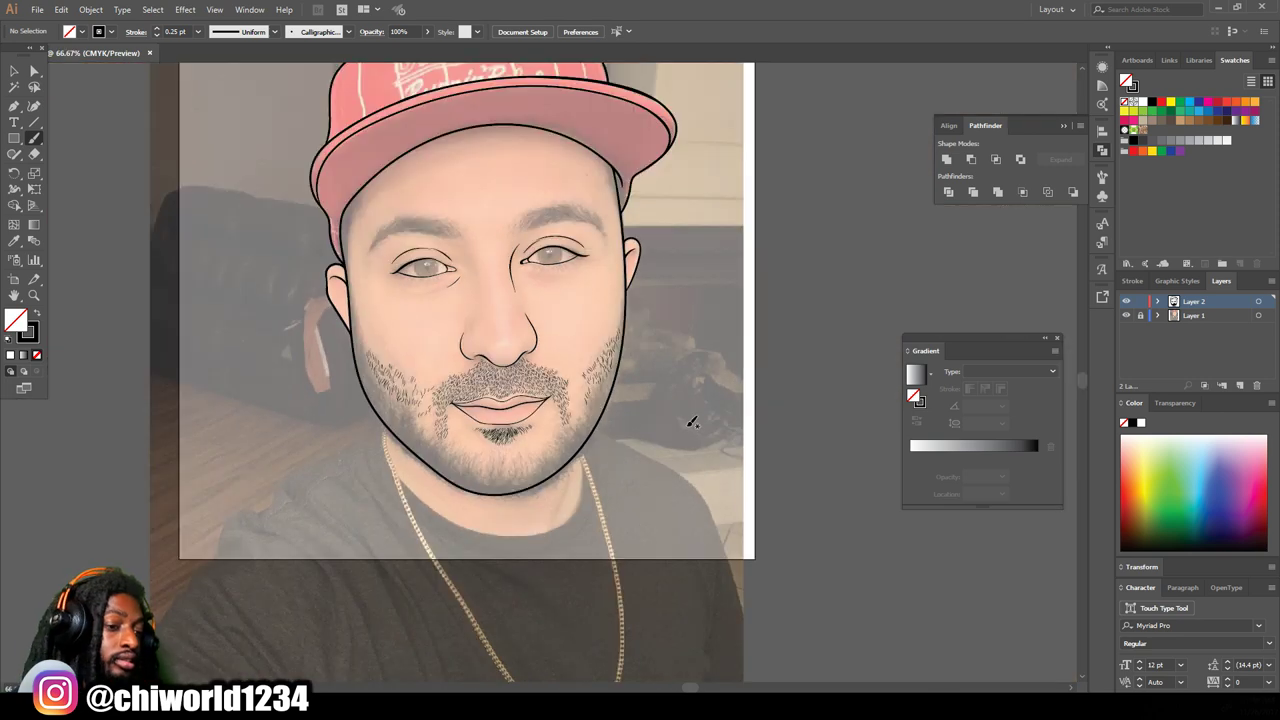
pyautogui.scroll(2, 696, 416)
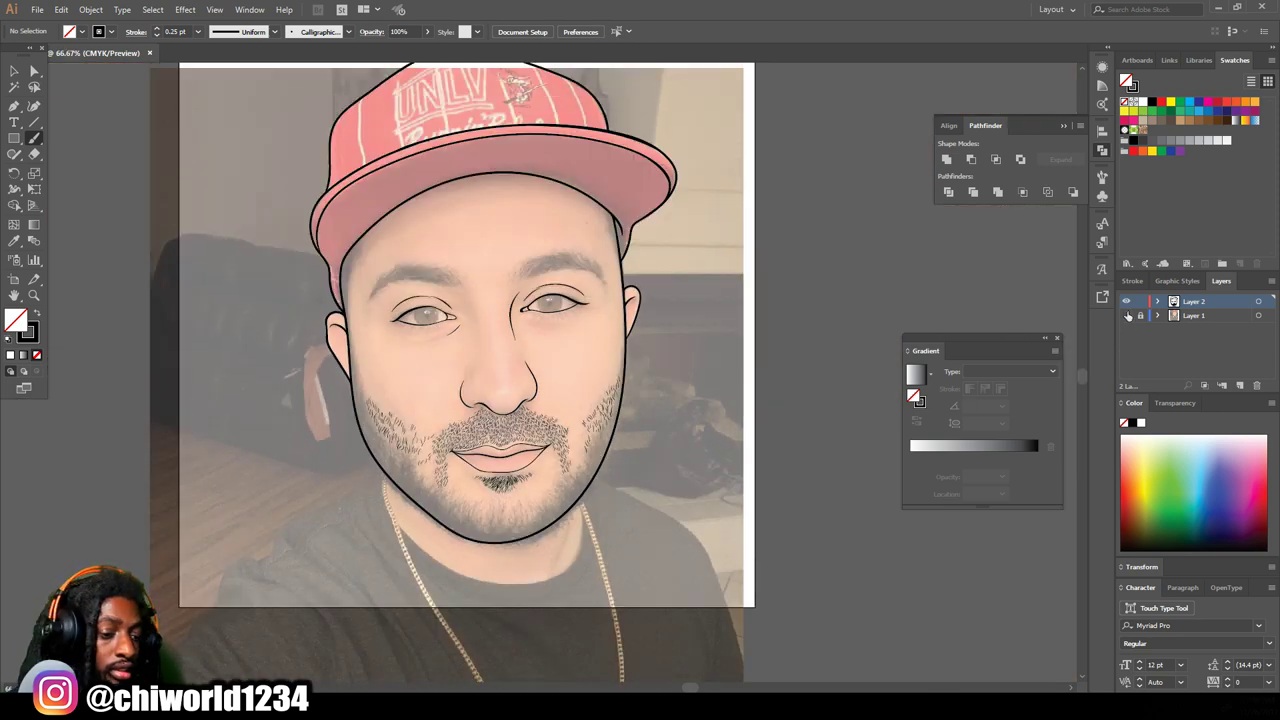
pyautogui.click(1127, 316)
pyautogui.hotkey('ctrl', '-')
pyautogui.hotkey('ctrl', '+')
pyautogui.hotkey('ctrl', '+')
pyautogui.hotkey('ctrl', '+')
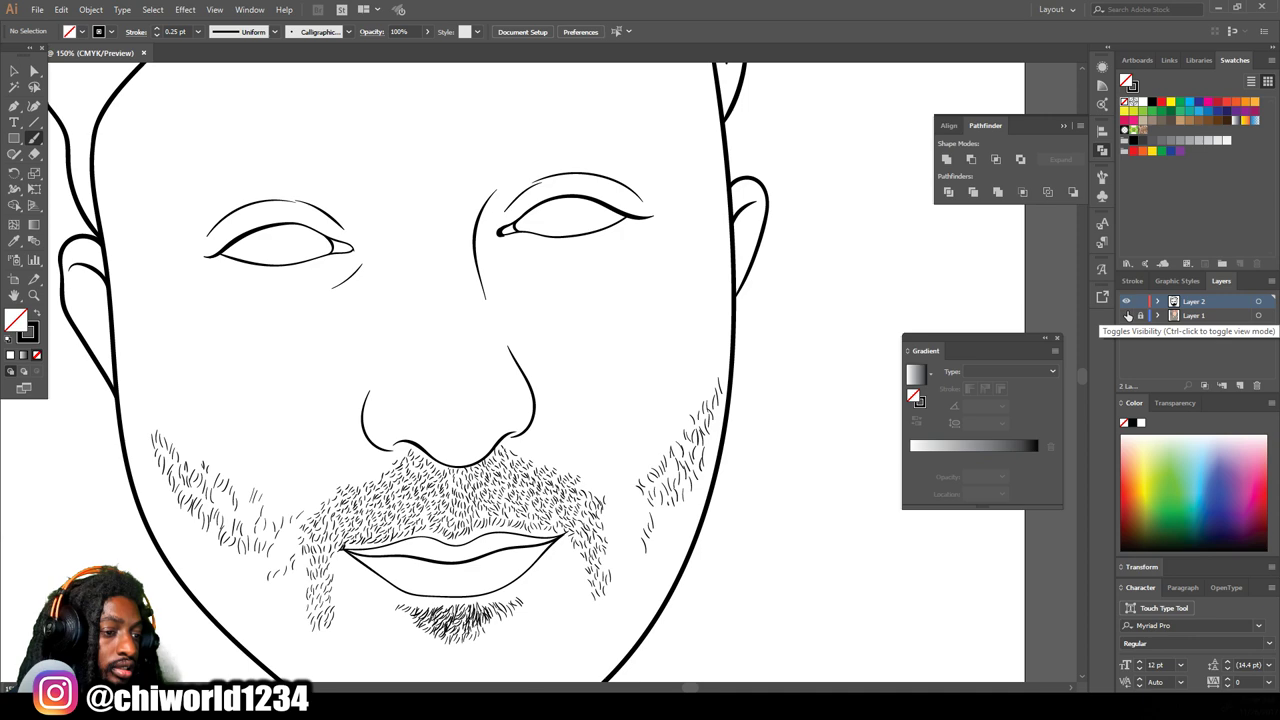
# Step: Show the photo layer and draw short hair strokes along the left eyebrow's lower edge, from the outer tail toward the nose
pyautogui.click(1127, 316)
pyautogui.scroll(5, 790, 346)
pyautogui.hscroll(-5, 750, 355)
pyautogui.hotkey('ctrl', '+')
pyautogui.hotkey('ctrl', '+')
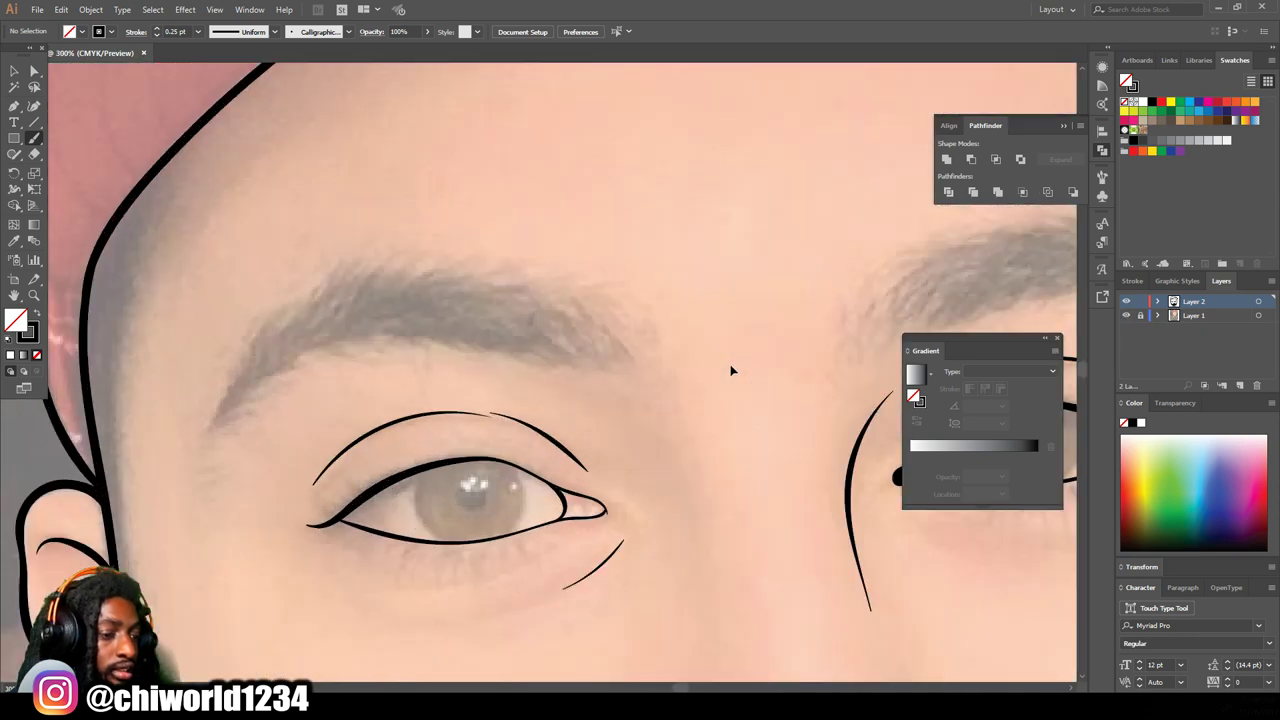
pyautogui.hscroll(-2, 733, 366)
pyautogui.moveTo(284, 458)
pyautogui.mouseDown()
pyautogui.moveTo(346, 380)
pyautogui.moveTo(466, 332)
pyautogui.moveTo(445, 328)
pyautogui.moveTo(500, 326)
pyautogui.moveTo(560, 348)
pyautogui.mouseUp()
pyautogui.moveTo(542, 333)
pyautogui.mouseDown()
pyautogui.moveTo(618, 366)
pyautogui.moveTo(606, 361)
pyautogui.mouseUp()
pyautogui.moveTo(544, 333); pyautogui.dragTo(646, 366)
pyautogui.moveTo(586, 334); pyautogui.dragTo(650, 364)
# Step: Draw hair strokes over the left eyebrow's inner end and along its upper edge down to the outer tail
pyautogui.moveTo(612, 316)
pyautogui.mouseDown()
pyautogui.moveTo(658, 366)
pyautogui.moveTo(698, 362)
pyautogui.mouseUp()
pyautogui.moveTo(654, 304)
pyautogui.mouseDown()
pyautogui.moveTo(708, 368)
pyautogui.moveTo(712, 336)
pyautogui.moveTo(705, 364)
pyautogui.moveTo(690, 365)
pyautogui.mouseUp()
pyautogui.moveTo(648, 305); pyautogui.dragTo(682, 365)
pyautogui.moveTo(700, 325); pyautogui.dragTo(711, 370)
pyautogui.moveTo(680, 302); pyautogui.dragTo(722, 348)
pyautogui.moveTo(624, 297)
pyautogui.mouseDown()
pyautogui.moveTo(675, 329)
pyautogui.moveTo(568, 274)
pyautogui.mouseUp()
pyautogui.moveTo(622, 290)
pyautogui.mouseDown()
pyautogui.moveTo(532, 268)
pyautogui.moveTo(482, 284)
pyautogui.mouseUp()
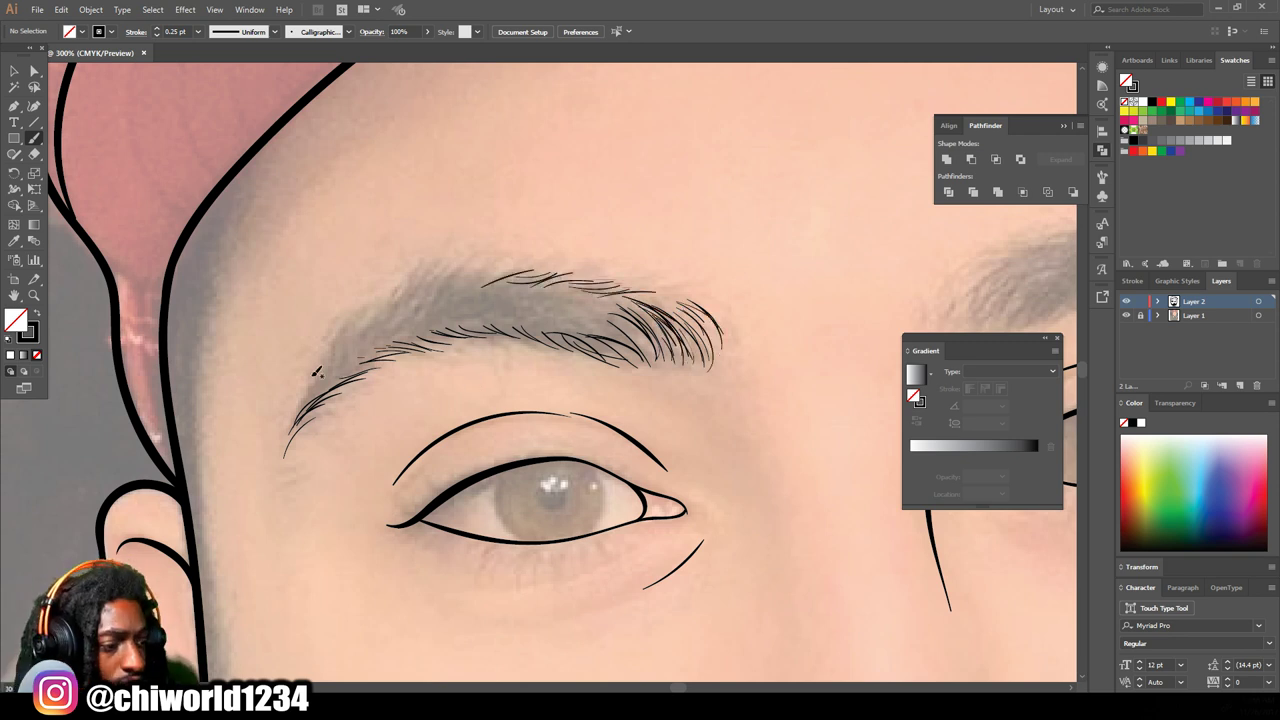
pyautogui.moveTo(302, 410)
pyautogui.mouseDown()
pyautogui.moveTo(346, 328)
pyautogui.moveTo(404, 280)
pyautogui.mouseUp()
# Step: Fill the inside of the left eyebrow with fine hair strokes, from the inner end to the outer tail
pyautogui.moveTo(370, 326)
pyautogui.mouseDown()
pyautogui.moveTo(418, 272)
pyautogui.moveTo(526, 262)
pyautogui.moveTo(514, 268)
pyautogui.moveTo(604, 276)
pyautogui.moveTo(679, 308)
pyautogui.moveTo(634, 326)
pyautogui.moveTo(640, 346)
pyautogui.mouseUp()
pyautogui.moveTo(592, 298)
pyautogui.mouseDown()
pyautogui.moveTo(650, 345)
pyautogui.moveTo(662, 334)
pyautogui.moveTo(656, 346)
pyautogui.mouseUp()
pyautogui.moveTo(606, 314); pyautogui.dragTo(650, 350)
pyautogui.moveTo(566, 300); pyautogui.dragTo(640, 354)
pyautogui.moveTo(516, 302); pyautogui.dragTo(608, 350)
pyautogui.moveTo(490, 312)
pyautogui.mouseDown()
pyautogui.moveTo(566, 338)
pyautogui.moveTo(558, 348)
pyautogui.mouseUp()
pyautogui.moveTo(424, 322); pyautogui.dragTo(518, 346)
pyautogui.moveTo(340, 380); pyautogui.dragTo(458, 330)
pyautogui.moveTo(312, 406); pyautogui.dragTo(386, 346)
pyautogui.moveTo(324, 382); pyautogui.dragTo(418, 330)
# Step: Thicken the middle and upper part of the left eyebrow with overlapping hair strokes
pyautogui.moveTo(322, 394); pyautogui.dragTo(420, 298)
pyautogui.moveTo(368, 348); pyautogui.dragTo(474, 288)
pyautogui.moveTo(402, 334)
pyautogui.mouseDown()
pyautogui.moveTo(534, 292)
pyautogui.moveTo(582, 310)
pyautogui.mouseUp()
pyautogui.moveTo(430, 330); pyautogui.dragTo(560, 296)
pyautogui.moveTo(460, 326)
pyautogui.mouseDown()
pyautogui.moveTo(606, 302)
pyautogui.moveTo(540, 290)
pyautogui.mouseUp()
pyautogui.moveTo(550, 286); pyautogui.dragTo(656, 352)
pyautogui.moveTo(440, 334); pyautogui.dragTo(620, 314)
pyautogui.moveTo(512, 314); pyautogui.dragTo(608, 290)
pyautogui.moveTo(362, 344); pyautogui.dragTo(576, 278)
pyautogui.moveTo(342, 368); pyautogui.dragTo(440, 286)
# Step: Hide the photo layer and examine the left eyebrow within the whole line drawing
pyautogui.hotkey('ctrl', '-')
pyautogui.hotkey('ctrl', '-')
pyautogui.hotkey('ctrl', '-')
pyautogui.hotkey('ctrl', '-')
pyautogui.hotkey('ctrl', '+')
pyautogui.hotkey('ctrl', '+')
pyautogui.click(1126, 315)
pyautogui.hotkey('ctrl', '-')
pyautogui.hotkey('ctrl', '-')
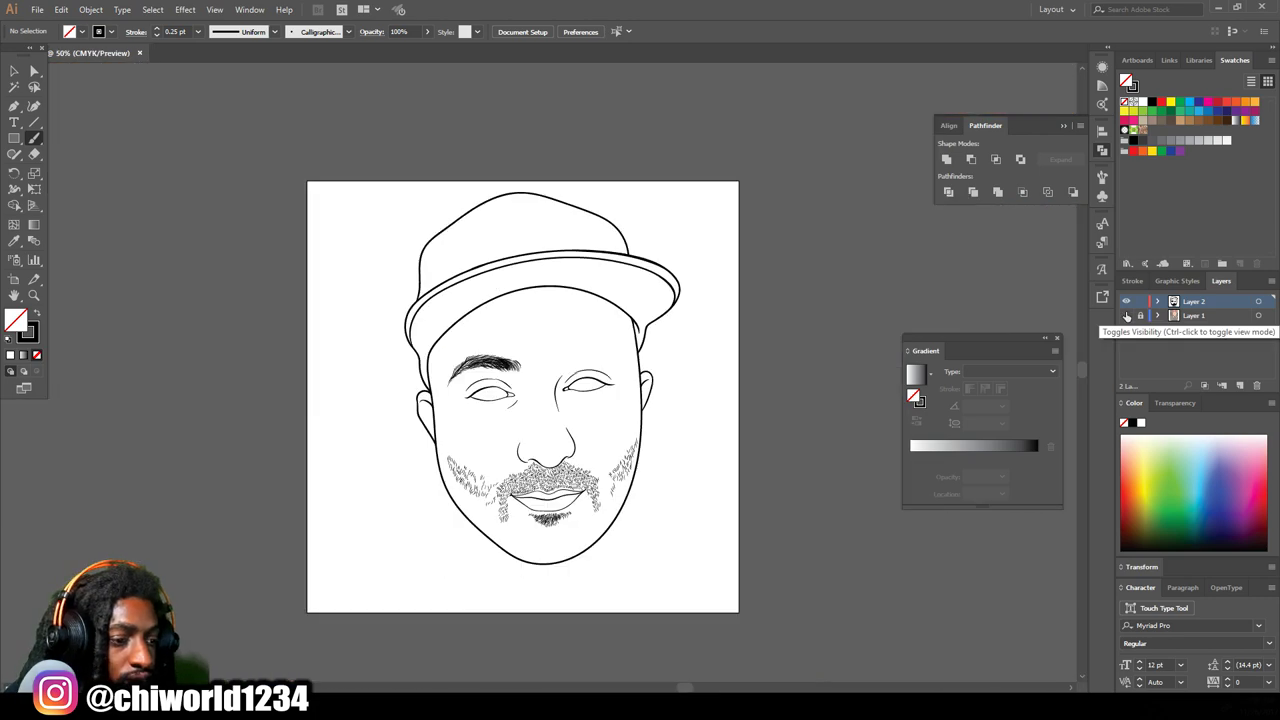
# Step: Show the photo layer and draw hair strokes at the right eyebrow's inner end, beside the nose bridge
pyautogui.click(1126, 315)
pyautogui.hotkey('ctrl', '+')
pyautogui.hotkey('ctrl', '+')
pyautogui.hotkey('ctrl', '+')
pyautogui.hotkey('ctrl', '+')
pyautogui.scroll(2, 539, 364)
pyautogui.moveTo(364, 344); pyautogui.dragTo(404, 268)
pyautogui.moveTo(376, 294); pyautogui.dragTo(450, 248)
pyautogui.moveTo(418, 334)
pyautogui.mouseDown()
pyautogui.moveTo(474, 294)
pyautogui.moveTo(438, 312)
pyautogui.mouseUp()
pyautogui.moveTo(384, 342); pyautogui.dragTo(428, 284)
pyautogui.moveTo(386, 312); pyautogui.dragTo(432, 266)
# Step: Outline the right eyebrow's outer tail and upper edge with short hair strokes
pyautogui.moveTo(777, 378)
pyautogui.mouseDown()
pyautogui.moveTo(754, 324)
pyautogui.moveTo(676, 292)
pyautogui.moveTo(556, 283)
pyautogui.moveTo(509, 295)
pyautogui.moveTo(766, 349)
pyautogui.moveTo(730, 243)
pyautogui.moveTo(729, 265)
pyautogui.moveTo(690, 240)
pyautogui.mouseUp()
pyautogui.moveTo(471, 238)
pyautogui.mouseDown()
pyautogui.moveTo(630, 235)
pyautogui.moveTo(678, 268)
pyautogui.moveTo(660, 266)
pyautogui.mouseUp()
pyautogui.moveTo(648, 234); pyautogui.dragTo(684, 262)
pyautogui.moveTo(664, 240); pyautogui.dragTo(702, 270)
pyautogui.hotkey('ctrl', '-')
pyautogui.hotkey('ctrl', '-')
pyautogui.hotkey('ctrl', '-')
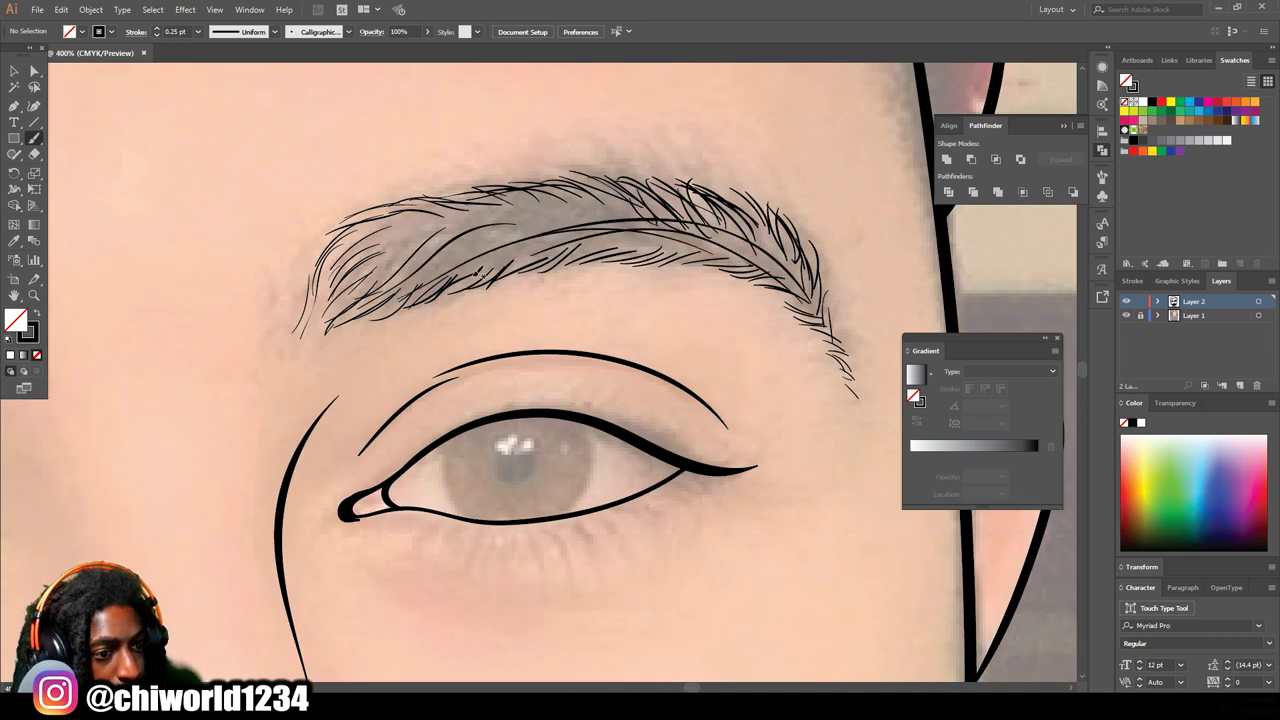
# Step: Fill the middle and inner part of the right eyebrow with long curved hair strokes
pyautogui.moveTo(476, 277); pyautogui.dragTo(666, 222)
pyautogui.moveTo(480, 274); pyautogui.dragTo(662, 203)
pyautogui.moveTo(484, 216); pyautogui.dragTo(648, 185)
pyautogui.moveTo(466, 254); pyautogui.dragTo(614, 198)
pyautogui.moveTo(506, 270); pyautogui.dragTo(642, 204)
pyautogui.moveTo(452, 278)
pyautogui.mouseDown()
pyautogui.moveTo(628, 203)
pyautogui.moveTo(600, 198)
pyautogui.mouseUp()
pyautogui.moveTo(388, 304); pyautogui.dragTo(490, 226)
pyautogui.moveTo(436, 280); pyautogui.dragTo(522, 206)
pyautogui.moveTo(372, 305)
pyautogui.mouseDown()
pyautogui.moveTo(586, 195)
pyautogui.moveTo(510, 194)
pyautogui.mouseUp()
pyautogui.moveTo(354, 312); pyautogui.dragTo(490, 196)
# Step: Layer more overlapping strokes over the inner half of the right eyebrow to make it denser
pyautogui.moveTo(354, 262); pyautogui.dragTo(462, 210)
pyautogui.moveTo(364, 288); pyautogui.dragTo(492, 202)
pyautogui.moveTo(398, 282)
pyautogui.mouseDown()
pyautogui.moveTo(536, 206)
pyautogui.moveTo(586, 204)
pyautogui.mouseUp()
pyautogui.moveTo(458, 278)
pyautogui.mouseDown()
pyautogui.moveTo(548, 214)
pyautogui.moveTo(604, 210)
pyautogui.mouseUp()
pyautogui.moveTo(458, 274); pyautogui.dragTo(554, 223)
pyautogui.moveTo(450, 243); pyautogui.dragTo(576, 204)
pyautogui.moveTo(414, 275)
pyautogui.mouseDown()
pyautogui.moveTo(550, 205)
pyautogui.moveTo(540, 195)
pyautogui.mouseUp()
pyautogui.moveTo(395, 255)
pyautogui.mouseDown()
pyautogui.moveTo(535, 194)
pyautogui.moveTo(464, 230)
pyautogui.moveTo(640, 214)
pyautogui.mouseUp()
pyautogui.moveTo(492, 267); pyautogui.dragTo(596, 226)
# Step: Fill the outer half of the right eyebrow with hair strokes and darken its middle
pyautogui.moveTo(789, 259); pyautogui.dragTo(710, 225)
pyautogui.moveTo(595, 250)
pyautogui.mouseDown()
pyautogui.moveTo(700, 228)
pyautogui.moveTo(750, 250)
pyautogui.mouseUp()
pyautogui.moveTo(760, 260); pyautogui.dragTo(835, 318)
pyautogui.moveTo(726, 248); pyautogui.dragTo(830, 314)
pyautogui.moveTo(676, 208); pyautogui.dragTo(810, 302)
pyautogui.moveTo(630, 222); pyautogui.dragTo(766, 264)
pyautogui.moveTo(560, 228)
pyautogui.mouseDown()
pyautogui.moveTo(750, 248)
pyautogui.moveTo(624, 245)
pyautogui.mouseUp()
pyautogui.moveTo(826, 300); pyautogui.dragTo(718, 210)
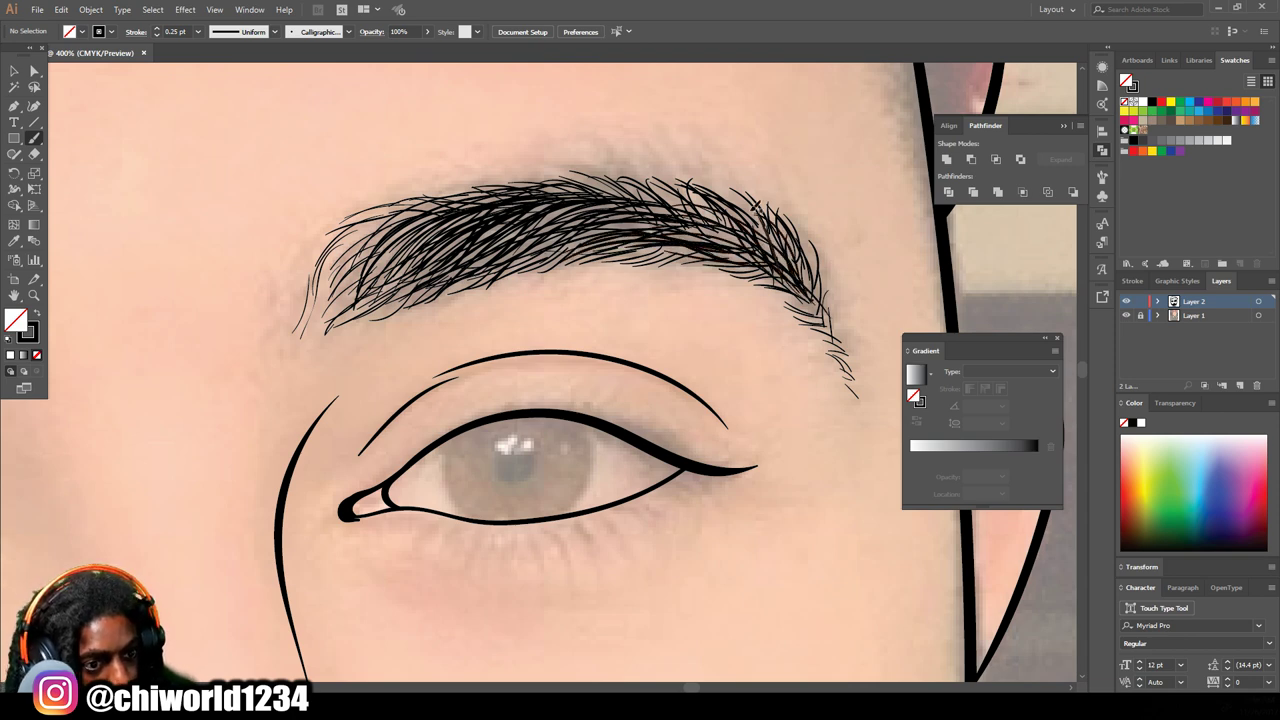
pyautogui.moveTo(780, 272); pyautogui.dragTo(668, 188)
pyautogui.moveTo(740, 256)
pyautogui.mouseDown()
pyautogui.moveTo(565, 200)
pyautogui.moveTo(662, 208)
pyautogui.mouseUp()
pyautogui.moveTo(487, 245); pyautogui.dragTo(584, 209)
pyautogui.moveTo(445, 249); pyautogui.dragTo(590, 211)
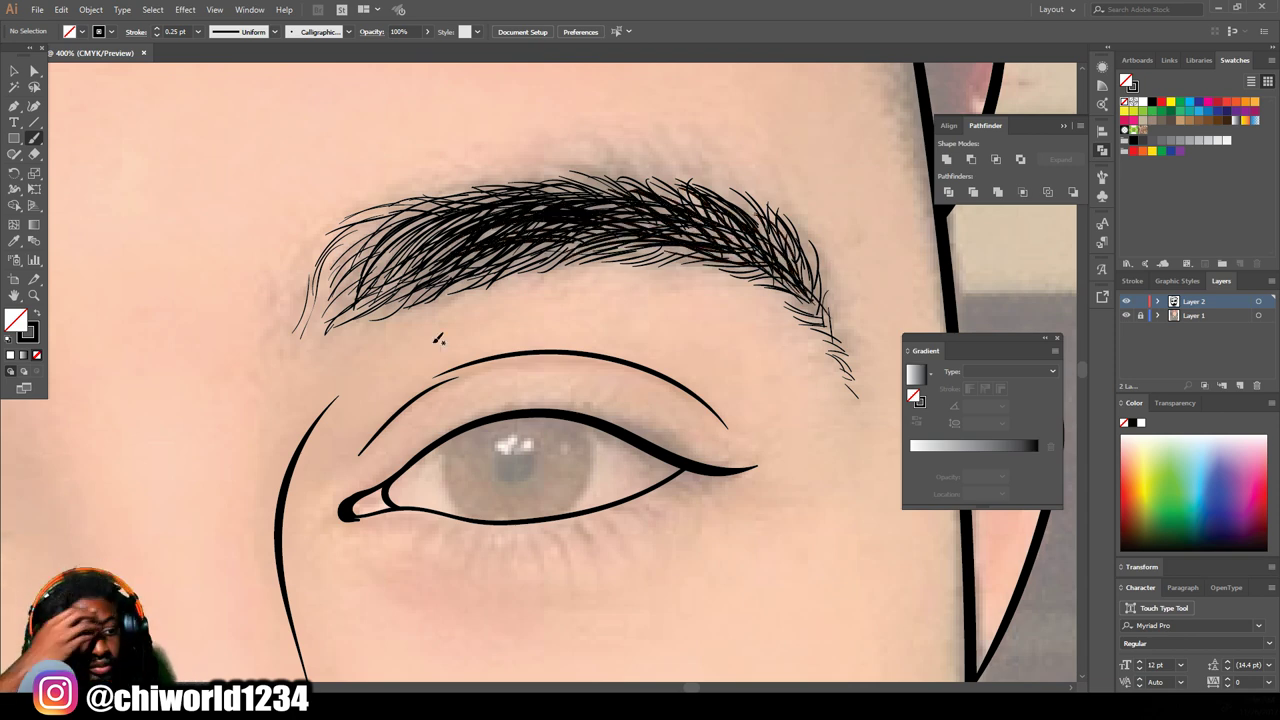
# Step: Hide the photo layer and fill the gaps in the left eyebrow's outer half with more fine strokes
pyautogui.hotkey('ctrl', '-')
pyautogui.hotkey('ctrl', '-')
pyautogui.hotkey('ctrl', '-')
pyautogui.hscroll(-2, 455, 490)
pyautogui.click(1126, 315)
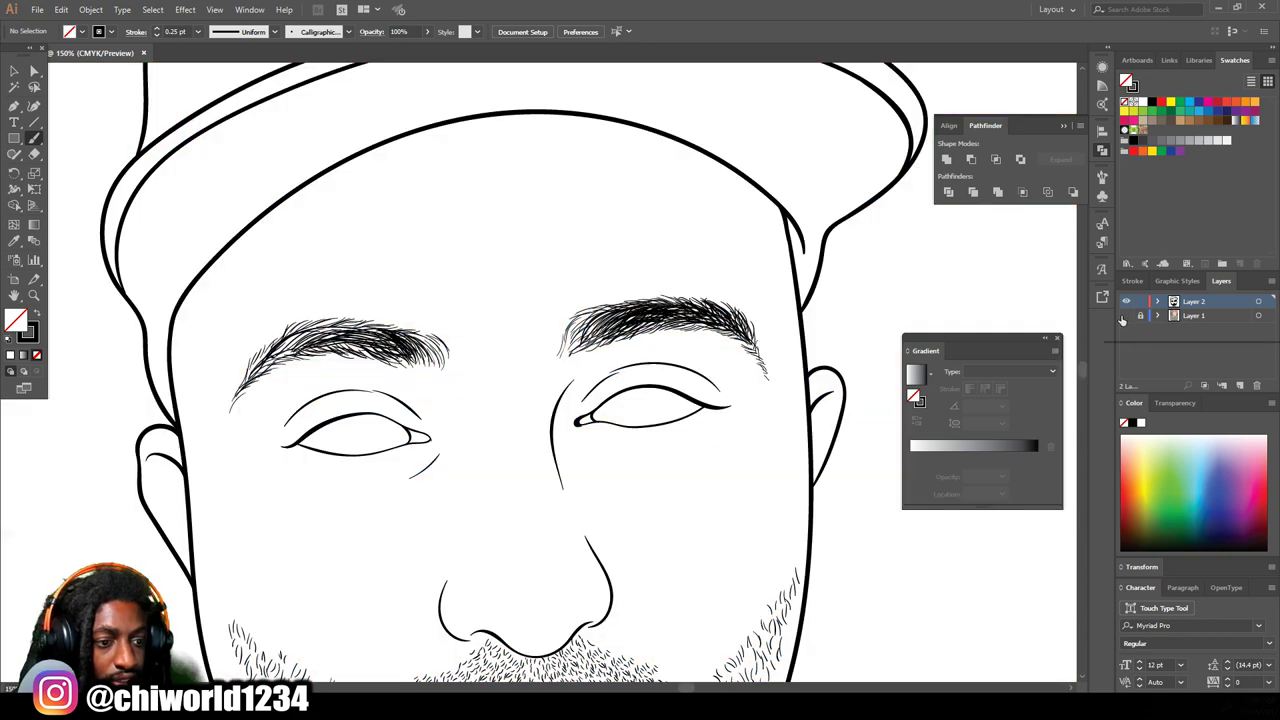
pyautogui.hotkey('ctrl', '-')
pyautogui.hotkey('ctrl', '-')
pyautogui.hotkey('ctrl', '+')
pyautogui.hotkey('ctrl', '+')
pyautogui.hotkey('ctrl', '+')
pyautogui.hotkey('ctrl', '+')
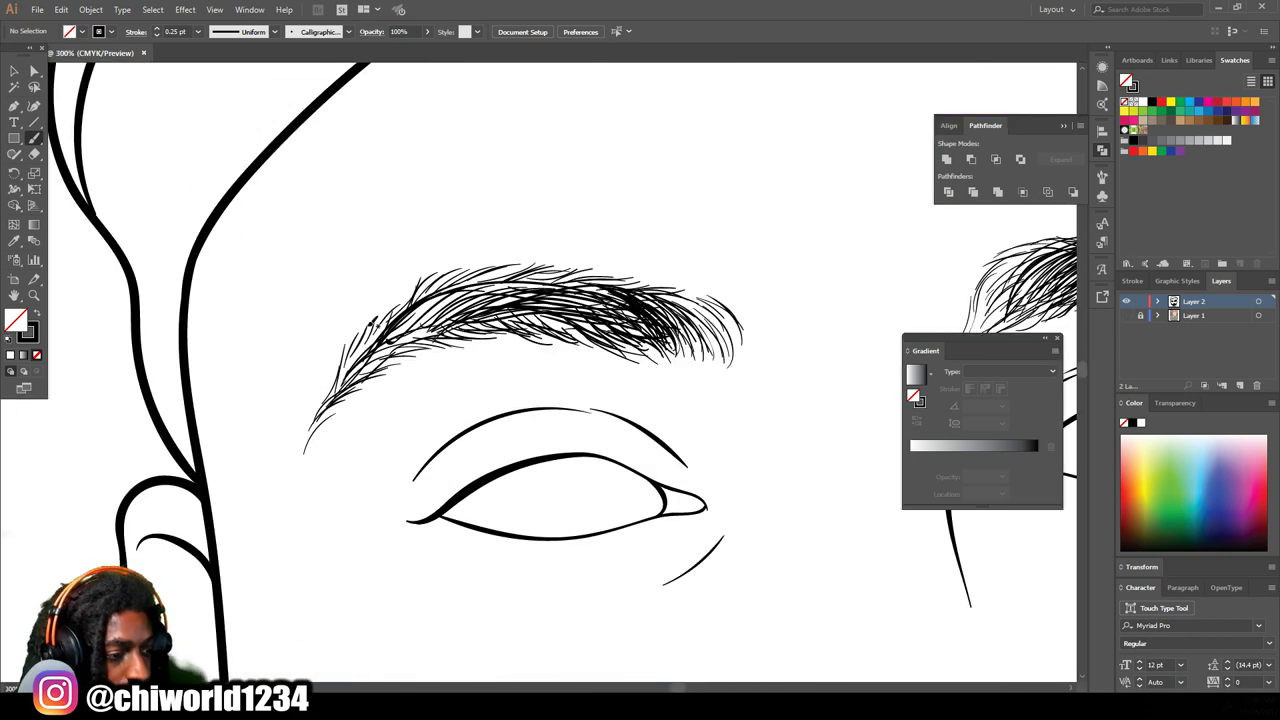
pyautogui.moveTo(347, 385)
pyautogui.mouseDown()
pyautogui.moveTo(396, 351)
pyautogui.moveTo(431, 352)
pyautogui.mouseUp()
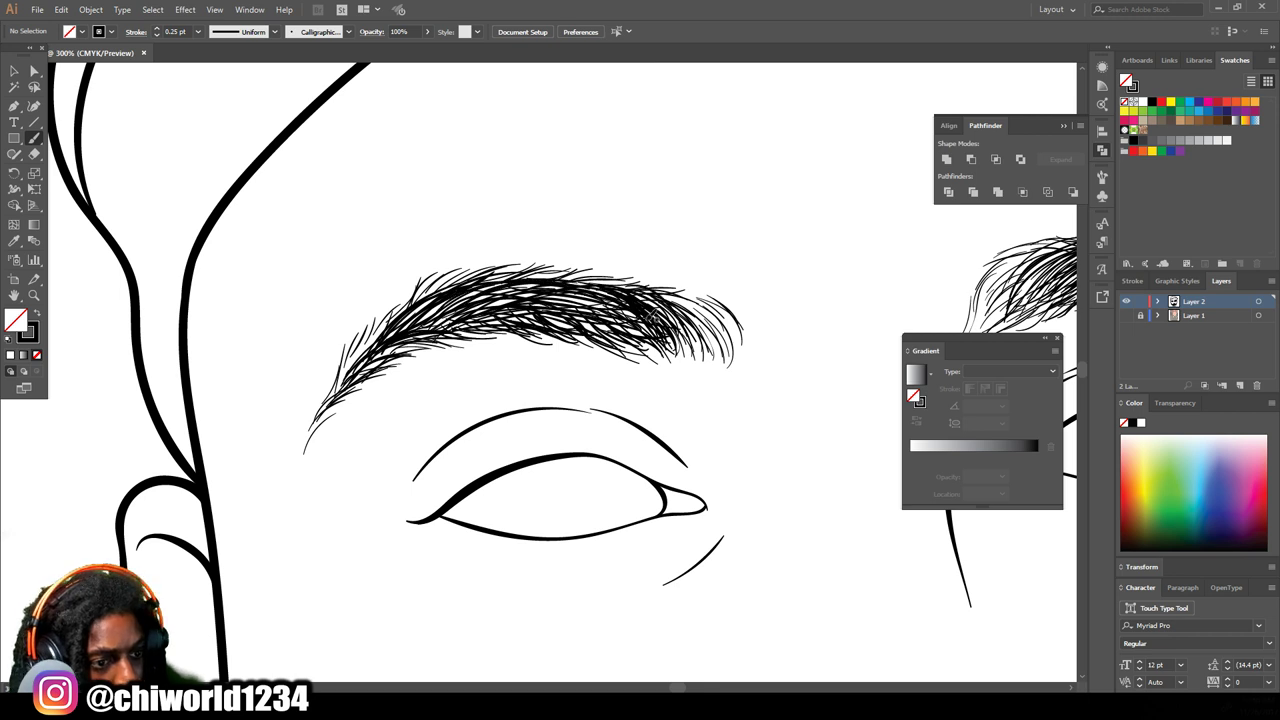
# Step: Set the stroke weight to 0.75 pt and darken the core of the left eyebrow with heavier strokes
pyautogui.click(198, 31)
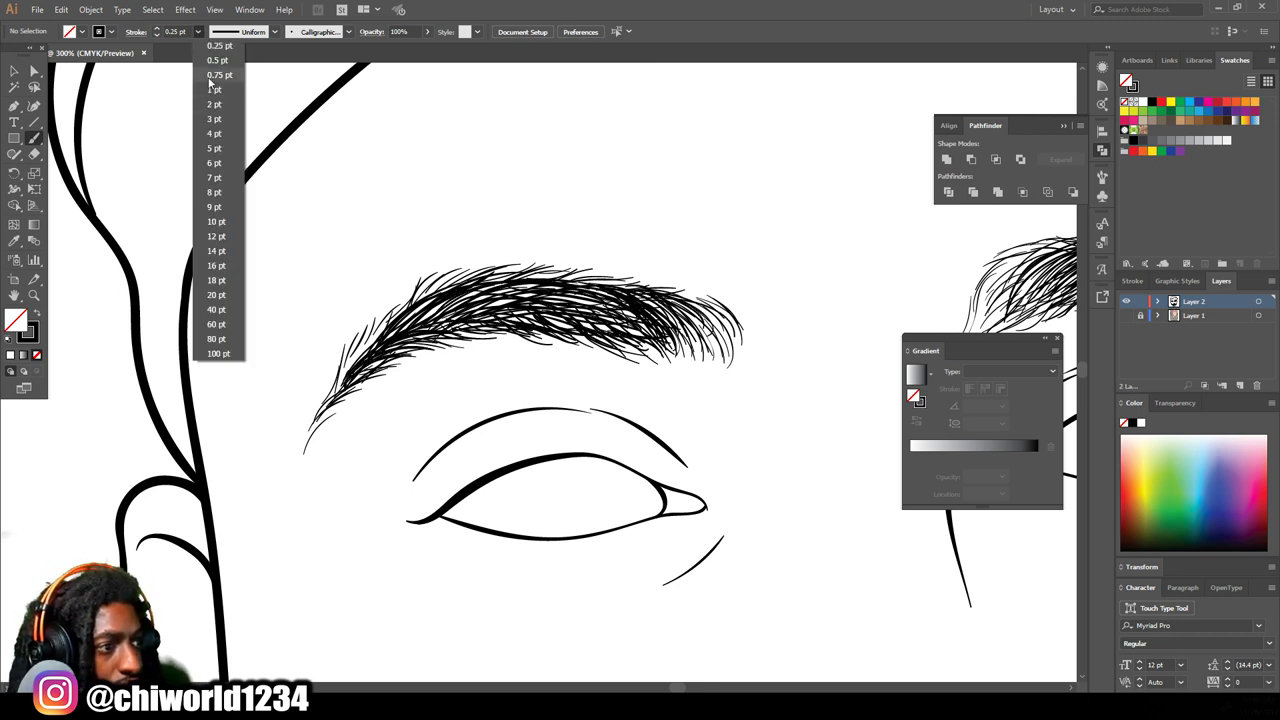
pyautogui.click(214, 75)
pyautogui.moveTo(334, 399)
pyautogui.mouseDown()
pyautogui.moveTo(398, 318)
pyautogui.moveTo(512, 318)
pyautogui.mouseUp()
pyautogui.moveTo(402, 337)
pyautogui.mouseDown()
pyautogui.moveTo(572, 322)
pyautogui.moveTo(418, 333)
pyautogui.moveTo(638, 335)
pyautogui.moveTo(581, 311)
pyautogui.mouseUp()
pyautogui.moveTo(492, 312)
pyautogui.mouseDown()
pyautogui.moveTo(650, 334)
pyautogui.moveTo(611, 310)
pyautogui.moveTo(485, 318)
pyautogui.moveTo(650, 310)
pyautogui.moveTo(475, 305)
pyautogui.mouseUp()
pyautogui.moveTo(650, 300)
pyautogui.mouseDown()
pyautogui.moveTo(441, 309)
pyautogui.moveTo(618, 301)
pyautogui.moveTo(424, 316)
pyautogui.moveTo(628, 298)
pyautogui.moveTo(405, 331)
pyautogui.mouseUp()
pyautogui.moveTo(394, 337)
pyautogui.mouseDown()
pyautogui.moveTo(460, 296)
pyautogui.moveTo(611, 296)
pyautogui.mouseUp()
pyautogui.moveTo(492, 296); pyautogui.dragTo(638, 277)
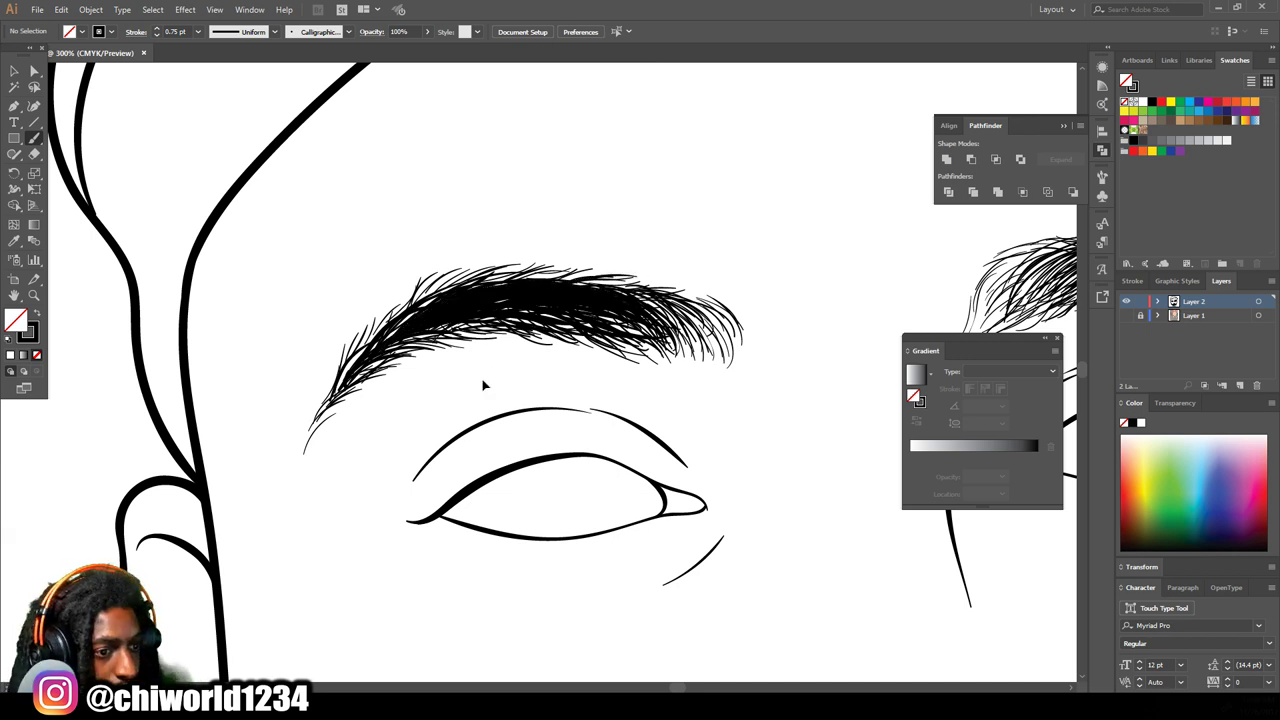
pyautogui.moveTo(480, 290); pyautogui.dragTo(542, 283)
pyautogui.moveTo(642, 316); pyautogui.dragTo(508, 308)
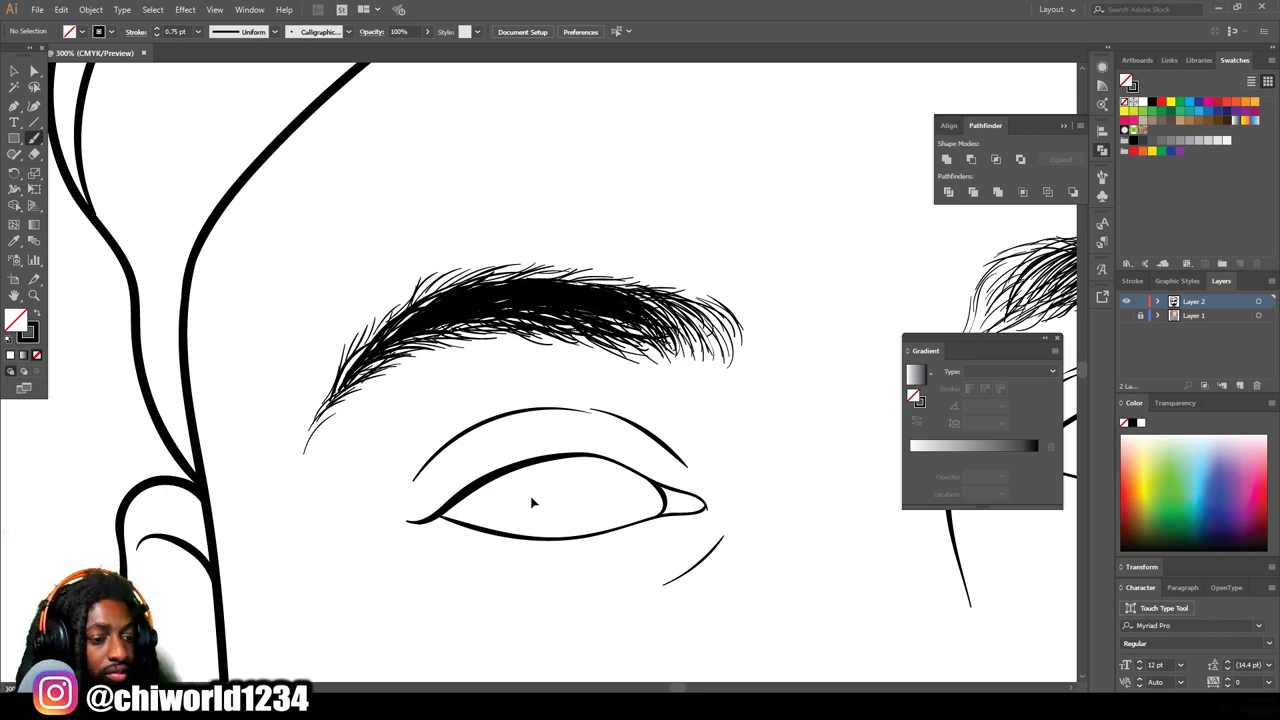
# Step: Darken the core of the right eyebrow with the same heavier strokes, from the outer arch toward the inner end
pyautogui.hotkey('ctrl', '-')
pyautogui.hotkey('ctrl', '-')
pyautogui.hotkey('ctrl', '-')
pyautogui.hscroll(3, 586, 458)
pyautogui.hotkey('ctrl', '=')
pyautogui.hotkey('ctrl', '=')
pyautogui.hotkey('ctrl', '=')
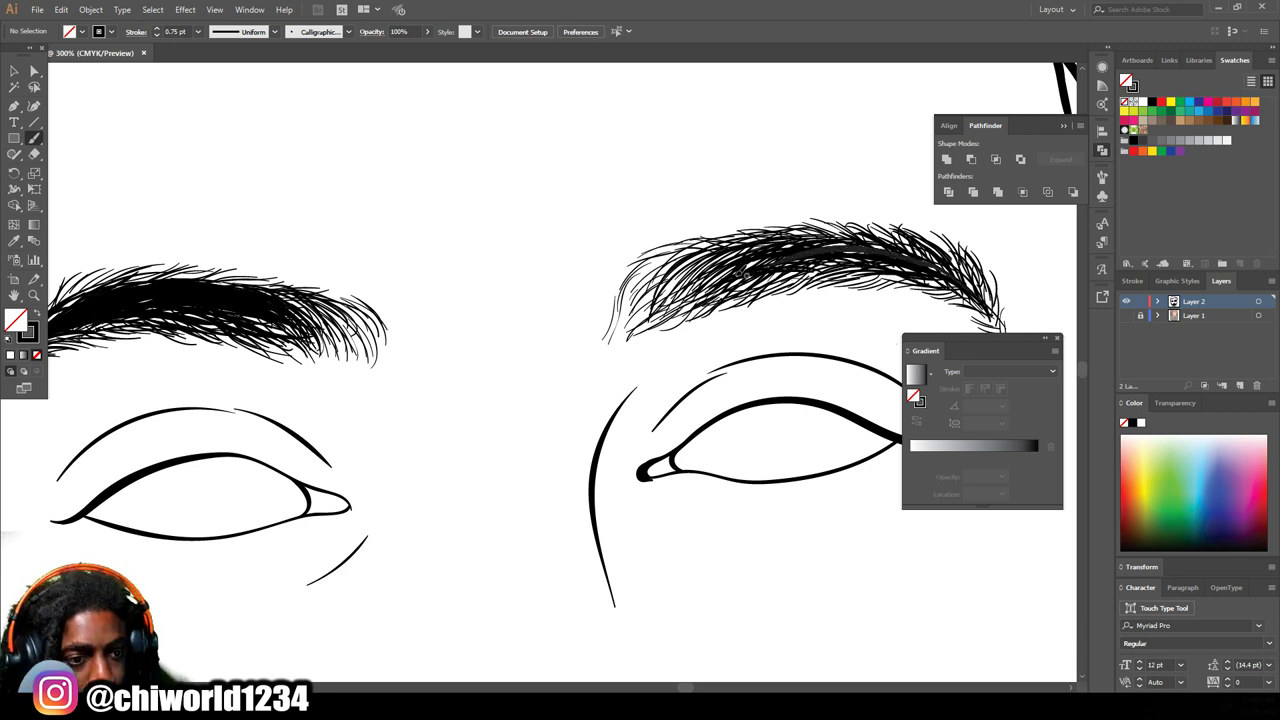
pyautogui.moveTo(932, 269)
pyautogui.mouseDown()
pyautogui.moveTo(855, 249)
pyautogui.moveTo(892, 259)
pyautogui.moveTo(764, 257)
pyautogui.moveTo(816, 254)
pyautogui.mouseUp()
pyautogui.moveTo(694, 295)
pyautogui.mouseDown()
pyautogui.moveTo(838, 257)
pyautogui.moveTo(784, 257)
pyautogui.mouseUp()
pyautogui.moveTo(664, 314); pyautogui.dragTo(782, 257)
pyautogui.moveTo(677, 286); pyautogui.dragTo(838, 262)
pyautogui.moveTo(754, 294)
pyautogui.mouseDown()
pyautogui.moveTo(866, 262)
pyautogui.moveTo(776, 269)
pyautogui.moveTo(800, 264)
pyautogui.mouseUp()
pyautogui.moveTo(720, 281); pyautogui.dragTo(757, 262)
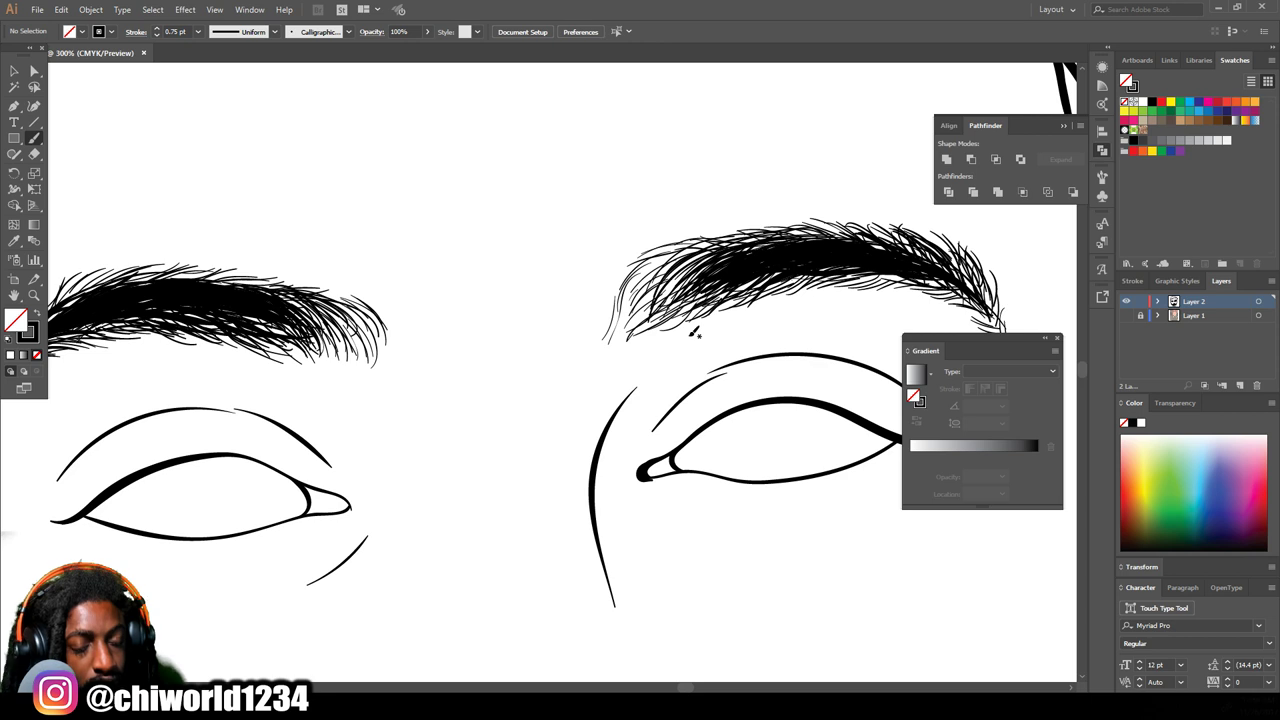
# Step: Set the stroke weight to 0.5 pt and add strokes along the right eyebrow's outer half
pyautogui.hotkey('ctrl', '-')
pyautogui.hotkey('ctrl', '-')
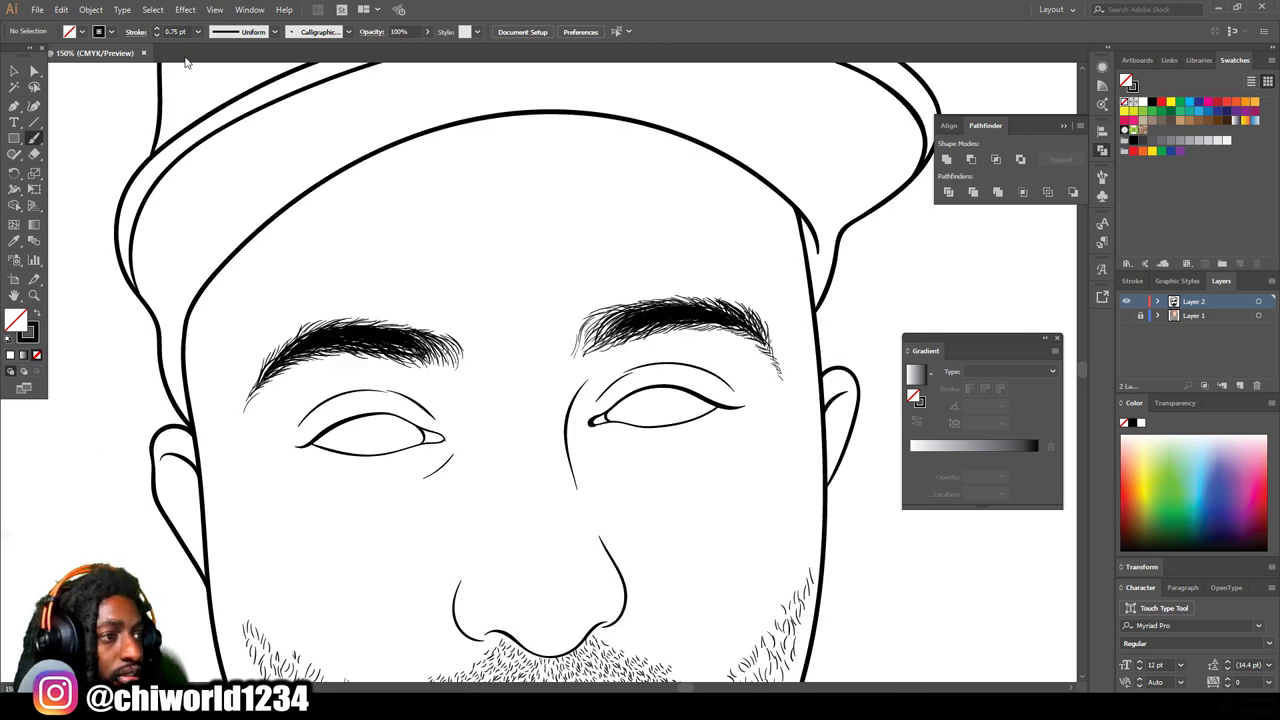
pyautogui.click(198, 33)
pyautogui.click(213, 61)
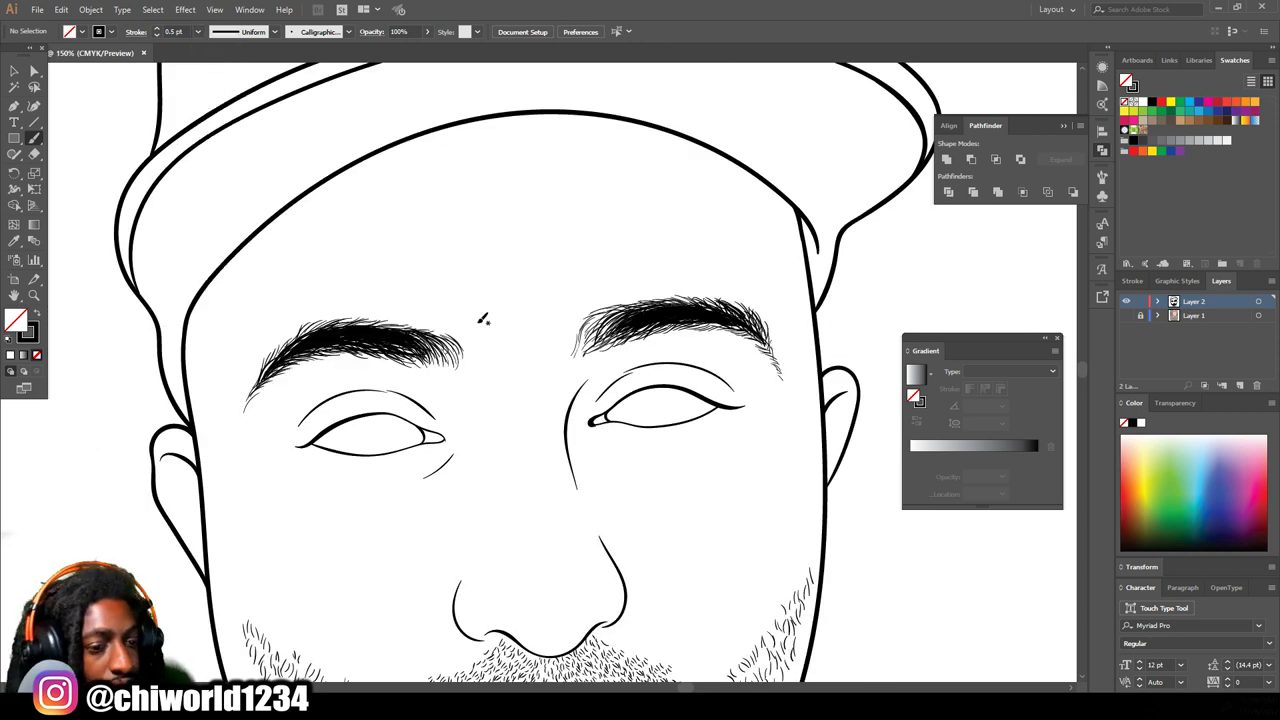
pyautogui.hotkey('ctrl', '+')
pyautogui.hscroll(3, 668, 468)
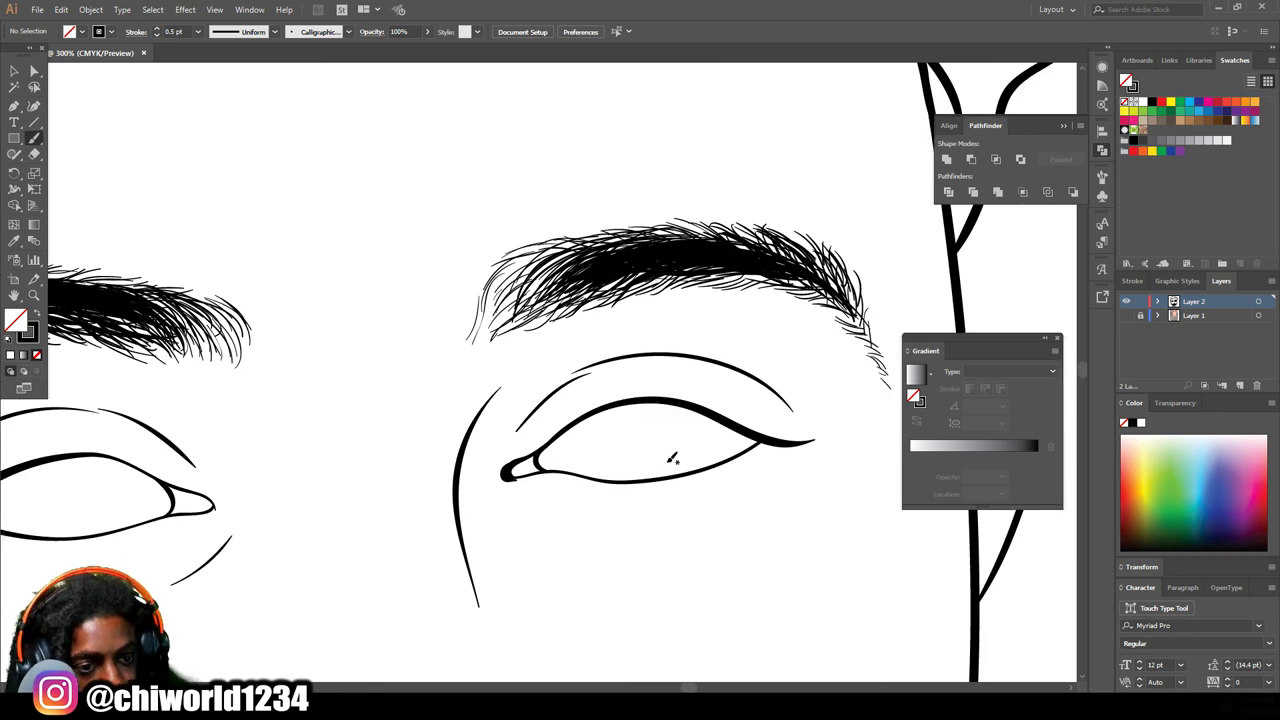
pyautogui.moveTo(850, 312)
pyautogui.mouseDown()
pyautogui.moveTo(768, 270)
pyautogui.moveTo(575, 295)
pyautogui.mouseUp()
pyautogui.moveTo(853, 311); pyautogui.dragTo(804, 252)
pyautogui.moveTo(828, 286); pyautogui.dragTo(790, 234)
pyautogui.moveTo(818, 272)
pyautogui.mouseDown()
pyautogui.moveTo(710, 236)
pyautogui.moveTo(596, 230)
pyautogui.mouseUp()
# Step: Blend the dark core of the right eyebrow into its inner end with medium strokes
pyautogui.moveTo(652, 284); pyautogui.dragTo(558, 244)
pyautogui.moveTo(560, 310); pyautogui.dragTo(522, 274)
pyautogui.moveTo(588, 304); pyautogui.dragTo(522, 244)
pyautogui.moveTo(512, 298); pyautogui.dragTo(582, 244)
pyautogui.moveTo(500, 322)
pyautogui.mouseDown()
pyautogui.moveTo(556, 246)
pyautogui.moveTo(516, 276)
pyautogui.mouseUp()
pyautogui.scroll(-4, 535, 487)
# Step: Add medium strokes to the left eyebrow's inner end, middle and outer part to blend its dark core
pyautogui.scroll(5, 420, 479)
pyautogui.moveTo(620, 332)
pyautogui.mouseDown()
pyautogui.moveTo(545, 282)
pyautogui.moveTo(594, 298)
pyautogui.mouseUp()
pyautogui.moveTo(638, 299); pyautogui.dragTo(599, 274)
pyautogui.moveTo(650, 338); pyautogui.dragTo(600, 268)
pyautogui.moveTo(522, 318)
pyautogui.mouseDown()
pyautogui.moveTo(464, 286)
pyautogui.moveTo(394, 300)
pyautogui.mouseUp()
pyautogui.moveTo(482, 310)
pyautogui.mouseDown()
pyautogui.moveTo(426, 298)
pyautogui.moveTo(575, 302)
pyautogui.mouseUp()
pyautogui.moveTo(299, 318); pyautogui.dragTo(402, 310)
pyautogui.moveTo(268, 340)
pyautogui.mouseDown()
pyautogui.moveTo(364, 316)
pyautogui.moveTo(297, 292)
pyautogui.mouseUp()
pyautogui.moveTo(266, 326); pyautogui.dragTo(352, 252)
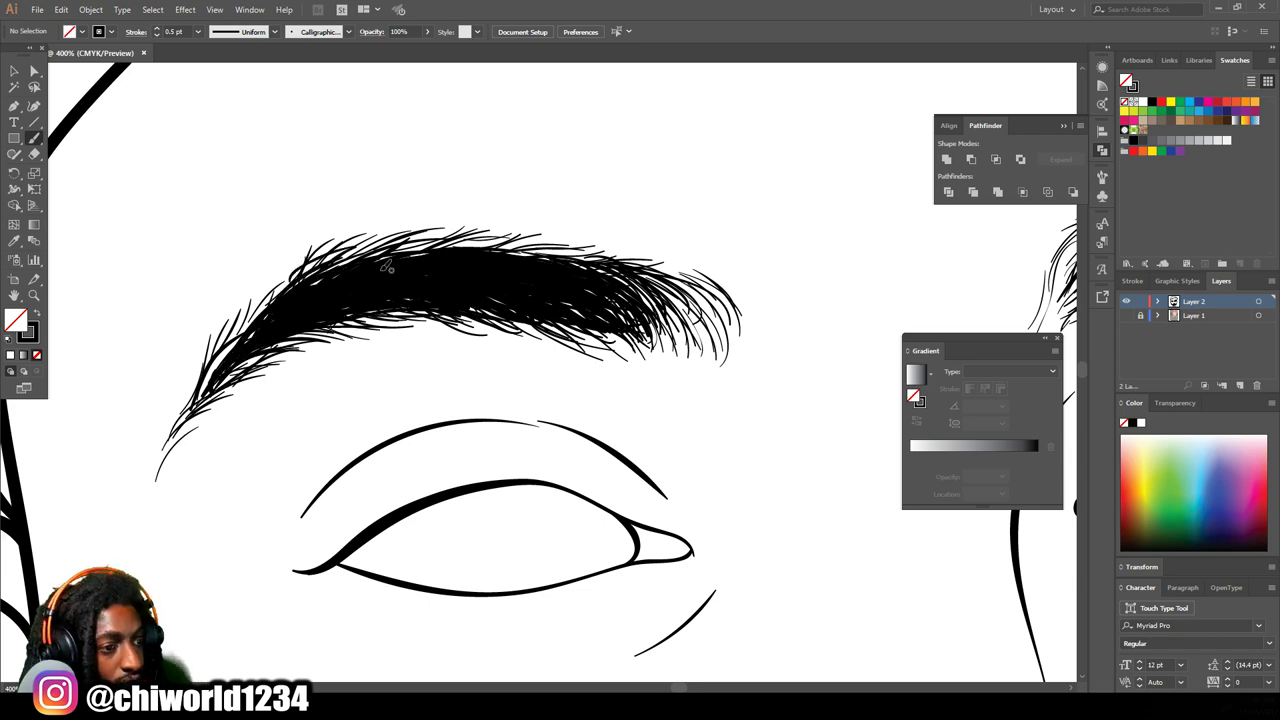
pyautogui.scroll(-5, 515, 391)
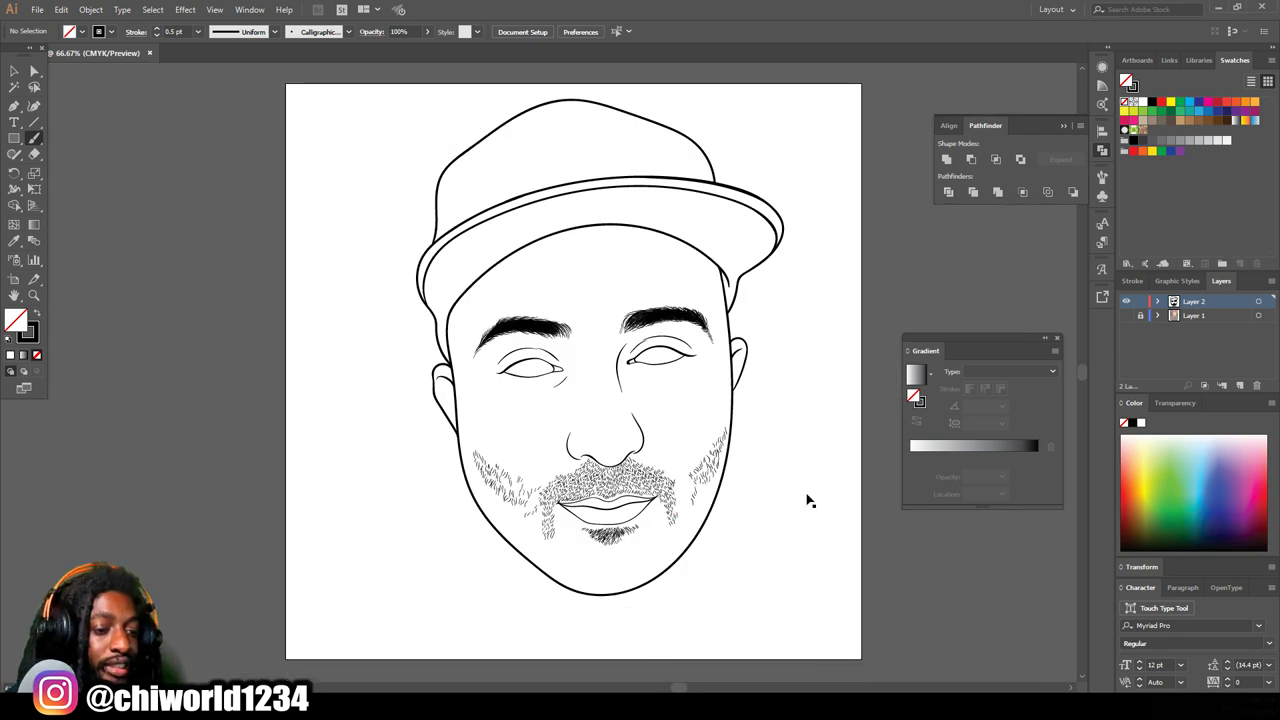
pyautogui.hotkey('ctrl', '=')
pyautogui.scroll(-1, 616, 343)
pyautogui.scroll(2, 586, 318)
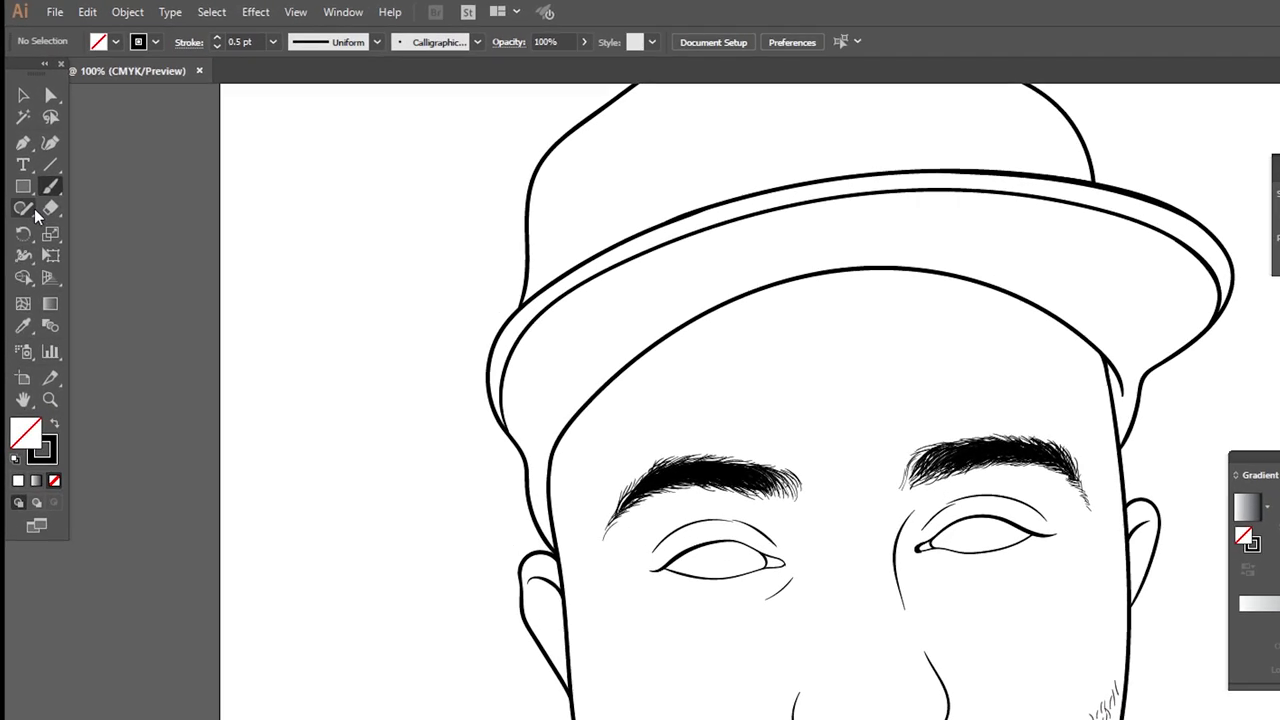
# Step: Trace the left eye's iris as a solid black shape with the Pencil tool, using black fill and no stroke
pyautogui.moveTo(14, 154); pyautogui.dragTo(38, 176)
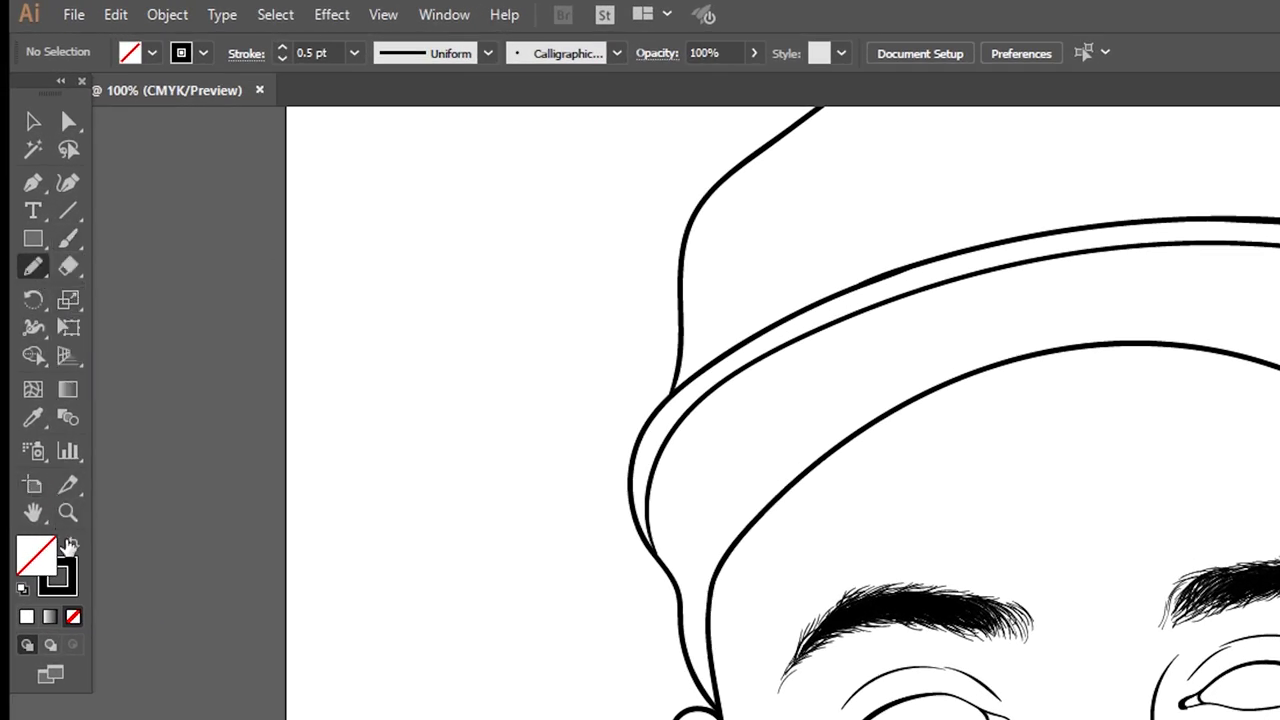
pyautogui.click(72, 545)
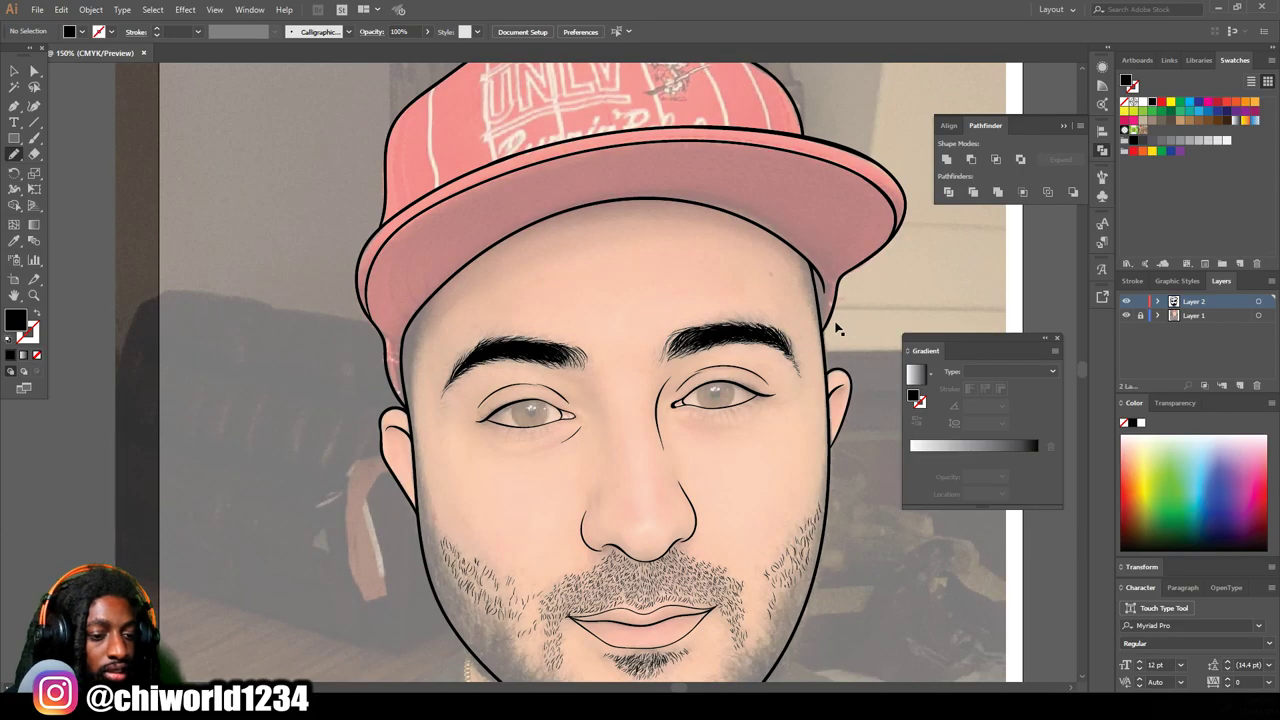
pyautogui.hotkey('ctrl', '+')
pyautogui.hotkey('ctrl', '+')
pyautogui.hotkey('ctrl', '+')
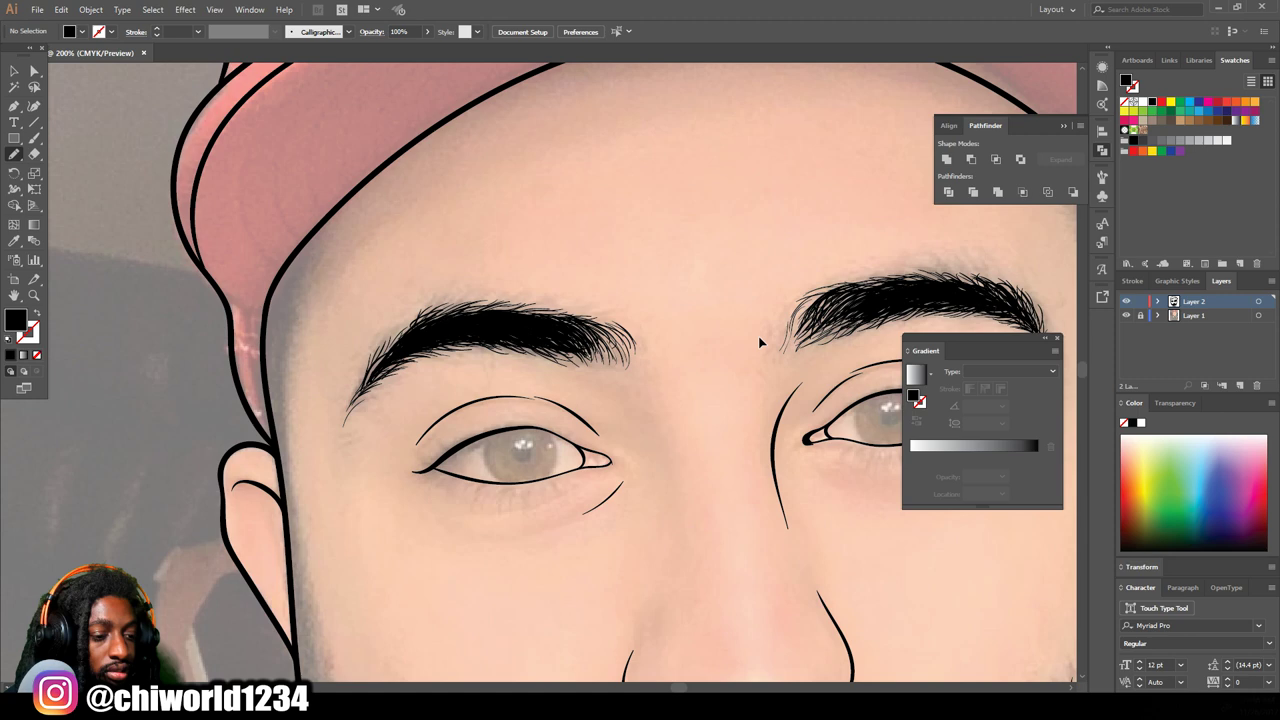
pyautogui.scroll(-3, 748, 345)
pyautogui.hotkey('ctrl', '+')
pyautogui.hotkey('ctrl', '+')
pyautogui.hotkey('ctrl', '+')
pyautogui.scroll(3, 741, 348)
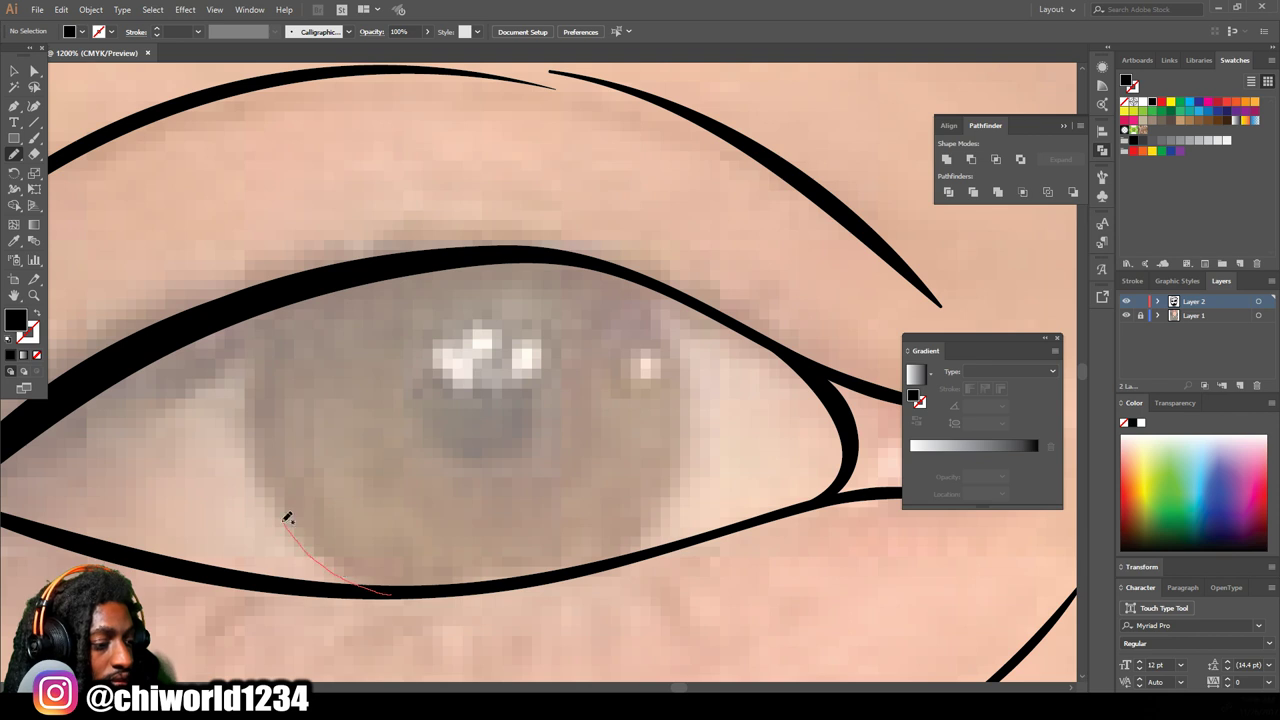
pyautogui.moveTo(265, 318)
pyautogui.mouseDown()
pyautogui.moveTo(306, 277)
pyautogui.moveTo(474, 246)
pyautogui.moveTo(632, 270)
pyautogui.mouseUp()
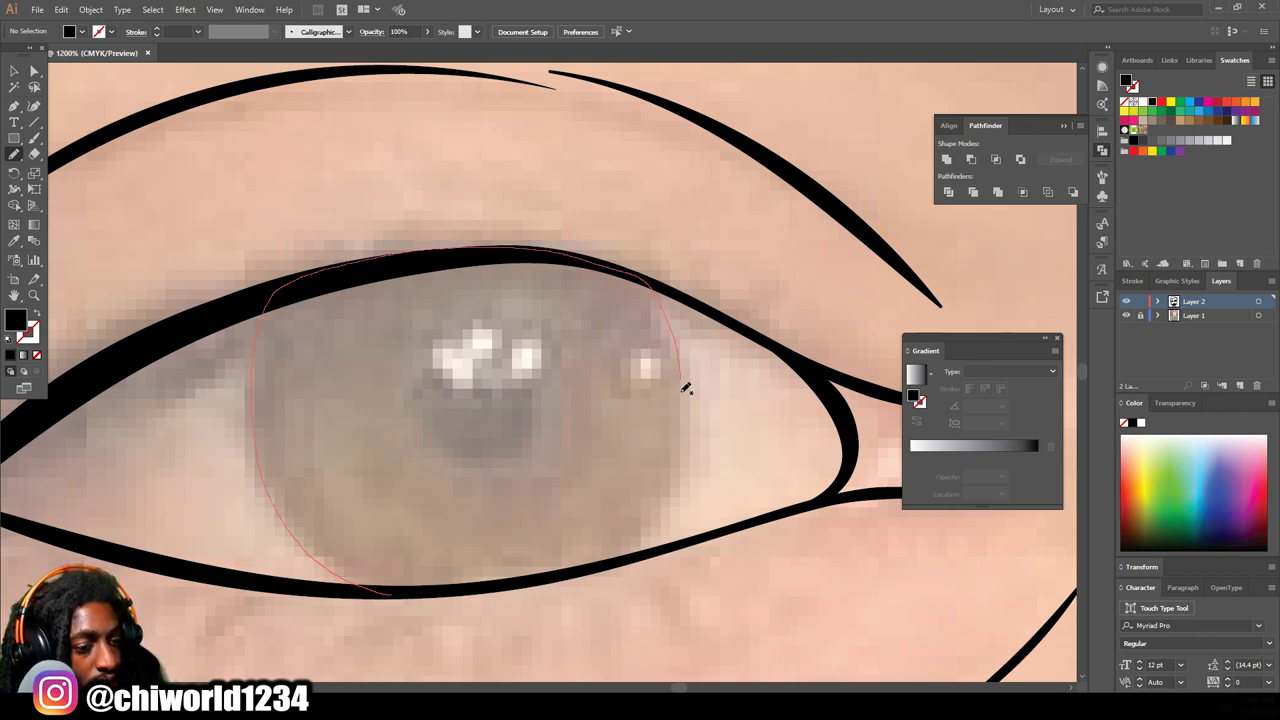
pyautogui.moveTo(604, 563); pyautogui.dragTo(398, 591)
# Step: Trace the right eye's iris between the eyelid lines as a solid black pencil shape
pyautogui.hotkey('ctrl', '-')
pyautogui.hotkey('ctrl', '-')
pyautogui.hotkey('ctrl', '-')
pyautogui.hotkey('ctrl', '-')
pyautogui.hotkey('ctrl', '-')
pyautogui.hscroll(5, 604, 525)
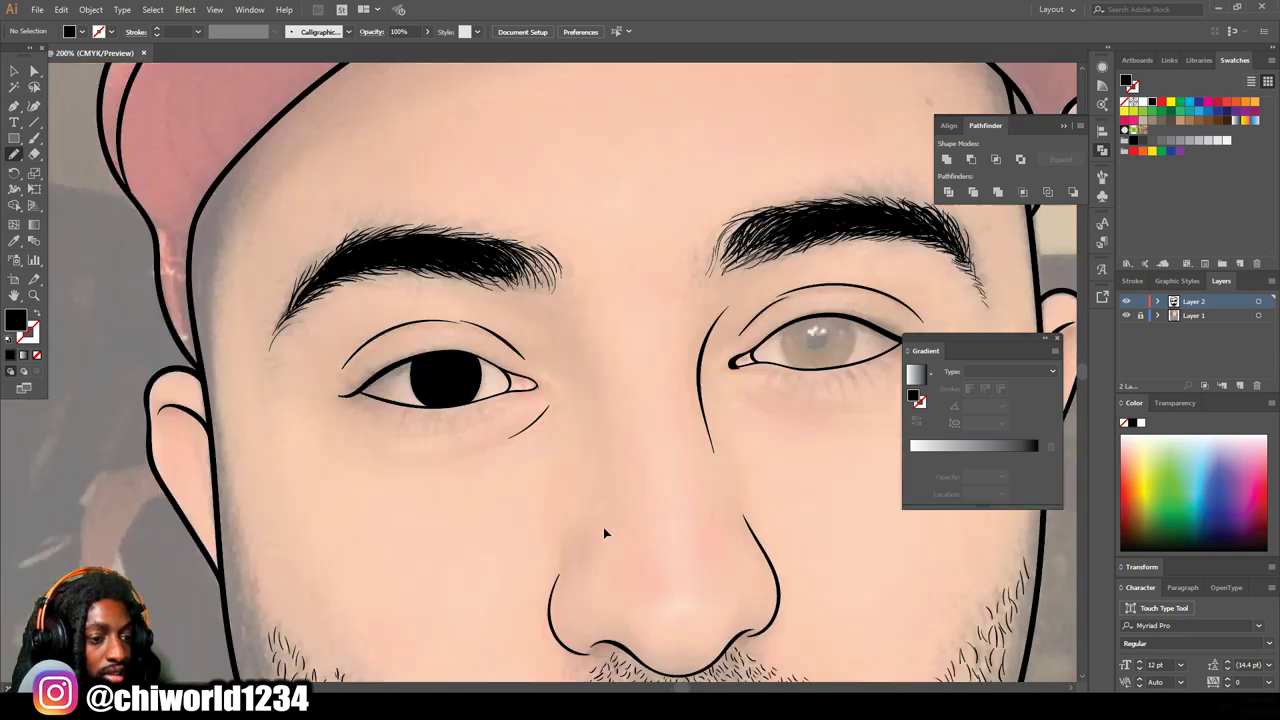
pyautogui.hotkey('ctrl', '+')
pyautogui.hotkey('ctrl', '+')
pyautogui.hscroll(3, 604, 511)
pyautogui.scroll(5, 604, 516)
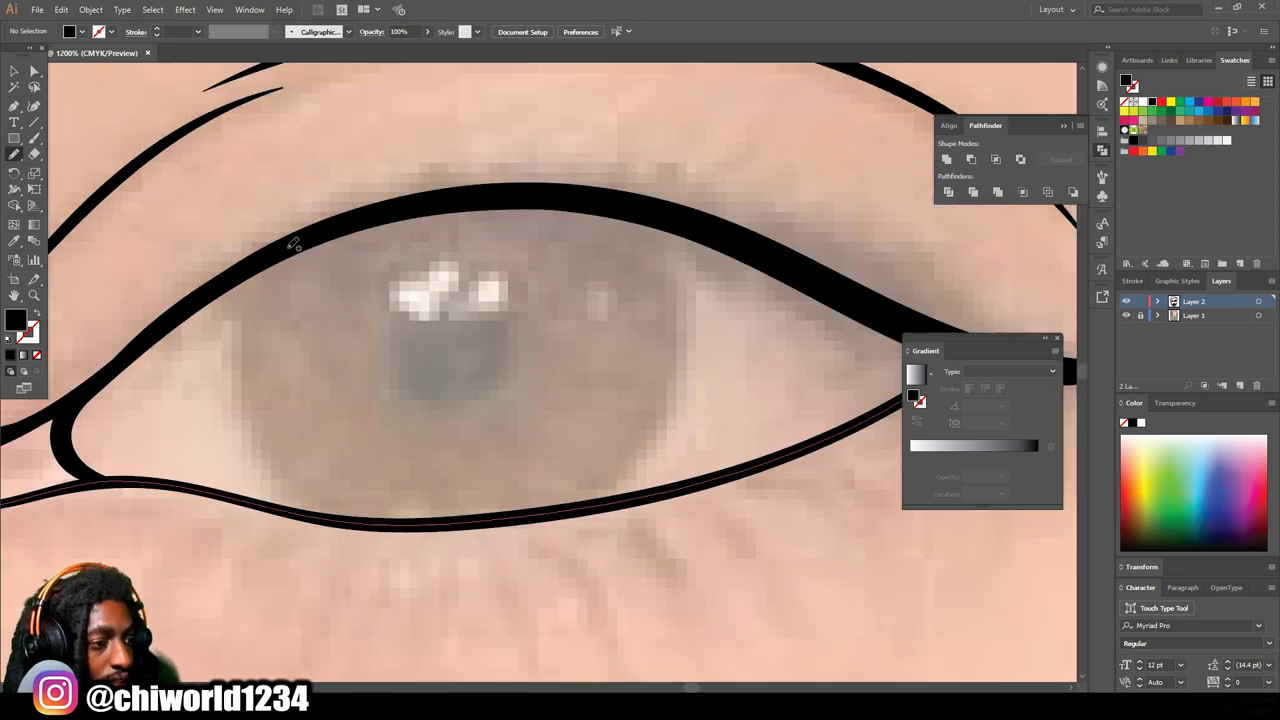
pyautogui.moveTo(336, 510); pyautogui.dragTo(572, 506)
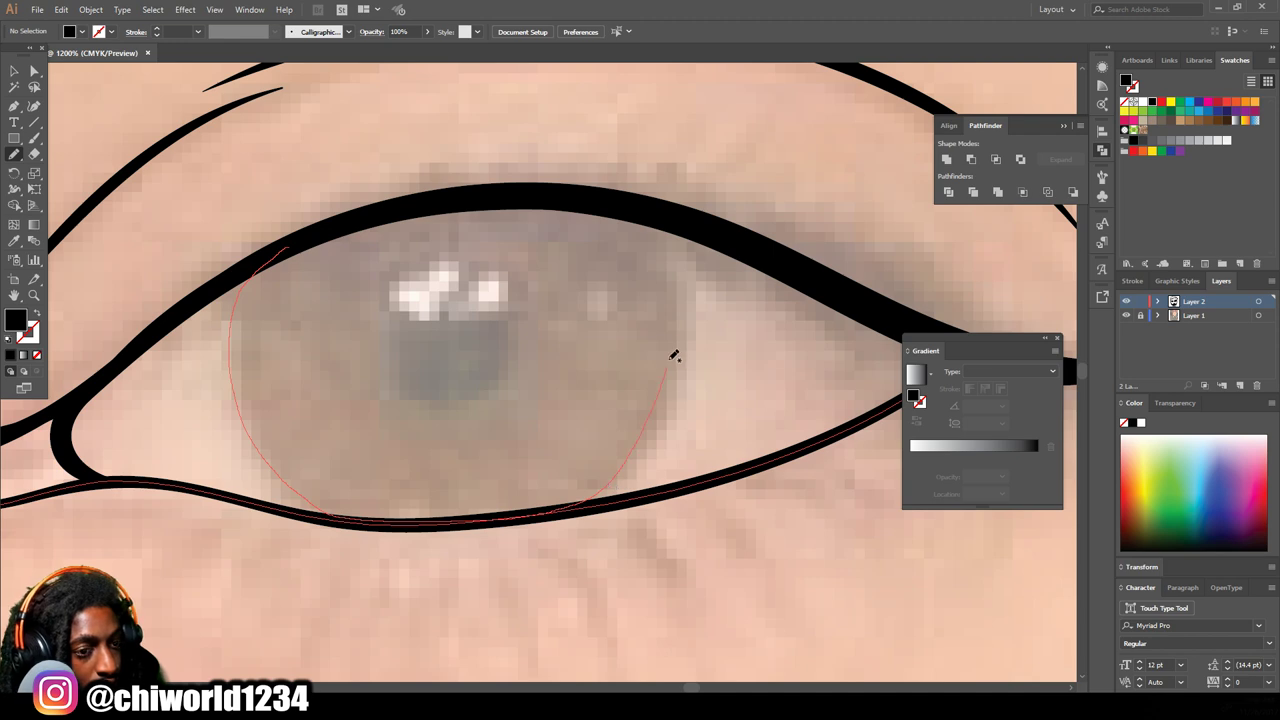
pyautogui.moveTo(641, 213)
pyautogui.mouseDown()
pyautogui.moveTo(451, 194)
pyautogui.moveTo(256, 272)
pyautogui.mouseUp()
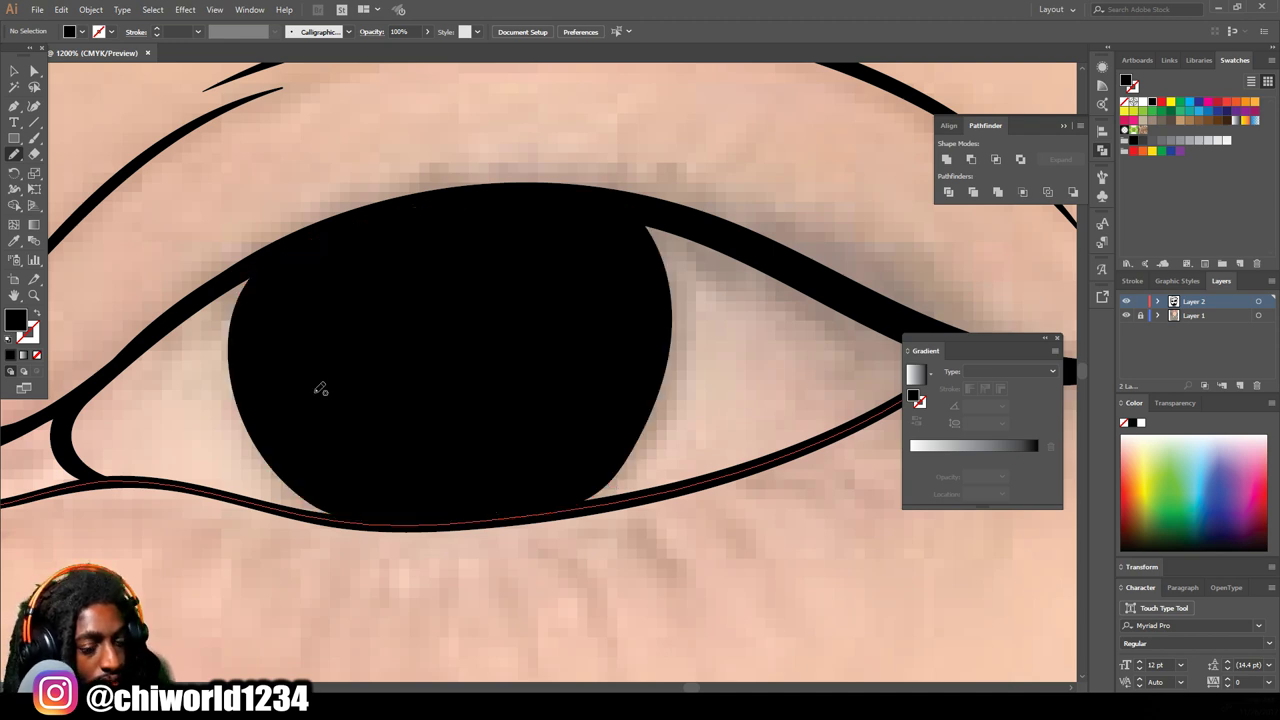
# Step: Review the whole face line art with the photo on Layer 1 temporarily hidden
pyautogui.hotkey('ctrl', '-')
pyautogui.hotkey('ctrl', '-')
pyautogui.hotkey('ctrl', '-')
pyautogui.hotkey('ctrl', '-')
pyautogui.hotkey('ctrl', '-')
pyautogui.hotkey('ctrl', '-')
pyautogui.hotkey('ctrl', '-')
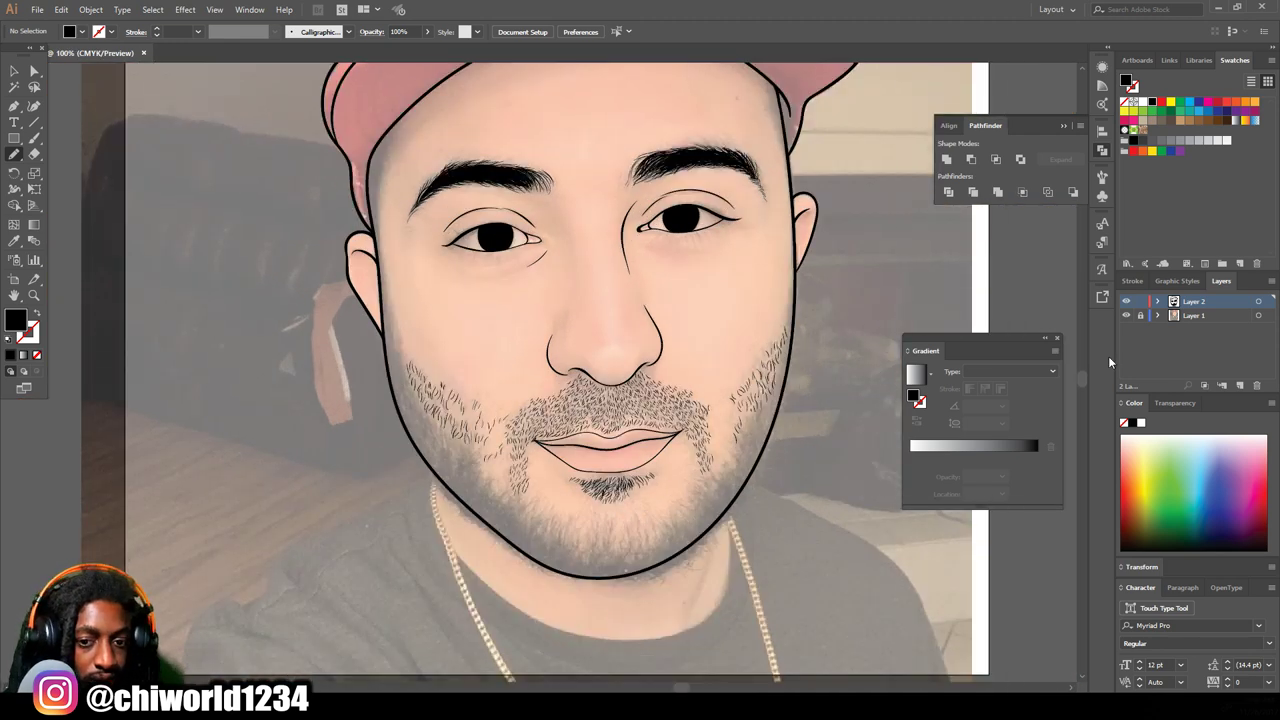
pyautogui.click(1127, 315)
pyautogui.hotkey('ctrl', '-')
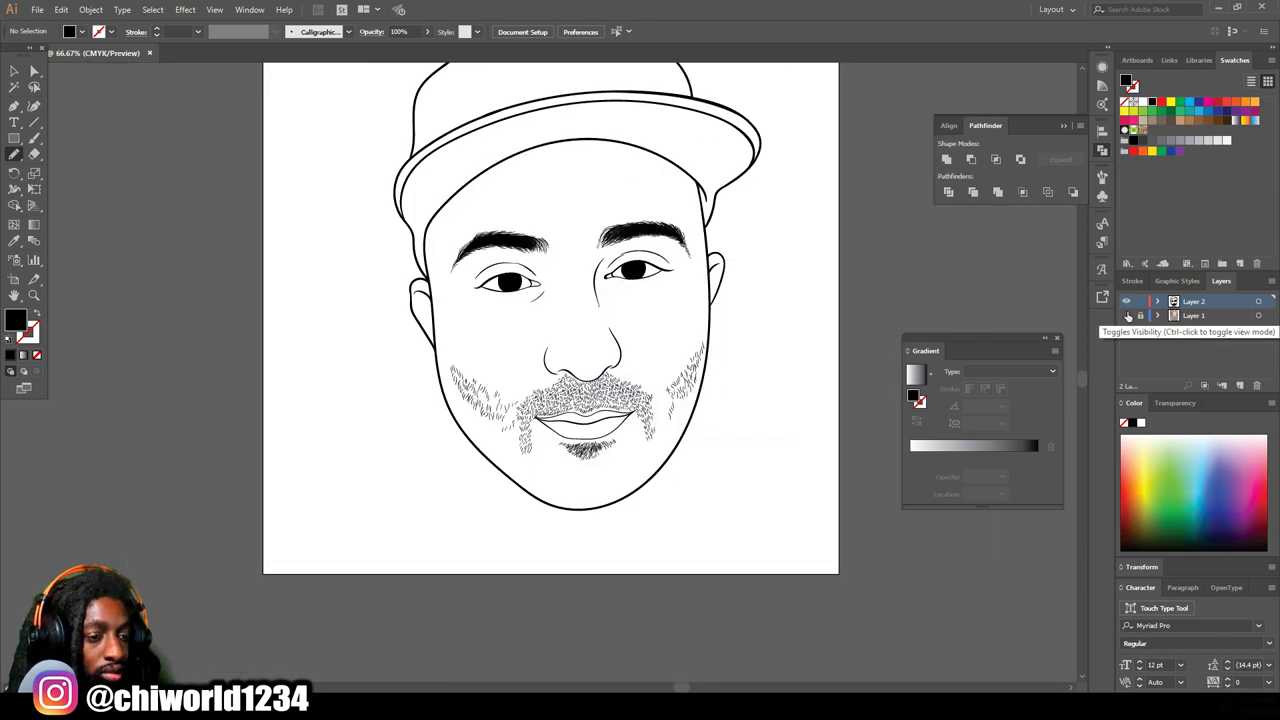
pyautogui.click(1127, 315)
# Step: Draw a jagged solid black beard section from the chin's centre along the start of the left jawline
pyautogui.hotkey('ctrl', '+')
pyautogui.hotkey('ctrl', '+')
pyautogui.scroll(-4, 780, 415)
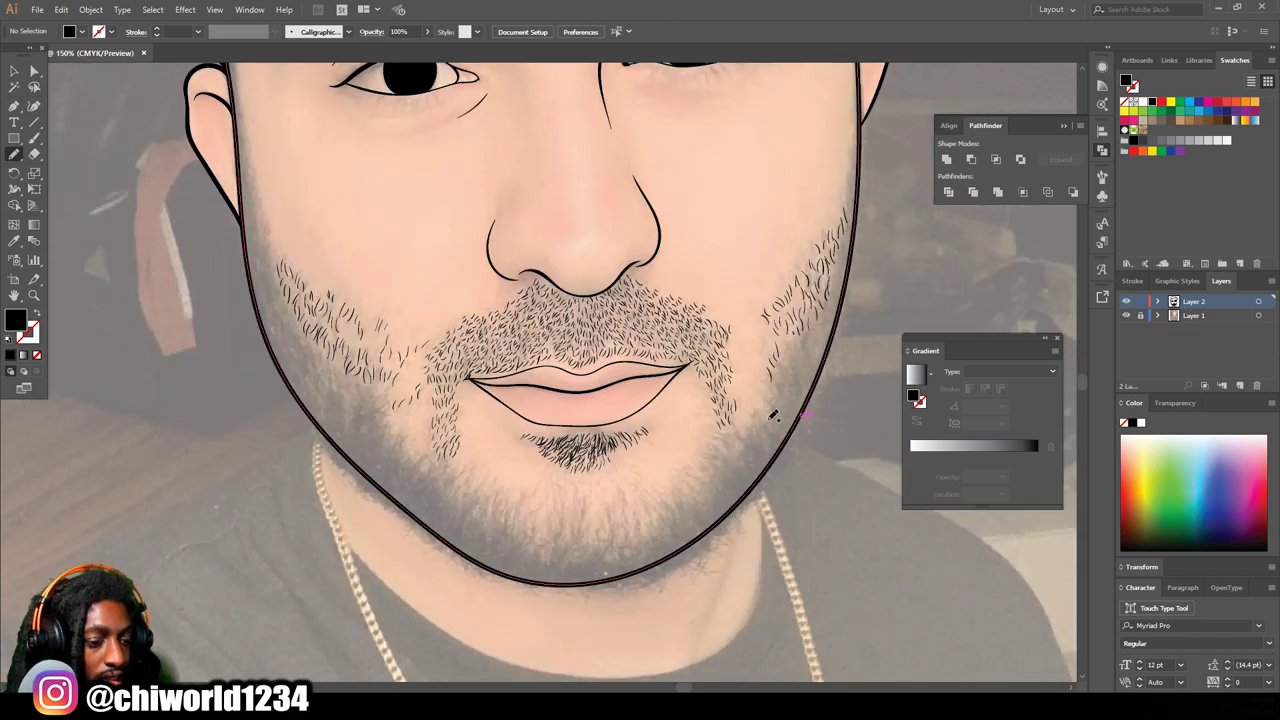
pyautogui.hotkey('ctrl', '+')
pyautogui.scroll(2, 767, 413)
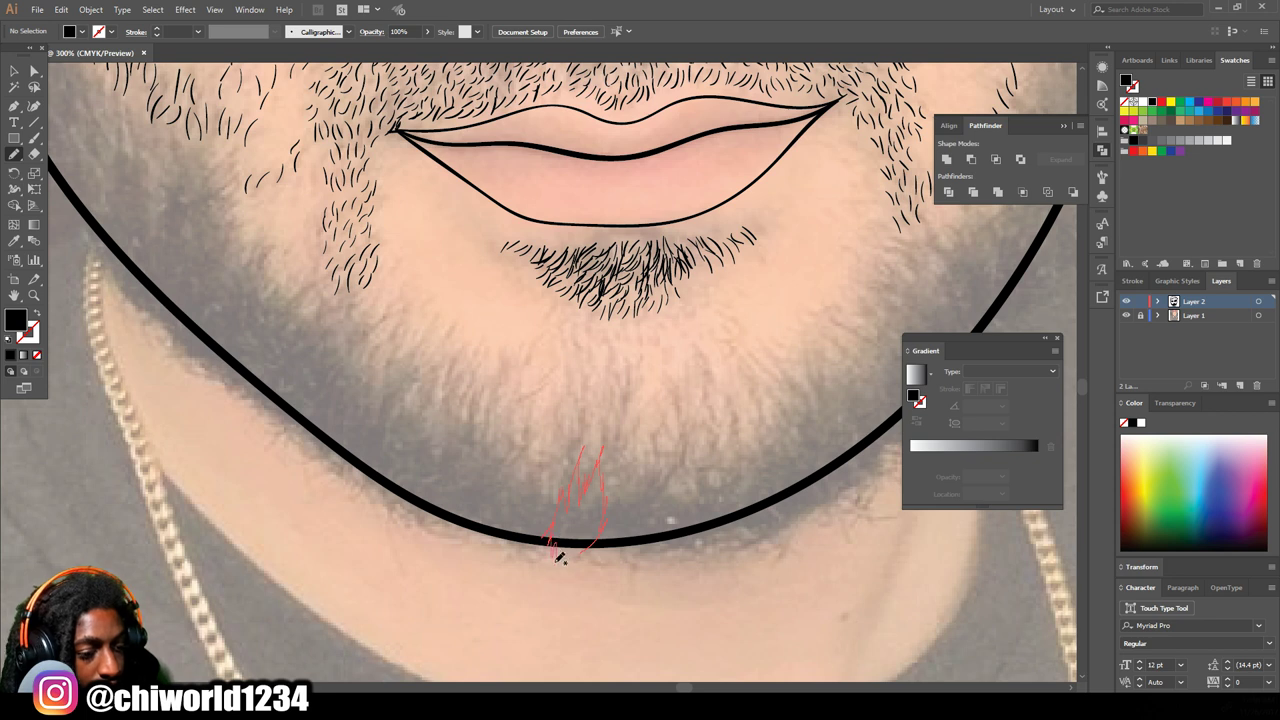
pyautogui.moveTo(578, 558); pyautogui.dragTo(570, 532)
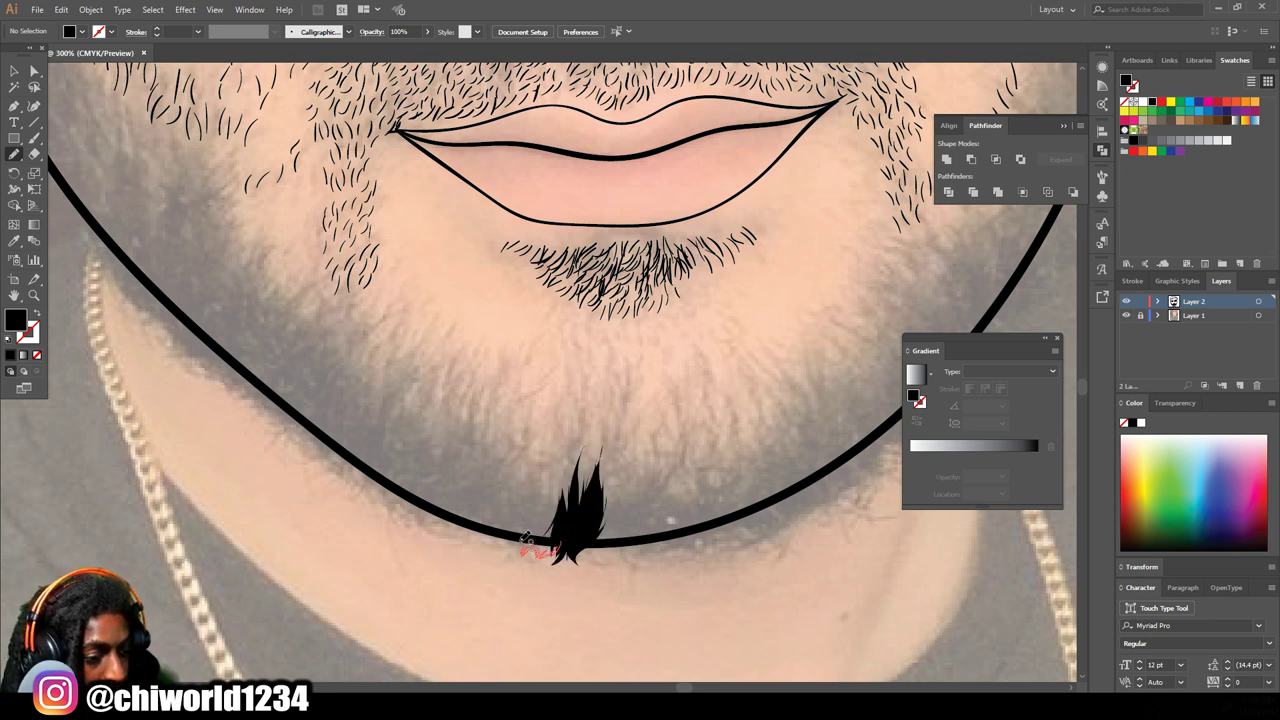
pyautogui.moveTo(516, 556); pyautogui.dragTo(418, 516)
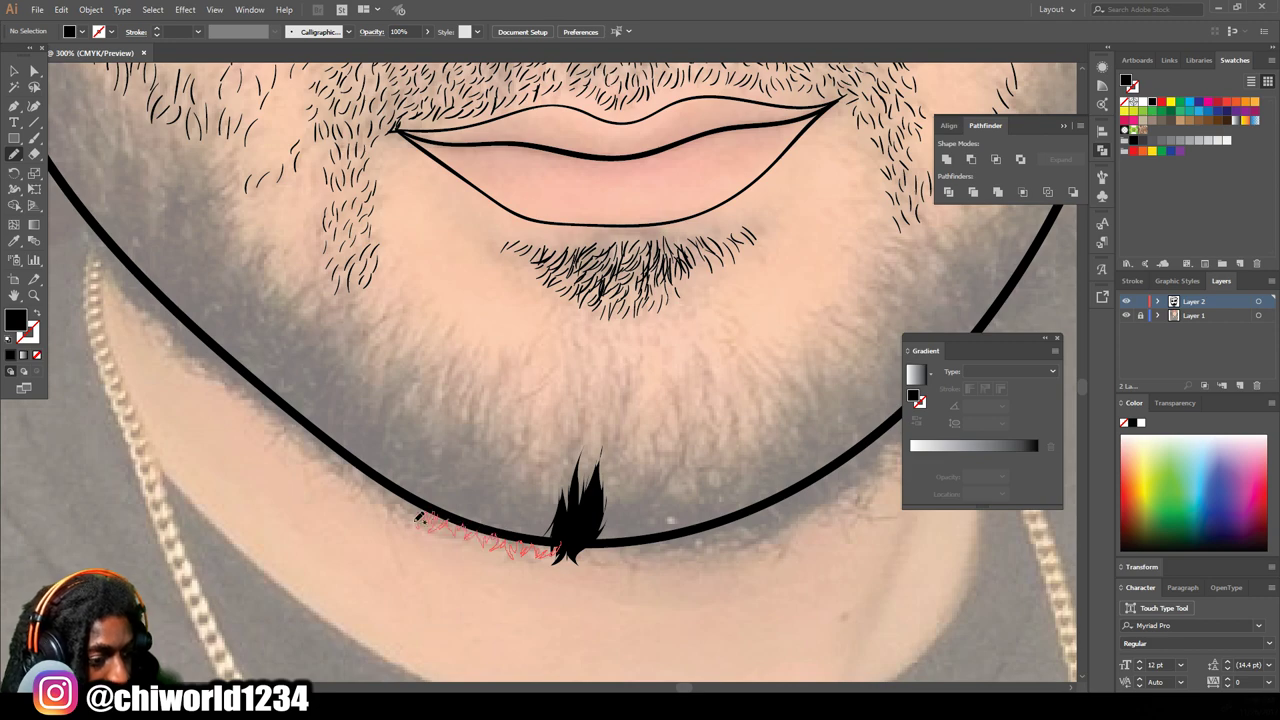
pyautogui.moveTo(528, 491); pyautogui.dragTo(553, 486)
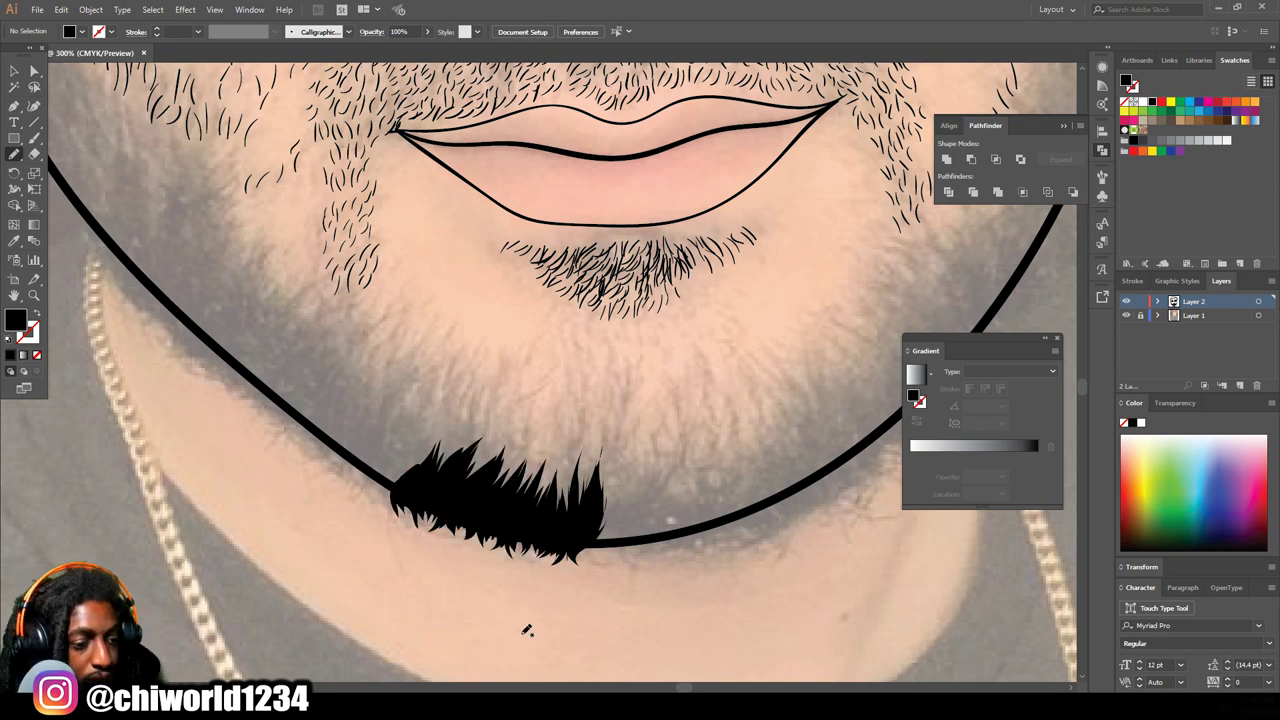
# Step: Extend the solid black beard with spiky edges from the chin along the lower left jaw
pyautogui.hotkey('ctrl', '-')
pyautogui.moveTo(448, 590); pyautogui.dragTo(608, 588)
pyautogui.hotkey('ctrl', '=')
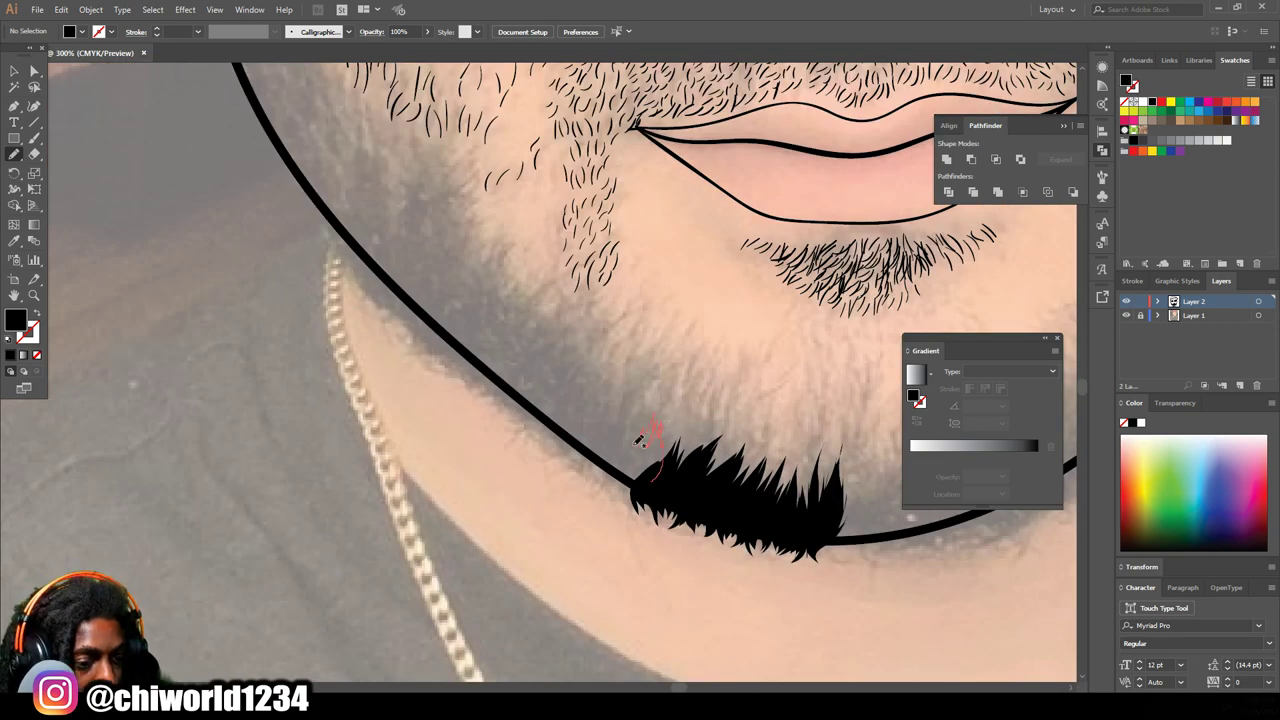
pyautogui.moveTo(593, 466)
pyautogui.mouseDown()
pyautogui.moveTo(605, 385)
pyautogui.moveTo(595, 420)
pyautogui.mouseUp()
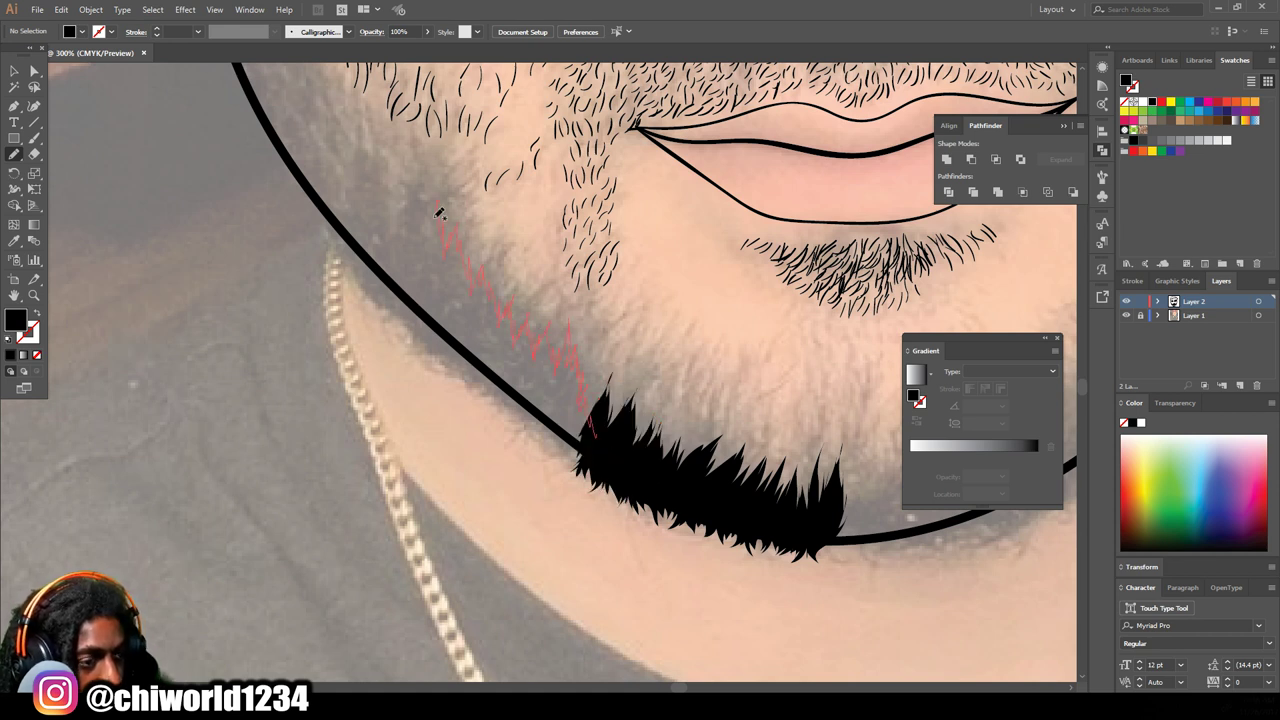
pyautogui.moveTo(448, 355); pyautogui.dragTo(491, 398)
pyautogui.moveTo(538, 446); pyautogui.dragTo(584, 462)
# Step: Continue the jagged black beard shape up the left jaw beside the cheek stubble
pyautogui.hotkey('ctrl', '-')
pyautogui.moveTo(580, 358); pyautogui.dragTo(731, 520)
pyautogui.hotkey('ctrl', '=')
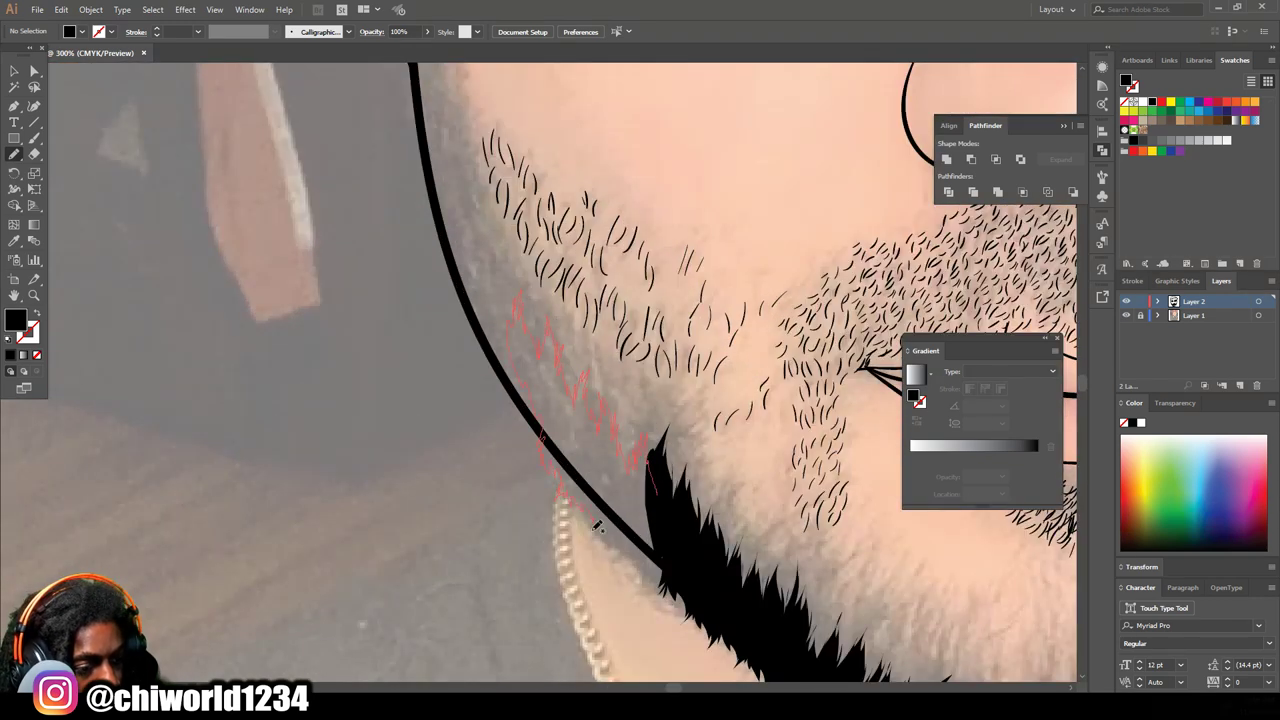
pyautogui.moveTo(638, 552); pyautogui.dragTo(632, 474)
pyautogui.scroll(2, 600, 480)
pyautogui.moveTo(555, 490); pyautogui.dragTo(505, 380)
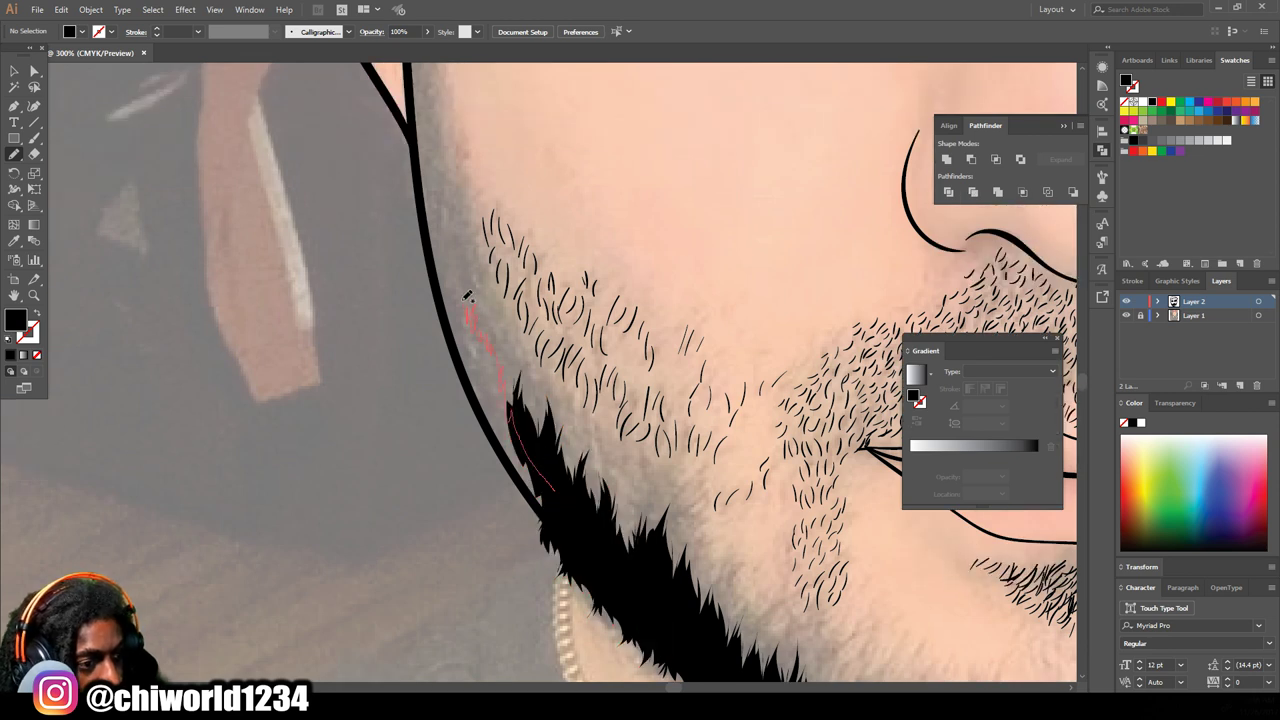
# Step: Taper the filled beard up to the left ear and check the drawing with the photo layer temporarily hidden
pyautogui.moveTo(434, 207)
pyautogui.mouseDown()
pyautogui.moveTo(448, 360)
pyautogui.moveTo(440, 315)
pyautogui.mouseUp()
pyautogui.scroll(2, 549, 530)
pyautogui.moveTo(420, 138); pyautogui.dragTo(414, 248)
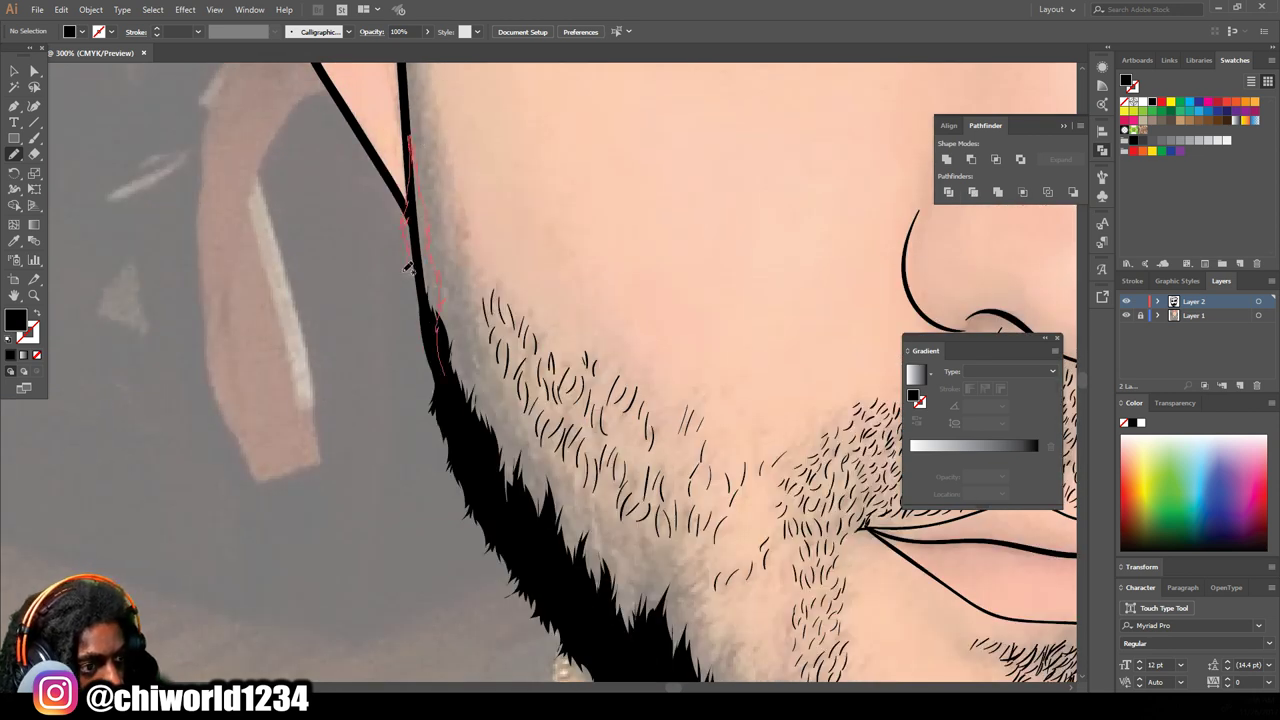
pyautogui.moveTo(418, 344); pyautogui.dragTo(436, 390)
pyautogui.scroll(-5, 446, 428)
pyautogui.hotkey('ctrl', '=')
pyautogui.click(1126, 317)
pyautogui.hotkey('ctrl', '=')
pyautogui.hotkey('ctrl', '=')
pyautogui.click(1126, 315)
# Step: Draw jagged solid black beard sections from the chin's centre along the lower right jaw
pyautogui.hotkey('ctrl', '+')
pyautogui.scroll(-5, 413, 541)
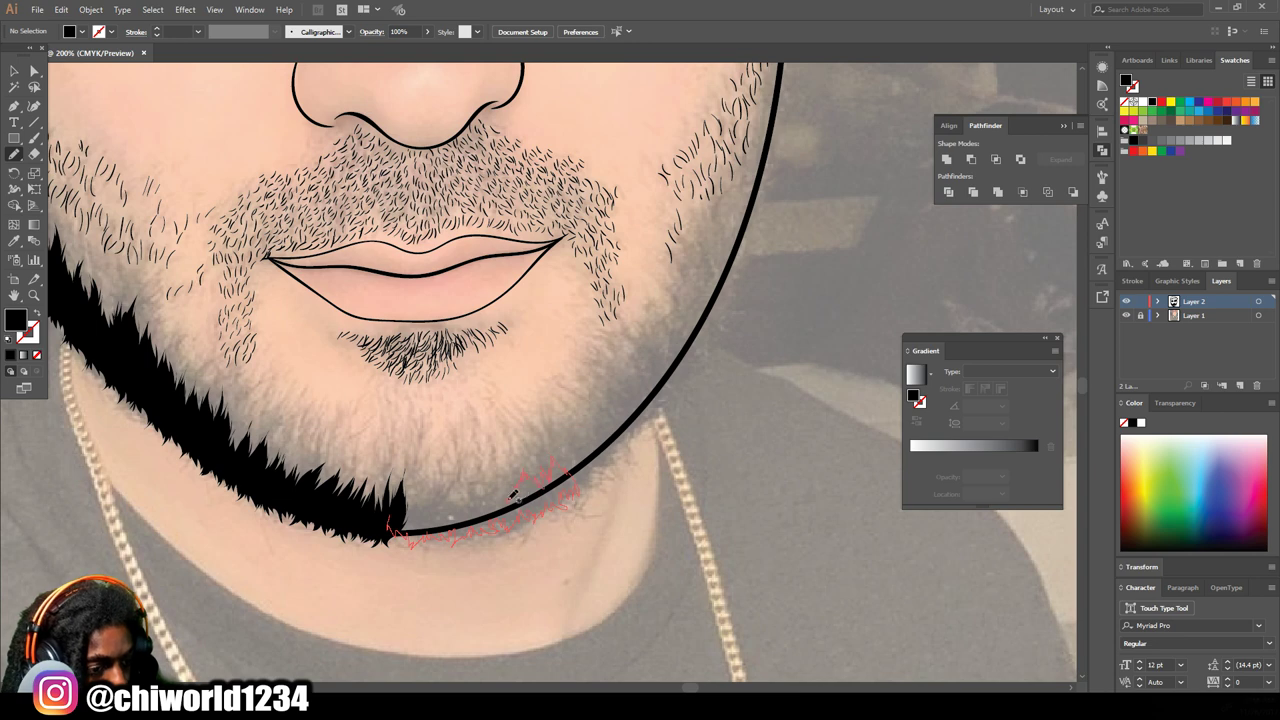
pyautogui.moveTo(424, 504); pyautogui.dragTo(405, 498)
pyautogui.hotkey('ctrl', '=')
pyautogui.scroll(-1, 520, 560)
pyautogui.moveTo(490, 517); pyautogui.dragTo(499, 509)
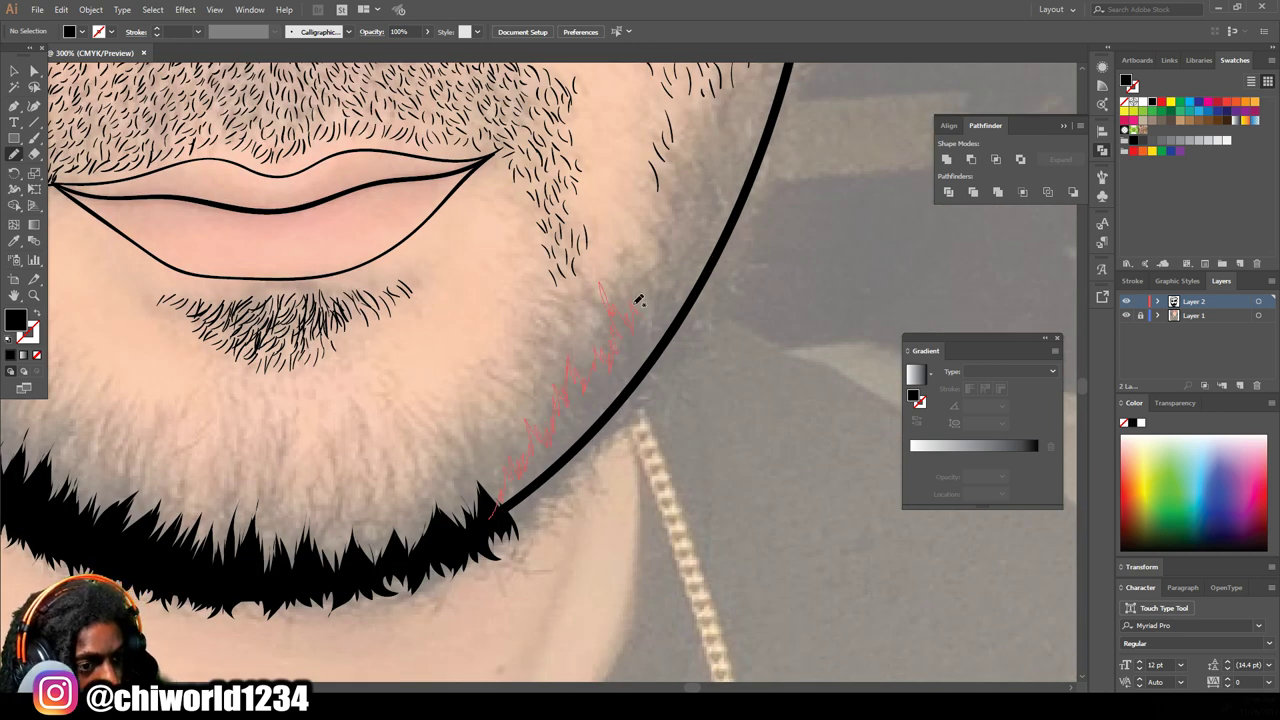
pyautogui.moveTo(533, 521); pyautogui.dragTo(508, 518)
# Step: Extend the filled beard up the right jaw to the ear, adding small spikes along its outer edge
pyautogui.scroll(-2, 497, 618)
pyautogui.scroll(2, 648, 470)
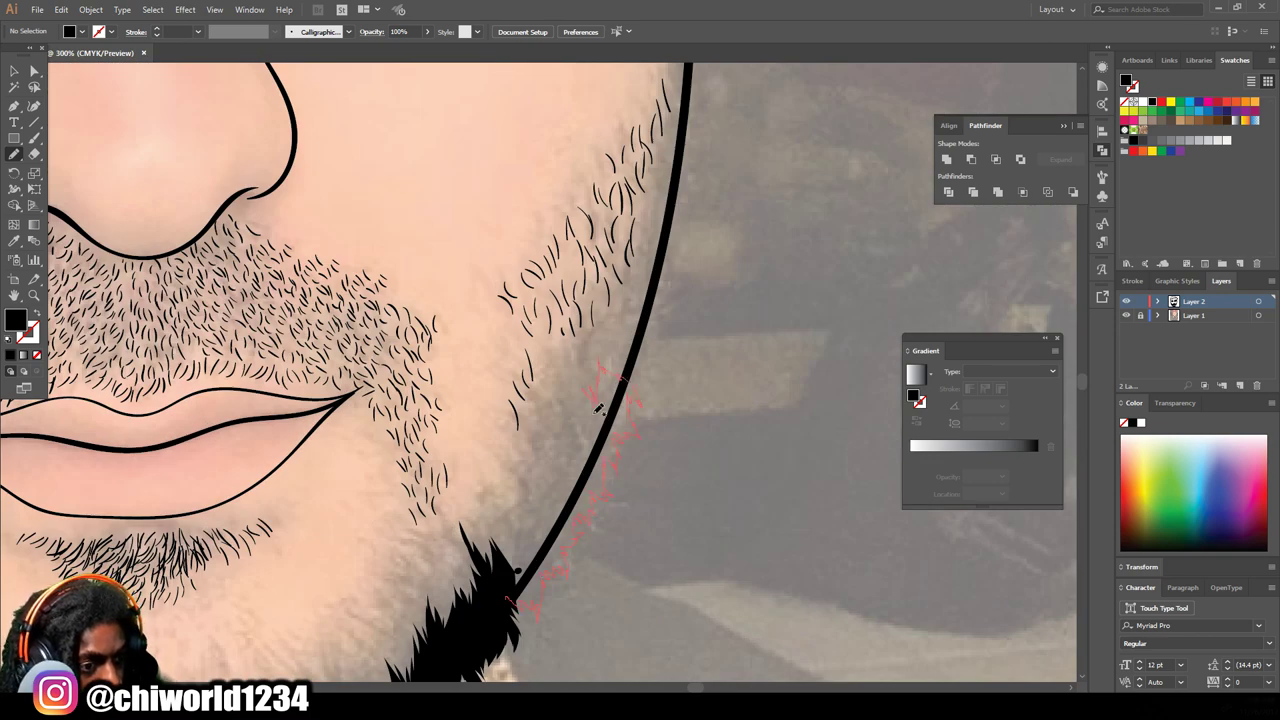
pyautogui.moveTo(516, 499); pyautogui.dragTo(507, 592)
pyautogui.moveTo(800, 243)
pyautogui.mouseDown()
pyautogui.moveTo(720, 483)
pyautogui.moveTo(720, 451)
pyautogui.mouseUp()
pyautogui.moveTo(537, 601); pyautogui.dragTo(573, 565)
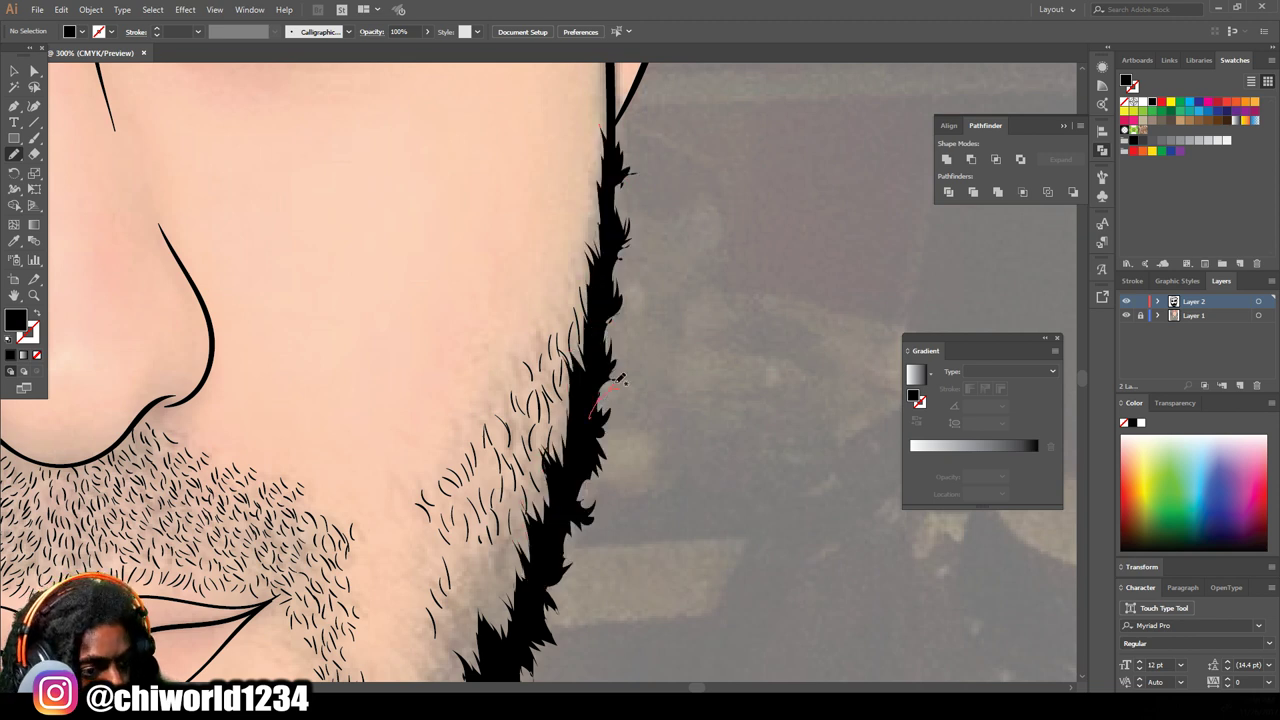
pyautogui.moveTo(620, 378)
pyautogui.mouseDown()
pyautogui.moveTo(623, 266)
pyautogui.moveTo(604, 326)
pyautogui.moveTo(628, 270)
pyautogui.mouseUp()
pyautogui.moveTo(632, 182); pyautogui.dragTo(614, 232)
# Step: Draw a solid black hairline shape at the left temple, from below the cap brim down along the face outline
pyautogui.hotkey('ctrl', '-')
pyautogui.hotkey('ctrl', '-')
pyautogui.hotkey('ctrl', '-')
pyautogui.hotkey('ctrl', '-')
pyautogui.moveTo(487, 346); pyautogui.dragTo(709, 391)
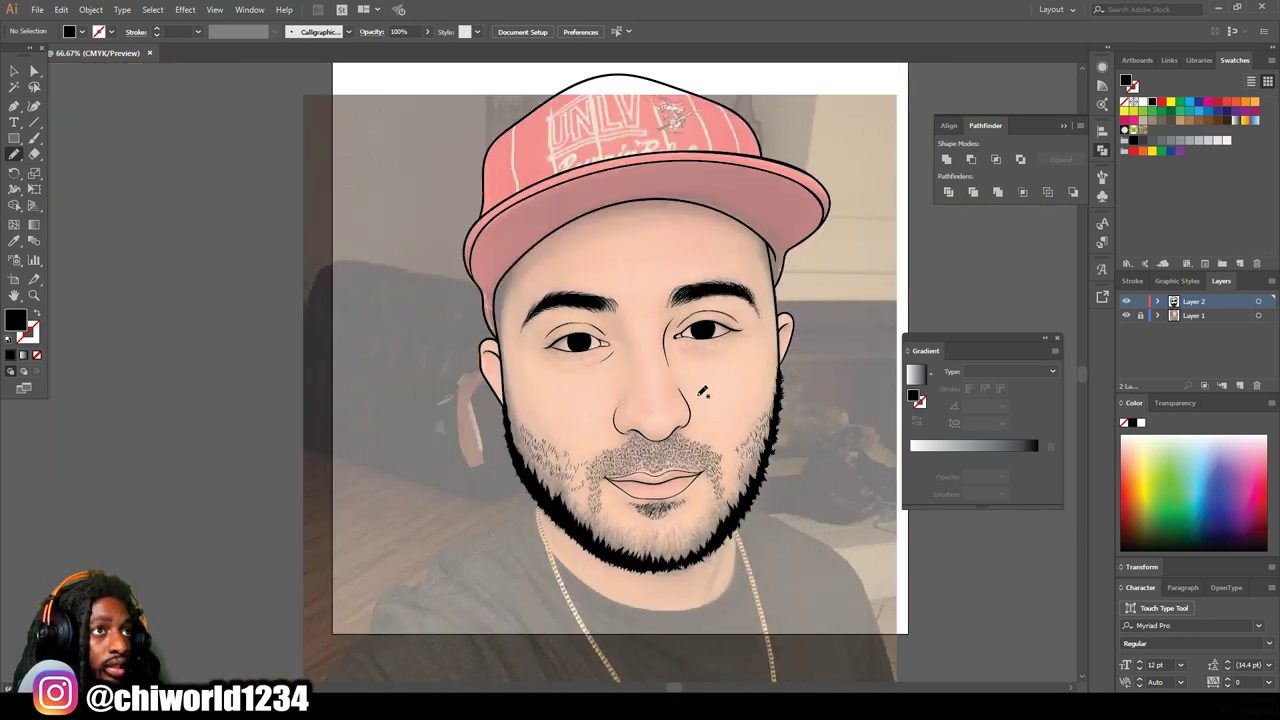
pyautogui.hotkey('ctrl', '=')
pyautogui.hotkey('ctrl', '=')
pyautogui.hotkey('ctrl', '=')
pyautogui.moveTo(600, 276); pyautogui.dragTo(703, 391)
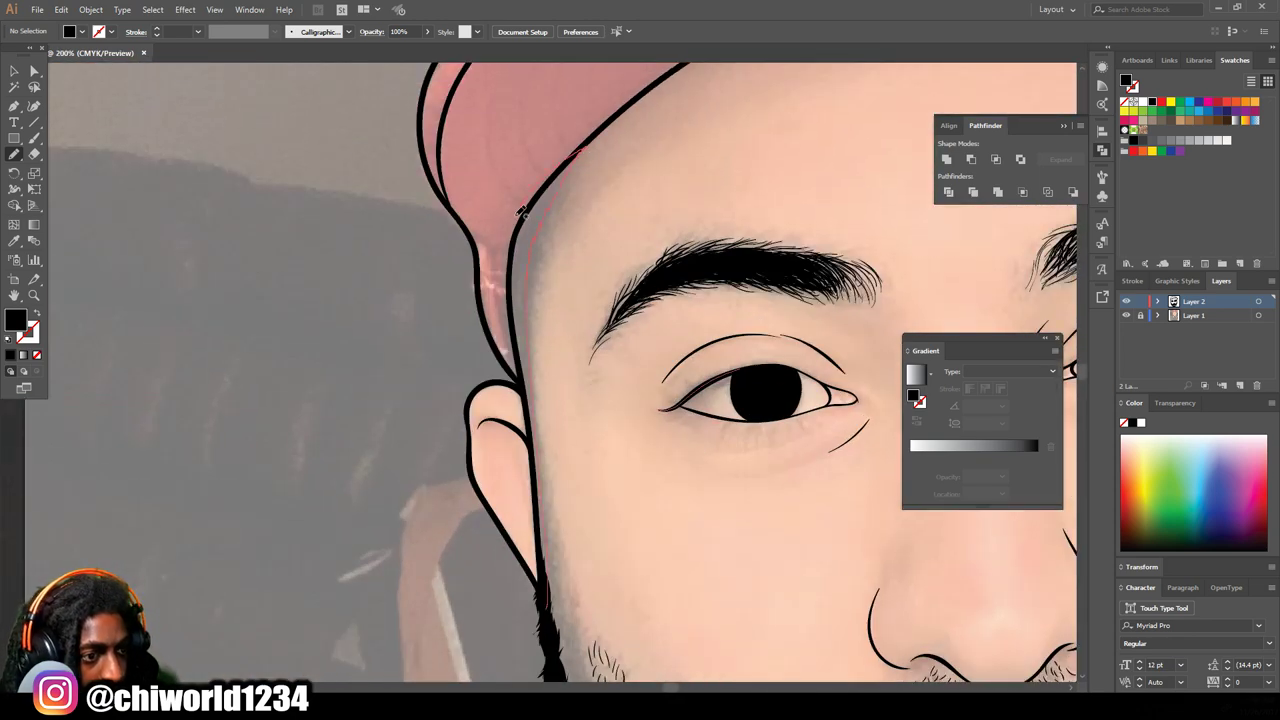
pyautogui.moveTo(531, 434); pyautogui.dragTo(531, 436)
# Step: Draw a thin solid black hairline shape at the right temple beneath the cap brim
pyautogui.scroll(-5, 531, 436)
pyautogui.scroll(5, 592, 607)
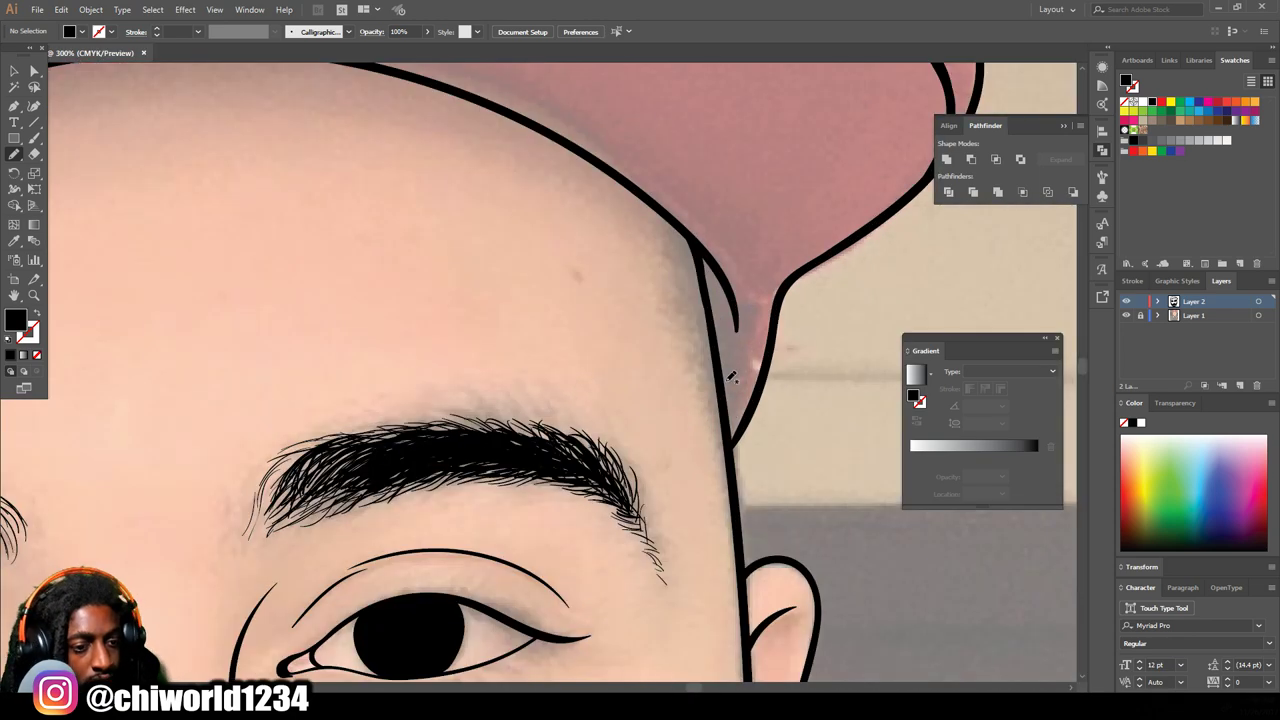
pyautogui.moveTo(690, 268)
pyautogui.mouseDown()
pyautogui.moveTo(711, 306)
pyautogui.moveTo(726, 440)
pyautogui.mouseUp()
# Step: Hide the photo on Layer 1 and review the full drawing with the beard and temple shapes
pyautogui.hotkey('ctrl', '-')
pyautogui.hotkey('ctrl', '-')
pyautogui.hotkey('ctrl', '-')
pyautogui.hotkey('ctrl', '-')
pyautogui.hotkey('ctrl', '=')
pyautogui.moveTo(660, 655)
pyautogui.mouseDown()
pyautogui.moveTo(797, 520)
pyautogui.moveTo(799, 472)
pyautogui.mouseUp()
pyautogui.click(1127, 315)
pyautogui.hotkey('ctrl', '-')
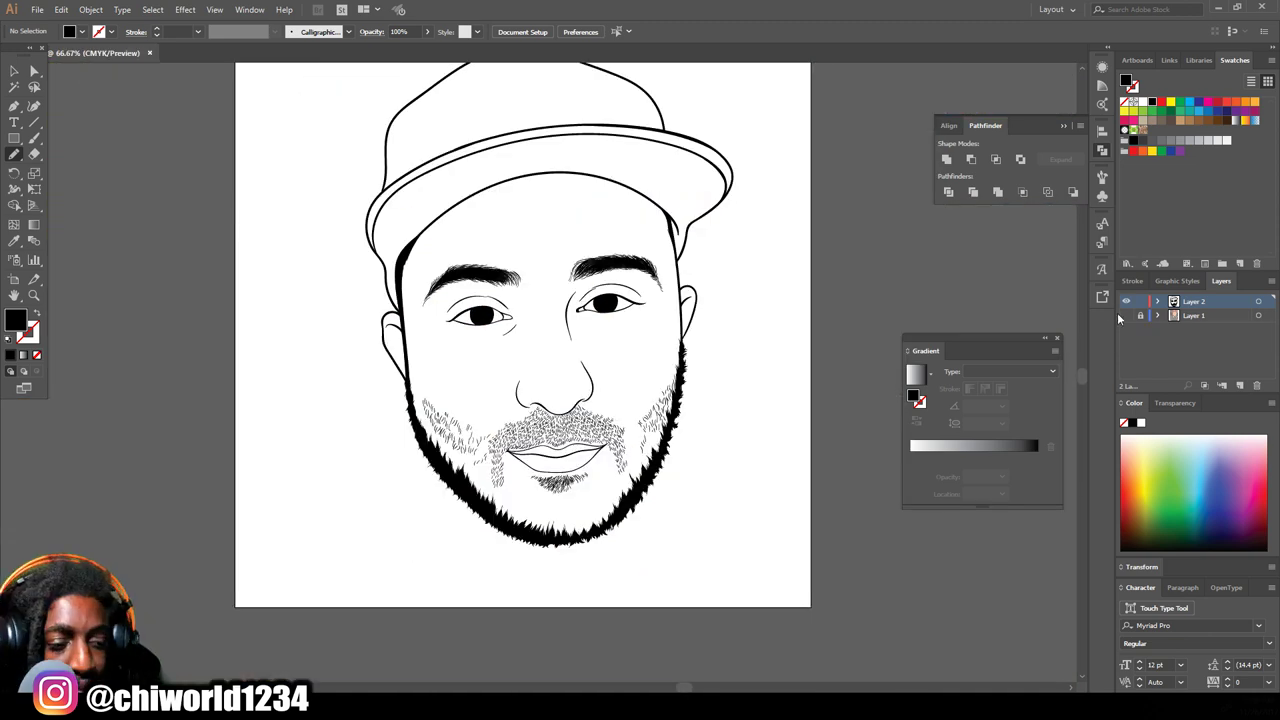
# Step: Show the photo again and brush 0.75 pt black hairs with no fill along the beard's inner edge at the lower left jaw
pyautogui.click(34, 139)
pyautogui.scroll(-2, 421, 445)
pyautogui.hotkey('ctrl', '=')
pyautogui.hotkey('ctrl', '=')
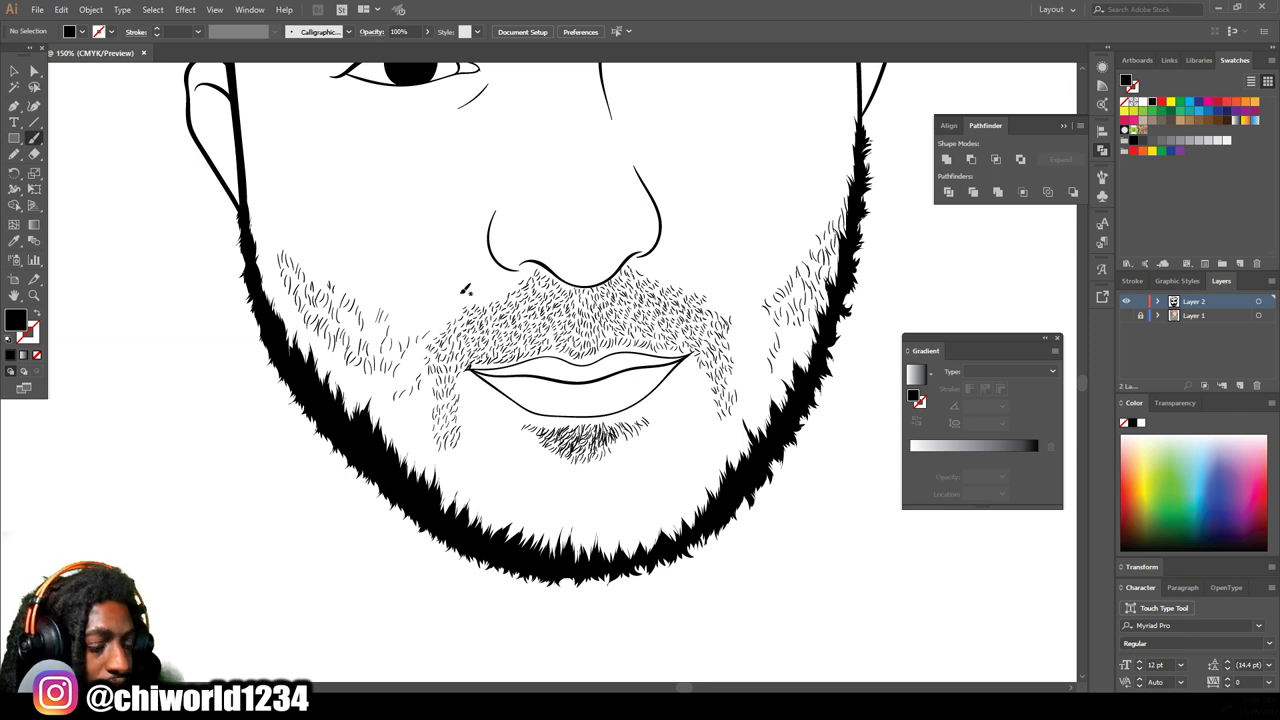
pyautogui.hotkey('shift', 'x')
pyautogui.click(1127, 315)
pyautogui.moveTo(498, 532); pyautogui.dragTo(486, 487)
pyautogui.moveTo(487, 531); pyautogui.dragTo(469, 471)
pyautogui.moveTo(470, 519); pyautogui.dragTo(422, 448)
pyautogui.moveTo(424, 480)
pyautogui.mouseDown()
pyautogui.moveTo(422, 431)
pyautogui.moveTo(384, 404)
pyautogui.mouseUp()
# Step: Add brush hairs up the left jaw's inner beard edge and check the drawing with the photo layer temporarily hidden
pyautogui.moveTo(388, 434); pyautogui.dragTo(368, 368)
pyautogui.moveTo(370, 418); pyautogui.dragTo(350, 360)
pyautogui.moveTo(354, 418); pyautogui.dragTo(336, 362)
pyautogui.moveTo(370, 424); pyautogui.dragTo(356, 366)
pyautogui.moveTo(342, 392); pyautogui.dragTo(316, 338)
pyautogui.moveTo(326, 378); pyautogui.dragTo(300, 312)
pyautogui.moveTo(314, 358); pyautogui.dragTo(296, 304)
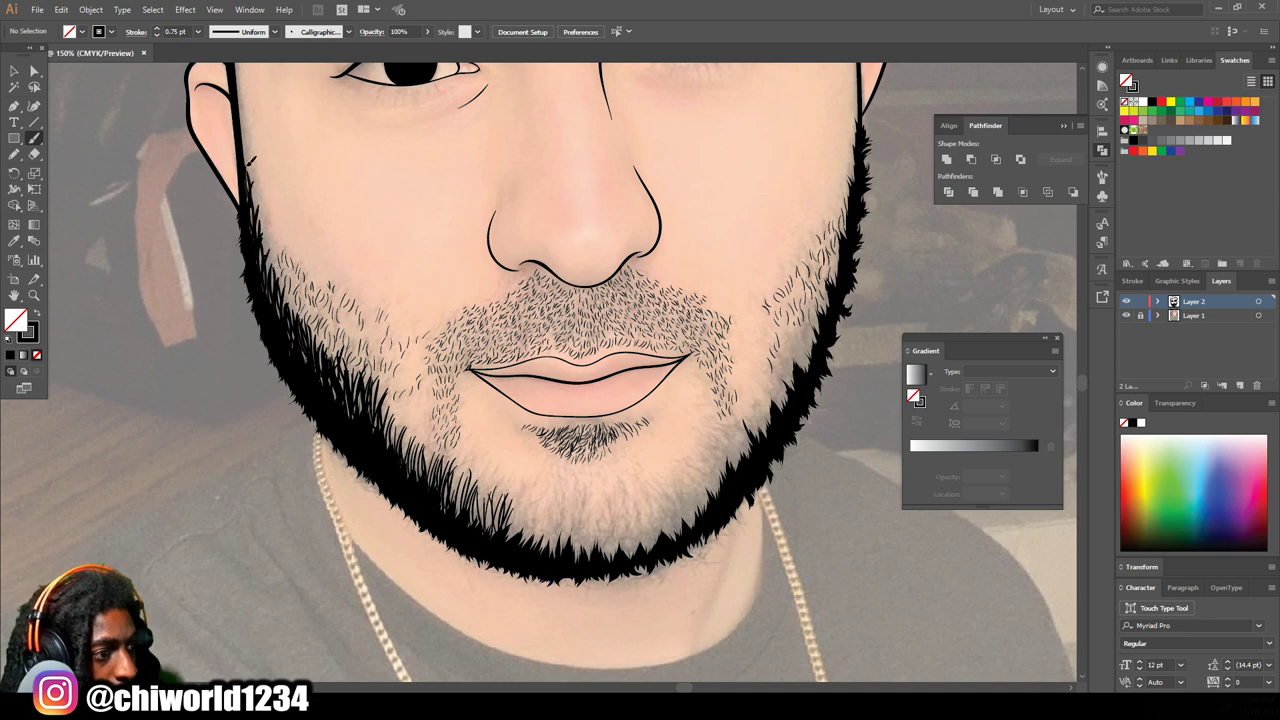
pyautogui.hotkey('ctrl', '-')
pyautogui.hotkey('ctrl', '-')
pyautogui.click(1126, 315)
pyautogui.hotkey('ctrl', '=')
pyautogui.click(1126, 315)
# Step: Brush hair strokes along the beard's inner edge across the chin, from its right side back toward the left jaw
pyautogui.hotkey('ctrl', '=')
pyautogui.hotkey('ctrl', '=')
pyautogui.moveTo(732, 576); pyautogui.dragTo(717, 534)
pyautogui.moveTo(700, 602); pyautogui.dragTo(690, 566)
pyautogui.moveTo(686, 610); pyautogui.dragTo(662, 562)
pyautogui.moveTo(654, 620)
pyautogui.mouseDown()
pyautogui.moveTo(644, 570)
pyautogui.moveTo(630, 568)
pyautogui.mouseUp()
pyautogui.moveTo(616, 624); pyautogui.dragTo(594, 570)
pyautogui.moveTo(582, 620)
pyautogui.mouseDown()
pyautogui.moveTo(570, 562)
pyautogui.moveTo(556, 568)
pyautogui.mouseUp()
pyautogui.moveTo(550, 618); pyautogui.dragTo(530, 560)
pyautogui.moveTo(526, 604)
pyautogui.mouseDown()
pyautogui.moveTo(514, 556)
pyautogui.moveTo(494, 552)
pyautogui.mouseUp()
pyautogui.moveTo(484, 596)
pyautogui.mouseDown()
pyautogui.moveTo(470, 530)
pyautogui.moveTo(452, 530)
pyautogui.mouseUp()
pyautogui.moveTo(448, 580); pyautogui.dragTo(422, 512)
pyautogui.moveTo(380, 522); pyautogui.dragTo(374, 486)
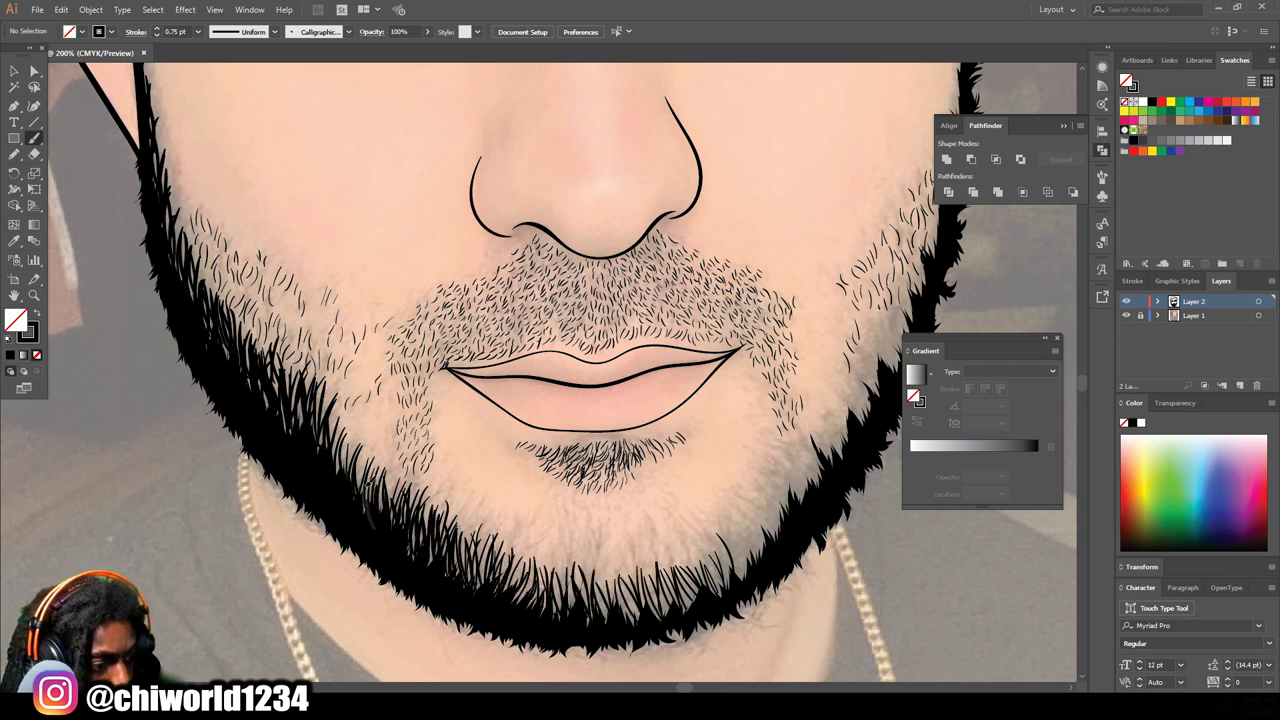
pyautogui.hscroll(3, 375, 460)
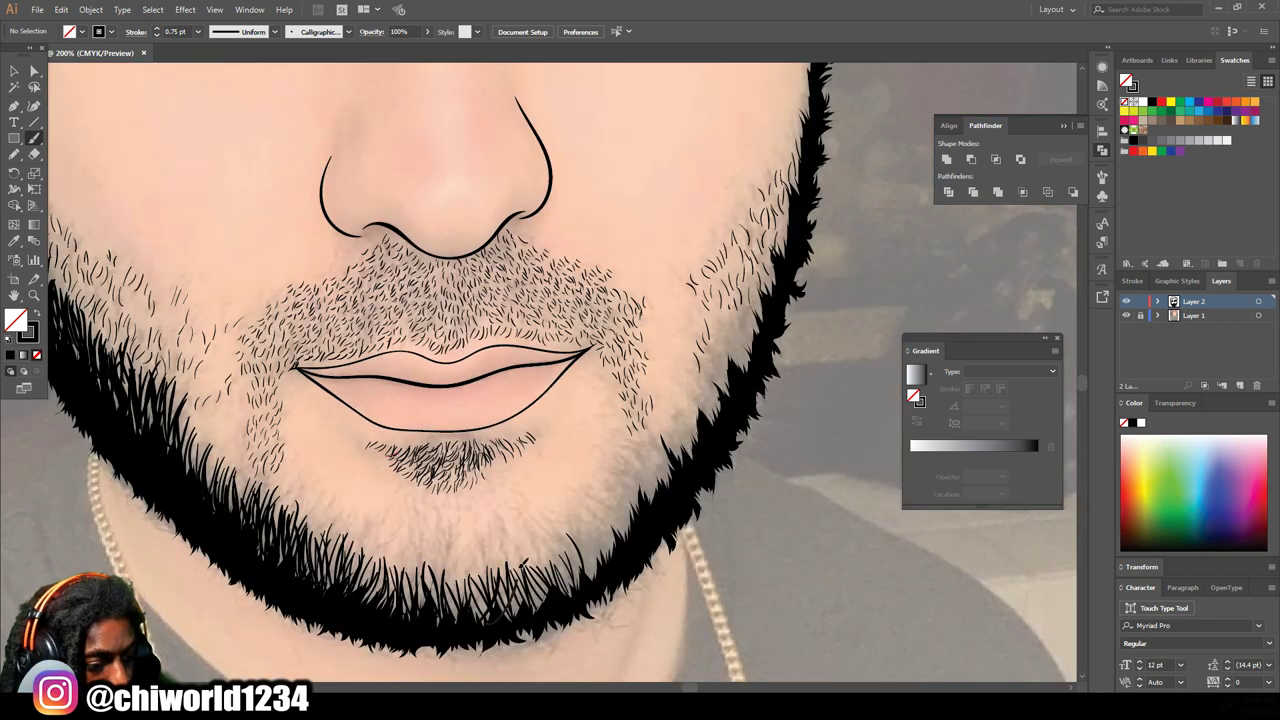
# Step: Brush 0.75 pt hair strokes along the beard's inner edge from the chin up the right jaw to the sideburn
pyautogui.moveTo(520, 604); pyautogui.dragTo(510, 564)
pyautogui.moveTo(572, 604); pyautogui.dragTo(556, 534)
pyautogui.moveTo(598, 574); pyautogui.dragTo(588, 528)
pyautogui.moveTo(610, 584)
pyautogui.mouseDown()
pyautogui.moveTo(600, 522)
pyautogui.moveTo(594, 546)
pyautogui.mouseUp()
pyautogui.moveTo(630, 558)
pyautogui.mouseDown()
pyautogui.moveTo(614, 502)
pyautogui.moveTo(622, 470)
pyautogui.mouseUp()
pyautogui.moveTo(652, 526); pyautogui.dragTo(648, 450)
pyautogui.moveTo(672, 490); pyautogui.dragTo(666, 434)
pyautogui.moveTo(698, 446); pyautogui.dragTo(690, 408)
pyautogui.moveTo(712, 432); pyautogui.dragTo(710, 380)
pyautogui.moveTo(730, 420); pyautogui.dragTo(718, 328)
pyautogui.moveTo(746, 380); pyautogui.dragTo(742, 308)
pyautogui.moveTo(764, 350)
pyautogui.mouseDown()
pyautogui.moveTo(756, 292)
pyautogui.moveTo(740, 312)
pyautogui.mouseUp()
pyautogui.moveTo(774, 334)
pyautogui.mouseDown()
pyautogui.moveTo(736, 311)
pyautogui.moveTo(765, 300)
pyautogui.moveTo(766, 256)
pyautogui.mouseUp()
pyautogui.moveTo(788, 300); pyautogui.dragTo(784, 200)
pyautogui.moveTo(806, 200); pyautogui.dragTo(800, 162)
# Step: Thicken the beard's inner edge across the chin and lower right jaw with more overlapping hair strokes
pyautogui.hotkey('ctrl', '-')
pyautogui.hotkey('ctrl', '-')
pyautogui.hotkey('ctrl', '=')
pyautogui.hotkey('ctrl', '=')
pyautogui.moveTo(456, 610); pyautogui.dragTo(454, 564)
pyautogui.moveTo(474, 610)
pyautogui.mouseDown()
pyautogui.moveTo(470, 562)
pyautogui.moveTo(504, 578)
pyautogui.mouseUp()
pyautogui.moveTo(526, 626)
pyautogui.mouseDown()
pyautogui.moveTo(546, 586)
pyautogui.moveTo(584, 580)
pyautogui.mouseUp()
pyautogui.moveTo(586, 626)
pyautogui.mouseDown()
pyautogui.moveTo(572, 582)
pyautogui.moveTo(616, 580)
pyautogui.mouseUp()
pyautogui.moveTo(594, 626)
pyautogui.mouseDown()
pyautogui.moveTo(610, 570)
pyautogui.moveTo(656, 556)
pyautogui.mouseUp()
pyautogui.moveTo(656, 604); pyautogui.dragTo(700, 542)
pyautogui.moveTo(702, 568); pyautogui.dragTo(719, 525)
pyautogui.moveTo(630, 612); pyautogui.dragTo(645, 563)
pyautogui.moveTo(613, 612); pyautogui.dragTo(622, 582)
pyautogui.moveTo(574, 628); pyautogui.dragTo(566, 576)
pyautogui.moveTo(540, 630)
pyautogui.mouseDown()
pyautogui.moveTo(532, 584)
pyautogui.moveTo(506, 610)
pyautogui.mouseUp()
pyautogui.moveTo(474, 606); pyautogui.dragTo(464, 578)
pyautogui.moveTo(624, 618); pyautogui.dragTo(609, 578)
# Step: Brush more hairs along the beard's inner edge from the chin's left side up the left jaw
pyautogui.moveTo(425, 589)
pyautogui.mouseDown()
pyautogui.moveTo(417, 551)
pyautogui.moveTo(389, 549)
pyautogui.mouseUp()
pyautogui.moveTo(369, 575); pyautogui.dragTo(353, 511)
pyautogui.moveTo(340, 539); pyautogui.dragTo(307, 465)
pyautogui.moveTo(293, 489); pyautogui.dragTo(281, 445)
pyautogui.moveTo(262, 467)
pyautogui.mouseDown()
pyautogui.moveTo(264, 415)
pyautogui.moveTo(236, 400)
pyautogui.mouseUp()
pyautogui.moveTo(194, 404); pyautogui.dragTo(176, 346)
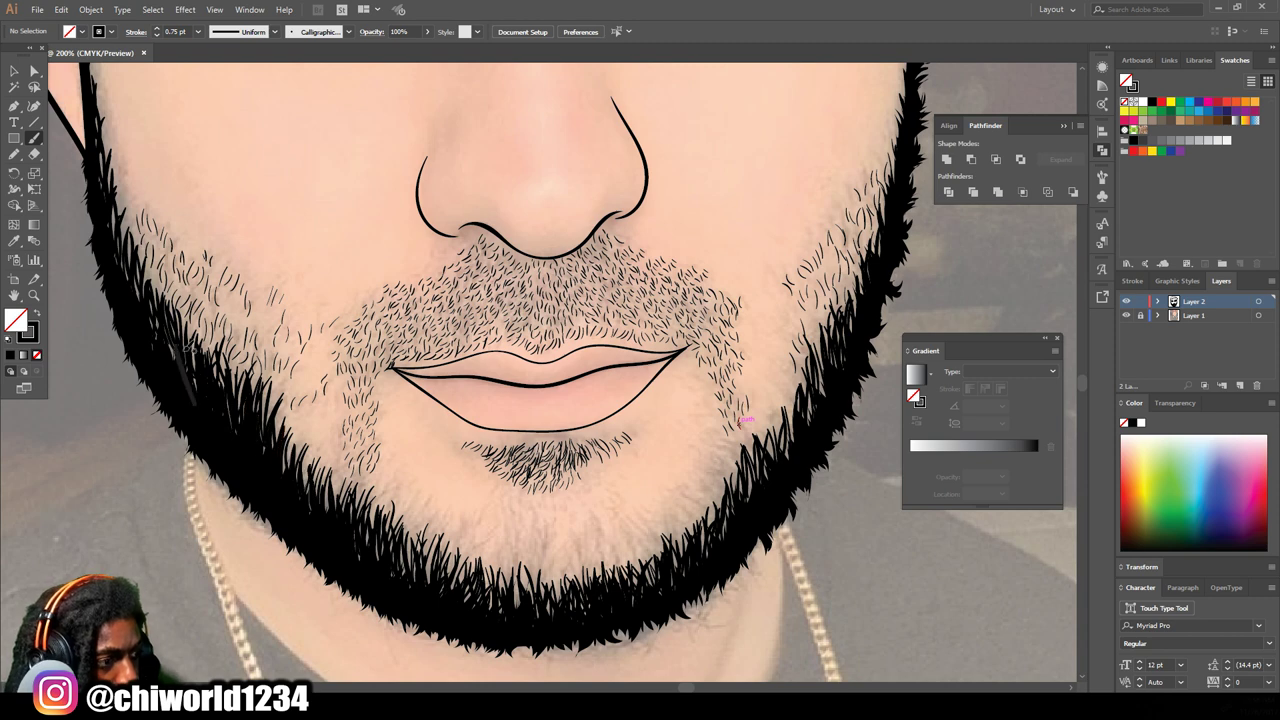
# Step: Add longer hair strokes to the beard's inner edge along the upper right jaw and cheek
pyautogui.hotkey('ctrl', '-')
pyautogui.scroll(3, 774, 518)
pyautogui.moveTo(768, 448); pyautogui.dragTo(789, 393)
pyautogui.moveTo(780, 432); pyautogui.dragTo(810, 318)
pyautogui.moveTo(812, 352); pyautogui.dragTo(818, 248)
# Step: Brush short curved hairs along the beard's outer edge, from the right jaw under the chin and up the left jaw
pyautogui.scroll(-3, 820, 392)
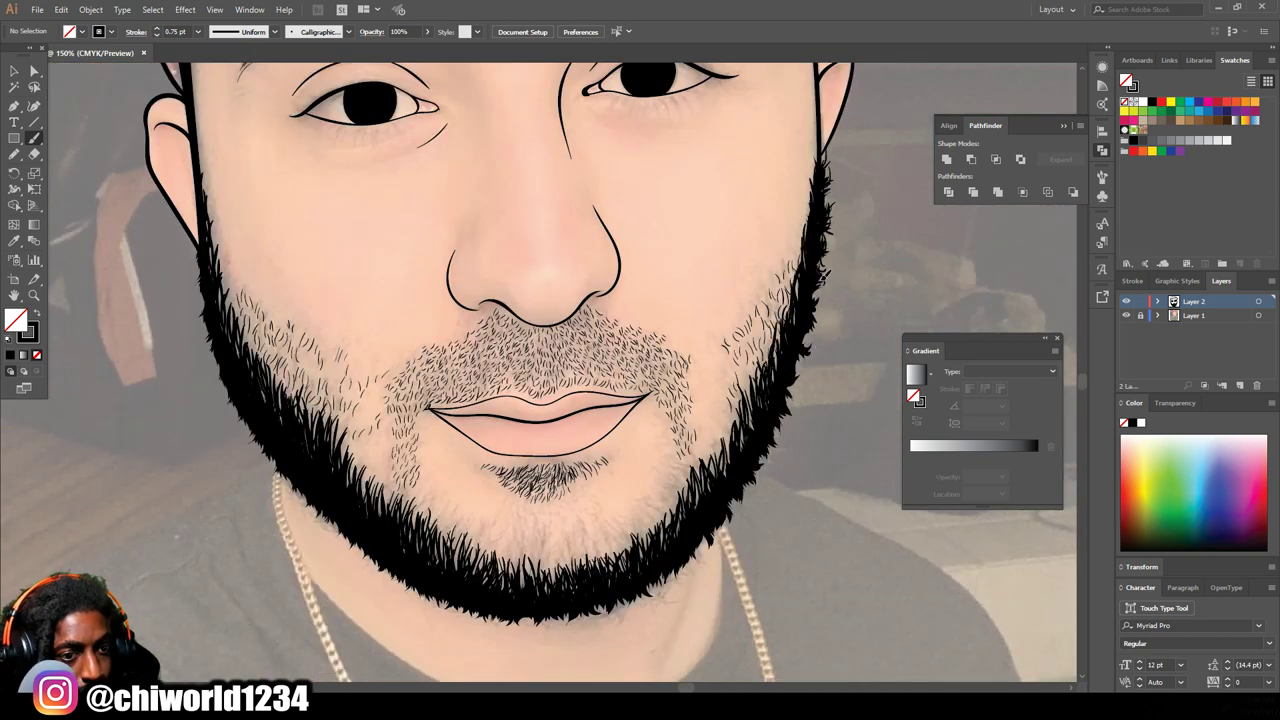
pyautogui.moveTo(718, 544); pyautogui.dragTo(704, 556)
pyautogui.moveTo(706, 545); pyautogui.dragTo(655, 597)
pyautogui.moveTo(662, 584); pyautogui.dragTo(640, 601)
pyautogui.moveTo(496, 612); pyautogui.dragTo(520, 626)
pyautogui.moveTo(472, 604); pyautogui.dragTo(492, 621)
pyautogui.moveTo(432, 593); pyautogui.dragTo(454, 610)
pyautogui.moveTo(304, 492); pyautogui.dragTo(318, 513)
pyautogui.moveTo(288, 482); pyautogui.dragTo(304, 508)
pyautogui.moveTo(260, 446); pyautogui.dragTo(276, 468)
pyautogui.moveTo(243, 418); pyautogui.dragTo(256, 435)
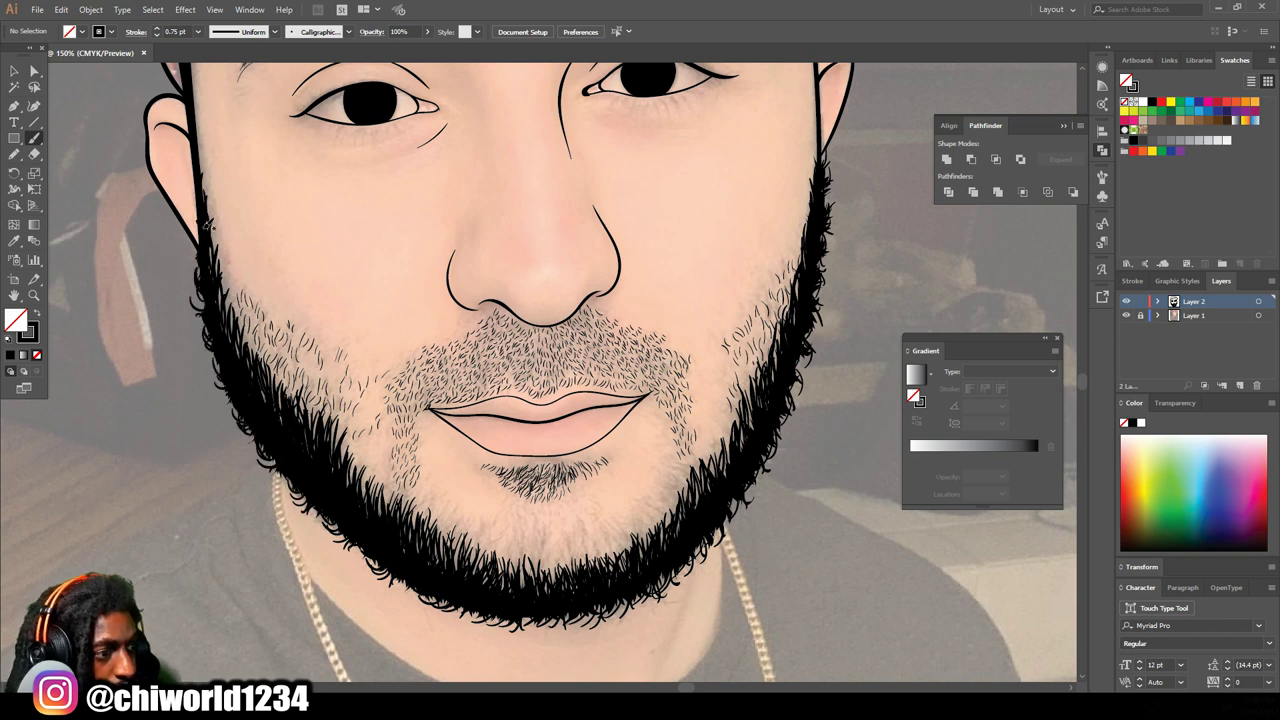
# Step: Save the drawing to the Desktop as an Adobe Illustrator file named uuuuu
pyautogui.hotkey('ctrl', '0')
pyautogui.click(37, 9)
pyautogui.click(60, 117)
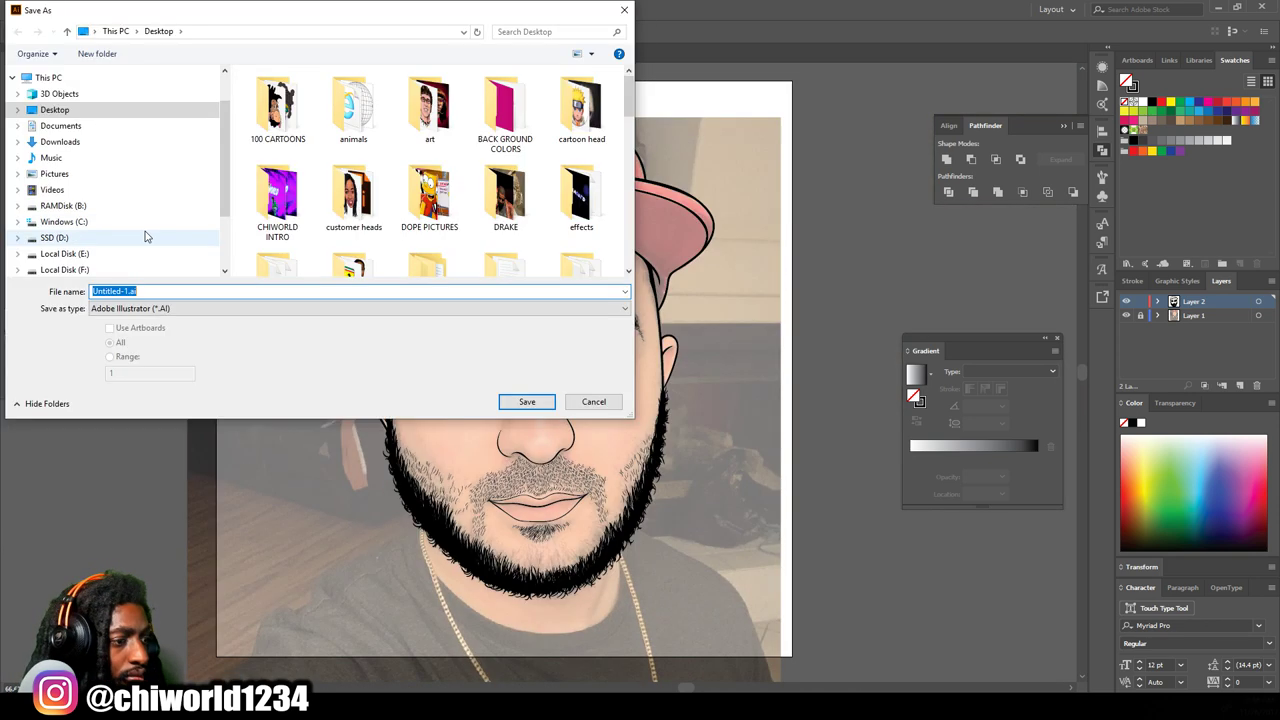
pyautogui.write('uuuuu')
pyautogui.click(527, 402)
pyautogui.click(206, 404)
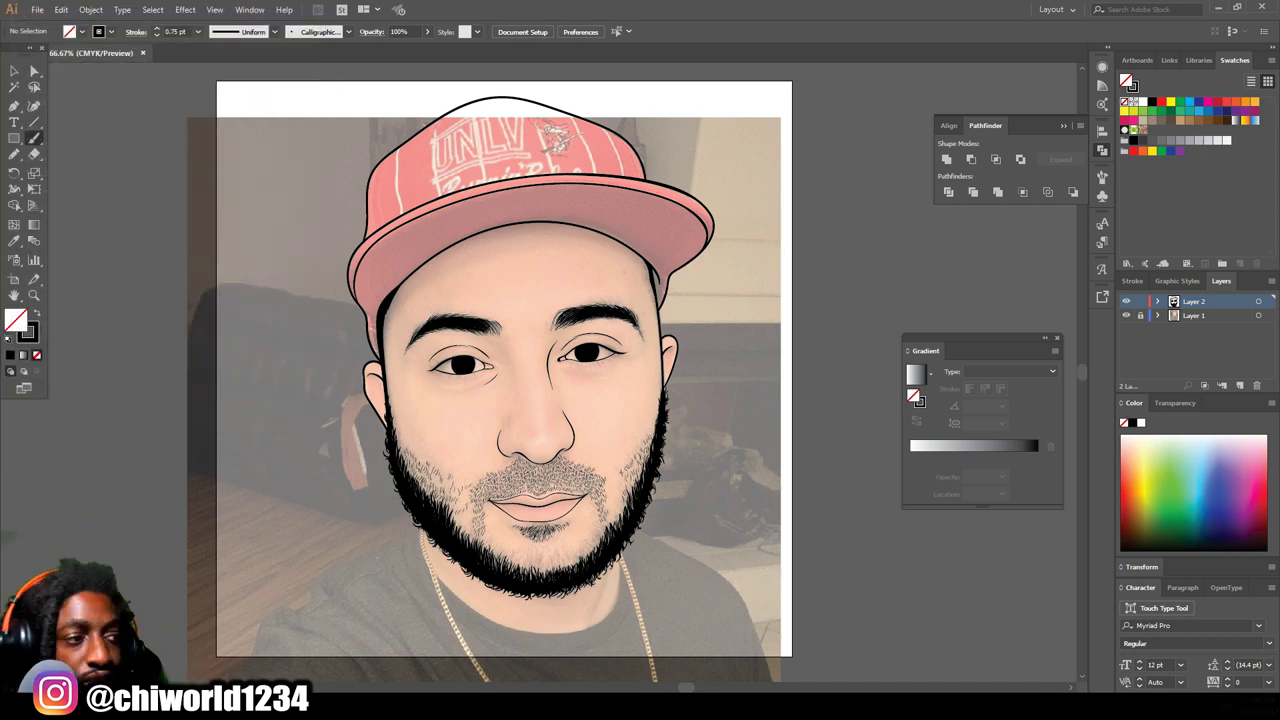
# Step: Set the brush stroke to 0.25 pt and add fine hairs along the beard's inner edge from the lower right jaw to mid-chin
pyautogui.click(197, 33)
pyautogui.click(212, 48)
pyautogui.scroll(3, 538, 558)
pyautogui.scroll(-1, 725, 480)
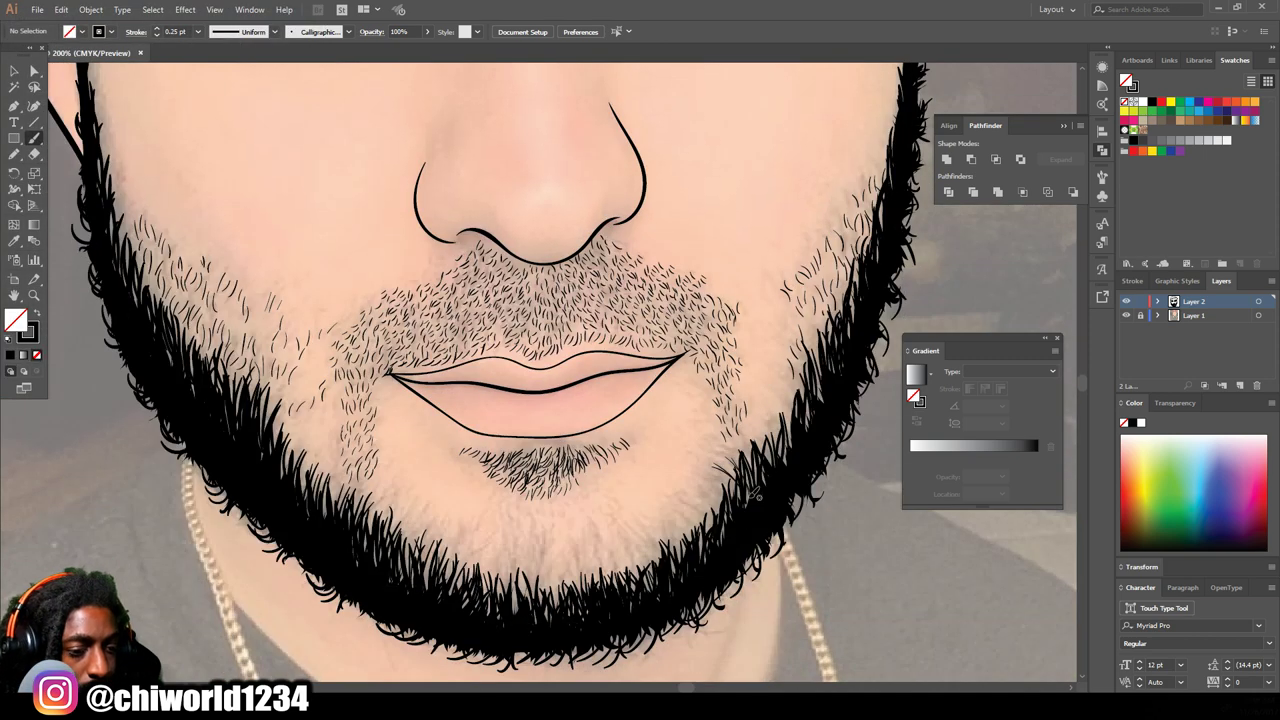
pyautogui.moveTo(726, 522); pyautogui.dragTo(690, 490)
pyautogui.moveTo(690, 540); pyautogui.dragTo(660, 521)
pyautogui.moveTo(655, 570)
pyautogui.mouseDown()
pyautogui.moveTo(640, 528)
pyautogui.moveTo(615, 535)
pyautogui.mouseUp()
pyautogui.moveTo(598, 600); pyautogui.dragTo(585, 538)
pyautogui.moveTo(565, 615); pyautogui.dragTo(550, 548)
pyautogui.moveTo(536, 620)
pyautogui.mouseDown()
pyautogui.moveTo(530, 550)
pyautogui.moveTo(508, 544)
pyautogui.moveTo(520, 542)
pyautogui.mouseUp()
# Step: Brush fine 0.25 pt hairs along the beard's inner edge from the chin's left side up the left jaw
pyautogui.moveTo(496, 580)
pyautogui.mouseDown()
pyautogui.moveTo(490, 542)
pyautogui.moveTo(474, 532)
pyautogui.mouseUp()
pyautogui.moveTo(462, 588)
pyautogui.mouseDown()
pyautogui.moveTo(455, 526)
pyautogui.moveTo(432, 520)
pyautogui.mouseUp()
pyautogui.moveTo(450, 558); pyautogui.dragTo(444, 526)
pyautogui.moveTo(424, 588); pyautogui.dragTo(404, 502)
pyautogui.moveTo(398, 546)
pyautogui.mouseDown()
pyautogui.moveTo(392, 494)
pyautogui.moveTo(372, 478)
pyautogui.mouseUp()
pyautogui.moveTo(394, 522); pyautogui.dragTo(378, 466)
pyautogui.moveTo(358, 506)
pyautogui.mouseDown()
pyautogui.moveTo(342, 458)
pyautogui.moveTo(326, 466)
pyautogui.mouseUp()
pyautogui.moveTo(322, 504); pyautogui.dragTo(296, 410)
pyautogui.moveTo(304, 460)
pyautogui.mouseDown()
pyautogui.moveTo(292, 398)
pyautogui.moveTo(272, 382)
pyautogui.mouseUp()
pyautogui.moveTo(282, 428)
pyautogui.mouseDown()
pyautogui.moveTo(266, 368)
pyautogui.moveTo(222, 344)
pyautogui.mouseUp()
pyautogui.moveTo(308, 478); pyautogui.dragTo(292, 448)
pyautogui.moveTo(320, 504); pyautogui.dragTo(304, 438)
pyautogui.moveTo(298, 464); pyautogui.dragTo(262, 362)
pyautogui.moveTo(276, 410); pyautogui.dragTo(236, 340)
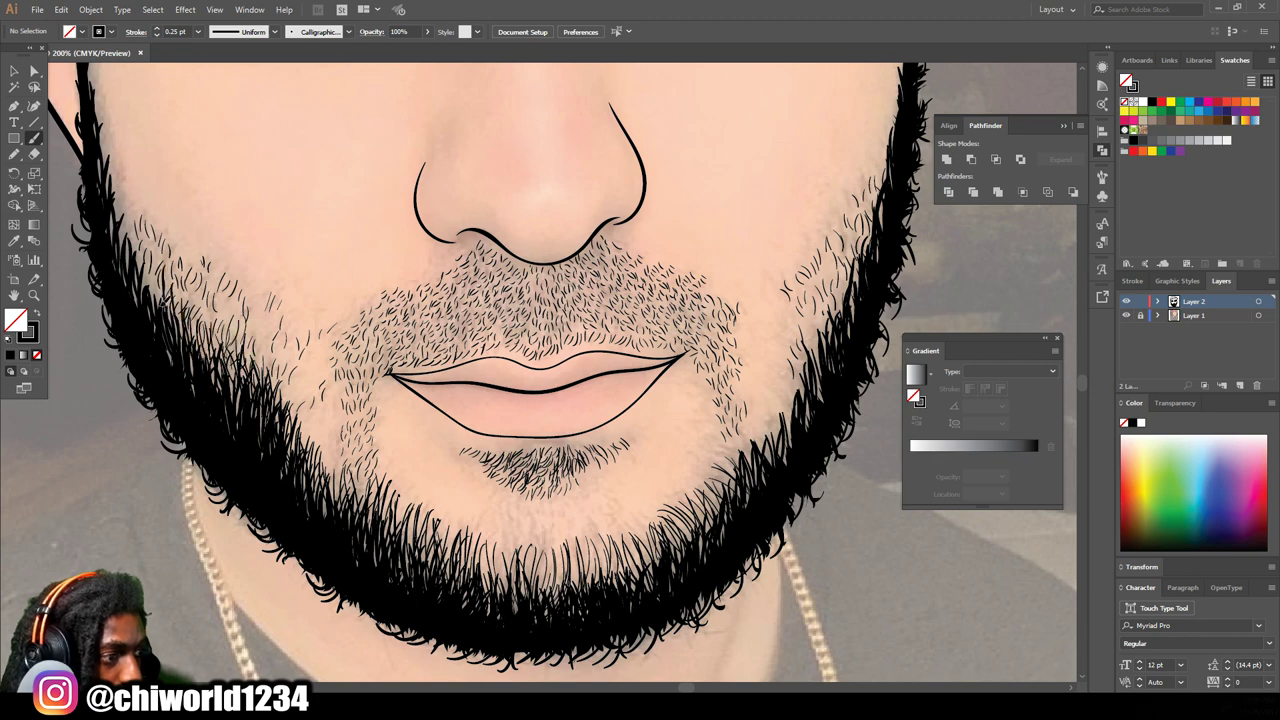
# Step: Hide the photo on Layer 1 to show only the line drawing
pyautogui.hotkey('ctrl', '-')
pyautogui.hotkey('ctrl', '-')
pyautogui.hotkey('ctrl', '-')
pyautogui.click(1126, 315)
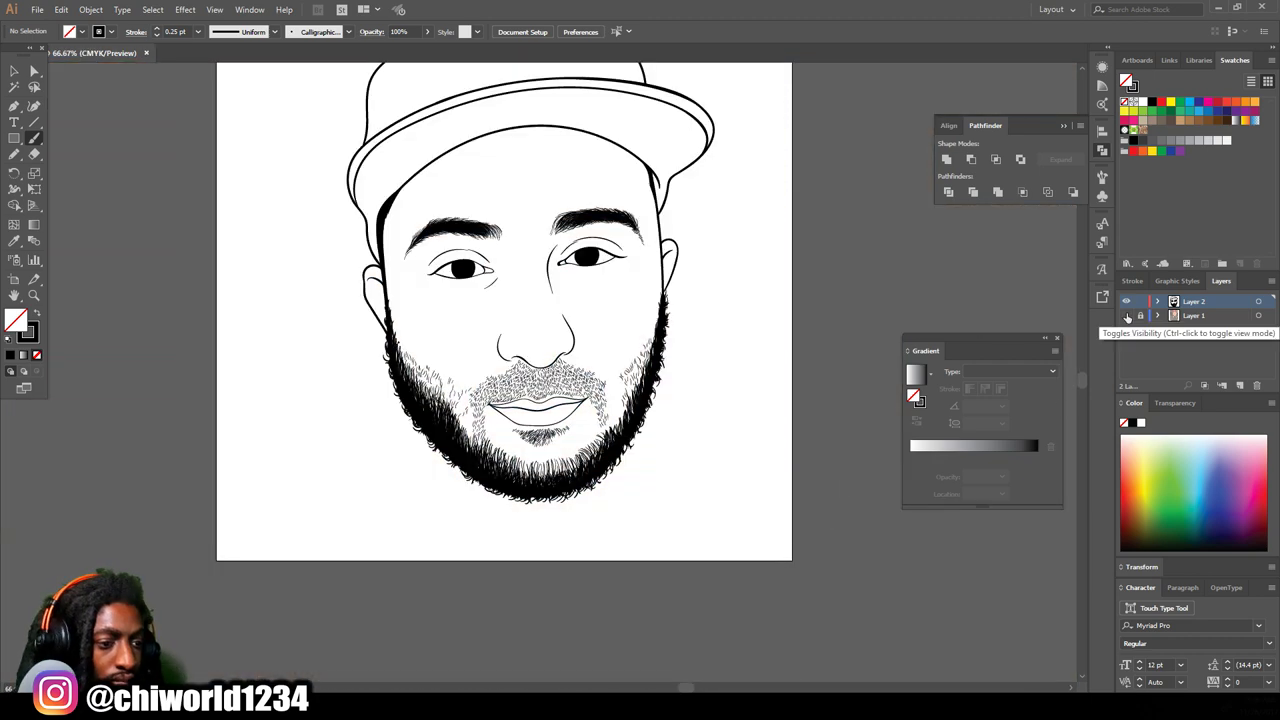
# Step: Brush fine 0.25 pt hairs along the right jaw's inner beard edge, from the chin up to the cheek
pyautogui.hotkey('ctrl', '+')
pyautogui.hotkey('ctrl', '+')
pyautogui.hotkey('ctrl', '+')
pyautogui.moveTo(640, 515); pyautogui.dragTo(616, 481)
pyautogui.moveTo(664, 500)
pyautogui.mouseDown()
pyautogui.moveTo(648, 457)
pyautogui.moveTo(665, 428)
pyautogui.mouseUp()
pyautogui.moveTo(690, 483)
pyautogui.mouseDown()
pyautogui.moveTo(674, 411)
pyautogui.moveTo(691, 353)
pyautogui.mouseUp()
pyautogui.moveTo(714, 403)
pyautogui.mouseDown()
pyautogui.moveTo(697, 341)
pyautogui.moveTo(716, 315)
pyautogui.mouseUp()
pyautogui.moveTo(752, 326)
pyautogui.mouseDown()
pyautogui.moveTo(735, 285)
pyautogui.moveTo(753, 246)
pyautogui.mouseUp()
pyautogui.moveTo(665, 511); pyautogui.dragTo(647, 473)
pyautogui.moveTo(661, 500)
pyautogui.mouseDown()
pyautogui.moveTo(649, 463)
pyautogui.moveTo(645, 473)
pyautogui.mouseUp()
pyautogui.moveTo(692, 431); pyautogui.dragTo(675, 397)
pyautogui.moveTo(695, 419)
pyautogui.mouseDown()
pyautogui.moveTo(687, 369)
pyautogui.moveTo(725, 329)
pyautogui.mouseUp()
pyautogui.moveTo(744, 363)
pyautogui.mouseDown()
pyautogui.moveTo(729, 313)
pyautogui.moveTo(743, 305)
pyautogui.mouseUp()
pyautogui.moveTo(767, 312); pyautogui.dragTo(749, 243)
pyautogui.moveTo(764, 310); pyautogui.dragTo(744, 274)
# Step: Add fine hairs where the beard meets the stubble below the left mouth corner
pyautogui.hotkey('ctrl', '-')
pyautogui.hscroll(-3, 680, 600)
pyautogui.hotkey('ctrl', '=')
pyautogui.moveTo(434, 562); pyautogui.dragTo(449, 508)
pyautogui.moveTo(426, 557)
pyautogui.mouseDown()
pyautogui.moveTo(445, 497)
pyautogui.moveTo(428, 495)
pyautogui.mouseUp()
pyautogui.moveTo(460, 545); pyautogui.dragTo(445, 498)
pyautogui.moveTo(430, 558); pyautogui.dragTo(420, 514)
pyautogui.moveTo(414, 565); pyautogui.dragTo(405, 515)
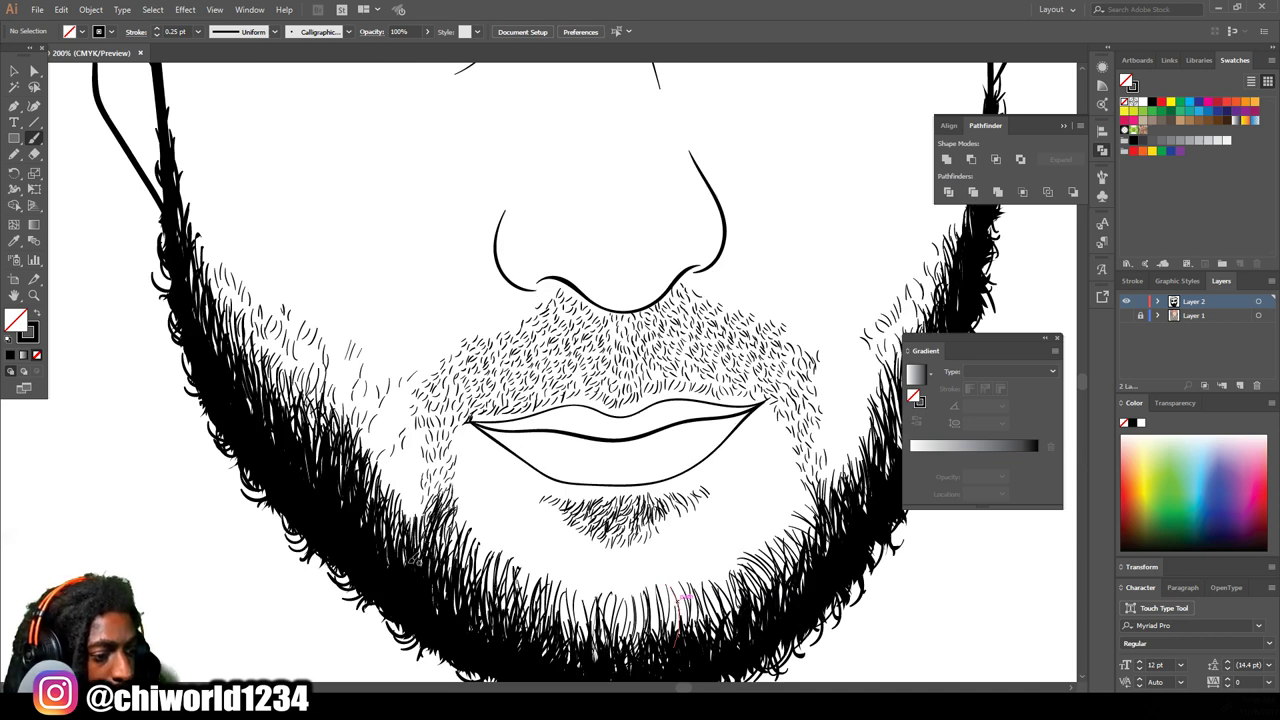
# Step: Fill out the left jaw's inner beard edge with fine hair strokes up toward the sideburn
pyautogui.moveTo(343, 484)
pyautogui.mouseDown()
pyautogui.moveTo(330, 410)
pyautogui.moveTo(298, 394)
pyautogui.mouseUp()
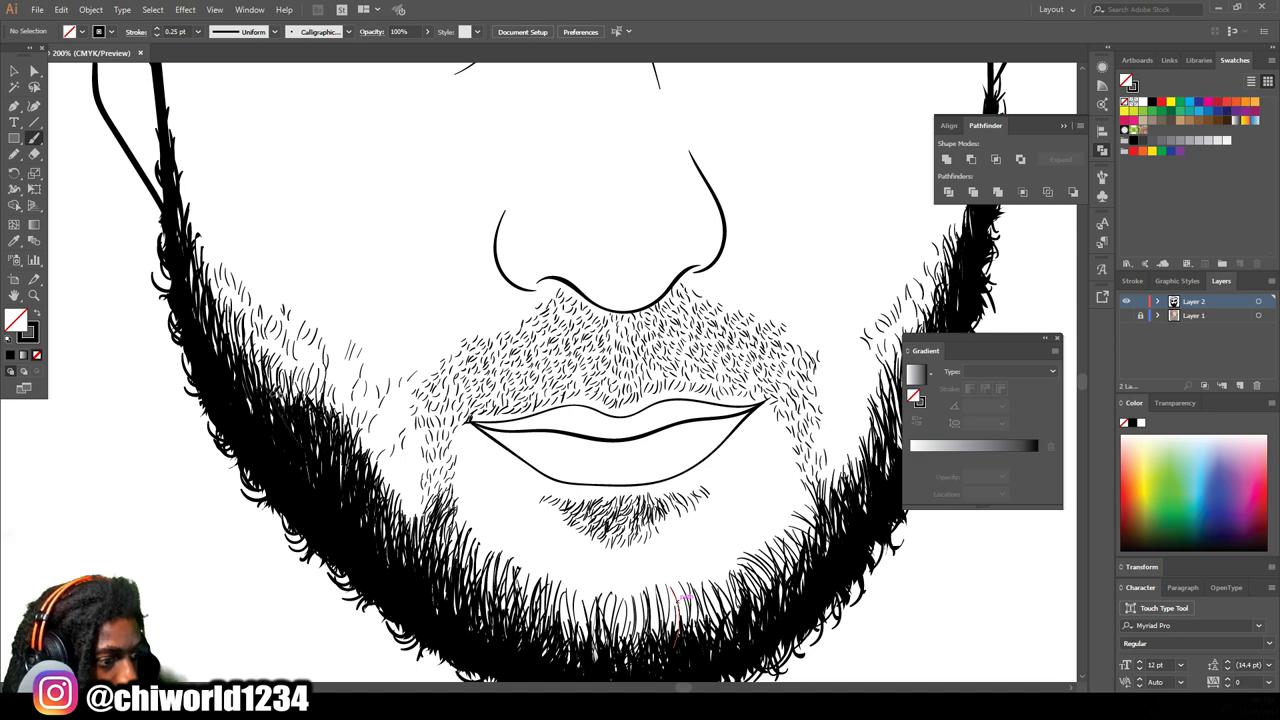
pyautogui.moveTo(300, 446); pyautogui.dragTo(268, 386)
pyautogui.moveTo(285, 421); pyautogui.dragTo(266, 350)
pyautogui.moveTo(202, 302); pyautogui.dragTo(190, 256)
pyautogui.moveTo(256, 412); pyautogui.dragTo(232, 366)
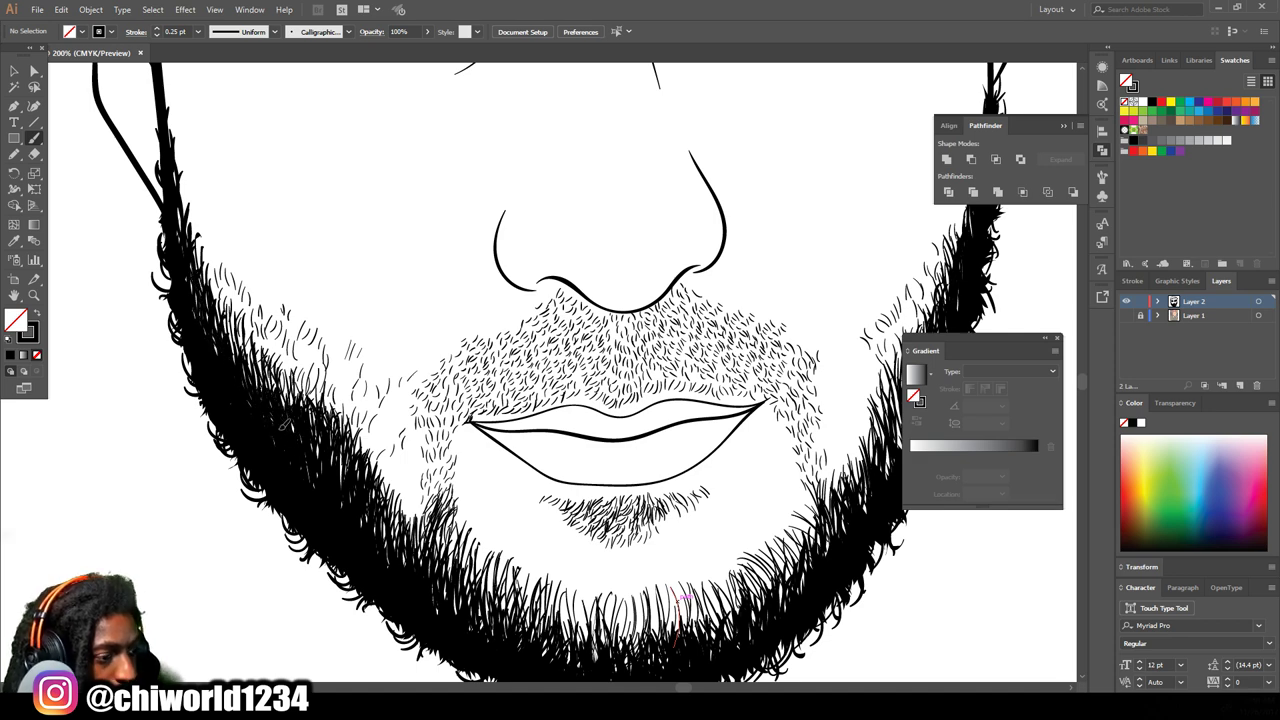
# Step: Brush short 0.25 pt hairs into the moustache and the hair patch below the lower lip
pyautogui.scroll(-3, 680, 560)
pyautogui.scroll(5, 692, 530)
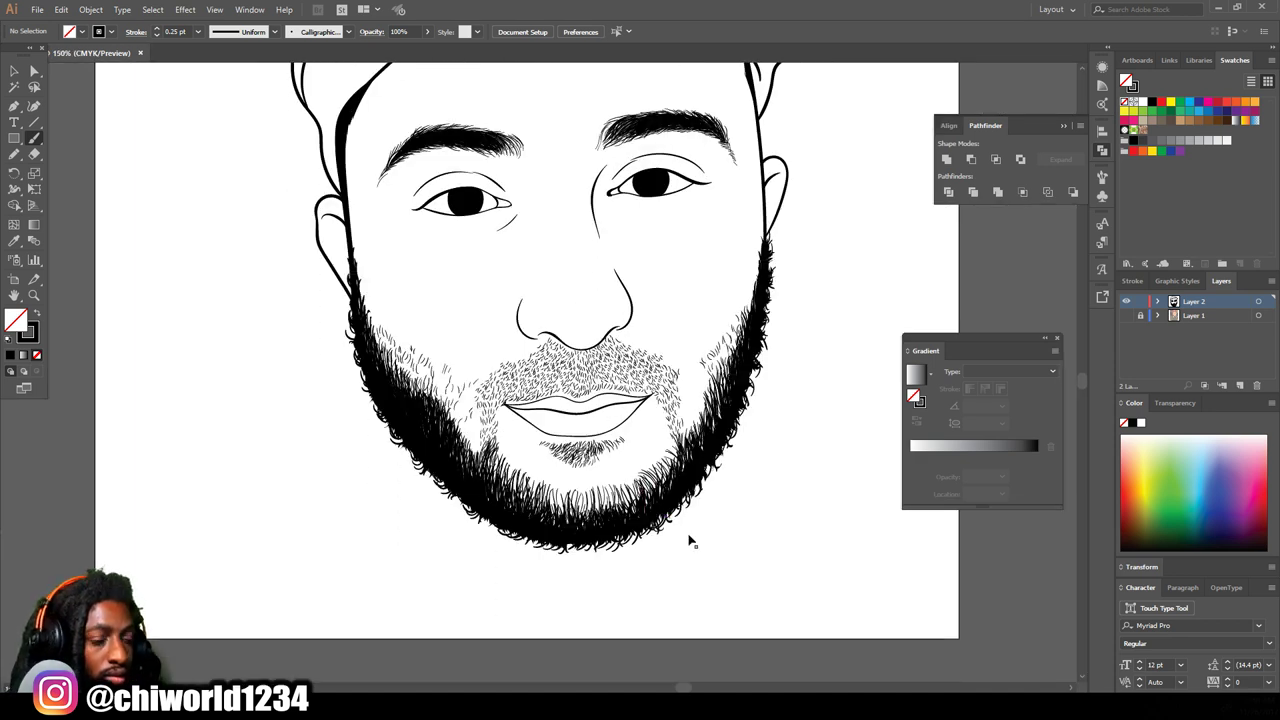
pyautogui.scroll(-2, 690, 522)
pyautogui.moveTo(560, 409); pyautogui.dragTo(584, 432)
pyautogui.moveTo(546, 409)
pyautogui.mouseDown()
pyautogui.moveTo(566, 434)
pyautogui.moveTo(540, 435)
pyautogui.mouseUp()
pyautogui.moveTo(512, 408)
pyautogui.mouseDown()
pyautogui.moveTo(504, 432)
pyautogui.moveTo(480, 434)
pyautogui.mouseUp()
pyautogui.moveTo(483, 408)
pyautogui.mouseDown()
pyautogui.moveTo(460, 432)
pyautogui.moveTo(436, 422)
pyautogui.mouseUp()
pyautogui.moveTo(440, 407); pyautogui.dragTo(420, 412)
pyautogui.moveTo(546, 438); pyautogui.dragTo(540, 414)
pyautogui.moveTo(500, 458); pyautogui.dragTo(488, 432)
pyautogui.moveTo(470, 468)
pyautogui.mouseDown()
pyautogui.moveTo(455, 434)
pyautogui.moveTo(415, 432)
pyautogui.mouseUp()
pyautogui.moveTo(430, 448); pyautogui.dragTo(392, 420)
pyautogui.moveTo(452, 440)
pyautogui.mouseDown()
pyautogui.moveTo(430, 414)
pyautogui.moveTo(409, 441)
pyautogui.mouseUp()
pyautogui.moveTo(408, 423); pyautogui.dragTo(379, 441)
pyautogui.moveTo(380, 436); pyautogui.dragTo(335, 419)
# Step: Review the moustache, beard and full face drawing close up and from a distance
pyautogui.hotkey('ctrl', '-')
pyautogui.hotkey('ctrl', '-')
pyautogui.hotkey('ctrl', '-')
pyautogui.hotkey('ctrl', '-')
pyautogui.scroll(3, 503, 540)
pyautogui.hotkey('ctrl', '+')
pyautogui.hotkey('ctrl', '+')
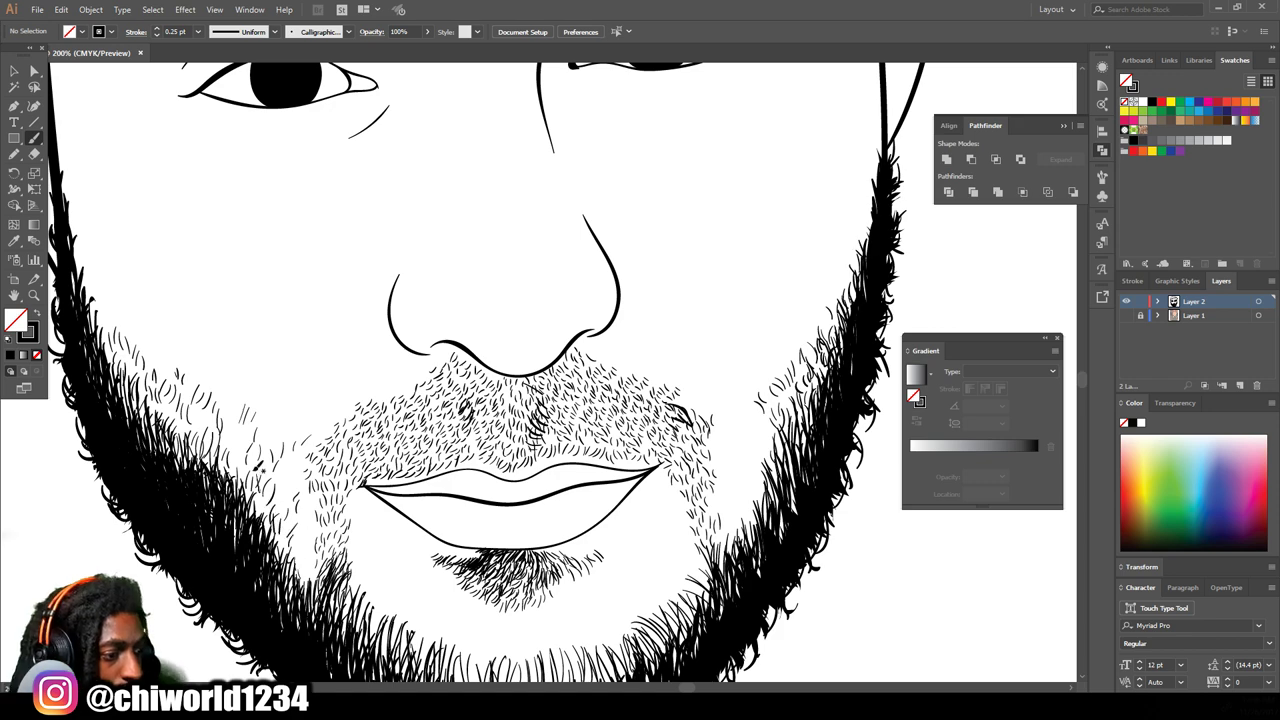
pyautogui.hotkey('ctrl', '-')
pyautogui.hotkey('ctrl', '-')
pyautogui.hotkey('ctrl', '-')
pyautogui.hotkey('ctrl', '-')
pyautogui.hotkey('ctrl', '+')
pyautogui.hotkey('ctrl', '+')
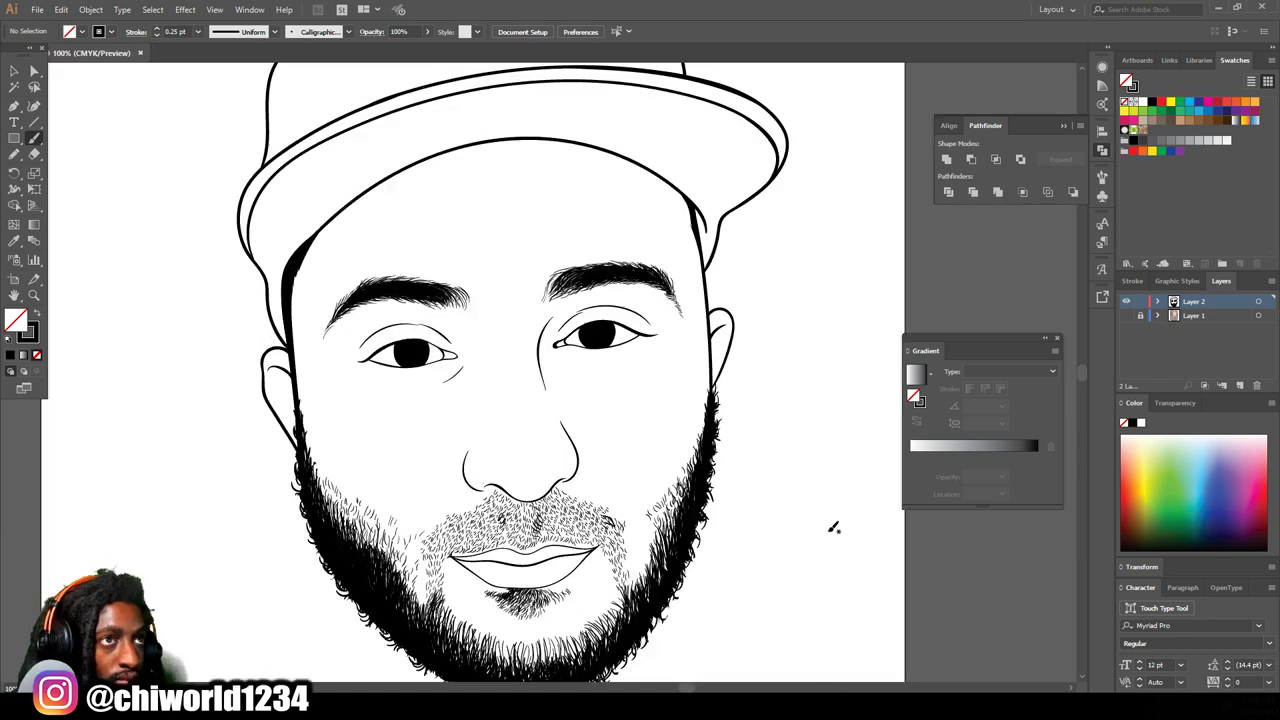
# Step: Show the reference photo and brush fine 0.25 pt hairs along the edges of the left eyebrow
pyautogui.click(1125, 316)
pyautogui.hotkey('ctrl', '+')
pyautogui.hotkey('ctrl', '+')
pyautogui.hotkey('ctrl', '+')
pyautogui.hotkey('ctrl', '+')
pyautogui.hscroll(-5, 729, 467)
pyautogui.hotkey('ctrl', '+')
pyautogui.hscroll(-3, 729, 467)
pyautogui.scroll(1, 729, 467)
pyautogui.moveTo(352, 348); pyautogui.dragTo(560, 242)
pyautogui.moveTo(399, 325); pyautogui.dragTo(548, 246)
pyautogui.moveTo(320, 342)
pyautogui.mouseDown()
pyautogui.moveTo(432, 302)
pyautogui.moveTo(476, 267)
pyautogui.mouseUp()
pyautogui.moveTo(341, 301)
pyautogui.mouseDown()
pyautogui.moveTo(450, 285)
pyautogui.moveTo(503, 248)
pyautogui.mouseUp()
pyautogui.moveTo(790, 261); pyautogui.dragTo(584, 238)
pyautogui.moveTo(388, 291)
pyautogui.mouseDown()
pyautogui.moveTo(594, 226)
pyautogui.moveTo(776, 245)
pyautogui.mouseUp()
pyautogui.moveTo(724, 248); pyautogui.dragTo(816, 277)
pyautogui.moveTo(678, 222); pyautogui.dragTo(778, 266)
# Step: Brush fine hairs along the edges of the right eyebrow and hide the reference photo
pyautogui.hotkey('ctrl', '-')
pyautogui.hscroll(10, 690, 440)
pyautogui.moveTo(526, 249)
pyautogui.mouseDown()
pyautogui.moveTo(626, 196)
pyautogui.moveTo(823, 239)
pyautogui.mouseUp()
pyautogui.moveTo(632, 196); pyautogui.dragTo(850, 244)
pyautogui.moveTo(653, 197); pyautogui.dragTo(793, 235)
pyautogui.hotkey('ctrl', '-')
pyautogui.hotkey('ctrl', '-')
pyautogui.hotkey('ctrl', '-')
pyautogui.hotkey('ctrl', '-')
pyautogui.click(1126, 317)
pyautogui.hotkey('ctrl', '-')
pyautogui.hotkey('ctrl', '-')
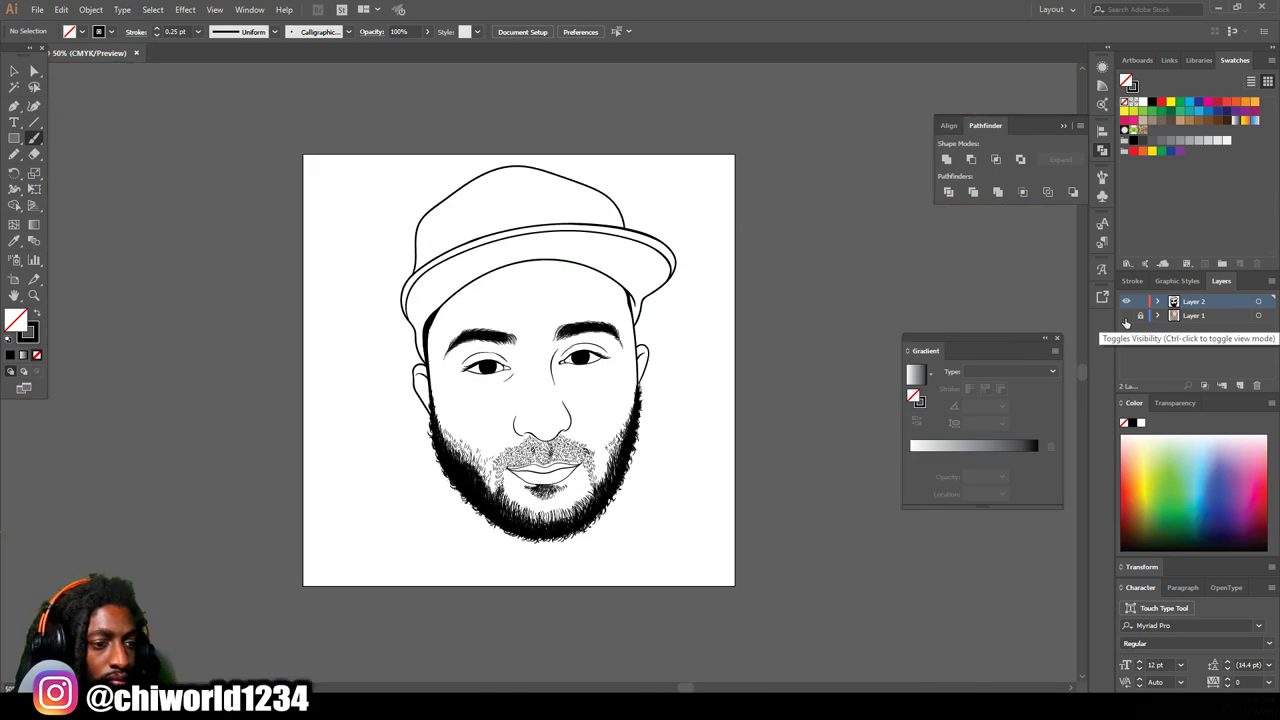
# Step: Show the reference photo and draw two thin crease lines below the left eye
pyautogui.hotkey('ctrl', '+')
pyautogui.hotkey('ctrl', '+')
pyautogui.hotkey('ctrl', '+')
pyautogui.hotkey('ctrl', '+')
pyautogui.hotkey('ctrl', '+')
pyautogui.click(1126, 316)
pyautogui.hscroll(-1, 819, 378)
pyautogui.moveTo(551, 445)
pyautogui.mouseDown()
pyautogui.moveTo(574, 364)
pyautogui.moveTo(565, 320)
pyautogui.mouseUp()
pyautogui.hotkey('ctrl', '+')
pyautogui.hscroll(-1, 478, 354)
pyautogui.hotkey('ctrl', '+')
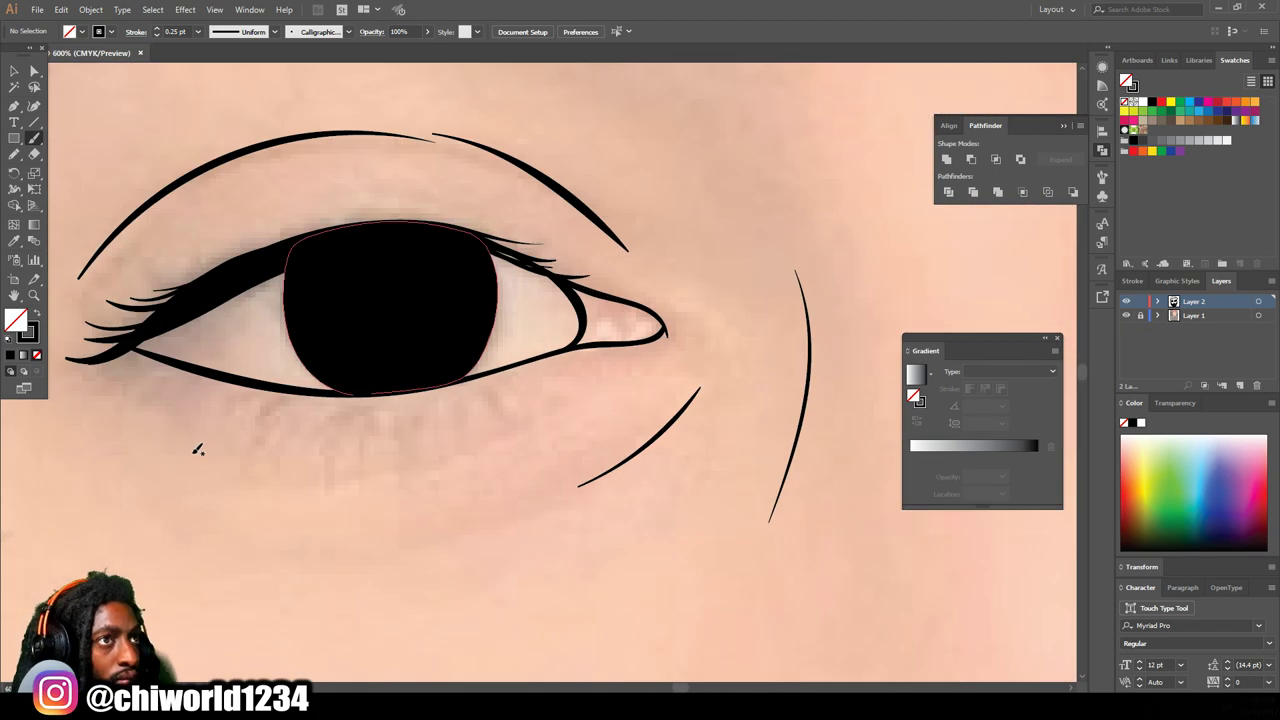
pyautogui.moveTo(327, 486); pyautogui.dragTo(480, 456)
pyautogui.moveTo(222, 535)
pyautogui.mouseDown()
pyautogui.moveTo(495, 514)
pyautogui.moveTo(529, 497)
pyautogui.mouseUp()
pyautogui.hotkey('ctrl', '-')
pyautogui.hotkey('ctrl', '-')
pyautogui.hscroll(3, 811, 531)
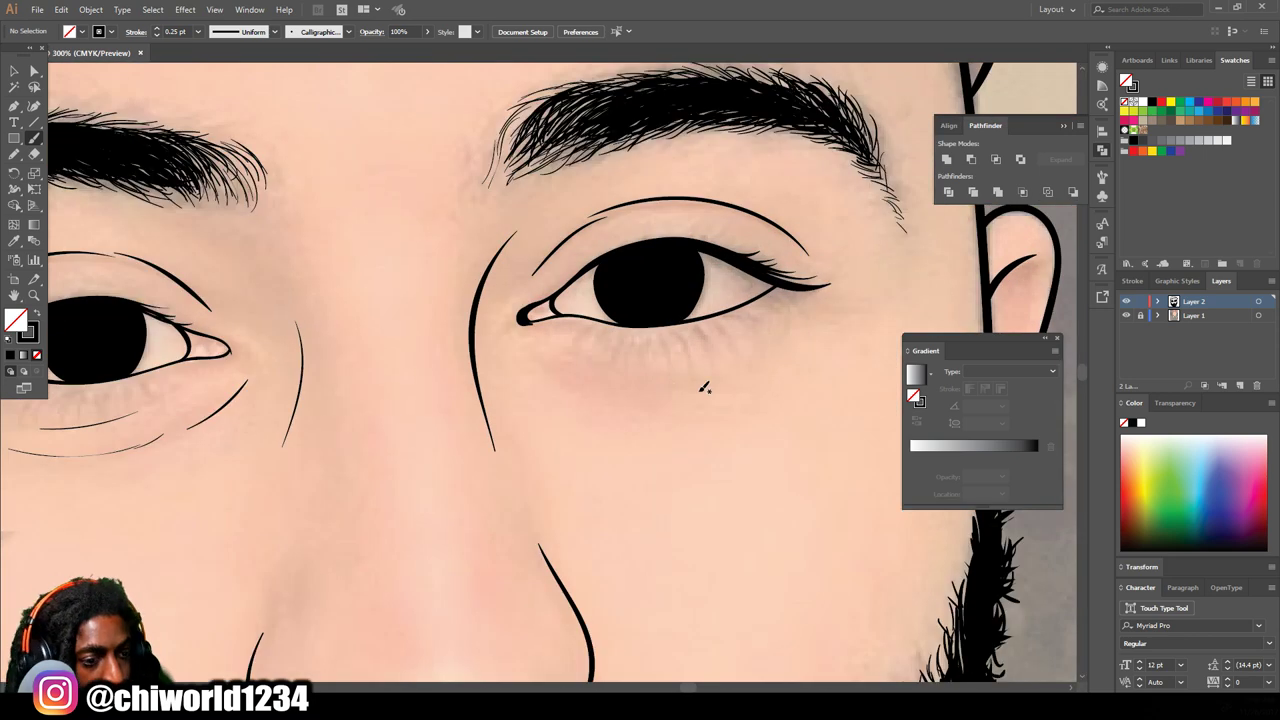
# Step: Draw a thin curved crease below the right eye and hide the reference photo
pyautogui.moveTo(699, 392); pyautogui.dragTo(553, 351)
pyautogui.hotkey('ctrl', '-')
pyautogui.hotkey('ctrl', '-')
pyautogui.hotkey('ctrl', '-')
pyautogui.hotkey('ctrl', '-')
pyautogui.hotkey('ctrl', '-')
pyautogui.click(1126, 315)
pyautogui.hotkey('ctrl', '+')
pyautogui.hotkey('ctrl', '+')
pyautogui.hotkey('ctrl', '+')
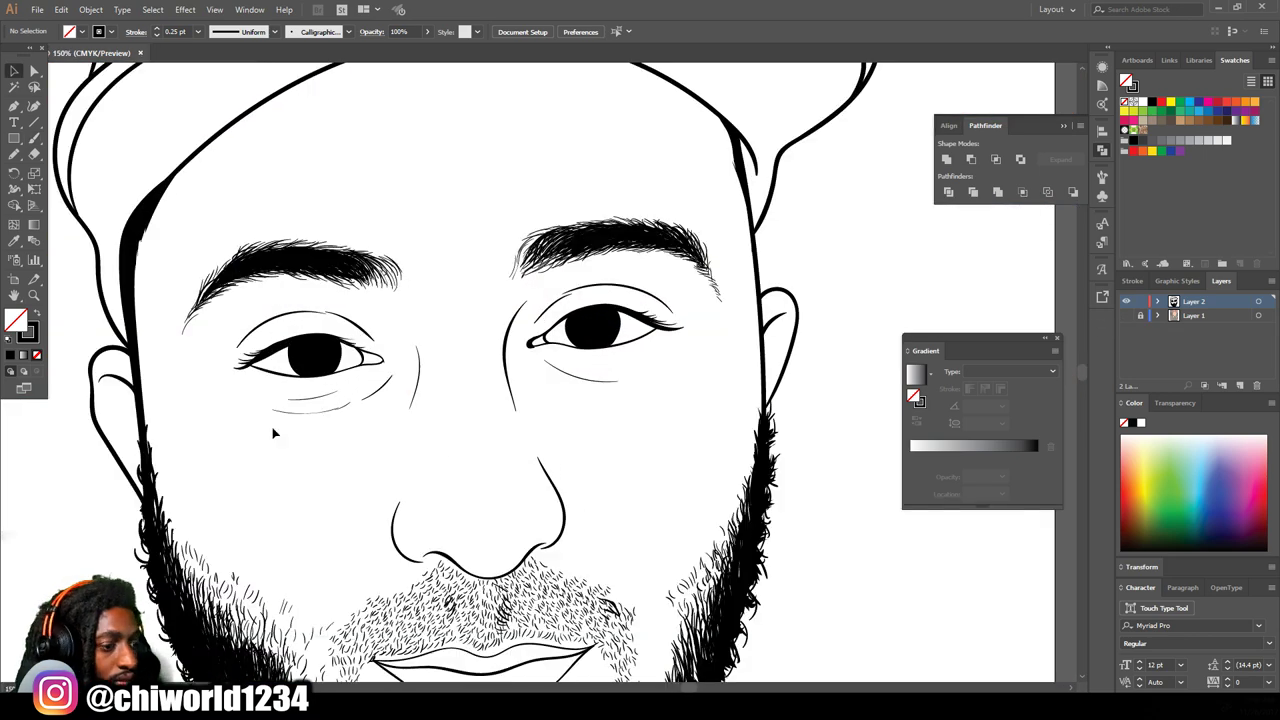
pyautogui.hotkey('ctrl', '-')
pyautogui.hotkey('ctrl', '-')
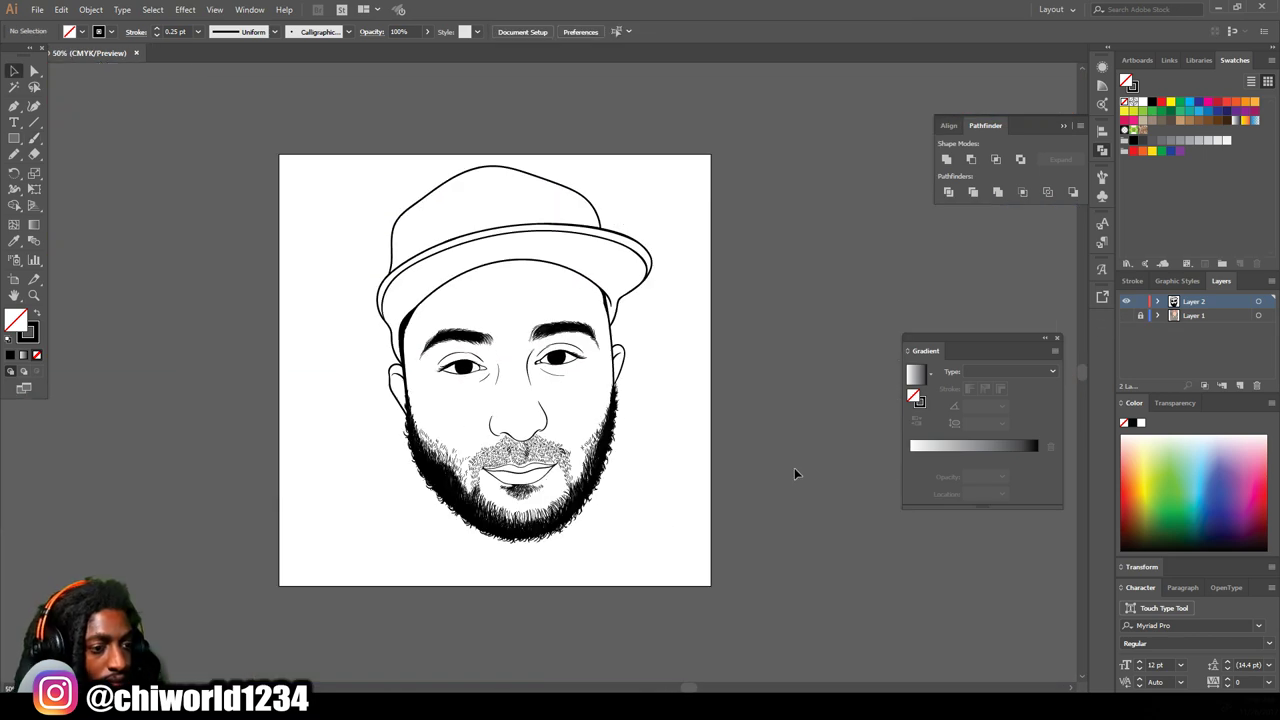
# Step: Show the reference photo and brush short 0.75 pt hairs up the left sideburn to the cap
pyautogui.click(1126, 315)
pyautogui.hotkey('ctrl', '+')
pyautogui.hotkey('ctrl', '+')
pyautogui.hotkey('ctrl', '+')
pyautogui.press('b')
pyautogui.moveTo(371, 612); pyautogui.dragTo(382, 584)
pyautogui.moveTo(370, 575); pyautogui.dragTo(378, 508)
pyautogui.moveTo(363, 515); pyautogui.dragTo(368, 452)
pyautogui.moveTo(354, 404); pyautogui.dragTo(365, 354)
pyautogui.moveTo(353, 350); pyautogui.dragTo(388, 265)
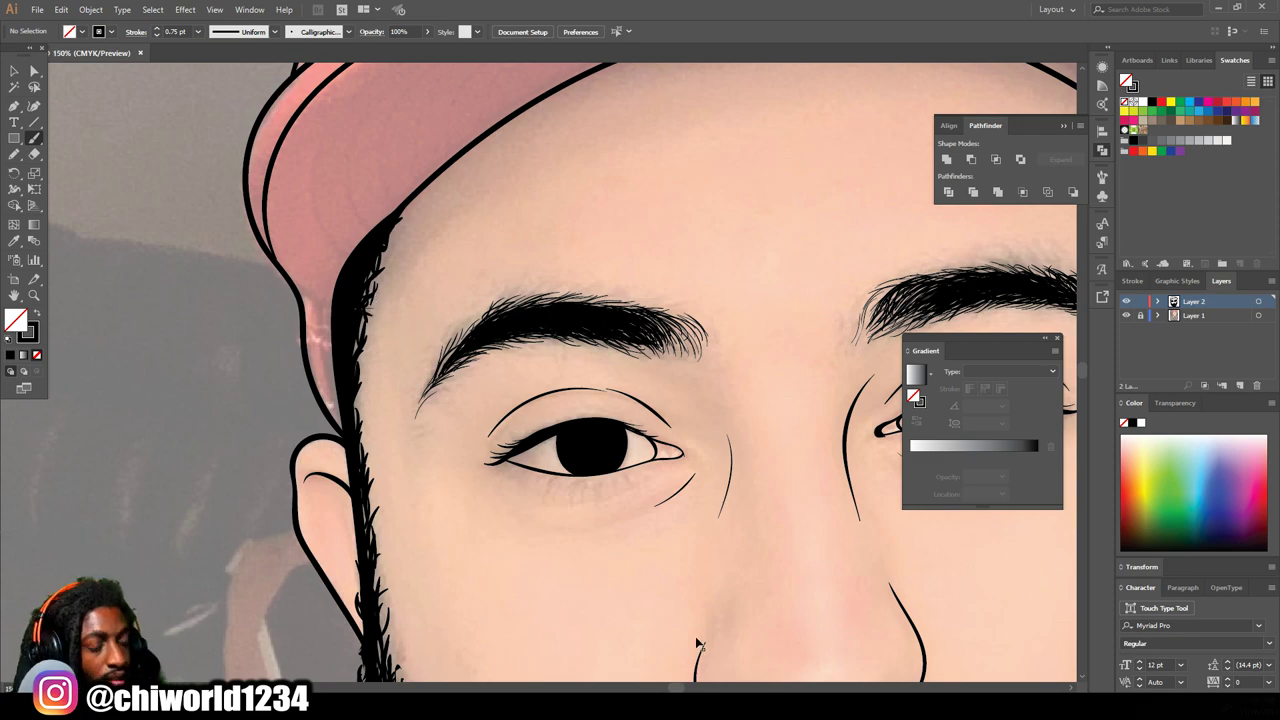
# Step: Brush short 0.75 pt hairs along the right hairline under the cap and hide the reference photo
pyautogui.hscroll(12, 692, 673)
pyautogui.scroll(2, 717, 554)
pyautogui.moveTo(552, 304); pyautogui.dragTo(541, 277)
pyautogui.moveTo(554, 298); pyautogui.dragTo(530, 216)
pyautogui.moveTo(545, 250); pyautogui.dragTo(527, 214)
pyautogui.hotkey('ctrl', '-')
pyautogui.hotkey('ctrl', '-')
pyautogui.hotkey('ctrl', '-')
pyautogui.hotkey('ctrl', '-')
pyautogui.click(1126, 316)
pyautogui.hotkey('ctrl', '-')
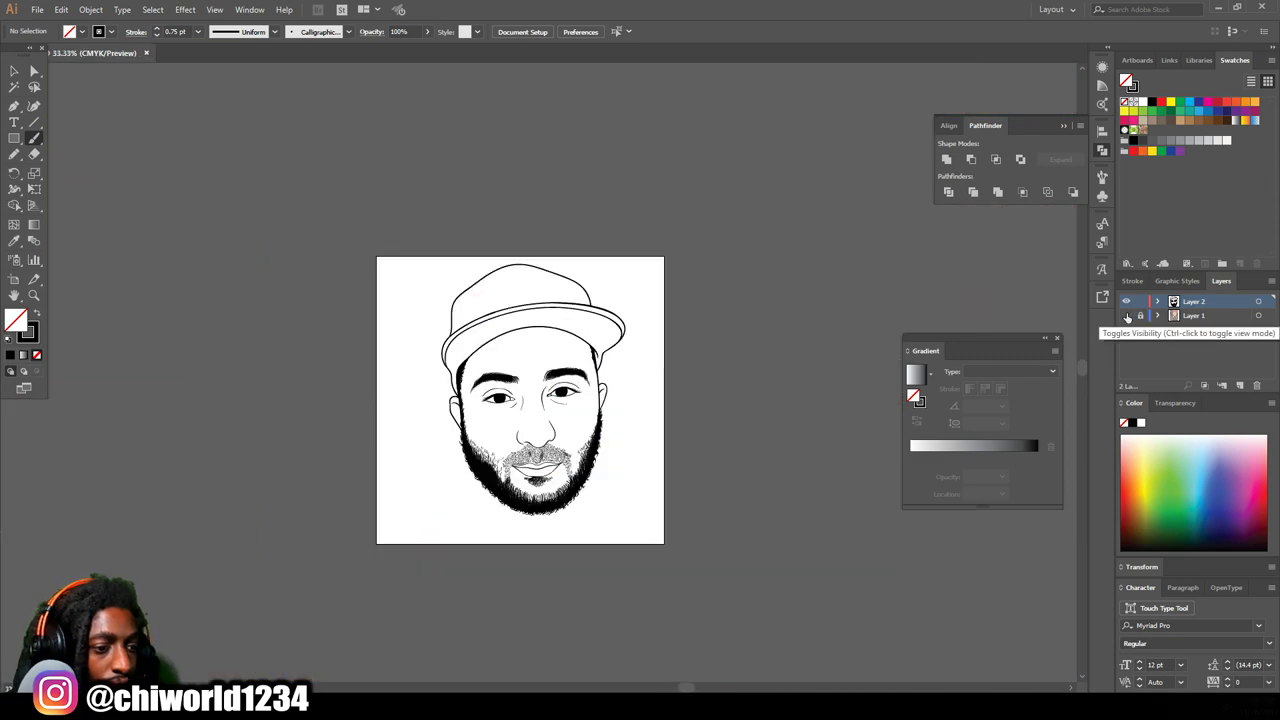
# Step: Show the reference photo, draw 0.25 pt lower lashes along the left eye, and hide the photo
pyautogui.click(1126, 316)
pyautogui.hotkey('ctrl', '=')
pyautogui.hotkey('ctrl', '=')
pyautogui.hotkey('ctrl', '=')
pyautogui.hotkey('ctrl', '=')
pyautogui.hotkey('ctrl', '=')
pyautogui.hotkey('ctrl', '=')
pyautogui.hotkey('ctrl', '=')
pyautogui.hscroll(-8, 586, 497)
pyautogui.scroll(2, 586, 497)
pyautogui.click(198, 31)
pyautogui.click(214, 42)
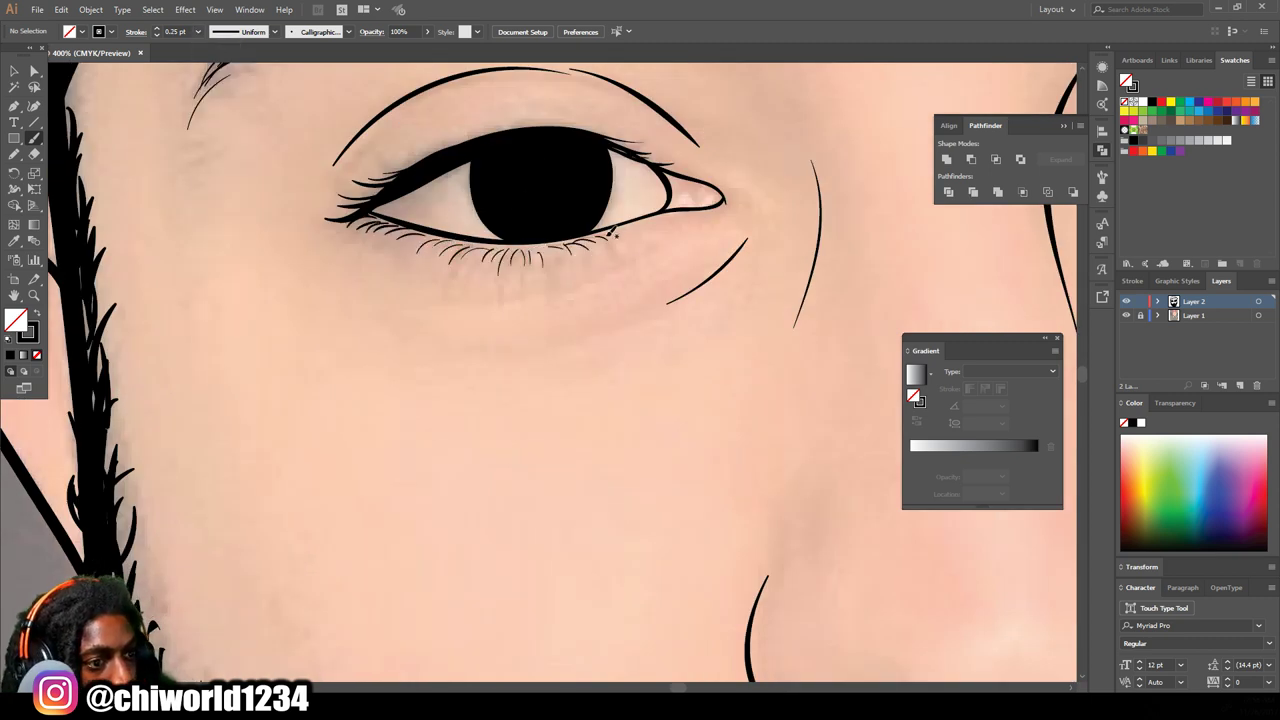
pyautogui.hotkey('ctrl', '-')
pyautogui.hotkey('ctrl', '-')
pyautogui.hotkey('ctrl', '-')
pyautogui.hotkey('ctrl', '-')
pyautogui.hscroll(2, 712, 537)
pyautogui.click(1126, 316)
pyautogui.hotkey('ctrl', '-')
pyautogui.hotkey('ctrl', '-')
# Step: Show the reference photo, draw fine lower lashes along the right eye, and hide the photo
pyautogui.hotkey('ctrl', '=')
pyautogui.hotkey('ctrl', '=')
pyautogui.hotkey('ctrl', '=')
pyautogui.hotkey('ctrl', '=')
pyautogui.click(1126, 316)
pyautogui.hotkey('ctrl', '=')
pyautogui.hotkey('ctrl', '=')
pyautogui.hscroll(6, 600, 400)
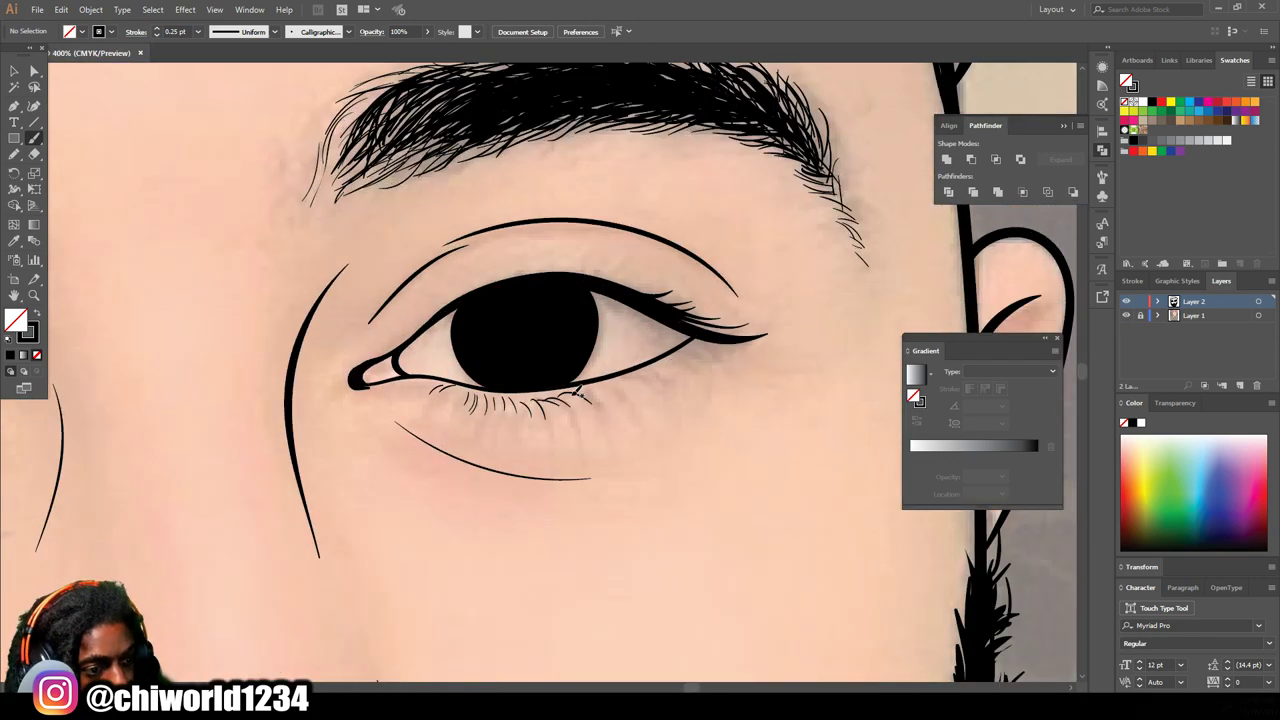
pyautogui.moveTo(672, 348); pyautogui.dragTo(704, 340)
pyautogui.hotkey('ctrl', '-')
pyautogui.hotkey('ctrl', '-')
pyautogui.hotkey('ctrl', '-')
pyautogui.hotkey('ctrl', '-')
pyautogui.moveTo(761, 538); pyautogui.dragTo(850, 525)
pyautogui.click(1126, 316)
# Step: Fill out the upper edge of the left eyebrow with more fine hair strokes
pyautogui.hotkey('ctrl', '=')
pyautogui.hotkey('ctrl', '=')
pyautogui.moveTo(854, 363); pyautogui.dragTo(854, 427)
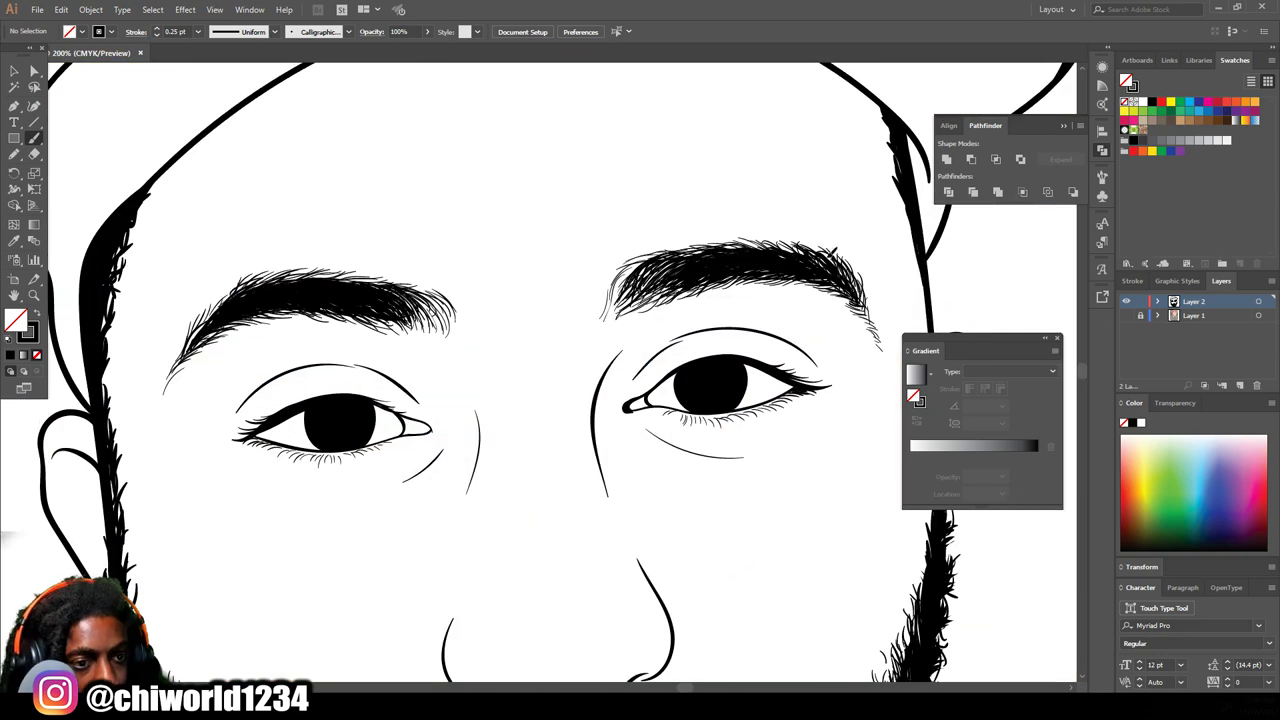
pyautogui.moveTo(376, 284)
pyautogui.mouseDown()
pyautogui.moveTo(310, 272)
pyautogui.moveTo(258, 294)
pyautogui.mouseUp()
pyautogui.moveTo(302, 277); pyautogui.dragTo(220, 302)
pyautogui.moveTo(408, 300); pyautogui.dragTo(372, 284)
pyautogui.moveTo(440, 323)
pyautogui.mouseDown()
pyautogui.moveTo(394, 284)
pyautogui.moveTo(342, 274)
pyautogui.mouseUp()
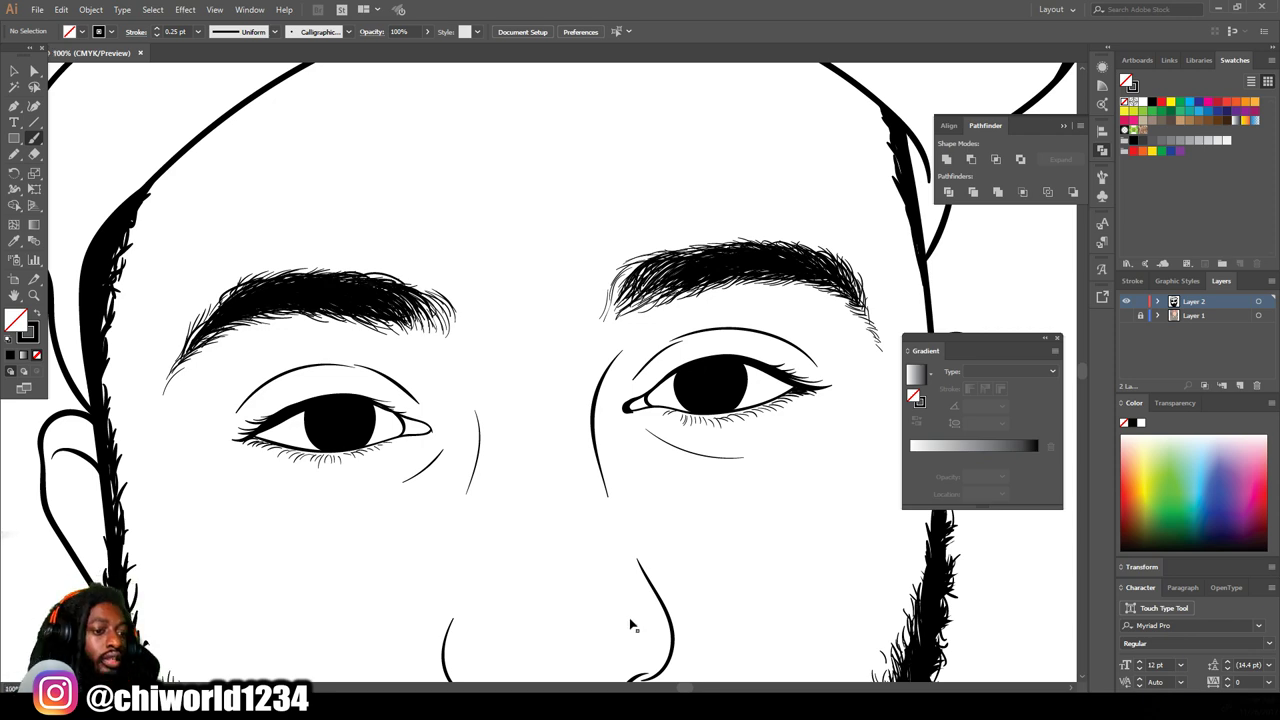
pyautogui.hotkey('ctrl', '-')
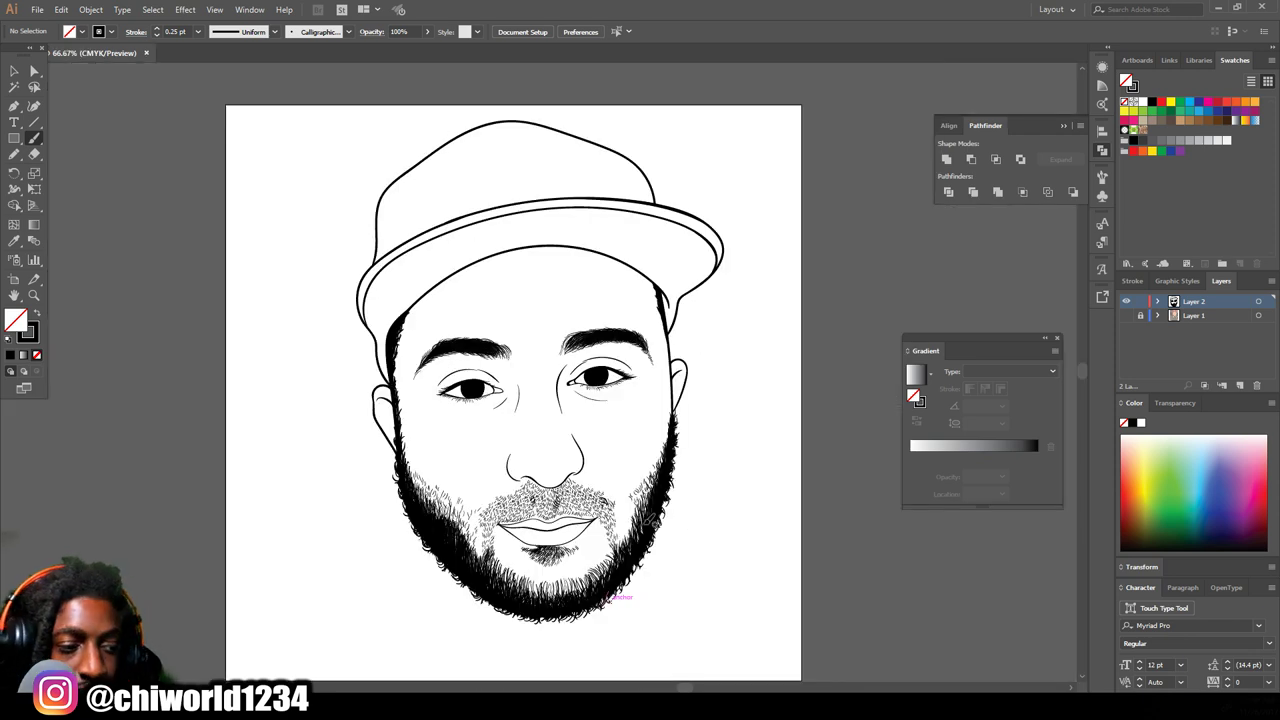
# Step: Set the brush stroke to 1 pt and thicken the left eye's upper lid line
pyautogui.hotkey('ctrl', '+')
pyautogui.hotkey('ctrl', '+')
pyautogui.hotkey('ctrl', '+')
pyautogui.hotkey('ctrl', '+')
pyautogui.hotkey('ctrl', '+')
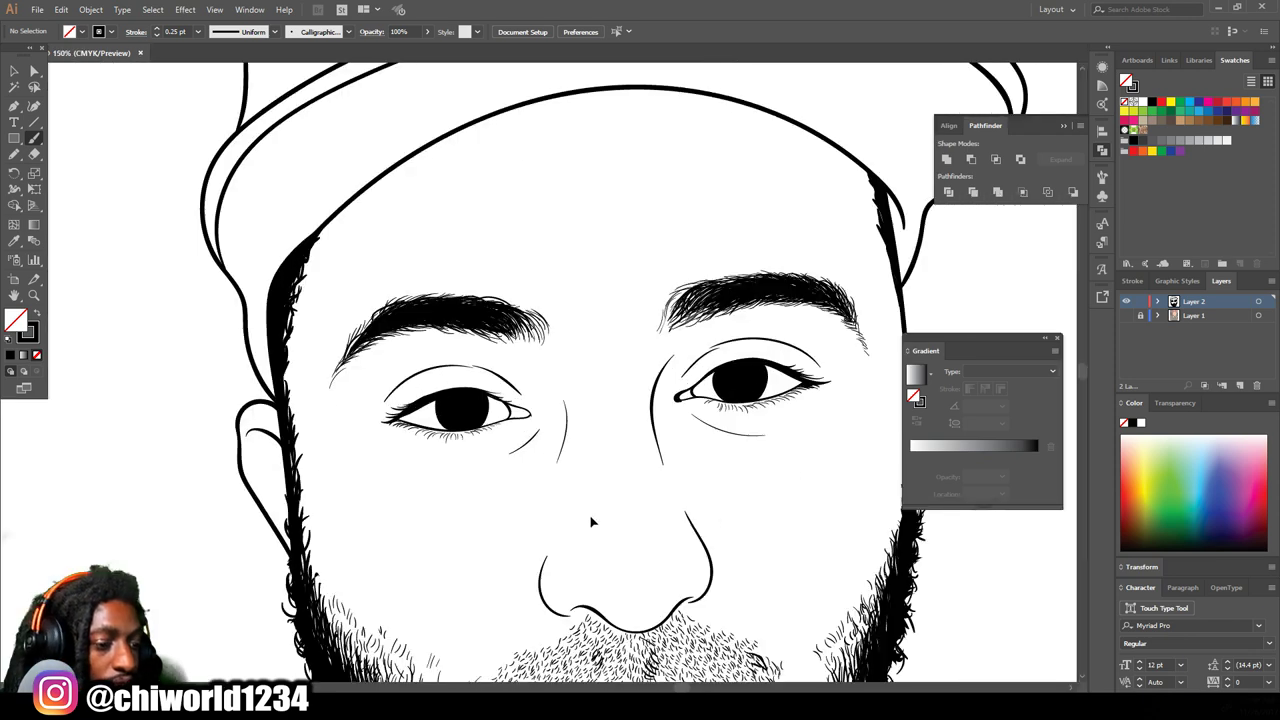
pyautogui.hscroll(-3, 591, 526)
pyautogui.hotkey('ctrl', '+')
pyautogui.scroll(-2, 592, 520)
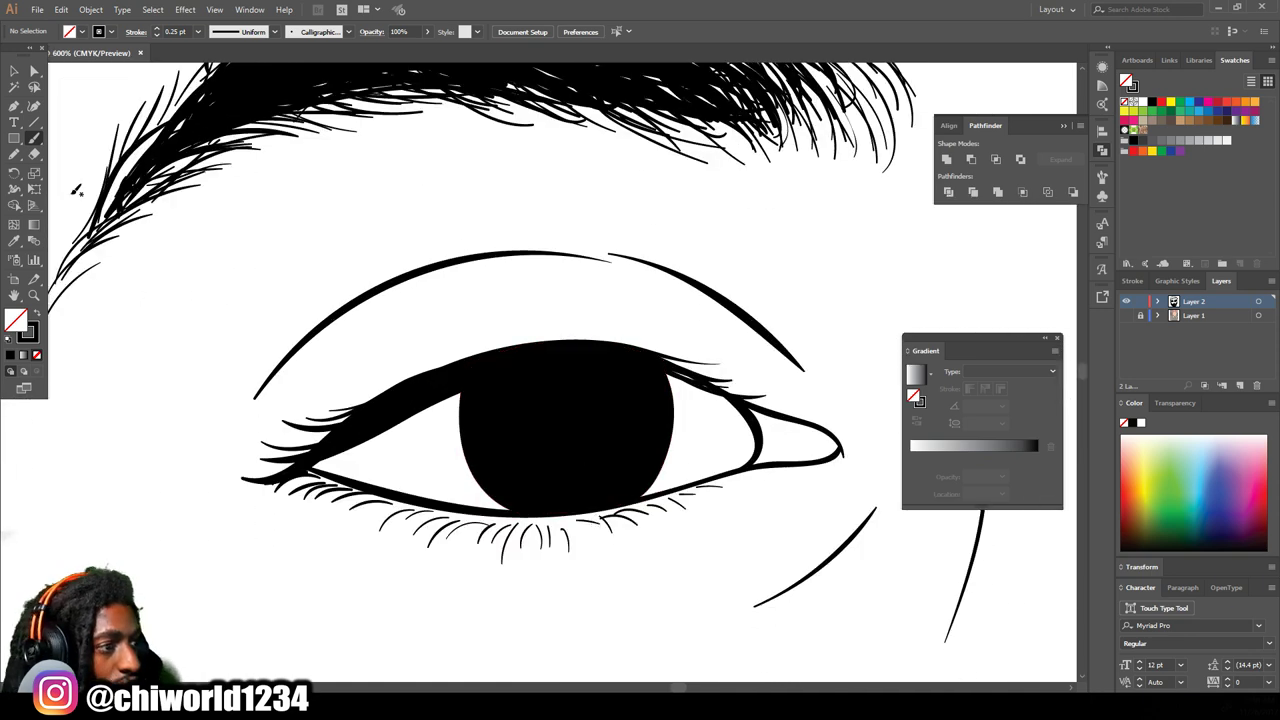
pyautogui.click(198, 31)
pyautogui.click(220, 89)
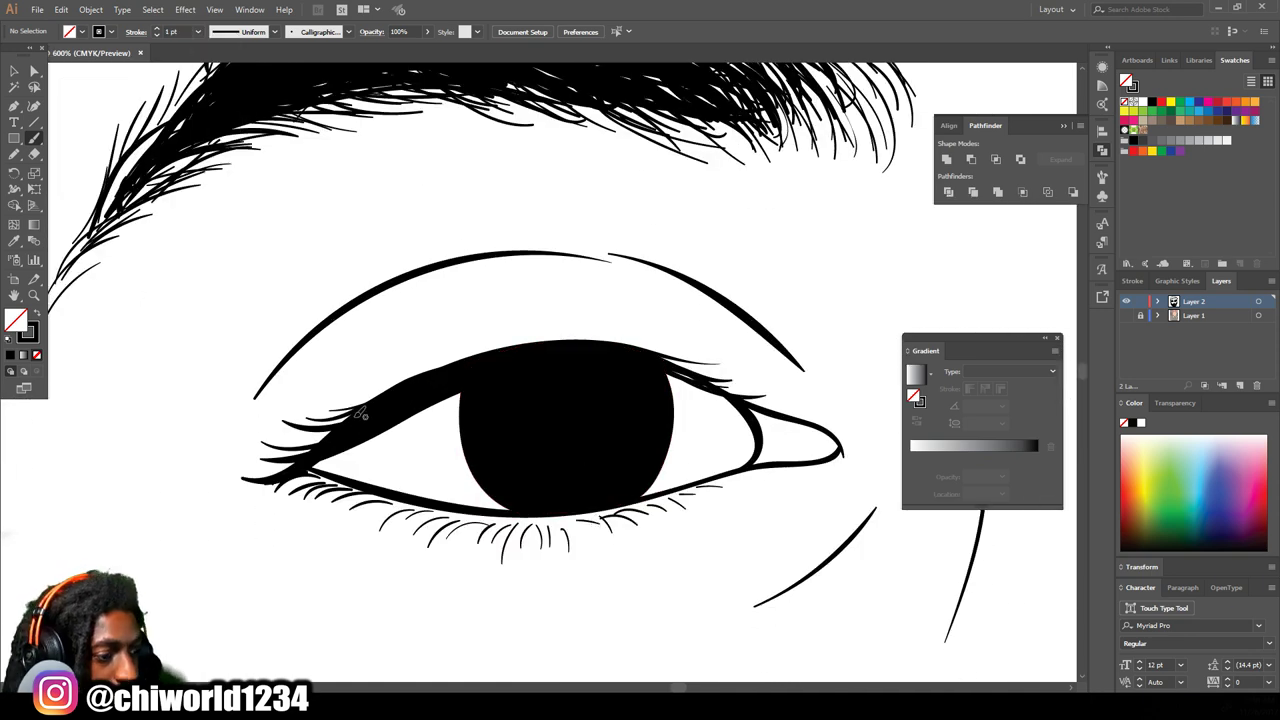
pyautogui.moveTo(310, 458)
pyautogui.mouseDown()
pyautogui.moveTo(514, 373)
pyautogui.moveTo(637, 365)
pyautogui.moveTo(700, 382)
pyautogui.mouseUp()
pyautogui.moveTo(778, 410); pyautogui.dragTo(813, 421)
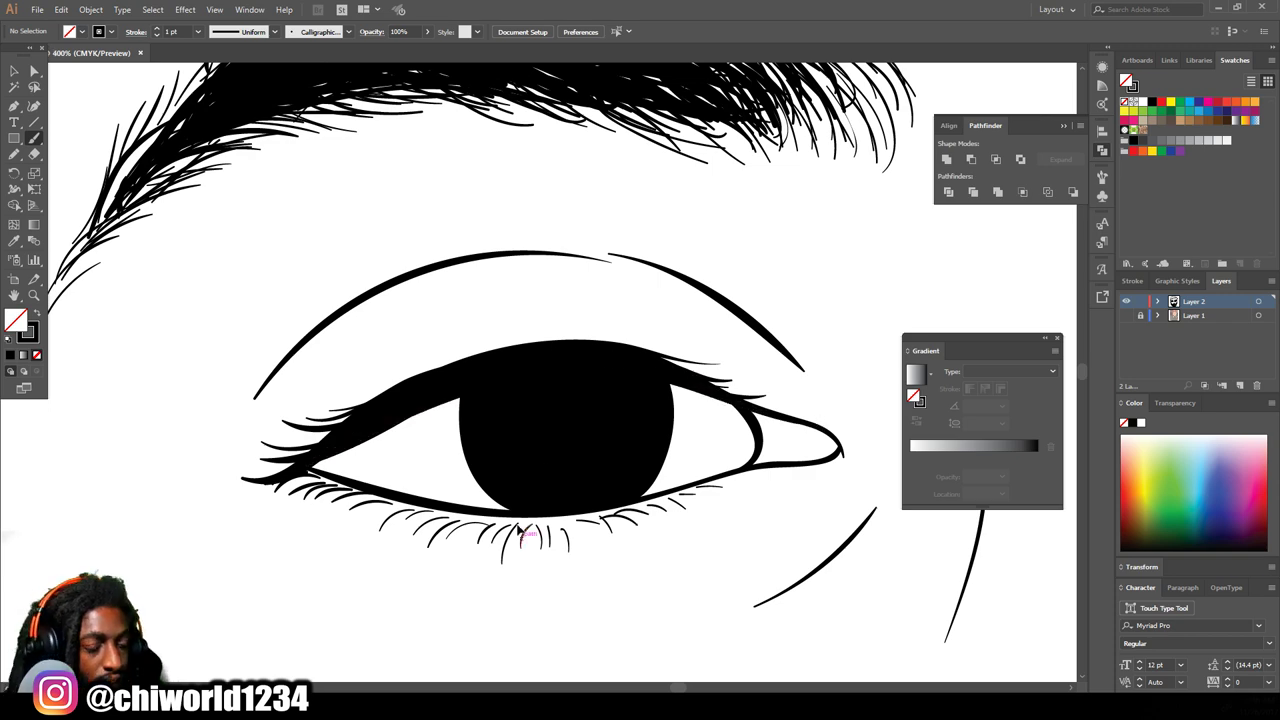
# Step: Thicken the right eye's upper lid line with 1 pt brush strokes
pyautogui.hotkey('ctrl', '-')
pyautogui.hotkey('ctrl', '-')
pyautogui.hotkey('ctrl', '-')
pyautogui.hscroll(10, 549, 516)
pyautogui.hotkey('ctrl', '=')
pyautogui.hotkey('ctrl', '=')
pyautogui.hotkey('ctrl', '=')
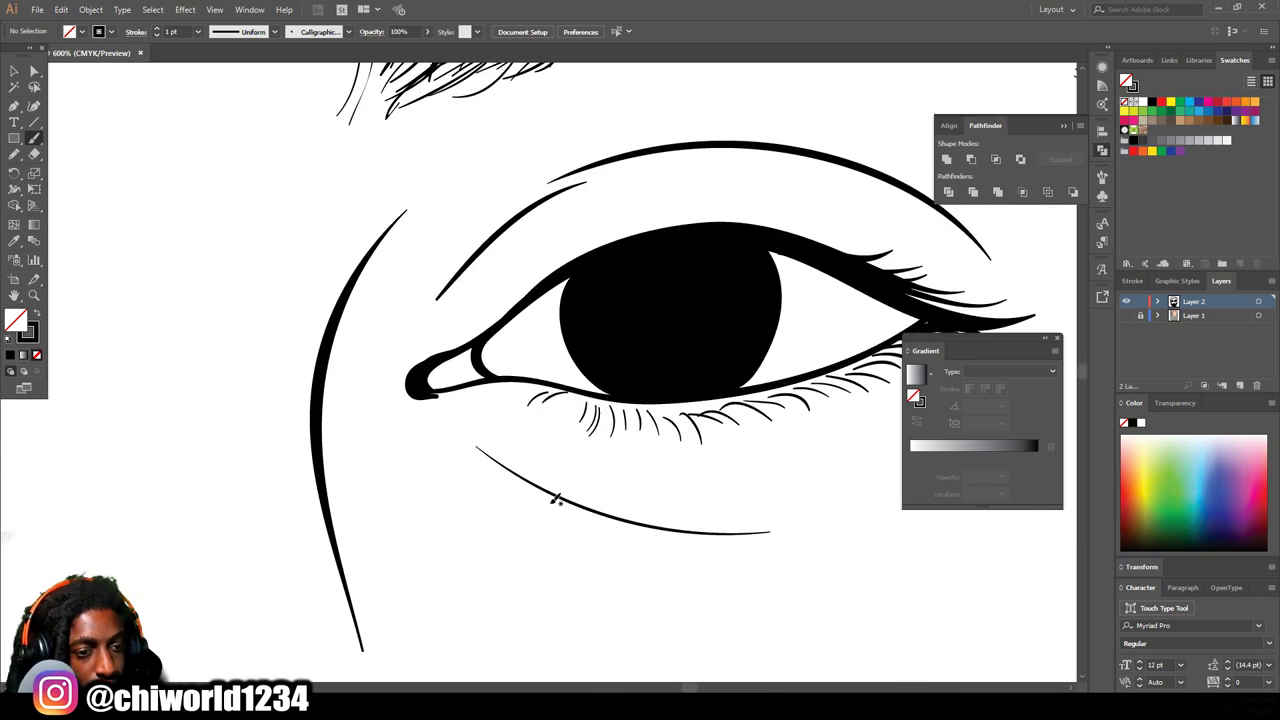
pyautogui.scroll(-2, 556, 500)
pyautogui.moveTo(505, 262)
pyautogui.mouseDown()
pyautogui.moveTo(582, 208)
pyautogui.moveTo(715, 184)
pyautogui.moveTo(868, 224)
pyautogui.moveTo(938, 255)
pyautogui.moveTo(923, 270)
pyautogui.mouseUp()
pyautogui.hotkey('ctrl', '0')
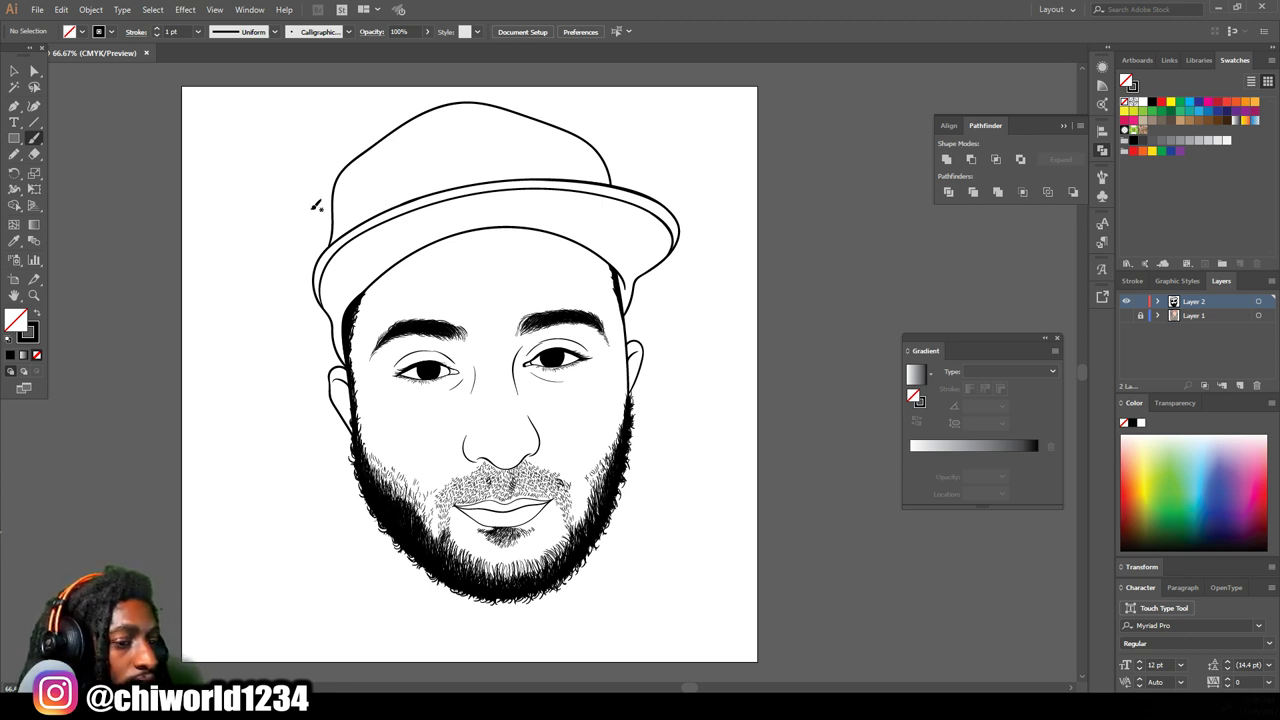
# Step: Select the whole portrait line drawing and expand its appearance
pyautogui.click(13, 72)
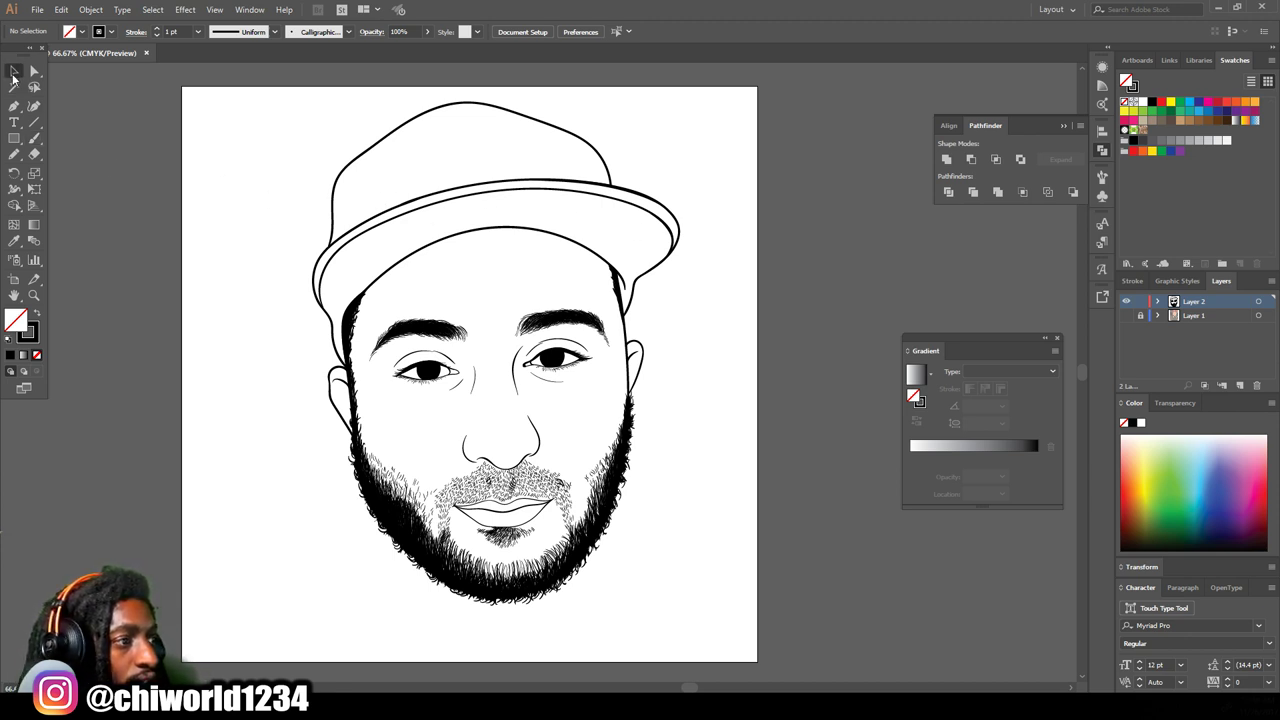
pyautogui.moveTo(532, 192)
pyautogui.mouseDown()
pyautogui.moveTo(773, 500)
pyautogui.moveTo(767, 632)
pyautogui.mouseUp()
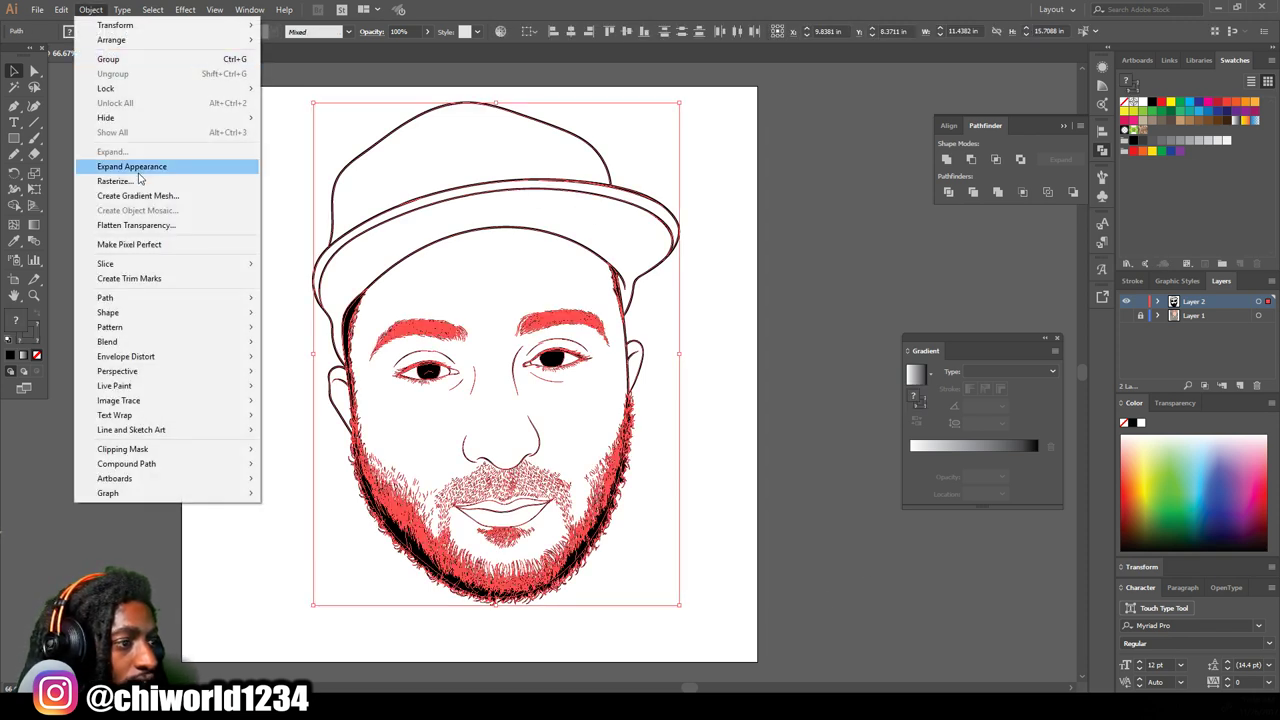
pyautogui.click(138, 168)
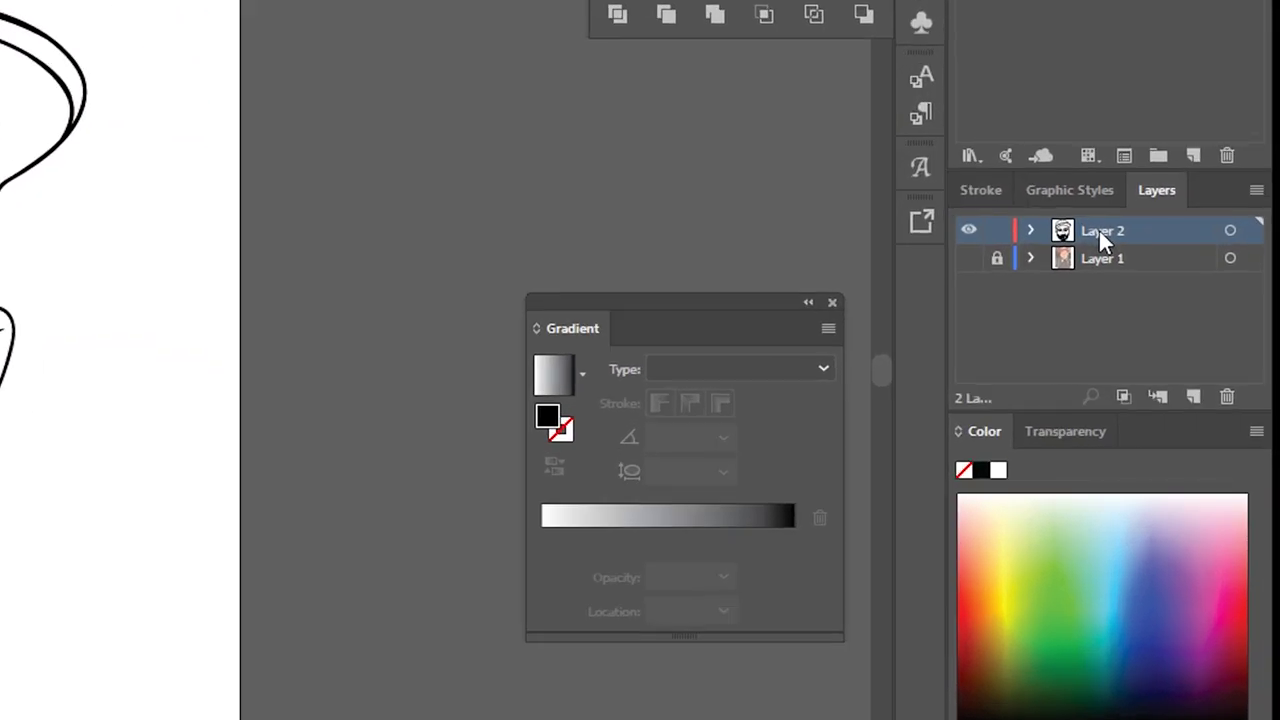
# Step: Duplicate Layer 2, lock the copy, and make the original Layer 2 active
pyautogui.moveTo(1098, 228); pyautogui.dragTo(1197, 398)
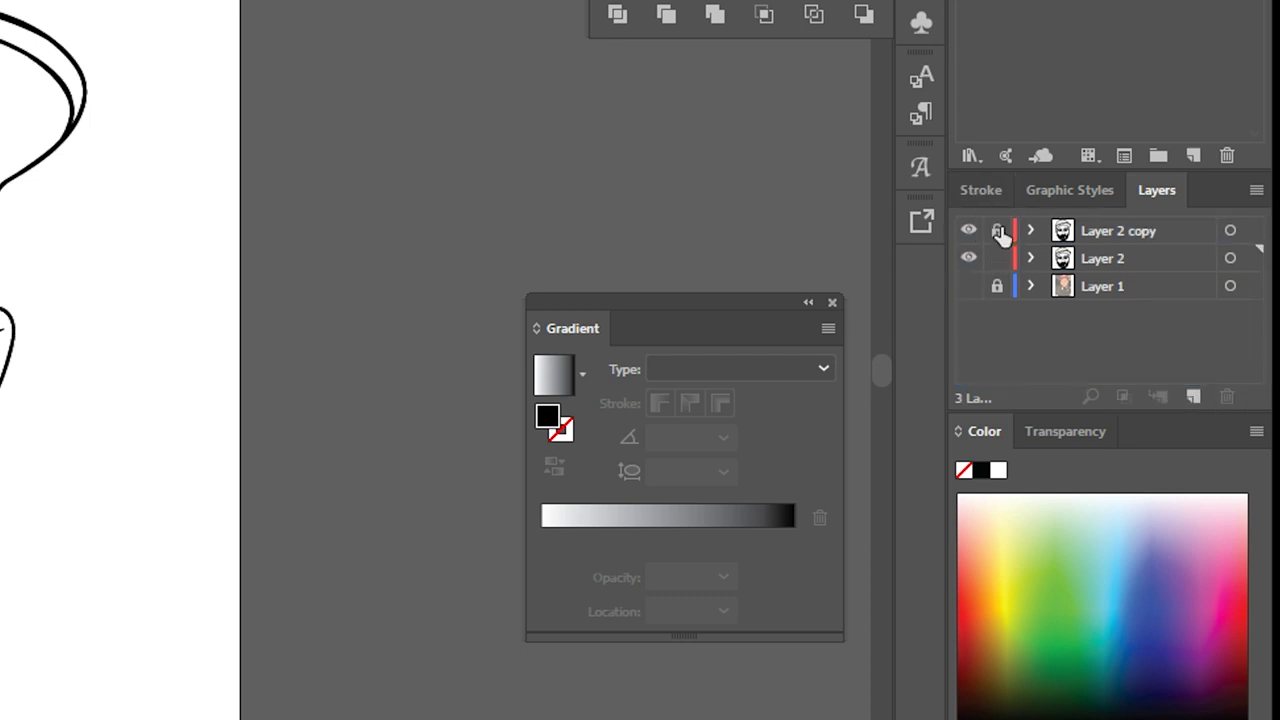
pyautogui.click(1089, 258)
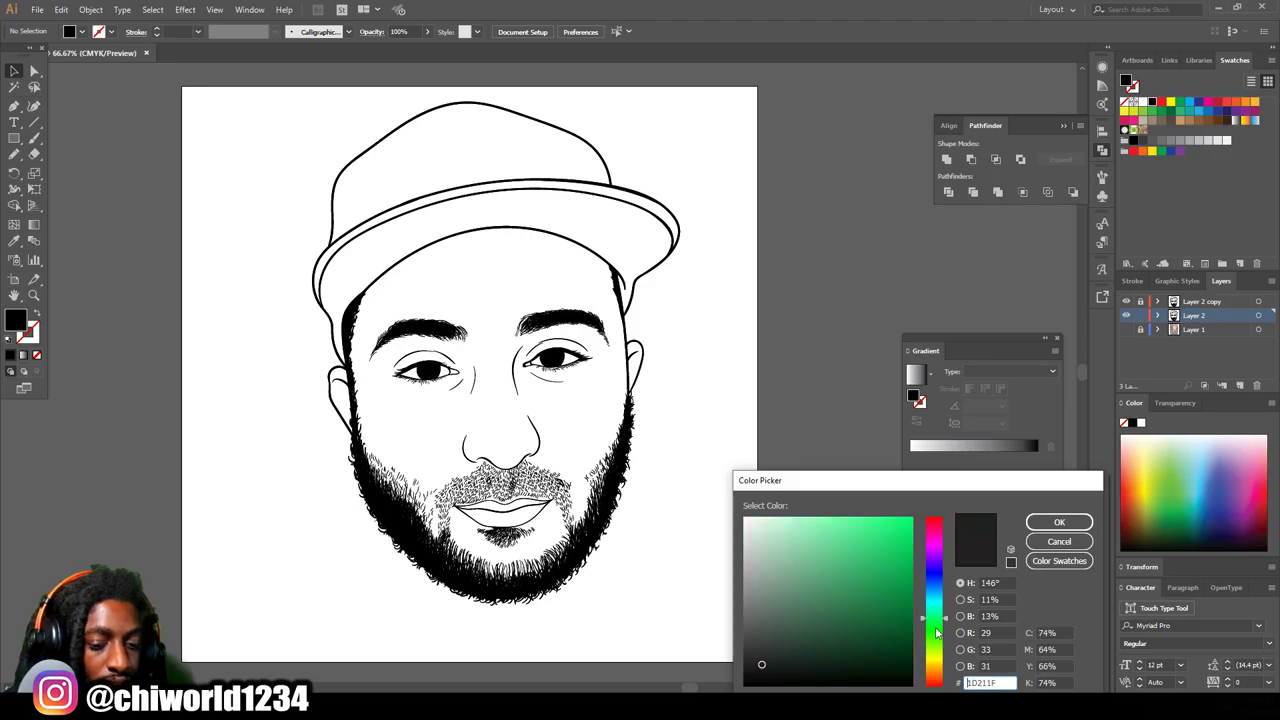
# Step: Set the fill to peach F4B498 and draw a rectangle about 14.2 by 17.5 in covering the portrait
pyautogui.moveTo(934, 629); pyautogui.dragTo(937, 680)
pyautogui.moveTo(850, 624)
pyautogui.mouseDown()
pyautogui.moveTo(794, 517)
pyautogui.moveTo(814, 534)
pyautogui.moveTo(808, 514)
pyautogui.mouseUp()
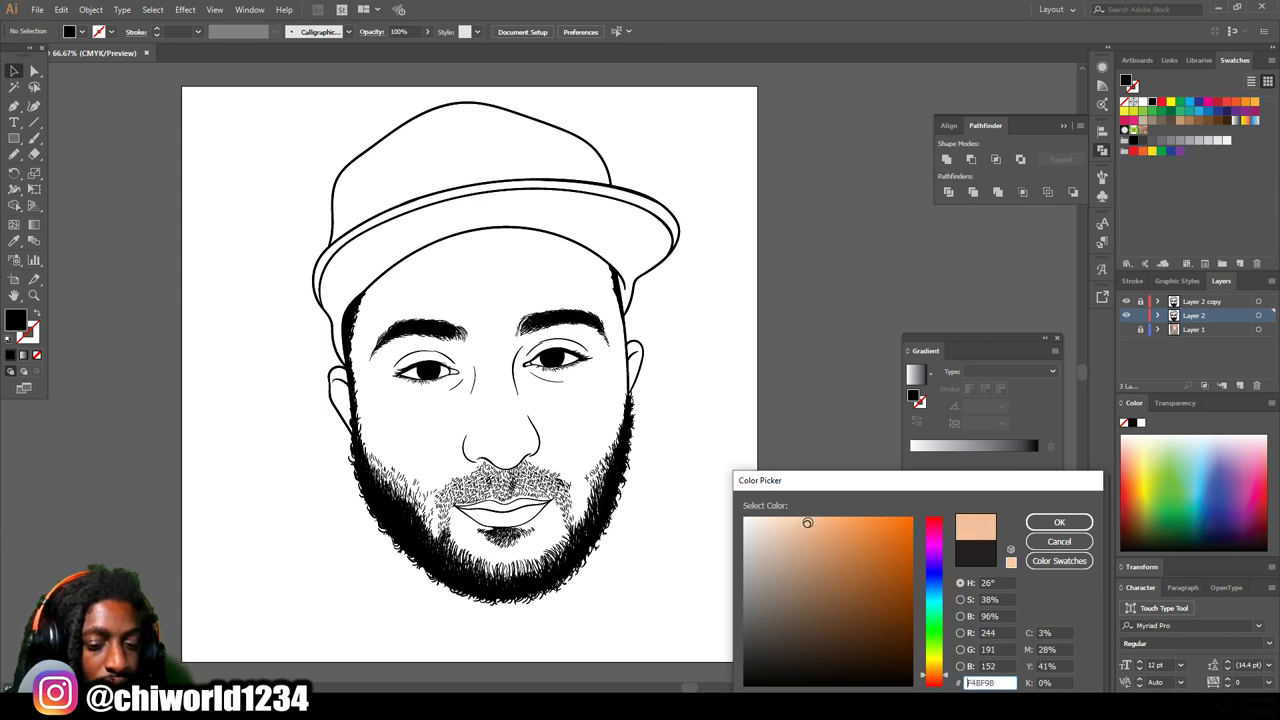
pyautogui.moveTo(940, 650); pyautogui.dragTo(936, 680)
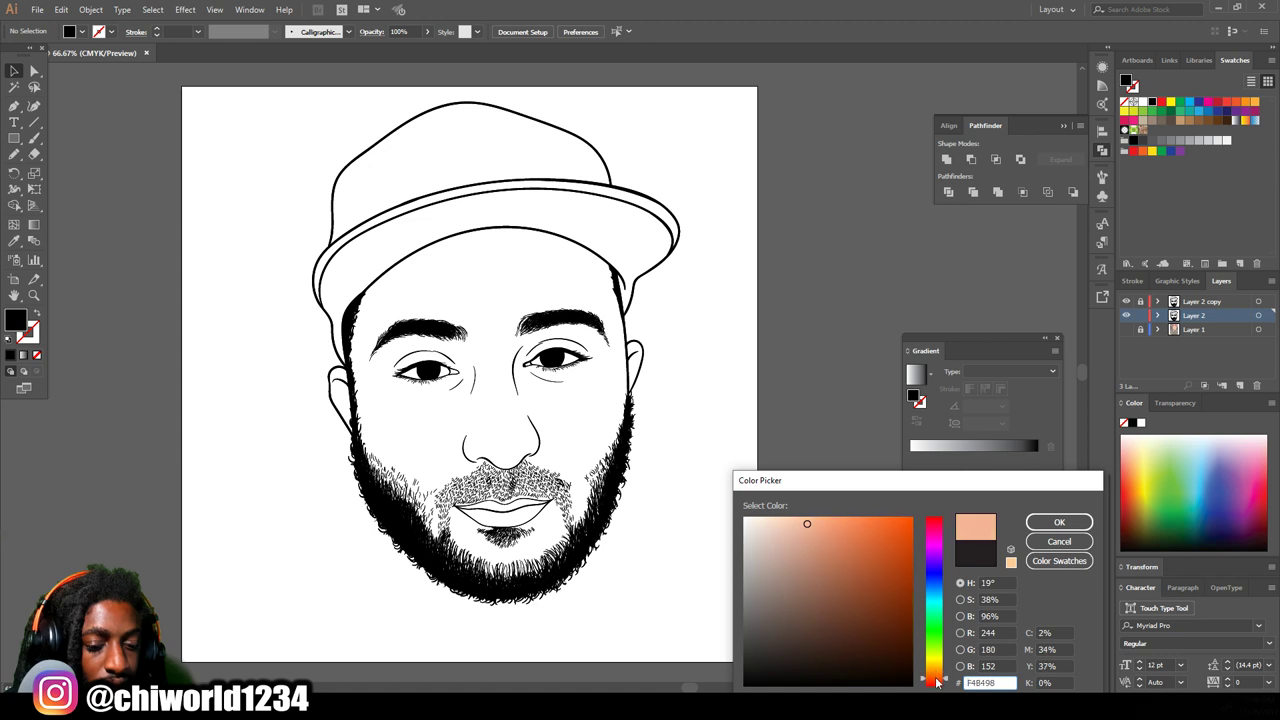
pyautogui.click(1059, 522)
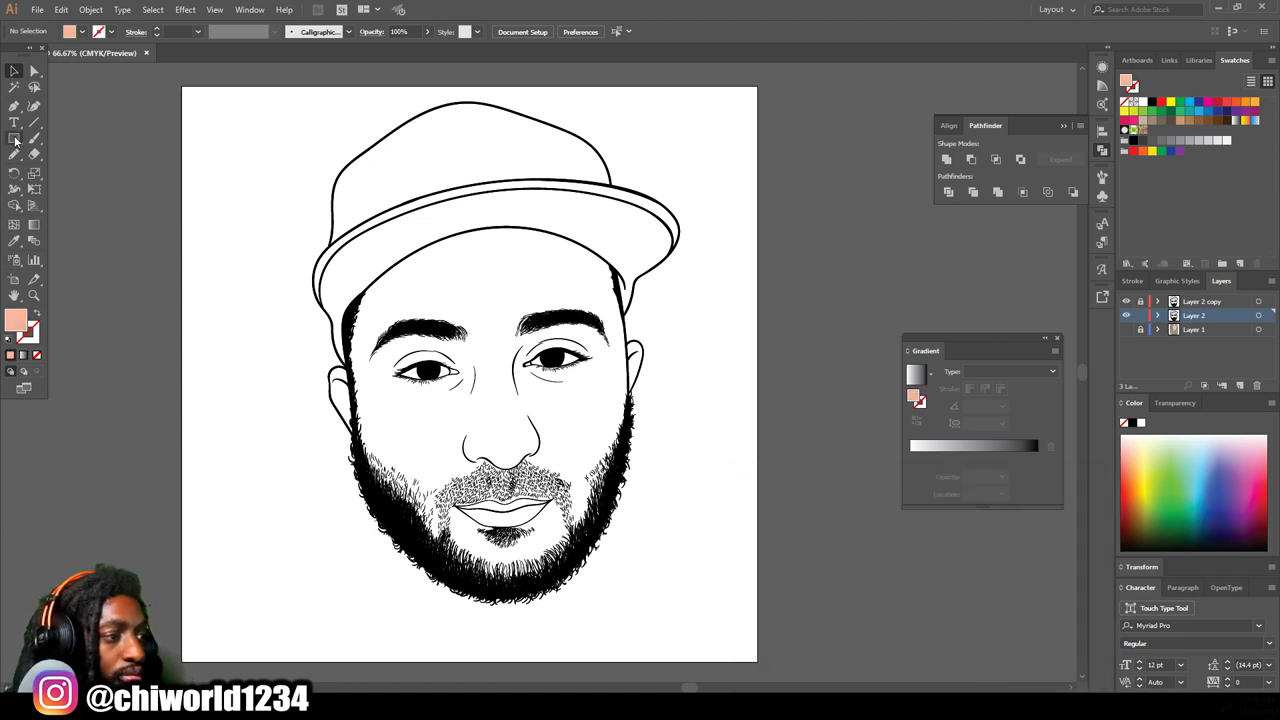
pyautogui.click(14, 140)
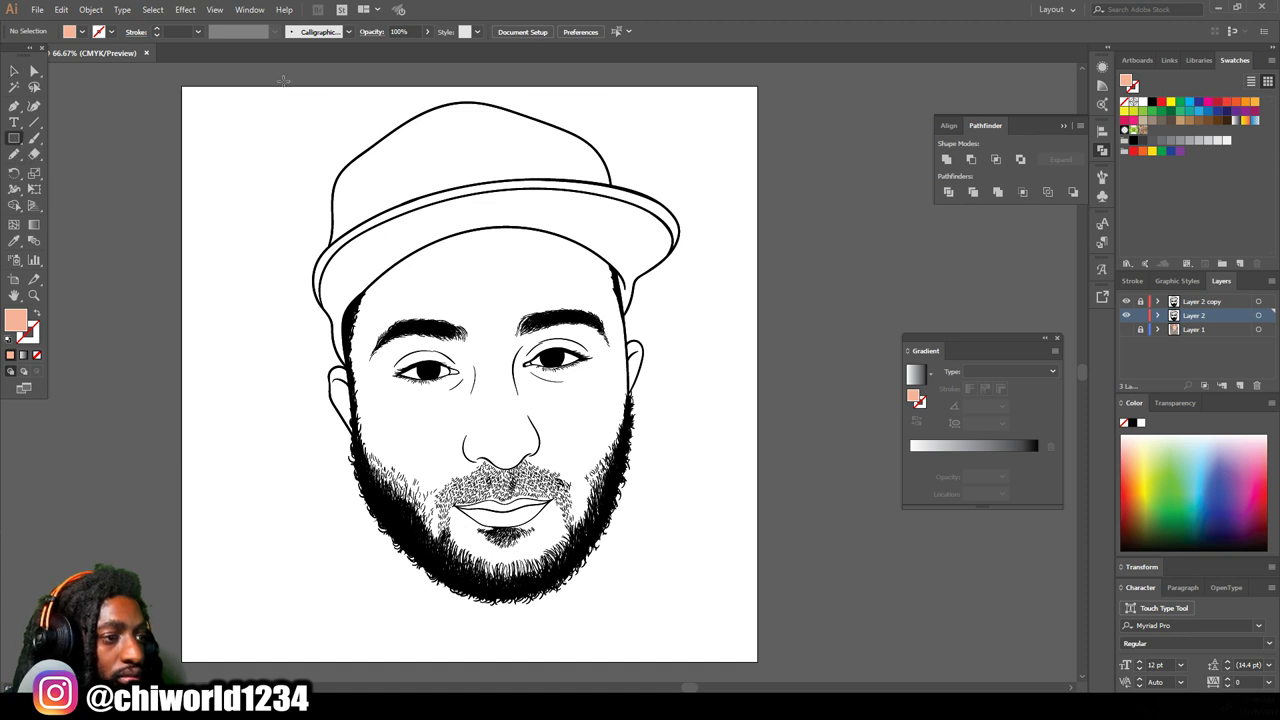
pyautogui.moveTo(268, 79); pyautogui.dragTo(723, 638)
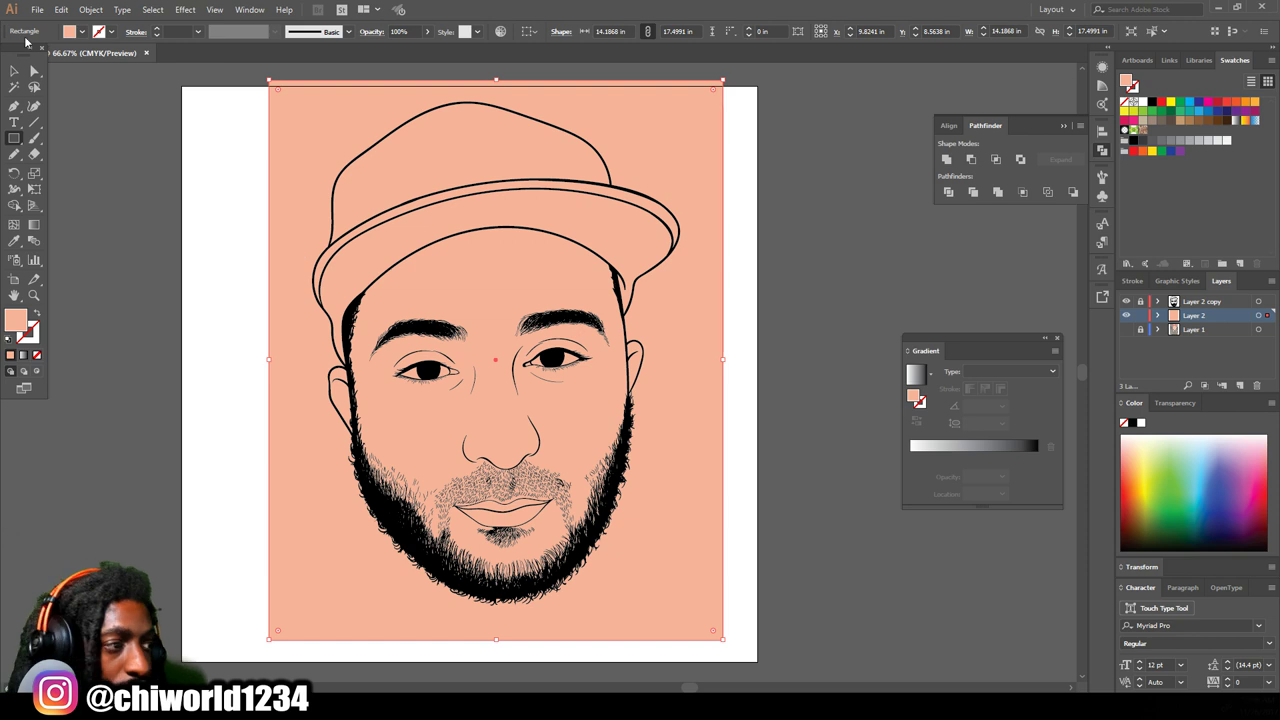
# Step: Send the peach rectangle to the back and select it together with the line art on Layer 2
pyautogui.click(16, 72)
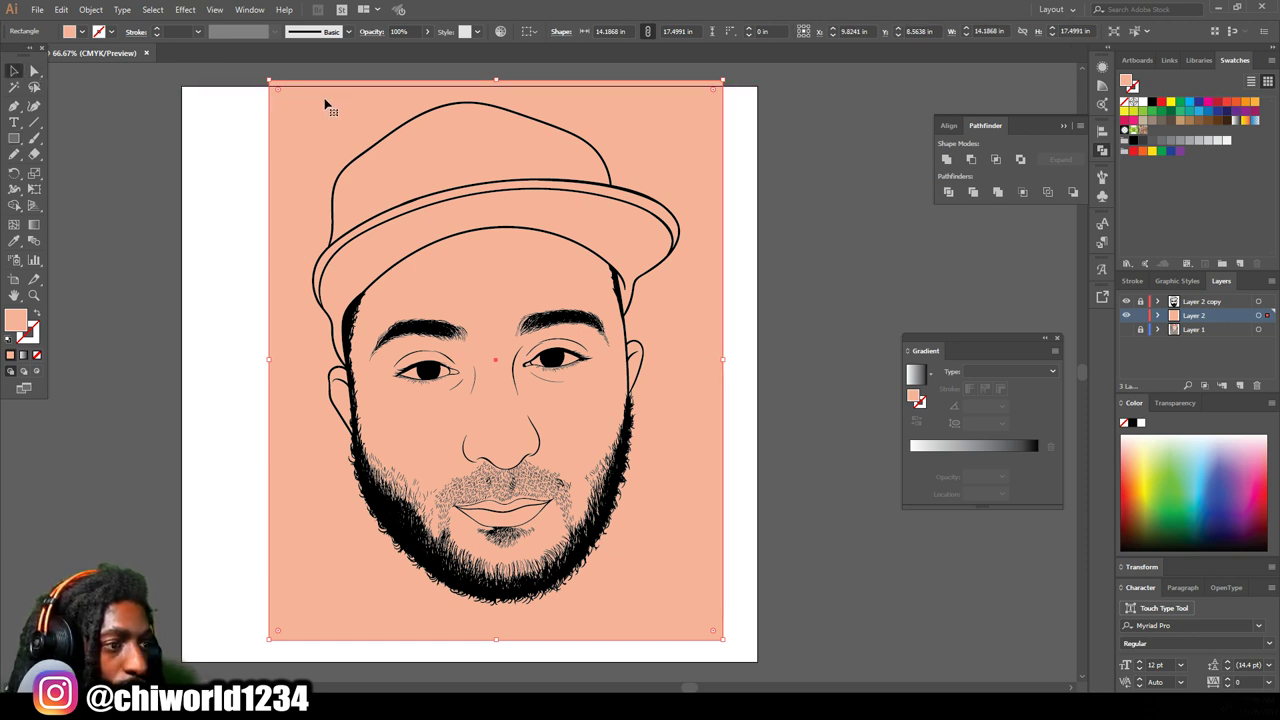
pyautogui.rightClick(331, 112)
pyautogui.moveTo(460, 318)
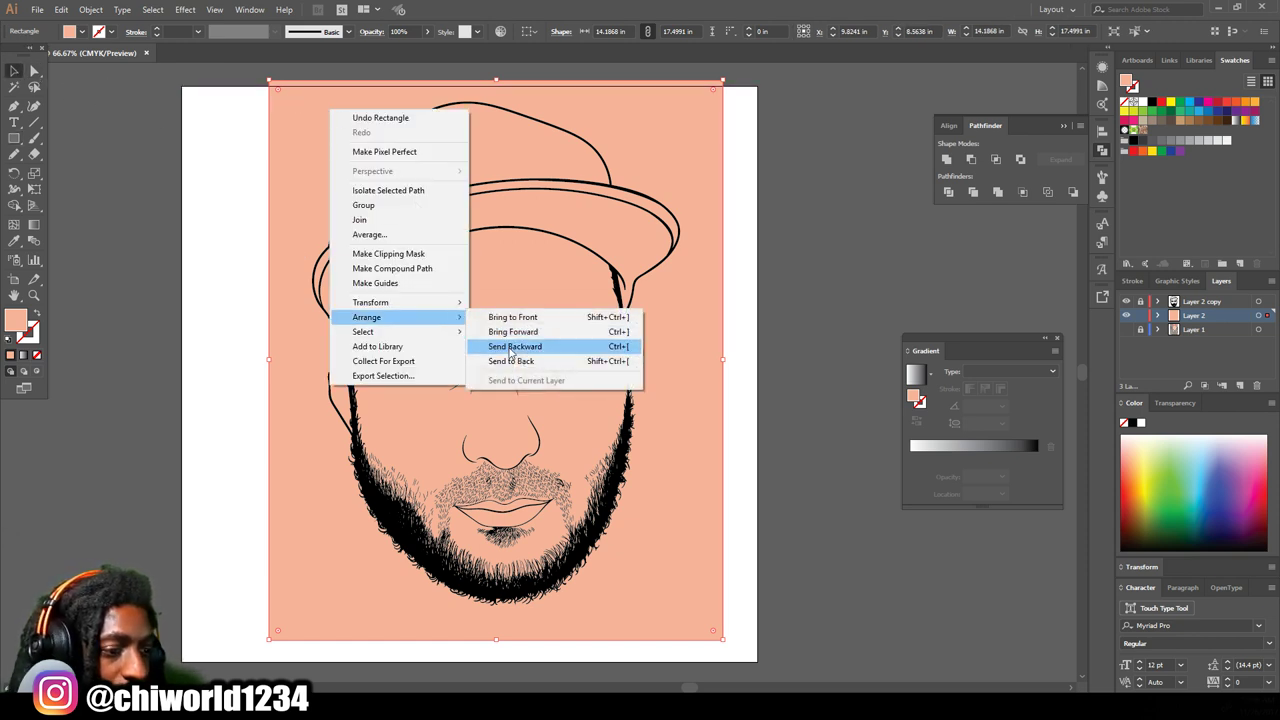
pyautogui.click(518, 362)
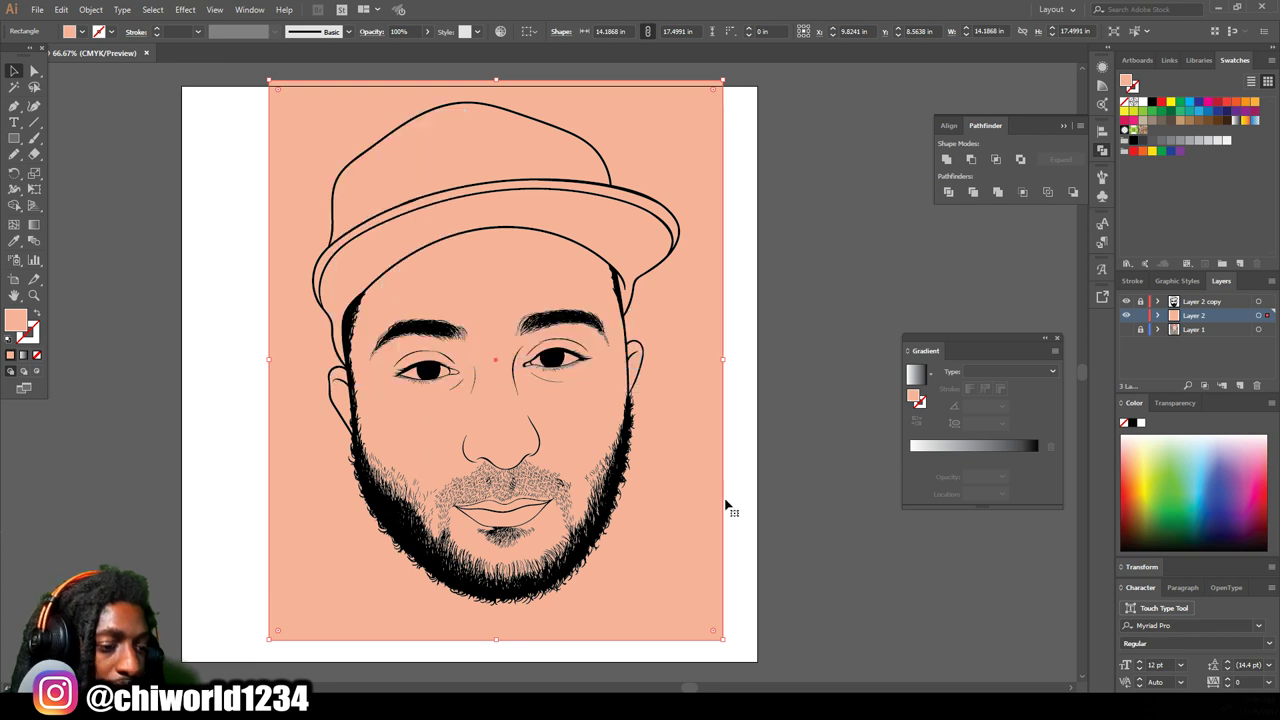
pyautogui.scroll(2, 250, 150)
pyautogui.hotkey('ctrl', 'a')
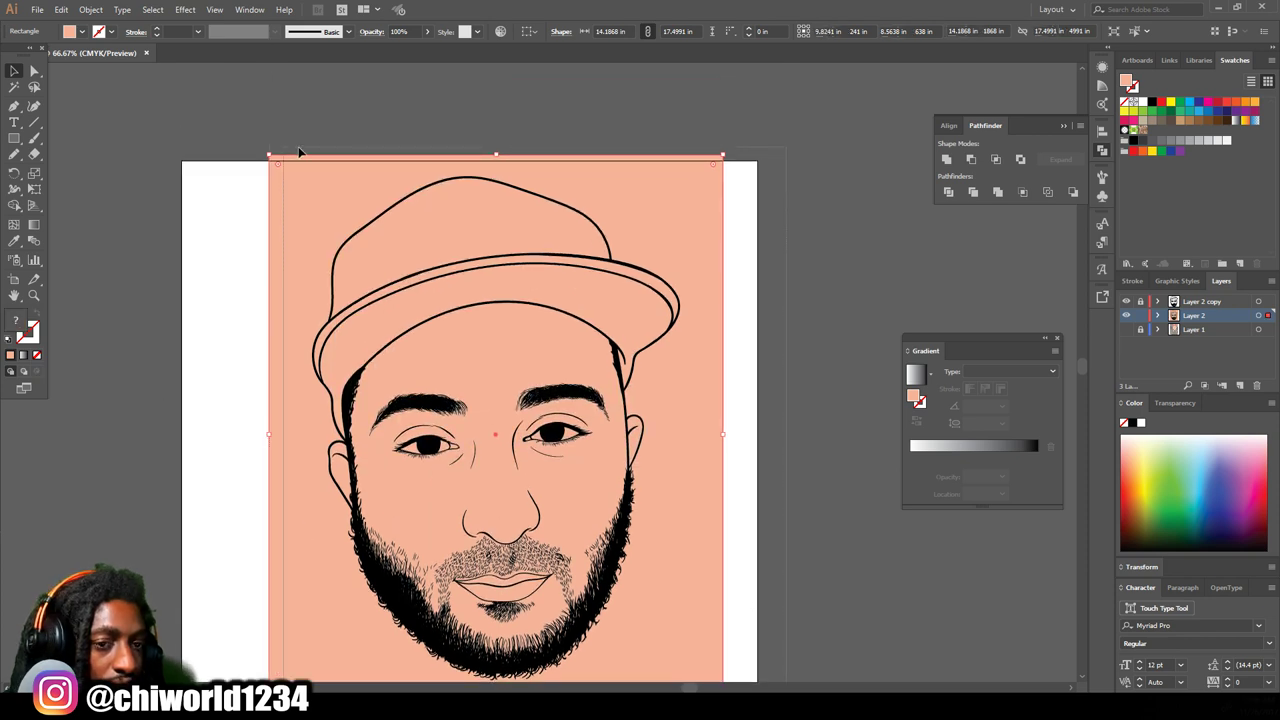
# Step: Merge the peach rectangle with the line art, isolate the resulting group and delete the peach area surrounding the head
pyautogui.click(998, 193)
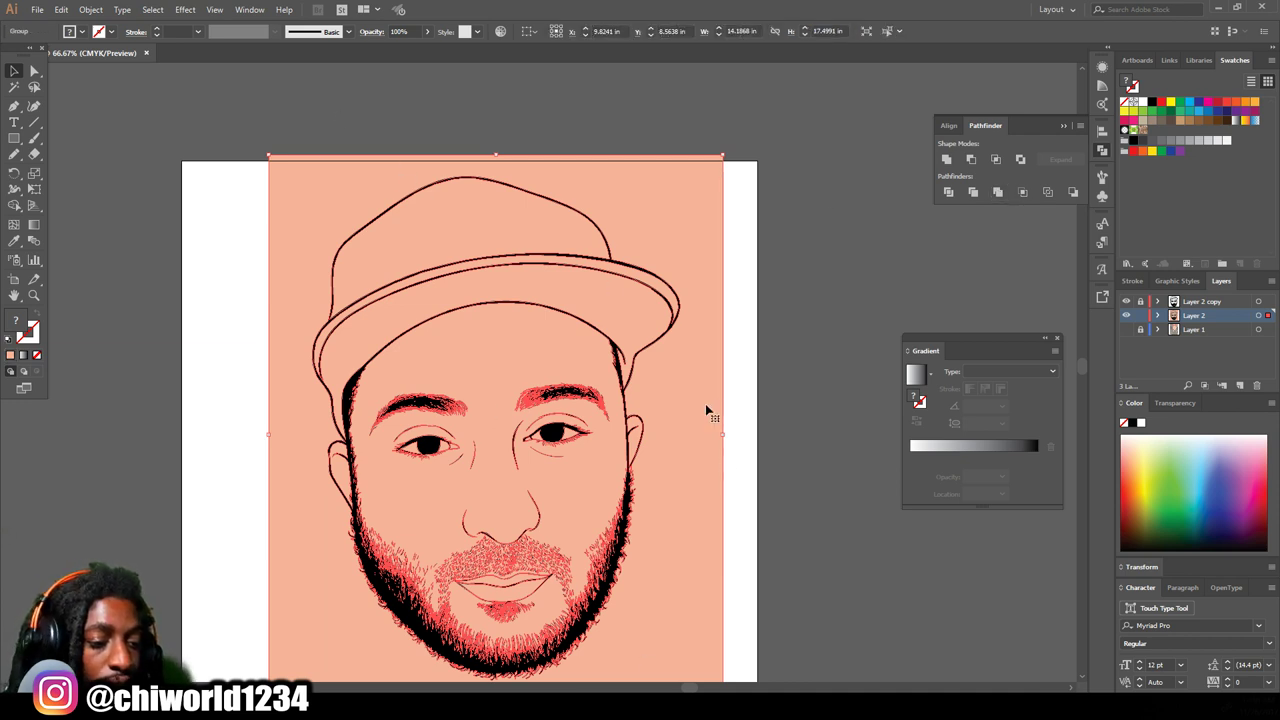
pyautogui.rightClick(691, 364)
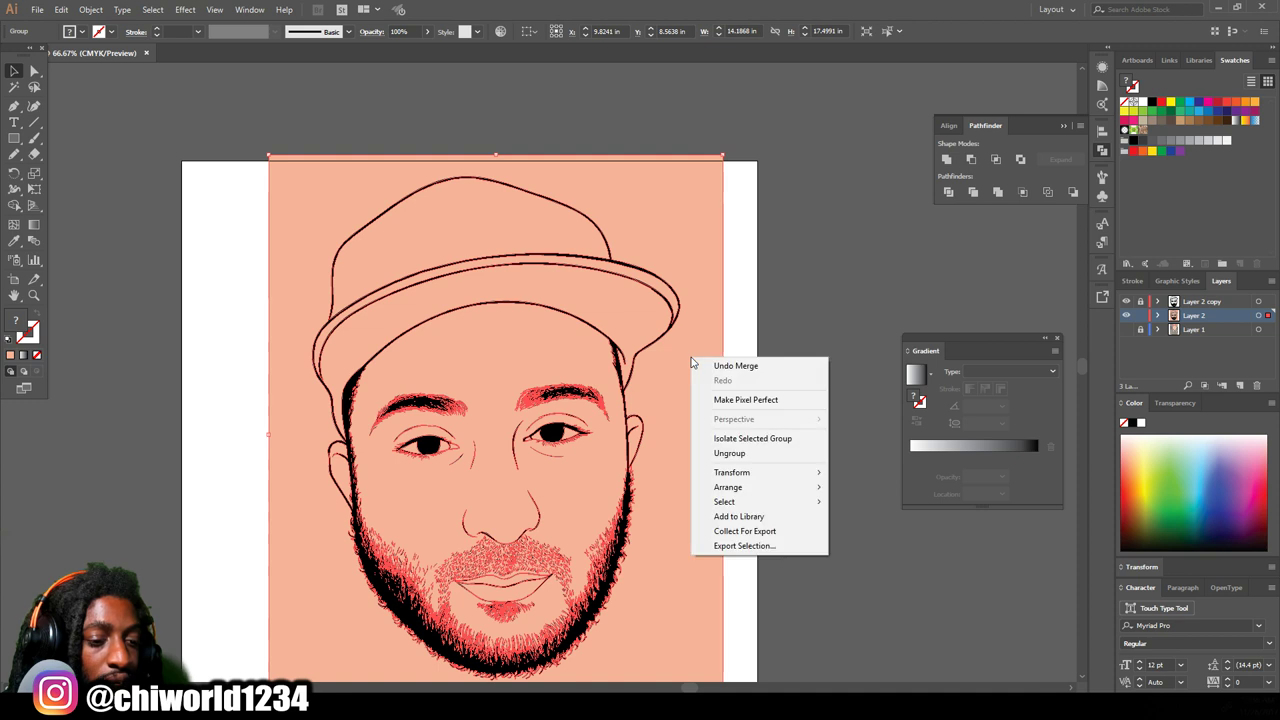
pyautogui.click(723, 442)
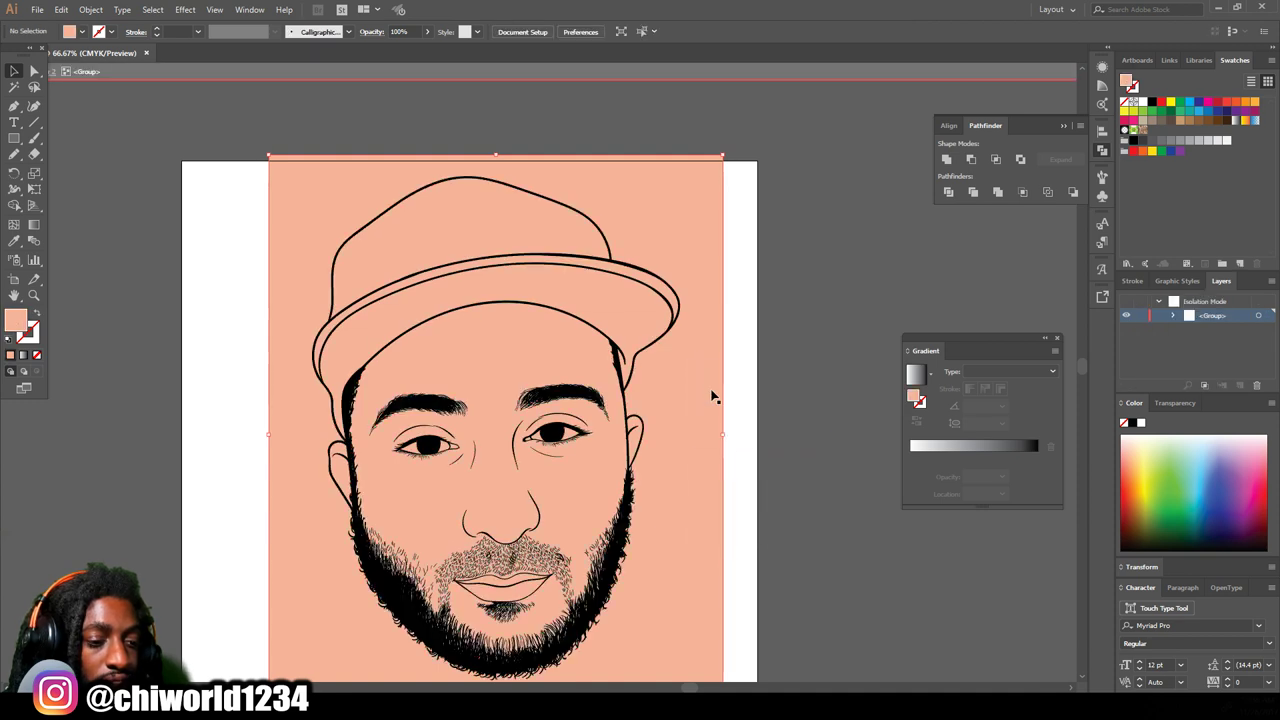
pyautogui.click(703, 386)
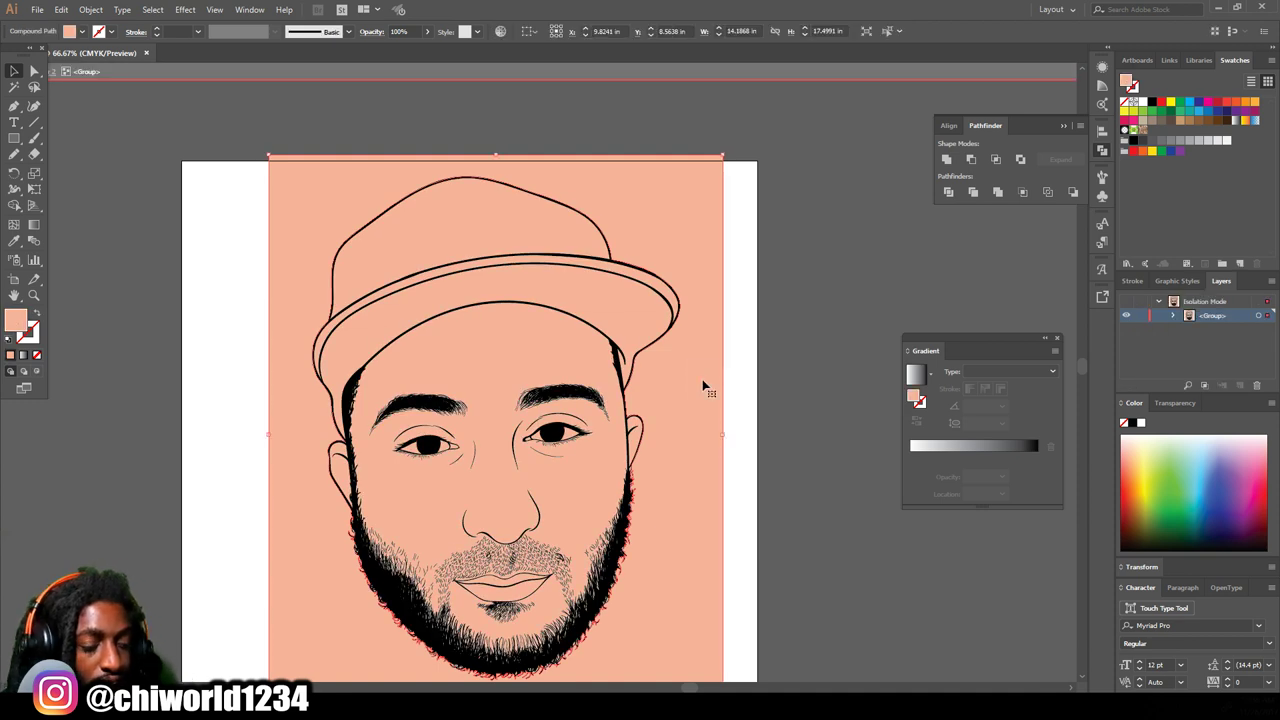
pyautogui.press('Delete')
pyautogui.scroll(-3, 711, 446)
pyautogui.press('Escape')
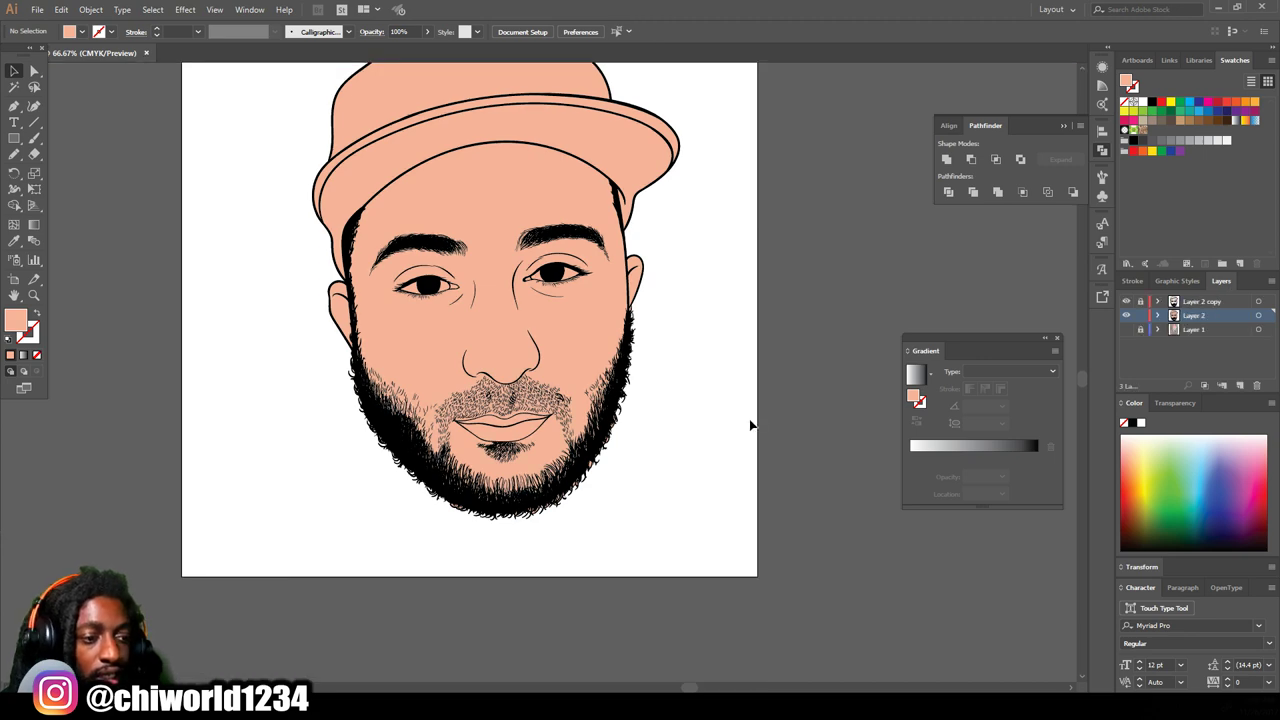
pyautogui.scroll(2, 750, 425)
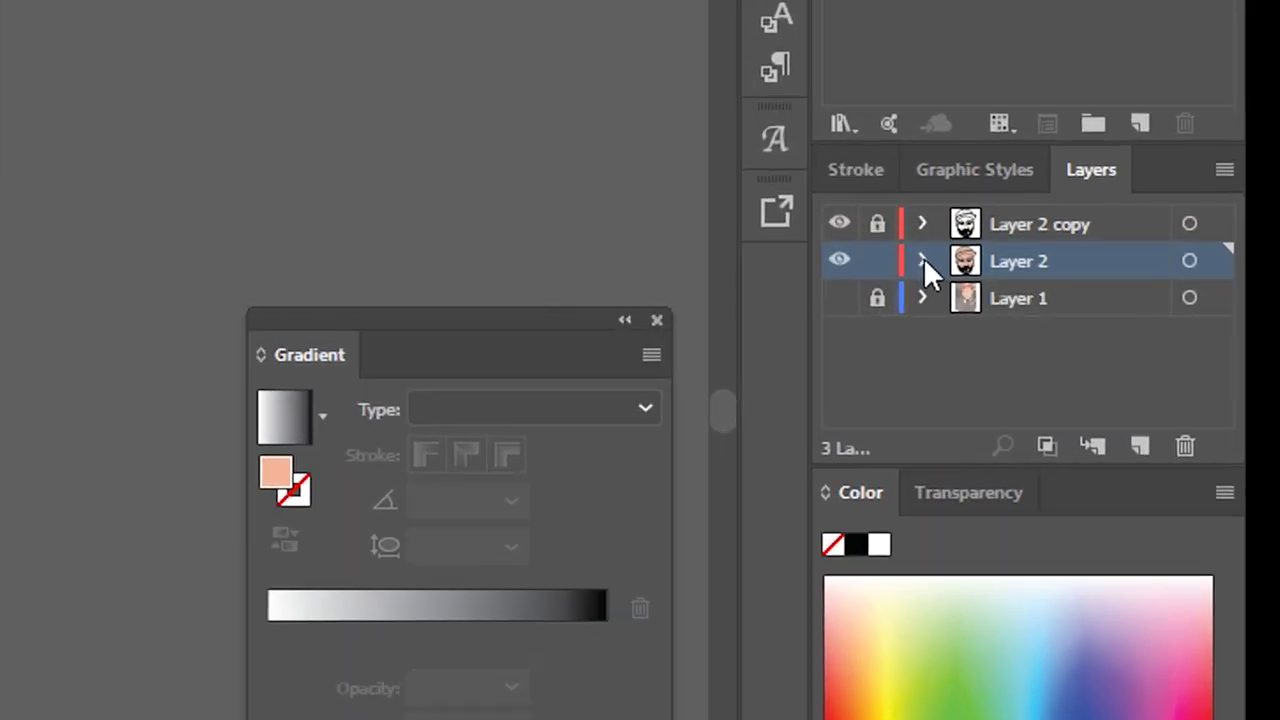
# Step: Lock the black line-art paths inside Layer 2's group, leave the colour shapes unlocked and collapse the layer
pyautogui.click(922, 261)
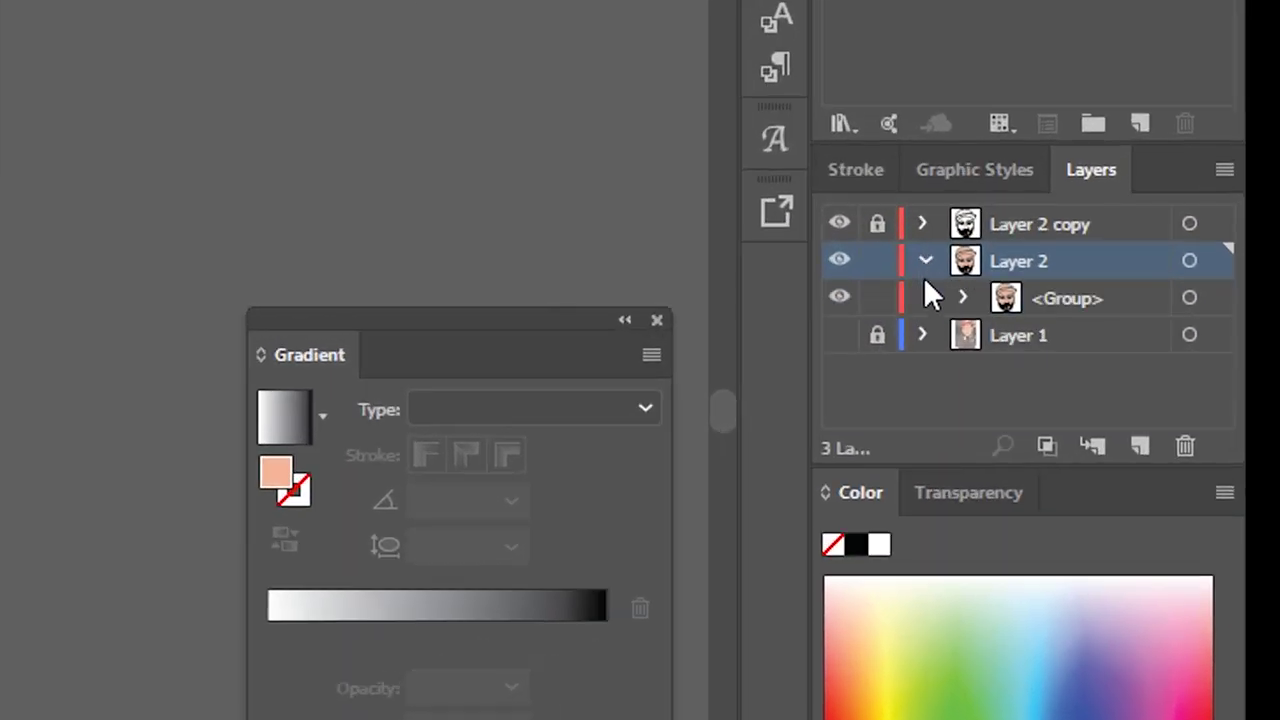
pyautogui.click(963, 296)
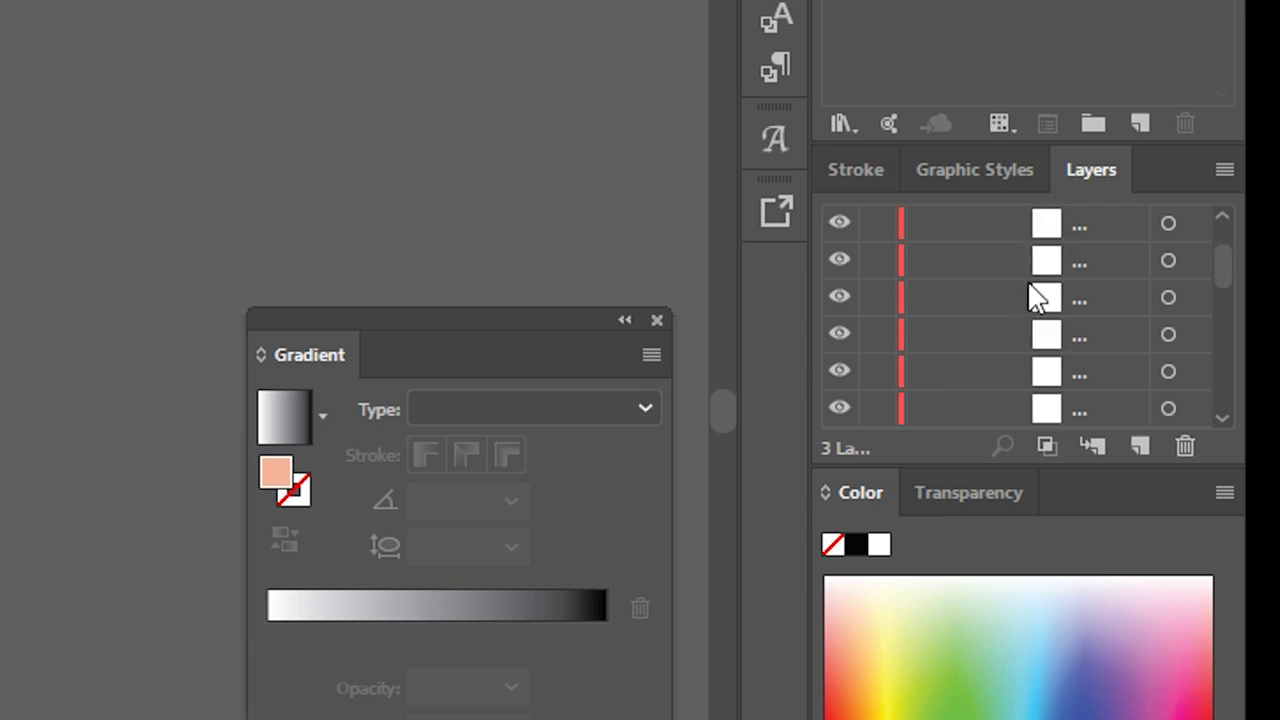
pyautogui.moveTo(1222, 283); pyautogui.dragTo(1225, 325)
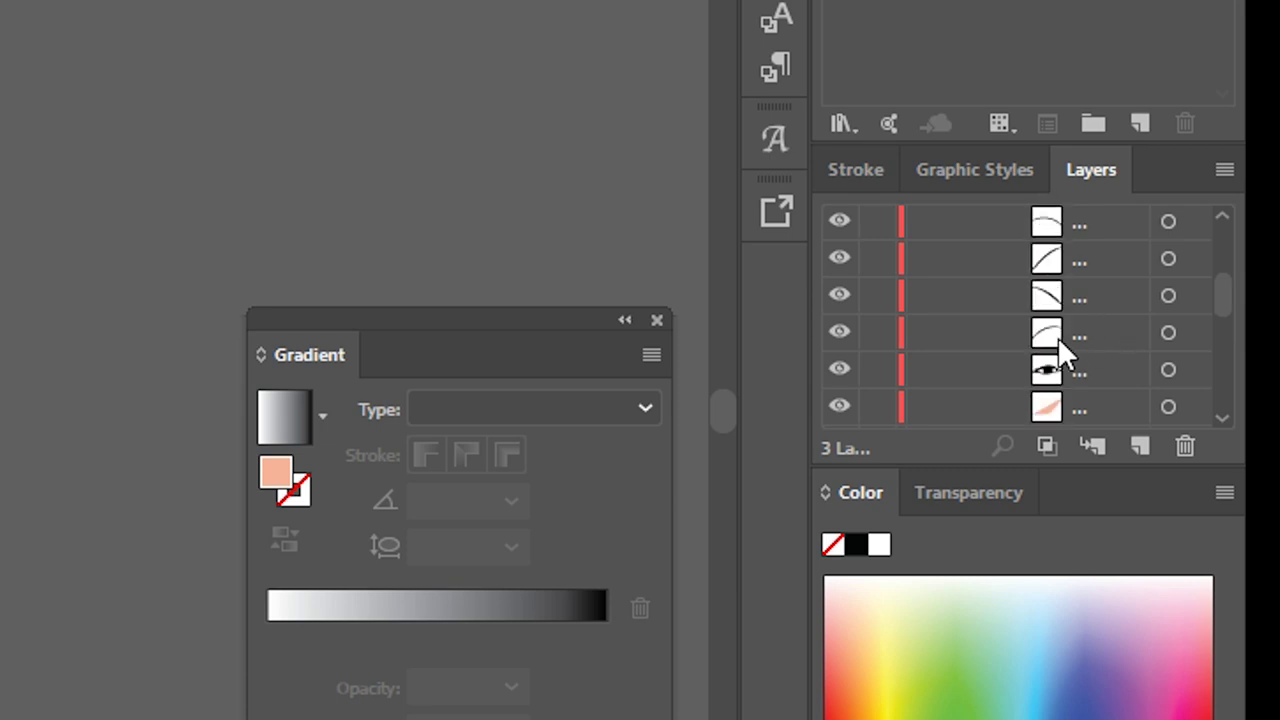
pyautogui.moveTo(871, 385); pyautogui.dragTo(934, 1)
pyautogui.click(876, 265)
pyautogui.click(926, 261)
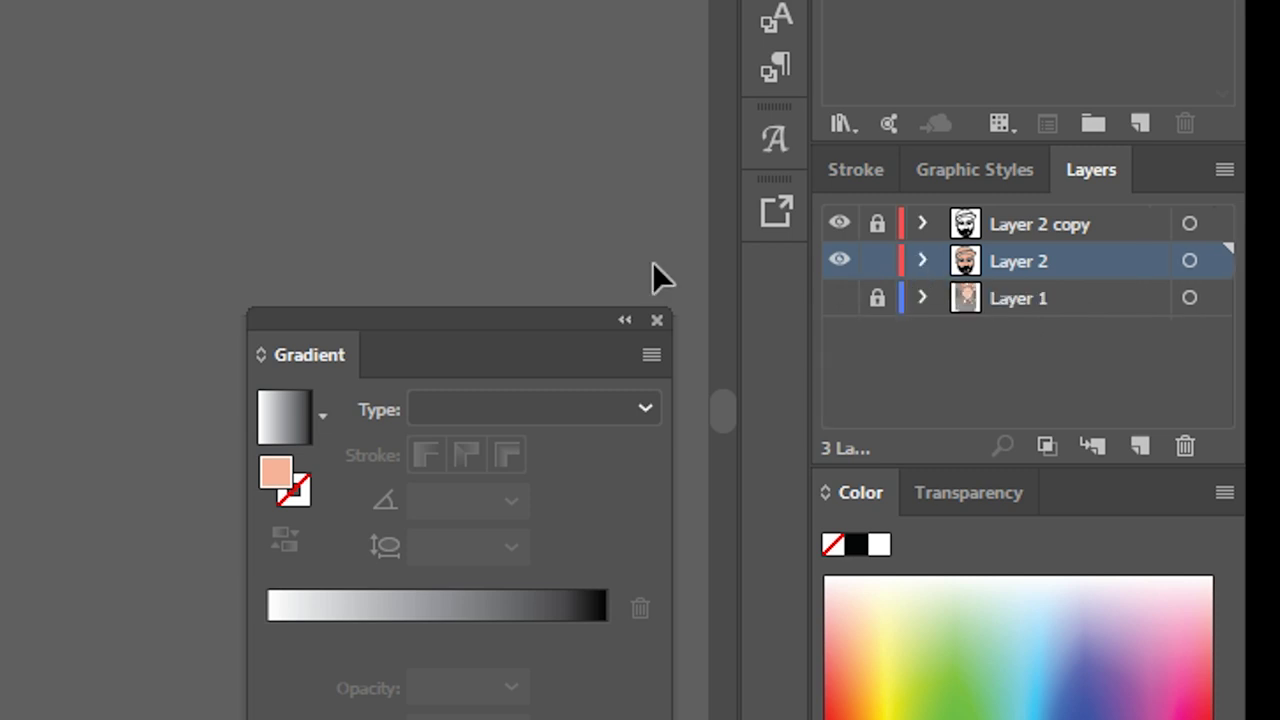
# Step: Isolate the merged face group and fill the whites of both eyes with the lightest grey swatch
pyautogui.scroll(-3, 729, 372)
pyautogui.hscroll(-1, 704, 382)
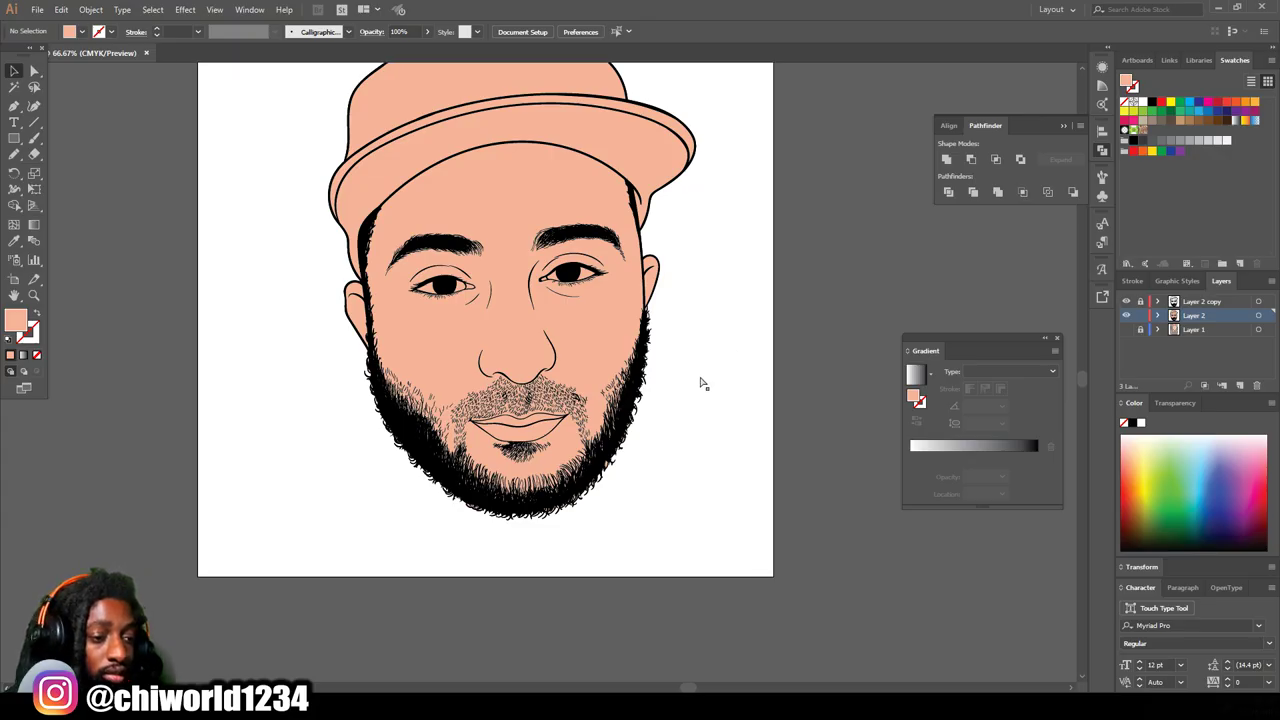
pyautogui.scroll(3, 702, 382)
pyautogui.scroll(2, 703, 380)
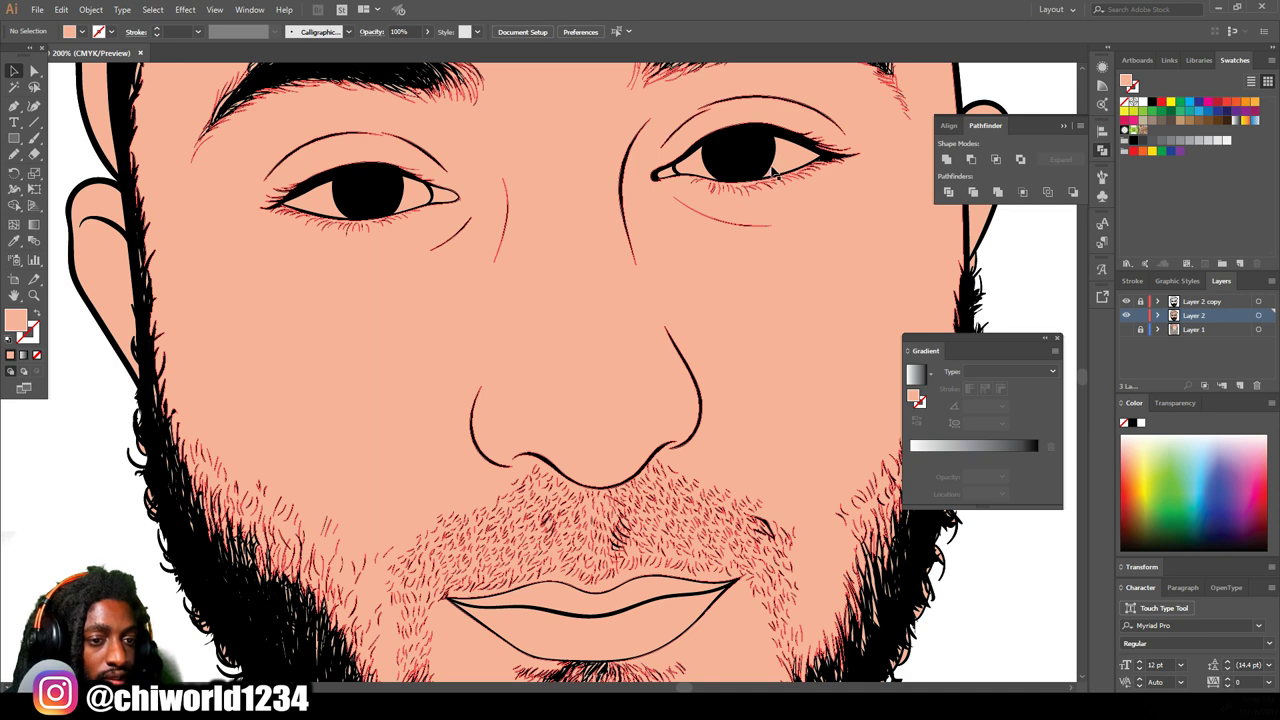
pyautogui.scroll(-2, 773, 174)
pyautogui.scroll(2, 771, 200)
pyautogui.click(787, 205)
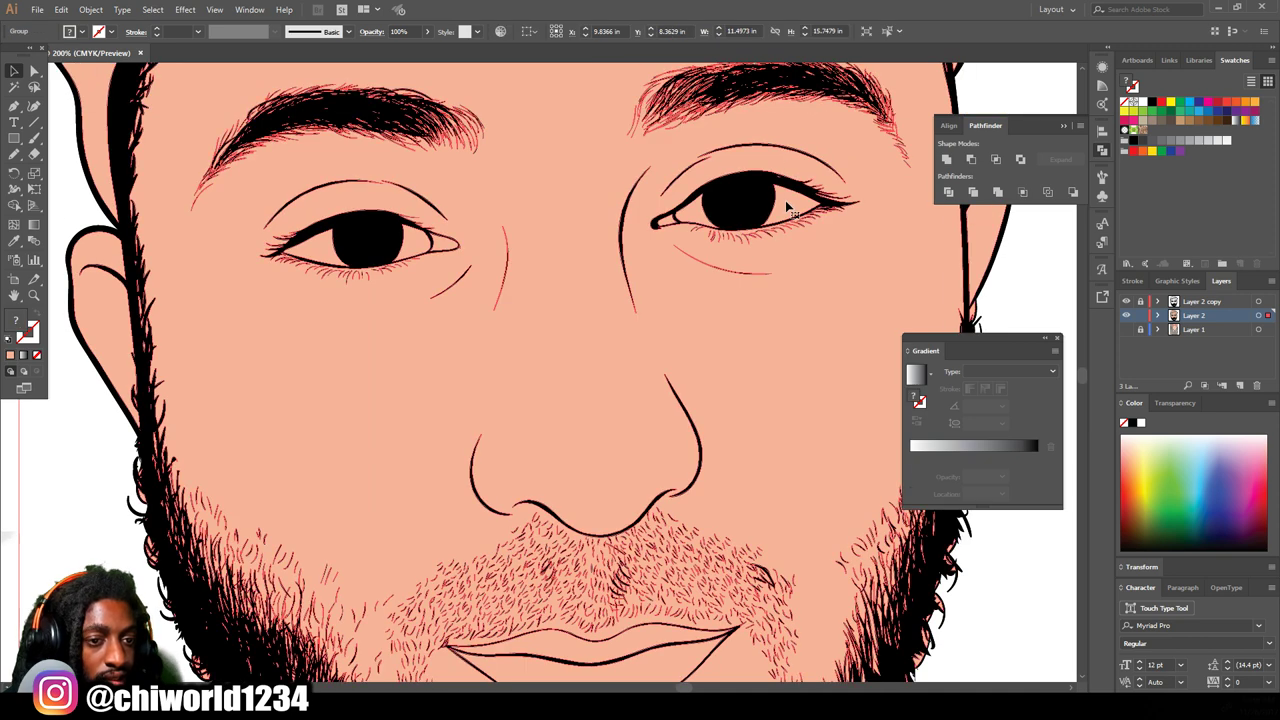
pyautogui.rightClick(787, 203)
pyautogui.click(820, 283)
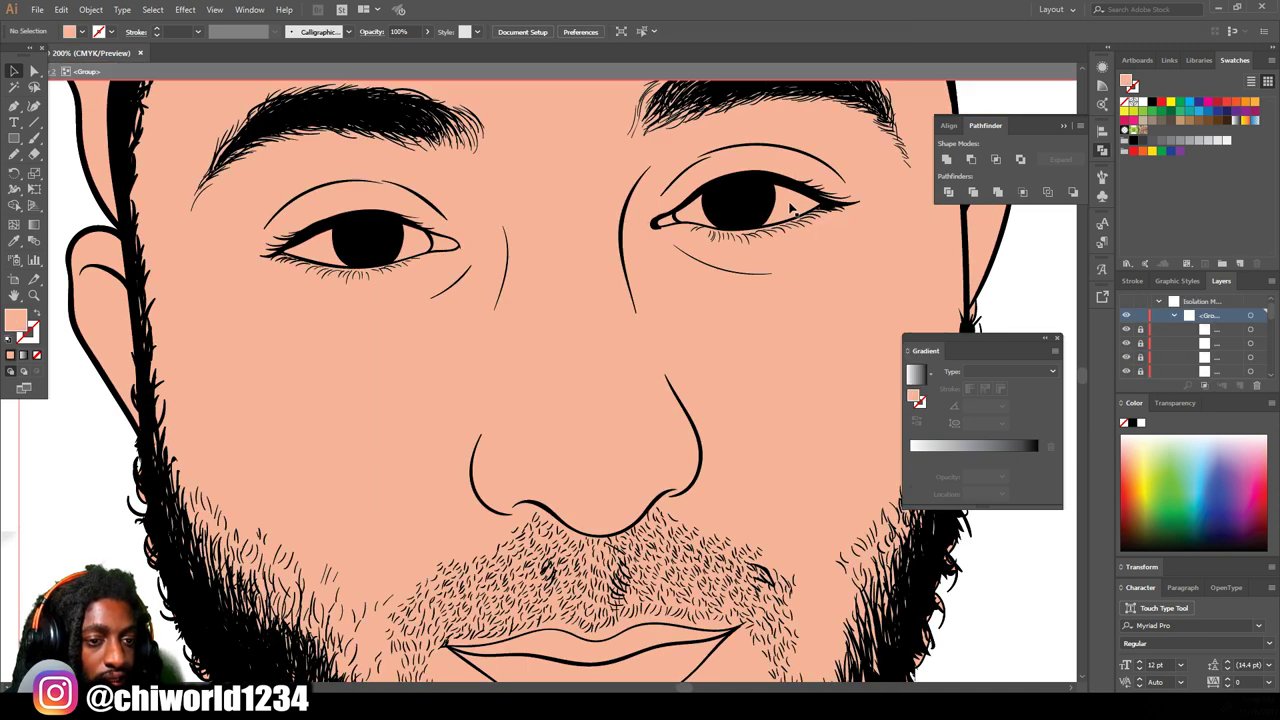
pyautogui.click(740, 212)
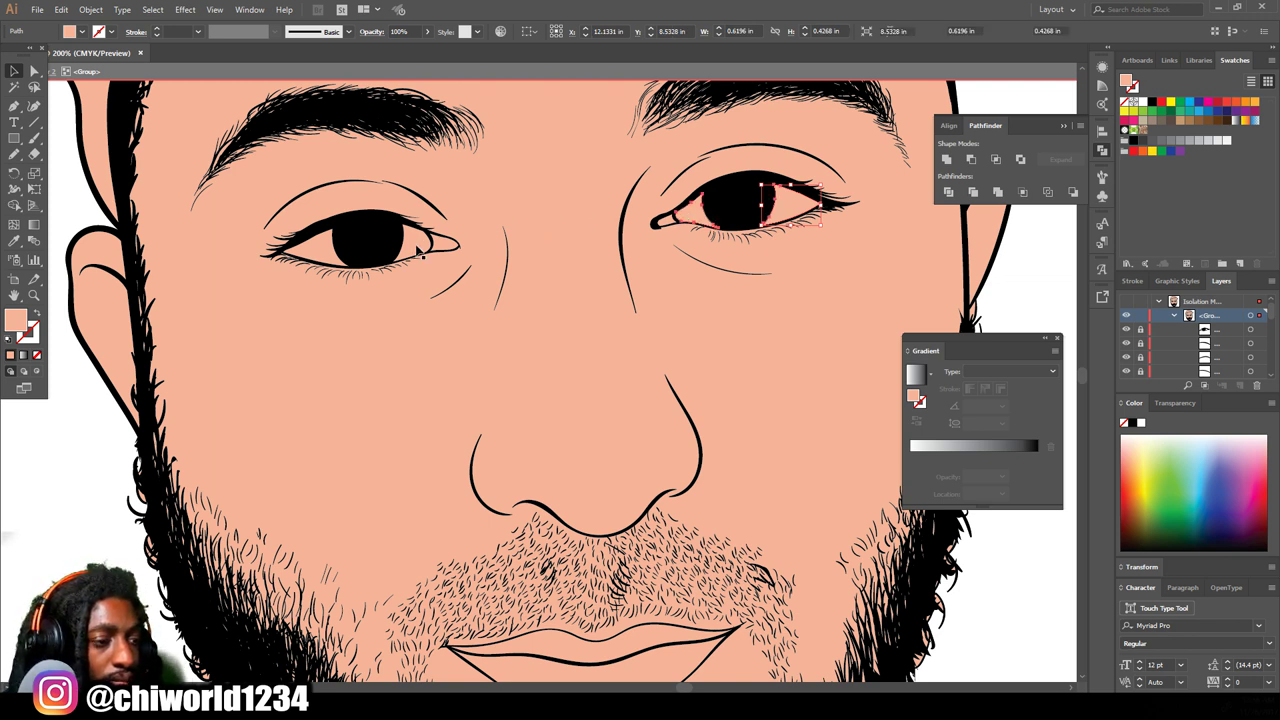
pyautogui.keyDown('shift'); pyautogui.click(318, 254); pyautogui.keyUp('shift')
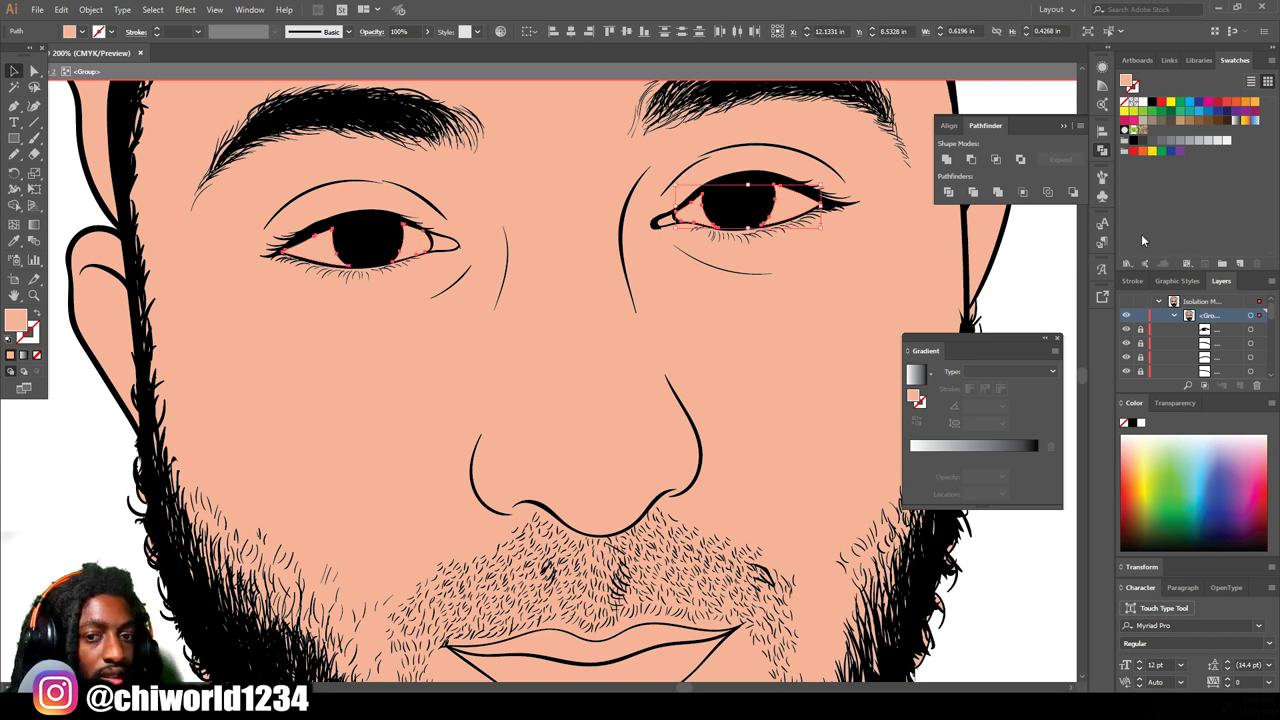
pyautogui.click(1227, 141)
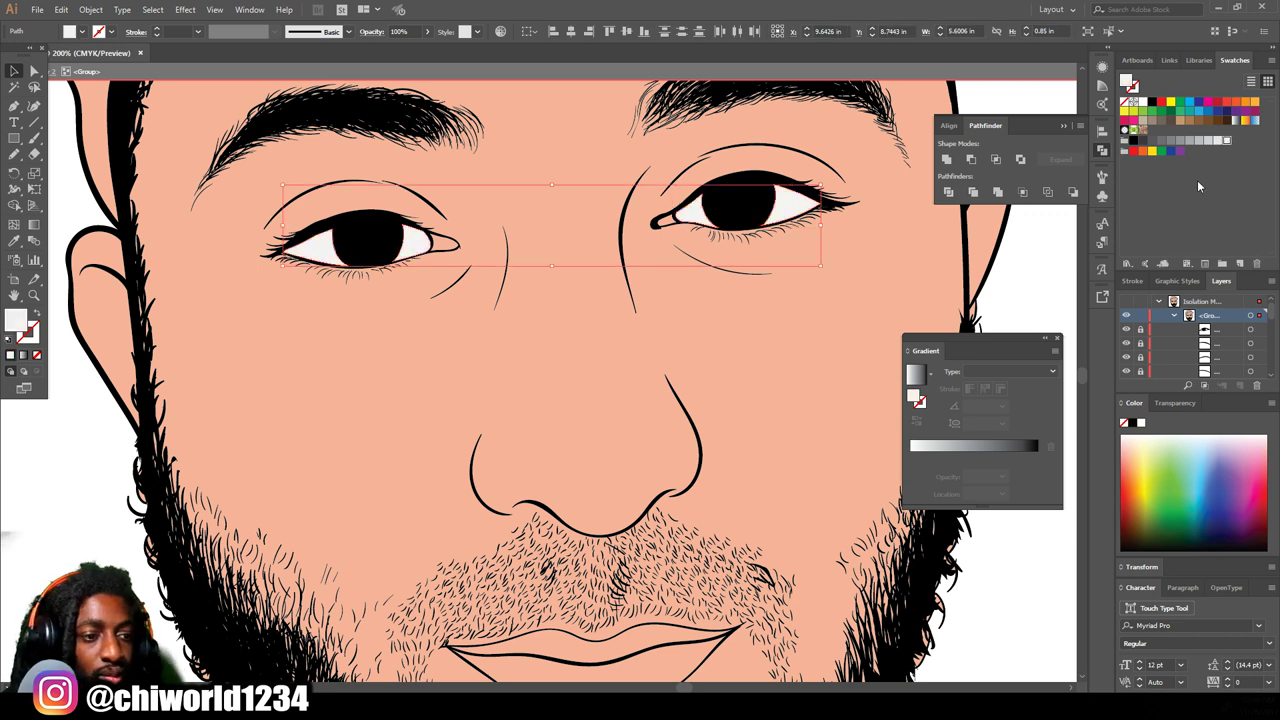
pyautogui.click(1027, 307)
# Step: Fill the underside of the cap's brim with red and darken that fill to a deep maroon
pyautogui.hotkey('ctrl', '-')
pyautogui.hotkey('ctrl', '-')
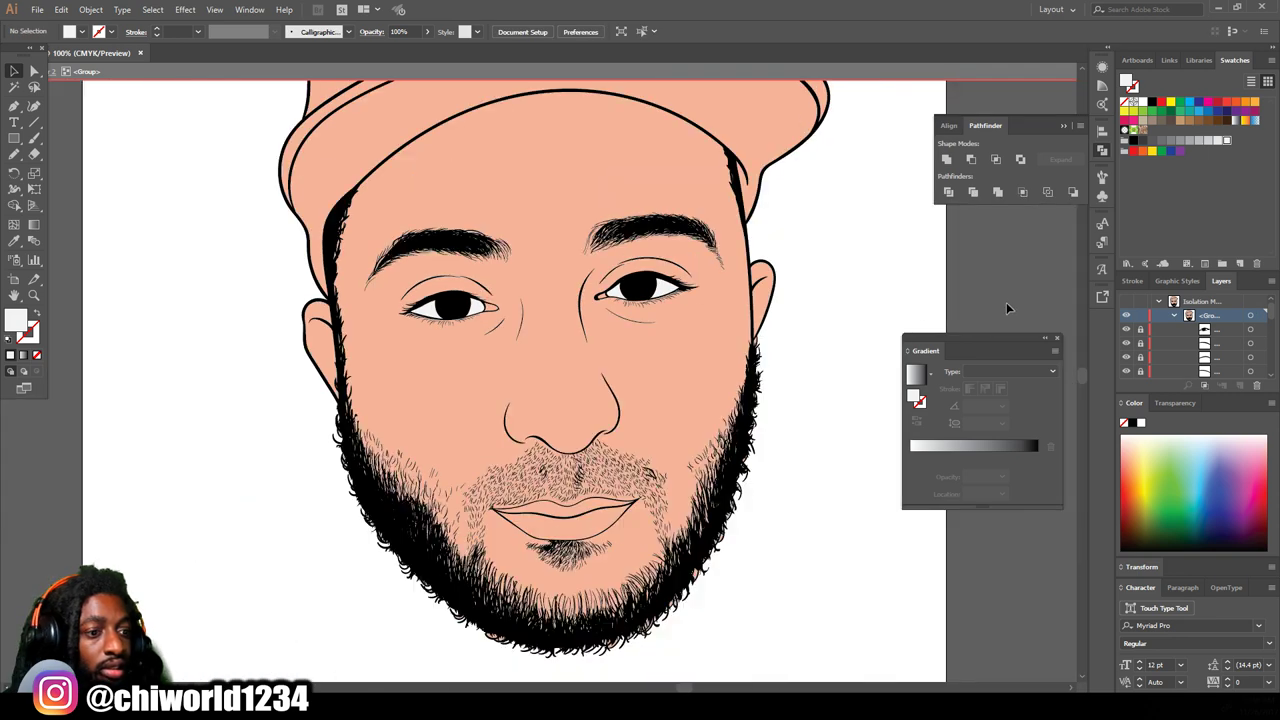
pyautogui.scroll(3, 928, 298)
pyautogui.click(766, 288)
pyautogui.click(1161, 102)
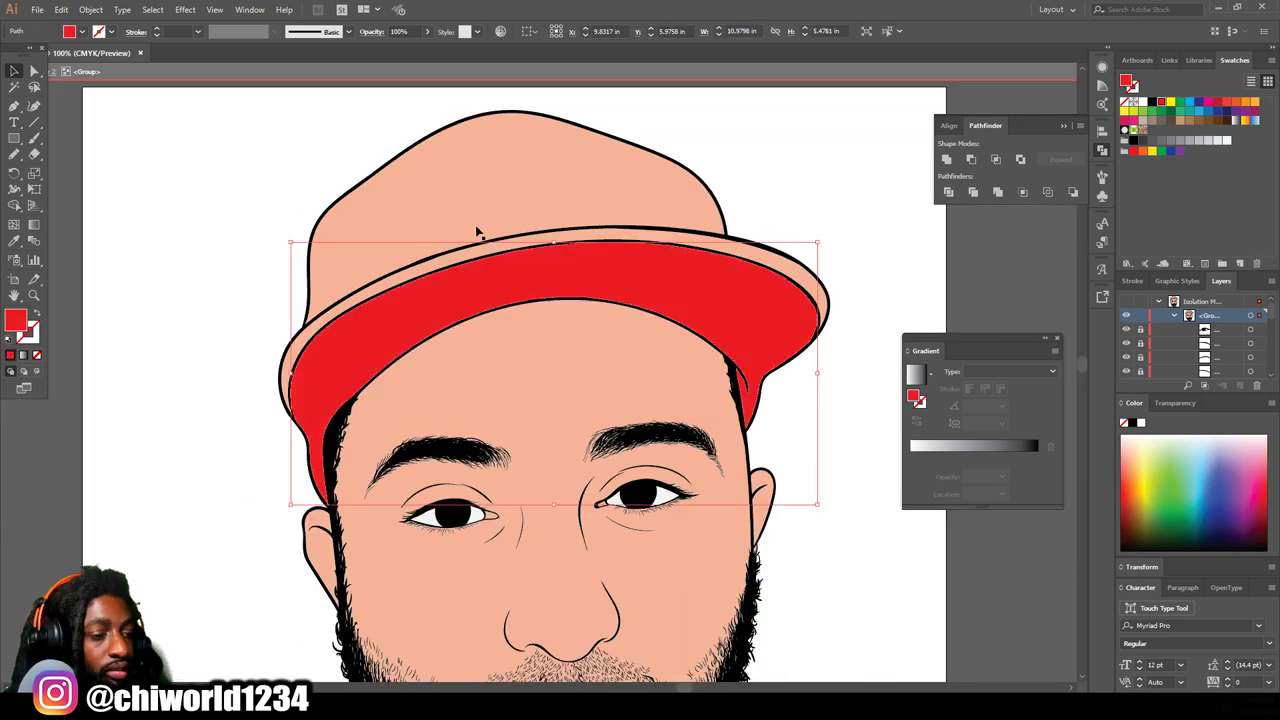
pyautogui.doubleClick(16, 321)
pyautogui.click(889, 595)
pyautogui.click(1070, 526)
# Step: Fill the cap's crown and the brim's outer edge with the bright red swatch
pyautogui.click(556, 167)
pyautogui.keyDown('shift'); pyautogui.click(544, 240); pyautogui.keyUp('shift')
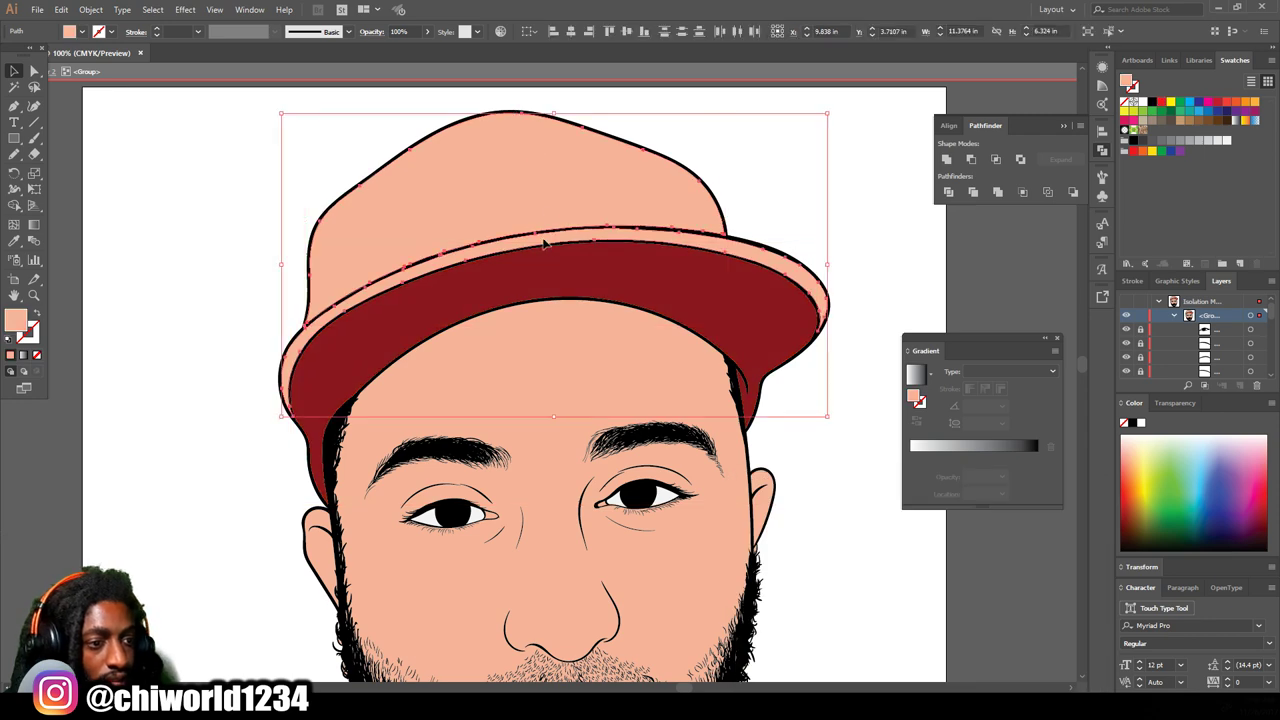
pyautogui.click(1164, 102)
pyautogui.click(924, 278)
# Step: Fill the inner corners of both eyes and the upper lip with dusty pink D68785
pyautogui.hotkey('ctrl', '-')
pyautogui.hotkey('ctrl', '-')
pyautogui.hotkey('ctrl', '+')
pyautogui.hotkey('ctrl', '+')
pyautogui.hotkey('ctrl', '+')
pyautogui.hotkey('ctrl', '+')
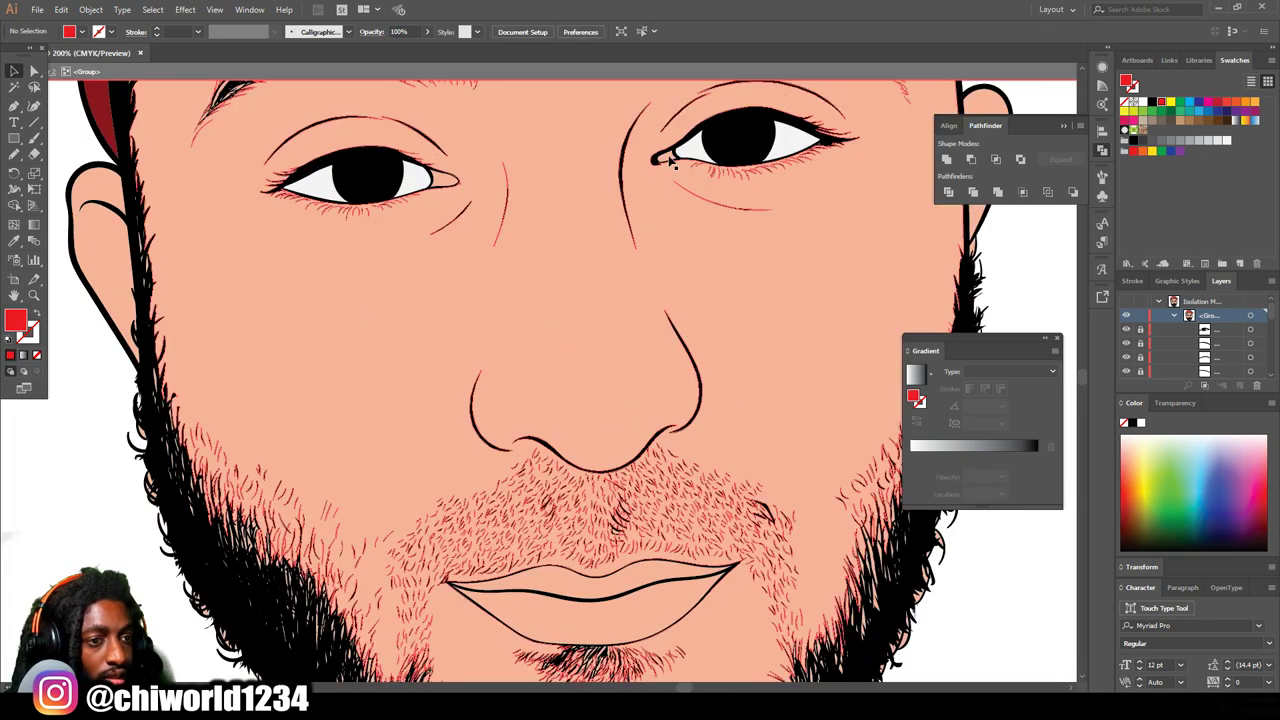
pyautogui.click(668, 158)
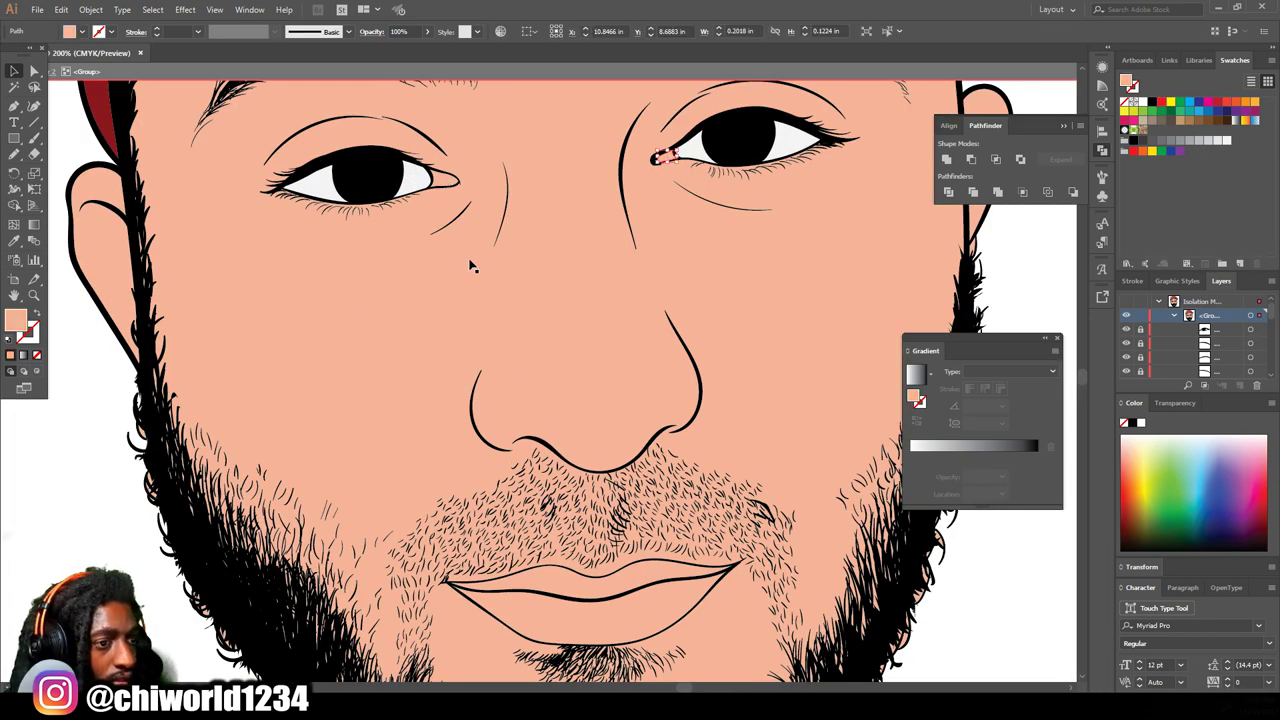
pyautogui.keyDown('shift'); pyautogui.click(444, 182); pyautogui.keyUp('shift')
pyautogui.keyDown('shift'); pyautogui.click(650, 570); pyautogui.keyUp('shift')
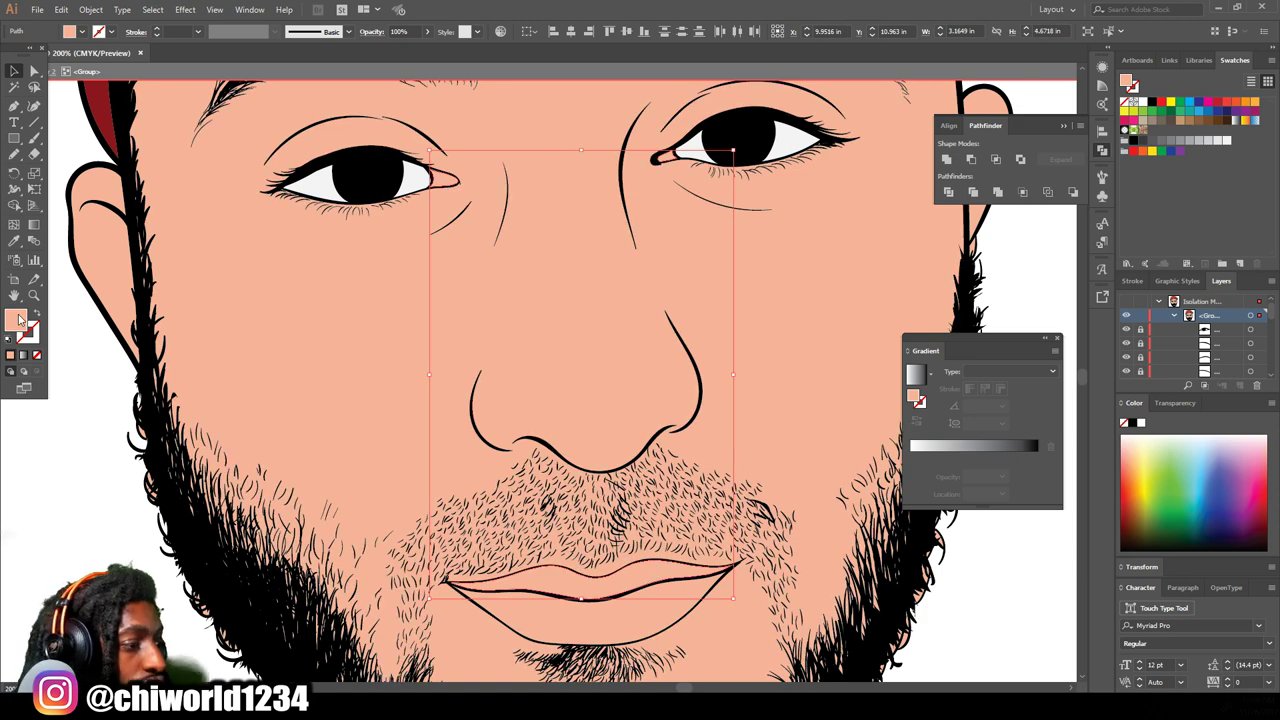
pyautogui.doubleClick(18, 318)
pyautogui.moveTo(820, 532)
pyautogui.mouseDown()
pyautogui.moveTo(807, 532)
pyautogui.moveTo(807, 552)
pyautogui.mouseUp()
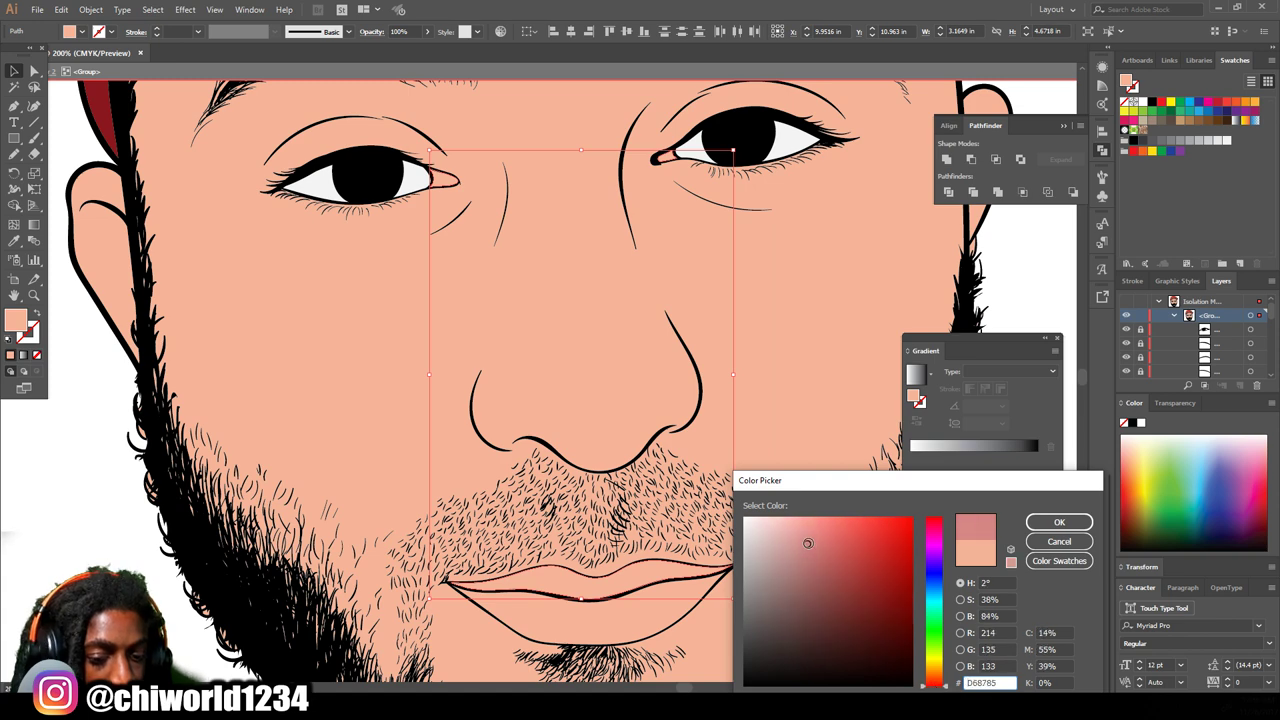
pyautogui.click(1059, 522)
# Step: Fill the lower lip with light pink F9AAAA and leave the isolated group
pyautogui.click(590, 620)
pyautogui.doubleClick(13, 318)
pyautogui.click(810, 540)
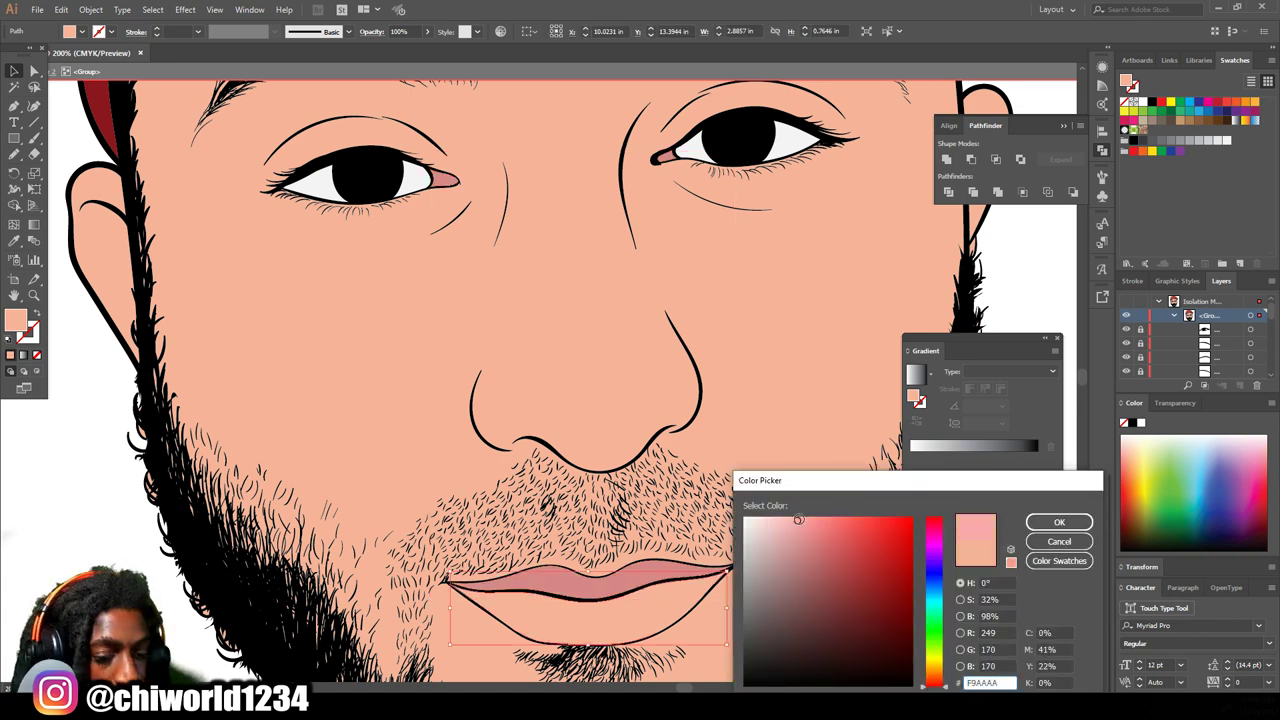
pyautogui.click(1059, 522)
pyautogui.doubleClick(1015, 588)
# Step: Examine the coloured portrait both as a whole and up close
pyautogui.hotkey('ctrl', '0')
pyautogui.moveTo(286, 557); pyautogui.dragTo(824, 78)
pyautogui.hotkey('ctrl', '1')
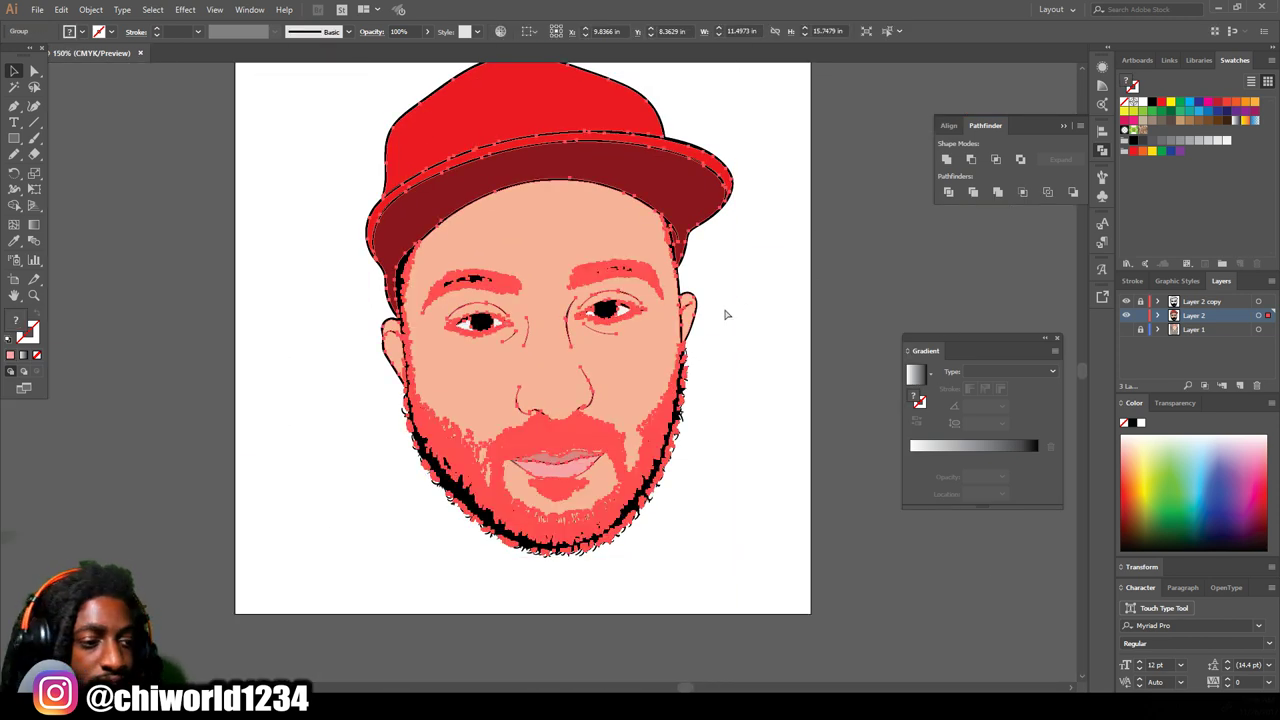
pyautogui.hotkey('ctrl', '=')
pyautogui.hotkey('ctrl', '=')
pyautogui.scroll(-1, 727, 297)
pyautogui.hotkey('ctrl', '-')
pyautogui.hotkey('ctrl', '-')
pyautogui.hotkey('ctrl', '-')
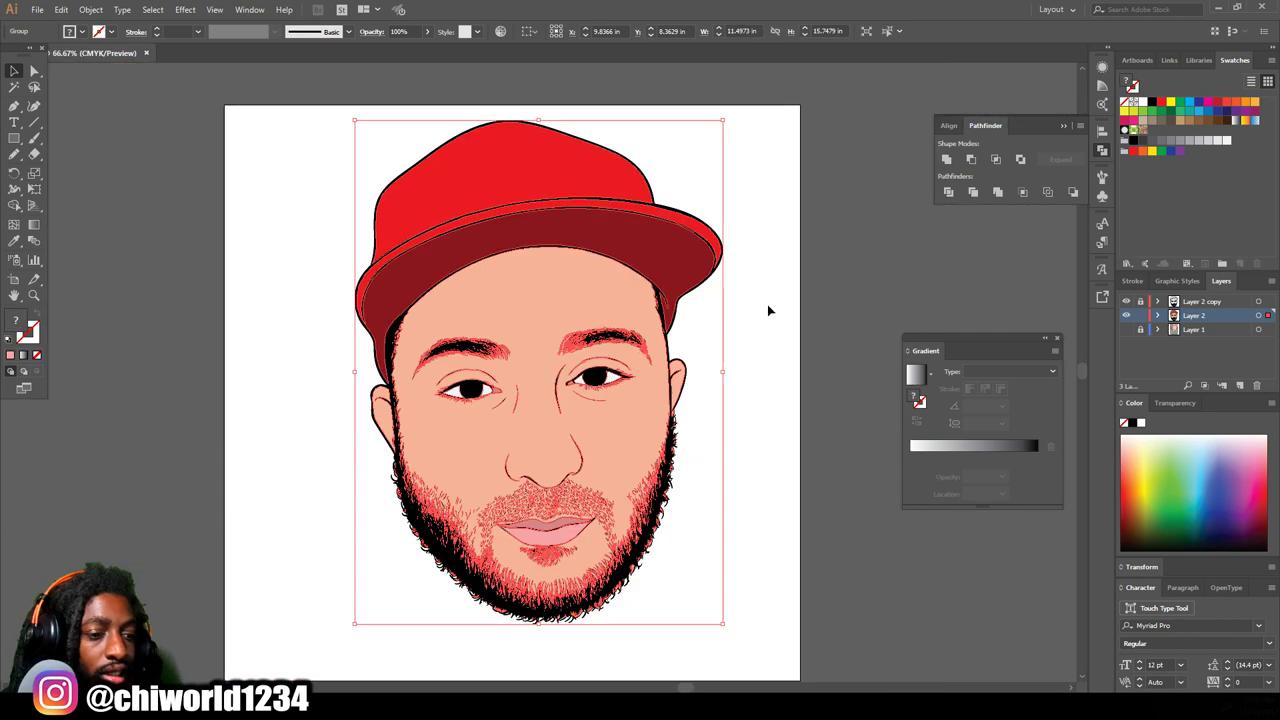
pyautogui.click(771, 368)
# Step: Select the coloured portrait on Layer 2 and adjust its CMYK color balance to cyan -8, magenta 4, yellow 3 and black -33 percent
pyautogui.moveTo(767, 609); pyautogui.dragTo(271, 101)
pyautogui.hotkey('ctrl', '+')
pyautogui.hotkey('ctrl', '+')
pyautogui.hotkey('ctrl', '+')
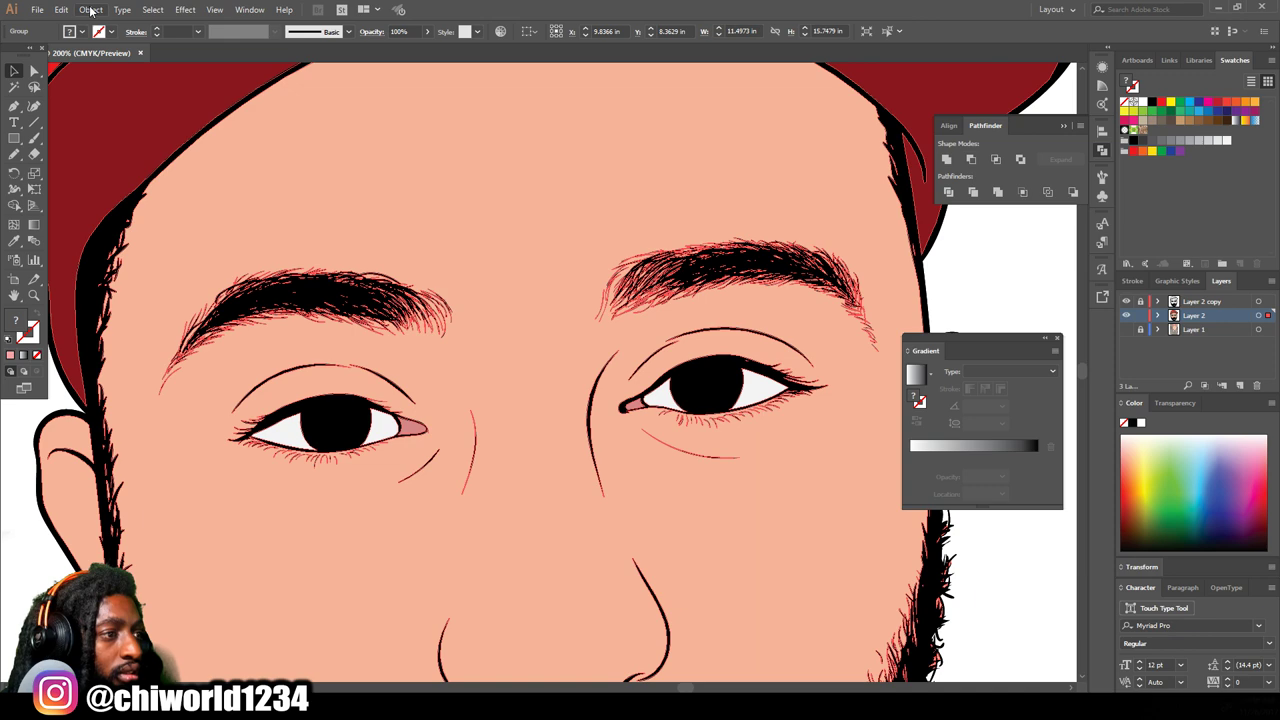
pyautogui.click(91, 11)
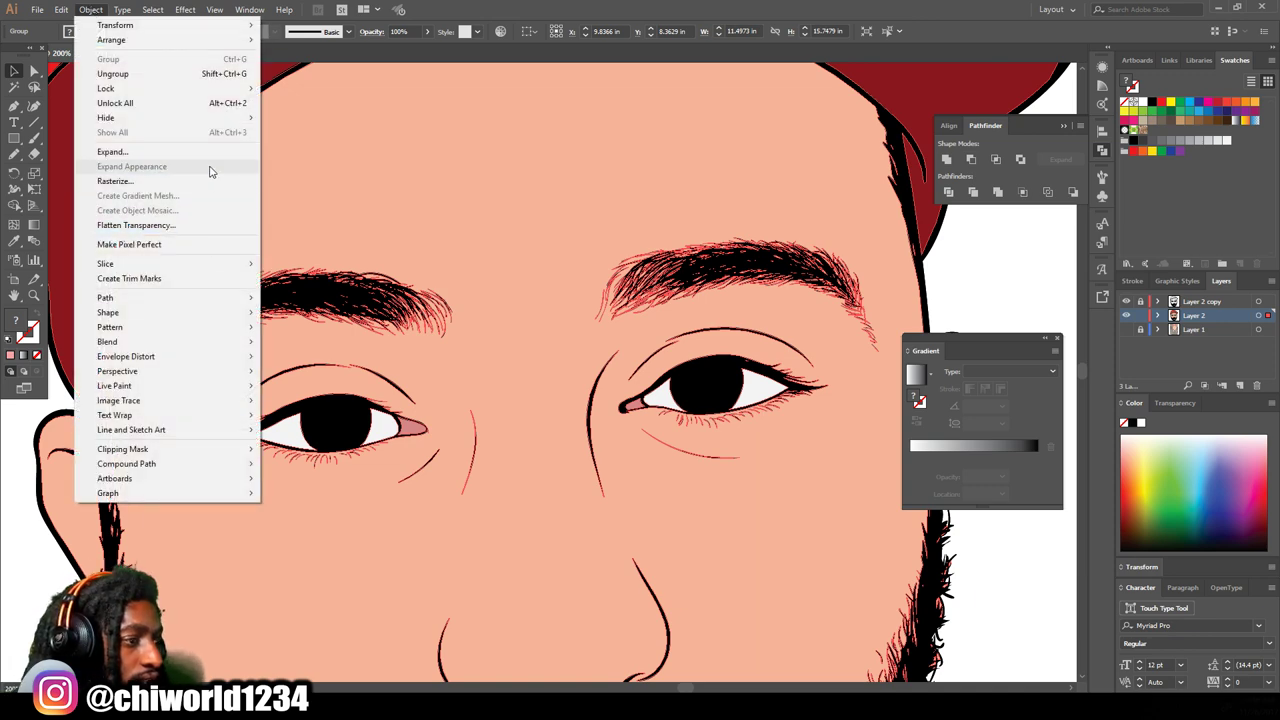
pyautogui.click(61, 11)
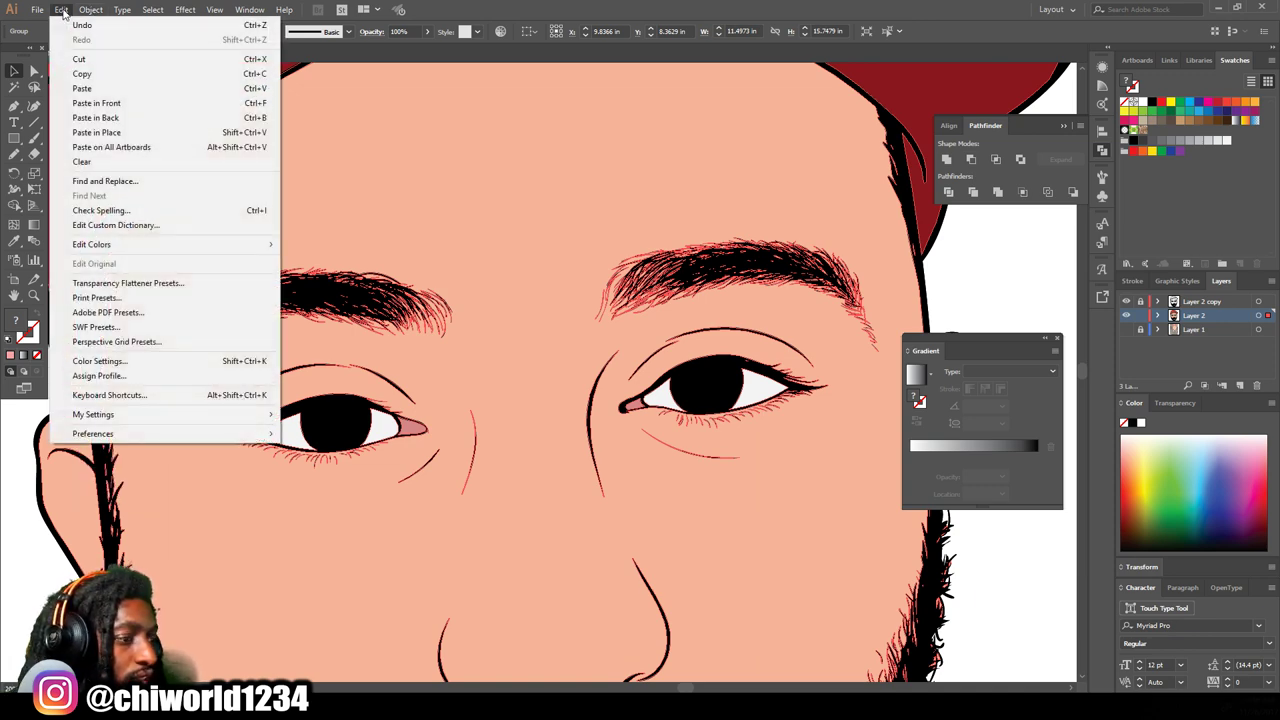
pyautogui.moveTo(205, 248)
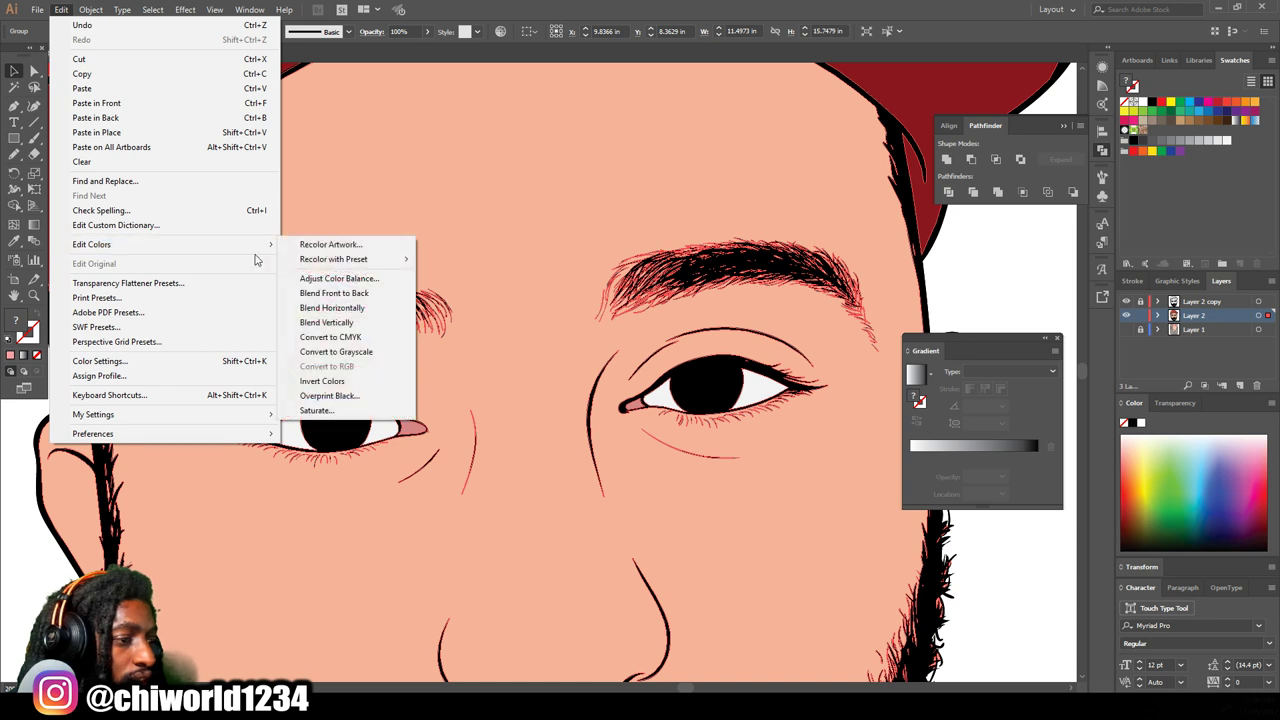
pyautogui.moveTo(305, 262)
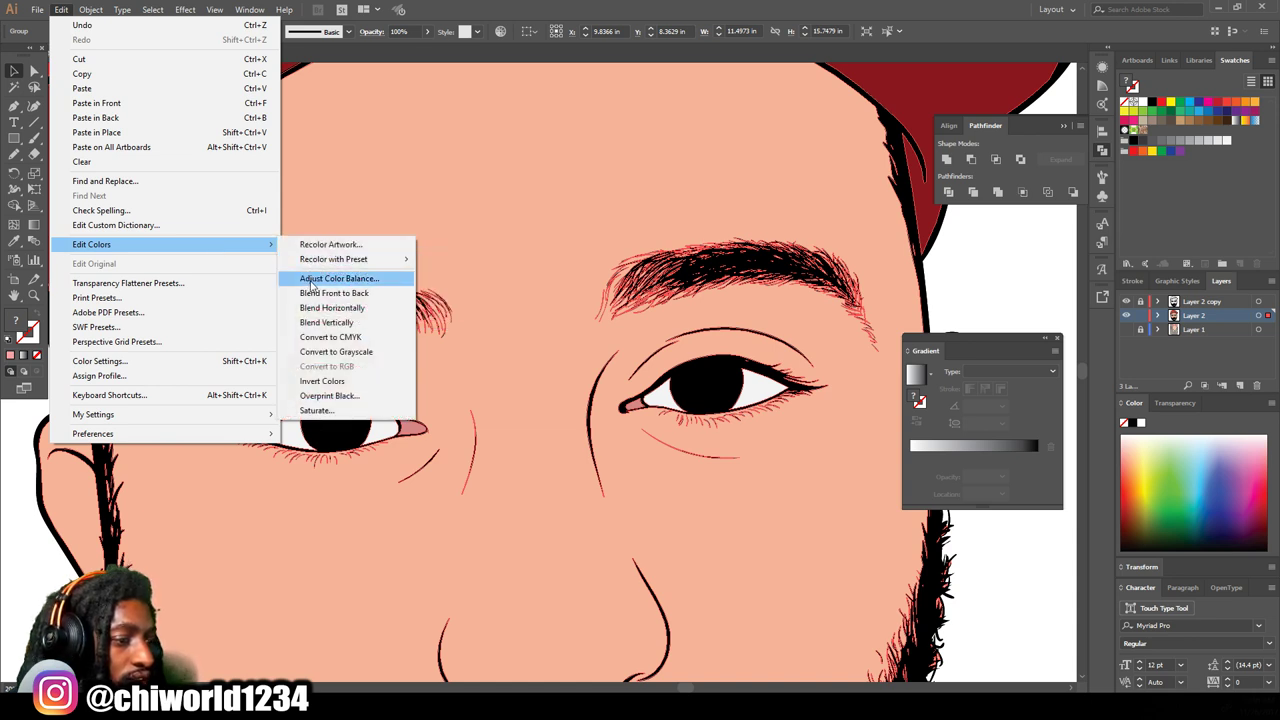
pyautogui.click(311, 280)
pyautogui.click(40, 226)
pyautogui.moveTo(120, 143)
pyautogui.mouseDown()
pyautogui.moveTo(103, 140)
pyautogui.moveTo(125, 120)
pyautogui.mouseUp()
pyautogui.click(125, 100)
pyautogui.click(125, 81)
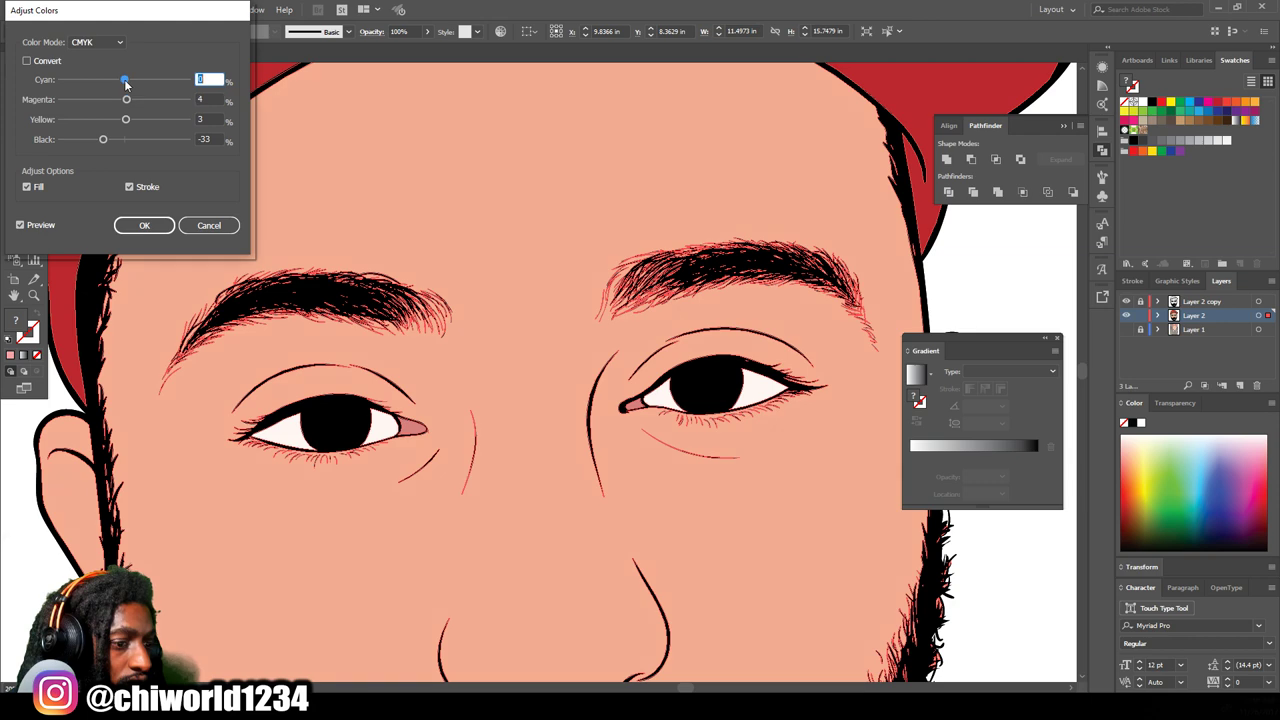
pyautogui.click(130, 226)
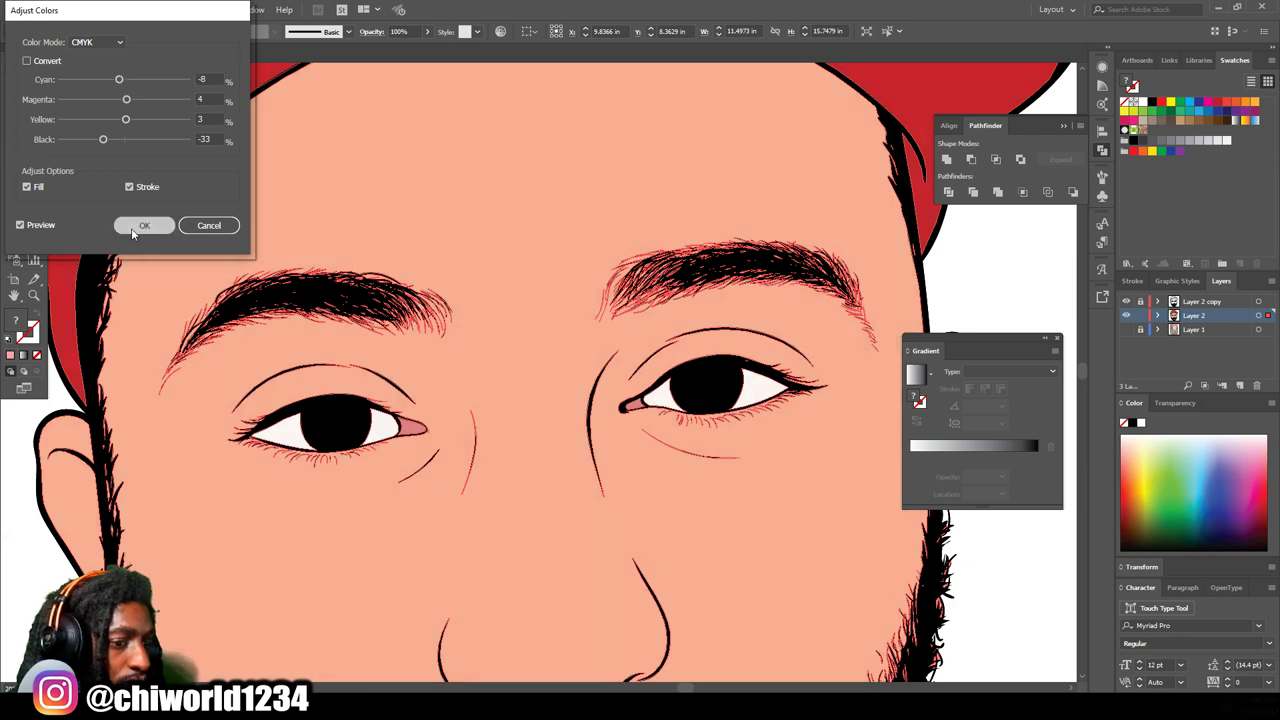
pyautogui.click(1057, 600)
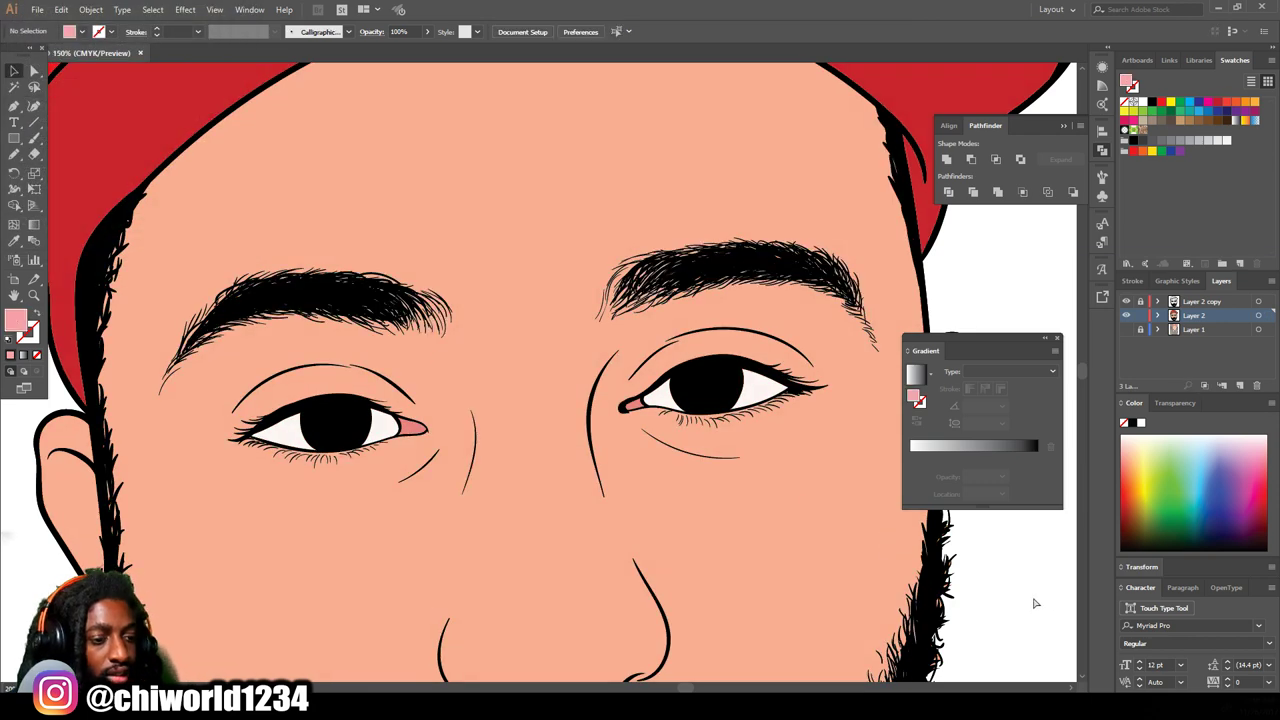
# Step: Delete the stray skin-coloured pieces that stick out beyond the beard hairs along the underside of the chin
pyautogui.hotkey('ctrl', '-')
pyautogui.hotkey('ctrl', '-')
pyautogui.hotkey('ctrl', '-')
pyautogui.scroll(1, 844, 515)
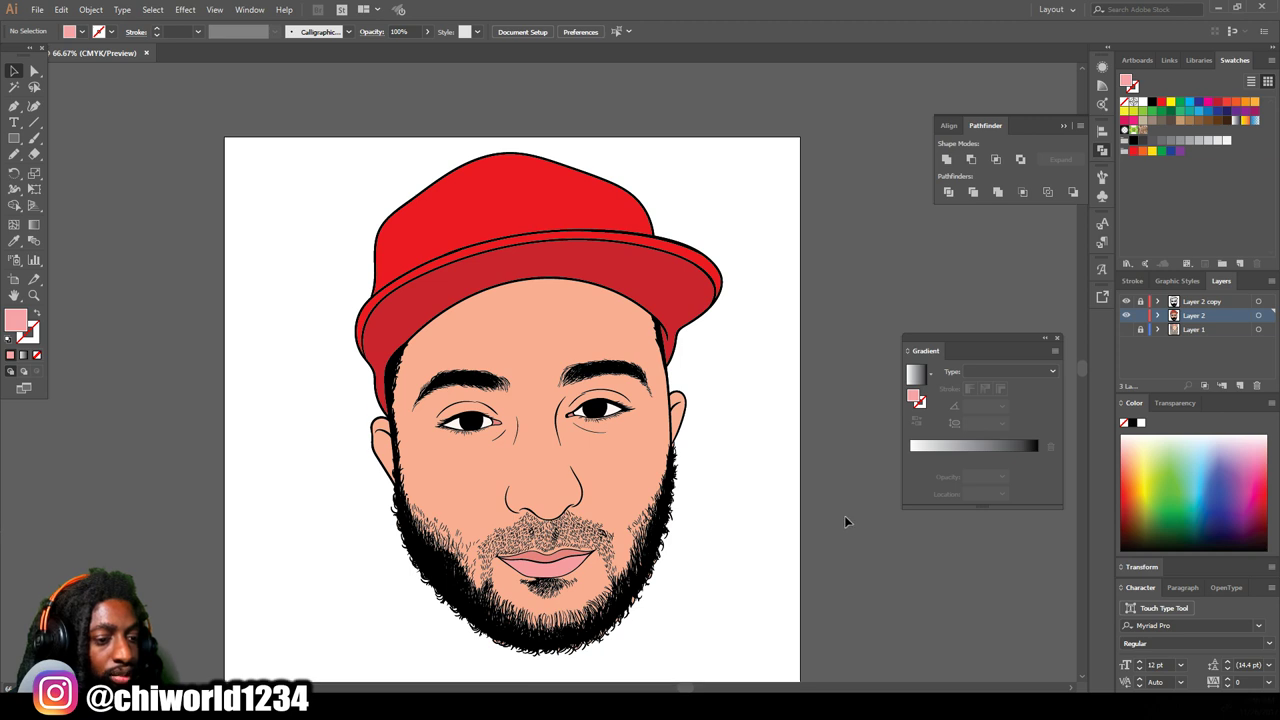
pyautogui.scroll(-4, 835, 511)
pyautogui.scroll(-2, 826, 512)
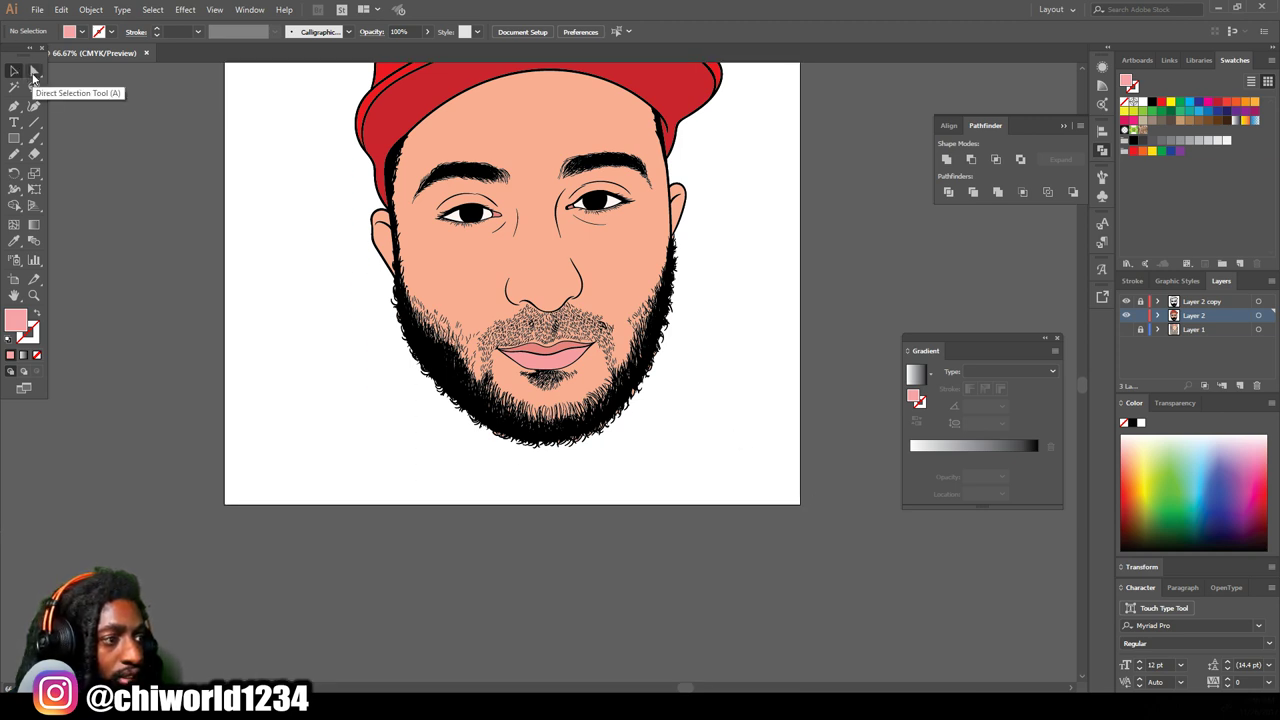
pyautogui.click(33, 74)
pyautogui.scroll(5, 566, 430)
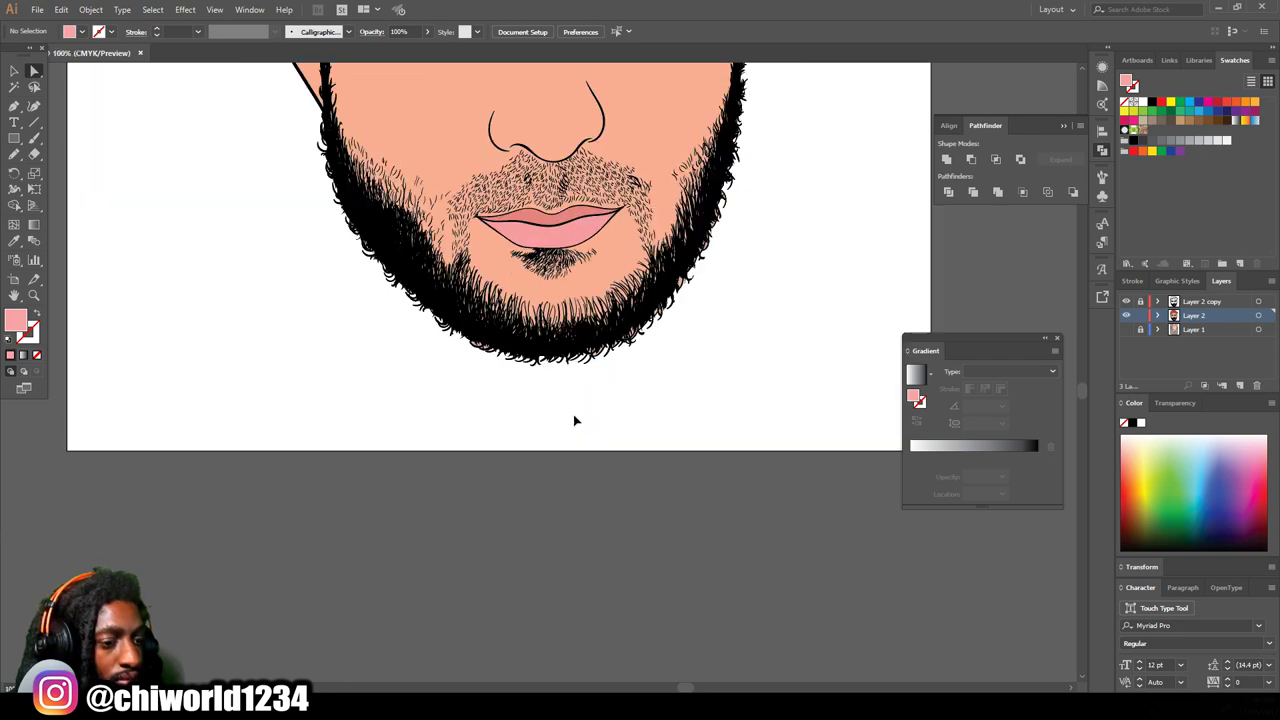
pyautogui.moveTo(369, 376); pyautogui.dragTo(824, 306)
pyautogui.click(824, 306)
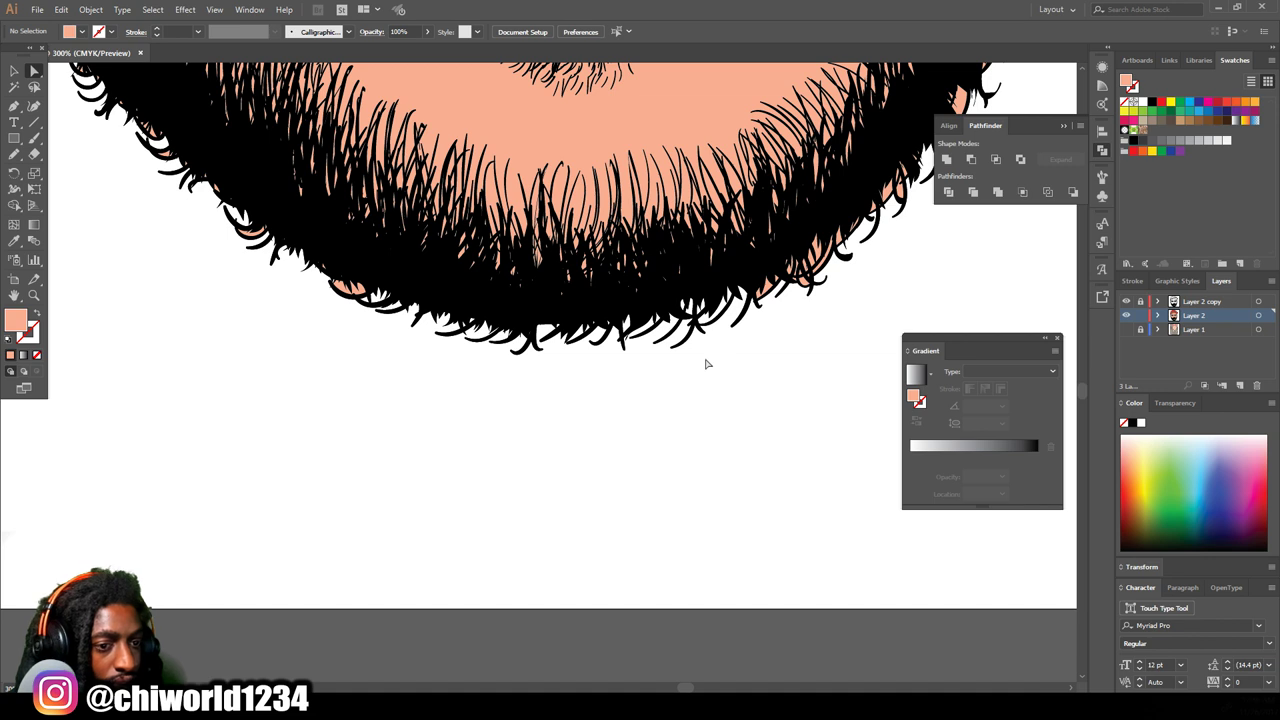
pyautogui.moveTo(821, 327); pyautogui.dragTo(892, 277)
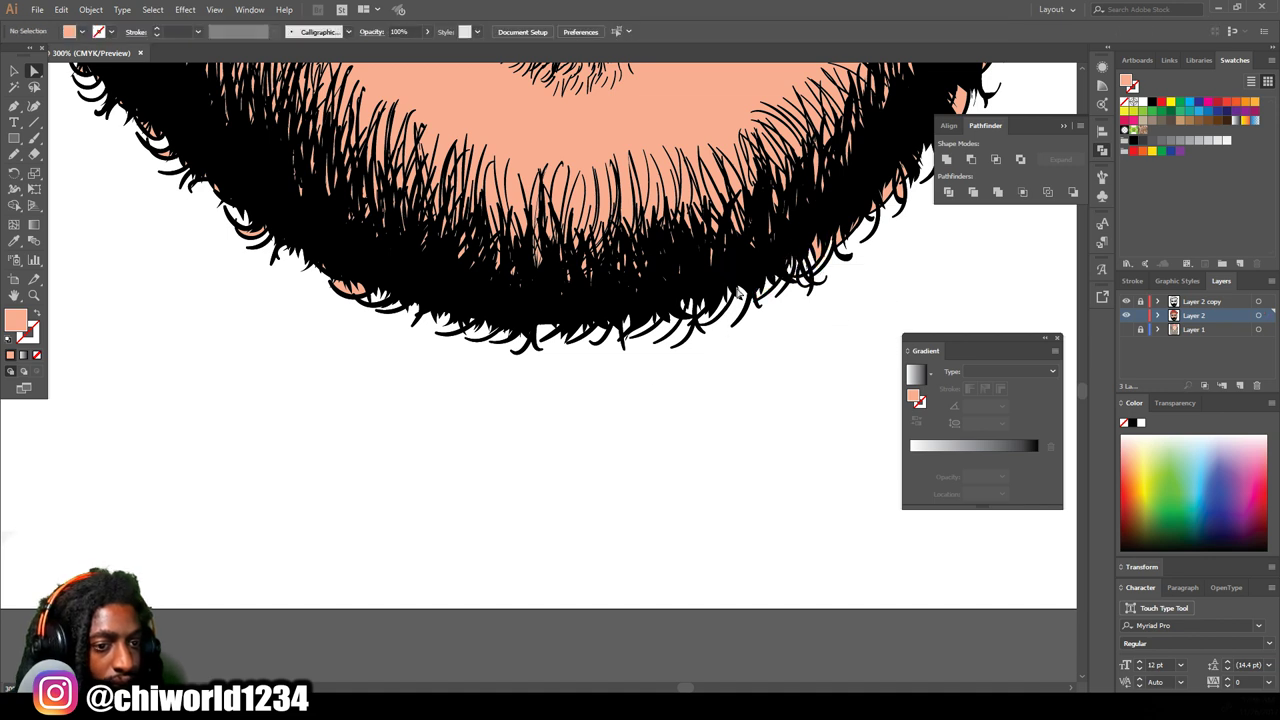
pyautogui.moveTo(231, 357); pyautogui.dragTo(383, 265)
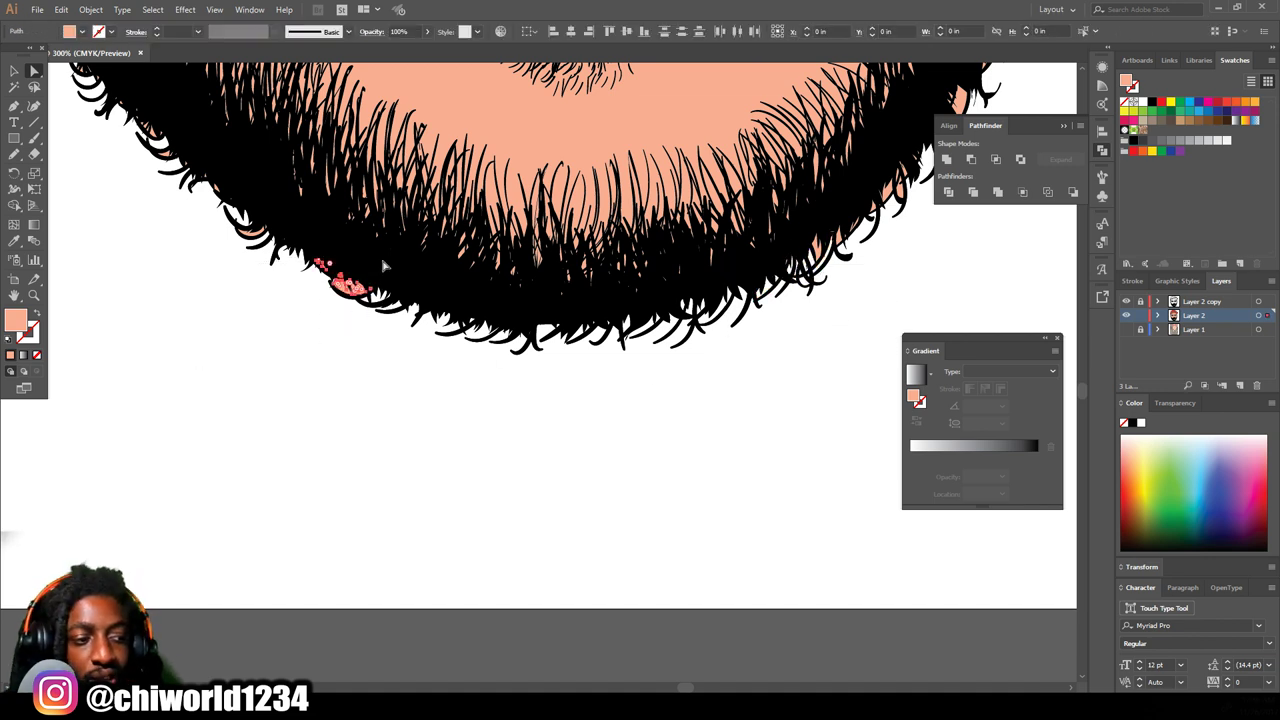
pyautogui.moveTo(197, 307); pyautogui.dragTo(285, 222)
# Step: Delete the stray skin-coloured pieces outside the beard along the portrait's lower left jaw
pyautogui.scroll(3, 228, 235)
pyautogui.hscroll(-3, 228, 235)
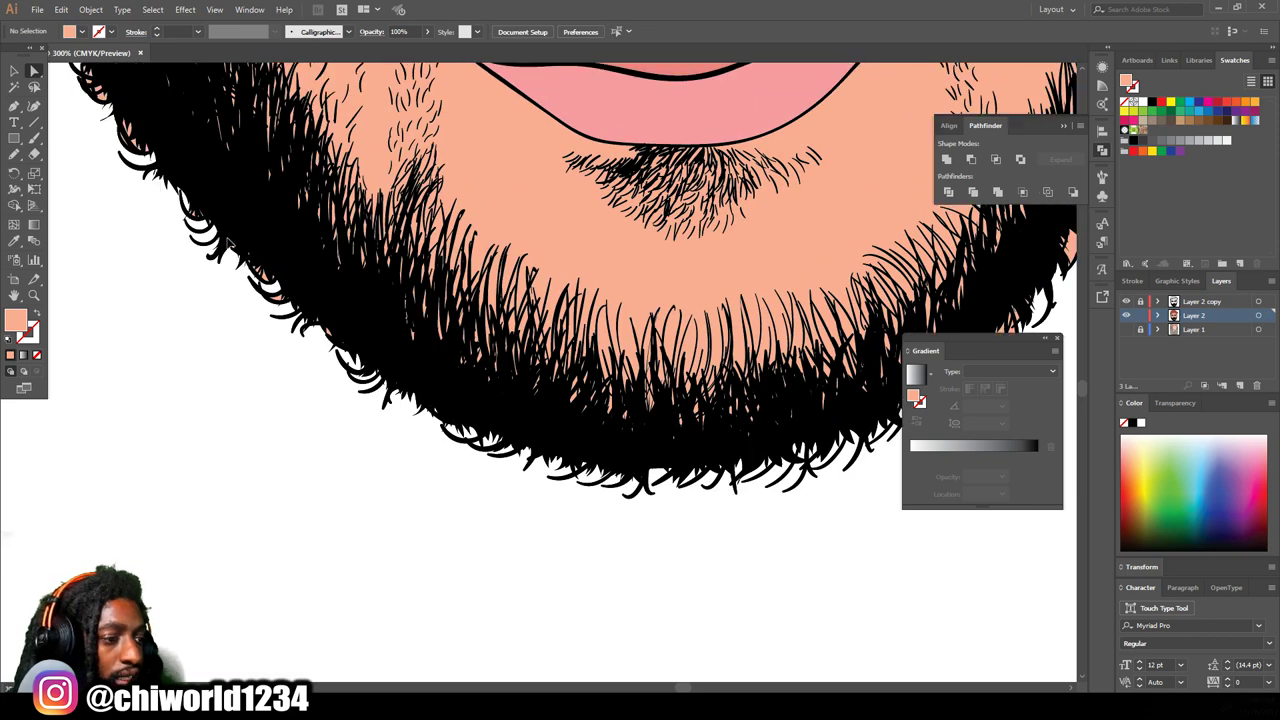
pyautogui.hscroll(-3, 240, 255)
pyautogui.scroll(2, 333, 304)
pyautogui.moveTo(330, 456); pyautogui.dragTo(440, 298)
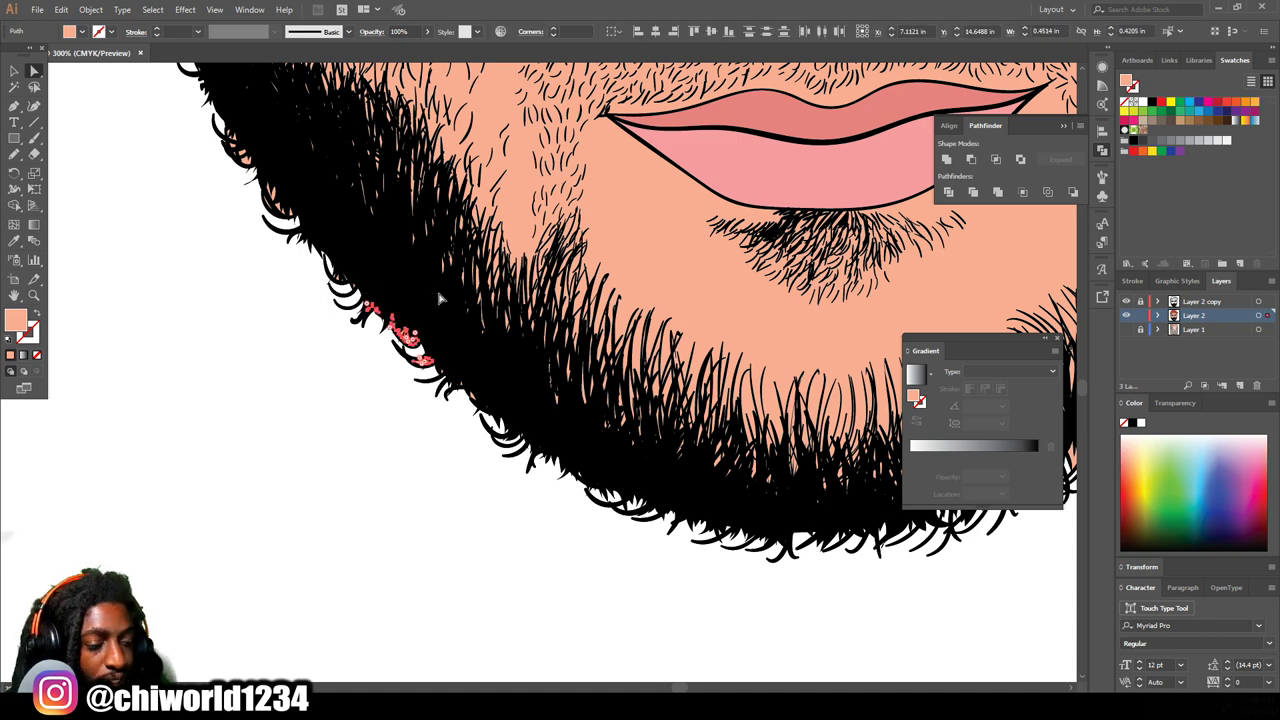
pyautogui.click(430, 423)
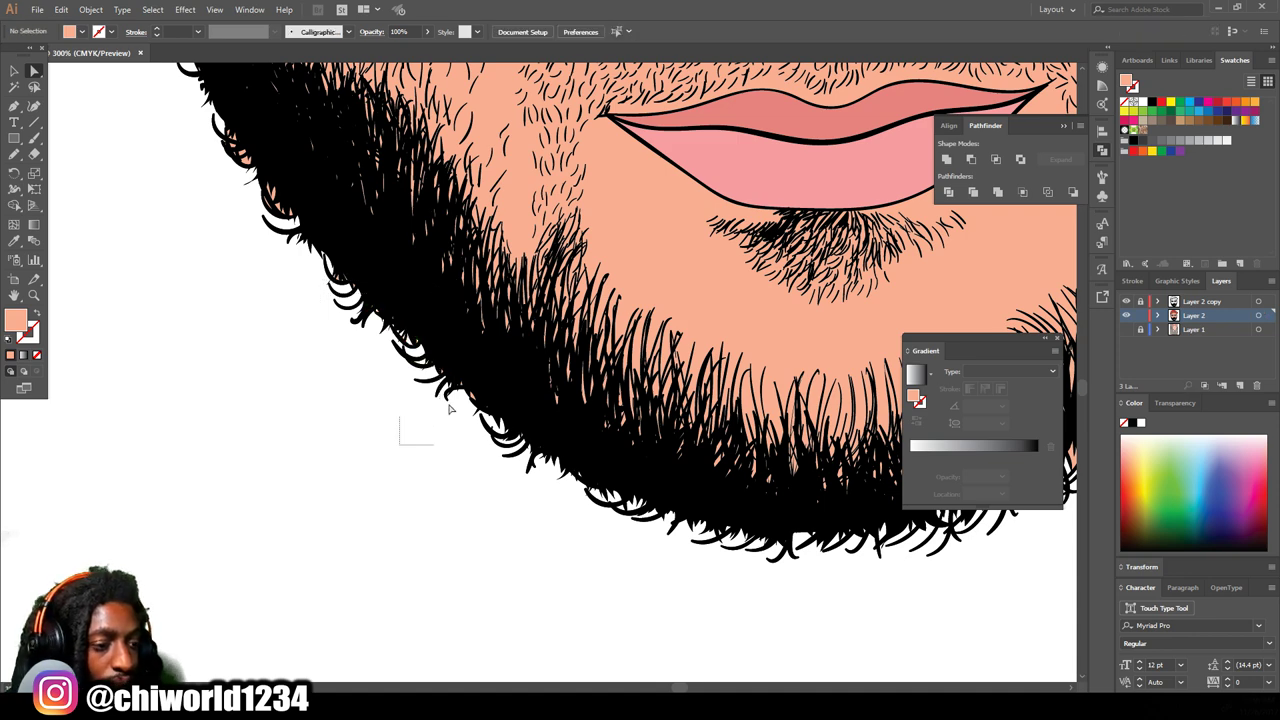
pyautogui.moveTo(488, 356); pyautogui.dragTo(488, 356)
# Step: Delete the skin-coloured pieces showing between the outer beard hairs up the portrait's left cheek
pyautogui.scroll(2, 274, 460)
pyautogui.moveTo(219, 376); pyautogui.dragTo(301, 242)
pyautogui.click(185, 358)
pyautogui.scroll(2, 182, 360)
pyautogui.moveTo(177, 383); pyautogui.dragTo(209, 247)
pyautogui.scroll(2, 245, 280)
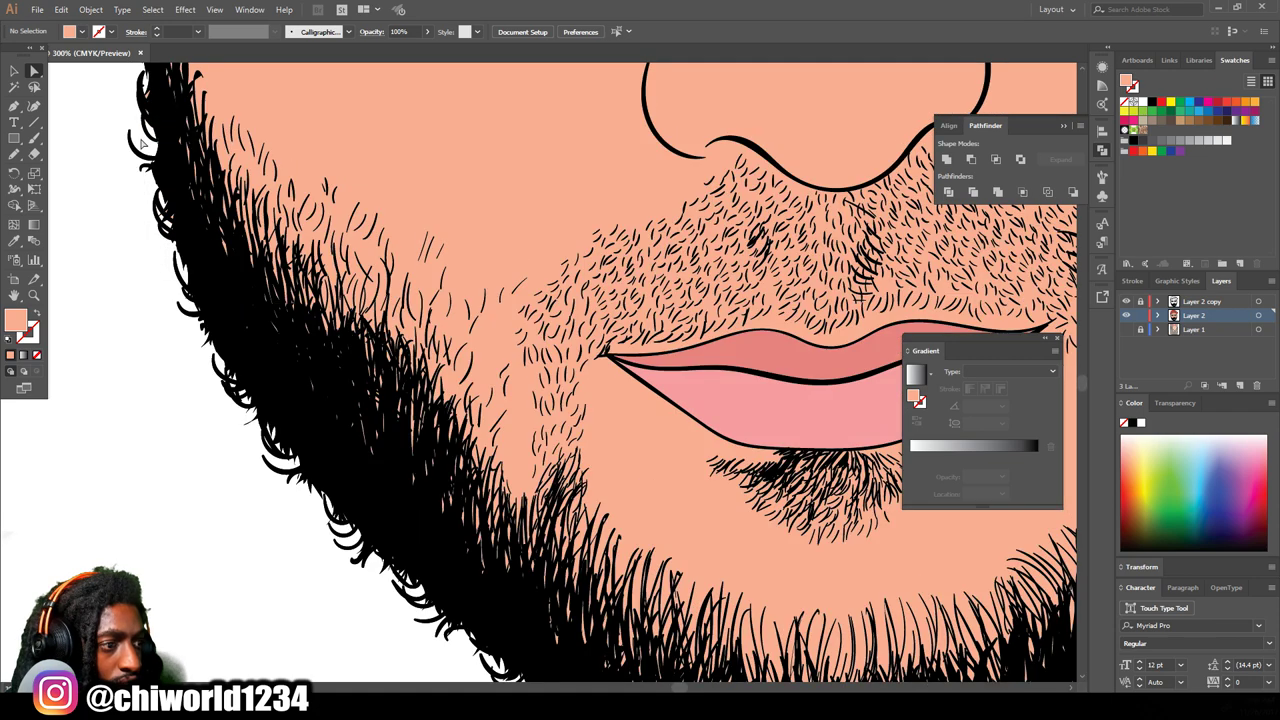
pyautogui.scroll(3, 170, 150)
# Step: Delete the stray skin-coloured pieces along the outer beard edge on the portrait's lower right jaw
pyautogui.scroll(-4, 392, 367)
pyautogui.scroll(4, 590, 490)
pyautogui.moveTo(233, 622); pyautogui.dragTo(385, 547)
pyautogui.moveTo(318, 566); pyautogui.dragTo(357, 531)
pyautogui.press('Delete')
pyautogui.moveTo(294, 596); pyautogui.dragTo(564, 195)
pyautogui.press('Delete')
pyautogui.press('Delete')
pyautogui.press('Delete')
pyautogui.press('Delete')
# Step: Delete the remaining skin-coloured pieces outside the beard along the portrait's right cheek and sideburn
pyautogui.scroll(3, 534, 338)
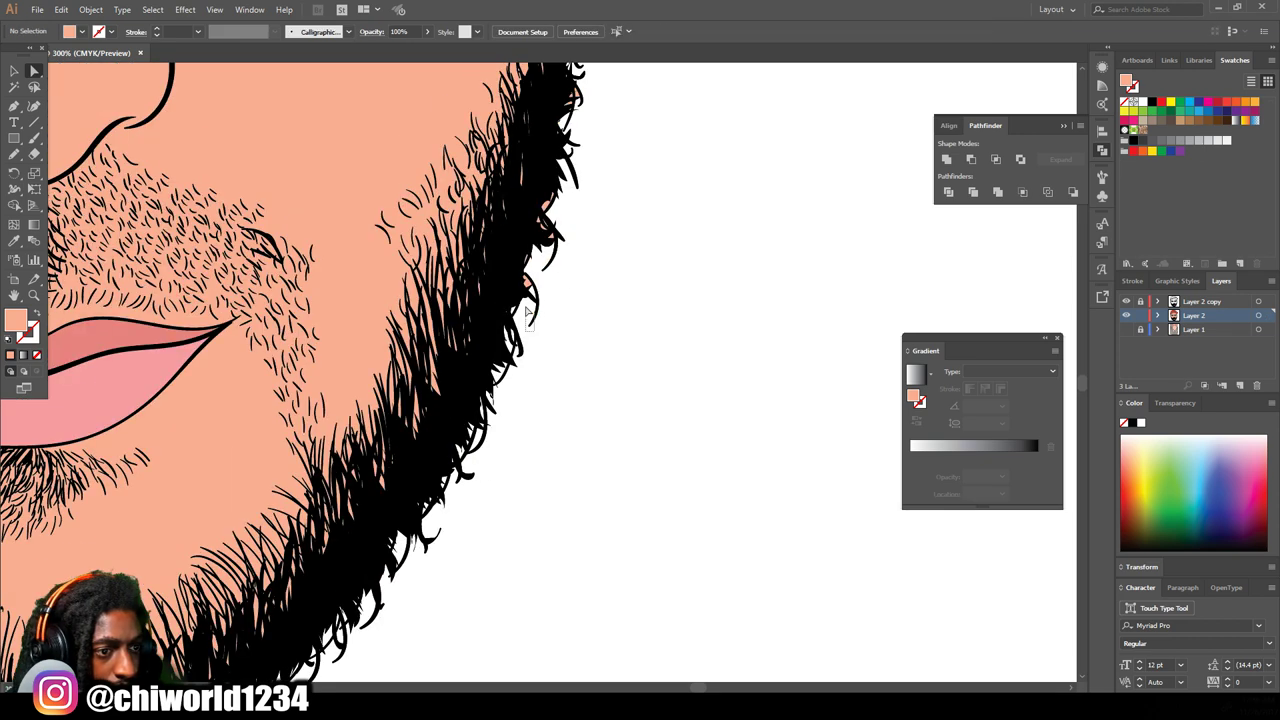
pyautogui.moveTo(524, 332); pyautogui.dragTo(553, 256)
pyautogui.press('Delete')
pyautogui.scroll(3, 580, 380)
pyautogui.moveTo(592, 401); pyautogui.dragTo(526, 305)
pyautogui.press('Delete')
pyautogui.scroll(3, 622, 361)
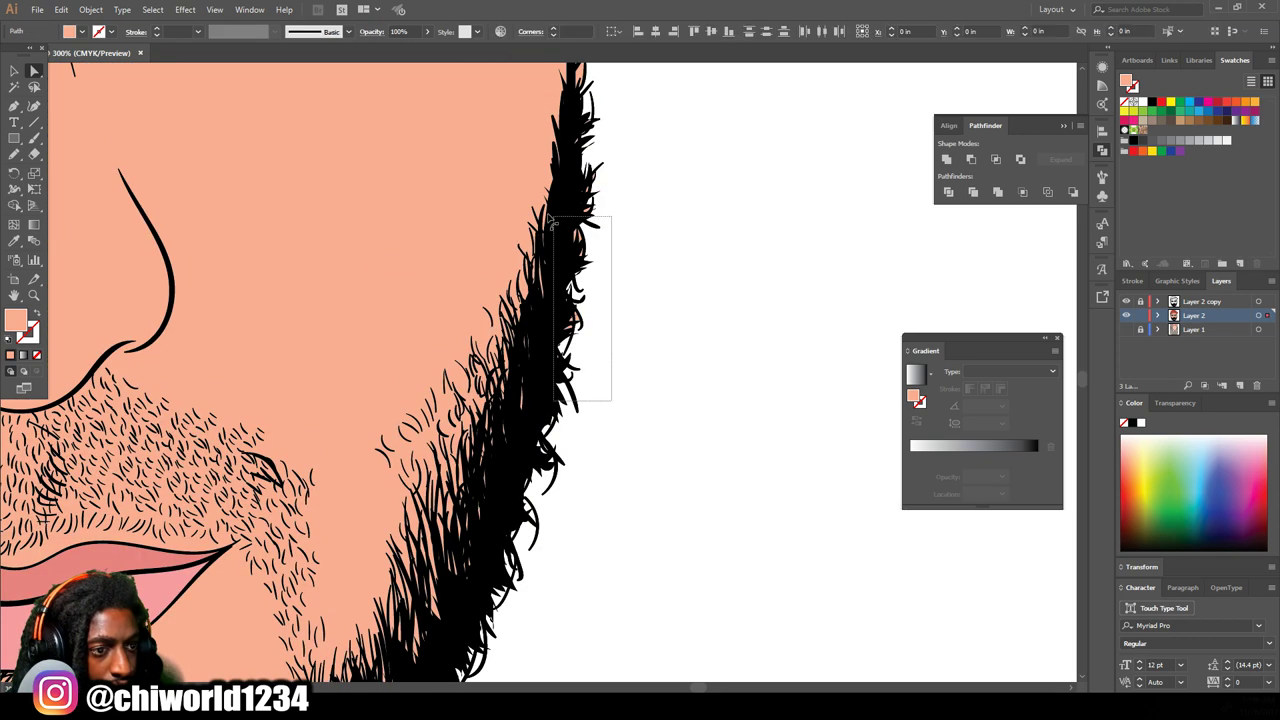
pyautogui.scroll(3, 640, 320)
pyautogui.hotkey('ctrl', '0')
pyautogui.hscroll(-3, 704, 328)
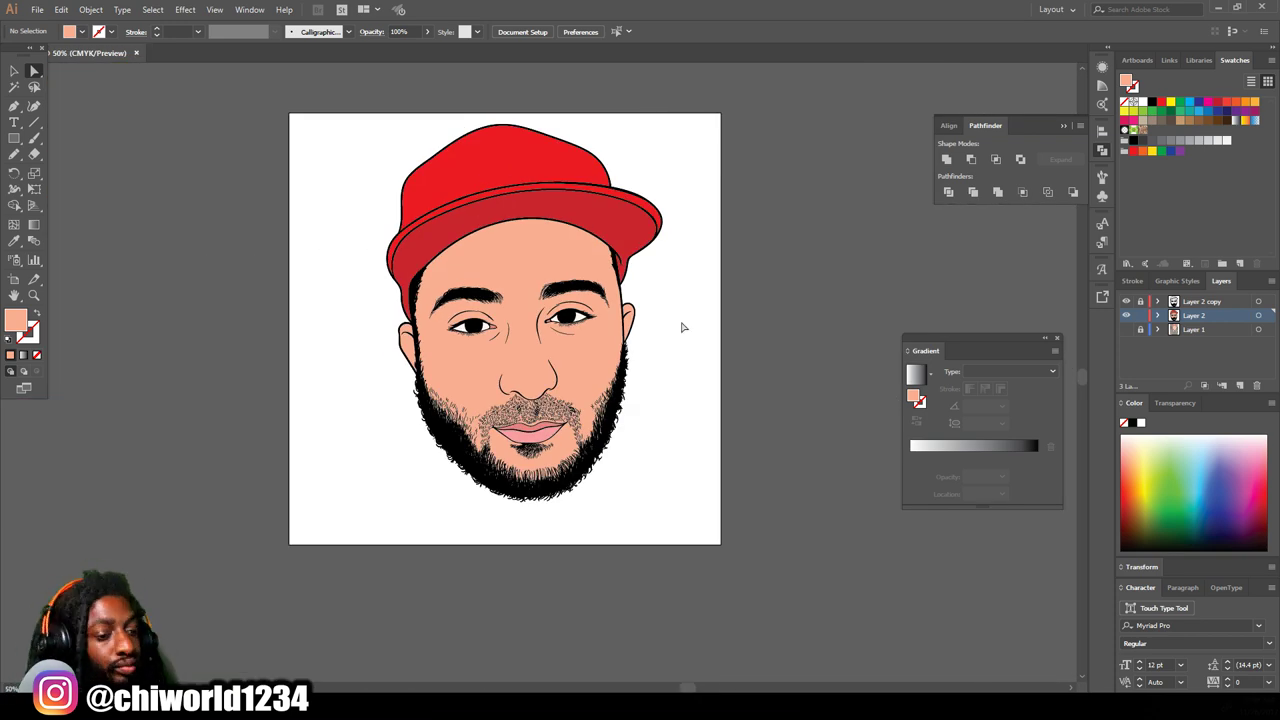
# Step: Duplicate Layer 2, hide the original and make Layer 2 copy 2 the active layer
pyautogui.scroll(1, 684, 325)
pyautogui.moveTo(1095, 252); pyautogui.dragTo(1188, 414)
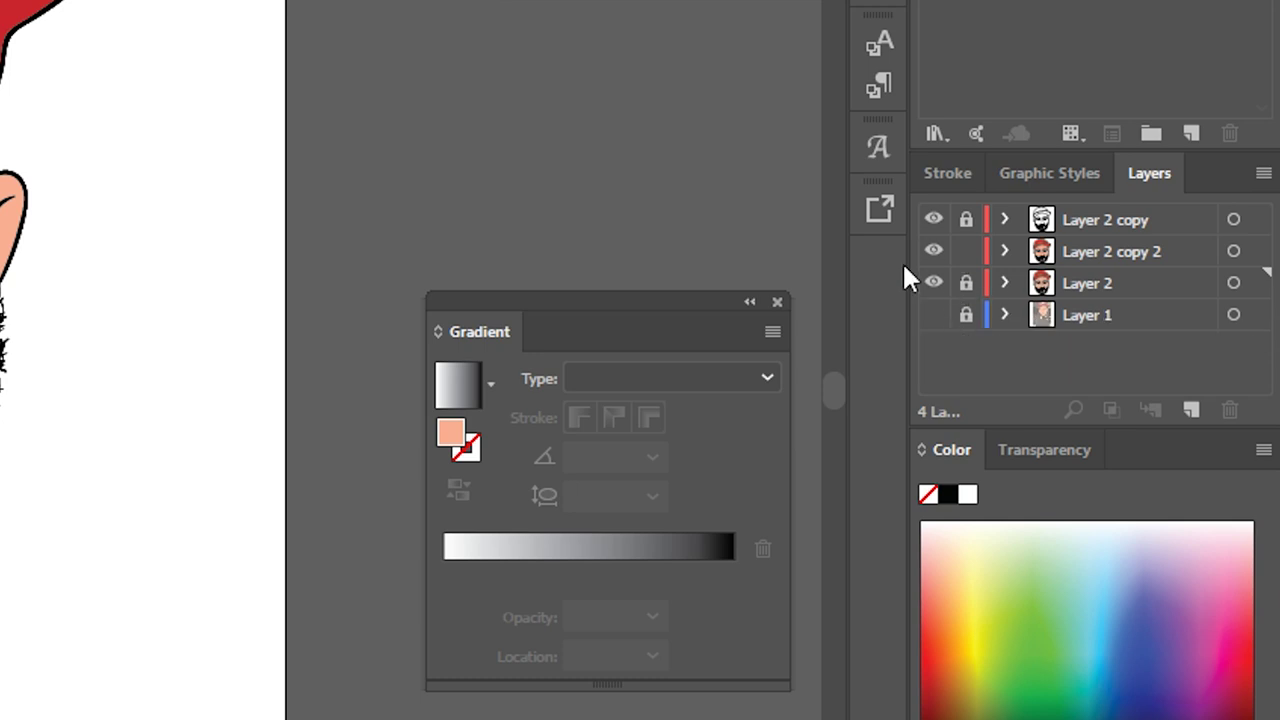
pyautogui.click(932, 284)
pyautogui.click(1062, 251)
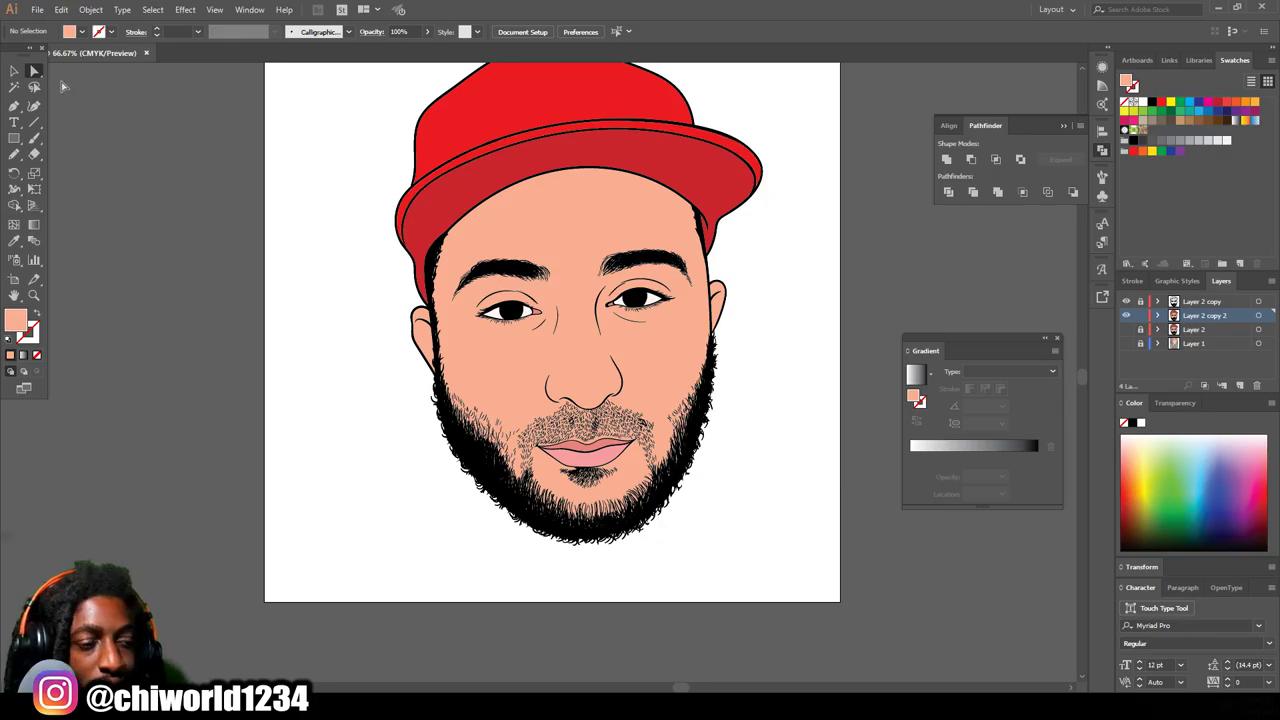
# Step: Delete the large skin-coloured face fill on Layer 2 copy 2
pyautogui.click(637, 298)
pyautogui.hotkey('ctrl', '+')
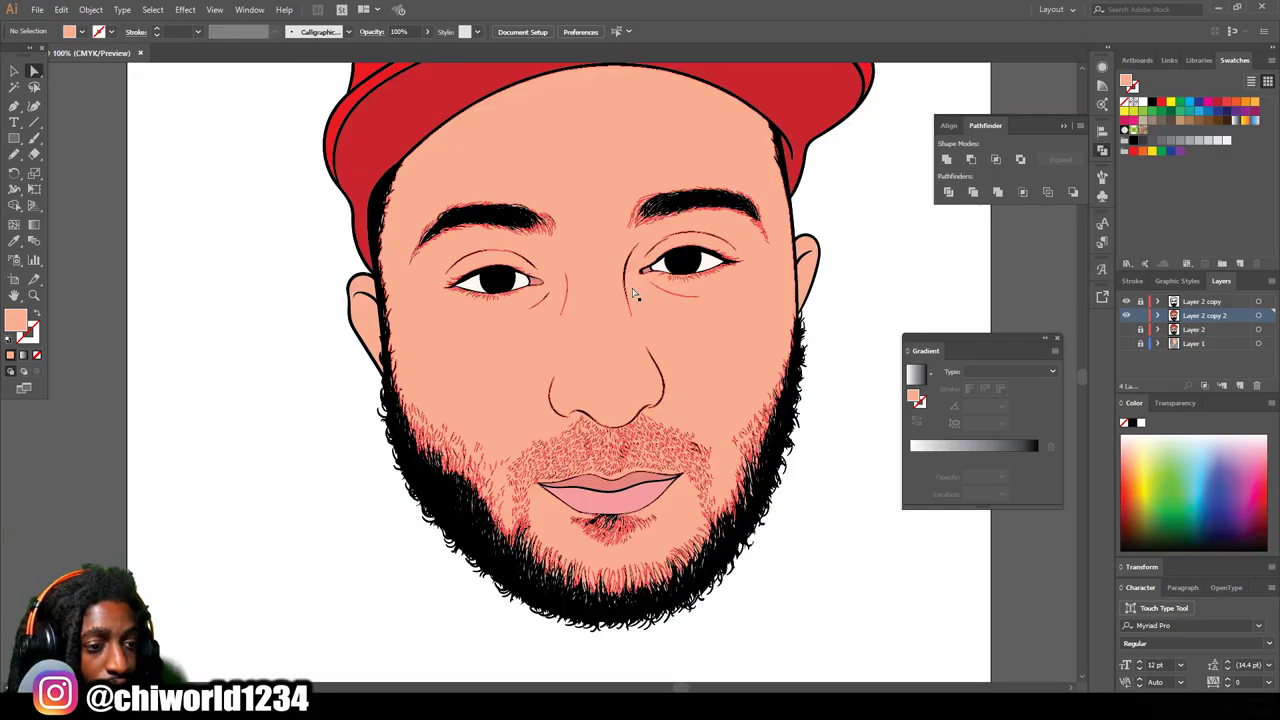
pyautogui.click(604, 176)
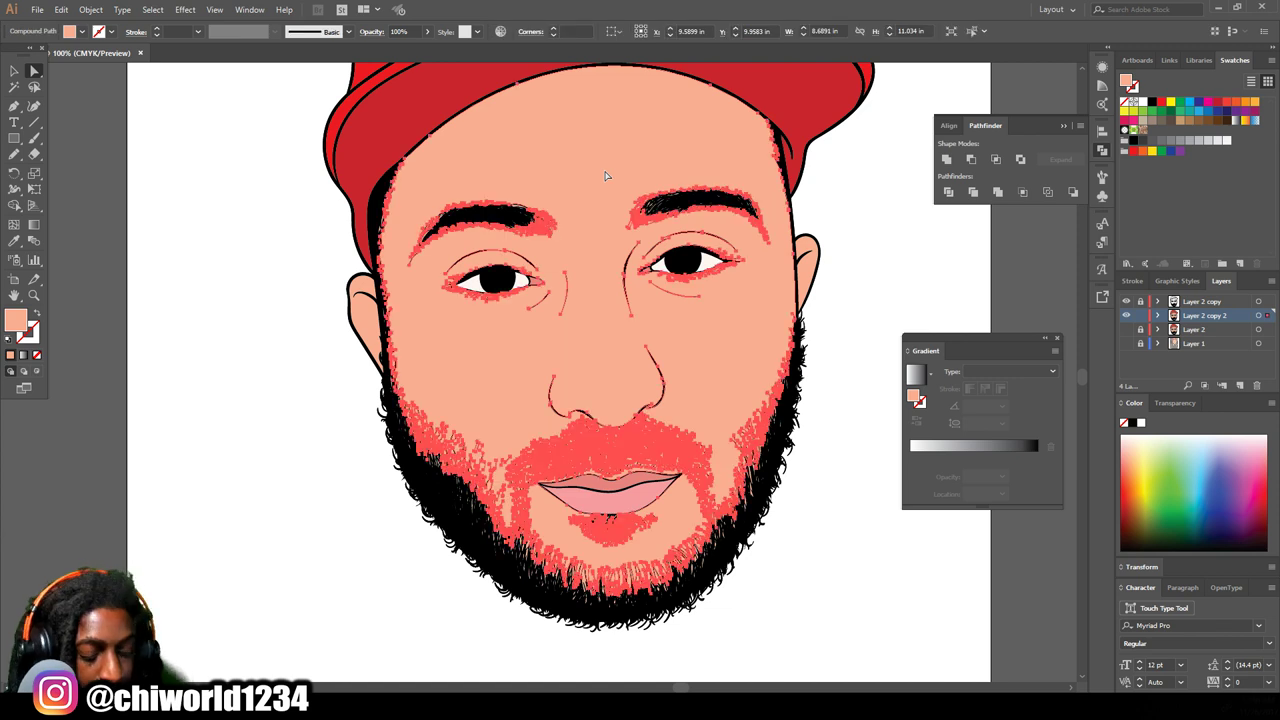
pyautogui.press('Delete')
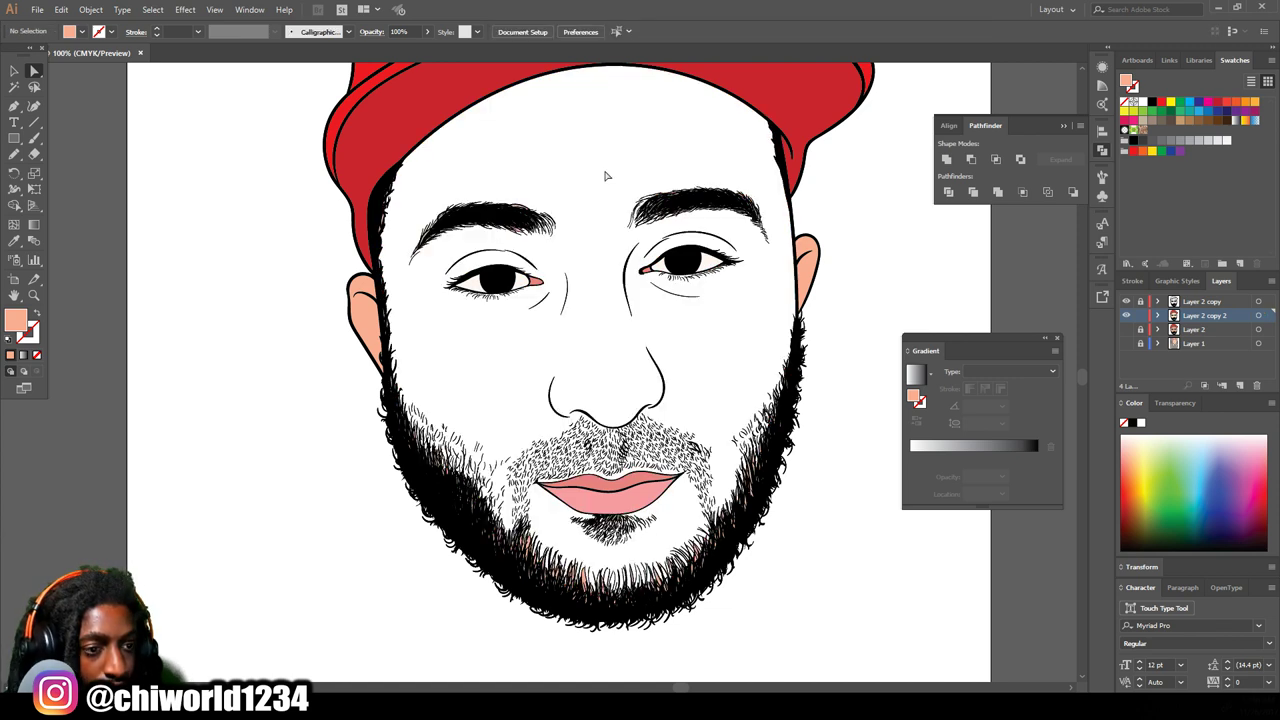
# Step: Try to delete the skin-coloured pieces along the beard and ear on the portrait's right side
pyautogui.moveTo(709, 558); pyautogui.dragTo(880, 361)
pyautogui.hotkey('ctrl', 'z')
pyautogui.moveTo(707, 643); pyautogui.dragTo(922, 322)
pyautogui.moveTo(796, 414); pyautogui.dragTo(867, 216)
pyautogui.press('Delete')
pyautogui.press('Delete')
pyautogui.hotkey('ctrl', 'z')
pyautogui.hotkey('ctrl', 'z')
# Step: Delete the skin-coloured fill of the ear on the portrait's right side
pyautogui.click(777, 414)
pyautogui.moveTo(777, 414); pyautogui.dragTo(848, 262)
pyautogui.press('Delete')
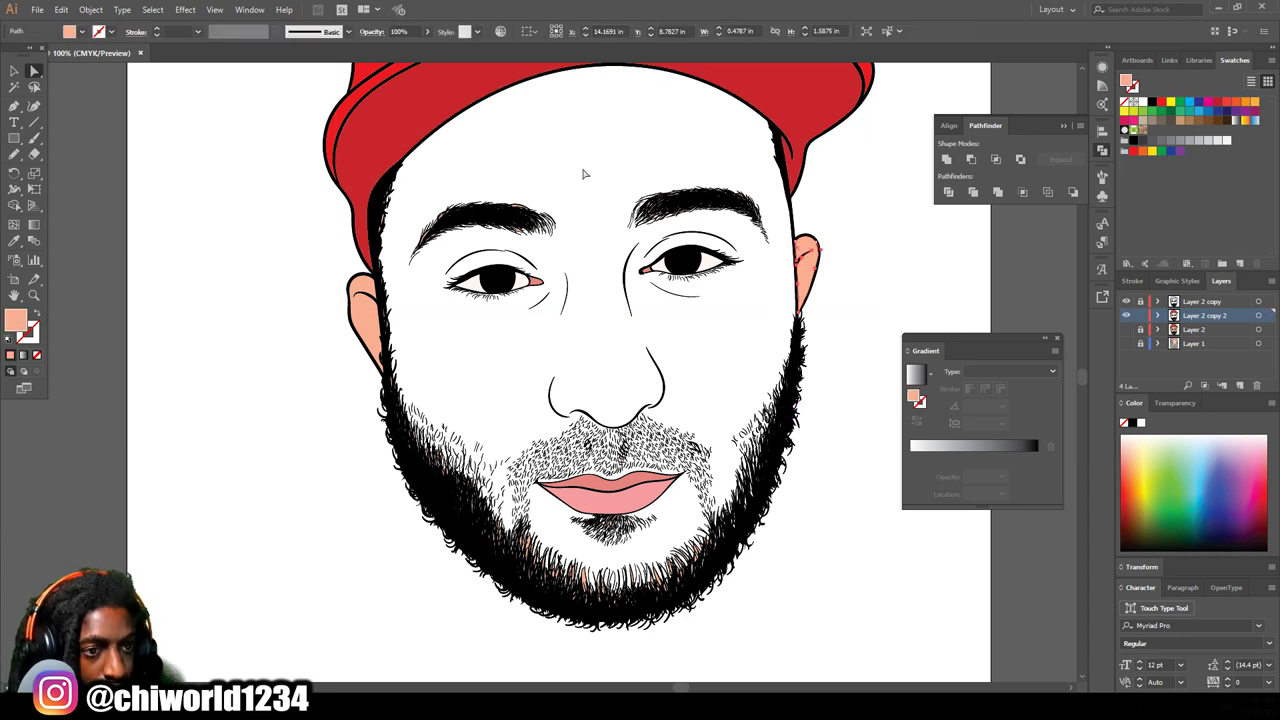
pyautogui.press('Delete')
# Step: Delete the small skin-coloured pieces within both eyebrows and the fill of the portrait's left ear
pyautogui.moveTo(625, 145); pyautogui.dragTo(772, 251)
pyautogui.moveTo(419, 194); pyautogui.dragTo(578, 248)
pyautogui.press('Delete')
pyautogui.moveTo(390, 211); pyautogui.dragTo(439, 285)
pyautogui.moveTo(439, 213); pyautogui.dragTo(440, 212)
pyautogui.moveTo(276, 496); pyautogui.dragTo(424, 274)
pyautogui.press('Delete')
# Step: Delete the skin-coloured slivers left between the beard hairs along the chin and both jaw sides
pyautogui.moveTo(326, 641)
pyautogui.mouseDown()
pyautogui.moveTo(538, 364)
pyautogui.moveTo(528, 350)
pyautogui.moveTo(788, 440)
pyautogui.mouseUp()
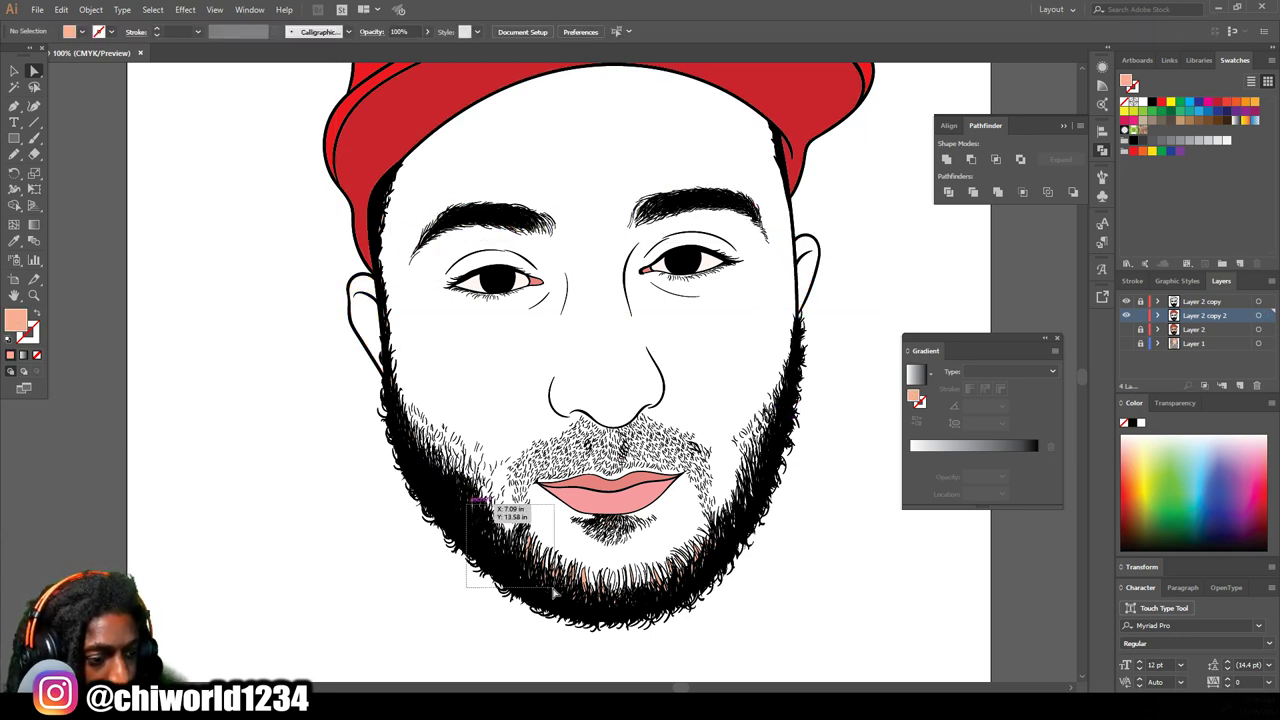
pyautogui.scroll(-2, 826, 609)
pyautogui.moveTo(698, 603); pyautogui.dragTo(951, 241)
pyautogui.moveTo(270, 535); pyautogui.dragTo(514, 239)
pyautogui.moveTo(440, 581); pyautogui.dragTo(594, 459)
# Step: Delete the leftover skin-coloured slivers in the hairline under the cap at the portrait's left temple
pyautogui.hotkey('ctrl', '+')
pyautogui.hotkey('ctrl', '+')
pyautogui.hotkey('ctrl', '+')
pyautogui.hotkey('ctrl', '+')
pyautogui.scroll(-2, 640, 475)
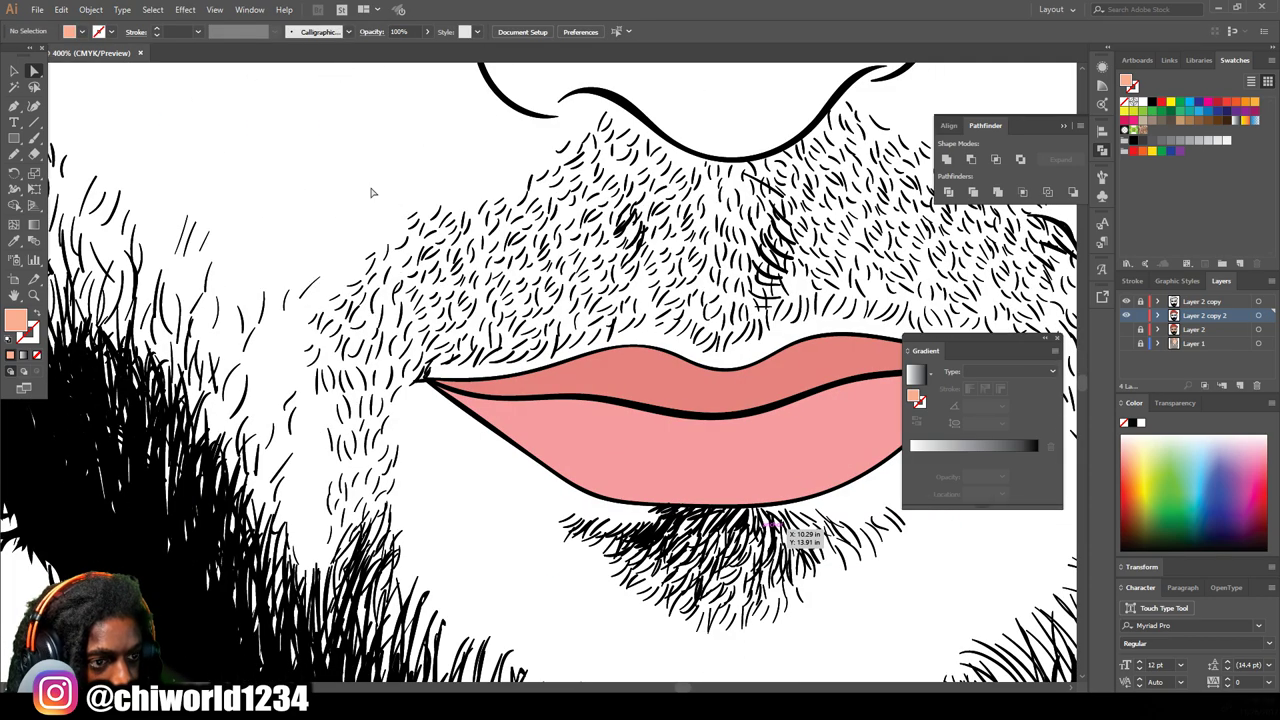
pyautogui.scroll(4, 677, 257)
pyautogui.scroll(-2, 860, 425)
pyautogui.scroll(3, 700, 300)
pyautogui.scroll(2, 440, 195)
pyautogui.scroll(2, 377, 341)
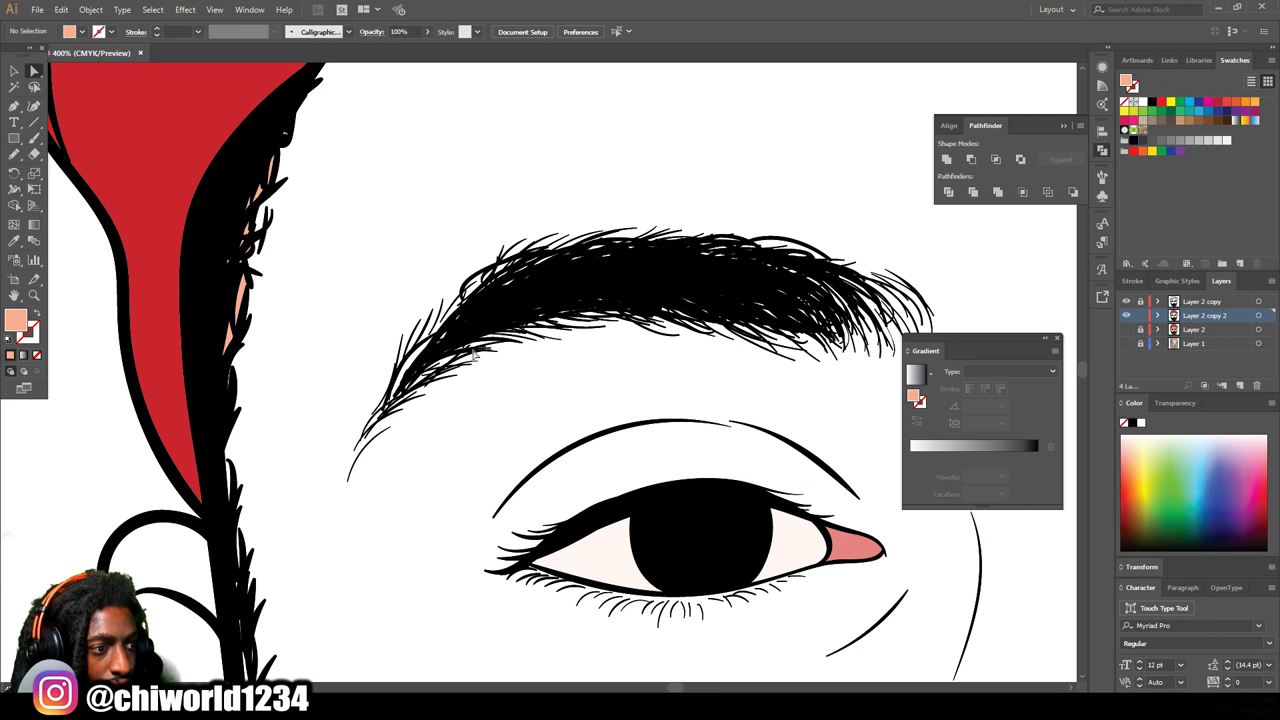
pyautogui.scroll(1, 666, 354)
pyautogui.moveTo(350, 260); pyautogui.dragTo(222, 385)
pyautogui.press('Delete')
pyautogui.moveTo(324, 230); pyautogui.dragTo(260, 285)
pyautogui.moveTo(398, 356); pyautogui.dragTo(222, 330)
pyautogui.press('Delete')
# Step: Delete the last skin-coloured slivers around the right eyebrow and at the outer corner of the right eye
pyautogui.hotkey('ctrl', '-')
pyautogui.hotkey('ctrl', '-')
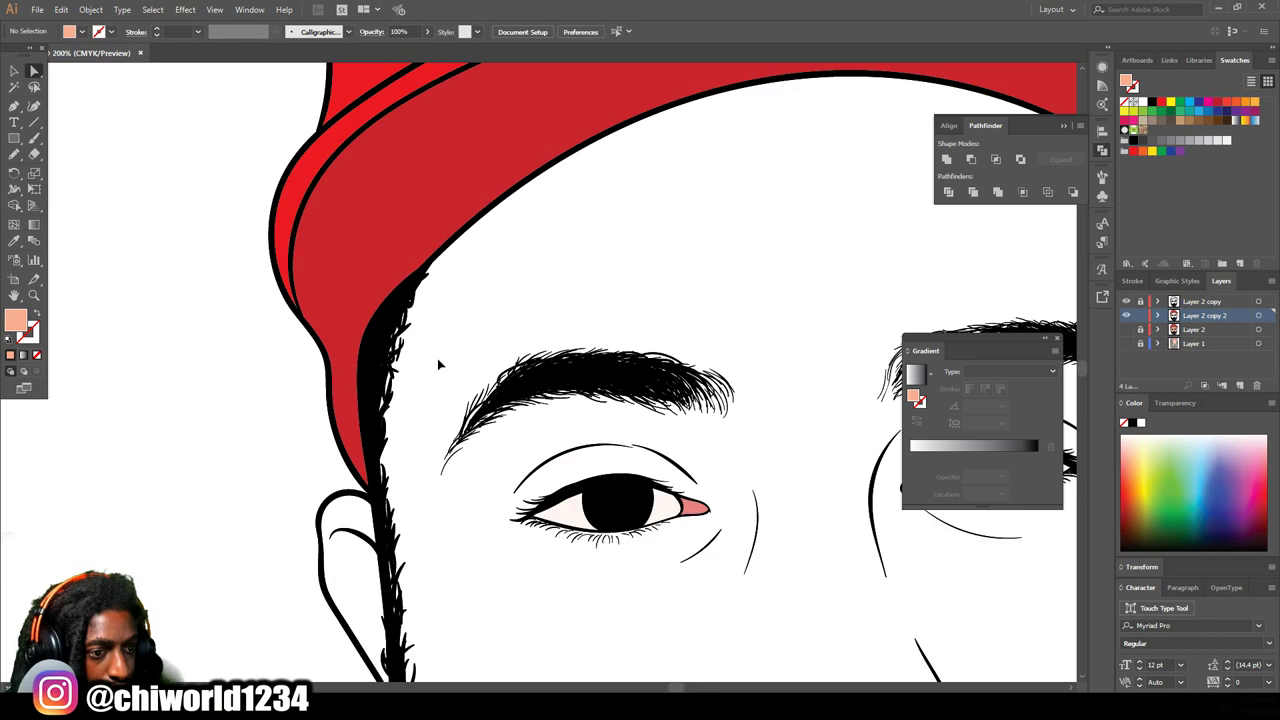
pyautogui.hscroll(4, 437, 358)
pyautogui.moveTo(551, 289); pyautogui.dragTo(740, 213)
pyautogui.press('Delete')
pyautogui.moveTo(416, 230); pyautogui.dragTo(712, 432)
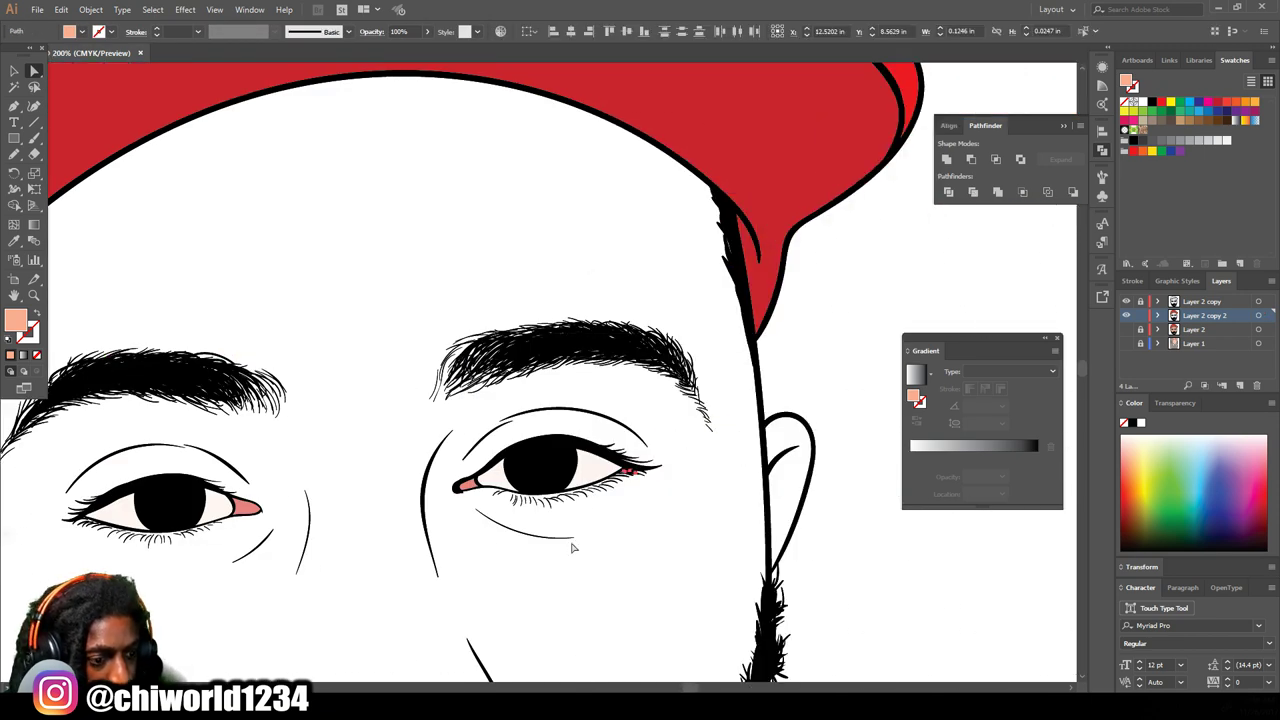
pyautogui.scroll(-2, 80, 525)
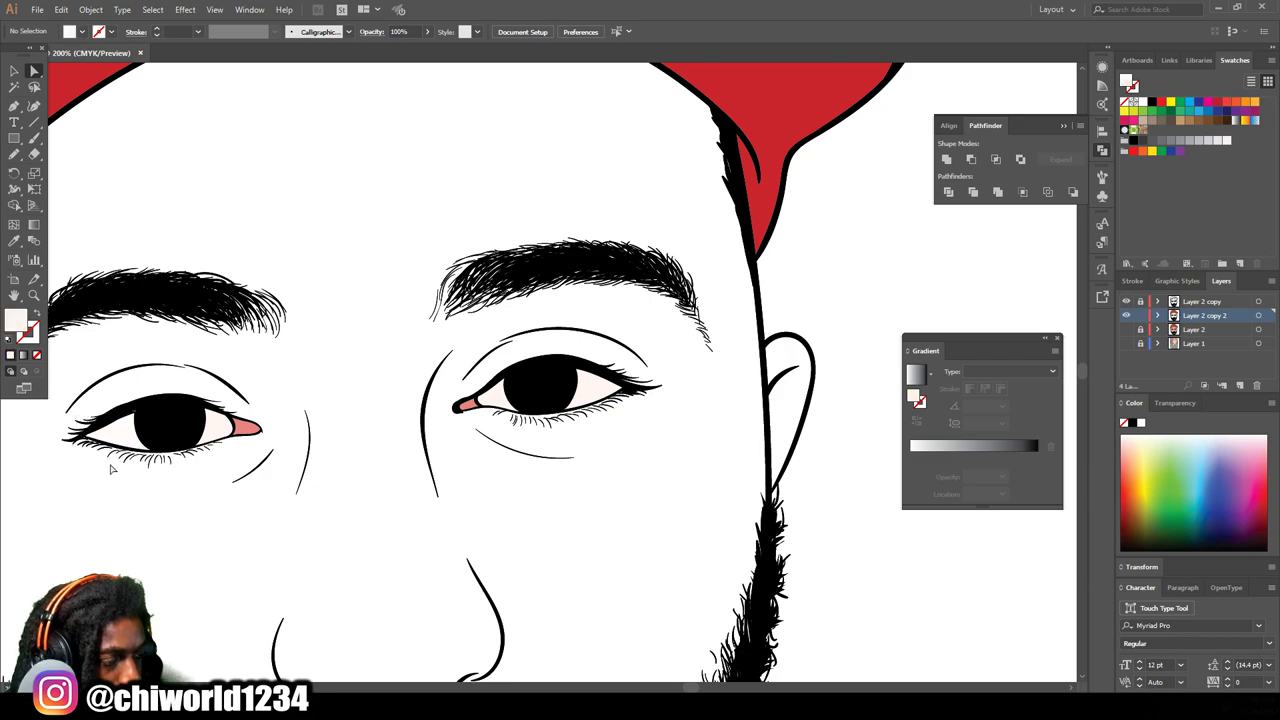
pyautogui.scroll(1, 140, 451)
pyautogui.moveTo(316, 557); pyautogui.dragTo(570, 545)
# Step: Lock Layer 2 copy 2, show Layer 2 and add a new layer between the two
pyautogui.hotkey('ctrl', '-')
pyautogui.hotkey('ctrl', '-')
pyautogui.hotkey('ctrl', '-')
pyautogui.hotkey('ctrl', '-')
pyautogui.hotkey('ctrl', '-')
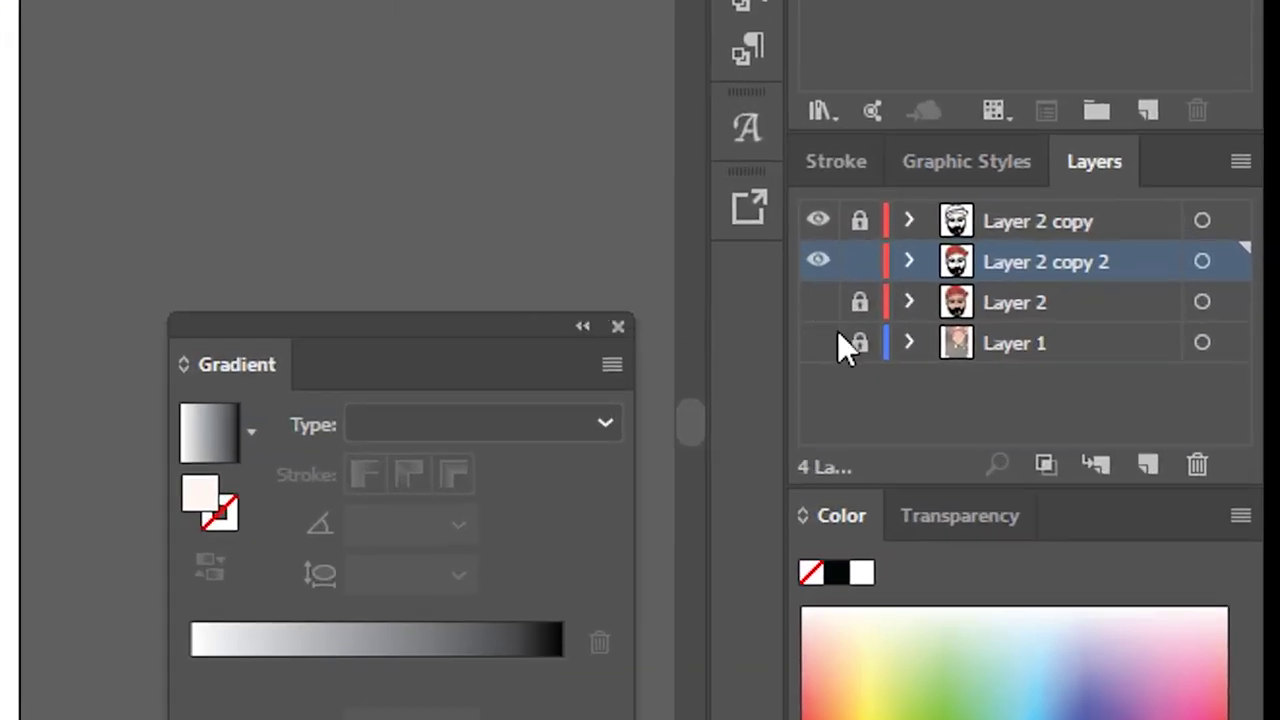
pyautogui.click(859, 261)
pyautogui.click(1140, 463)
pyautogui.moveTo(1012, 268); pyautogui.dragTo(1012, 323)
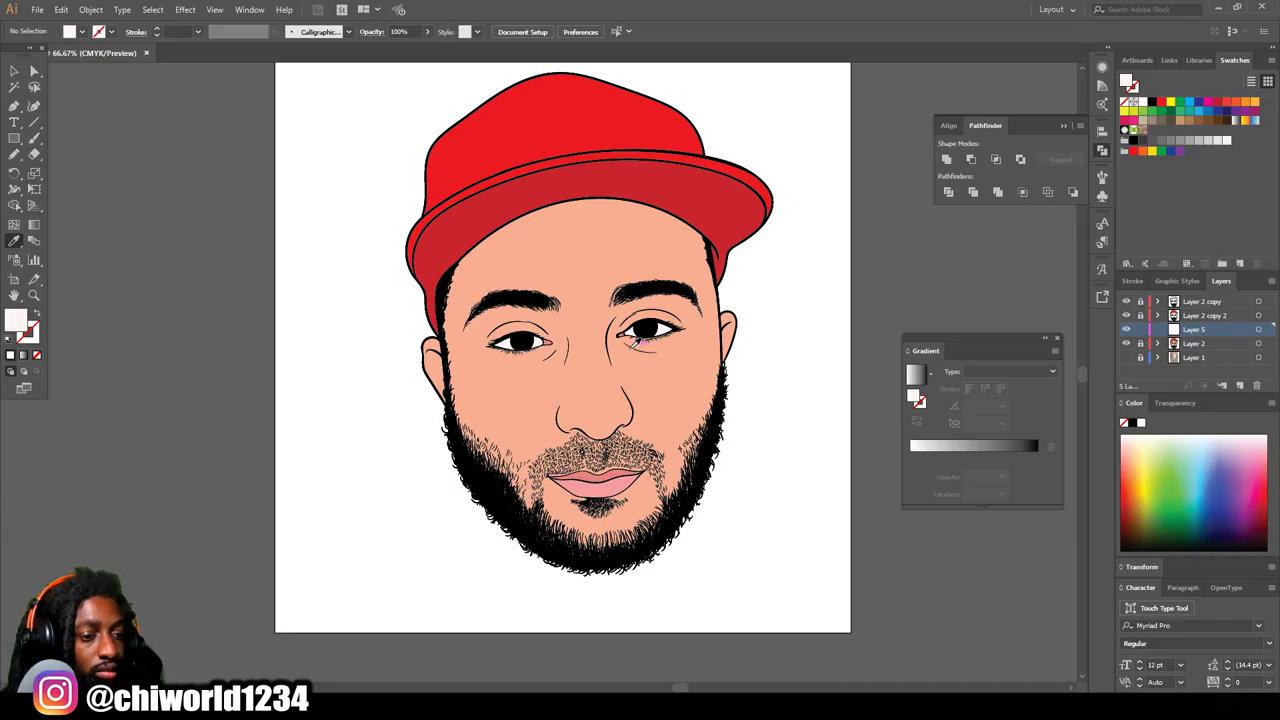
# Step: Sample the face's skin colour and darken the fill to D89682 for shading
pyautogui.click(605, 321)
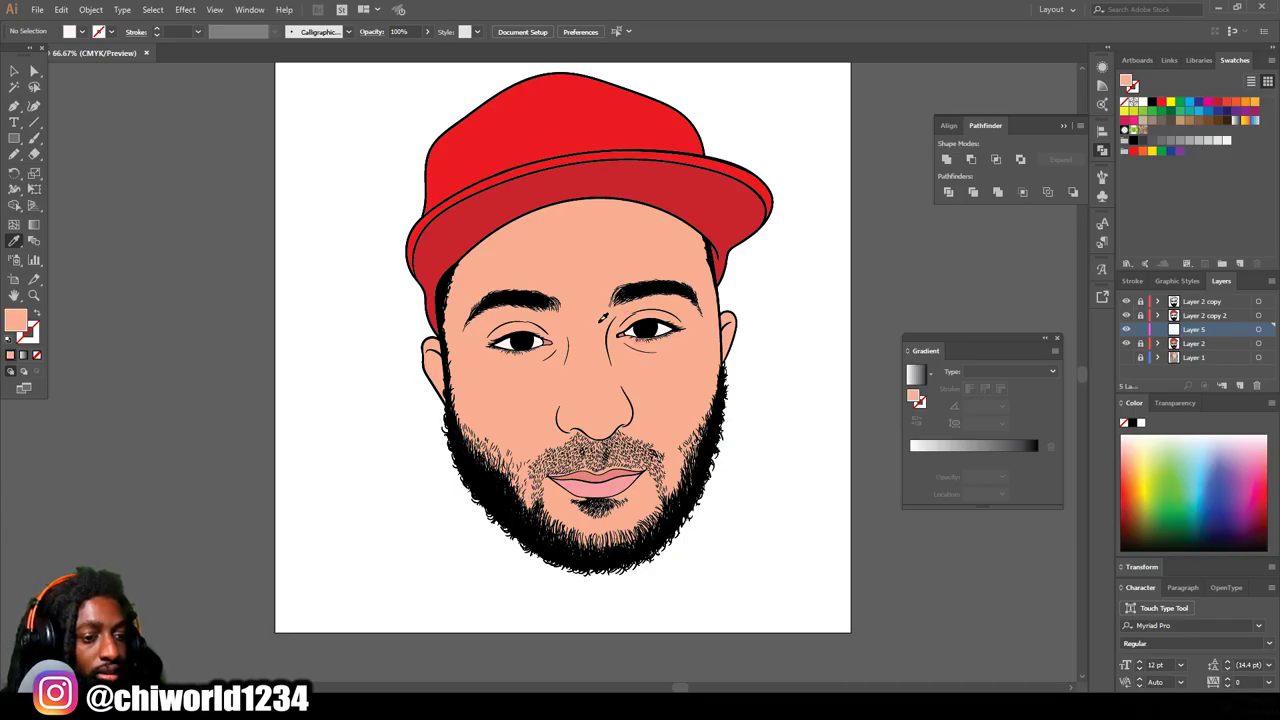
pyautogui.doubleClick(16, 320)
pyautogui.moveTo(808, 523)
pyautogui.mouseDown()
pyautogui.moveTo(799, 546)
pyautogui.moveTo(811, 541)
pyautogui.mouseUp()
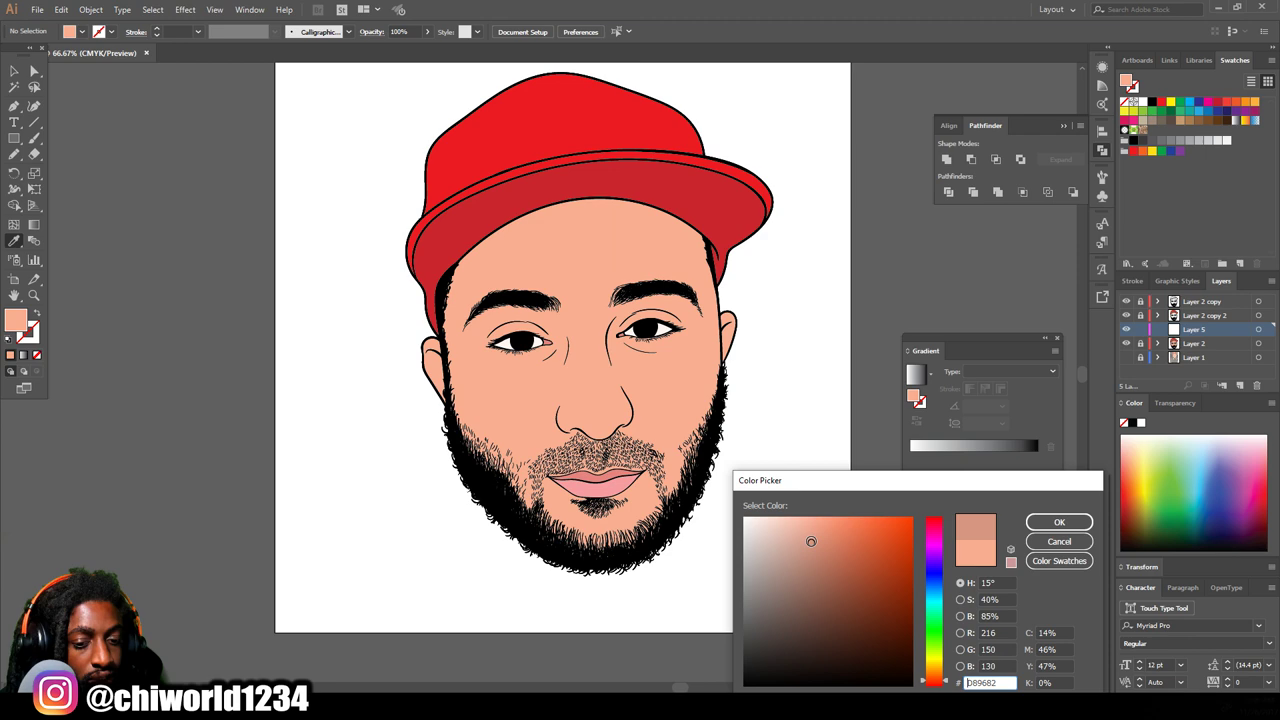
pyautogui.click(1059, 522)
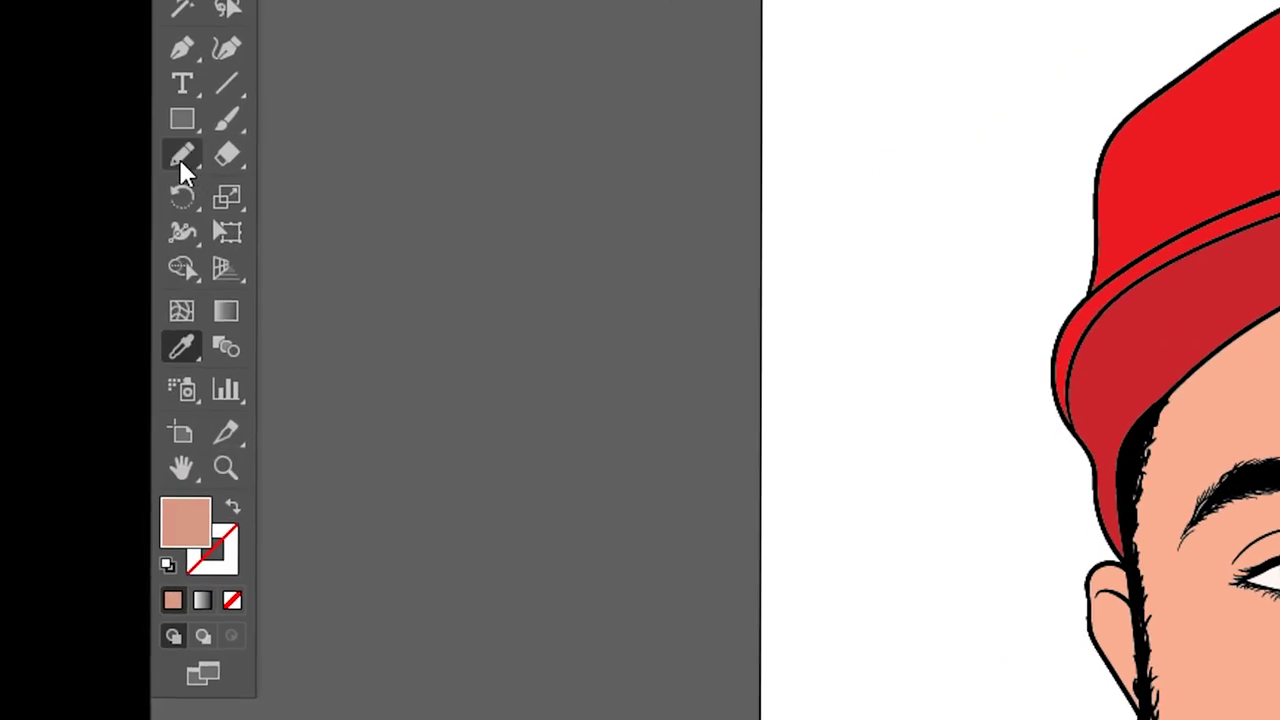
# Step: Draw a closed shadow shape with the Pencil tool between the nose bridge, right eyebrow and inner corner of the right eye
pyautogui.click(180, 156)
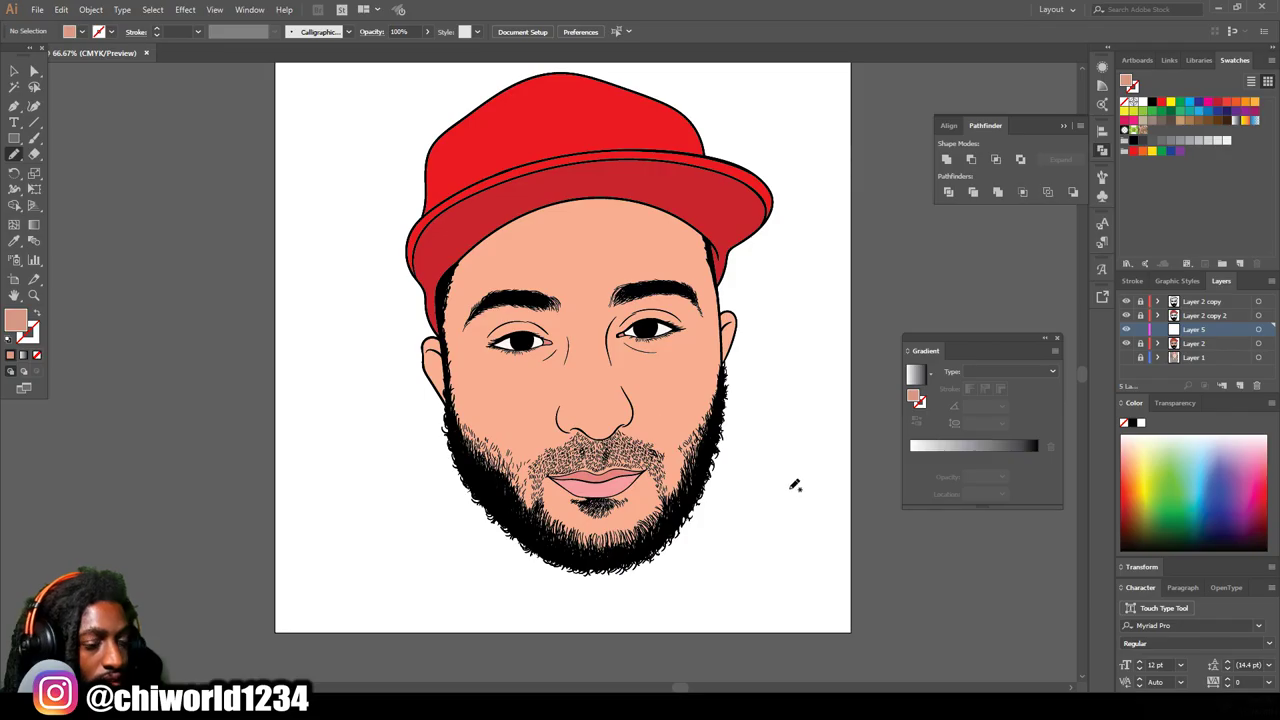
pyautogui.hotkey('ctrl', '+')
pyautogui.hotkey('ctrl', '+')
pyautogui.hotkey('ctrl', '+')
pyautogui.hotkey('ctrl', '+')
pyautogui.hscroll(2, 752, 463)
pyautogui.scroll(2, 753, 456)
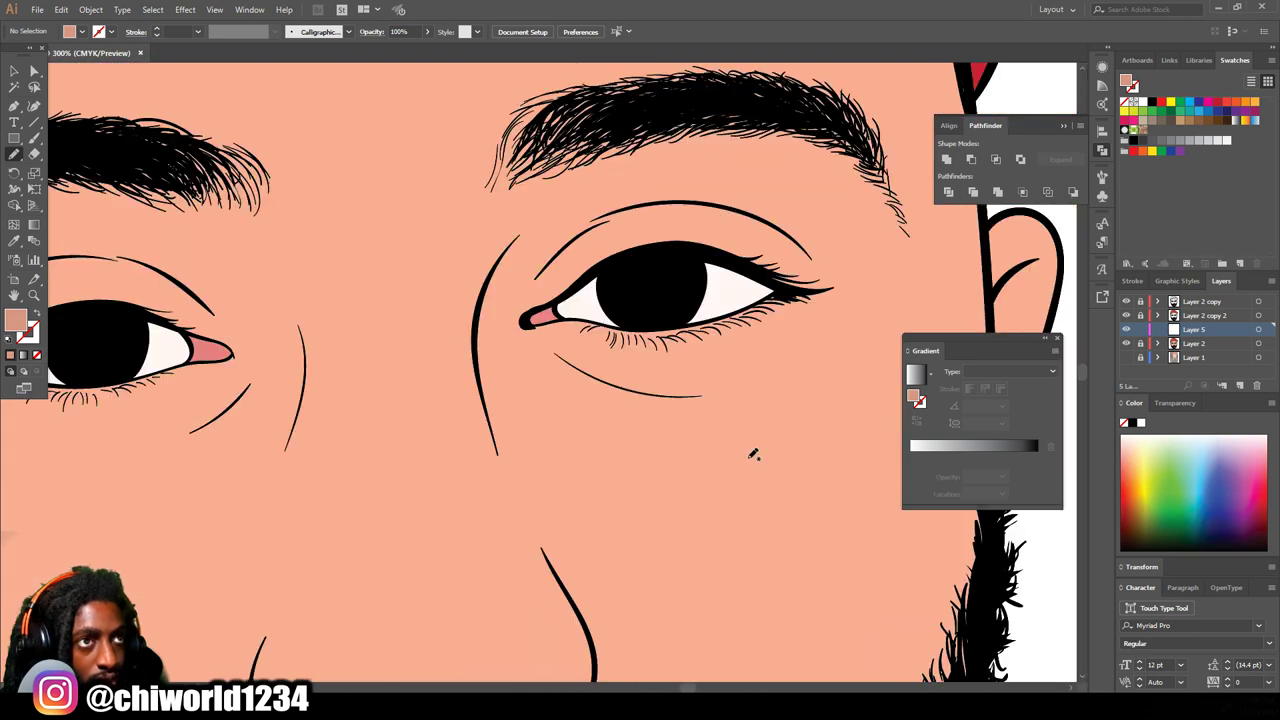
pyautogui.hscroll(2, 753, 457)
pyautogui.scroll(1, 755, 454)
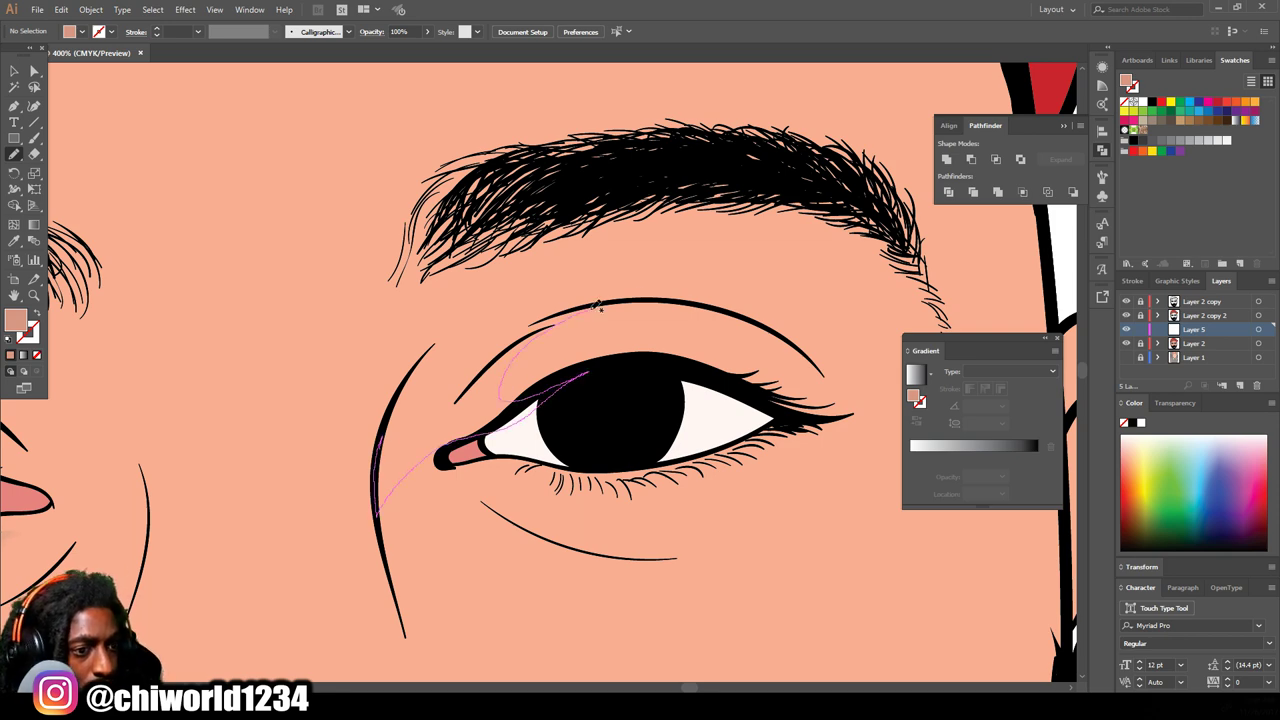
pyautogui.moveTo(549, 303)
pyautogui.mouseDown()
pyautogui.moveTo(487, 257)
pyautogui.moveTo(381, 439)
pyautogui.mouseUp()
pyautogui.scroll(-3, 429, 543)
pyautogui.hotkey('ctrl', '-')
pyautogui.hotkey('ctrl', '-')
pyautogui.hotkey('ctrl', '-')
pyautogui.hotkey('ctrl', '-')
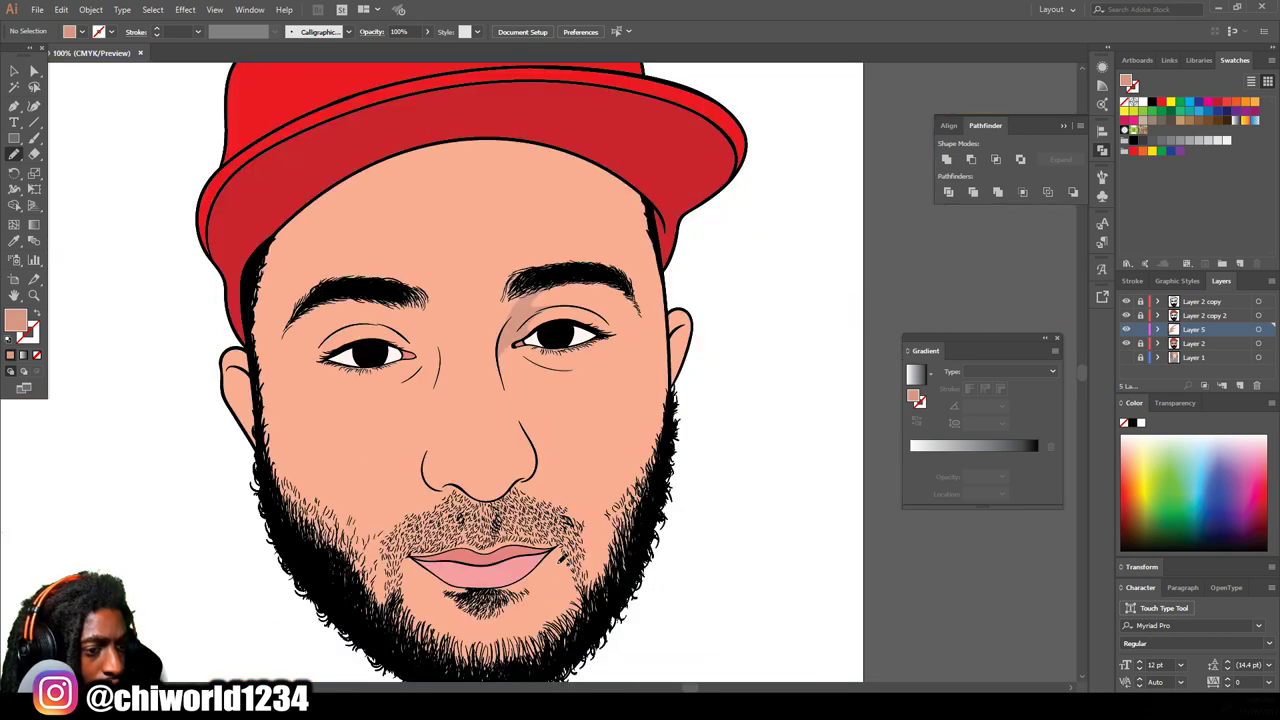
# Step: Draw Pencil shadow shapes down the nose-bridge line beside the right eye and in a curve beneath that eye
pyautogui.hotkey('ctrl', '+')
pyautogui.hotkey('ctrl', '+')
pyautogui.hotkey('ctrl', '+')
pyautogui.hotkey('ctrl', '+')
pyautogui.scroll(2, 558, 567)
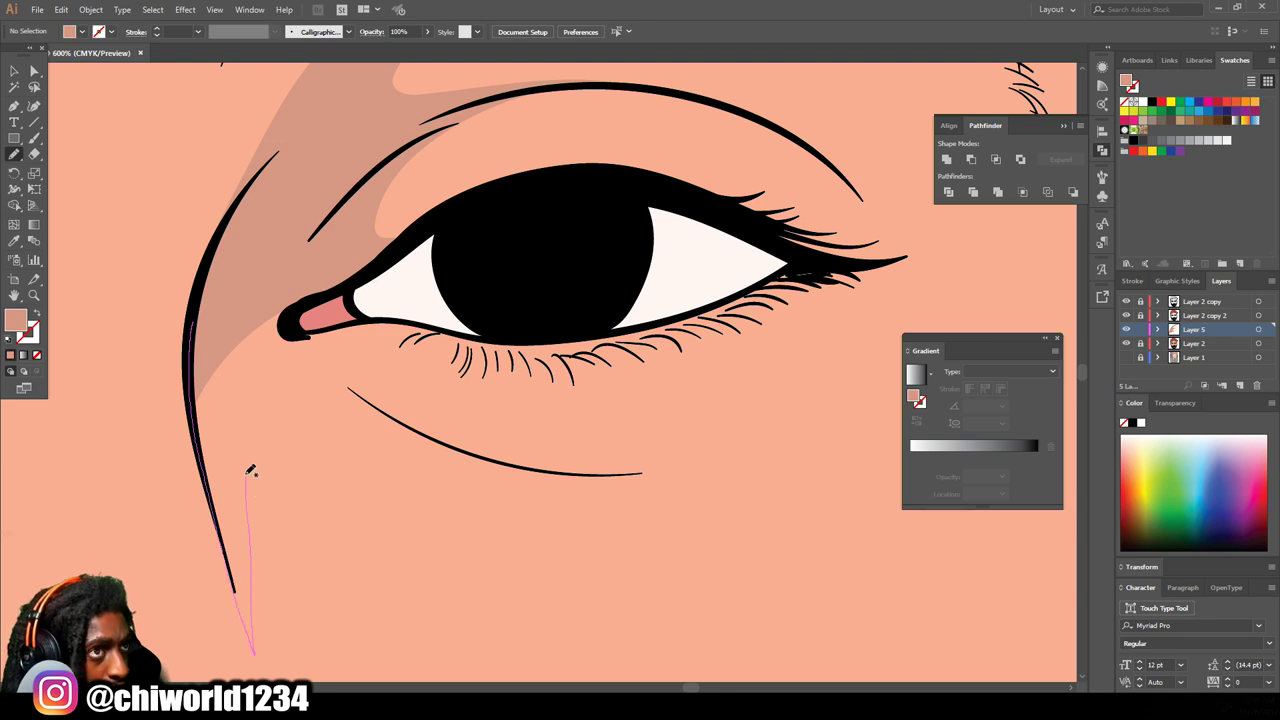
pyautogui.moveTo(525, 316); pyautogui.dragTo(527, 318)
pyautogui.scroll(-3, 323, 520)
pyautogui.scroll(3, 325, 490)
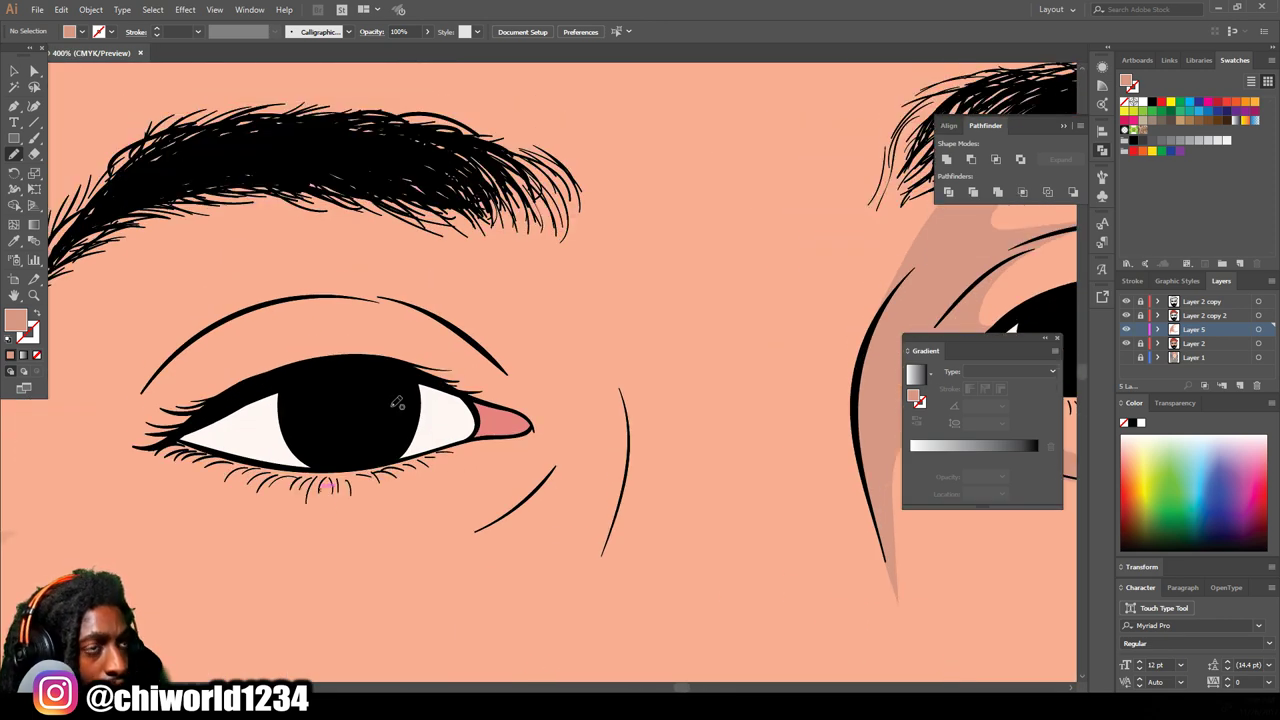
# Step: Draw a shadow from the left eyebrow around the left eye's inner corner and nose-bridge line, plus a curved one under the eye
pyautogui.moveTo(390, 283)
pyautogui.mouseDown()
pyautogui.moveTo(444, 200)
pyautogui.moveTo(354, 156)
pyautogui.moveTo(657, 407)
pyautogui.mouseUp()
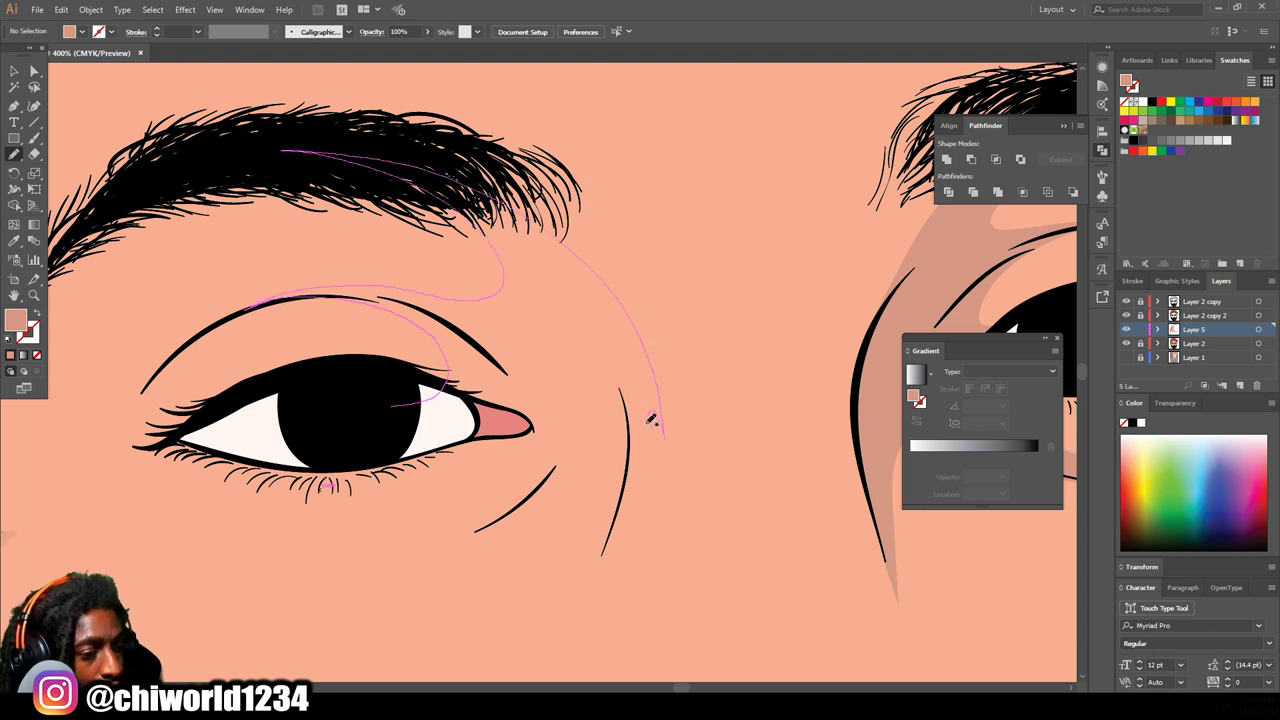
pyautogui.moveTo(532, 405); pyautogui.dragTo(462, 403)
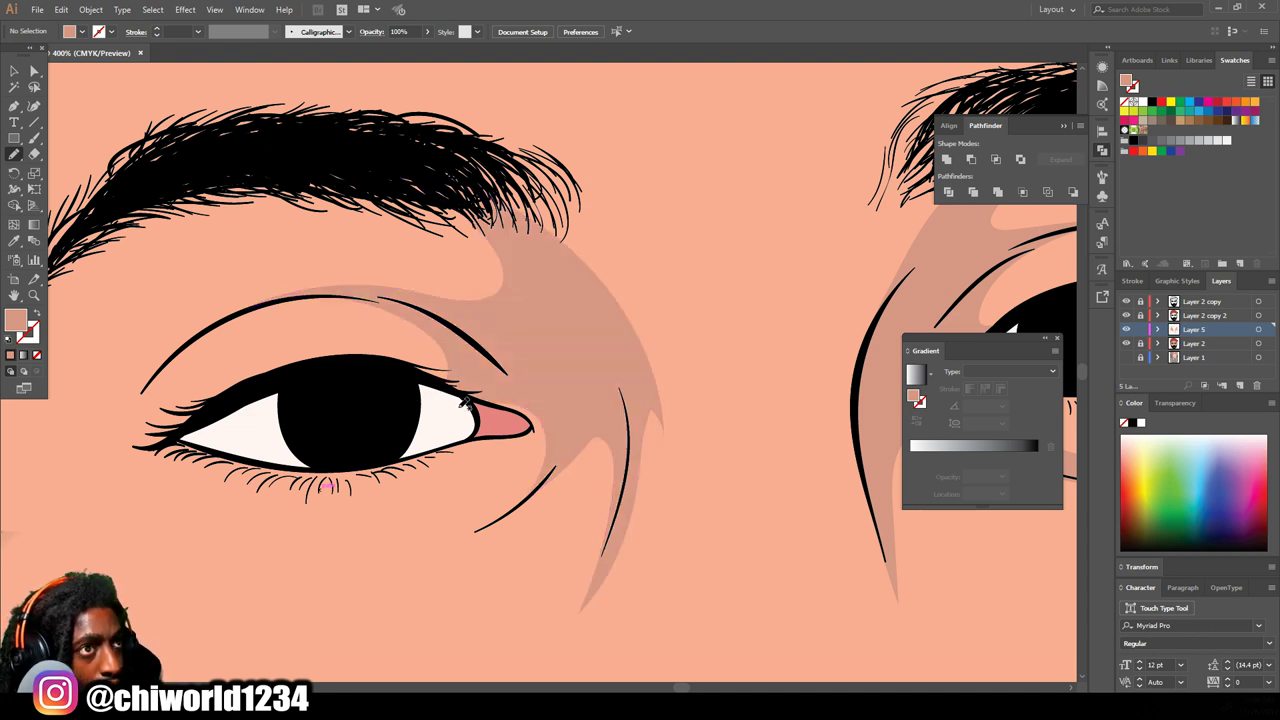
pyautogui.moveTo(433, 515); pyautogui.dragTo(262, 528)
pyautogui.scroll(-4, 371, 626)
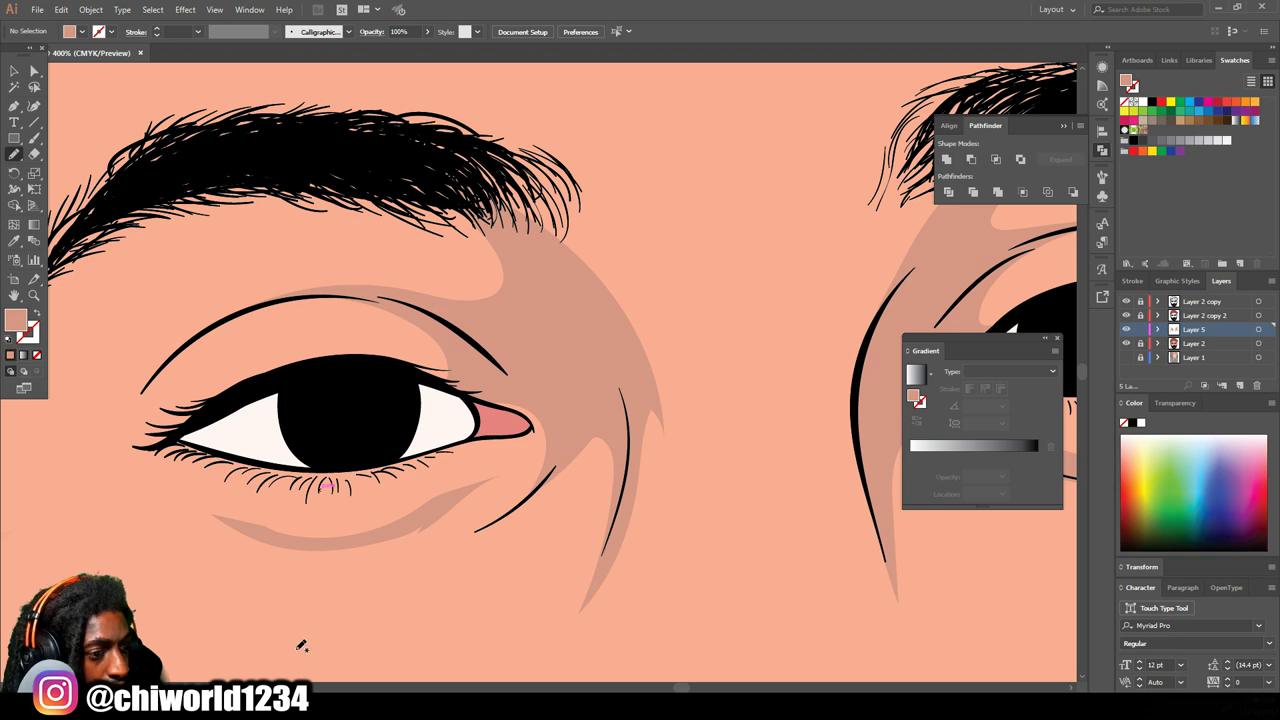
# Step: Draw shadows along the underside of the nose and from the bridge down its right side
pyautogui.scroll(4, 444, 571)
pyautogui.scroll(-3, 444, 571)
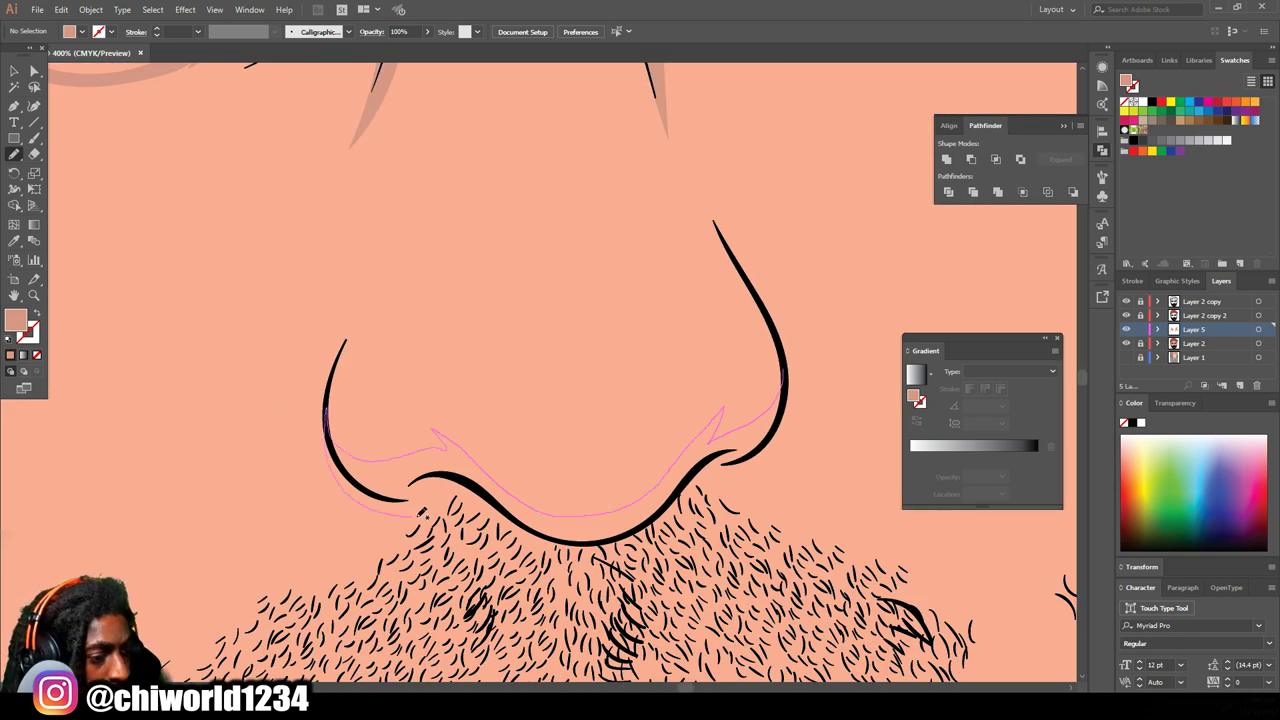
pyautogui.moveTo(773, 325); pyautogui.dragTo(775, 330)
pyautogui.scroll(-3, 851, 383)
pyautogui.scroll(3, 763, 357)
pyautogui.scroll(-1, 700, 540)
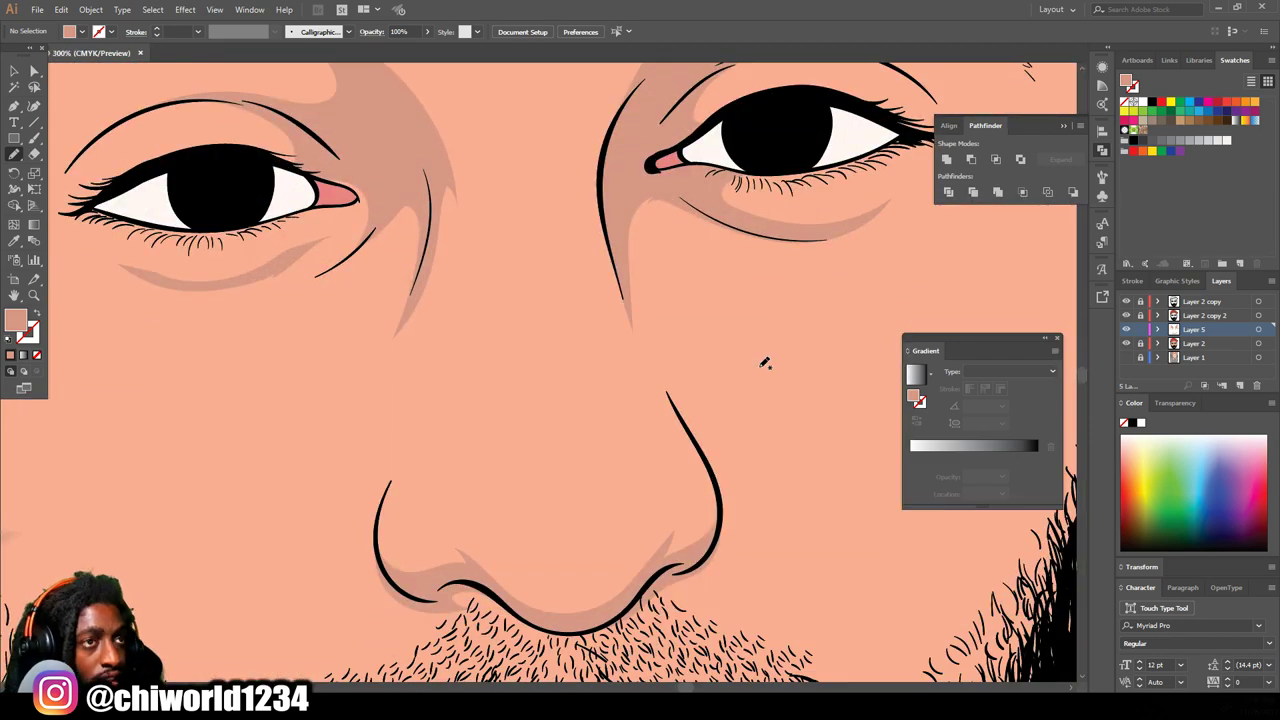
pyautogui.moveTo(640, 311); pyautogui.dragTo(638, 316)
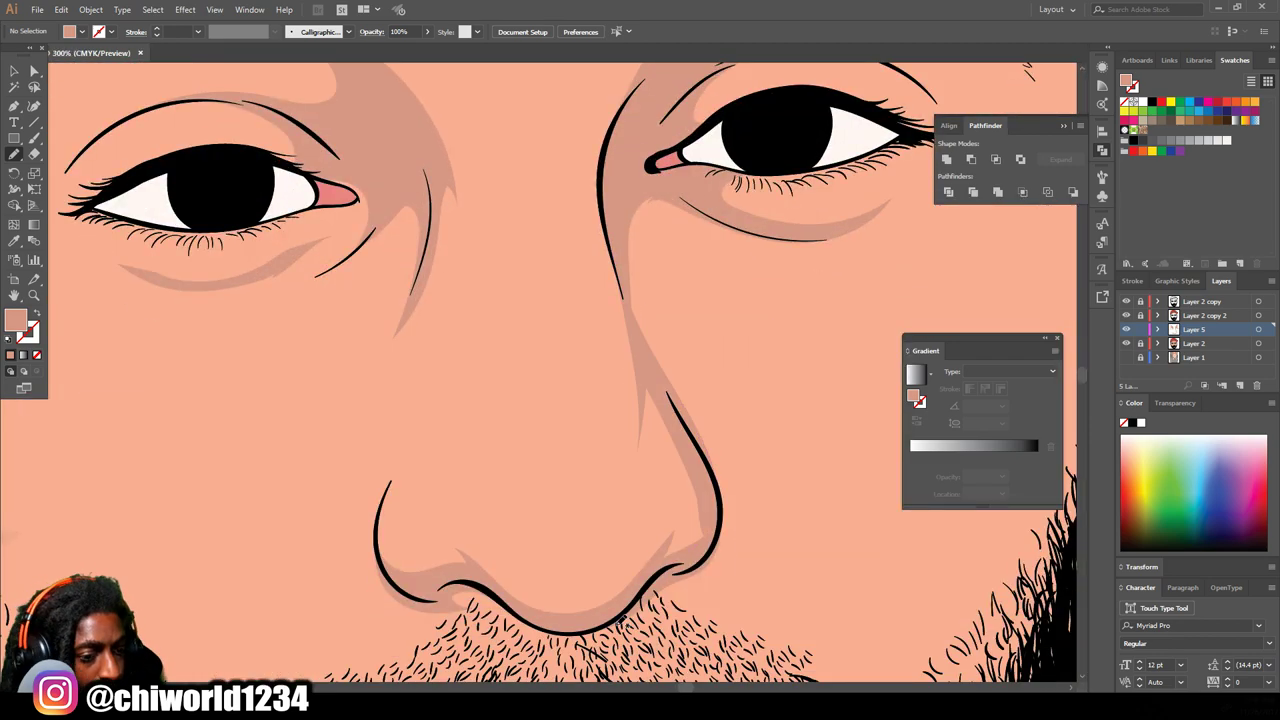
# Step: Draw a curved shadow across the upper forehead beneath the cap brim, from one hairline to the other
pyautogui.scroll(-4, 775, 580)
pyautogui.scroll(2, 746, 560)
pyautogui.scroll(2, 751, 553)
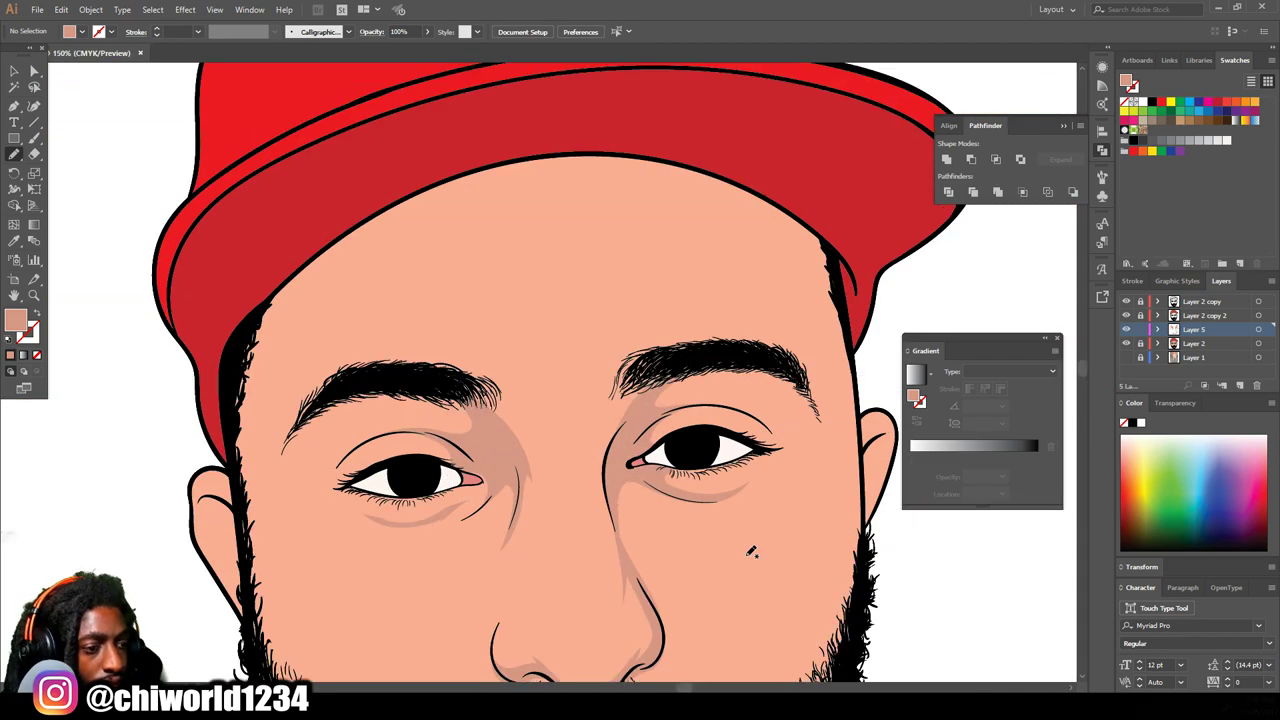
pyautogui.scroll(1, 751, 551)
pyautogui.moveTo(265, 257); pyautogui.dragTo(235, 384)
pyautogui.moveTo(855, 290); pyautogui.dragTo(855, 290)
# Step: Draw a shadow shape inside the right ear and another inside the left ear, below their inner fold lines
pyautogui.scroll(-3, 855, 290)
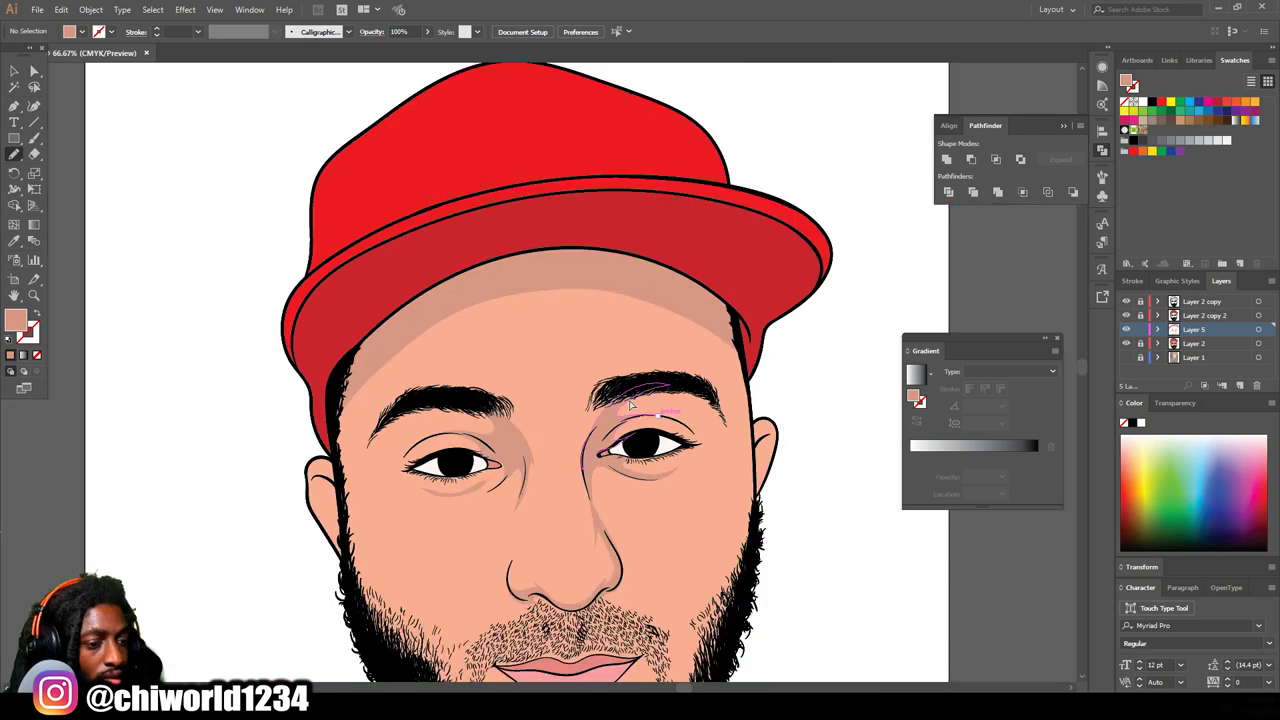
pyautogui.scroll(5, 632, 362)
pyautogui.moveTo(700, 354); pyautogui.dragTo(634, 398)
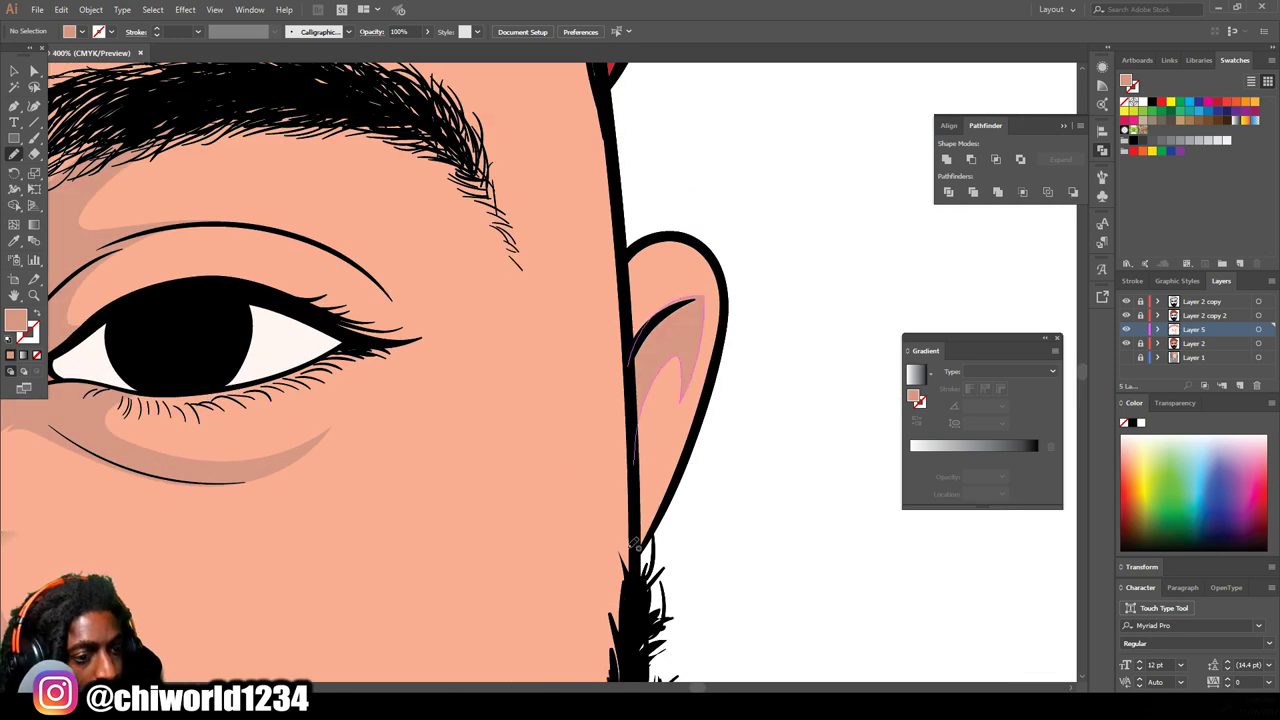
pyautogui.scroll(-5, 632, 450)
pyautogui.hscroll(-3, 600, 500)
pyautogui.scroll(5, 570, 540)
pyautogui.scroll(-1, 577, 578)
pyautogui.moveTo(453, 512)
pyautogui.mouseDown()
pyautogui.moveTo(384, 402)
pyautogui.moveTo(342, 418)
pyautogui.mouseUp()
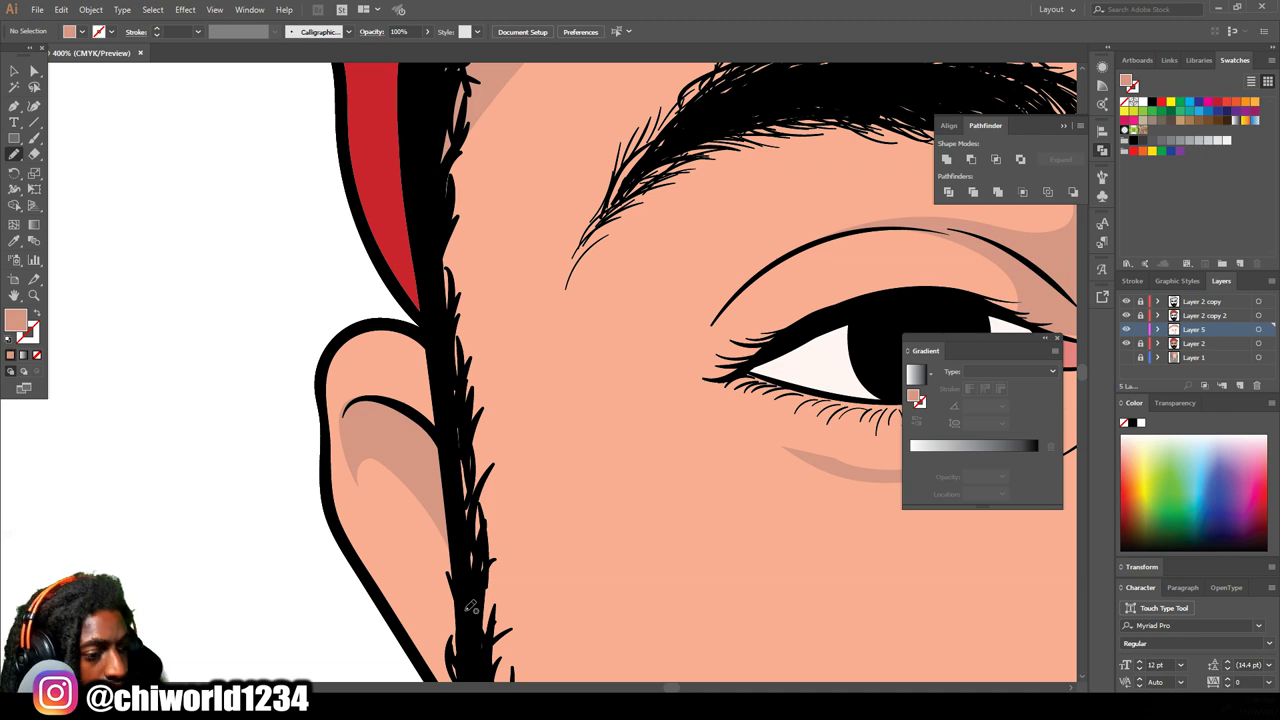
# Step: Draw shadows beneath the lower lip and in the groove between the nose and the mouth
pyautogui.scroll(-3, 342, 418)
pyautogui.scroll(4, 651, 594)
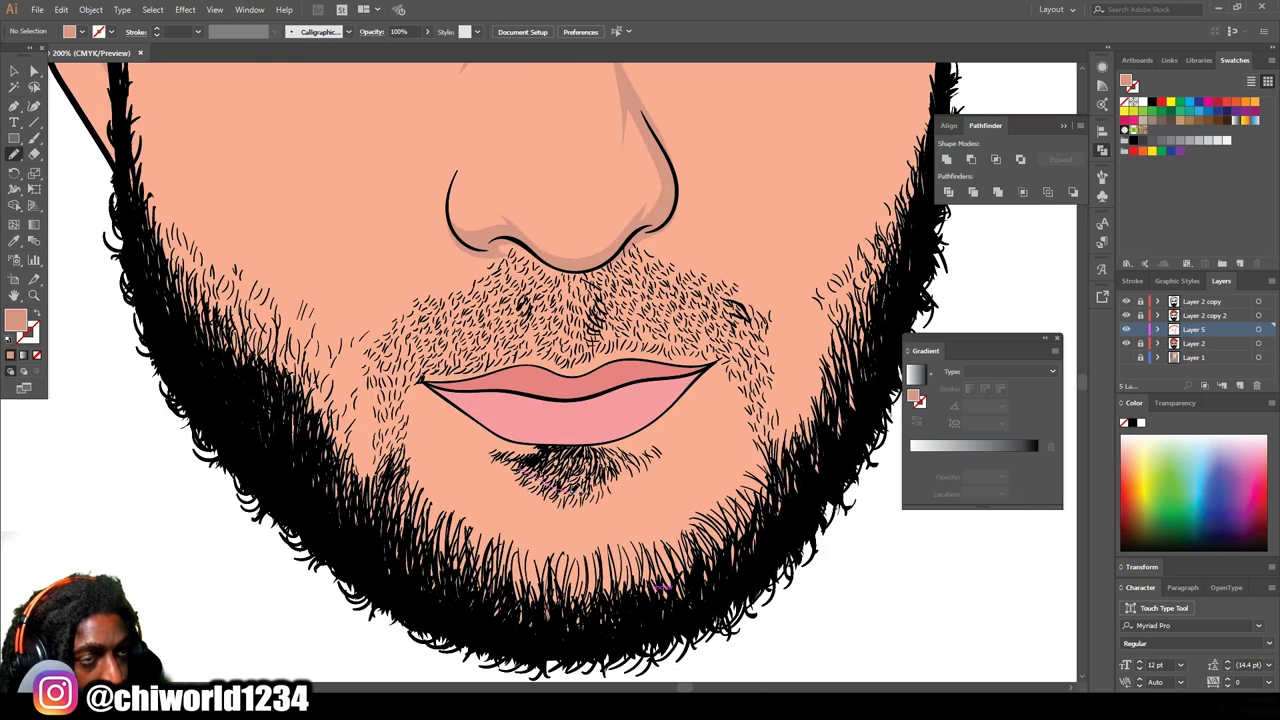
pyautogui.moveTo(690, 428); pyautogui.dragTo(690, 428)
pyautogui.moveTo(580, 345); pyautogui.dragTo(580, 345)
# Step: Draw shadows around the outer corners and upper lids of the left and right eyes
pyautogui.scroll(-3, 580, 345)
pyautogui.scroll(5, 585, 434)
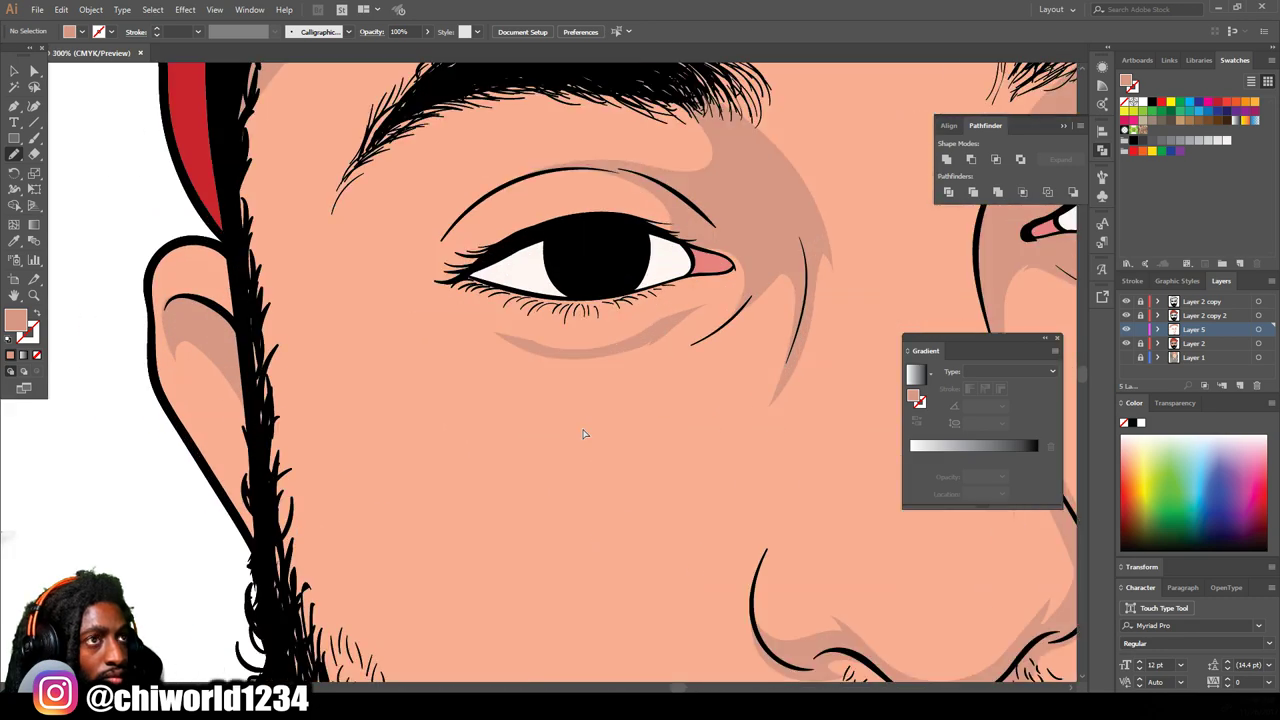
pyautogui.scroll(2, 585, 434)
pyautogui.moveTo(533, 416); pyautogui.dragTo(533, 416)
pyautogui.scroll(-4, 533, 416)
pyautogui.scroll(4, 540, 343)
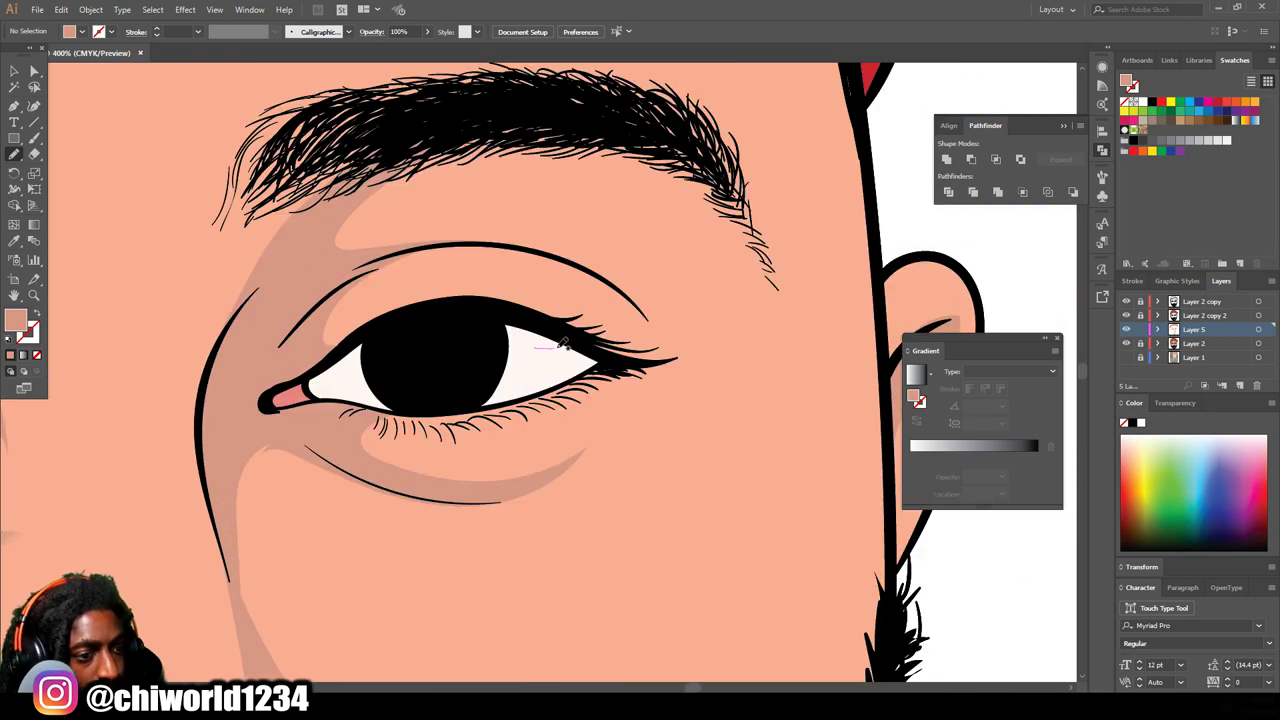
pyautogui.moveTo(704, 377); pyautogui.dragTo(704, 377)
# Step: Widen the shadow on the nose's right side and add a pointed shadow above the left nostril
pyautogui.scroll(-4, 704, 377)
pyautogui.scroll(2, 605, 474)
pyautogui.scroll(4, 483, 369)
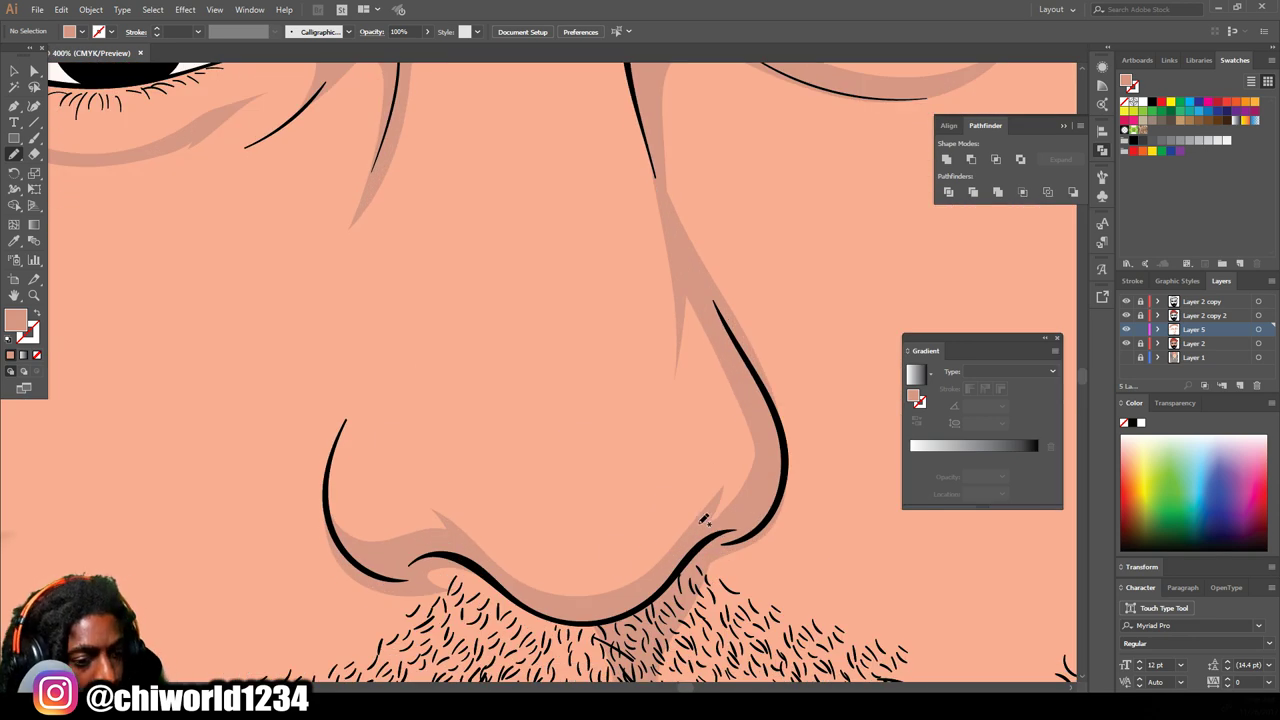
pyautogui.moveTo(690, 298); pyautogui.dragTo(690, 545)
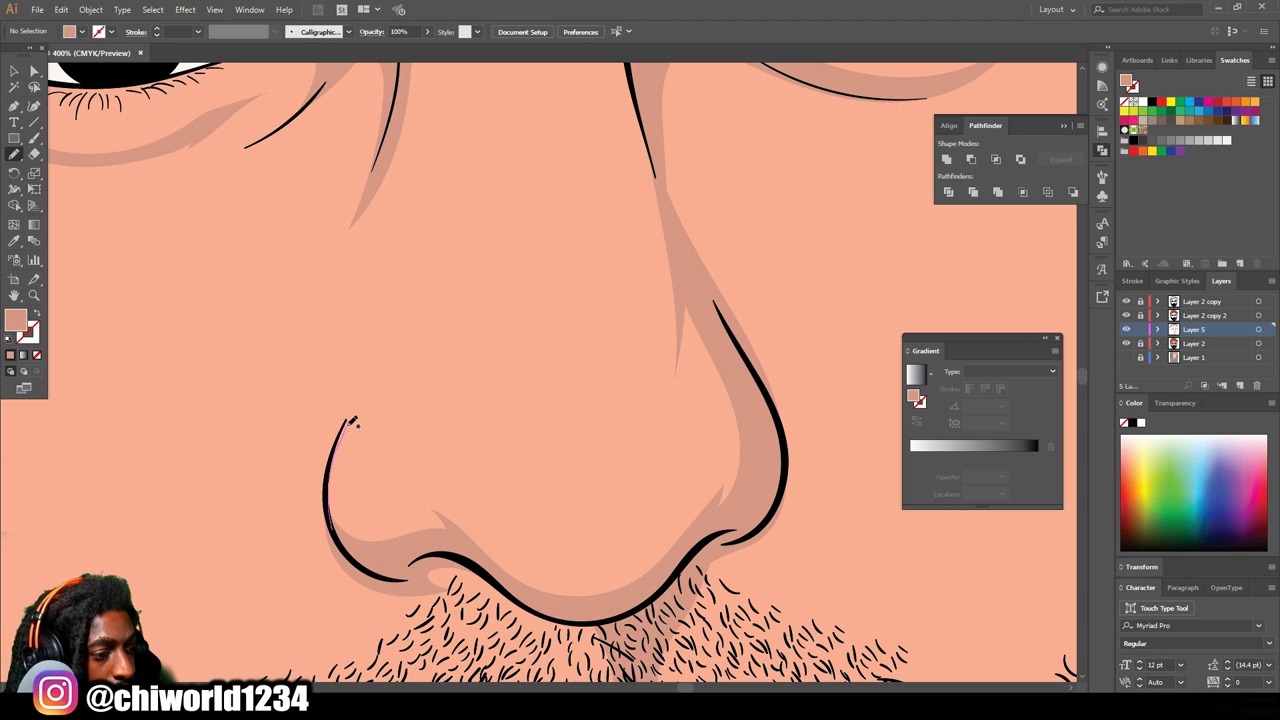
pyautogui.moveTo(330, 510); pyautogui.dragTo(330, 510)
# Step: Draw a long shadow down the right edge of the face from the temple past the ear
pyautogui.scroll(-5, 330, 510)
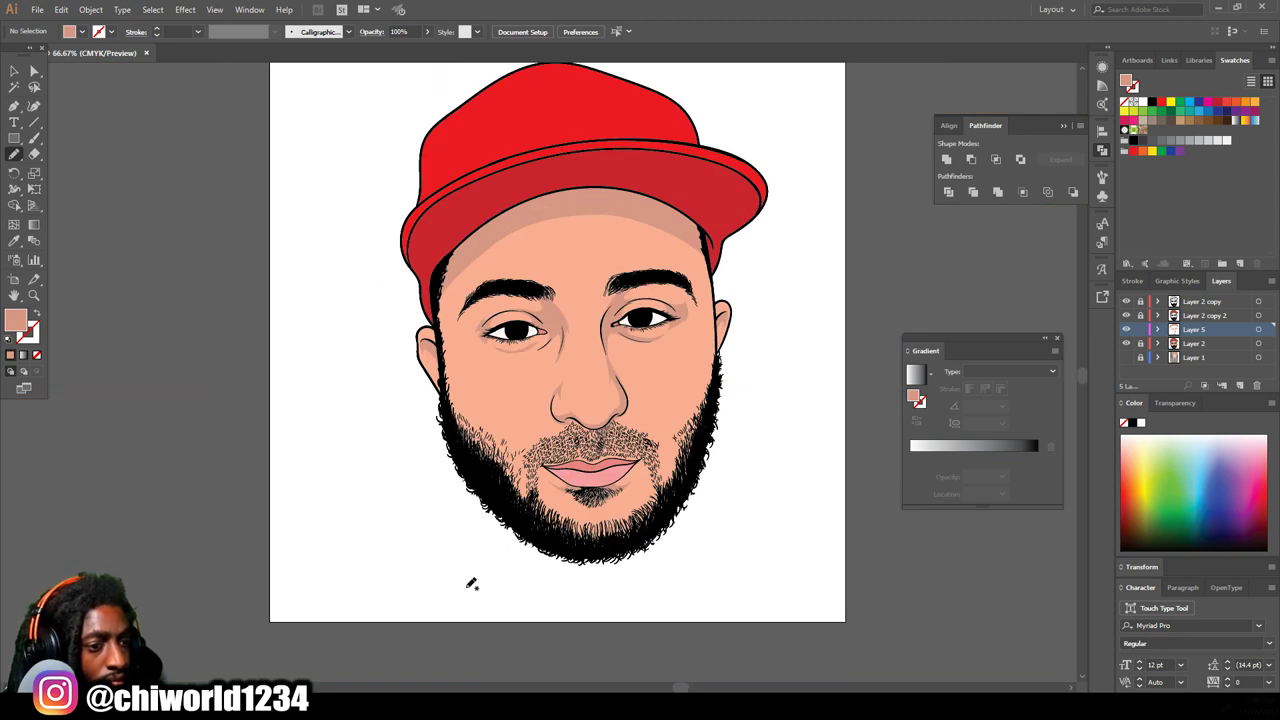
pyautogui.scroll(3, 471, 591)
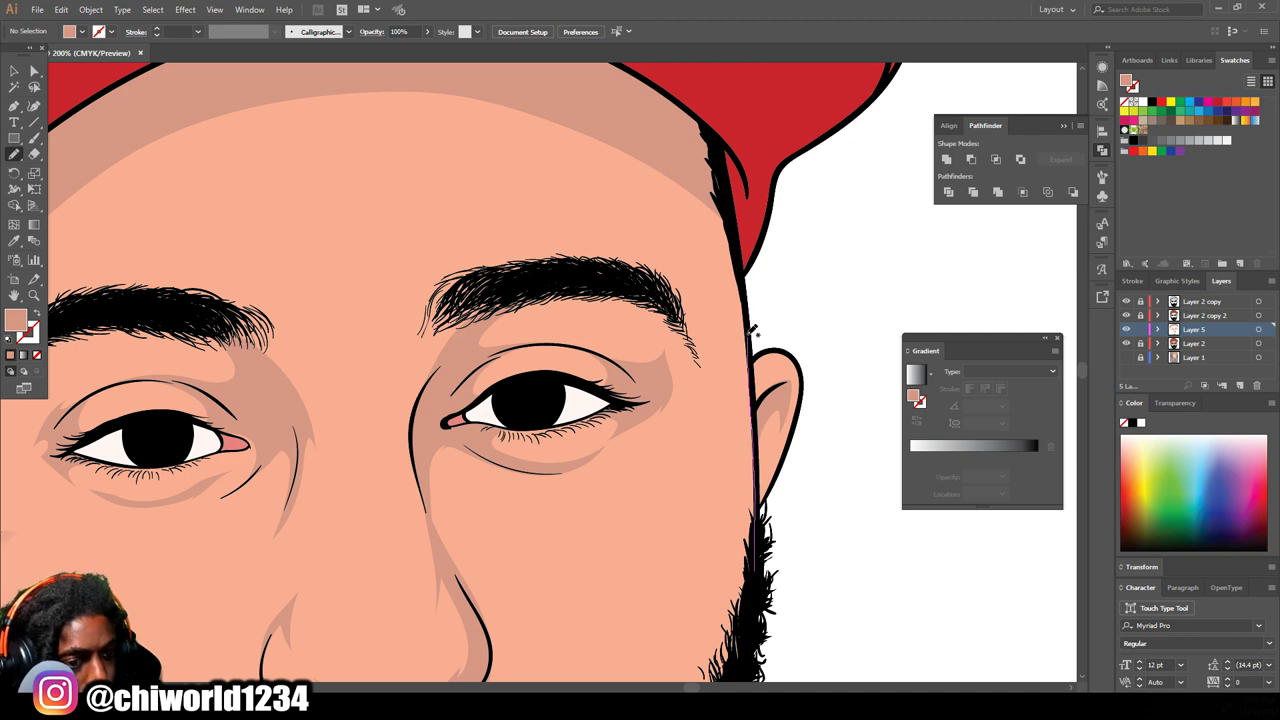
pyautogui.scroll(-4, 684, 401)
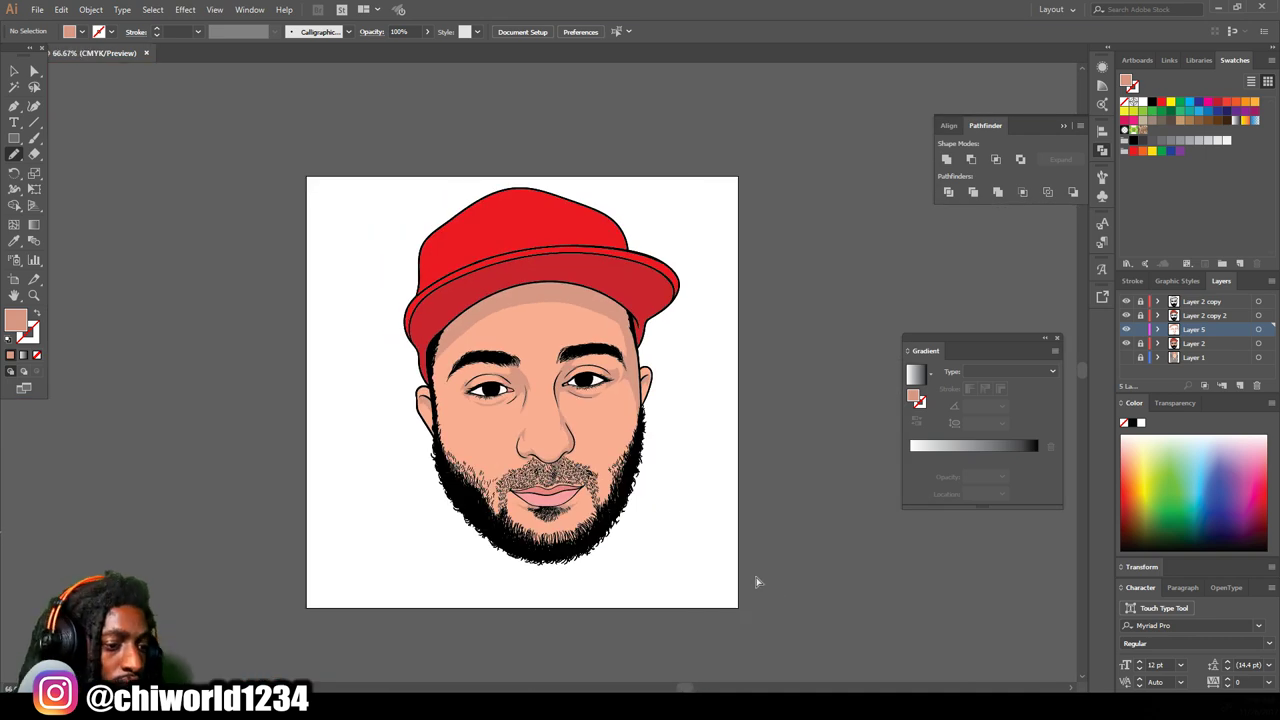
pyautogui.scroll(5, 757, 583)
pyautogui.scroll(-3, 825, 330)
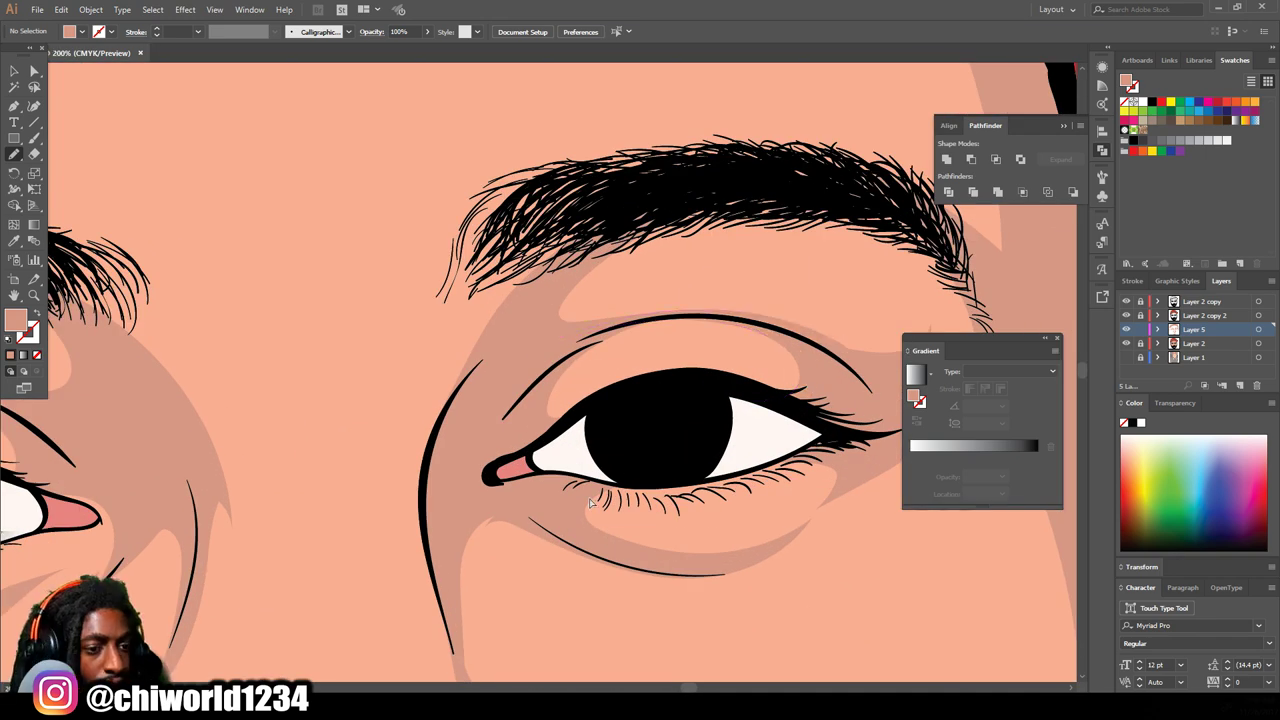
pyautogui.scroll(3, 265, 480)
pyautogui.hotkey('ctrl', '0')
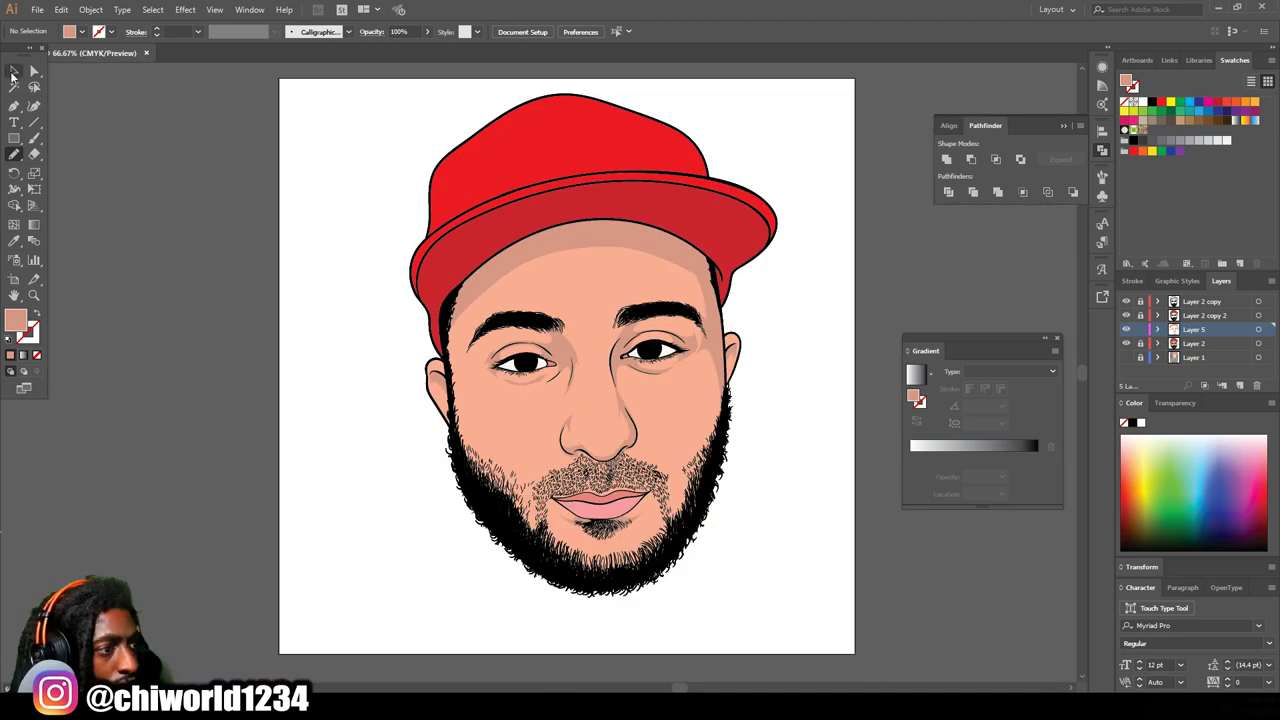
# Step: Select all skin shadow shapes and adjust their color balance with magenta at 6%, slightly more yellow and less cyan
pyautogui.click(13, 73)
pyautogui.moveTo(322, 112)
pyautogui.mouseDown()
pyautogui.moveTo(917, 616)
pyautogui.moveTo(898, 643)
pyautogui.mouseUp()
pyautogui.hotkey('ctrl', '=')
pyautogui.hotkey('ctrl', '=')
pyautogui.hotkey('ctrl', '-')
pyautogui.hotkey('ctrl', '-')
pyautogui.click(278, 150)
pyautogui.moveTo(276, 152); pyautogui.dragTo(786, 571)
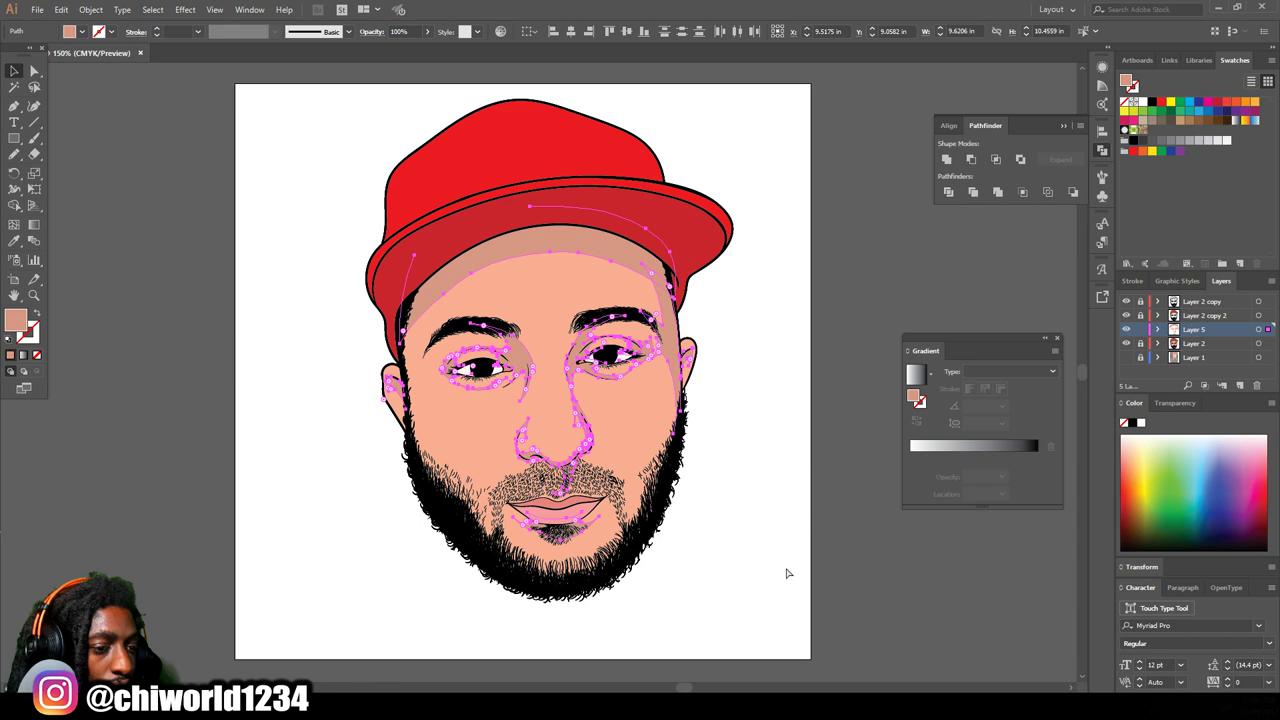
pyautogui.hotkey('ctrl', '+')
pyautogui.hotkey('ctrl', '+')
pyautogui.hotkey('ctrl', '+')
pyautogui.click(61, 10)
pyautogui.moveTo(150, 244)
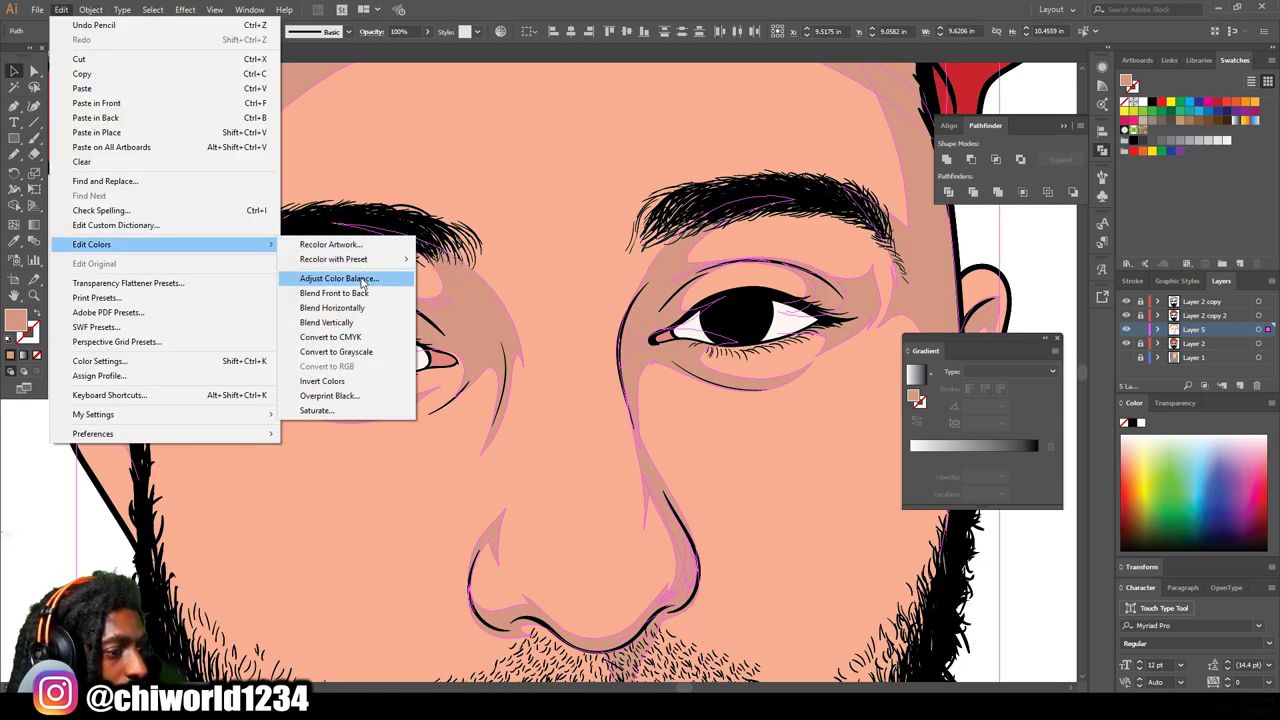
pyautogui.click(362, 281)
pyautogui.click(20, 225)
pyautogui.moveTo(125, 100); pyautogui.dragTo(130, 97)
pyautogui.click(125, 120)
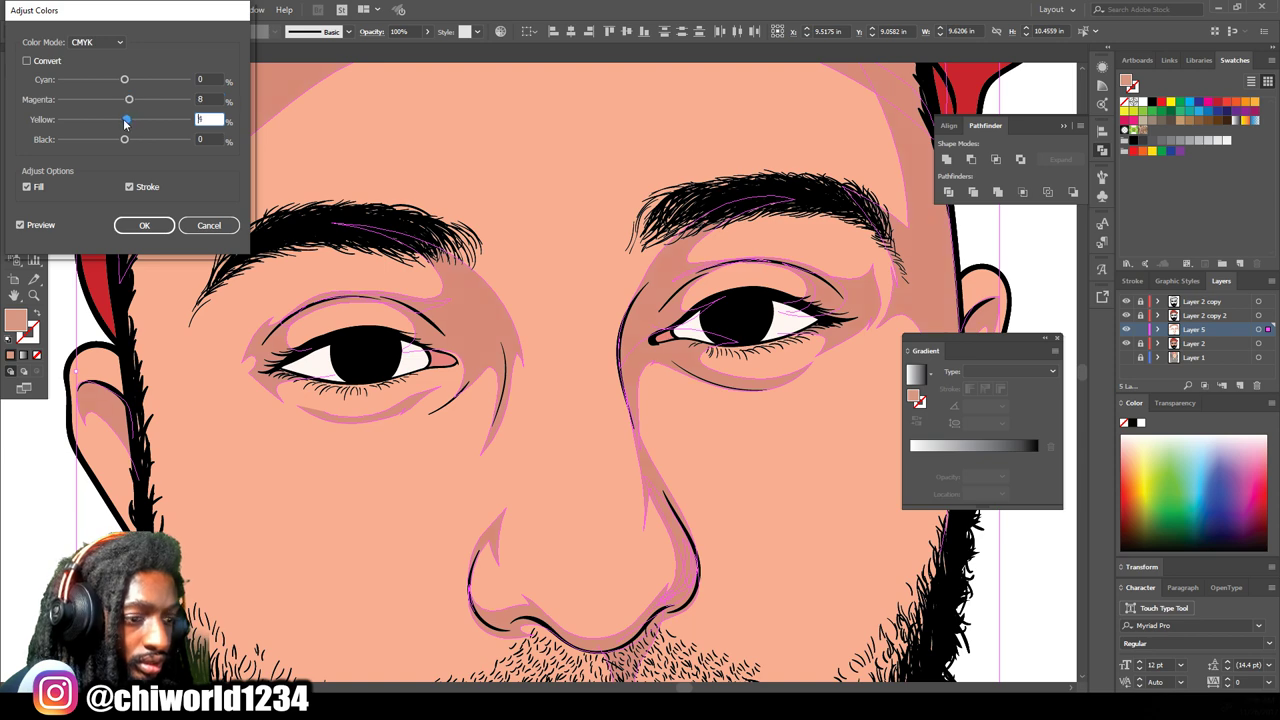
pyautogui.moveTo(125, 79); pyautogui.dragTo(121, 73)
pyautogui.click(157, 221)
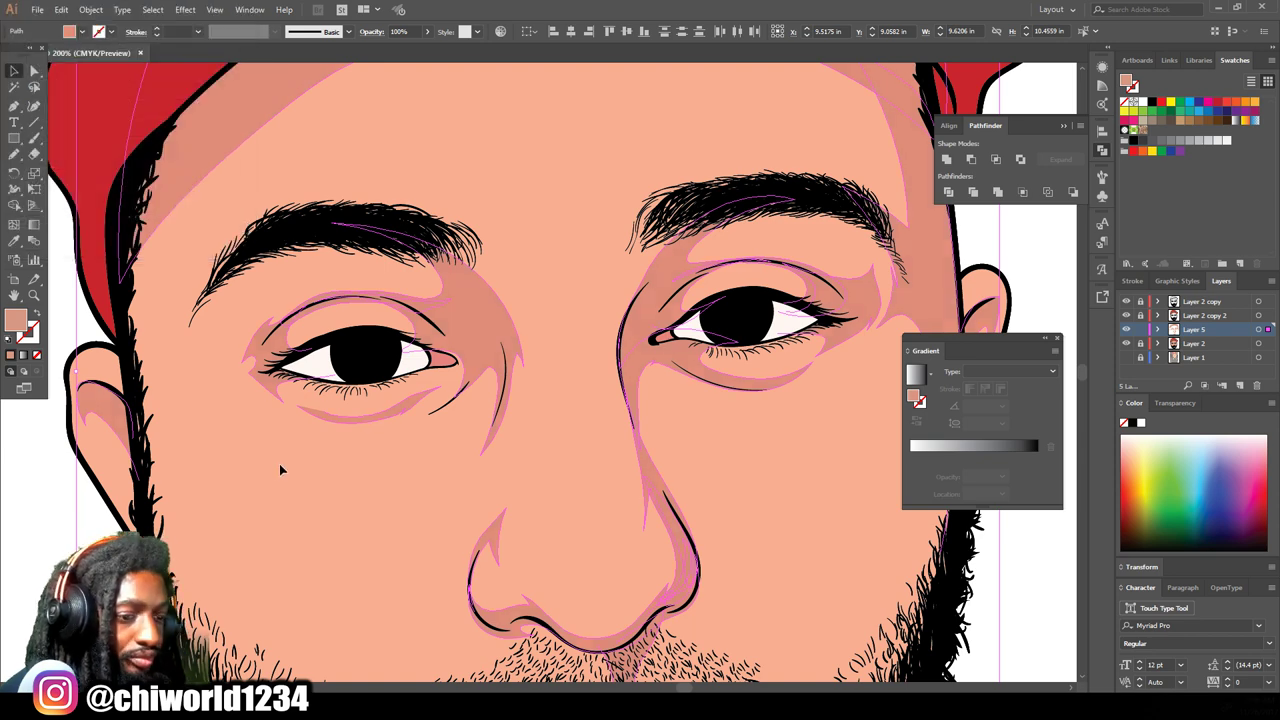
pyautogui.click(280, 465)
# Step: Add a new layer above Layer 5 and set the fill to a darker reddish brown for deeper shadows
pyautogui.hotkey('ctrl', '0')
pyautogui.scroll(-1, 387, 563)
pyautogui.scroll(2, 729, 526)
pyautogui.scroll(-1, 754, 492)
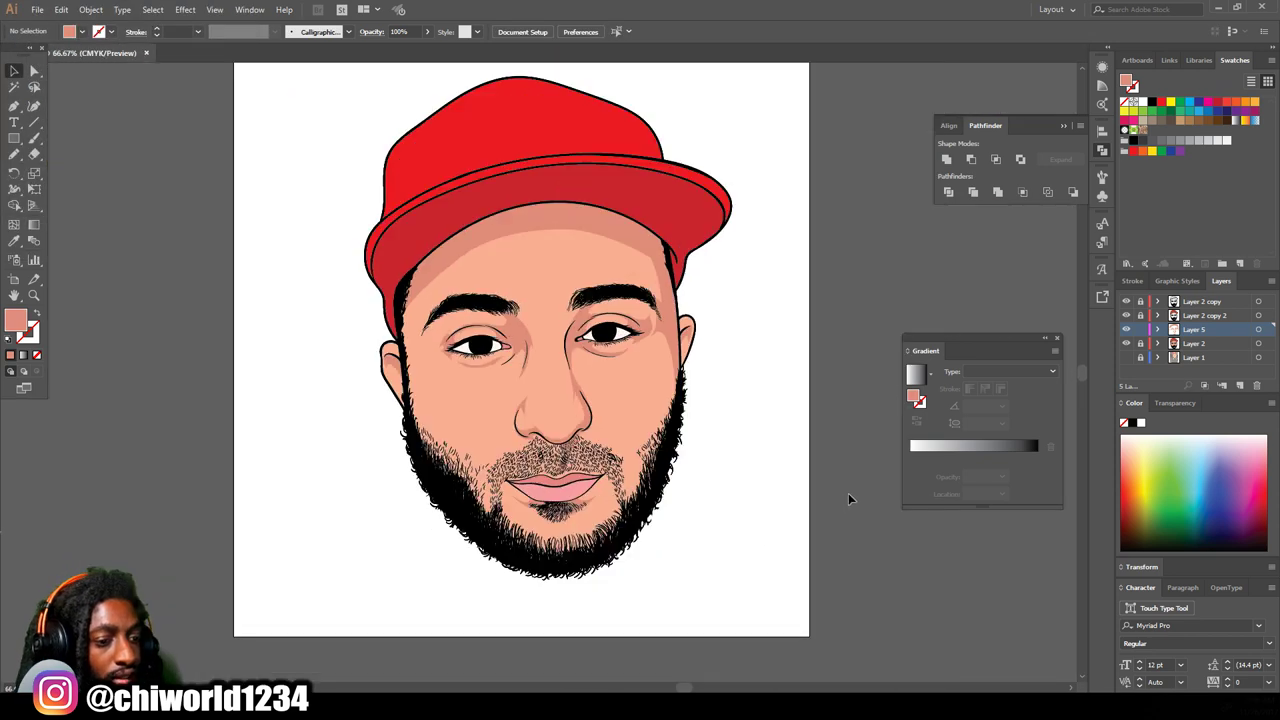
pyautogui.scroll(2, 847, 498)
pyautogui.click(1241, 386)
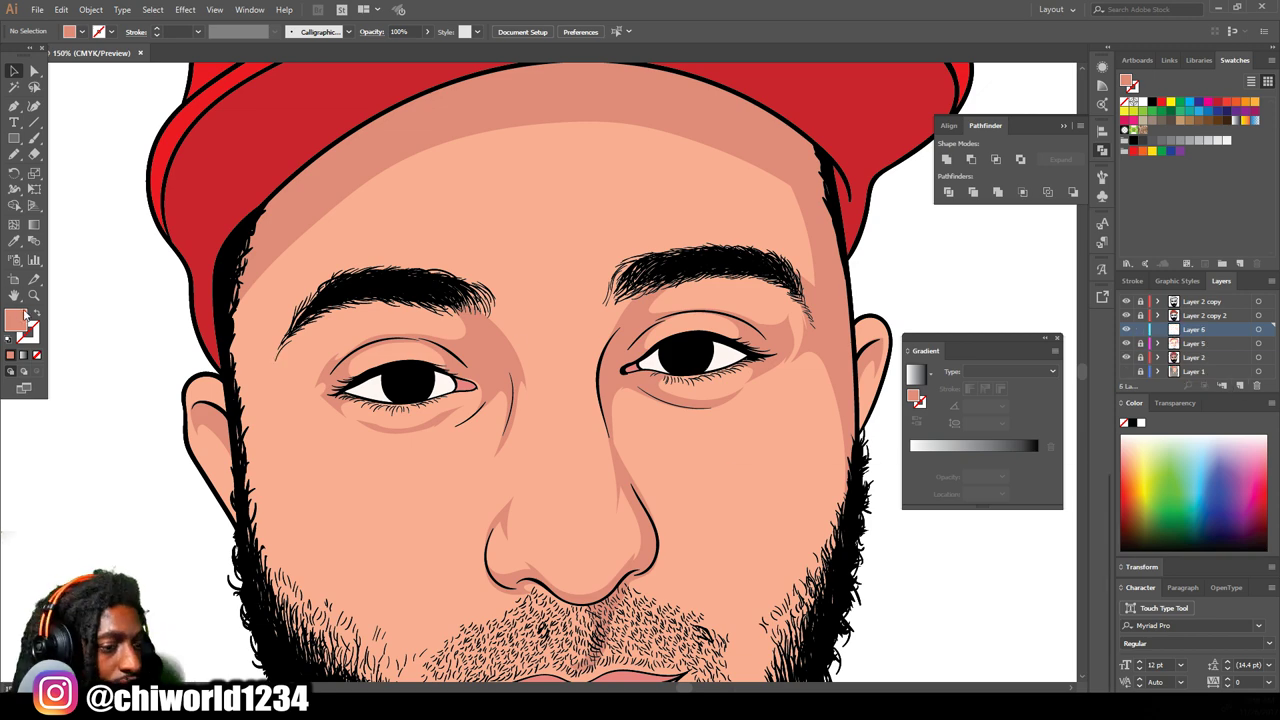
pyautogui.doubleClick(14, 322)
pyautogui.press('Return')
pyautogui.press('b')
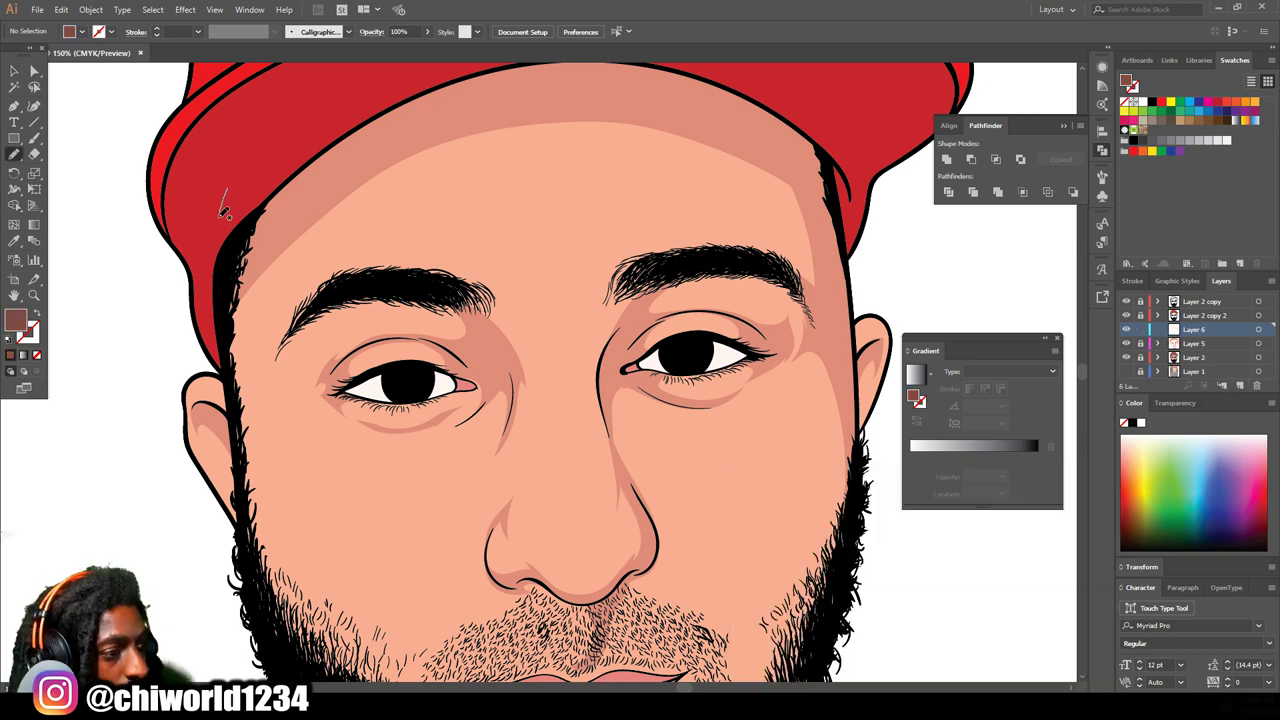
# Step: Draw a narrow, darker shadow band across the forehead directly beneath the cap brim
pyautogui.moveTo(515, 91)
pyautogui.mouseDown()
pyautogui.moveTo(306, 109)
pyautogui.moveTo(228, 188)
pyautogui.mouseUp()
pyautogui.hotkey('ctrl', '-')
pyautogui.hotkey('ctrl', '-')
pyautogui.hotkey('ctrl', '-')
pyautogui.hotkey('ctrl', '=')
pyautogui.hotkey('ctrl', '=')
pyautogui.hotkey('ctrl', '=')
pyautogui.scroll(2, 680, 323)
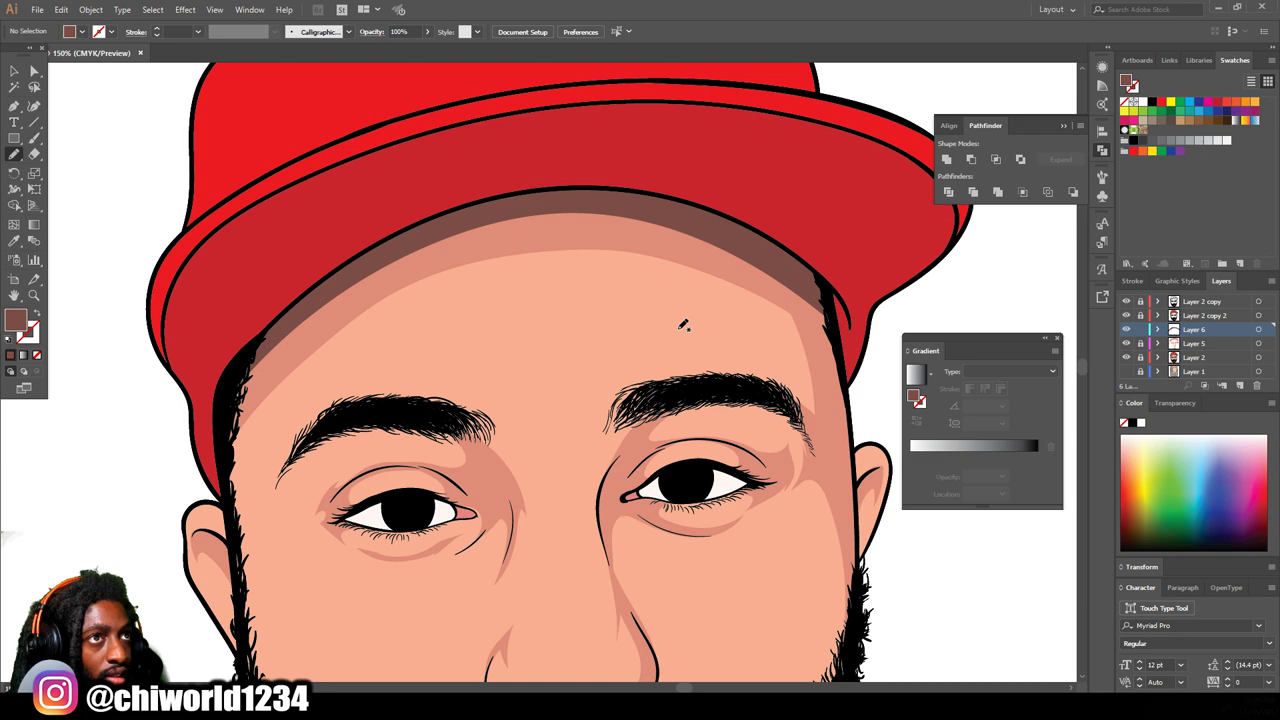
# Step: Adjust the dark forehead shadow's color balance to cyan -9%, magenta 2%, yellow 4% and black -26%
pyautogui.hotkey('ctrl', '=')
pyautogui.press('v')
pyautogui.click(386, 194)
pyautogui.click(61, 9)
pyautogui.moveTo(240, 243)
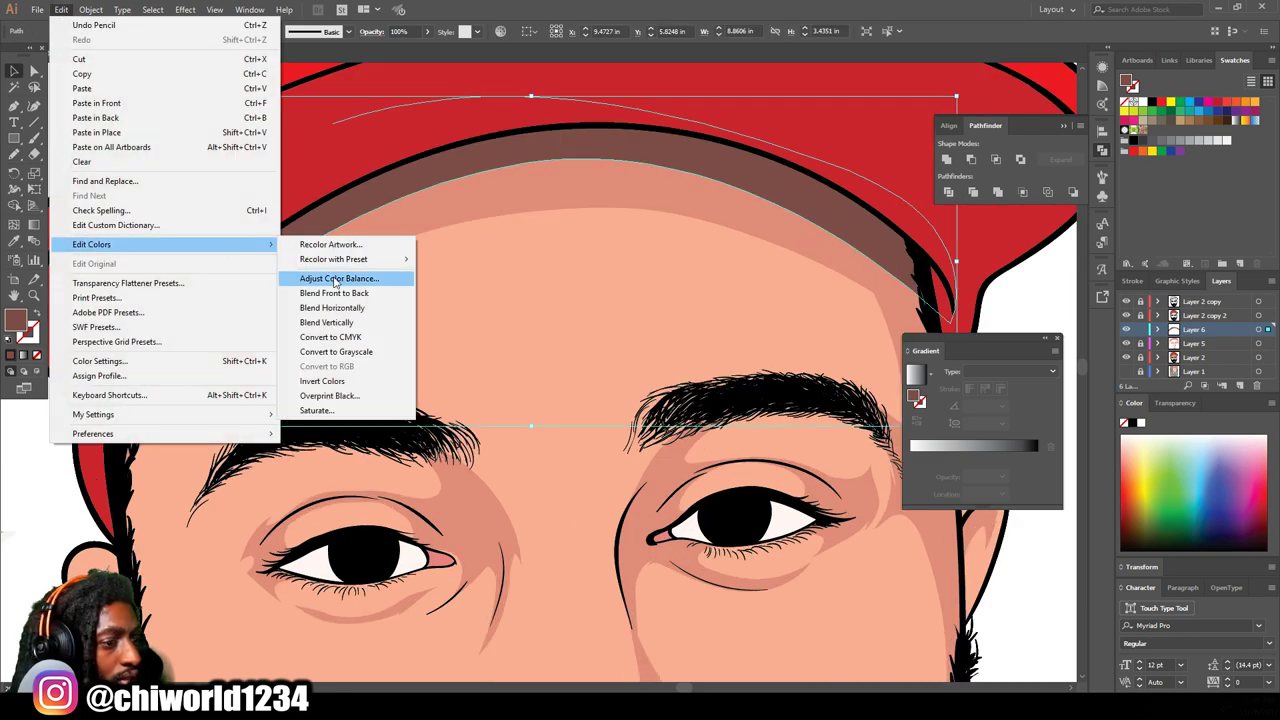
pyautogui.click(335, 279)
pyautogui.click(20, 224)
pyautogui.moveTo(124, 99)
pyautogui.mouseDown()
pyautogui.moveTo(125, 139)
pyautogui.moveTo(108, 140)
pyautogui.moveTo(125, 101)
pyautogui.mouseUp()
pyautogui.click(124, 119)
pyautogui.moveTo(117, 119); pyautogui.dragTo(121, 79)
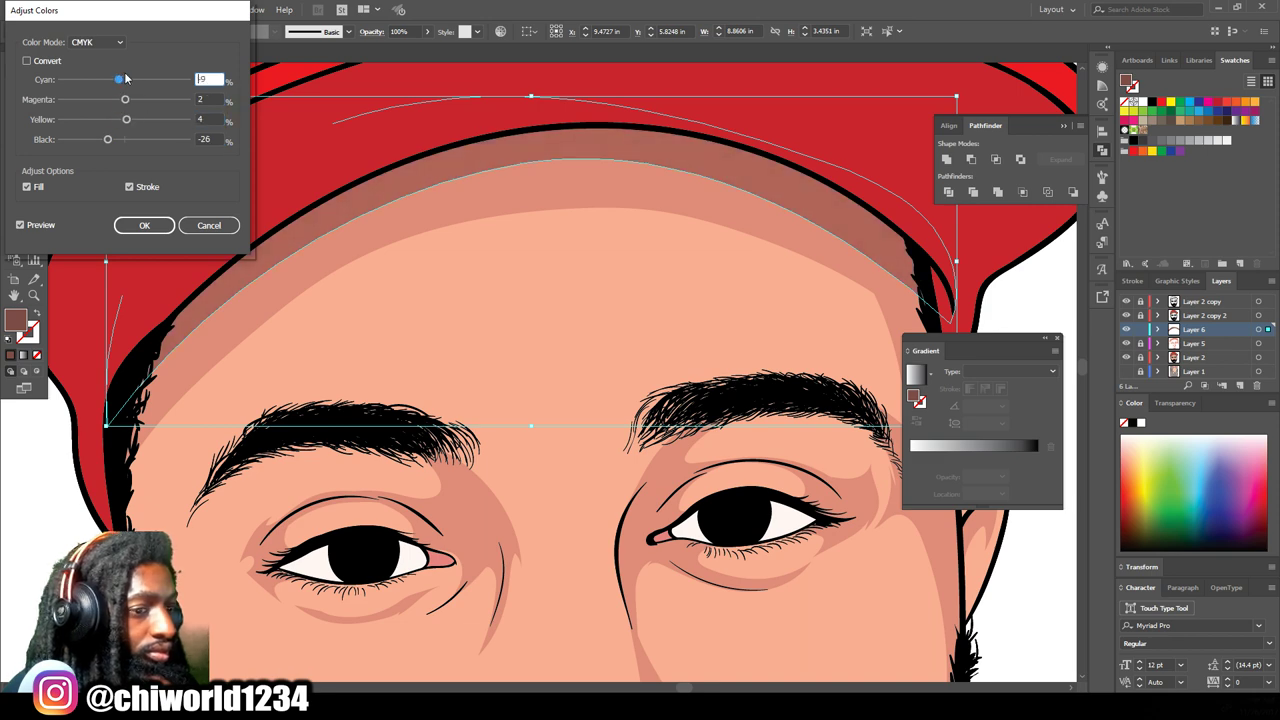
pyautogui.click(144, 225)
pyautogui.click(407, 333)
# Step: Draw darker Pencil shadows on the lower right wing of the nose and along the left nostril
pyautogui.hotkey('ctrl', '-')
pyautogui.hotkey('ctrl', '-')
pyautogui.hotkey('ctrl', '-')
pyautogui.hotkey('ctrl', '-')
pyautogui.scroll(-3, 751, 447)
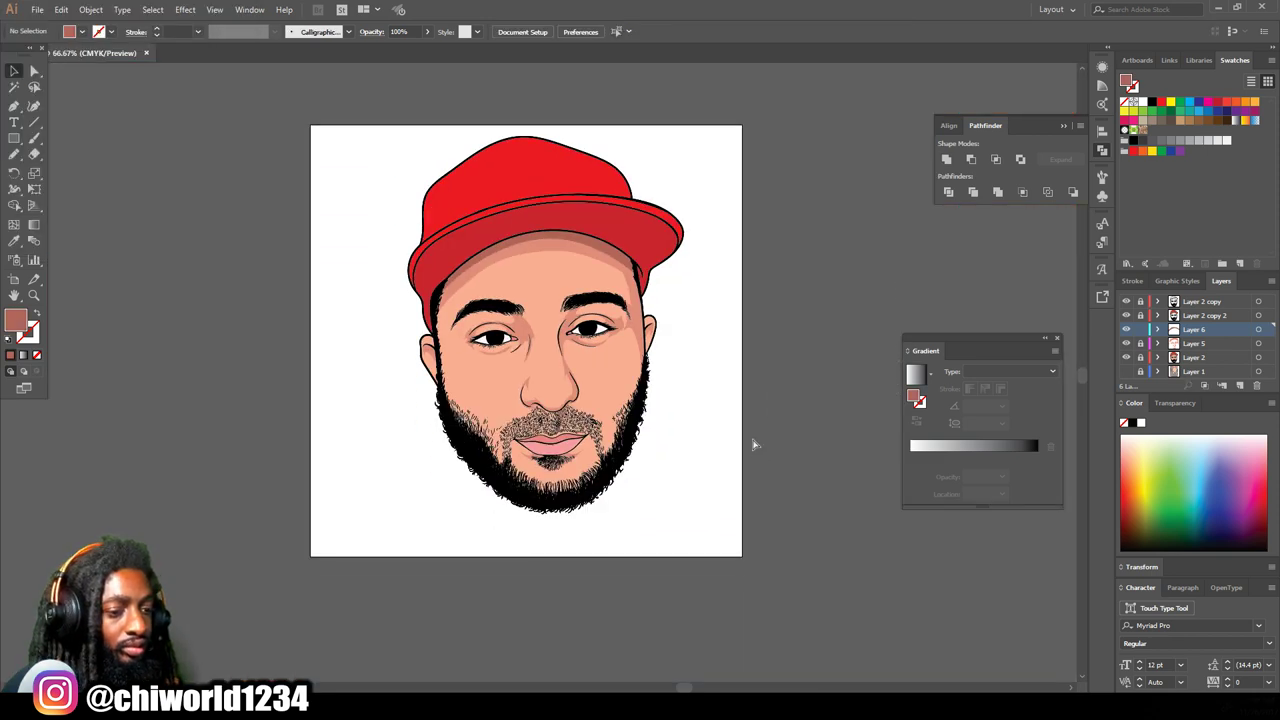
pyautogui.hotkey('ctrl', '=')
pyautogui.hotkey('ctrl', '=')
pyautogui.scroll(-2, 754, 428)
pyautogui.scroll(-3, 755, 432)
pyautogui.hotkey('ctrl', '=')
pyautogui.hotkey('ctrl', '=')
pyautogui.hotkey('ctrl', '=')
pyautogui.hotkey('ctrl', '=')
pyautogui.hotkey('ctrl', '=')
pyautogui.moveTo(827, 262); pyautogui.dragTo(574, 500)
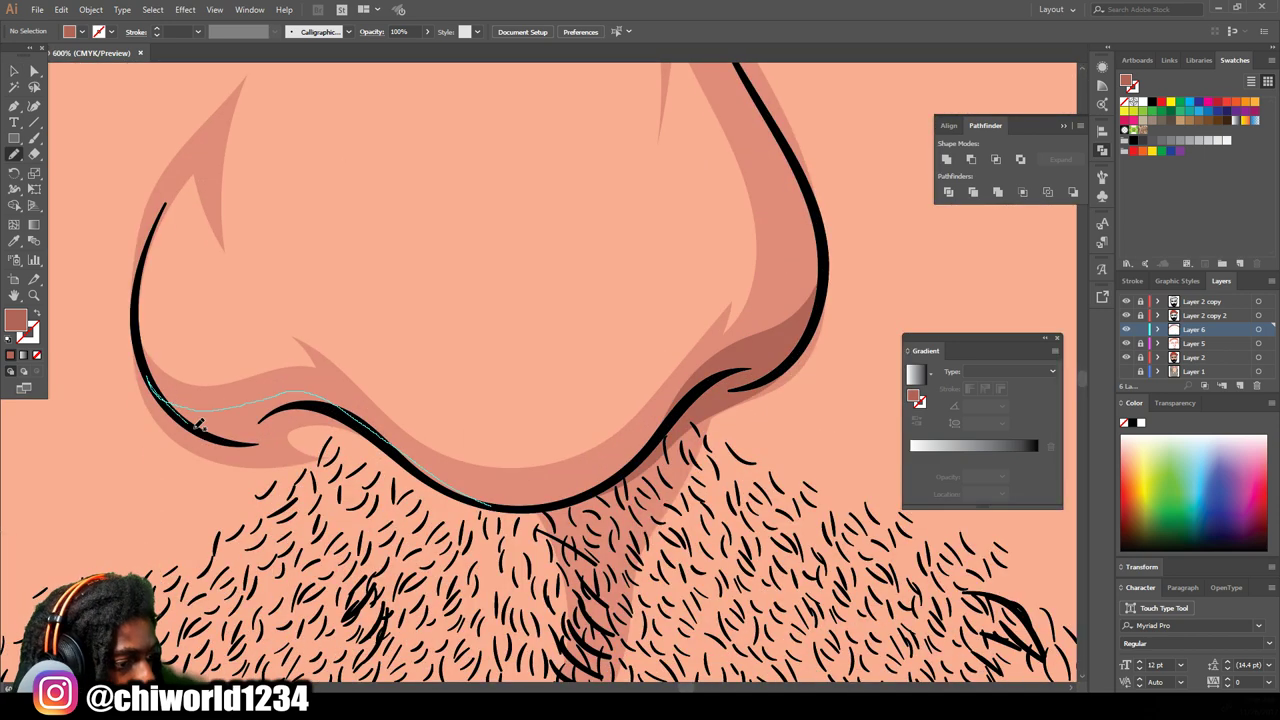
pyautogui.moveTo(458, 490)
pyautogui.mouseDown()
pyautogui.moveTo(436, 489)
pyautogui.moveTo(352, 417)
pyautogui.mouseUp()
# Step: Draw a darker Pencil shadow around the inner corner of the right eye, running down beside the nose bridge
pyautogui.hotkey('ctrl', '-')
pyautogui.hotkey('ctrl', '-')
pyautogui.hotkey('ctrl', '-')
pyautogui.hotkey('ctrl', '-')
pyautogui.hotkey('ctrl', '-')
pyautogui.scroll(3, 397, 378)
pyautogui.hotkey('ctrl', '=')
pyautogui.hotkey('ctrl', '=')
pyautogui.hotkey('ctrl', '=')
pyautogui.hotkey('ctrl', '=')
pyautogui.moveTo(460, 678); pyautogui.dragTo(412, 457)
pyautogui.moveTo(409, 398); pyautogui.dragTo(411, 421)
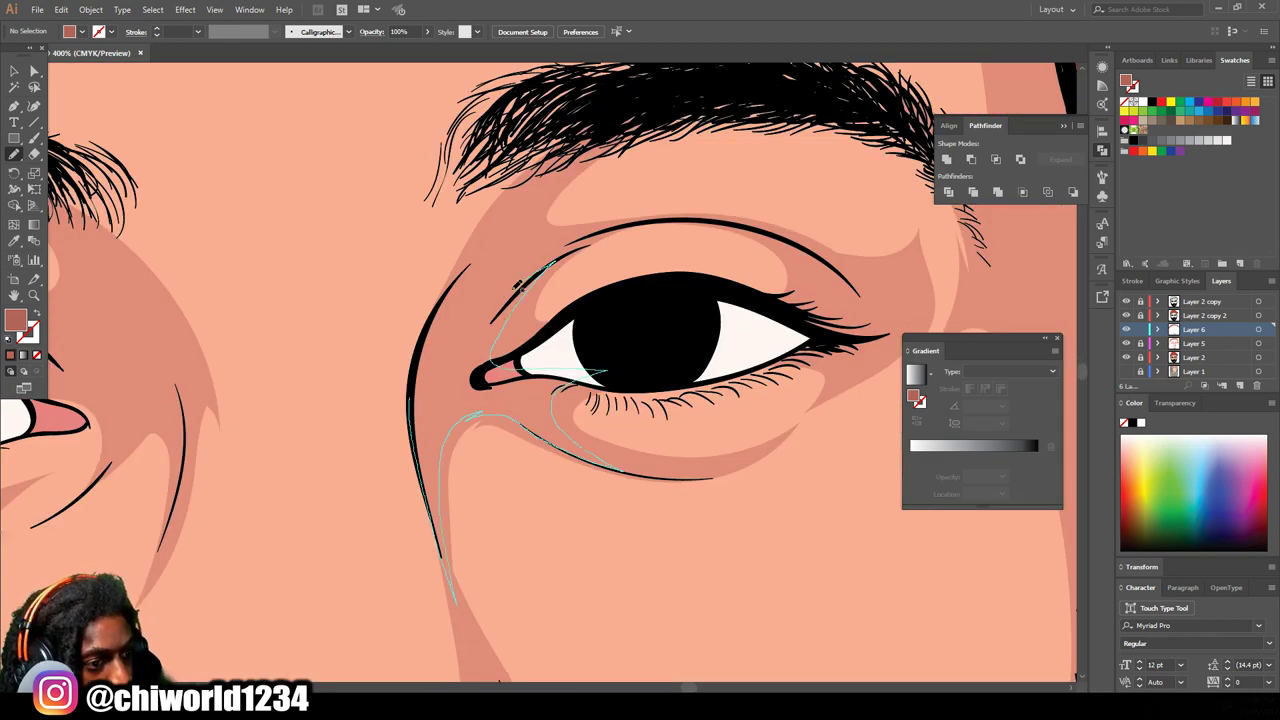
pyautogui.moveTo(440, 301); pyautogui.dragTo(410, 397)
# Step: Draw a darker shadow inside the fold of the right ear
pyautogui.hotkey('ctrl', '-')
pyautogui.hotkey('ctrl', '-')
pyautogui.hotkey('ctrl', '-')
pyautogui.hotkey('ctrl', '-')
pyautogui.hotkey('ctrl', '-')
pyautogui.hotkey('ctrl', '-')
pyautogui.hotkey('ctrl', '=')
pyautogui.hotkey('ctrl', '=')
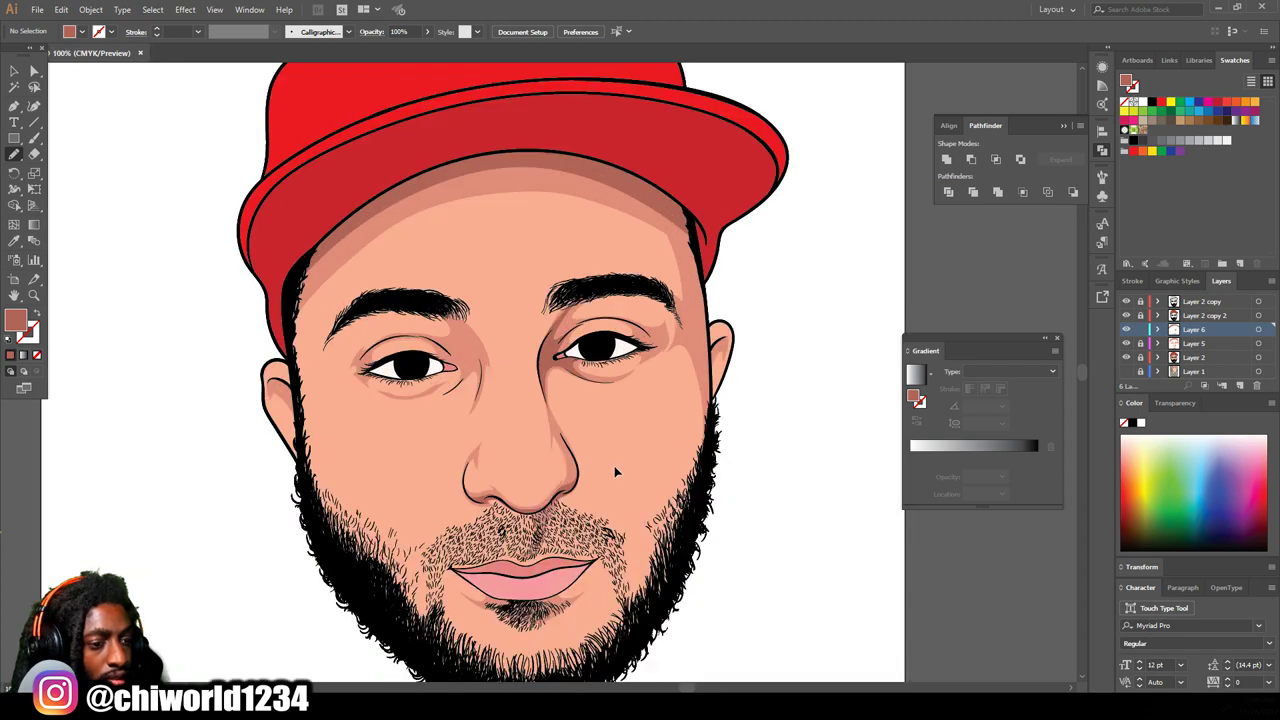
pyautogui.moveTo(756, 486); pyautogui.dragTo(616, 470)
pyautogui.hotkey('ctrl', '=')
pyautogui.hotkey('ctrl', '=')
pyautogui.hotkey('ctrl', '=')
pyautogui.hotkey('ctrl', '=')
pyautogui.keyDown('alt'); pyautogui.scroll(2, 540, 294); pyautogui.keyUp('alt')
pyautogui.moveTo(524, 292)
pyautogui.mouseDown()
pyautogui.moveTo(557, 226)
pyautogui.moveTo(586, 252)
pyautogui.mouseUp()
# Step: Draw a darker shadow under the inner fold line of the left ear, extending to the hairline
pyautogui.keyDown('alt'); pyautogui.scroll(-8, 508, 437); pyautogui.keyUp('alt')
pyautogui.scroll(1, 510, 419)
pyautogui.moveTo(498, 515); pyautogui.dragTo(446, 404)
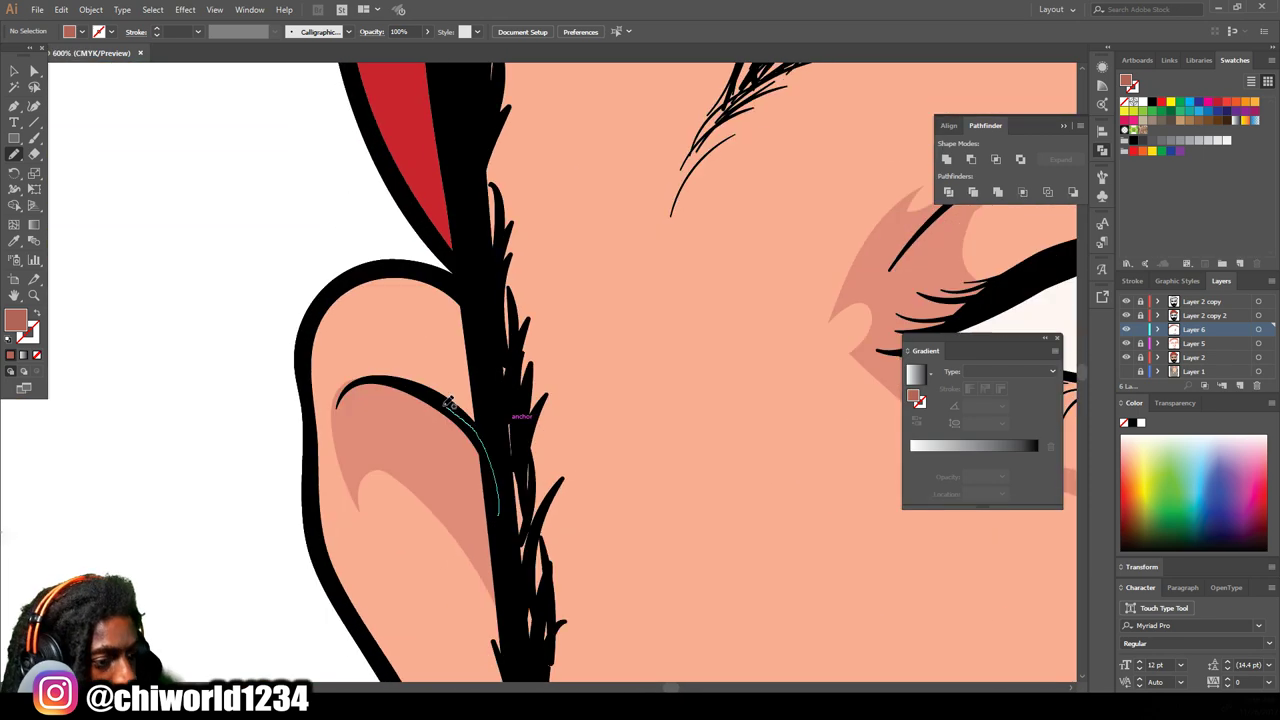
pyautogui.moveTo(348, 471); pyautogui.dragTo(495, 588)
# Step: Draw a large darker shadow from the left eyebrow's inner end around the eye's inner corner to the crease beside the nose
pyautogui.hotkey('ctrl', '-')
pyautogui.hotkey('ctrl', '-')
pyautogui.hotkey('ctrl', '-')
pyautogui.hotkey('ctrl', '-')
pyautogui.hotkey('ctrl', '-')
pyautogui.hotkey('ctrl', '-')
pyautogui.hscroll(1, 498, 585)
pyautogui.hotkey('ctrl', '=')
pyautogui.hotkey('ctrl', '=')
pyautogui.hotkey('ctrl', '=')
pyautogui.hotkey('ctrl', '=')
pyautogui.hotkey('ctrl', '=')
pyautogui.hotkey('ctrl', '=')
pyautogui.moveTo(648, 562)
pyautogui.mouseDown()
pyautogui.moveTo(628, 443)
pyautogui.moveTo(424, 402)
pyautogui.mouseUp()
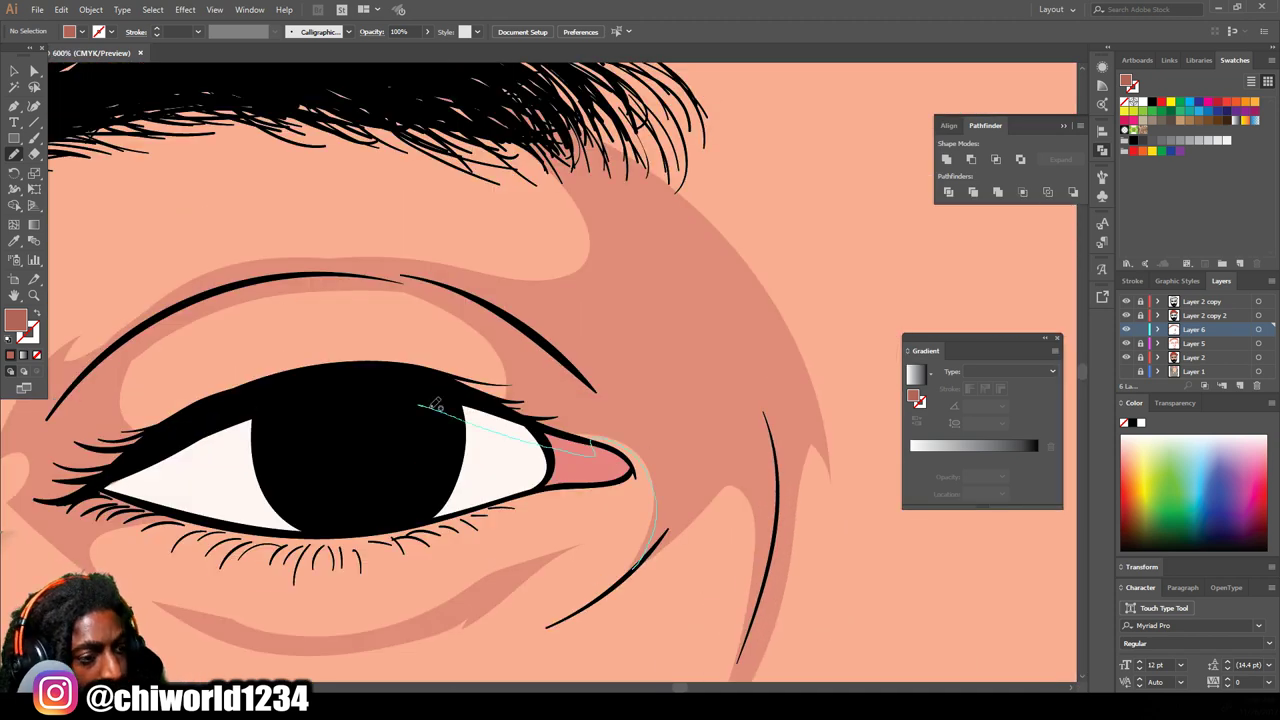
pyautogui.moveTo(537, 314)
pyautogui.mouseDown()
pyautogui.moveTo(801, 471)
pyautogui.moveTo(638, 568)
pyautogui.mouseUp()
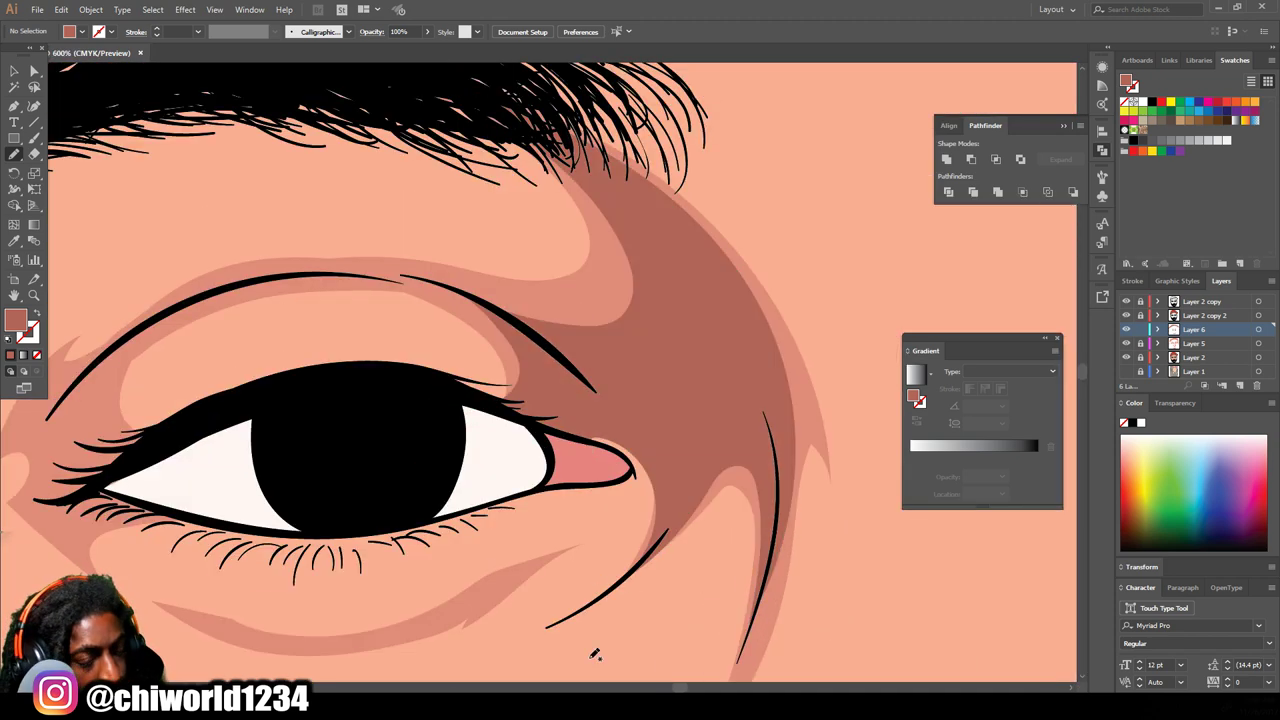
# Step: Examine the darker facial shadows in close-up and across the whole portrait
pyautogui.hotkey('ctrl', '-')
pyautogui.hotkey('ctrl', '-')
pyautogui.hotkey('ctrl', '-')
pyautogui.hotkey('ctrl', '-')
pyautogui.hotkey('ctrl', '=')
pyautogui.hotkey('ctrl', '=')
pyautogui.scroll(-1, 600, 445)
pyautogui.hotkey('ctrl', '=')
pyautogui.hotkey('ctrl', '=')
pyautogui.hotkey('ctrl', '=')
pyautogui.hotkey('ctrl', '-')
pyautogui.hotkey('ctrl', '-')
pyautogui.hotkey('ctrl', '-')
pyautogui.hotkey('ctrl', '-')
pyautogui.hotkey('ctrl', '-')
pyautogui.hotkey('ctrl', '-')
pyautogui.hotkey('ctrl', '-')
pyautogui.hotkey('ctrl', '=')
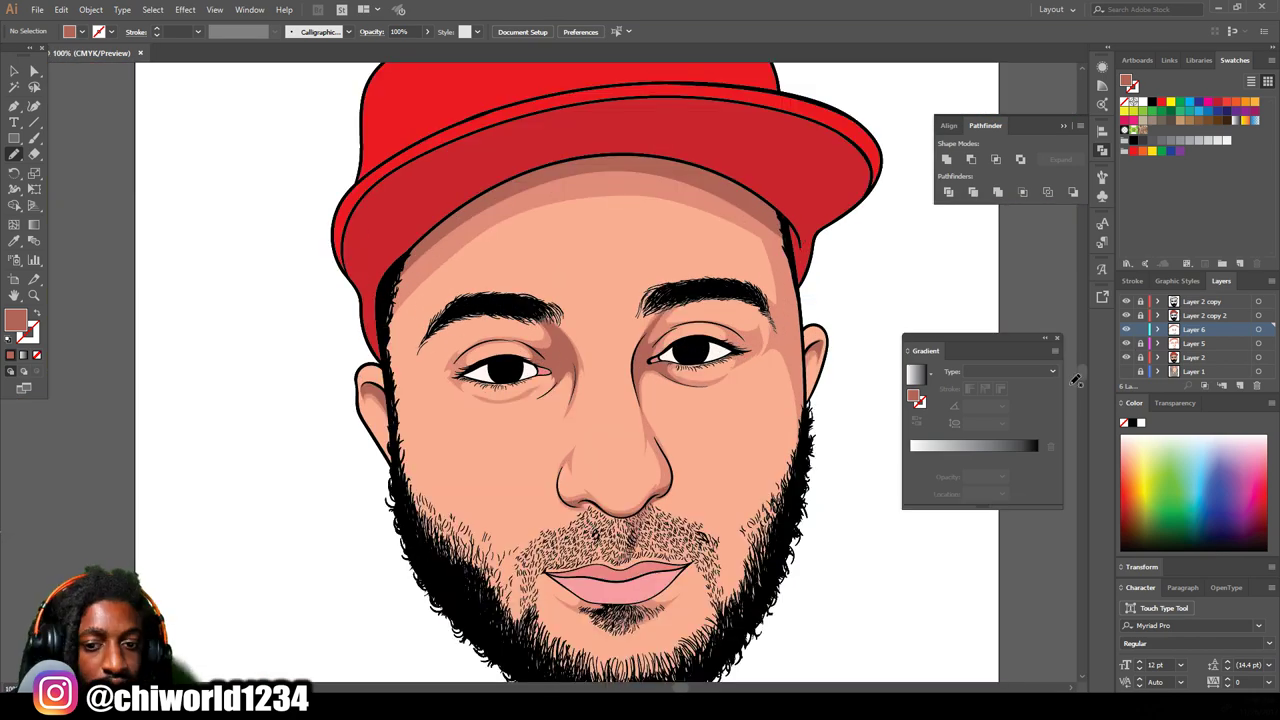
# Step: Select all the face shadows and adjust their color balance to cyan 0%, magenta -4%, yellow -2% and black -18%
pyautogui.click(17, 73)
pyautogui.moveTo(211, 109)
pyautogui.mouseDown()
pyautogui.moveTo(1021, 584)
pyautogui.moveTo(991, 677)
pyautogui.mouseUp()
pyautogui.hotkey('ctrl', '=')
pyautogui.hotkey('ctrl', '=')
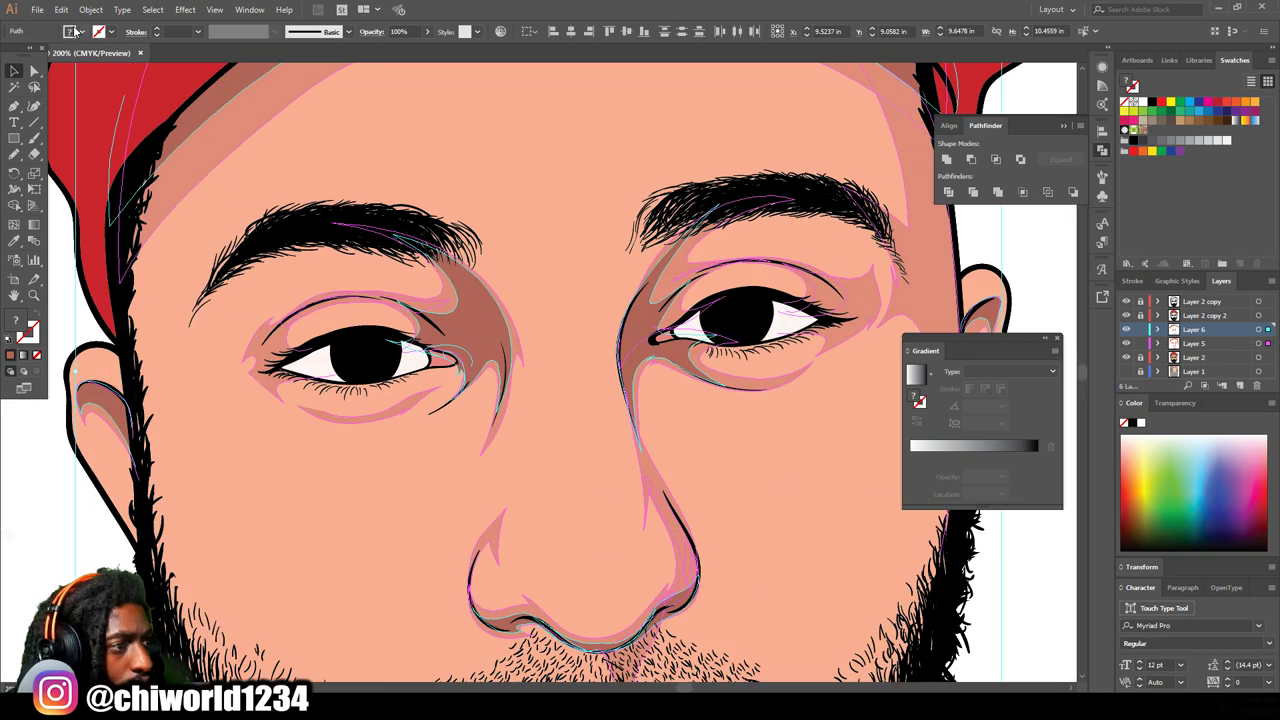
pyautogui.click(61, 10)
pyautogui.moveTo(230, 244)
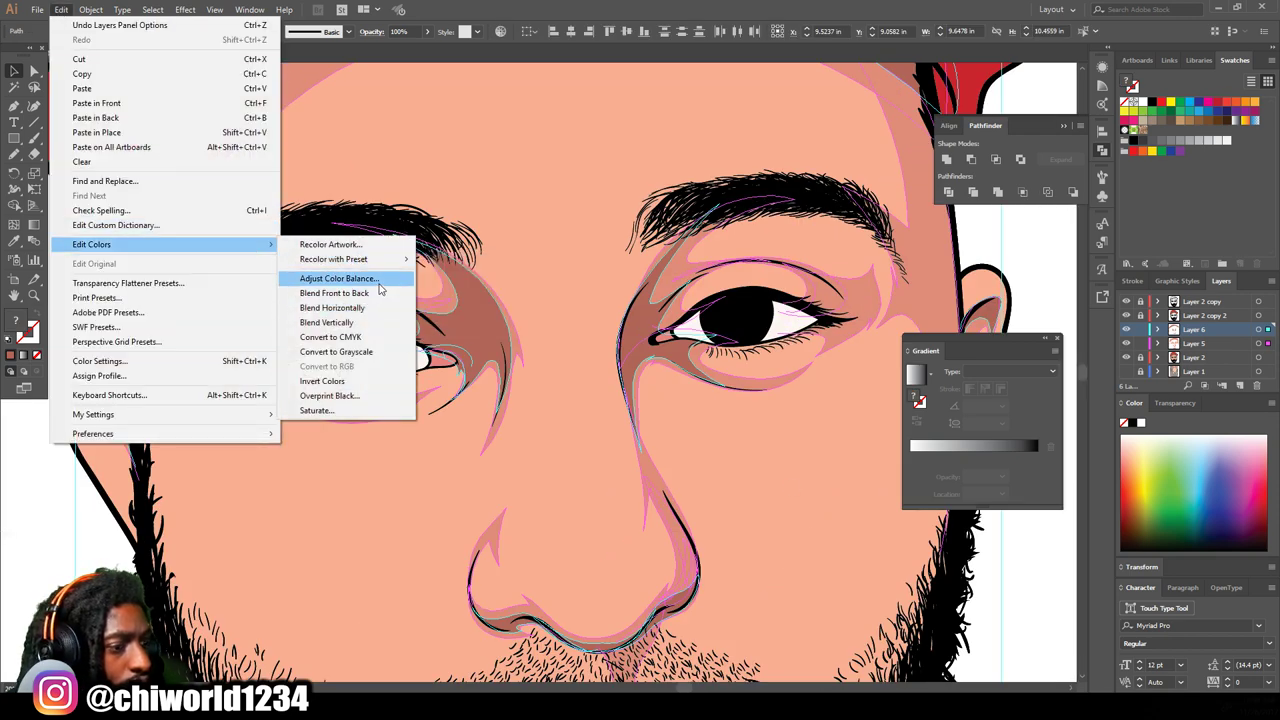
pyautogui.click(377, 288)
pyautogui.moveTo(124, 139); pyautogui.dragTo(103, 139)
pyautogui.moveTo(124, 119)
pyautogui.mouseDown()
pyautogui.moveTo(128, 80)
pyautogui.moveTo(118, 122)
pyautogui.mouseUp()
pyautogui.click(105, 140)
pyautogui.moveTo(127, 79); pyautogui.dragTo(123, 80)
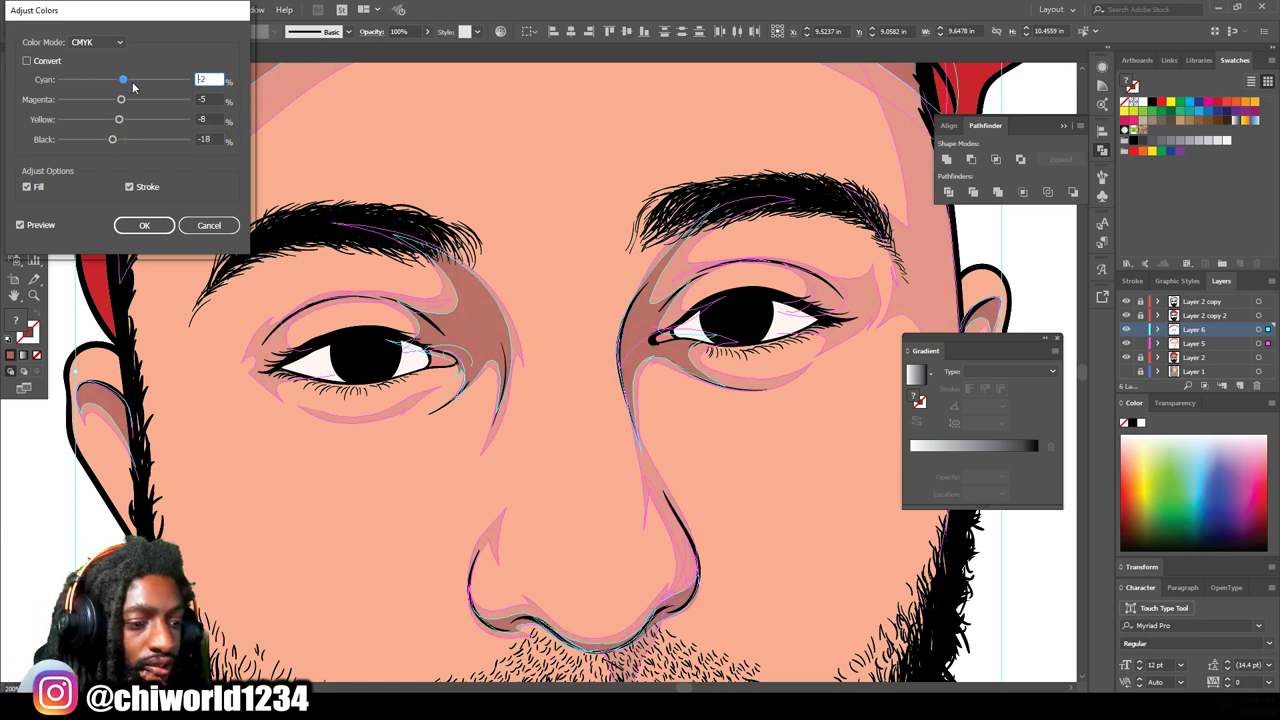
pyautogui.moveTo(133, 87); pyautogui.dragTo(131, 87)
pyautogui.moveTo(121, 100)
pyautogui.mouseDown()
pyautogui.moveTo(123, 122)
pyautogui.moveTo(125, 81)
pyautogui.moveTo(124, 103)
pyautogui.mouseUp()
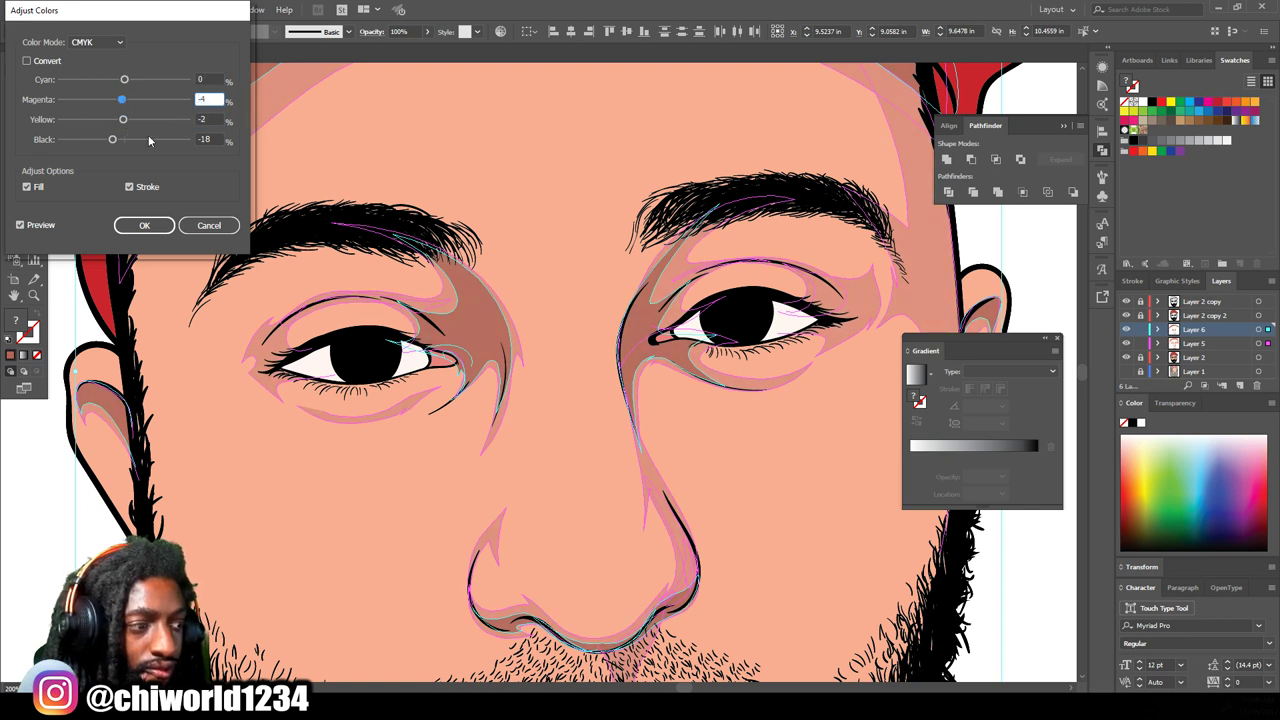
pyautogui.click(144, 225)
pyautogui.click(310, 593)
# Step: Add a new layer and place it below Layer 5, directly above Layer 2
pyautogui.hotkey('ctrl', '-')
pyautogui.hotkey('ctrl', '-')
pyautogui.hotkey('ctrl', '-')
pyautogui.hotkey('ctrl', '-')
pyautogui.hotkey('ctrl', '-')
pyautogui.hotkey('ctrl', '=')
pyautogui.hotkey('ctrl', '=')
pyautogui.scroll(1, 774, 513)
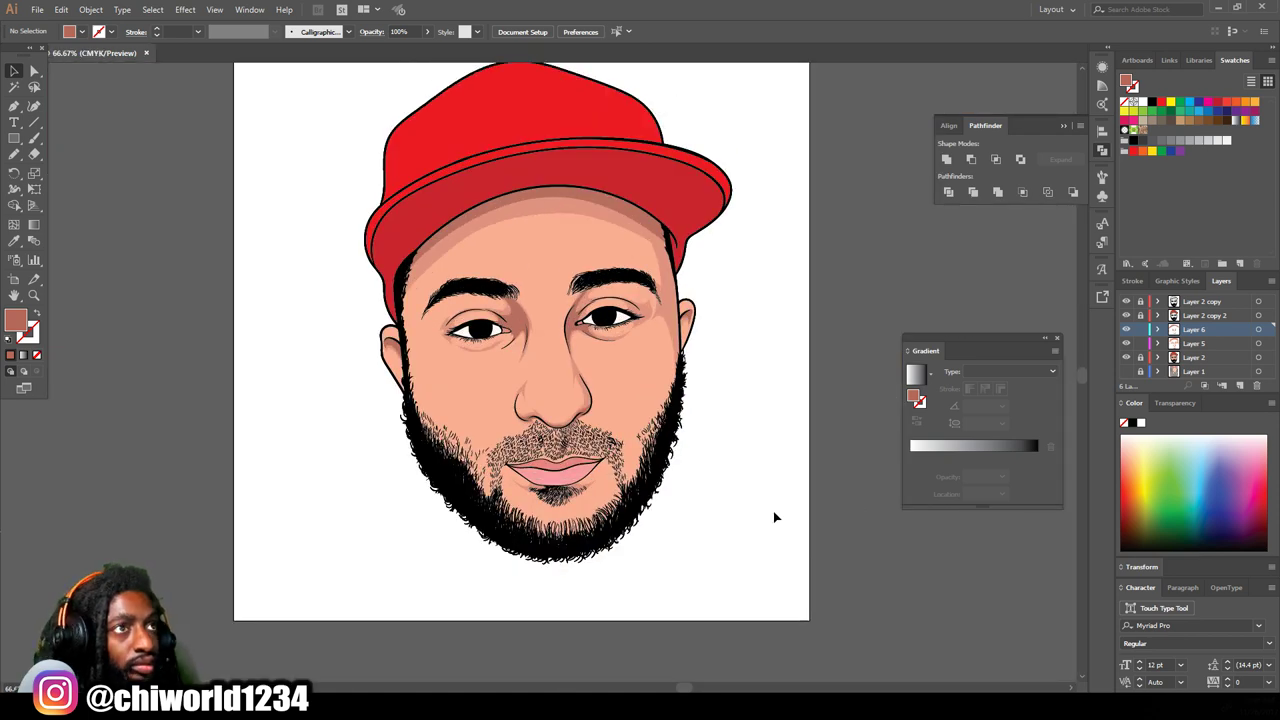
pyautogui.hotkey('ctrl', '+')
pyautogui.click(1239, 386)
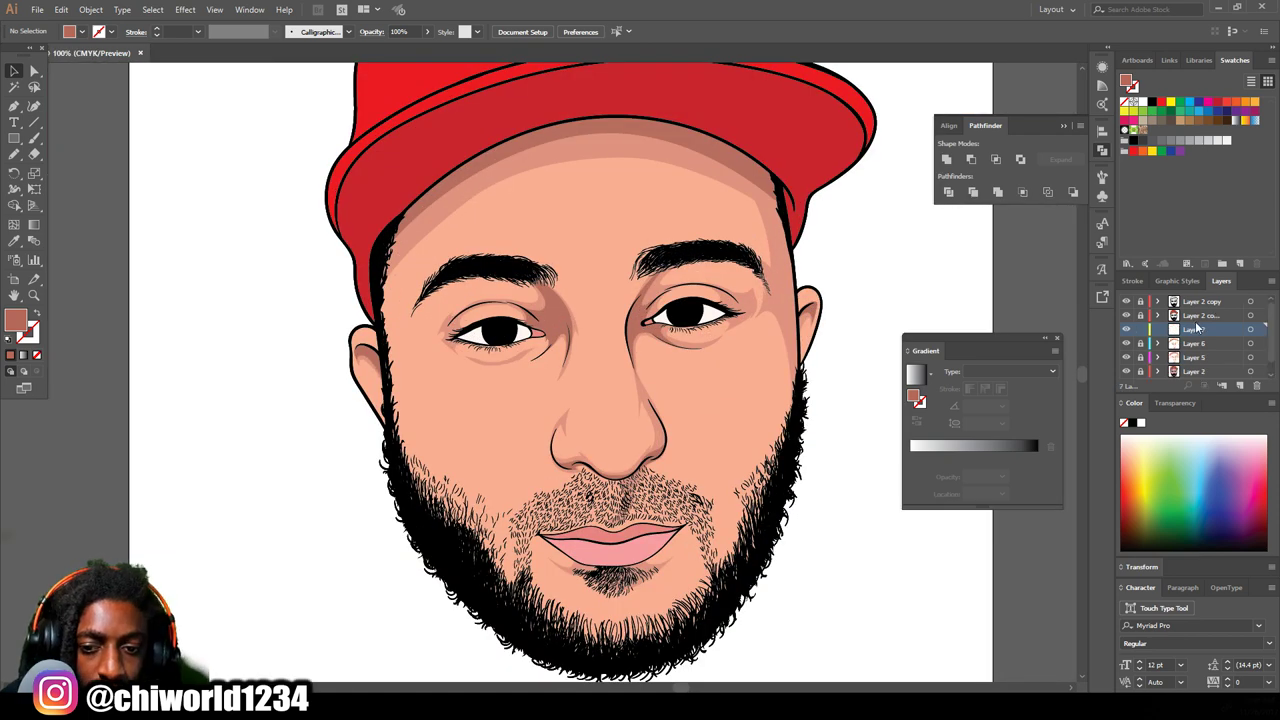
pyautogui.moveTo(1197, 328); pyautogui.dragTo(1195, 364)
# Step: Sample the face's base skin tone as the fill and set it to H 15°, S 43%, B 98%
pyautogui.scroll(-3, 608, 466)
pyautogui.press('i')
pyautogui.click(431, 331)
pyautogui.hotkey('ctrl', '+')
pyautogui.hotkey('ctrl', '+')
pyautogui.hotkey('ctrl', '+')
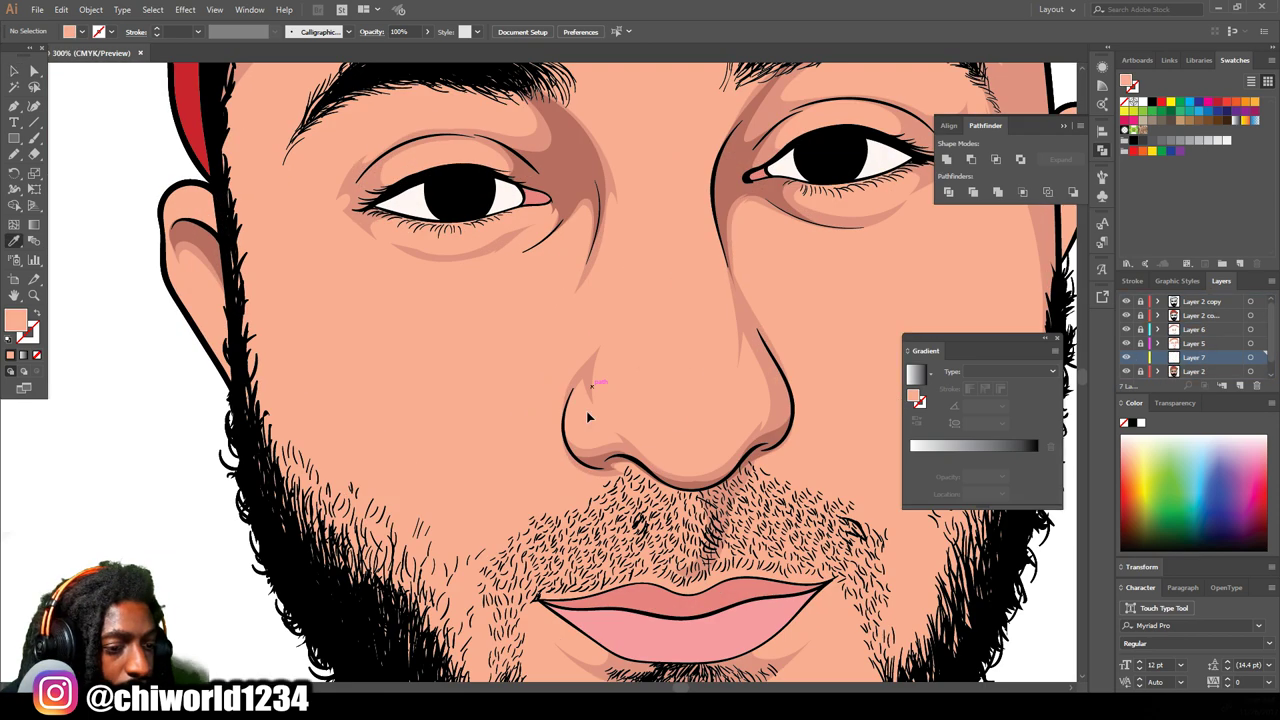
pyautogui.doubleClick(16, 324)
pyautogui.moveTo(812, 534); pyautogui.dragTo(812, 523)
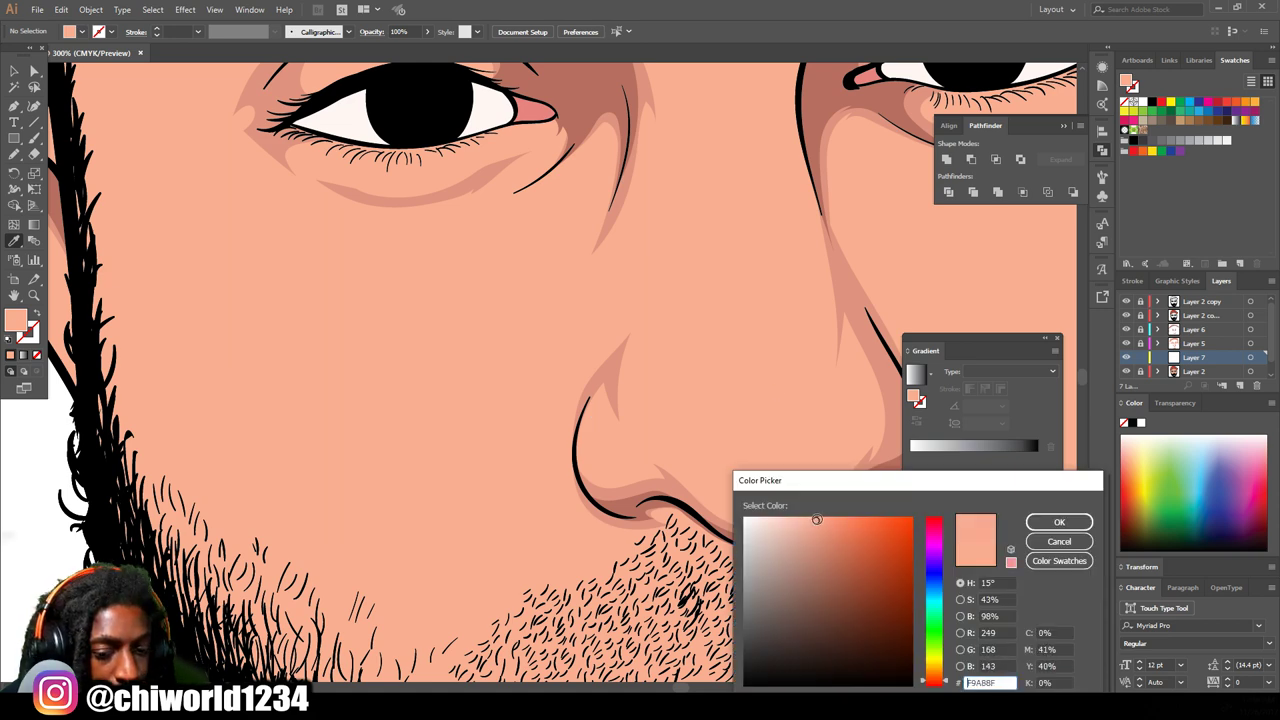
pyautogui.click(1059, 522)
# Step: Draw a long, jagged Pencil shadow shape down the left side of the nose, from the inner brow to the nostril
pyautogui.hscroll(10, 801, 466)
pyautogui.scroll(5, 801, 466)
pyautogui.click(14, 154)
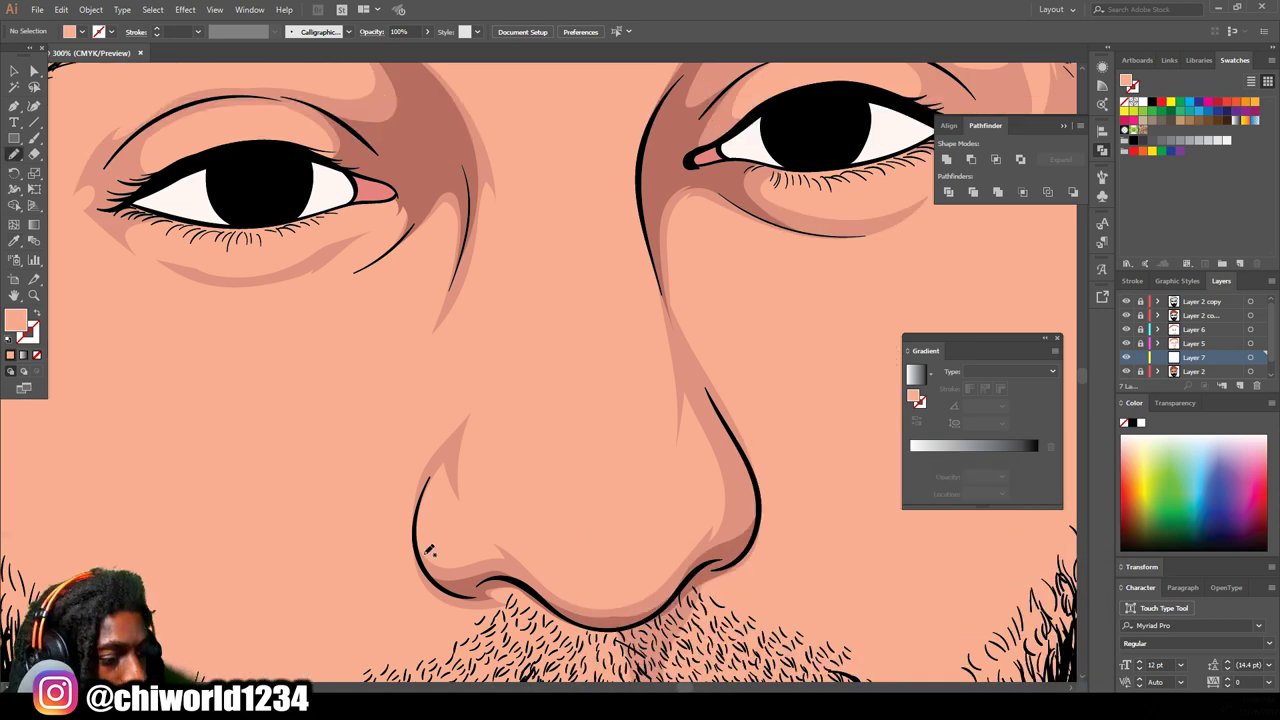
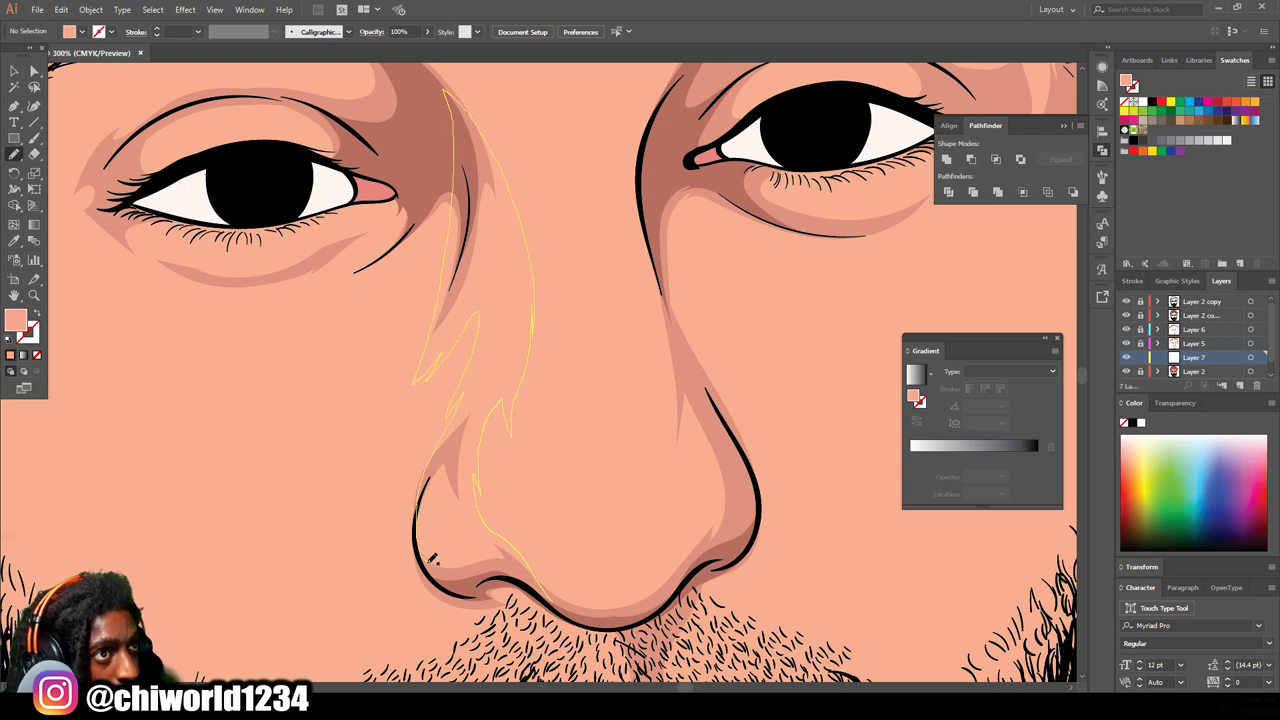
pyautogui.moveTo(454, 521); pyautogui.dragTo(547, 600)
pyautogui.scroll(-5, 590, 372)
pyautogui.scroll(6, 590, 366)
# Step: Adjust the new left nose shape's color balance to slightly more magenta, yellow 1% and black 3%
pyautogui.press('v')
pyautogui.click(597, 330)
pyautogui.click(61, 9)
pyautogui.moveTo(100, 246)
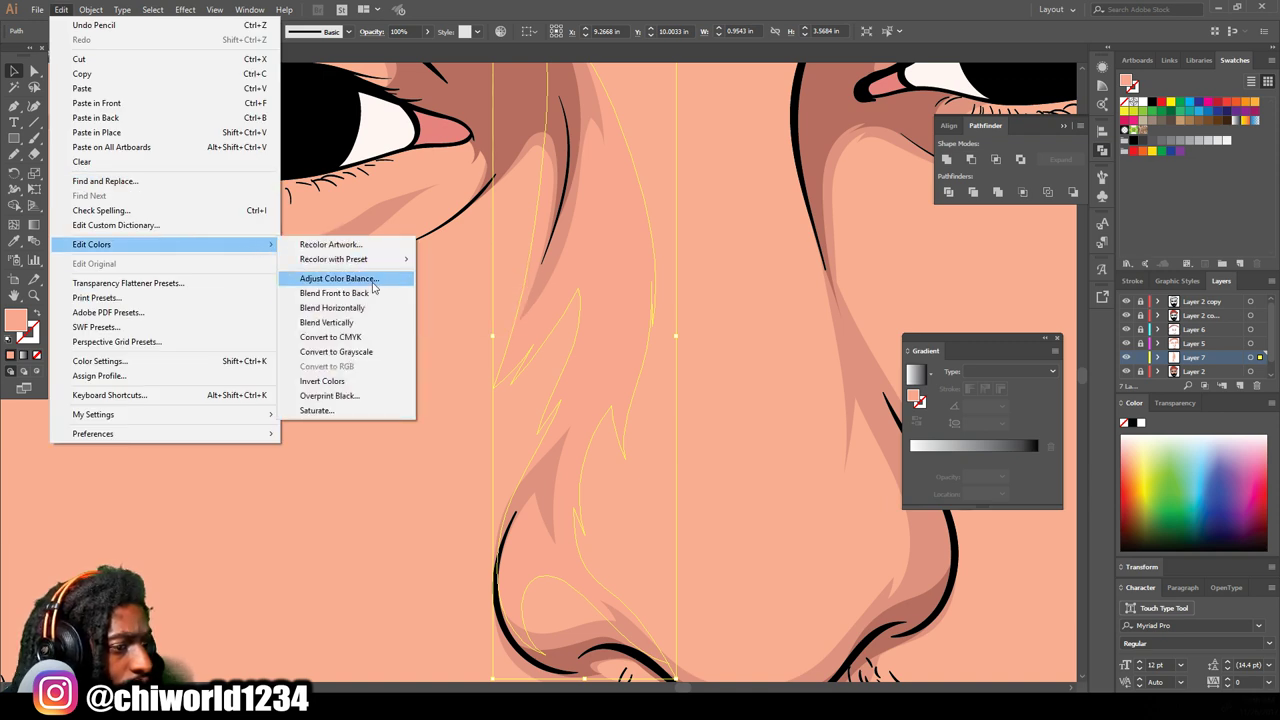
pyautogui.click(386, 277)
pyautogui.click(30, 228)
pyautogui.moveTo(129, 120); pyautogui.dragTo(124, 143)
pyautogui.click(125, 100)
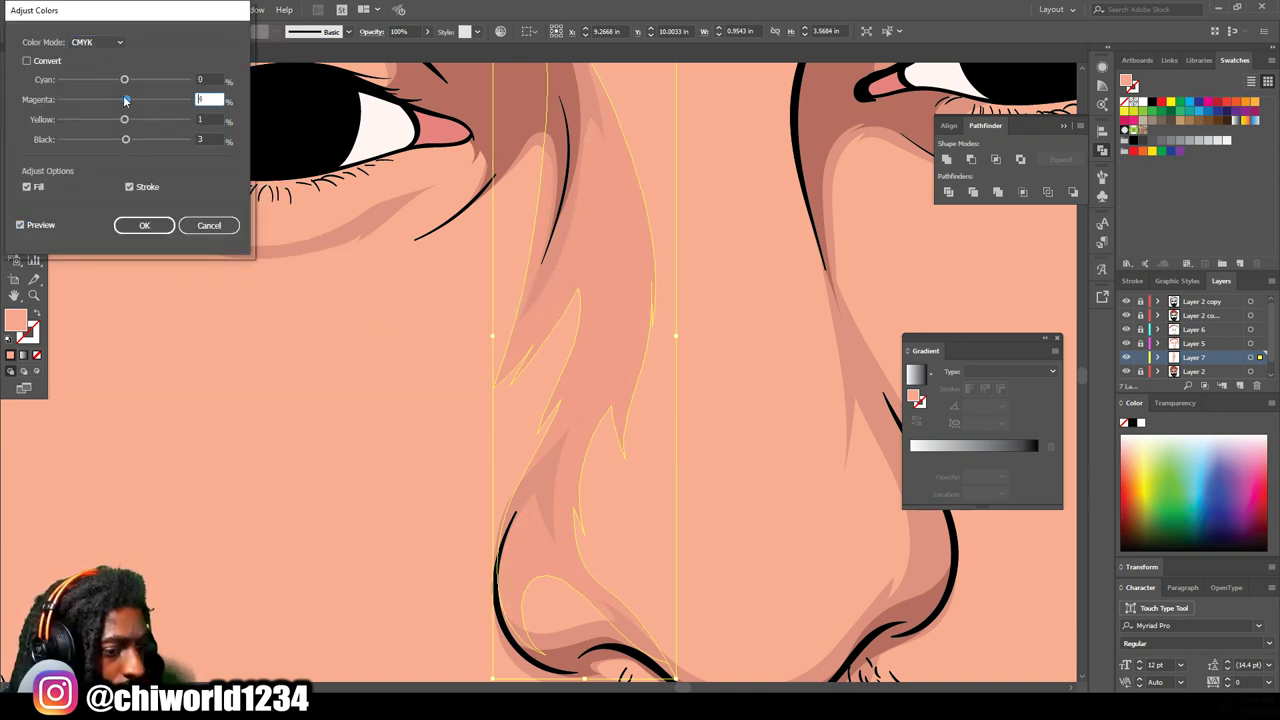
pyautogui.click(124, 79)
pyautogui.click(144, 225)
pyautogui.click(300, 477)
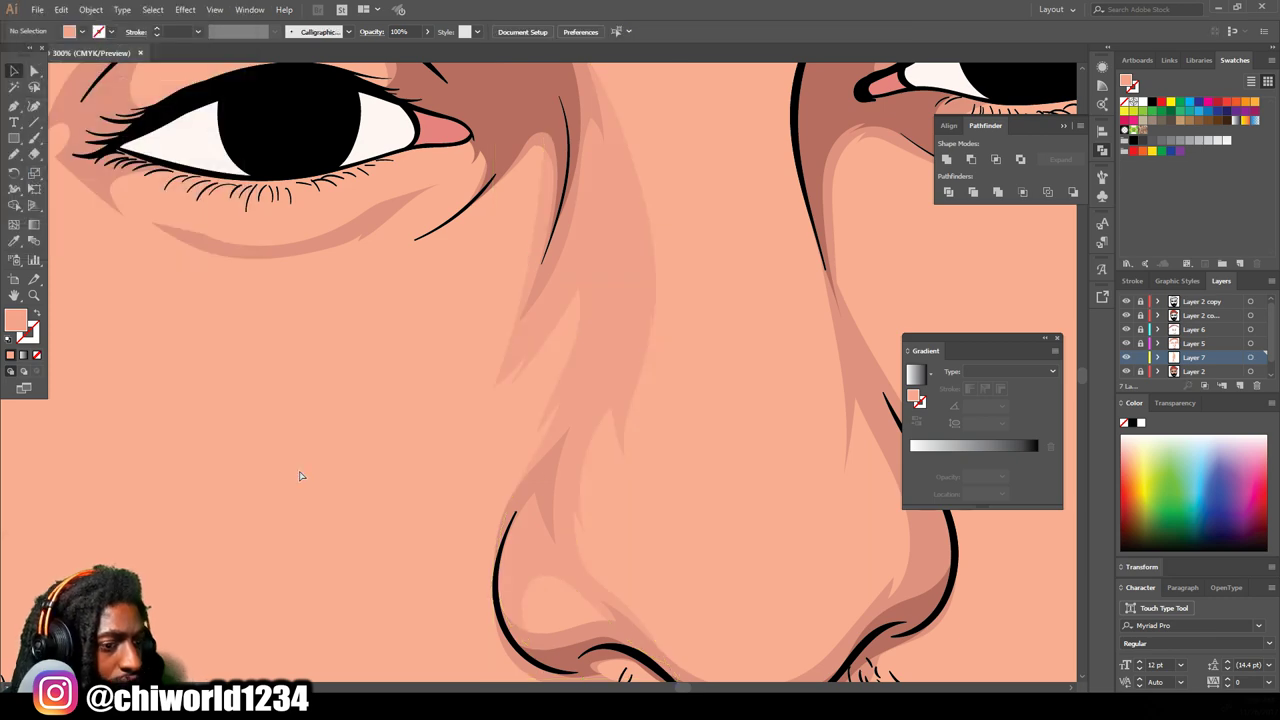
# Step: Draw a light shadow along the right side of the nose bridge and tip in the left nose shadow's colour
pyautogui.hotkey('ctrl', '-')
pyautogui.hotkey('ctrl', '-')
pyautogui.hotkey('ctrl', '-')
pyautogui.hotkey('ctrl', '-')
pyautogui.hotkey('ctrl', '-')
pyautogui.hotkey('ctrl', '+')
pyautogui.hotkey('ctrl', '+')
pyautogui.hotkey('ctrl', '+')
pyautogui.moveTo(734, 523); pyautogui.dragTo(677, 572)
pyautogui.press('i')
pyautogui.press('n')
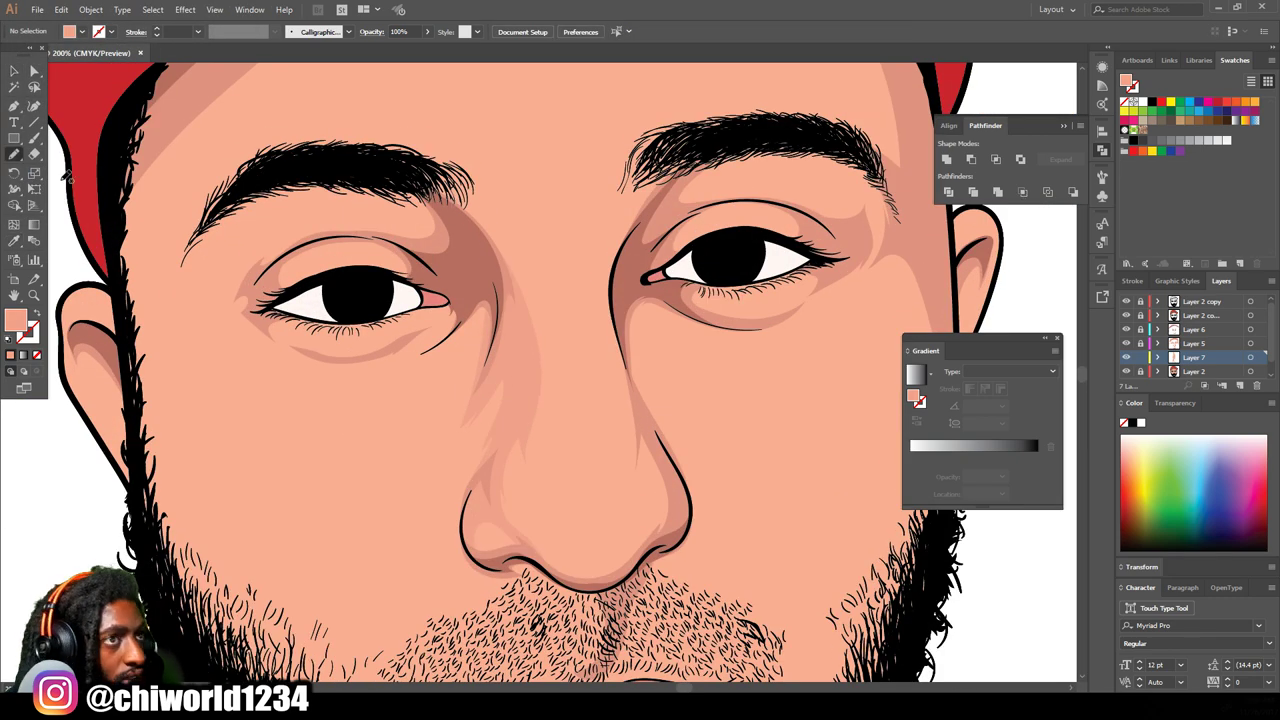
pyautogui.scroll(2, 572, 510)
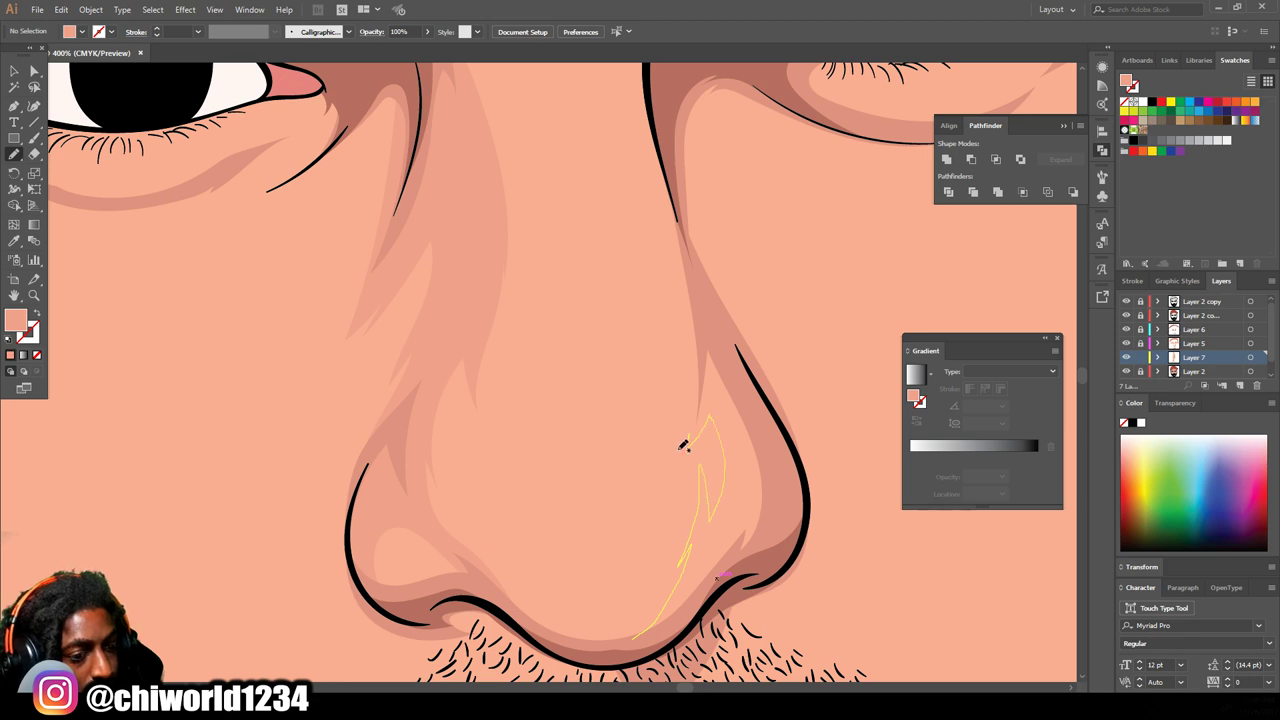
pyautogui.moveTo(645, 213)
pyautogui.mouseDown()
pyautogui.moveTo(740, 386)
pyautogui.moveTo(632, 640)
pyautogui.mouseUp()
# Step: Draw a light shadow across the top of the nose between the eyebrows, joining the shadows on both sides
pyautogui.scroll(4, 526, 367)
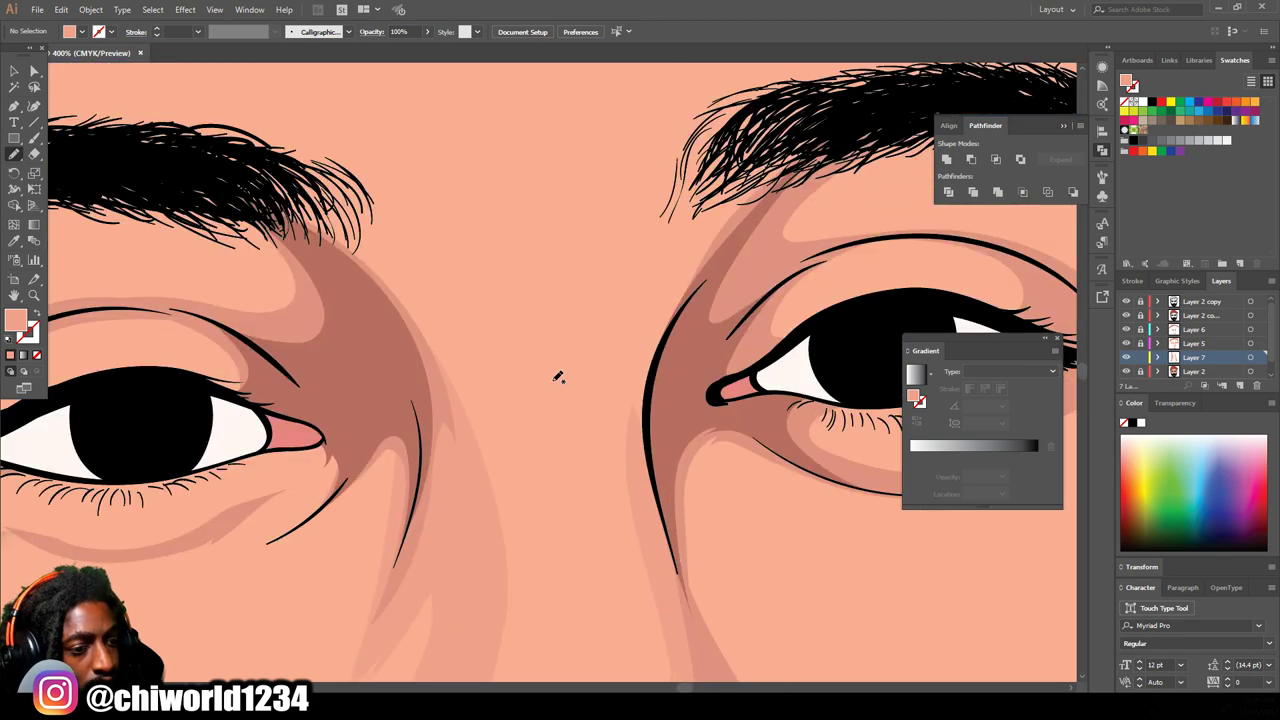
pyautogui.moveTo(639, 535); pyautogui.dragTo(615, 355)
pyautogui.moveTo(676, 256); pyautogui.dragTo(657, 605)
pyautogui.hotkey('ctrl', '-')
pyautogui.hotkey('ctrl', '-')
pyautogui.hotkey('ctrl', '-')
pyautogui.hotkey('ctrl', '-')
pyautogui.hotkey('ctrl', '-')
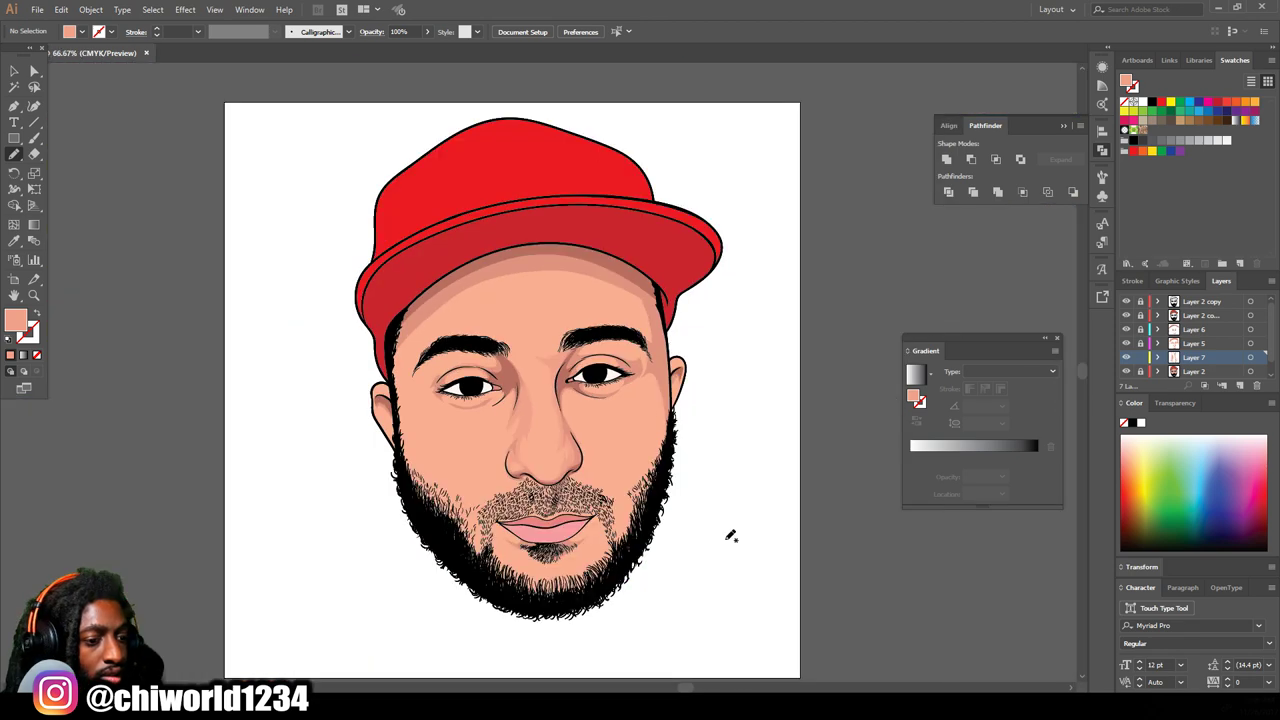
pyautogui.hotkey('ctrl', '+')
pyautogui.hotkey('ctrl', '+')
pyautogui.hotkey('ctrl', '+')
pyautogui.hotkey('ctrl', '+')
pyautogui.scroll(1, 728, 523)
pyautogui.moveTo(517, 500); pyautogui.dragTo(544, 368)
pyautogui.moveTo(492, 325); pyautogui.dragTo(498, 330)
pyautogui.scroll(-1, 514, 549)
# Step: Draw a light shadow shape beside the inner corner of the left eye
pyautogui.hotkey('ctrl', '0')
pyautogui.scroll(3, 606, 531)
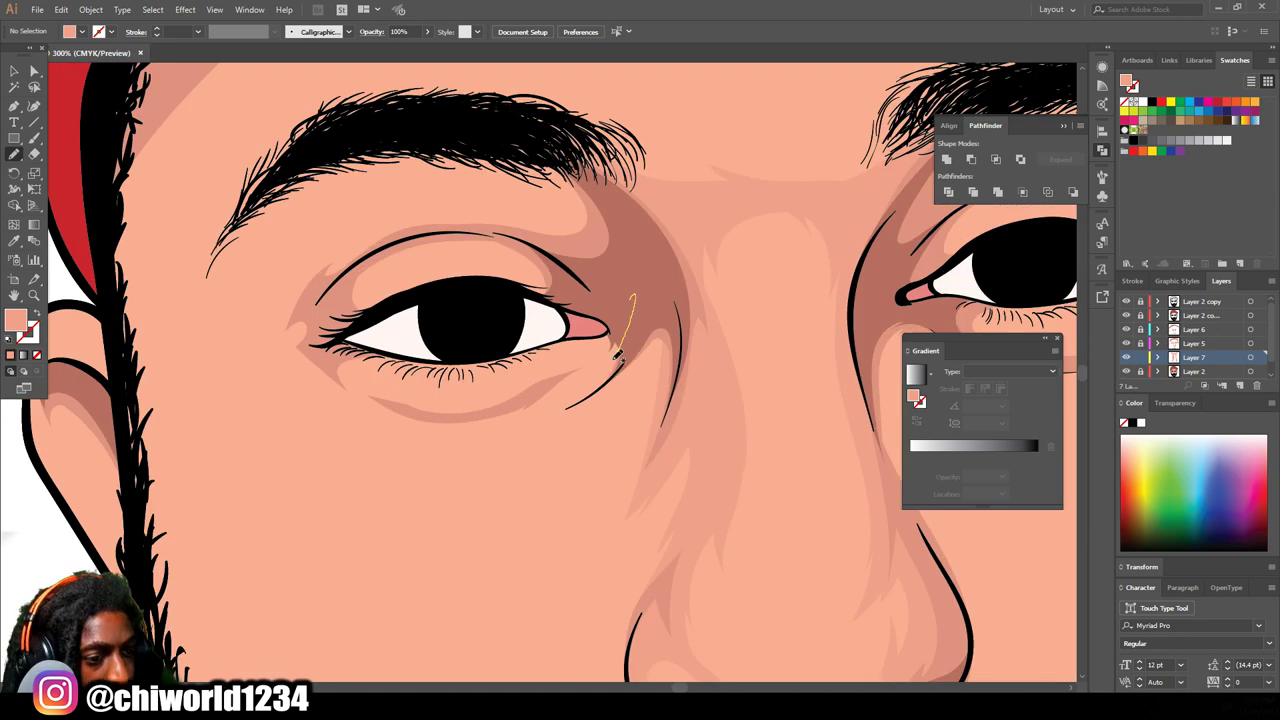
pyautogui.moveTo(625, 405); pyautogui.dragTo(636, 296)
pyautogui.scroll(1, 634, 310)
pyautogui.moveTo(614, 361)
pyautogui.mouseDown()
pyautogui.moveTo(471, 300)
pyautogui.moveTo(456, 218)
pyautogui.moveTo(610, 364)
pyautogui.mouseUp()
# Step: Draw light shadows over the right eye's upper lid and from below the eyebrow around its outer corner
pyautogui.hotkey('ctrl', '0')
pyautogui.scroll(3, 700, 437)
pyautogui.moveTo(463, 325)
pyautogui.mouseDown()
pyautogui.moveTo(557, 306)
pyautogui.moveTo(586, 232)
pyautogui.moveTo(754, 205)
pyautogui.mouseUp()
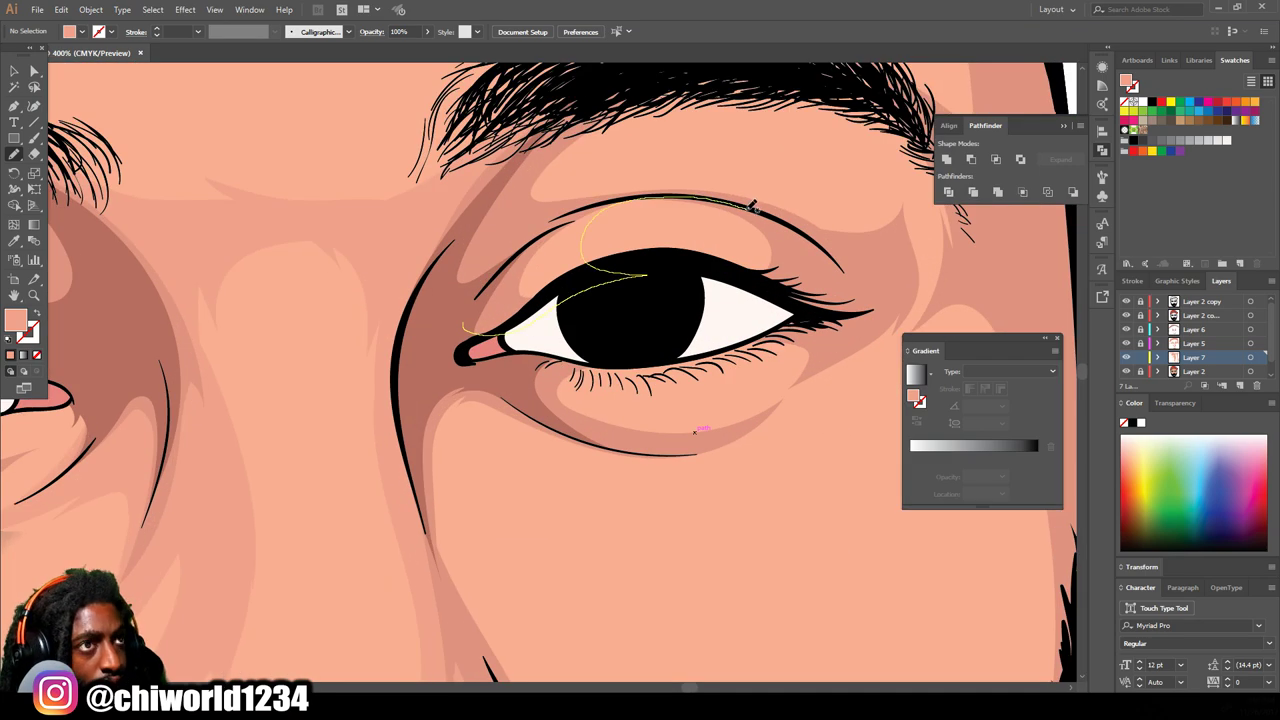
pyautogui.moveTo(645, 100); pyautogui.dragTo(645, 100)
pyautogui.moveTo(660, 268); pyautogui.dragTo(699, 193)
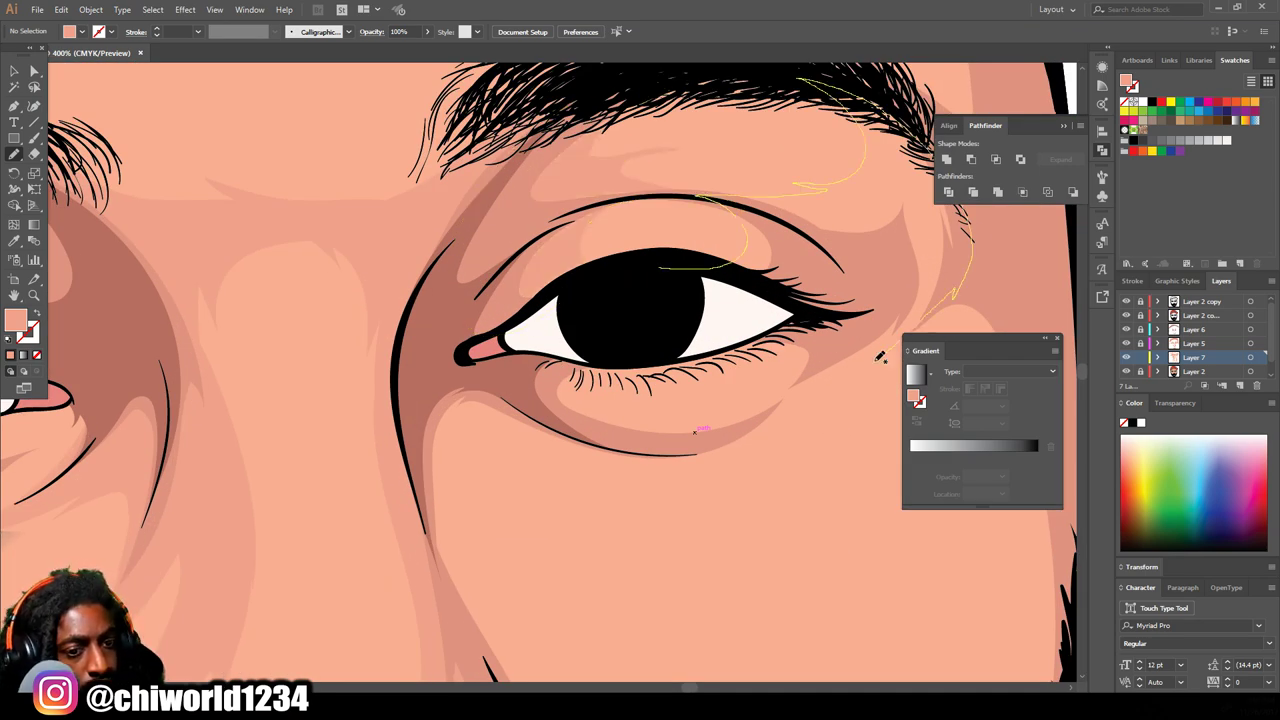
# Step: Draw light shadows over the left eye's upper lid and around its outer corner to below the eye
pyautogui.hotkey('ctrl', '0')
pyautogui.scroll(3, 580, 340)
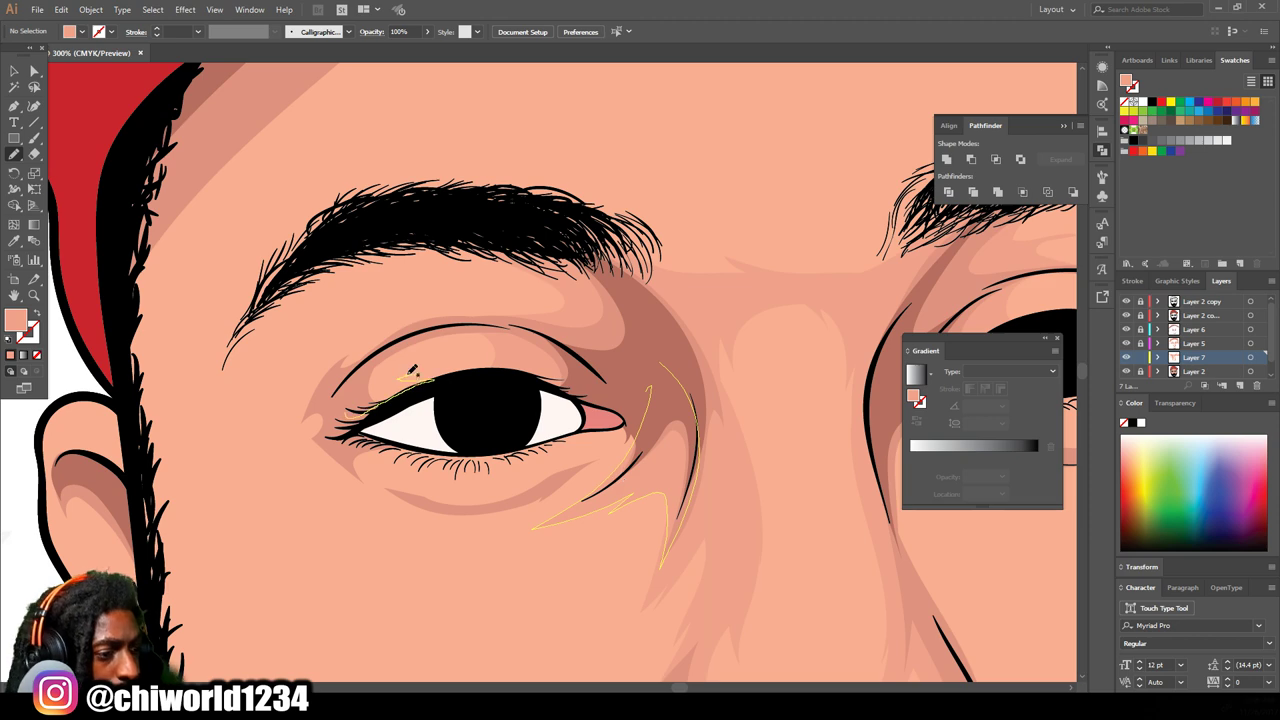
pyautogui.moveTo(378, 327)
pyautogui.mouseDown()
pyautogui.moveTo(330, 272)
pyautogui.moveTo(233, 333)
pyautogui.mouseUp()
pyautogui.moveTo(459, 503); pyautogui.dragTo(348, 418)
pyautogui.hotkey('ctrl', '-')
pyautogui.hotkey('ctrl', '-')
pyautogui.hotkey('ctrl', '=')
pyautogui.hotkey('ctrl', '=')
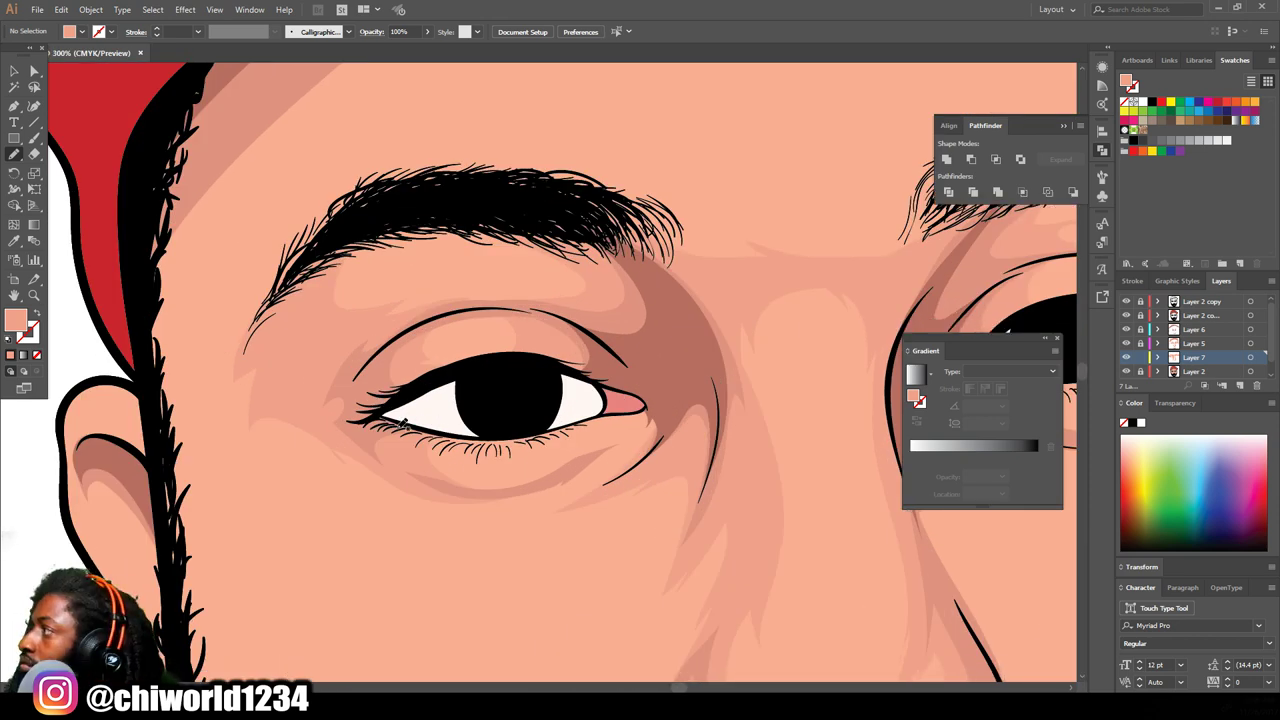
# Step: Draw a large jagged light shadow across the forehead, from the right eyebrow up beneath the cap shadow and down to the left eyebrow
pyautogui.hotkey('ctrl', '0')
pyautogui.scroll(3, 390, 515)
pyautogui.scroll(2, 400, 487)
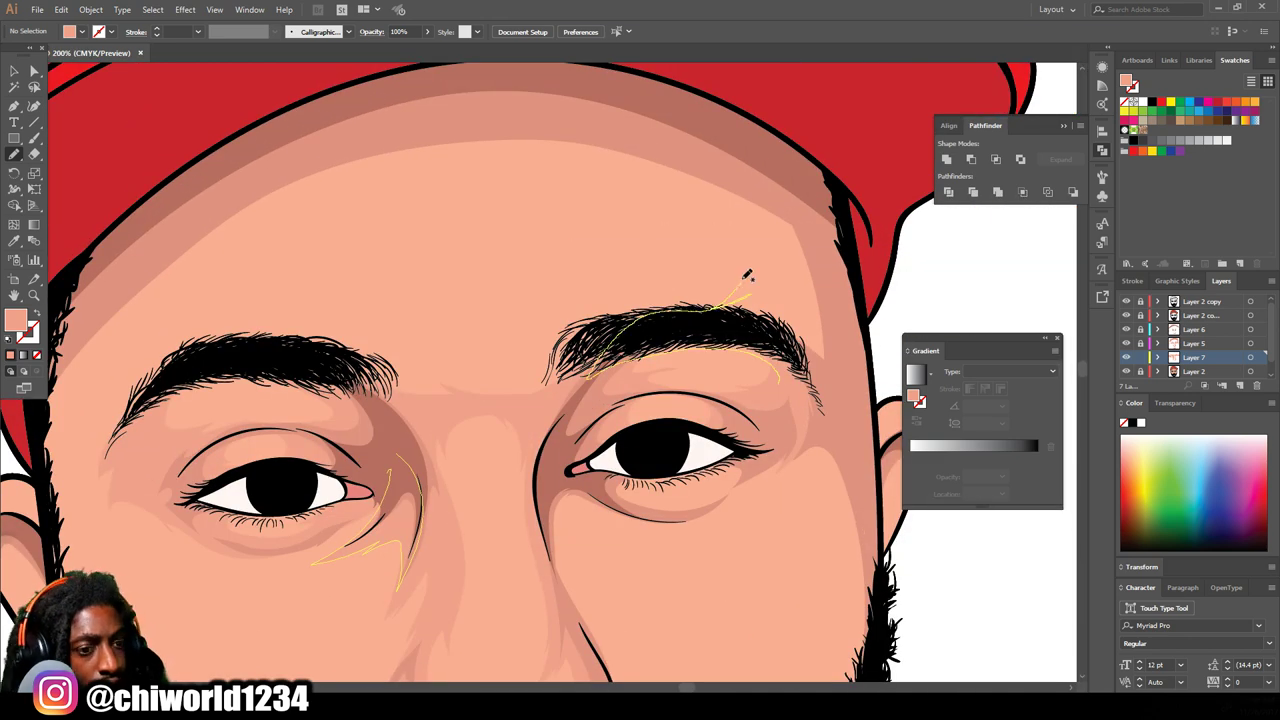
pyautogui.moveTo(603, 163)
pyautogui.mouseDown()
pyautogui.moveTo(343, 177)
pyautogui.moveTo(263, 236)
pyautogui.moveTo(292, 272)
pyautogui.mouseUp()
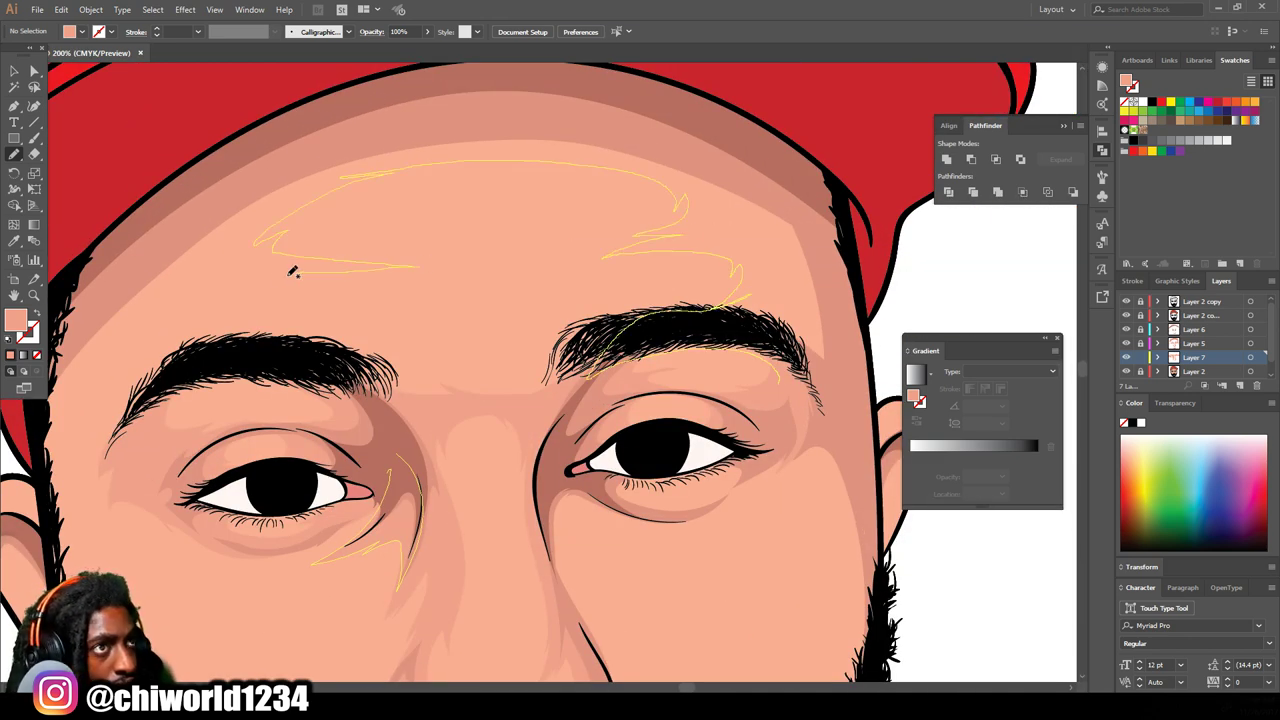
pyautogui.moveTo(168, 374)
pyautogui.mouseDown()
pyautogui.moveTo(826, 207)
pyautogui.moveTo(784, 384)
pyautogui.mouseUp()
pyautogui.hotkey('ctrl', '-')
pyautogui.hotkey('ctrl', '-')
pyautogui.hotkey('ctrl', '-')
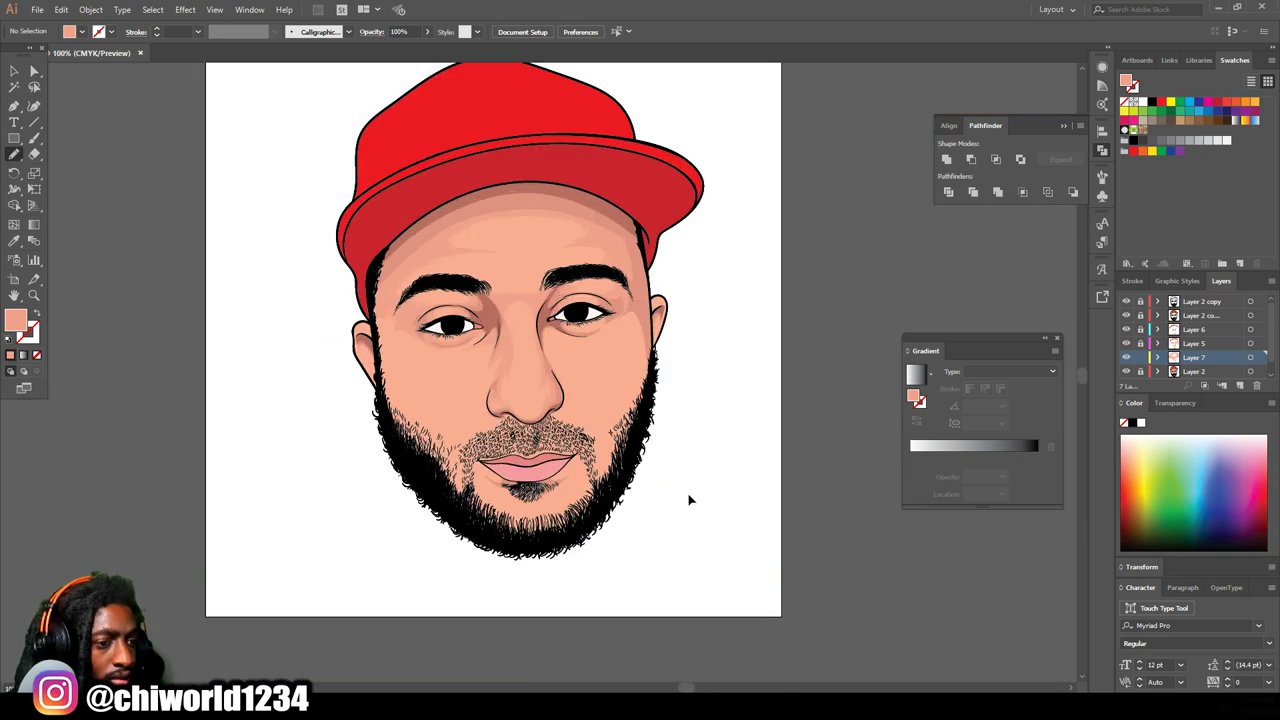
# Step: Draw light shadows from the left nostril into the moustache area and along the right side of the face and cheek
pyautogui.hotkey('ctrl', '=')
pyautogui.hotkey('ctrl', '=')
pyautogui.scroll(-2, 695, 492)
pyautogui.scroll(1, 697, 490)
pyautogui.moveTo(510, 431); pyautogui.dragTo(502, 464)
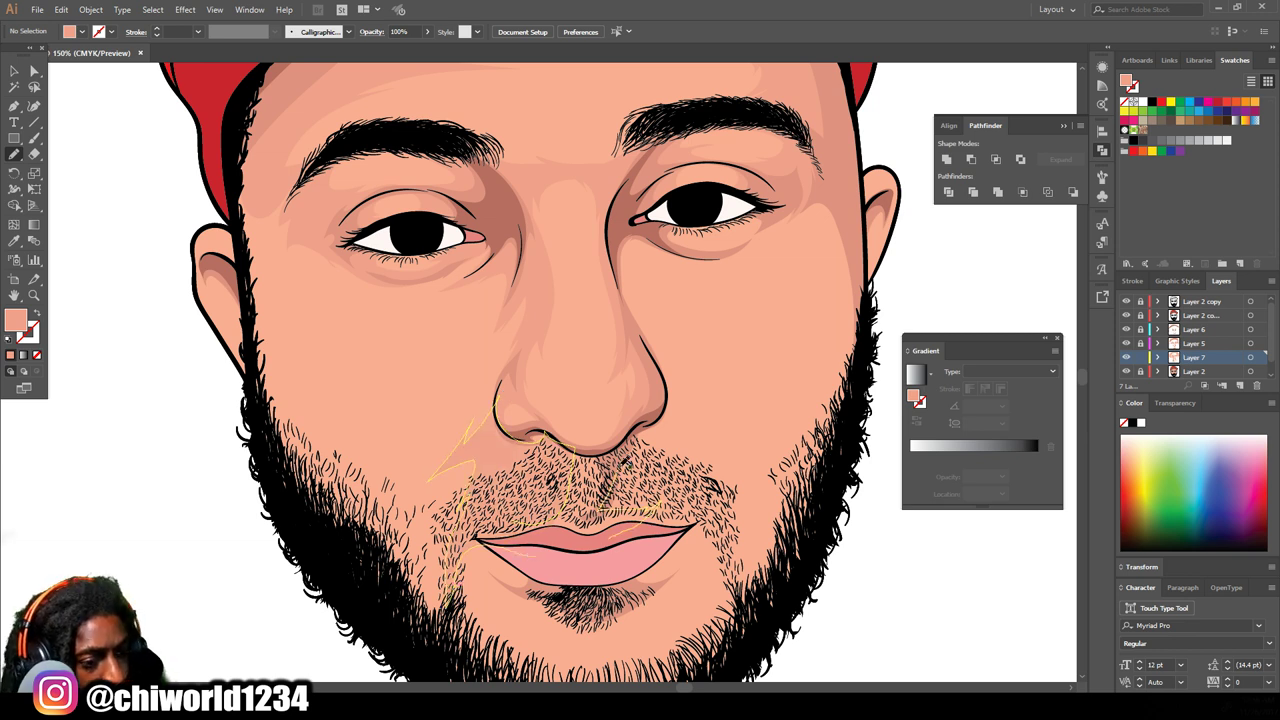
pyautogui.moveTo(815, 188)
pyautogui.mouseDown()
pyautogui.moveTo(736, 630)
pyautogui.moveTo(666, 536)
pyautogui.mouseUp()
# Step: Draw a light shadow down the left side of the face, from the temple along the cheek into the beard
pyautogui.scroll(-1, 690, 540)
pyautogui.scroll(-2, 790, 565)
pyautogui.scroll(2, 758, 551)
pyautogui.moveTo(440, 598)
pyautogui.mouseDown()
pyautogui.moveTo(481, 646)
pyautogui.moveTo(519, 535)
pyautogui.mouseUp()
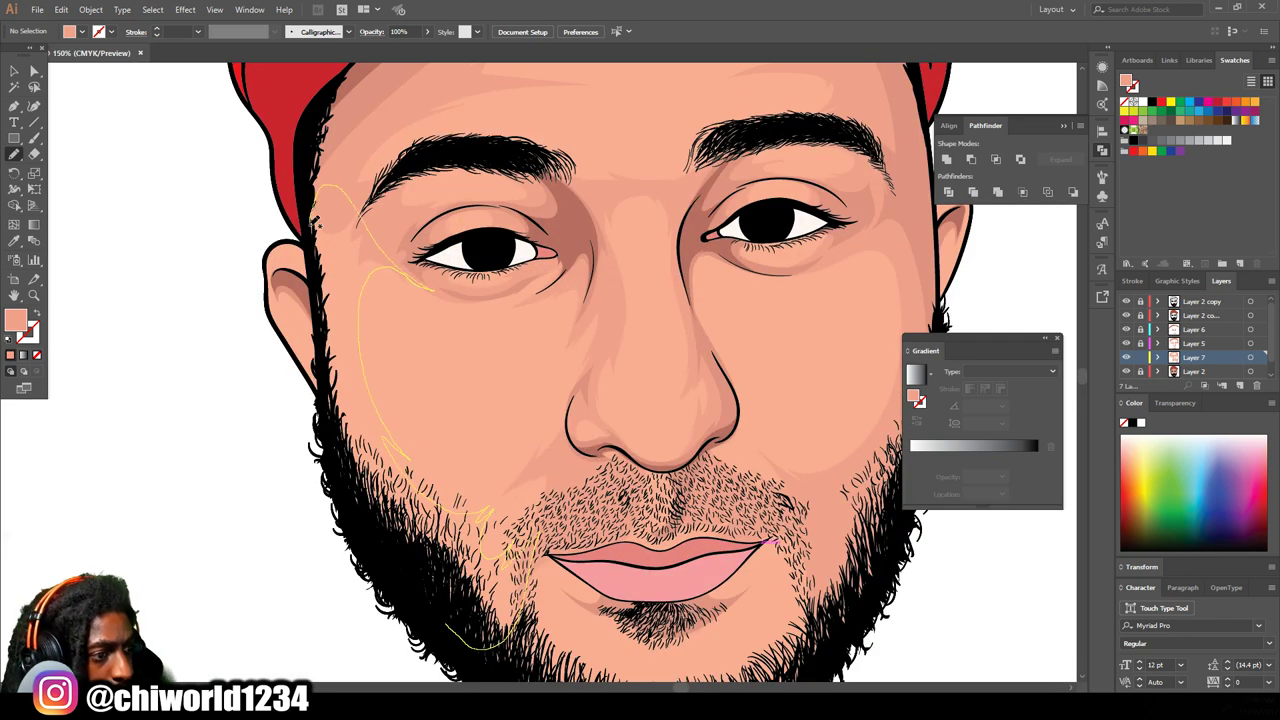
# Step: Draw light shadows around the right corner of the mouth, below the lower lip and along the chin inside the beard
pyautogui.scroll(-4, 770, 541)
pyautogui.scroll(4, 694, 543)
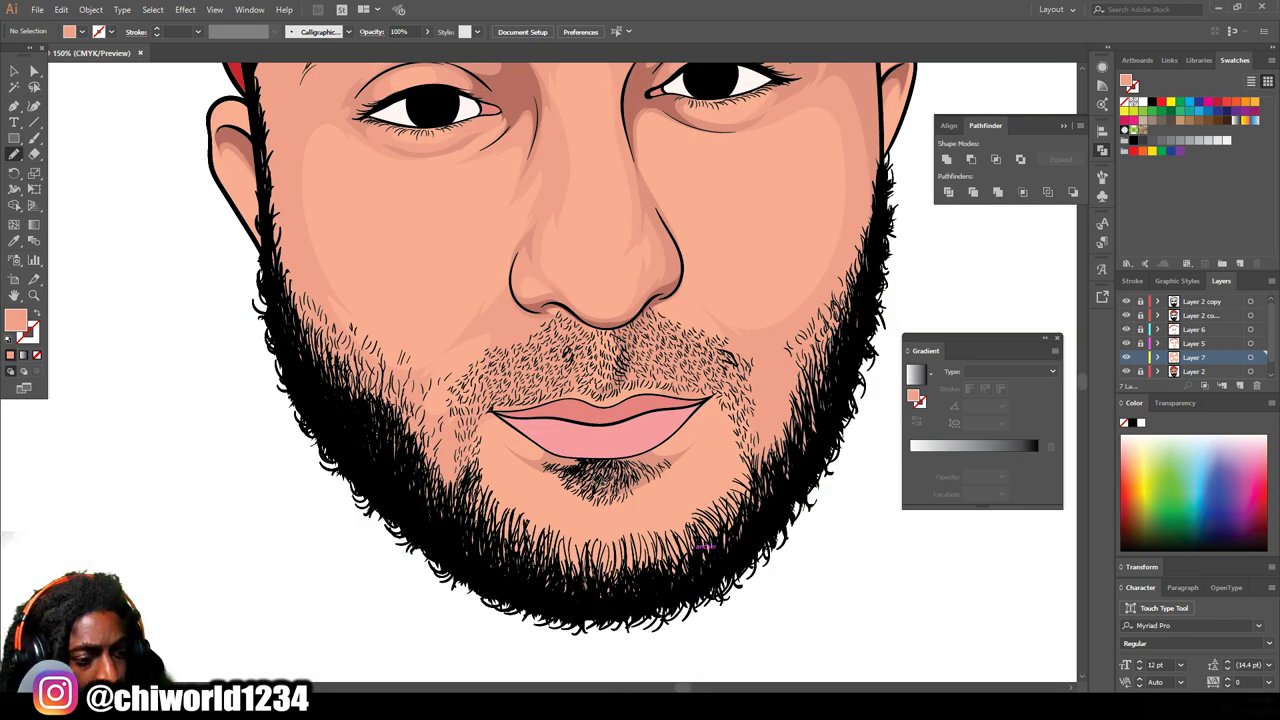
pyautogui.moveTo(704, 459); pyautogui.dragTo(776, 456)
pyautogui.moveTo(745, 364); pyautogui.dragTo(744, 380)
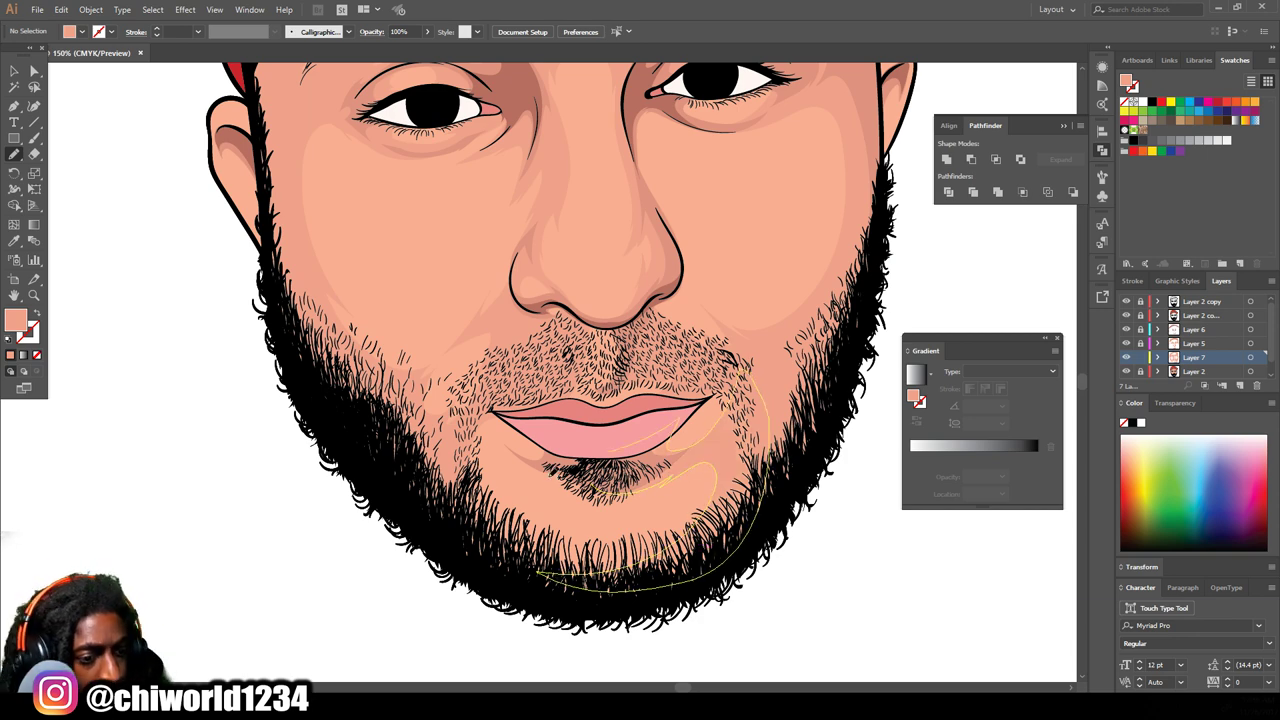
pyautogui.hotkey('ctrl', '-')
pyautogui.hotkey('ctrl', '-')
pyautogui.hotkey('ctrl', '+')
pyautogui.hotkey('ctrl', '+')
pyautogui.hotkey('ctrl', '+')
pyautogui.hotkey('ctrl', '+')
pyautogui.scroll(1, 748, 463)
pyautogui.moveTo(582, 178); pyautogui.dragTo(548, 250)
pyautogui.moveTo(632, 496); pyautogui.dragTo(632, 497)
pyautogui.hotkey('ctrl', '-')
pyautogui.hotkey('ctrl', '-')
pyautogui.hotkey('ctrl', '-')
pyautogui.hotkey('ctrl', '-')
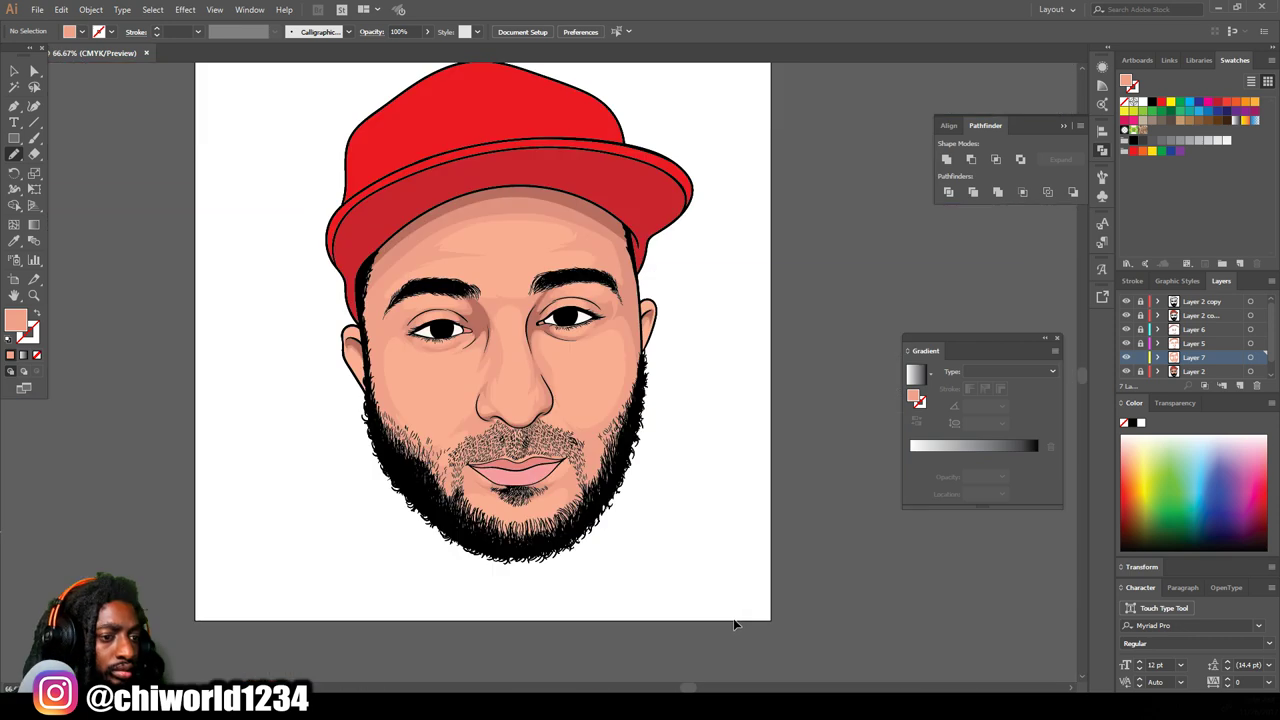
# Step: Sample the dark shadow colour beneath the cap brim and make Layer 6 the active layer for the Pencil tool
pyautogui.hotkey('ctrl', '+')
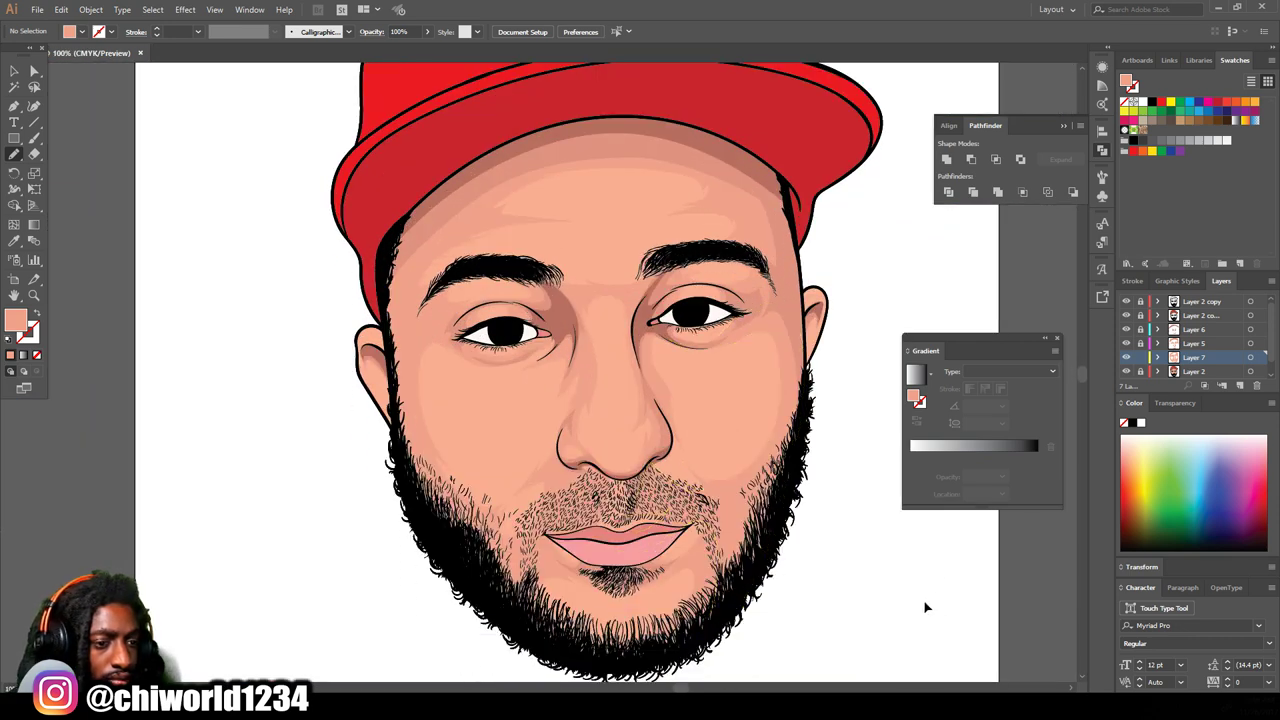
pyautogui.scroll(1, 583, 392)
pyautogui.click(14, 241)
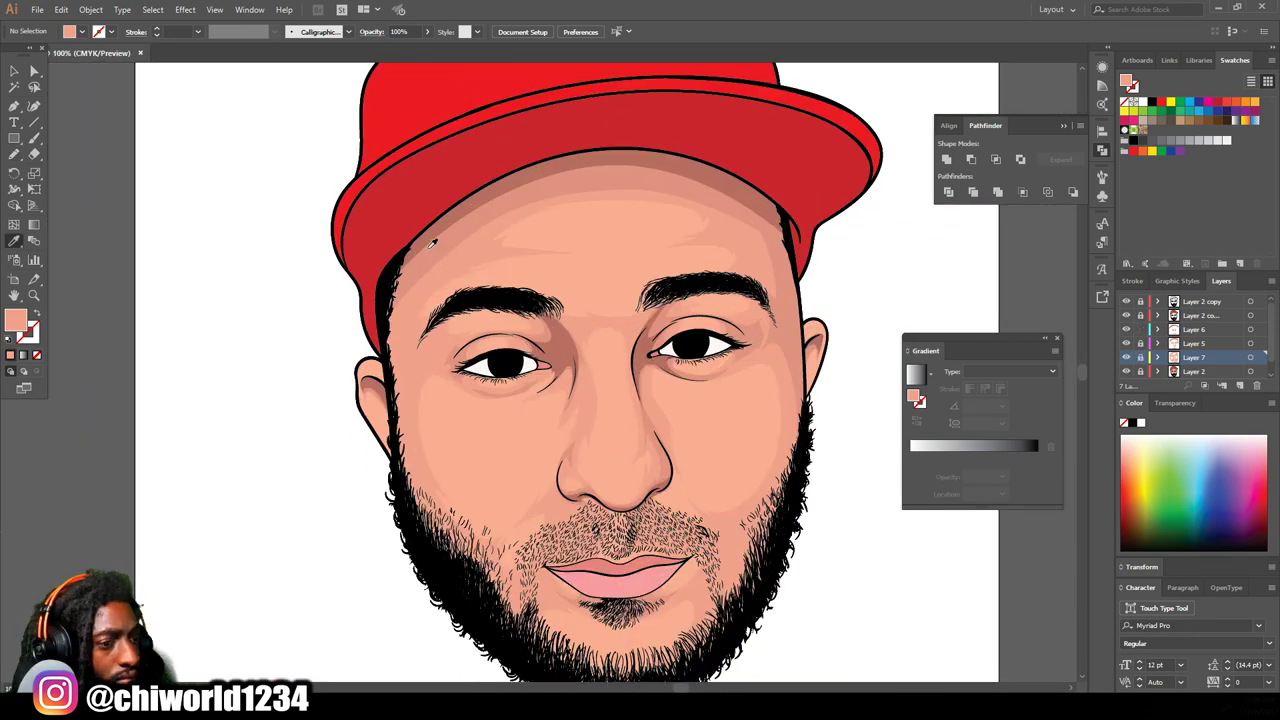
pyautogui.click(640, 159)
pyautogui.click(1184, 331)
pyautogui.press('n')
# Step: Draw jagged dark shadows beneath the cap brim at the forehead's sides
pyautogui.hotkey('ctrl', '+')
pyautogui.moveTo(380, 297); pyautogui.dragTo(472, 201)
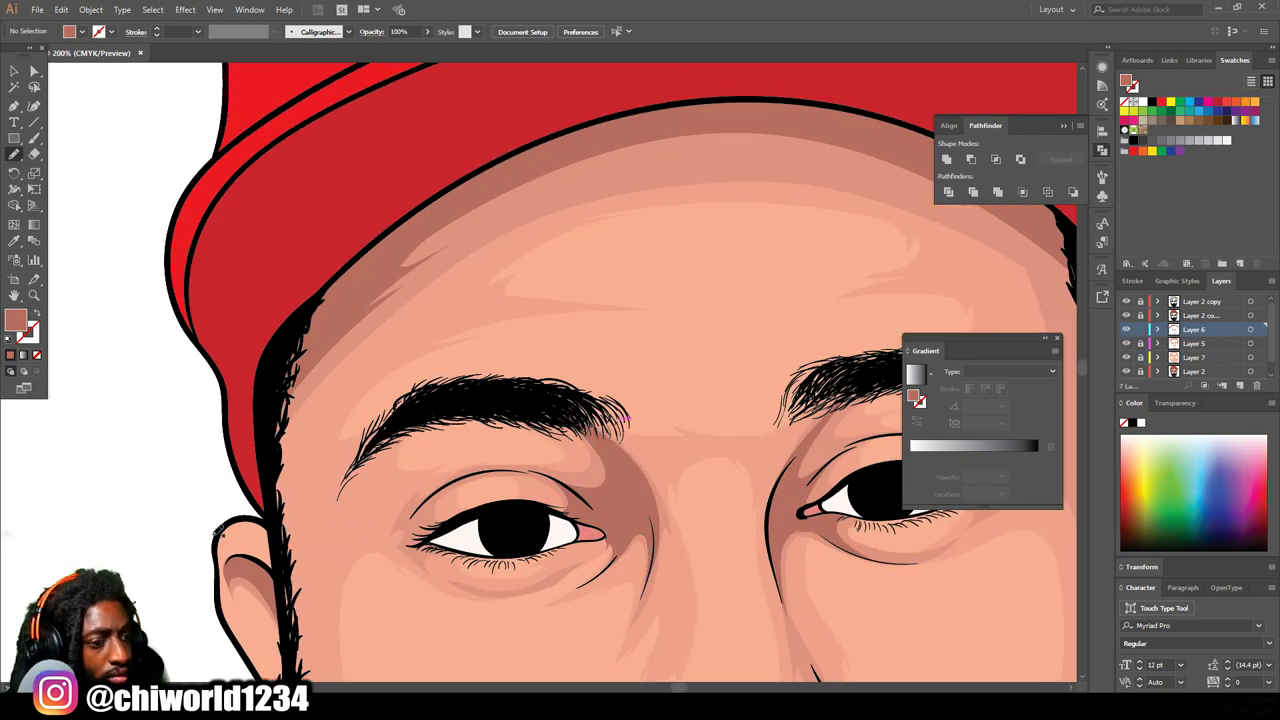
pyautogui.hscroll(12, 368, 513)
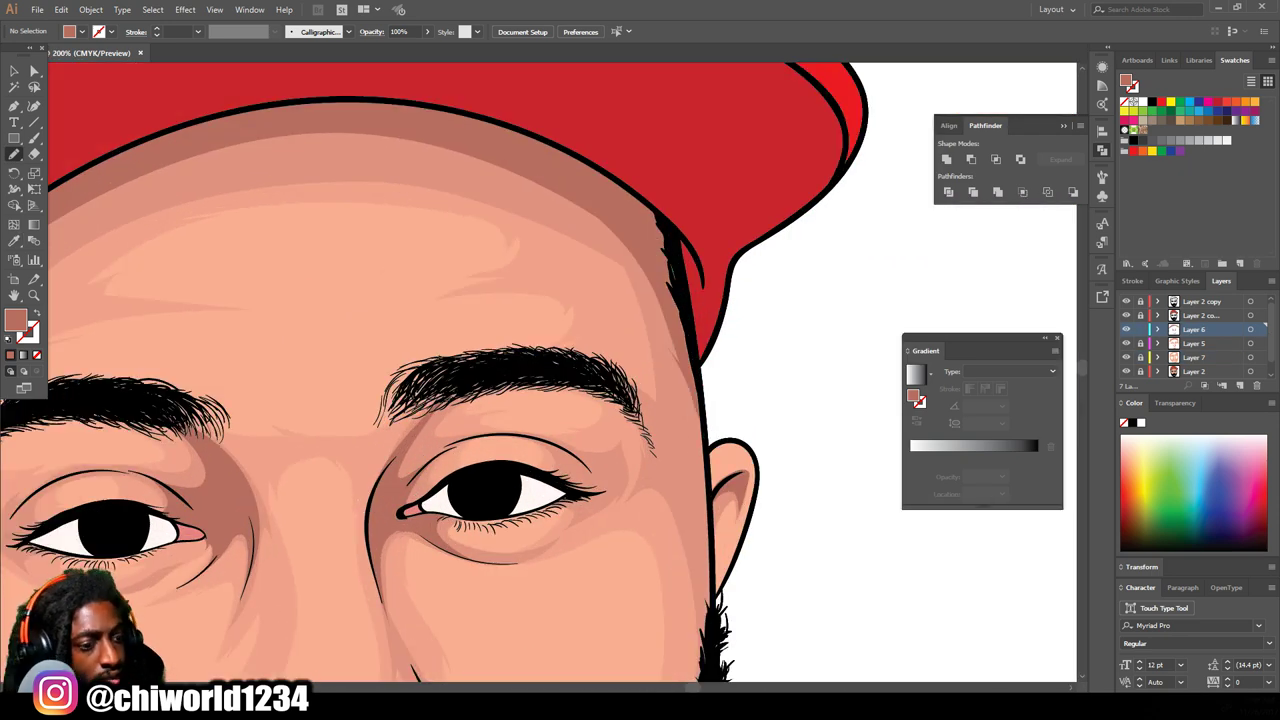
# Step: Draw dark shadow shapes along the underside of the nose
pyautogui.hotkey('ctrl', '0')
pyautogui.hotkey('ctrl', '1')
pyautogui.scroll(-5, 686, 611)
pyautogui.hotkey('ctrl', '+')
pyautogui.hotkey('ctrl', '+')
pyautogui.hotkey('ctrl', '+')
pyautogui.moveTo(573, 402)
pyautogui.mouseDown()
pyautogui.moveTo(542, 447)
pyautogui.moveTo(520, 389)
pyautogui.mouseUp()
pyautogui.moveTo(614, 372); pyautogui.dragTo(568, 420)
pyautogui.hotkey('ctrl', '-')
pyautogui.hotkey('ctrl', '-')
pyautogui.hotkey('ctrl', '-')
pyautogui.hotkey('ctrl', '-')
# Step: Draw dark shadow shapes around the right eye in the sampled cap shadow colour
pyautogui.scroll(3, 524, 514)
pyautogui.hscroll(3, 540, 480)
pyautogui.hotkey('ctrl', '+')
pyautogui.hotkey('ctrl', '+')
pyautogui.hotkey('ctrl', '+')
pyautogui.hotkey('ctrl', '+')
pyautogui.hotkey('ctrl', '+')
pyautogui.scroll(3, 540, 480)
pyautogui.moveTo(615, 357); pyautogui.dragTo(699, 267)
pyautogui.scroll(2, 577, 224)
pyautogui.moveTo(615, 321)
pyautogui.mouseDown()
pyautogui.moveTo(659, 309)
pyautogui.moveTo(616, 322)
pyautogui.mouseUp()
# Step: Draw dark shadows above and below the outer corner of the left eye
pyautogui.hotkey('ctrl', '-')
pyautogui.hotkey('ctrl', '-')
pyautogui.hotkey('ctrl', '-')
pyautogui.hotkey('ctrl', '-')
pyautogui.hotkey('ctrl', '-')
pyautogui.hscroll(-3, 611, 605)
pyautogui.hotkey('ctrl', '+')
pyautogui.hotkey('ctrl', '+')
pyautogui.hotkey('ctrl', '+')
pyautogui.hotkey('ctrl', '+')
pyautogui.hotkey('ctrl', '+')
pyautogui.hotkey('ctrl', '+')
pyautogui.moveTo(459, 391); pyautogui.dragTo(373, 417)
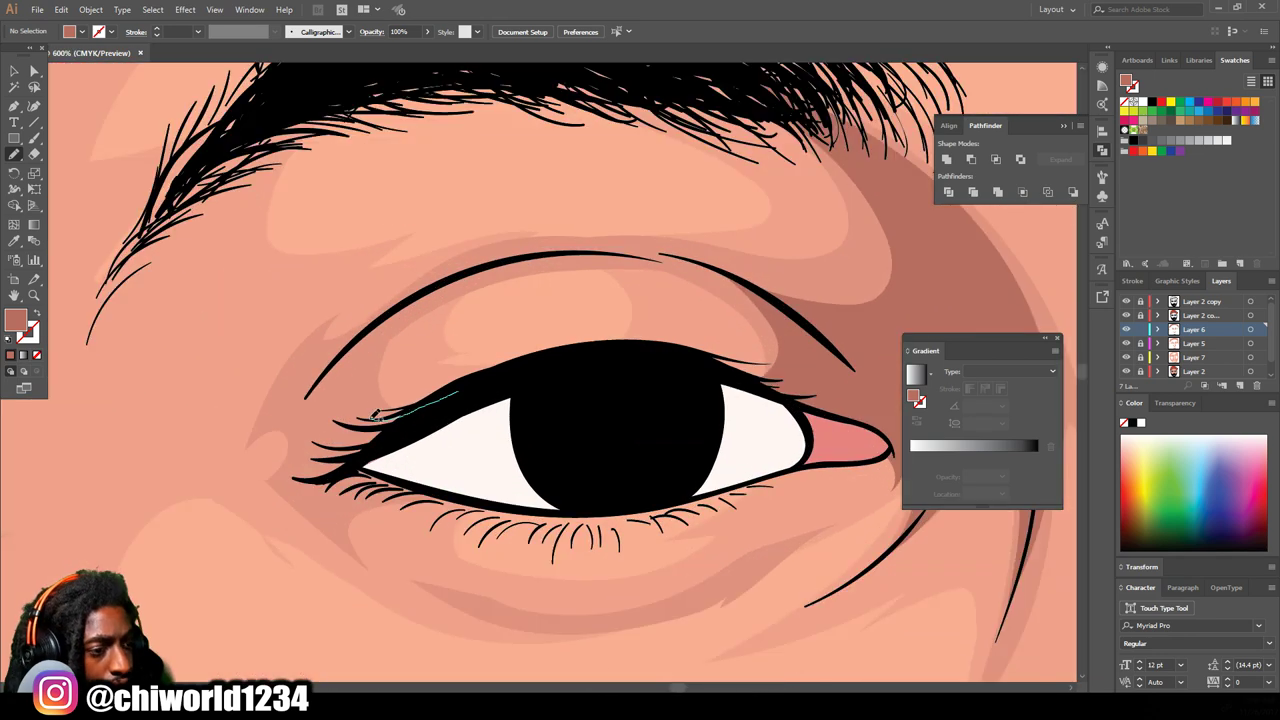
pyautogui.moveTo(354, 356); pyautogui.dragTo(355, 357)
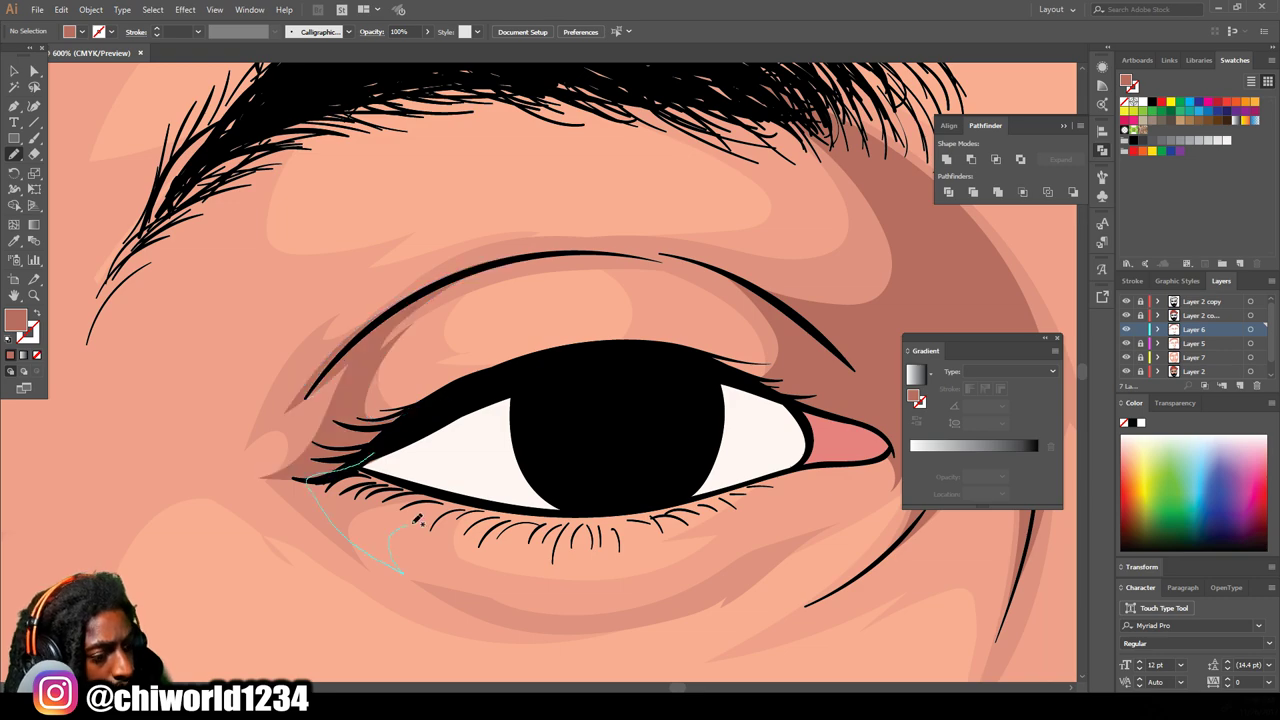
pyautogui.moveTo(414, 524); pyautogui.dragTo(375, 454)
# Step: Draw a dark shadow beneath the left eye, running towards its inner corner
pyautogui.hotkey('ctrl', '-')
pyautogui.hotkey('ctrl', '-')
pyautogui.hotkey('ctrl', '-')
pyautogui.hscroll(1, 662, 546)
pyautogui.hotkey('ctrl', '+')
pyautogui.hotkey('ctrl', '+')
pyautogui.hotkey('ctrl', '+')
pyautogui.scroll(-2, 688, 508)
pyautogui.moveTo(464, 547)
pyautogui.mouseDown()
pyautogui.moveTo(518, 553)
pyautogui.moveTo(563, 530)
pyautogui.mouseUp()
pyautogui.moveTo(790, 463); pyautogui.dragTo(838, 415)
pyautogui.hotkey('ctrl', '-')
pyautogui.hotkey('ctrl', '-')
pyautogui.hotkey('ctrl', '-')
pyautogui.hotkey('ctrl', '-')
pyautogui.hotkey('ctrl', '-')
pyautogui.hotkey('ctrl', '-')
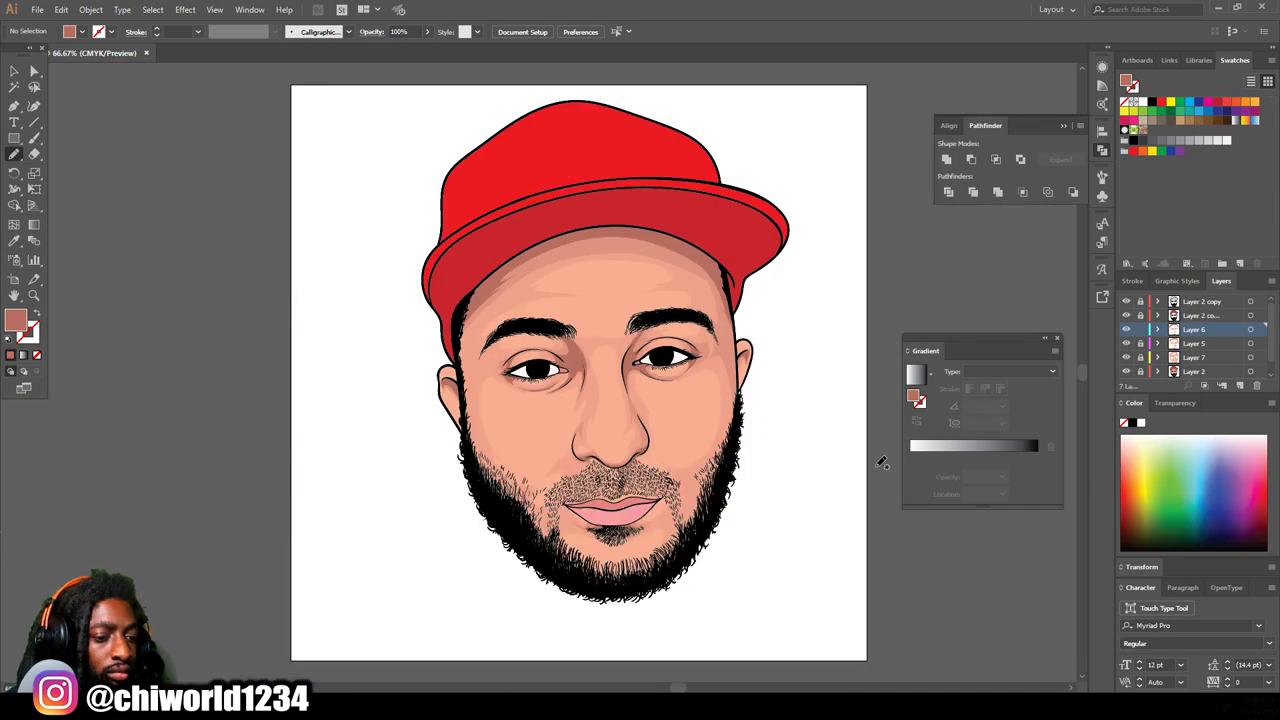
# Step: Draw dark shadows along the inner edge of the beard, across the chin and up both sides of the jaw
pyautogui.scroll(-3, 811, 466)
pyautogui.hscroll(1, 811, 466)
pyautogui.hotkey('ctrl', '+')
pyautogui.hotkey('ctrl', '+')
pyautogui.moveTo(740, 597); pyautogui.dragTo(736, 599)
pyautogui.moveTo(736, 574)
pyautogui.mouseDown()
pyautogui.moveTo(668, 612)
pyautogui.moveTo(624, 608)
pyautogui.moveTo(482, 497)
pyautogui.mouseUp()
pyautogui.moveTo(445, 430); pyautogui.dragTo(342, 334)
pyautogui.hscroll(3, 622, 560)
pyautogui.moveTo(686, 438); pyautogui.dragTo(732, 325)
pyautogui.hotkey('ctrl', '-')
pyautogui.hotkey('ctrl', '-')
pyautogui.hotkey('ctrl', '-')
pyautogui.hotkey('ctrl', '0')
pyautogui.hotkey('ctrl', '=')
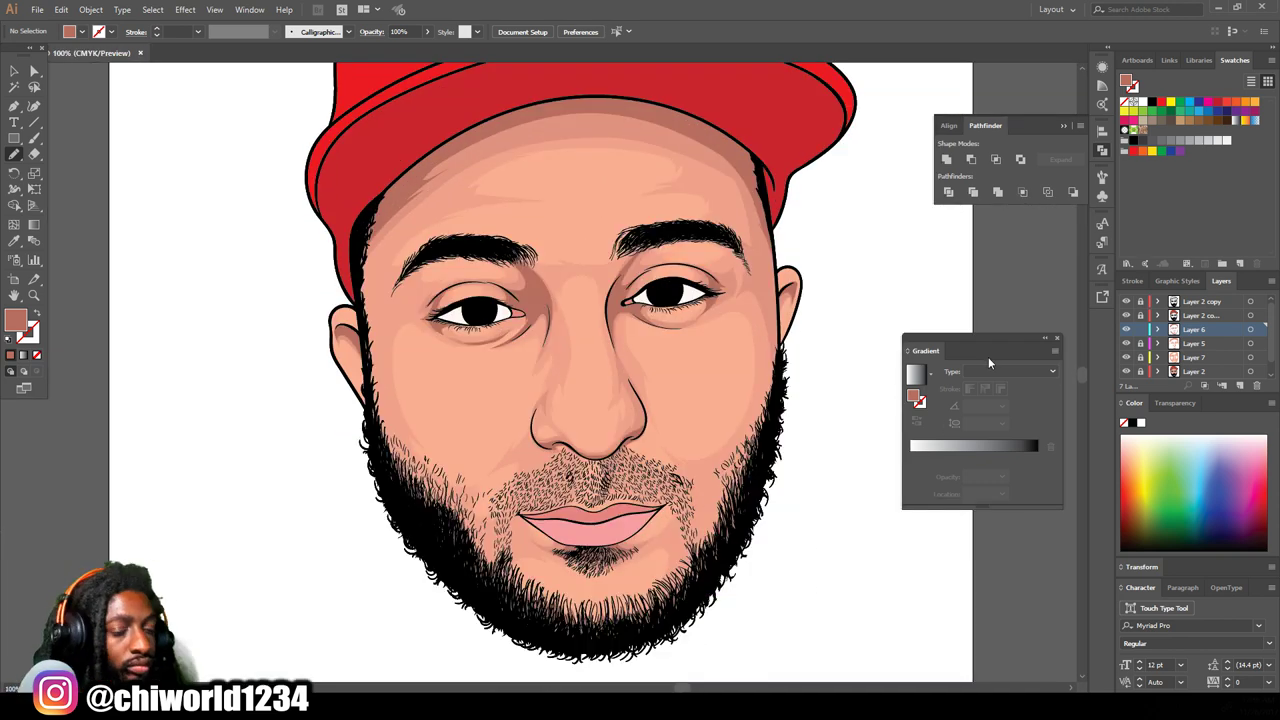
# Step: Create a new layer for highlights and place it directly below Layer 7
pyautogui.hotkey('ctrl', '=')
pyautogui.click(1240, 385)
pyautogui.moveTo(1207, 331); pyautogui.dragTo(1188, 350)
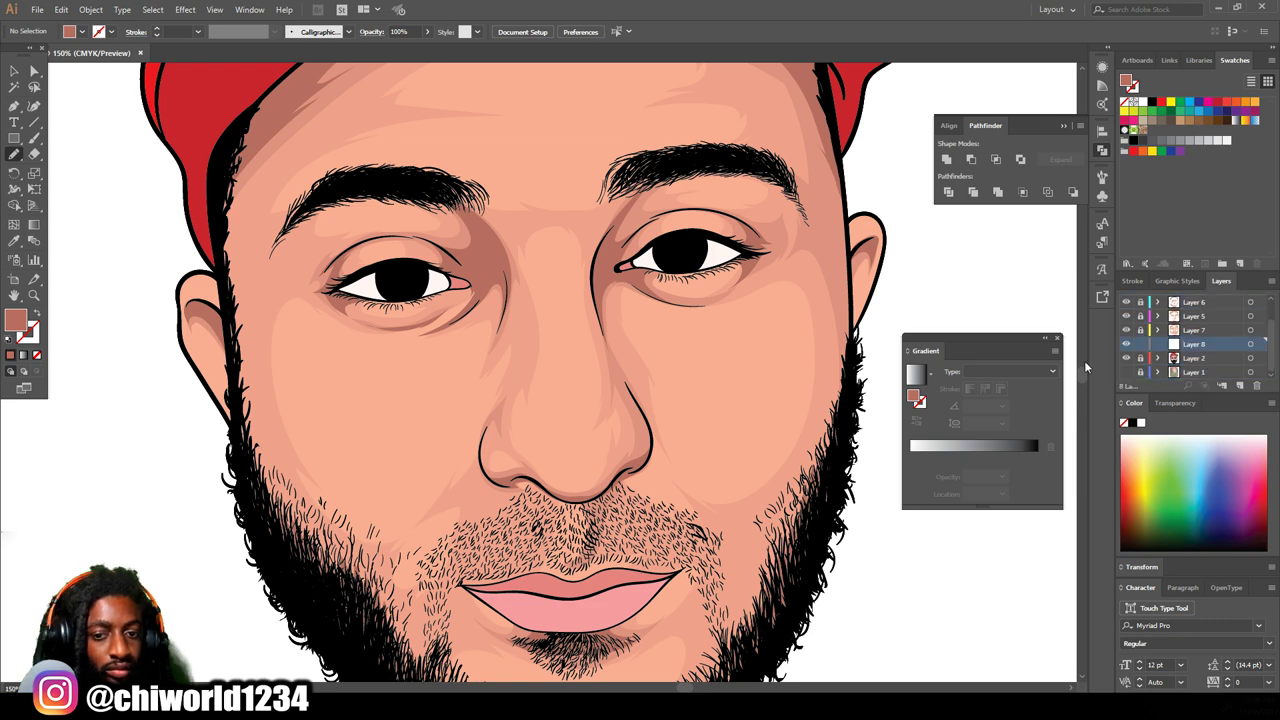
pyautogui.doubleClick(15, 320)
pyautogui.moveTo(812, 530); pyautogui.dragTo(790, 487)
pyautogui.click(1059, 542)
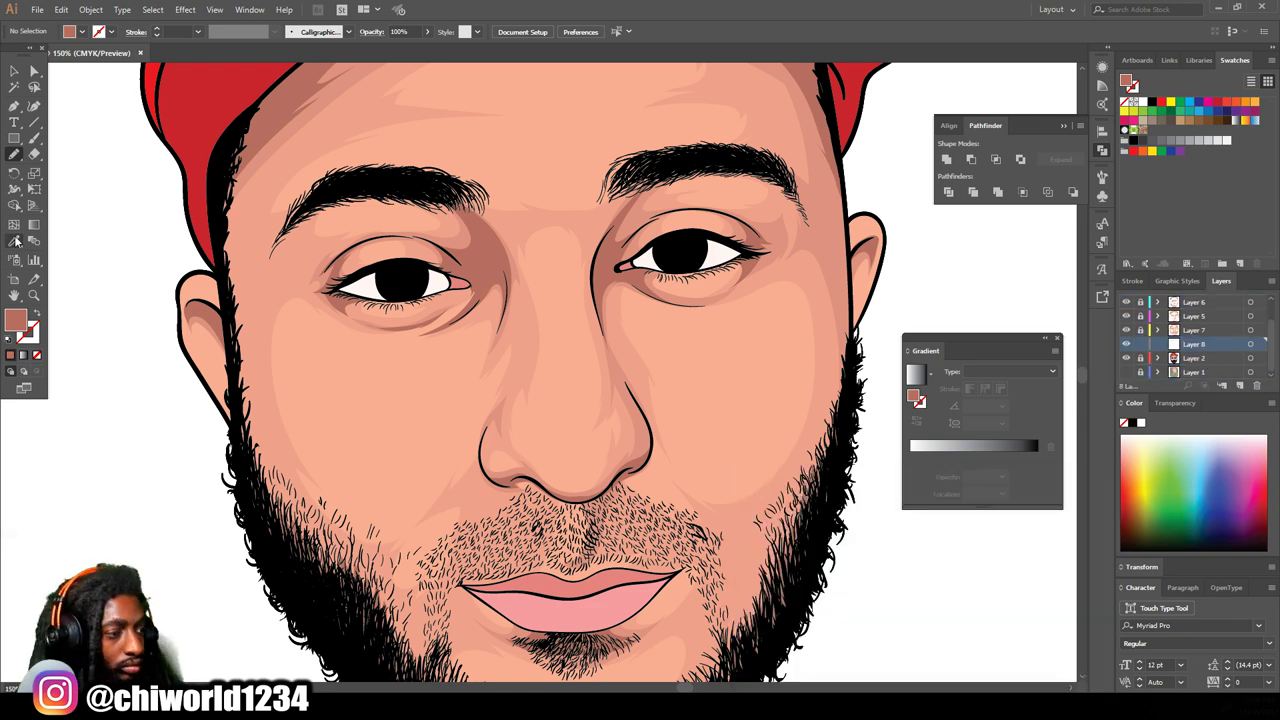
# Step: Sample the base skin colour from the nose and lighten the fill to FFBDA9
pyautogui.click(14, 240)
pyautogui.click(552, 437)
pyautogui.doubleClick(16, 320)
pyautogui.moveTo(781, 542); pyautogui.dragTo(797, 510)
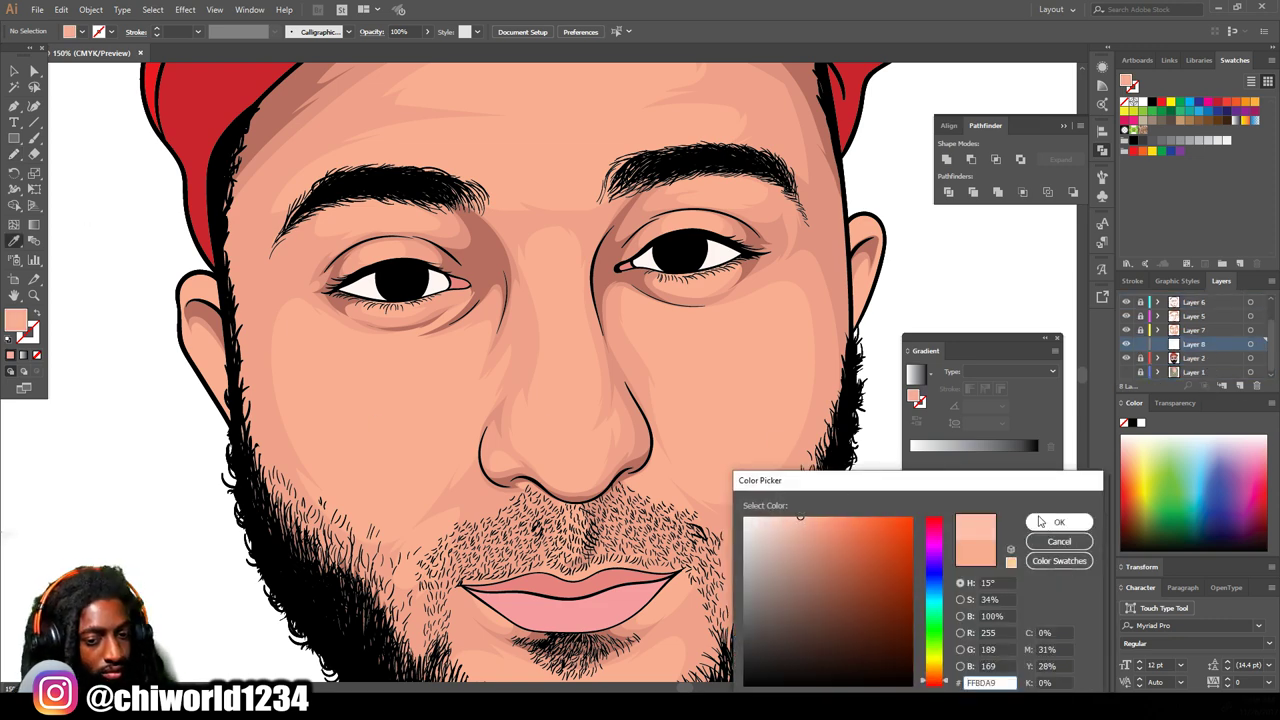
pyautogui.click(1059, 522)
# Step: Draw pale highlight shapes with the Pencil tool, a jagged one on the nose tip and a narrow one along the bridge
pyautogui.click(14, 154)
pyautogui.hotkey('ctrl', '=')
pyautogui.hotkey('ctrl', '=')
pyautogui.scroll(1, 543, 429)
pyautogui.moveTo(494, 577); pyautogui.dragTo(525, 588)
pyautogui.moveTo(557, 470)
pyautogui.mouseDown()
pyautogui.moveTo(488, 162)
pyautogui.moveTo(523, 503)
pyautogui.moveTo(515, 568)
pyautogui.moveTo(547, 560)
pyautogui.mouseUp()
pyautogui.hotkey('ctrl', '0')
pyautogui.hotkey('ctrl', '=')
pyautogui.hotkey('ctrl', '=')
pyautogui.hotkey('ctrl', '=')
pyautogui.hotkey('ctrl', '=')
pyautogui.hotkey('ctrl', '=')
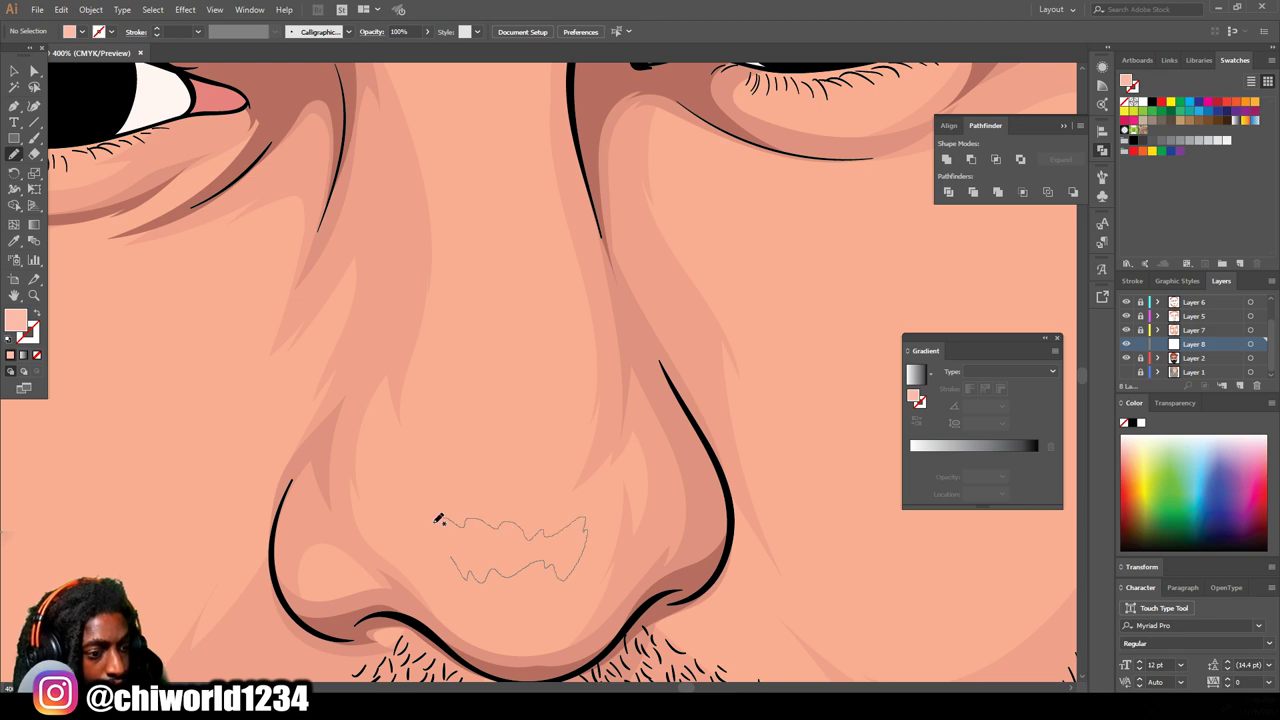
pyautogui.moveTo(438, 519); pyautogui.dragTo(438, 519)
pyautogui.scroll(3, 503, 491)
pyautogui.moveTo(508, 598)
pyautogui.mouseDown()
pyautogui.moveTo(486, 166)
pyautogui.moveTo(488, 517)
pyautogui.moveTo(506, 598)
pyautogui.mouseUp()
# Step: Draw pale highlight shapes on the forehead, a wide jagged one above the eyebrows and a smaller one higher up
pyautogui.hotkey('ctrl', '-')
pyautogui.hotkey('ctrl', '-')
pyautogui.hotkey('ctrl', '-')
pyautogui.hotkey('ctrl', '-')
pyautogui.scroll(2, 797, 600)
pyautogui.hotkey('ctrl', '=')
pyautogui.hotkey('ctrl', '=')
pyautogui.moveTo(390, 356)
pyautogui.mouseDown()
pyautogui.moveTo(612, 342)
pyautogui.moveTo(376, 329)
pyautogui.moveTo(384, 358)
pyautogui.mouseUp()
pyautogui.moveTo(434, 254); pyautogui.dragTo(436, 256)
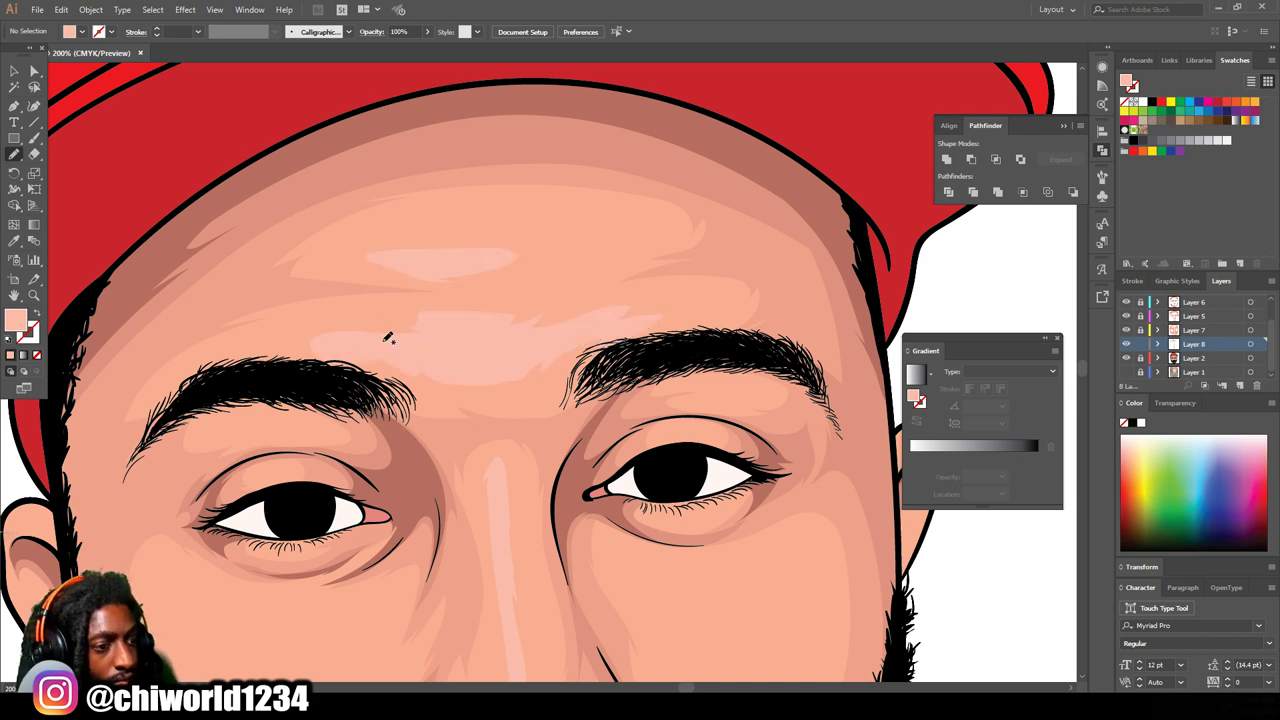
# Step: Draw large jagged pale highlight shapes on both cheeks and small ones on the upper eyelids and below the eyebrows
pyautogui.hotkey('ctrl', '-')
pyautogui.hotkey('ctrl', '-')
pyautogui.hotkey('ctrl', '-')
pyautogui.hotkey('ctrl', '-')
pyautogui.hotkey('ctrl', '=')
pyautogui.hotkey('ctrl', '=')
pyautogui.hotkey('ctrl', '=')
pyautogui.scroll(-3, 712, 538)
pyautogui.moveTo(631, 399)
pyautogui.mouseDown()
pyautogui.moveTo(700, 357)
pyautogui.moveTo(602, 338)
pyautogui.mouseUp()
pyautogui.moveTo(280, 408); pyautogui.dragTo(420, 416)
pyautogui.moveTo(371, 372); pyautogui.dragTo(285, 408)
pyautogui.scroll(2, 185, 232)
pyautogui.moveTo(324, 335); pyautogui.dragTo(320, 333)
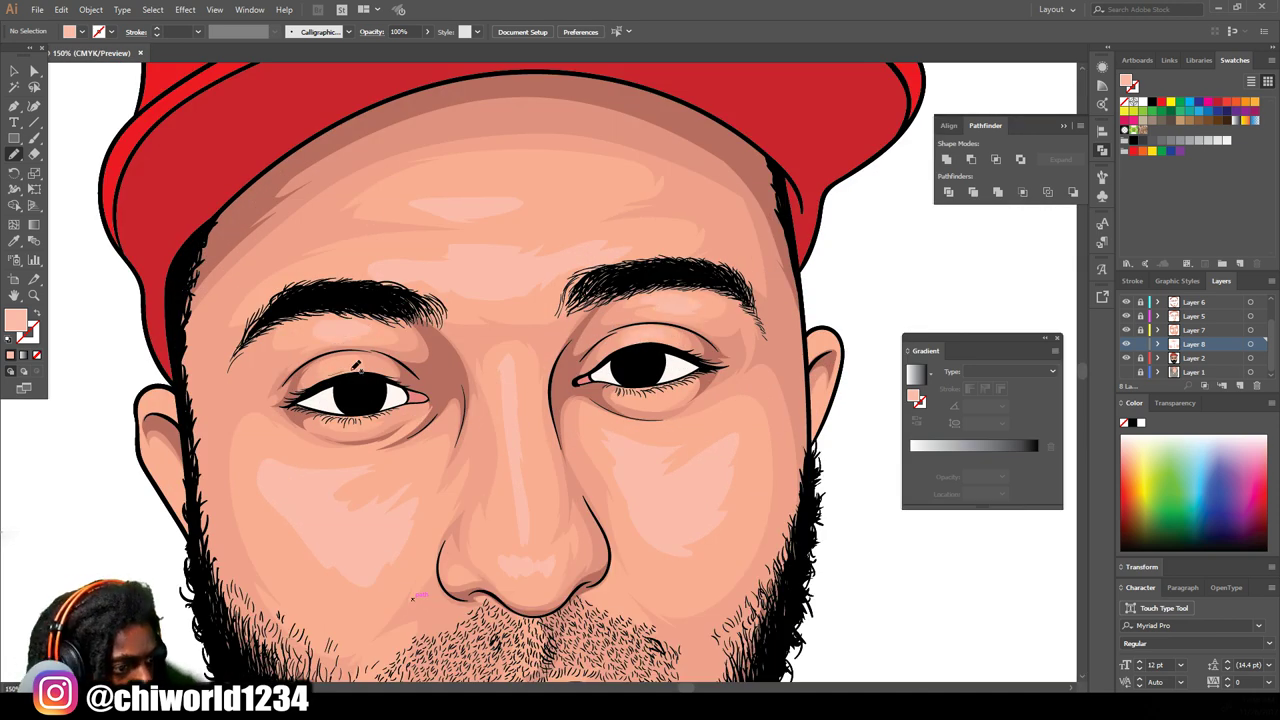
# Step: Select all the pale highlight shapes across the face and merge them with Pathfinder
pyautogui.hotkey('ctrl', '-')
pyautogui.click(14, 71)
pyautogui.moveTo(297, 188); pyautogui.dragTo(772, 564)
pyautogui.click(91, 10)
pyautogui.click(1056, 260)
pyautogui.click(998, 192)
pyautogui.click(809, 452)
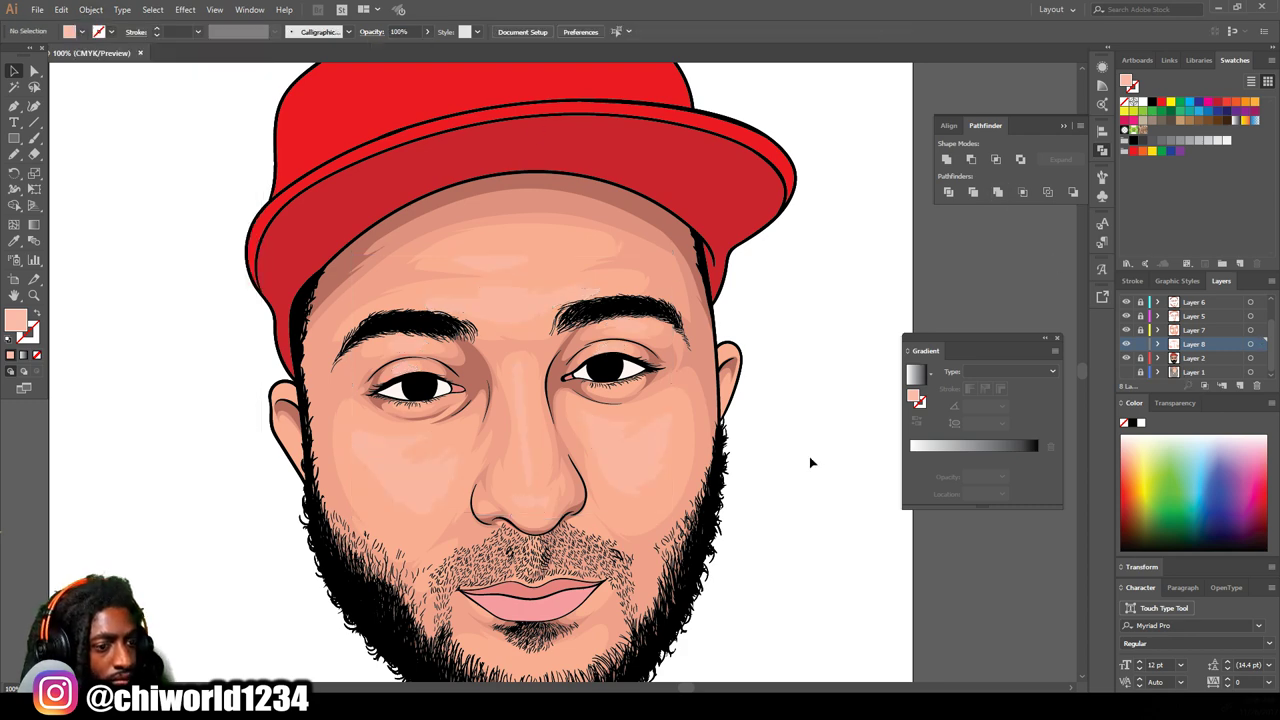
# Step: Examine the highlights across the whole portrait from the cap to the beard
pyautogui.hotkey('ctrl', '0')
pyautogui.scroll(1, 838, 566)
pyautogui.scroll(-2, 830, 550)
pyautogui.scroll(1, 820, 526)
pyautogui.scroll(-1, 840, 514)
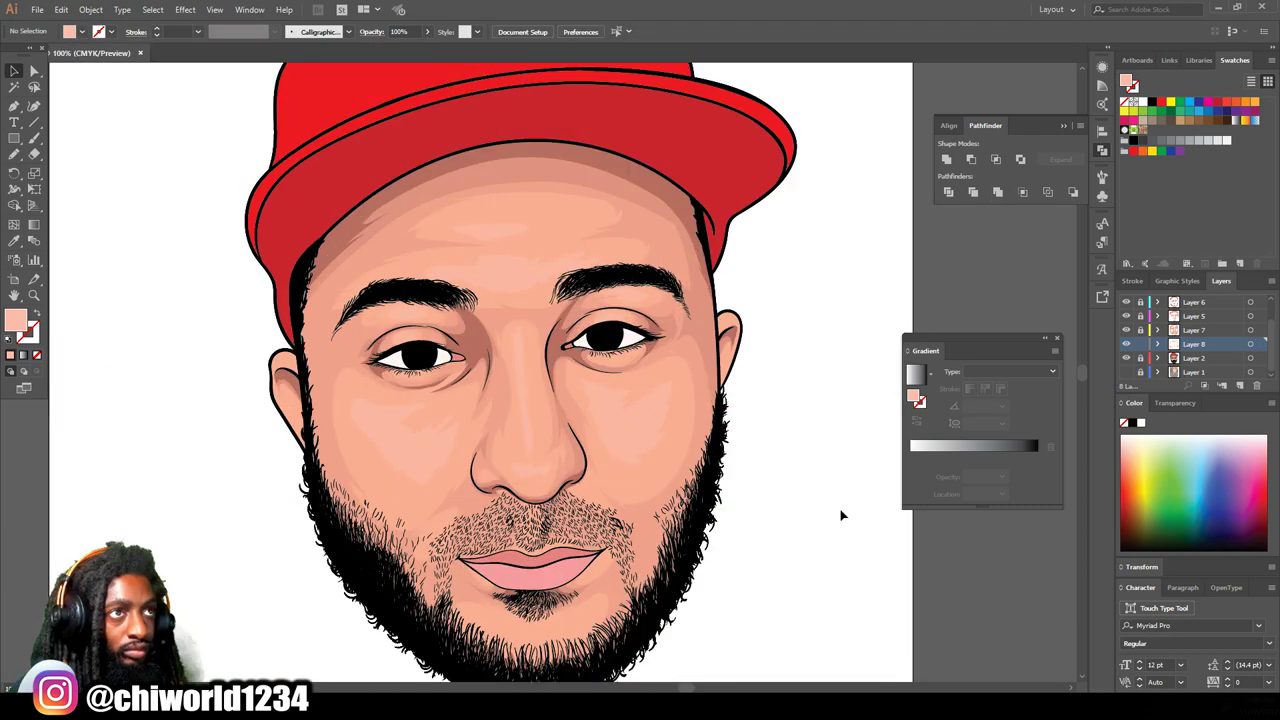
pyautogui.scroll(-1, 842, 512)
pyautogui.scroll(2, 850, 500)
pyautogui.scroll(2, 1156, 354)
# Step: Create a new layer, place it directly below Layer 2 copy, and set the fill to a muted grey-purple
pyautogui.click(1240, 386)
pyautogui.moveTo(1204, 371); pyautogui.dragTo(1190, 321)
pyautogui.scroll(-1, 394, 400)
pyautogui.scroll(7, 394, 390)
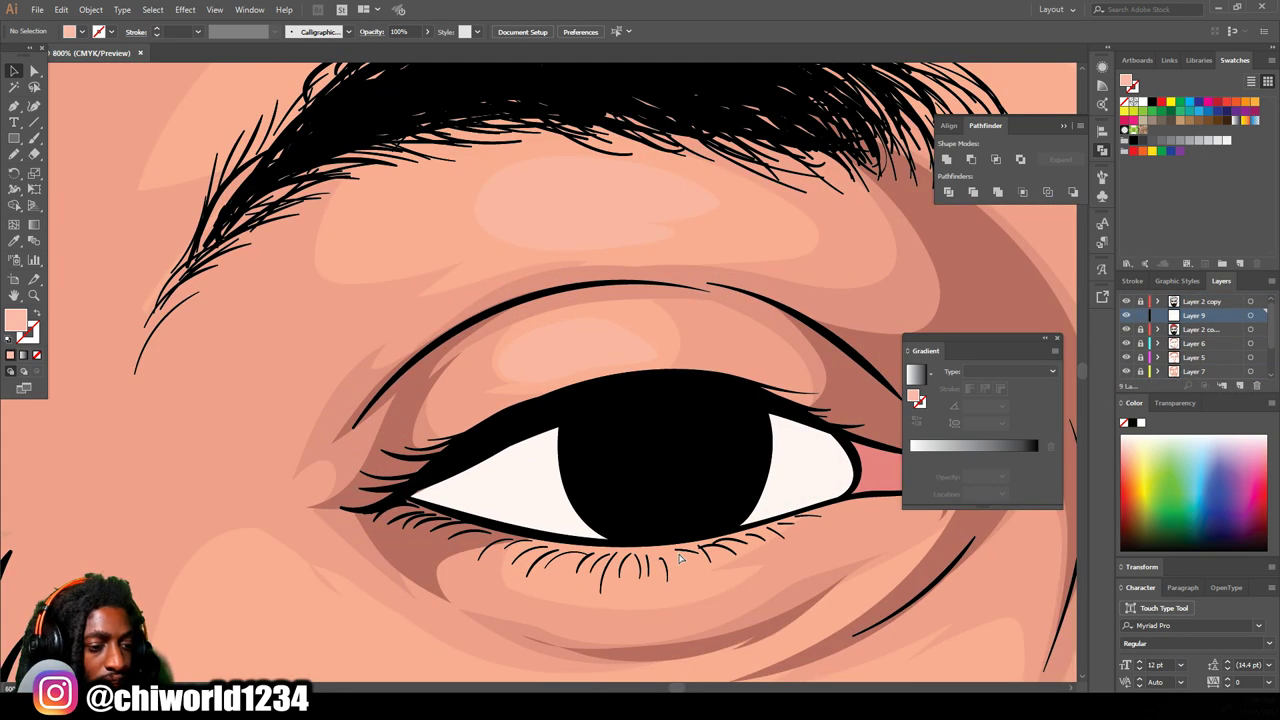
pyautogui.doubleClick(15, 320)
pyautogui.click(777, 598)
pyautogui.moveTo(936, 550); pyautogui.dragTo(936, 555)
pyautogui.moveTo(765, 597)
pyautogui.mouseDown()
pyautogui.moveTo(771, 588)
pyautogui.moveTo(763, 598)
pyautogui.mouseUp()
pyautogui.click(1045, 523)
# Step: Draw grey-purple shadow shapes with the Pencil tool along the upper part of the whites of both eyes
pyautogui.press('n')
pyautogui.moveTo(292, 475)
pyautogui.mouseDown()
pyautogui.moveTo(575, 342)
pyautogui.moveTo(310, 463)
pyautogui.mouseUp()
pyautogui.scroll(-2, 396, 369)
pyautogui.scroll(3, 660, 369)
pyautogui.moveTo(454, 366); pyautogui.dragTo(370, 426)
pyautogui.scroll(-8, 374, 423)
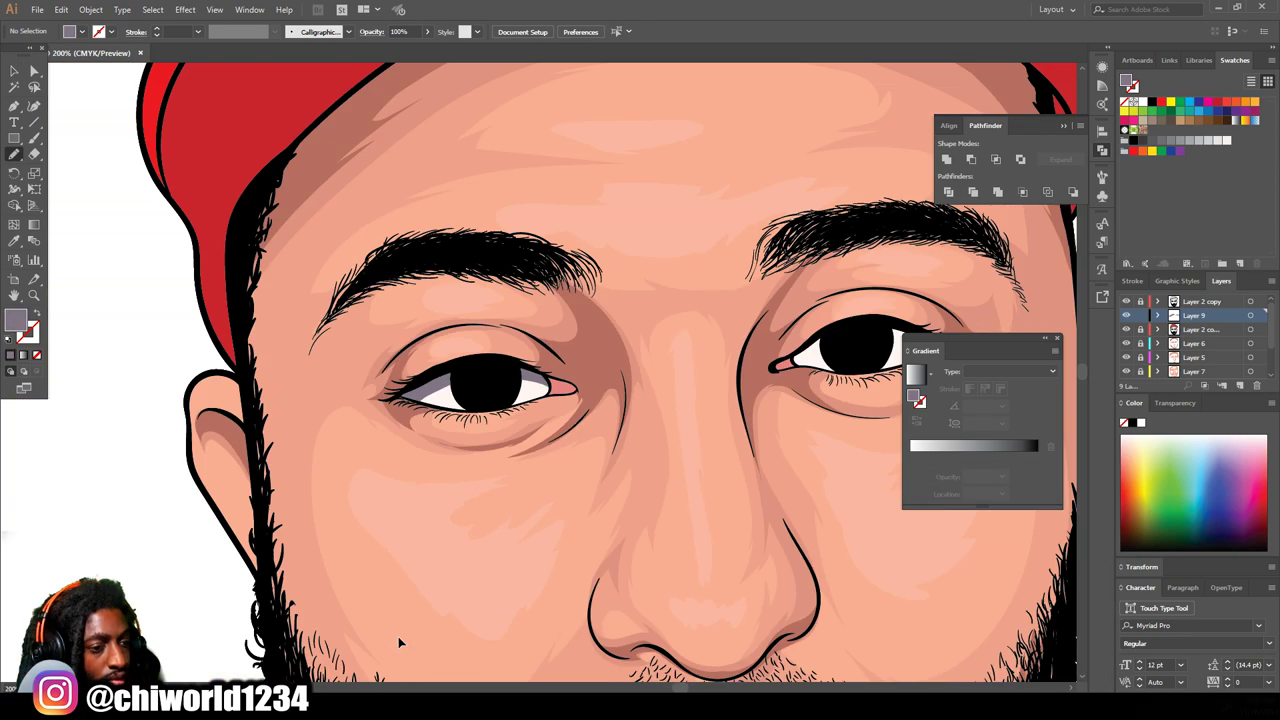
pyautogui.scroll(6, 490, 611)
pyautogui.moveTo(221, 345); pyautogui.dragTo(592, 213)
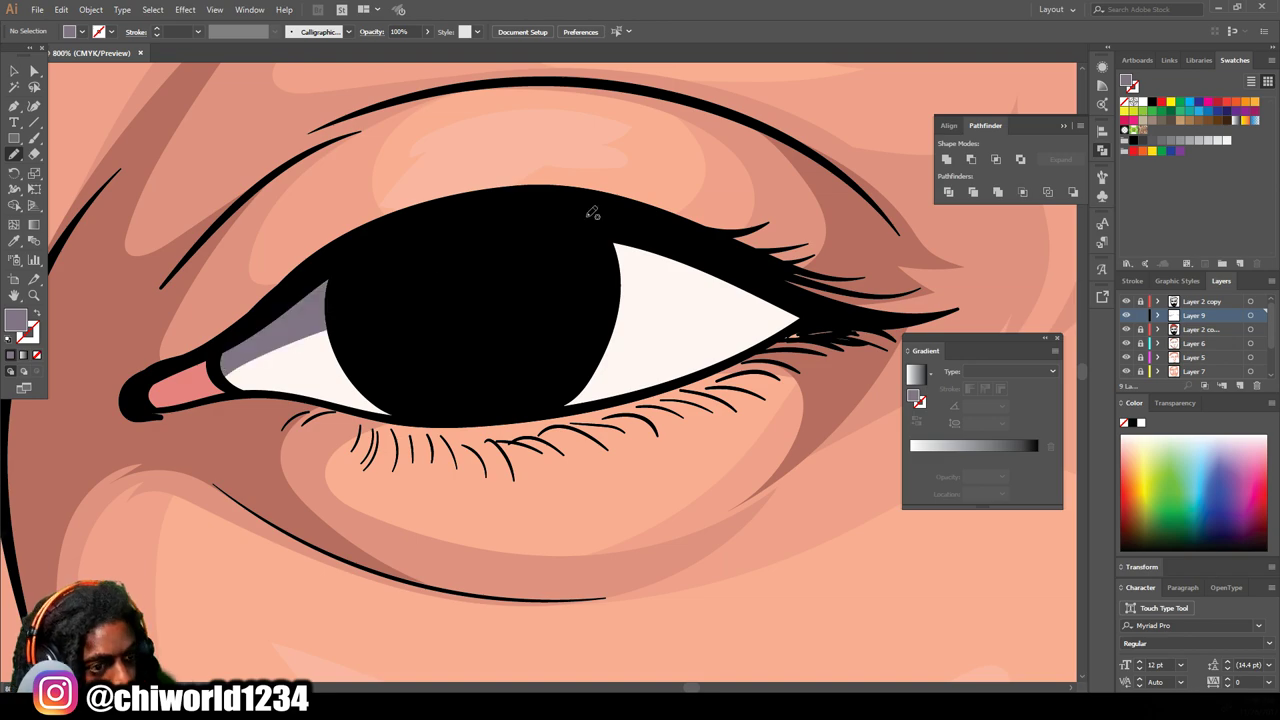
pyautogui.moveTo(748, 354); pyautogui.dragTo(750, 357)
pyautogui.scroll(-10, 602, 464)
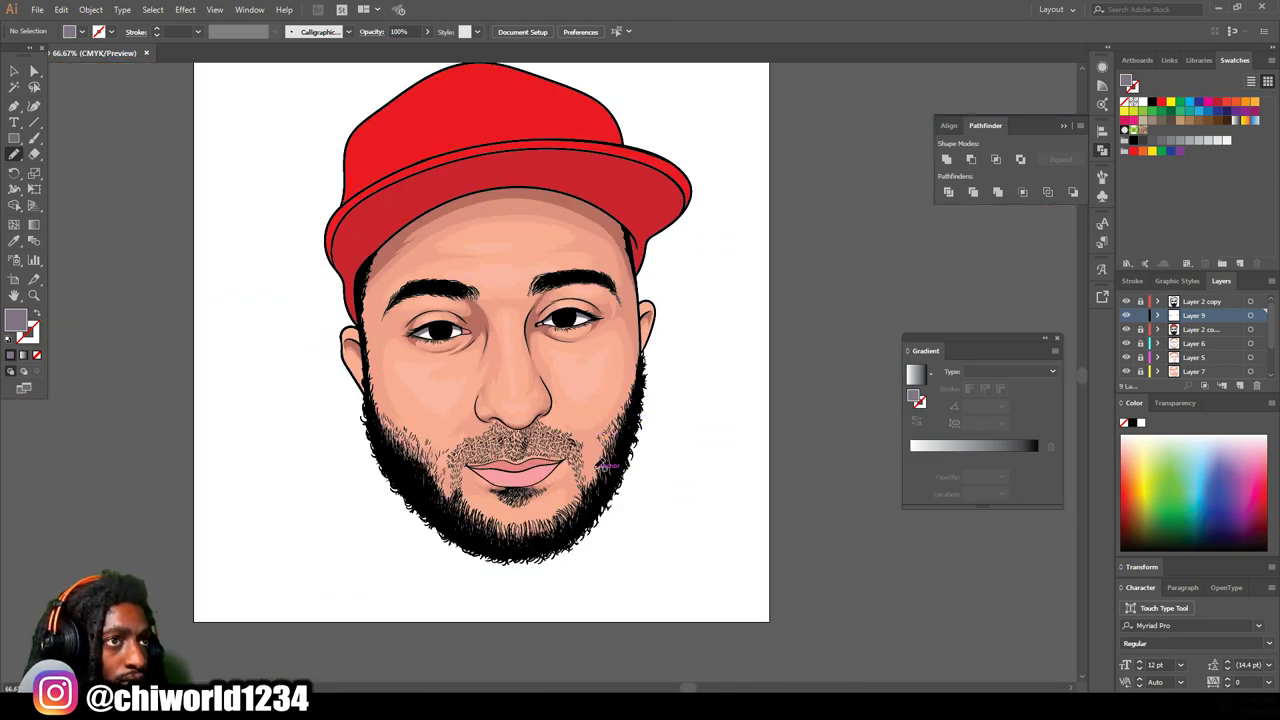
# Step: Sample the upper lip's colour and darken the fill to A06160
pyautogui.press('i')
pyautogui.scroll(6, 521, 508)
pyautogui.click(350, 440)
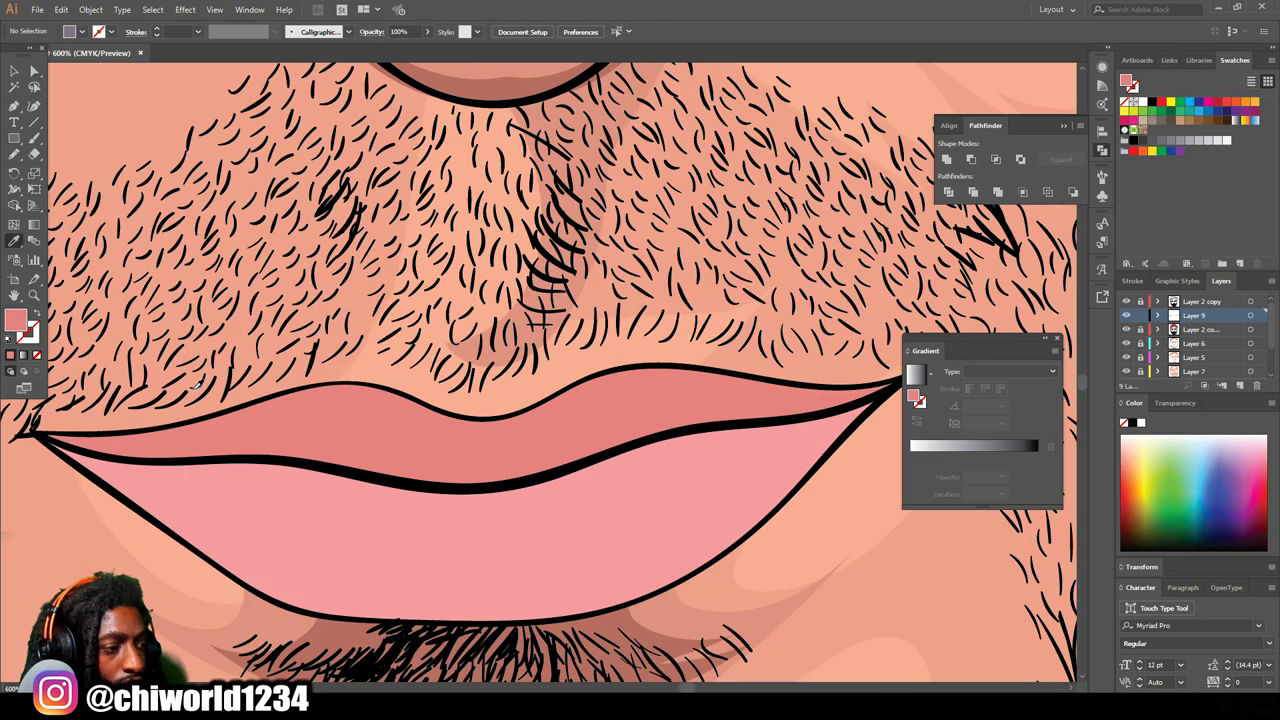
pyautogui.doubleClick(15, 318)
pyautogui.click(820, 574)
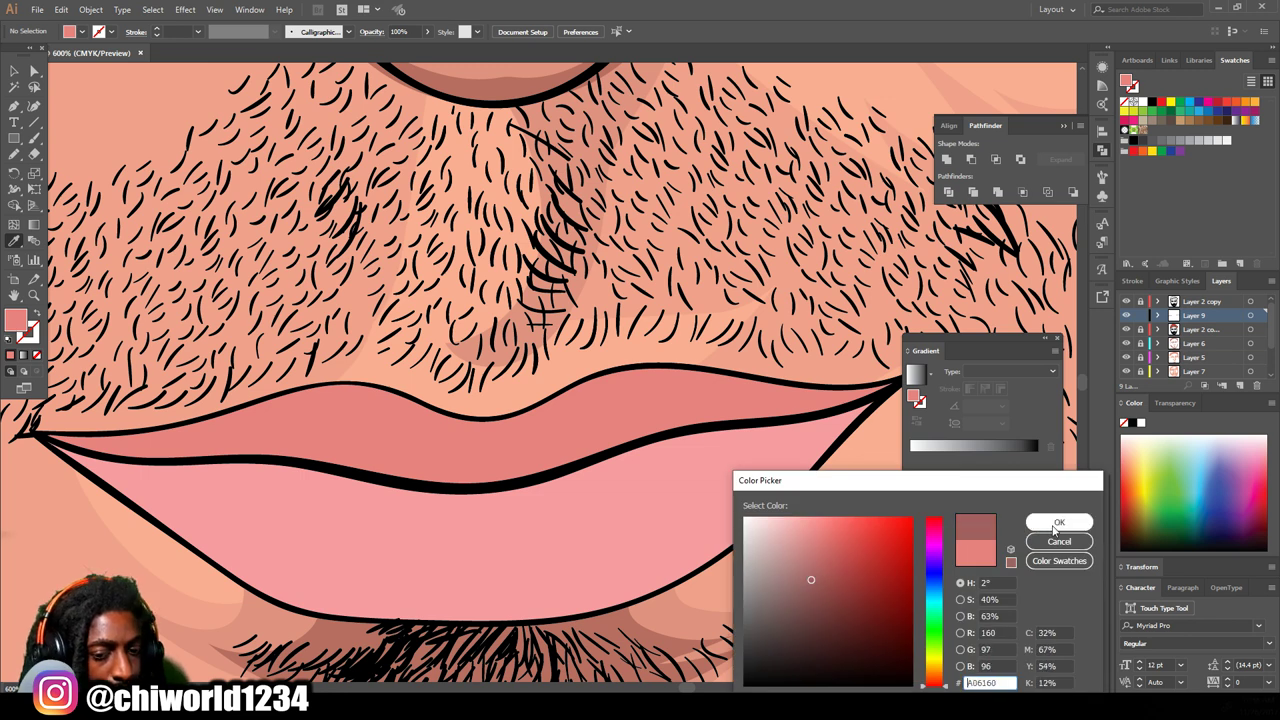
pyautogui.click(1058, 522)
# Step: Draw a pointed dark shadow along the mouth line from the centre to the lips' right corner, covering both lips' edges
pyautogui.hscroll(2, 800, 535)
pyautogui.hotkey('ctrl', '=')
pyautogui.press('b')
pyautogui.moveTo(683, 410)
pyautogui.mouseDown()
pyautogui.moveTo(210, 508)
pyautogui.moveTo(742, 448)
pyautogui.mouseUp()
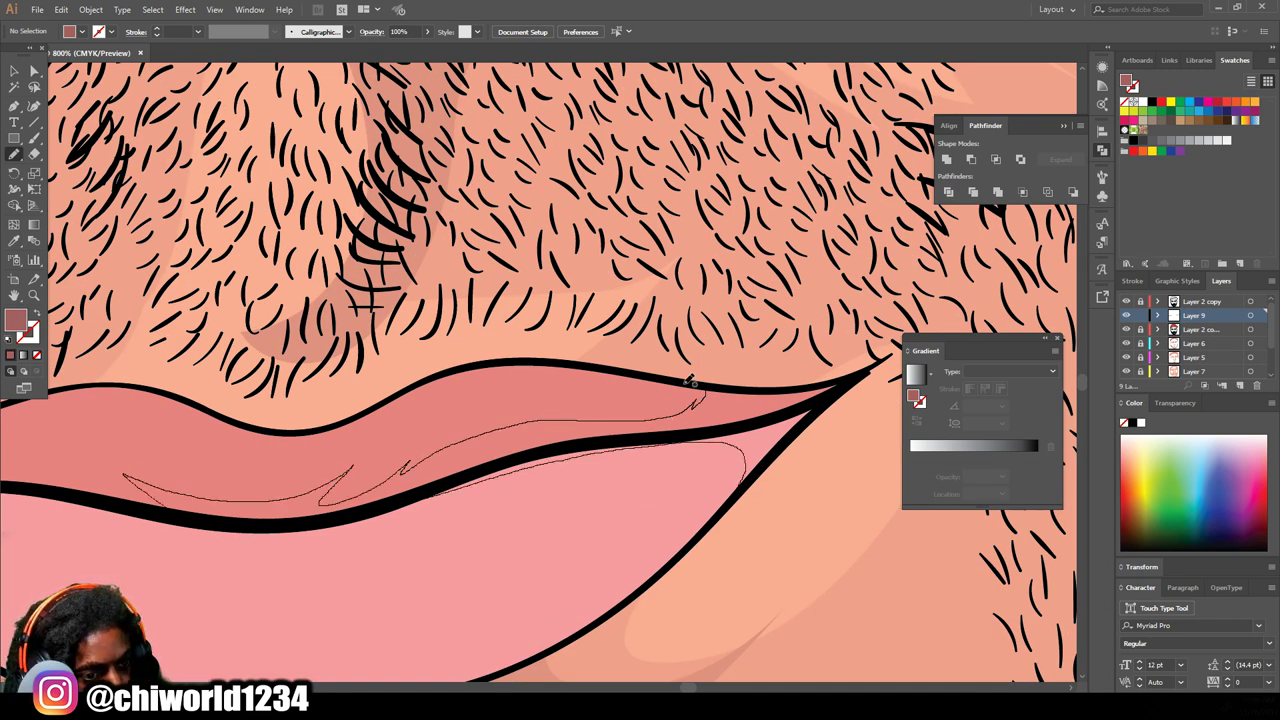
pyautogui.moveTo(687, 382); pyautogui.dragTo(689, 385)
pyautogui.hotkey('ctrl', '-')
pyautogui.hotkey('ctrl', '-')
pyautogui.hotkey('ctrl', '-')
pyautogui.hotkey('ctrl', '-')
pyautogui.hotkey('ctrl', '=')
# Step: Draw a matching dark shadow along the mouth line on both lips towards the left corner of the mouth
pyautogui.hscroll(-3, 668, 512)
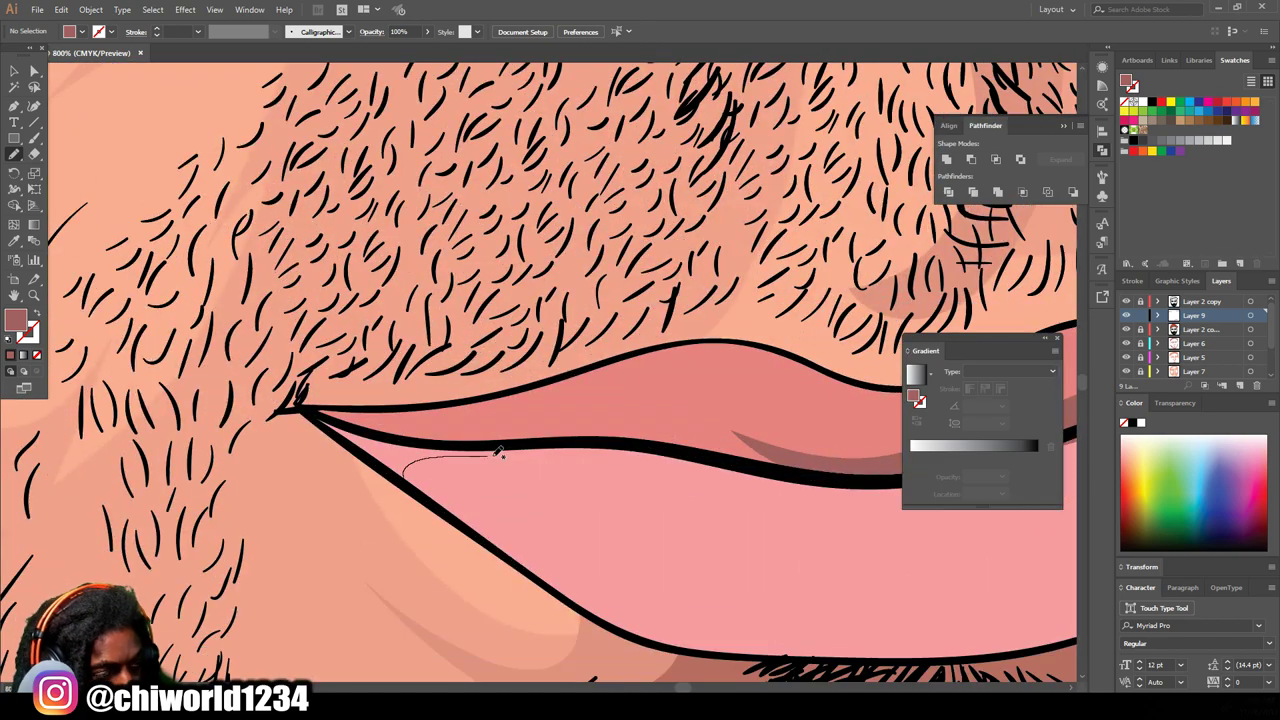
pyautogui.moveTo(498, 453)
pyautogui.mouseDown()
pyautogui.moveTo(584, 452)
pyautogui.moveTo(824, 489)
pyautogui.mouseUp()
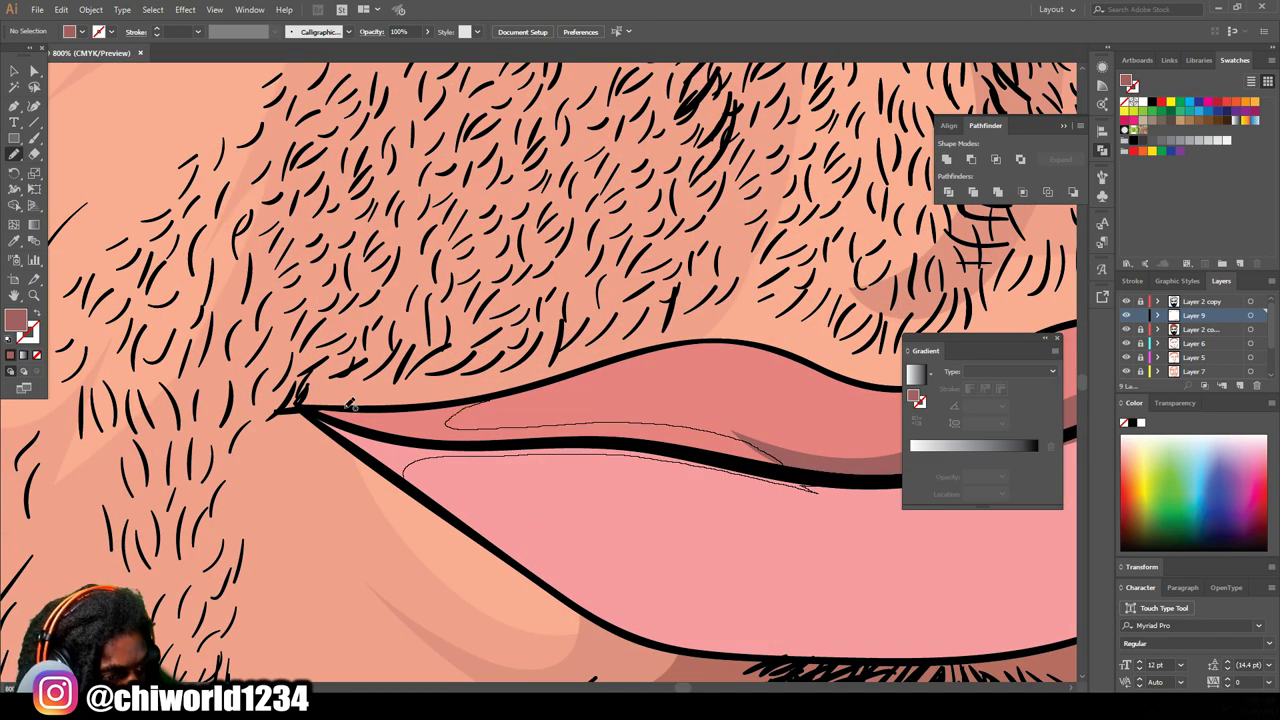
pyautogui.moveTo(380, 463)
pyautogui.mouseDown()
pyautogui.moveTo(314, 413)
pyautogui.moveTo(328, 387)
pyautogui.mouseUp()
pyautogui.hotkey('ctrl', '-')
pyautogui.hotkey('ctrl', '-')
pyautogui.hotkey('ctrl', '-')
pyautogui.hotkey('ctrl', '-')
# Step: Draw a narrow shadow strip on the lower lip just under the mouth line, from the centre towards the right corner
pyautogui.hscroll(3, 560, 510)
pyautogui.hotkey('ctrl', '+')
pyautogui.hotkey('ctrl', '+')
pyautogui.hotkey('ctrl', '+')
pyautogui.hotkey('ctrl', '+')
pyautogui.scroll(-5, 337, 563)
pyautogui.scroll(5, 523, 591)
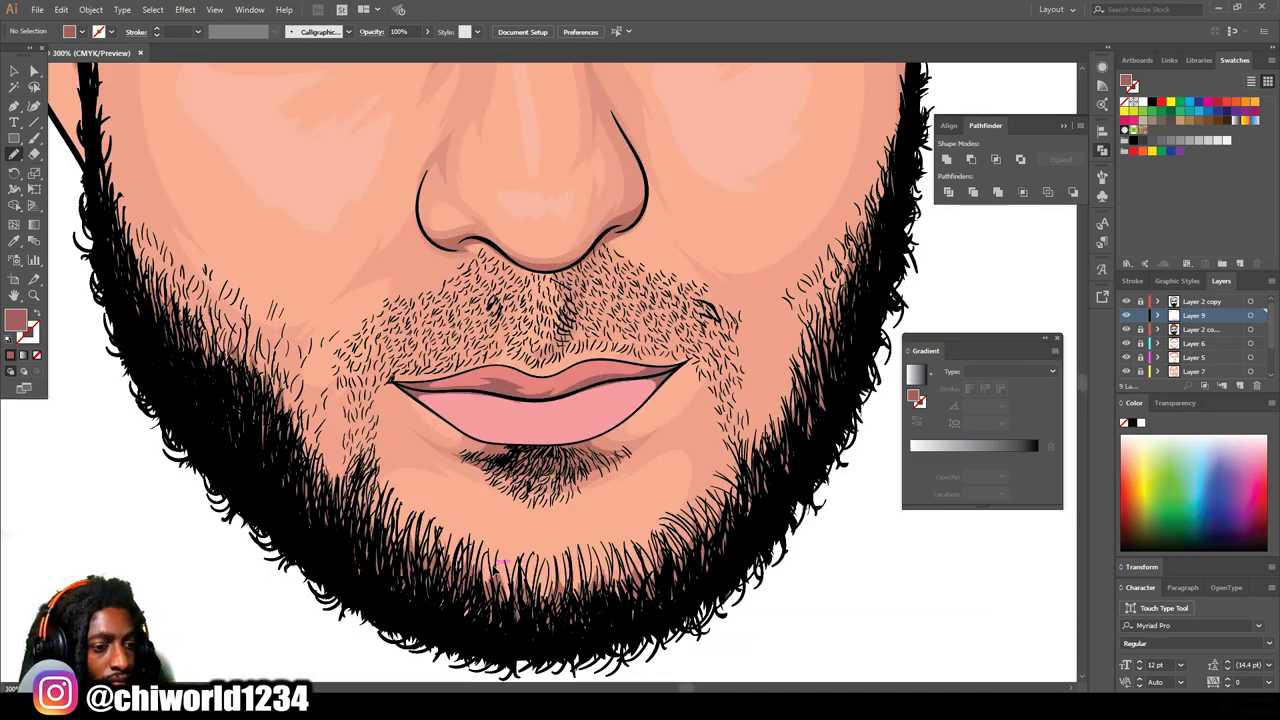
pyautogui.moveTo(595, 460); pyautogui.dragTo(850, 390)
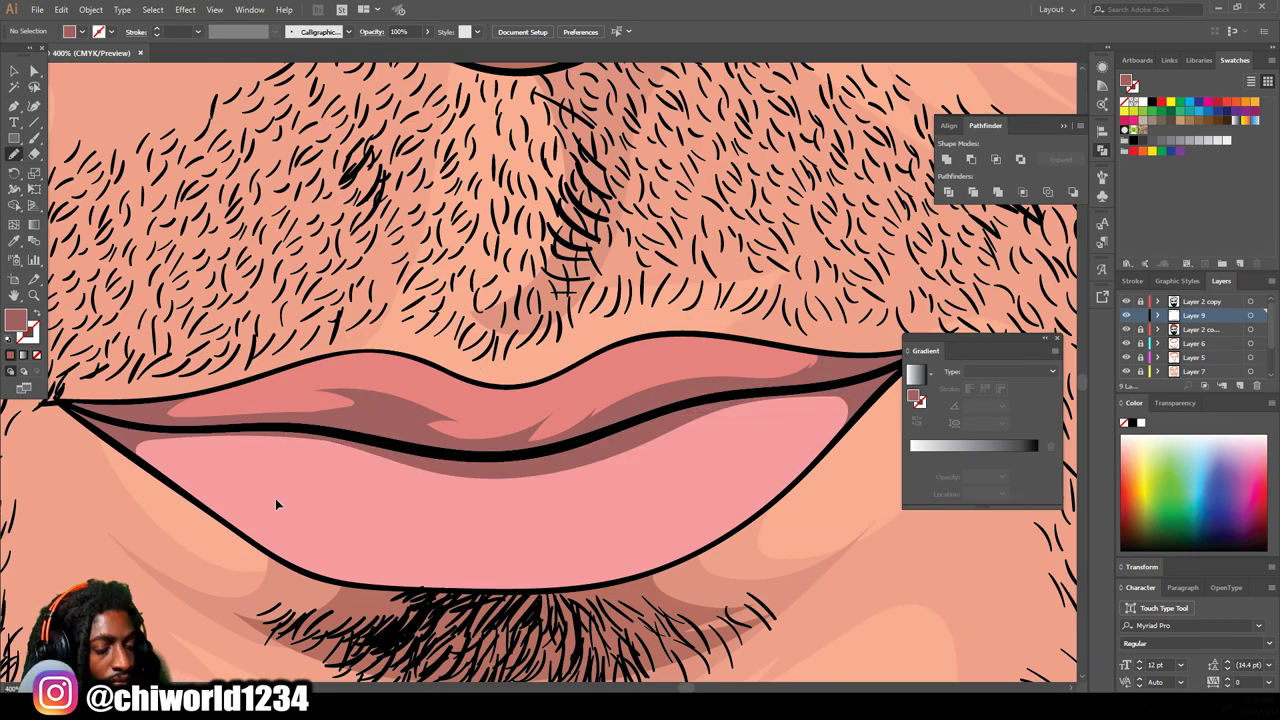
# Step: Draw small dark shadow shapes over the upper part of the pink inner corners of both eyes
pyautogui.scroll(-5, 289, 457)
pyautogui.scroll(5, 448, 350)
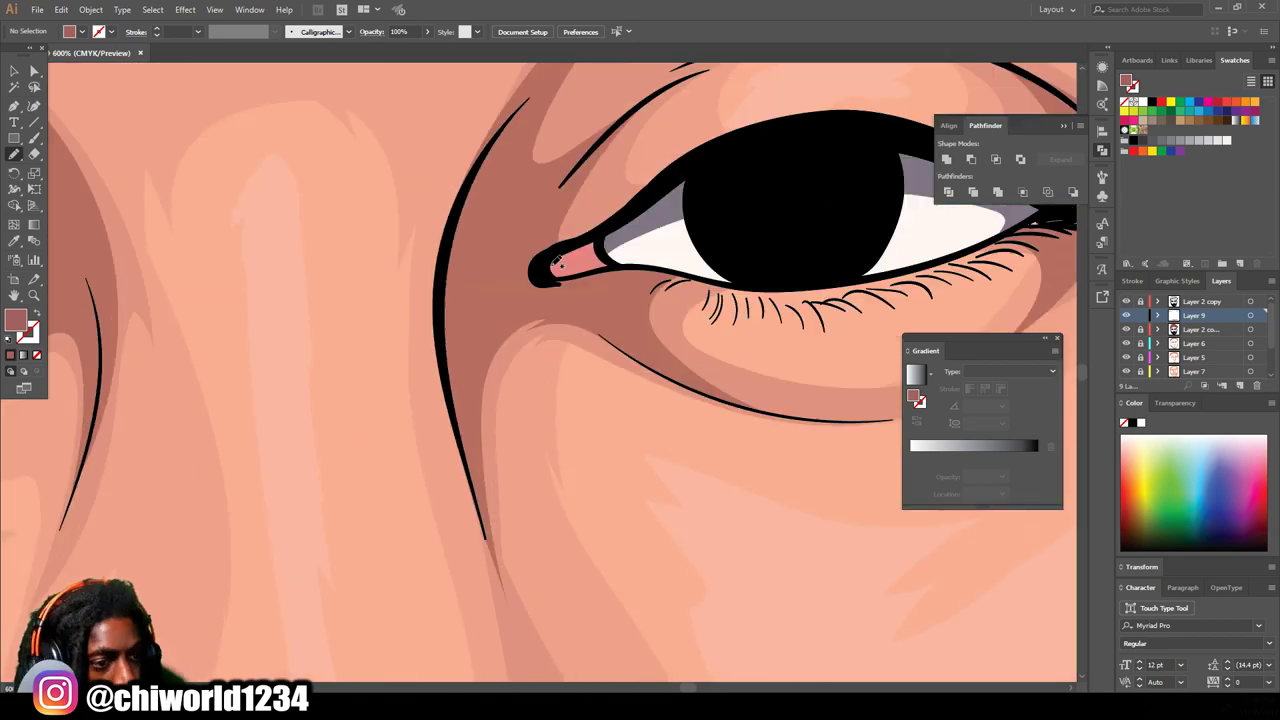
pyautogui.scroll(-5, 517, 366)
pyautogui.scroll(6, 522, 357)
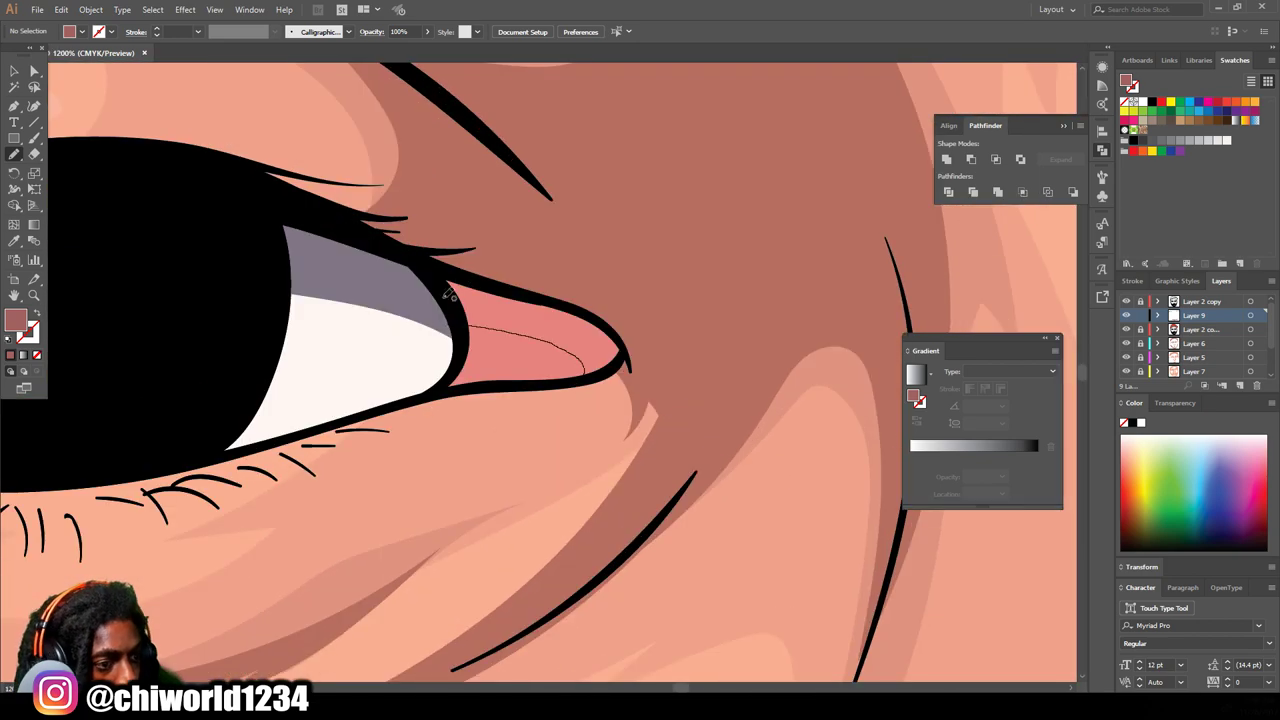
pyautogui.moveTo(620, 362); pyautogui.dragTo(620, 362)
pyautogui.scroll(-8, 620, 362)
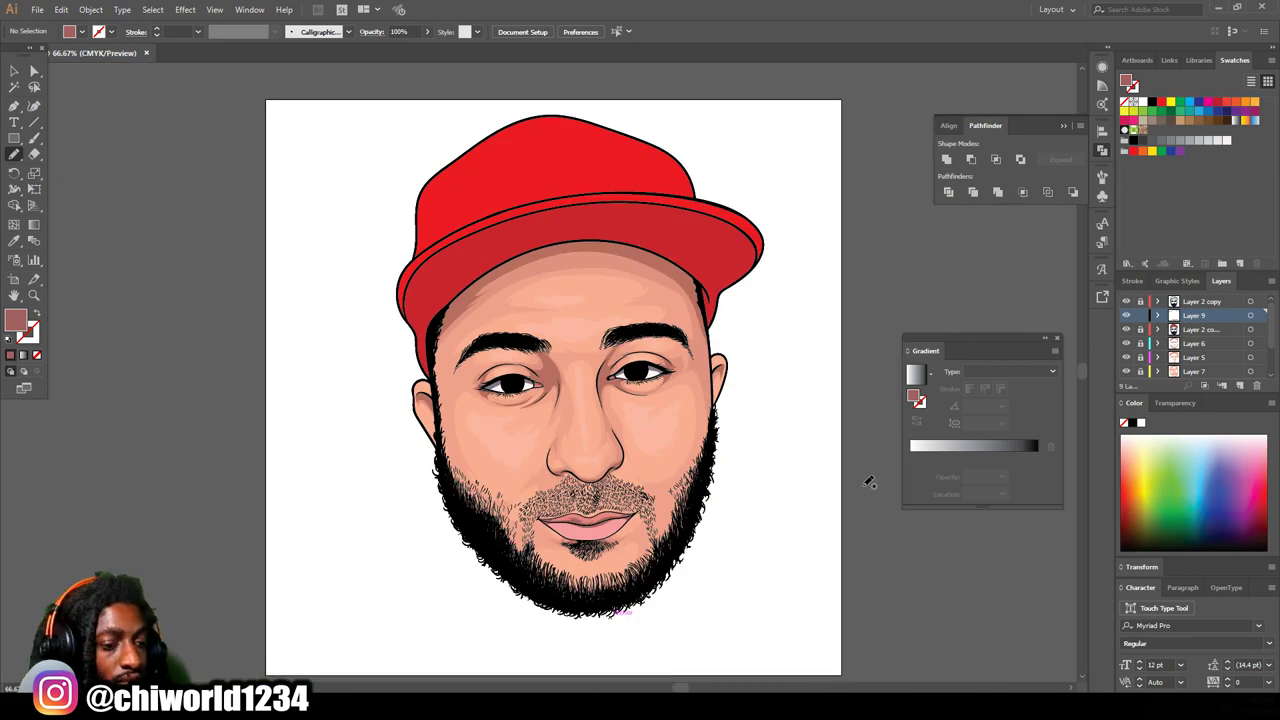
# Step: Select the underside of the cap's brim and change its fill to a darker maroon
pyautogui.click(14, 71)
pyautogui.doubleClick(460, 256)
pyautogui.click(467, 265)
pyautogui.doubleClick(22, 322)
pyautogui.moveTo(884, 614); pyautogui.dragTo(871, 614)
pyautogui.click(1067, 523)
pyautogui.doubleClick(881, 419)
# Step: Create a new layer directly above Layer 6, sample the darkest forehead shadow and darken the fill to a deep brown
pyautogui.hotkey('ctrl', '-')
pyautogui.scroll(4, 820, 468)
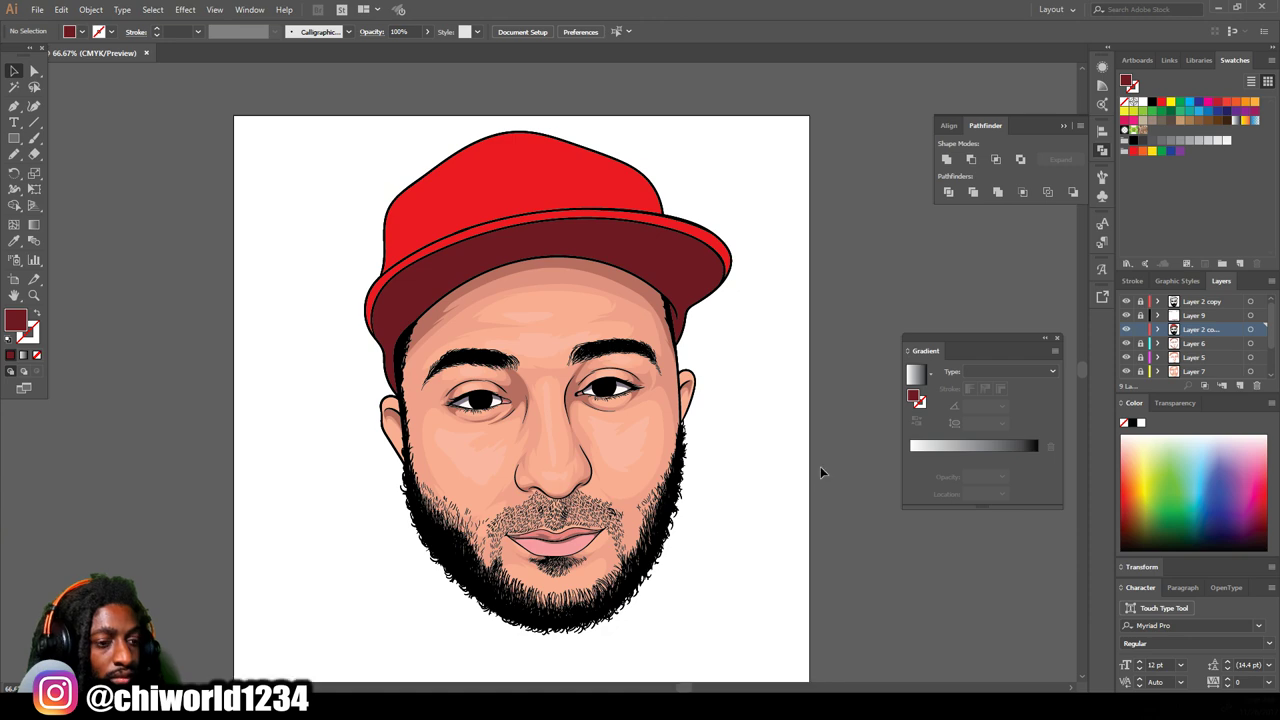
pyautogui.scroll(-3, 820, 466)
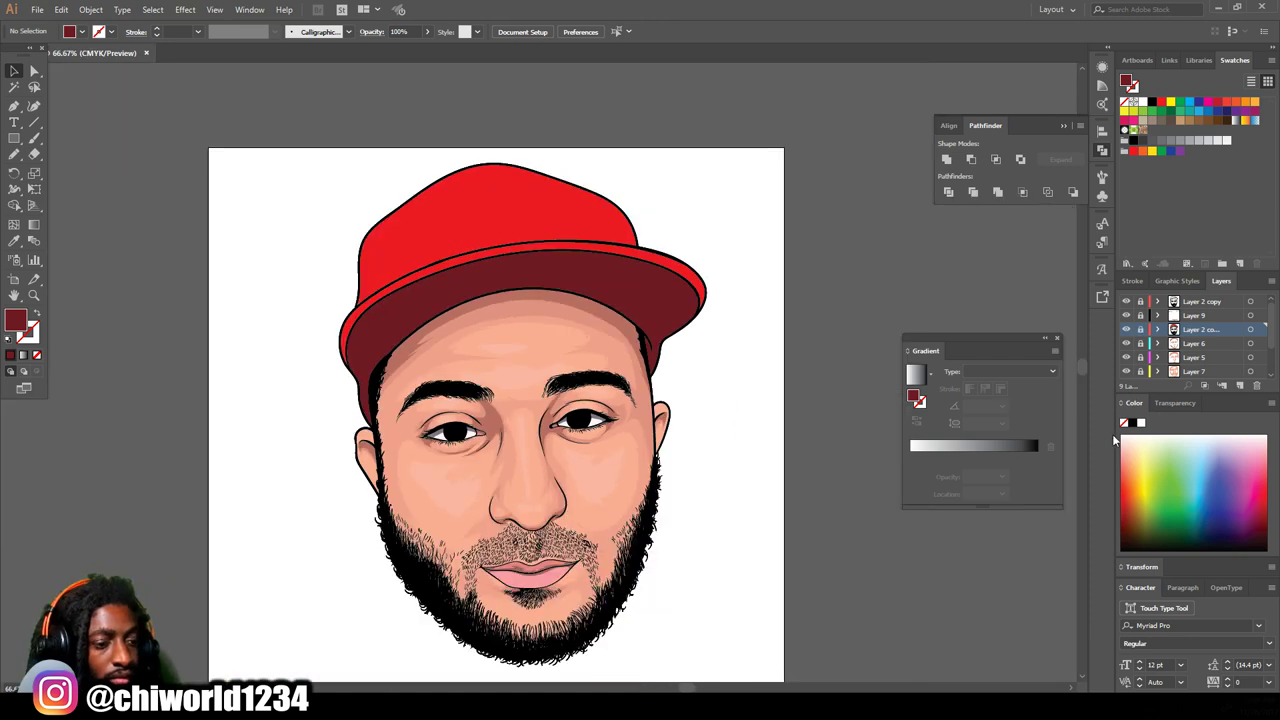
pyautogui.click(1240, 386)
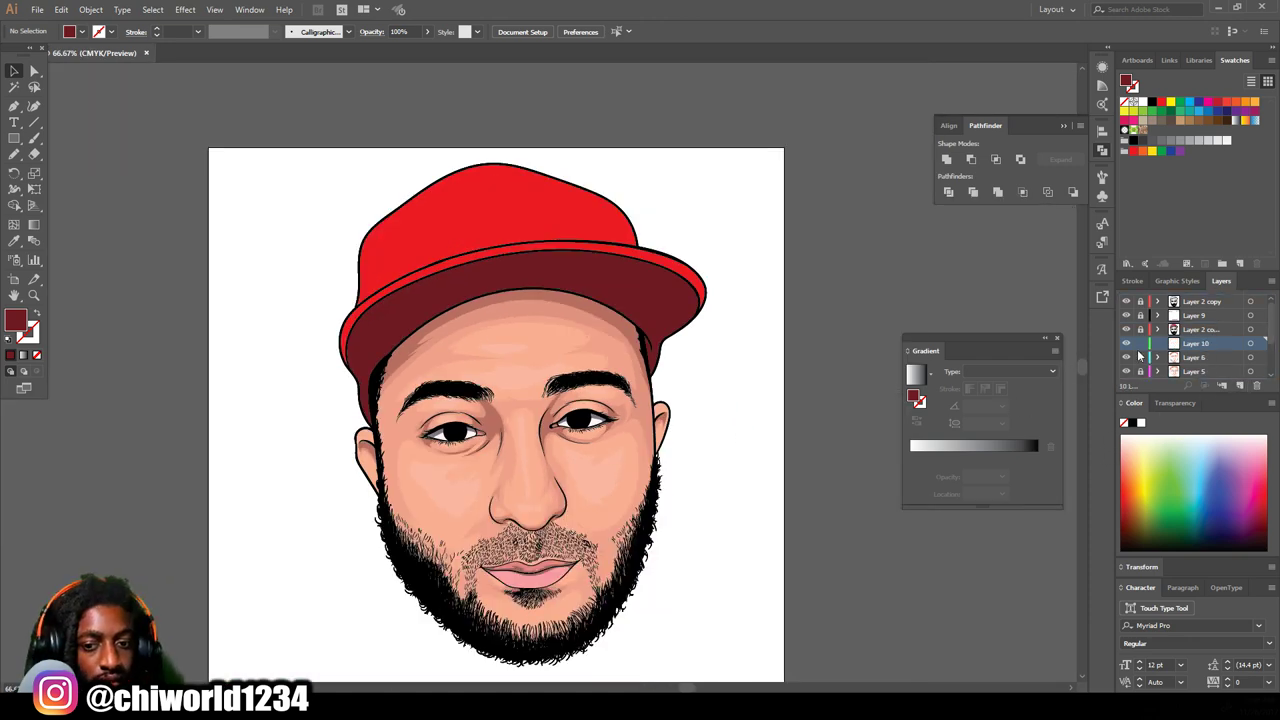
pyautogui.hotkey('ctrl', '+')
pyautogui.hotkey('ctrl', '+')
pyautogui.click(14, 154)
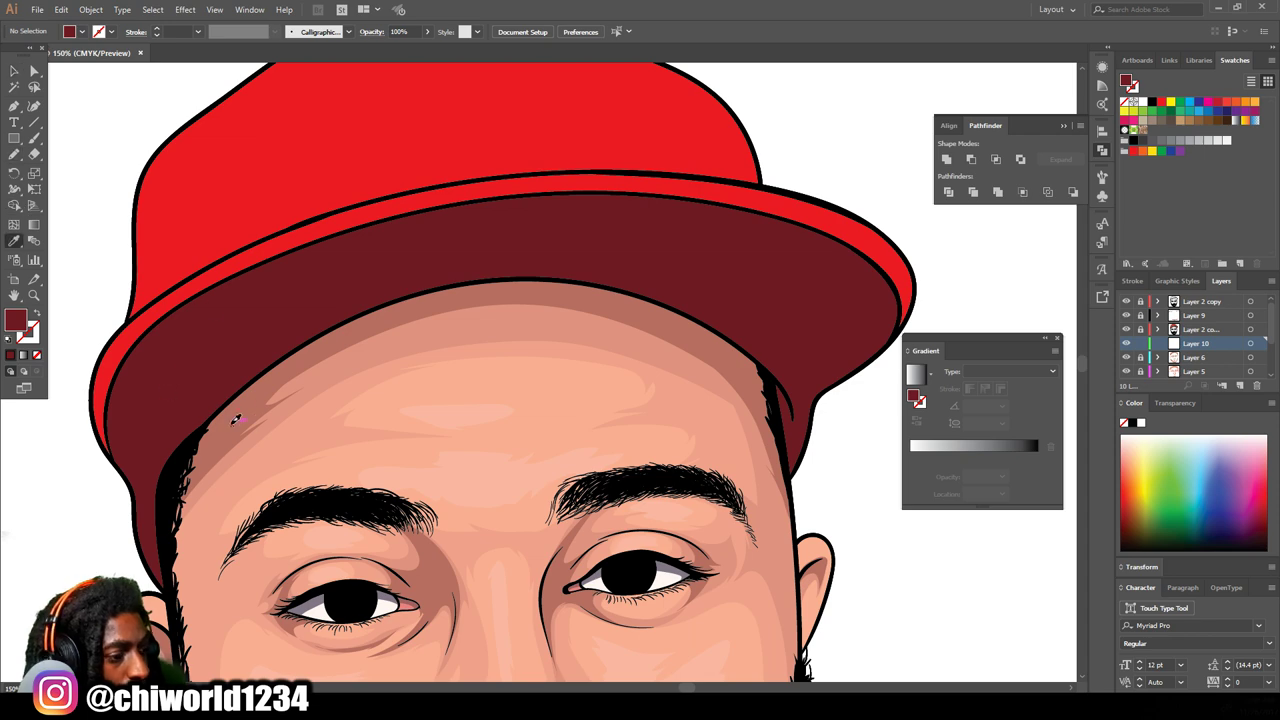
pyautogui.click(234, 422)
pyautogui.doubleClick(15, 320)
pyautogui.click(820, 620)
pyautogui.click(1059, 523)
# Step: Draw a narrow deep brown shadow with the Pencil tool across the top of the forehead, following the brim's lower edge
pyautogui.click(14, 156)
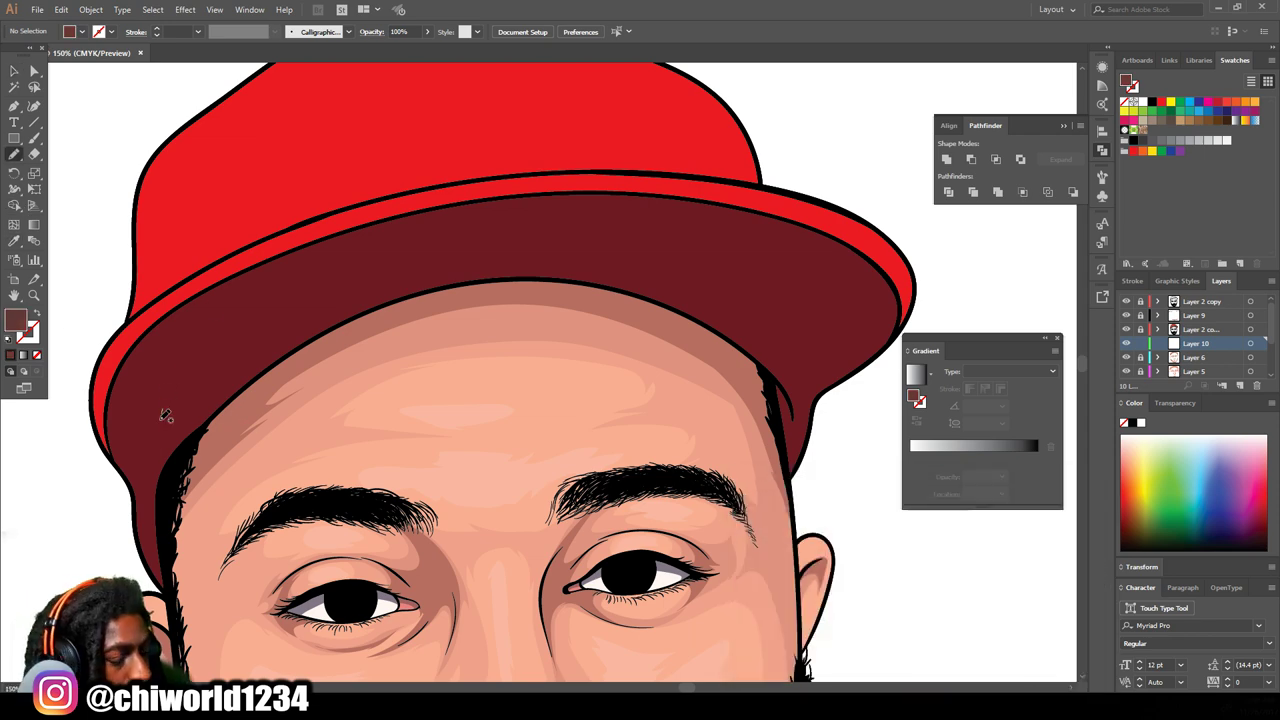
pyautogui.moveTo(787, 401); pyautogui.dragTo(221, 387)
pyautogui.hotkey('ctrl', '-')
pyautogui.hotkey('ctrl', '-')
pyautogui.hotkey('ctrl', '-')
pyautogui.scroll(-1, 566, 628)
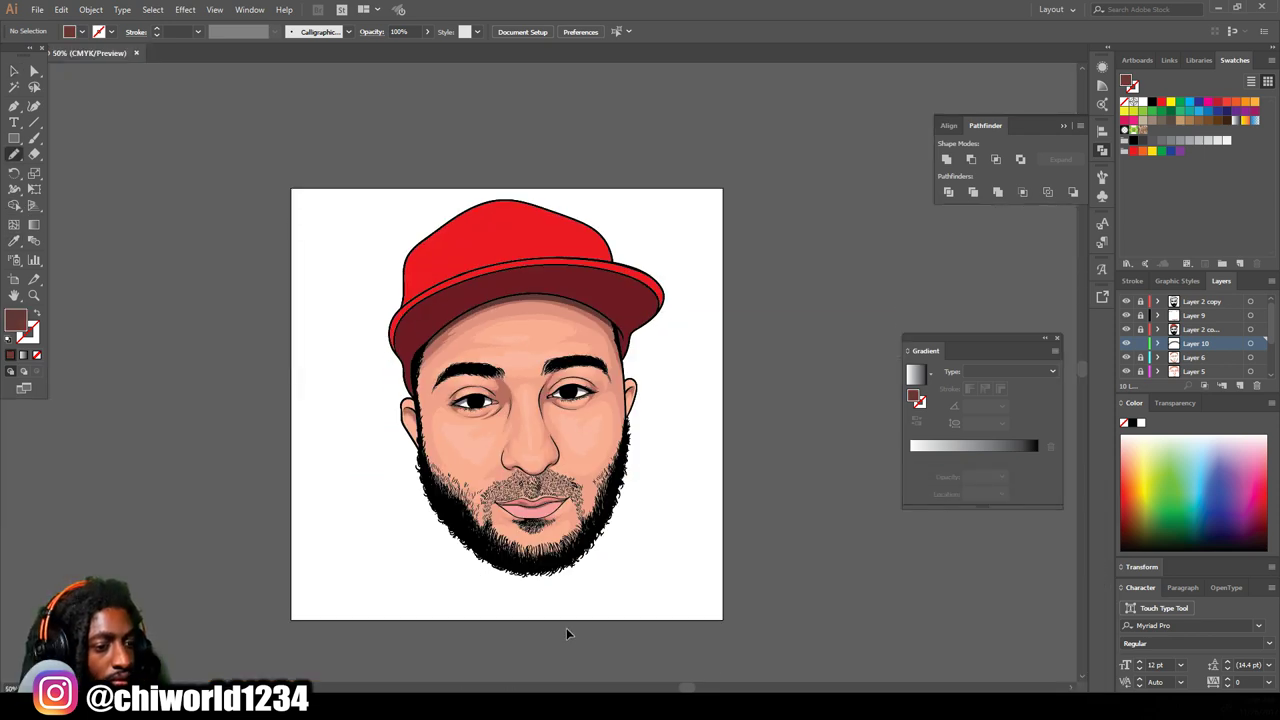
# Step: Draw a deep brown shadow inside the upper fold of the ear on the picture's right
pyautogui.hotkey('ctrl', '+')
pyautogui.hotkey('ctrl', '+')
pyautogui.hscroll(1, 568, 626)
pyautogui.hotkey('ctrl', '+')
pyautogui.hotkey('ctrl', '+')
pyautogui.hscroll(4, 568, 624)
pyautogui.hotkey('ctrl', '+')
pyautogui.hotkey('ctrl', '+')
pyautogui.hotkey('ctrl', '+')
pyautogui.scroll(-5, 566, 594)
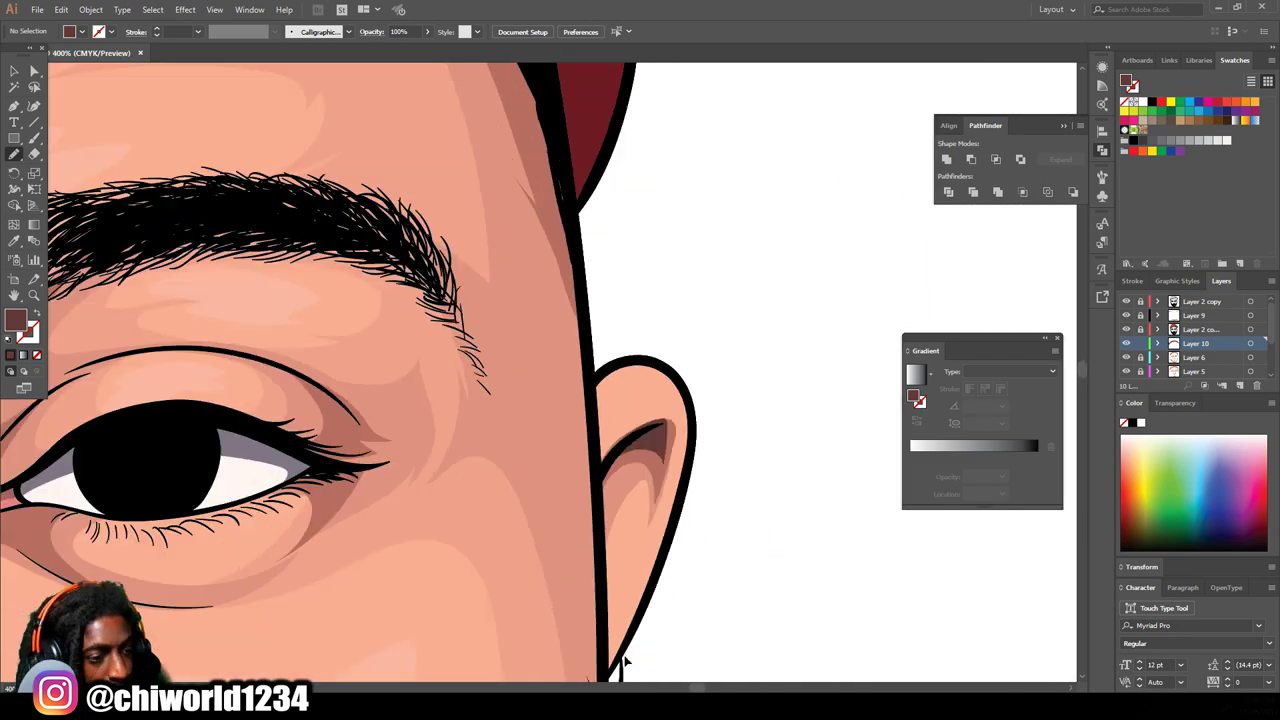
# Step: Draw a deep brown shadow inside the upper fold of the ear on the picture's left
pyautogui.scroll(3, 577, 575)
pyautogui.scroll(4, 577, 575)
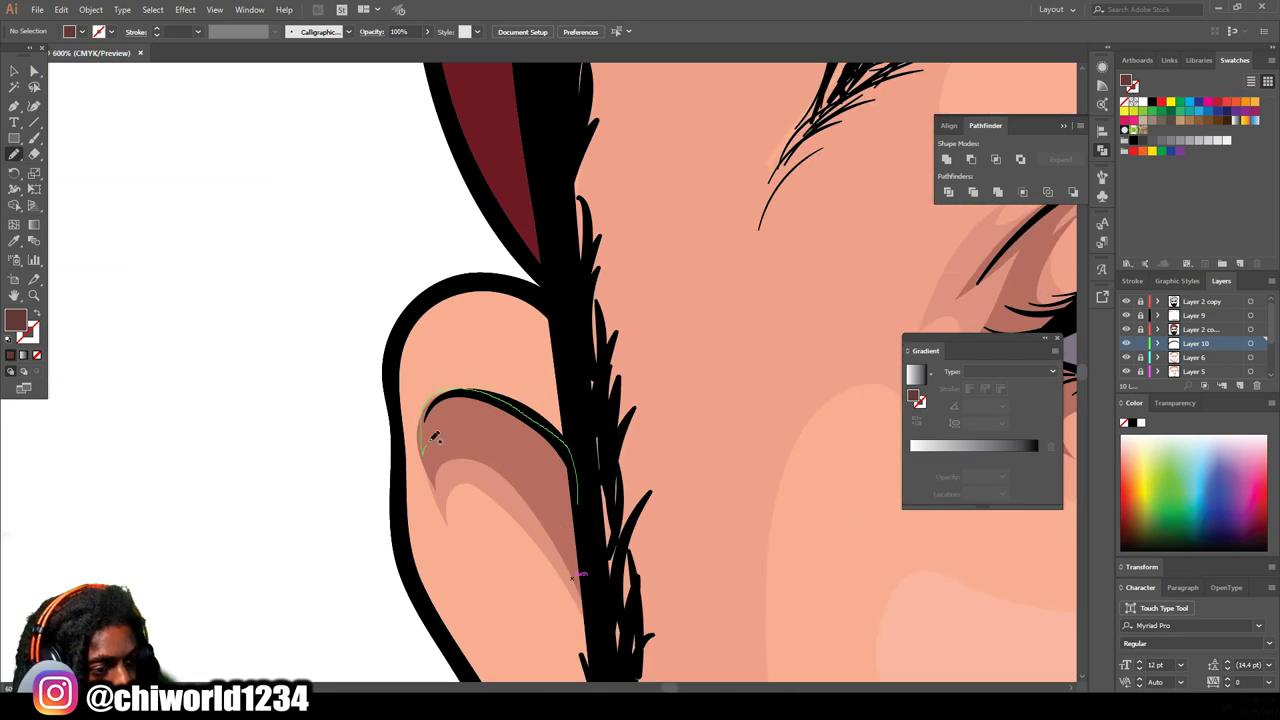
pyautogui.scroll(-5, 435, 437)
pyautogui.scroll(2, 780, 508)
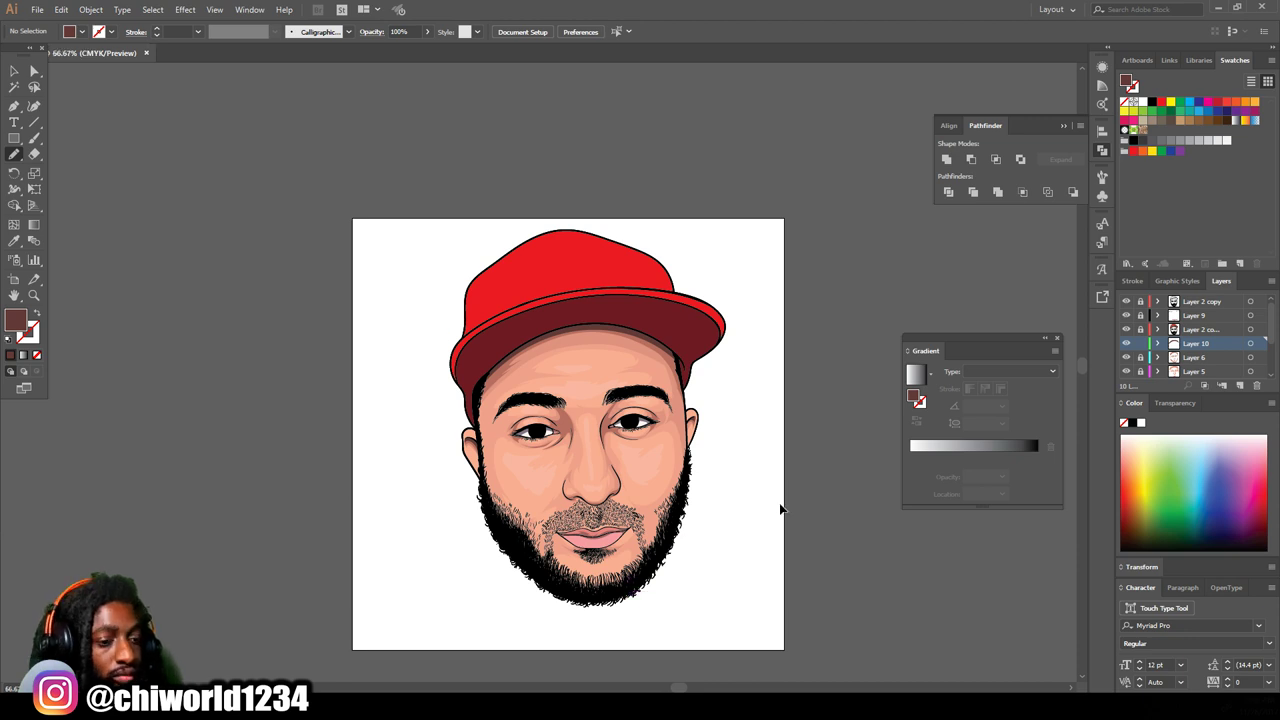
# Step: Lock Layer 10, make Layer 9 active, sample the brim underside's maroon and darken the fill to 42080D
pyautogui.click(1141, 344)
pyautogui.click(1188, 314)
pyautogui.scroll(1, 858, 440)
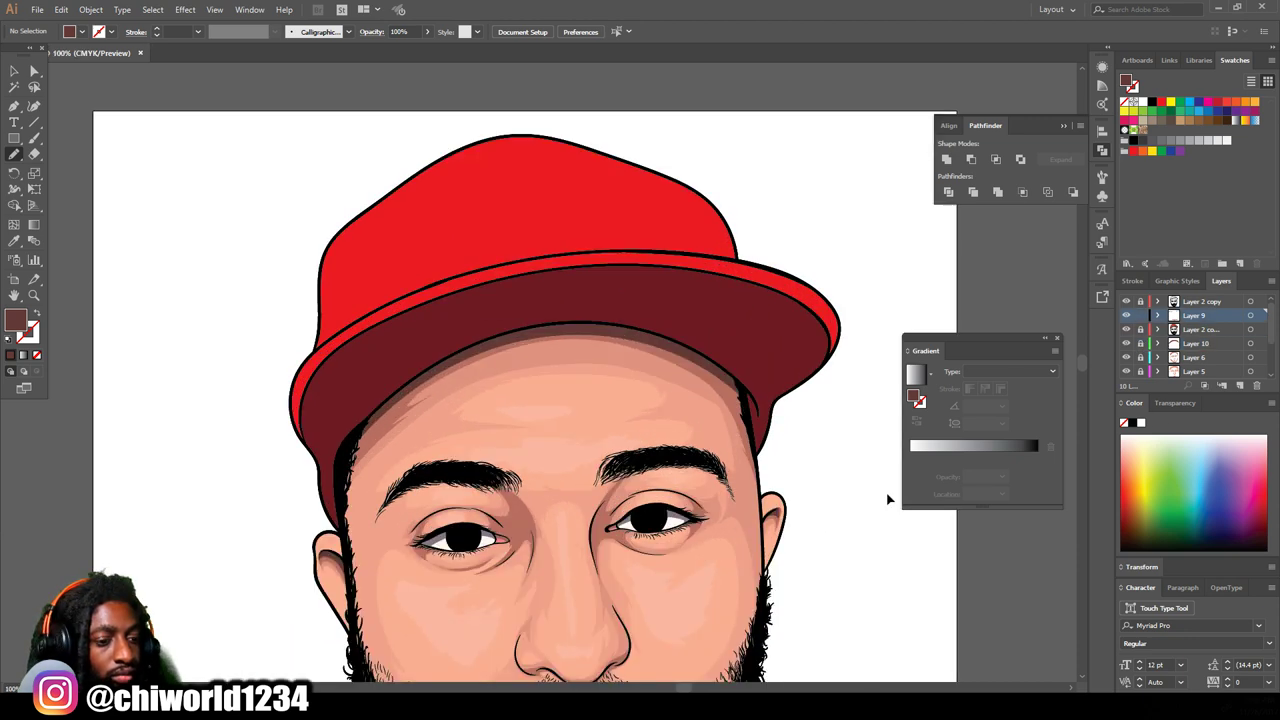
pyautogui.click(14, 241)
pyautogui.click(360, 371)
pyautogui.doubleClick(15, 320)
pyautogui.click(892, 644)
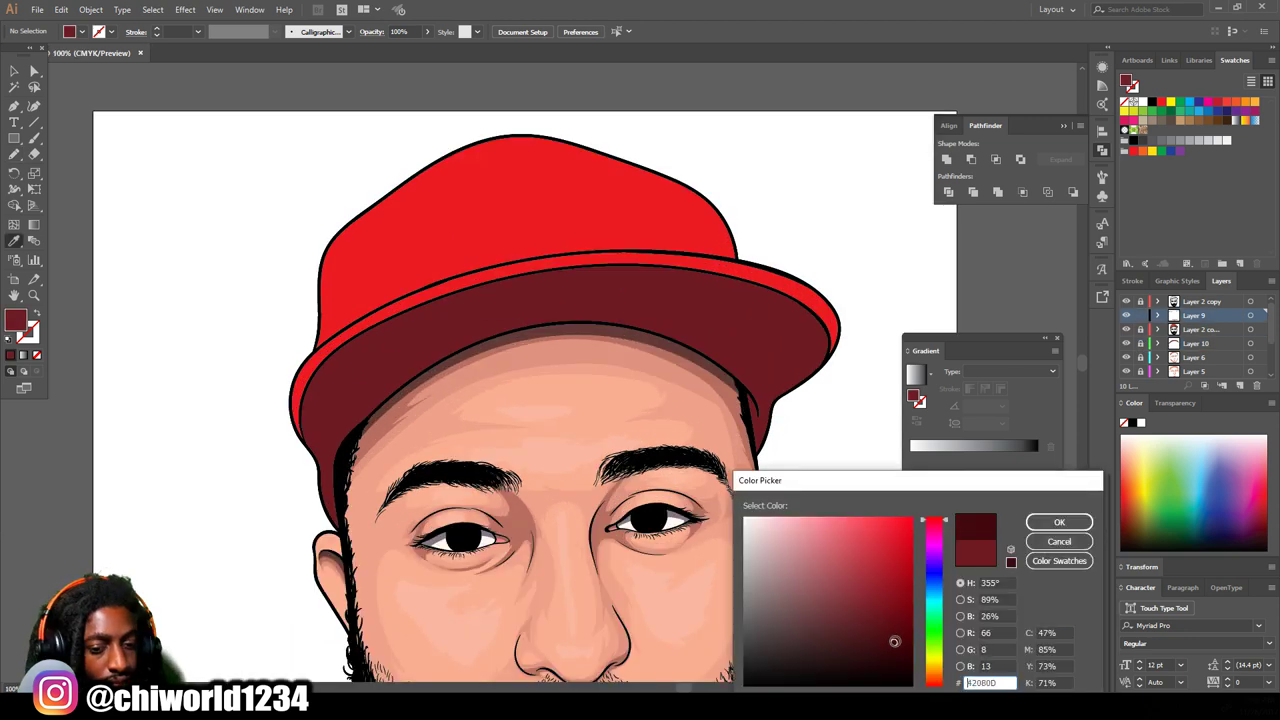
pyautogui.click(1059, 522)
# Step: Draw dark maroon shadows with the Pencil tool on the cap's side sections beneath both ends of the brim
pyautogui.scroll(4, 820, 494)
pyautogui.press('n')
pyautogui.moveTo(518, 241); pyautogui.dragTo(698, 294)
pyautogui.scroll(-5, 629, 592)
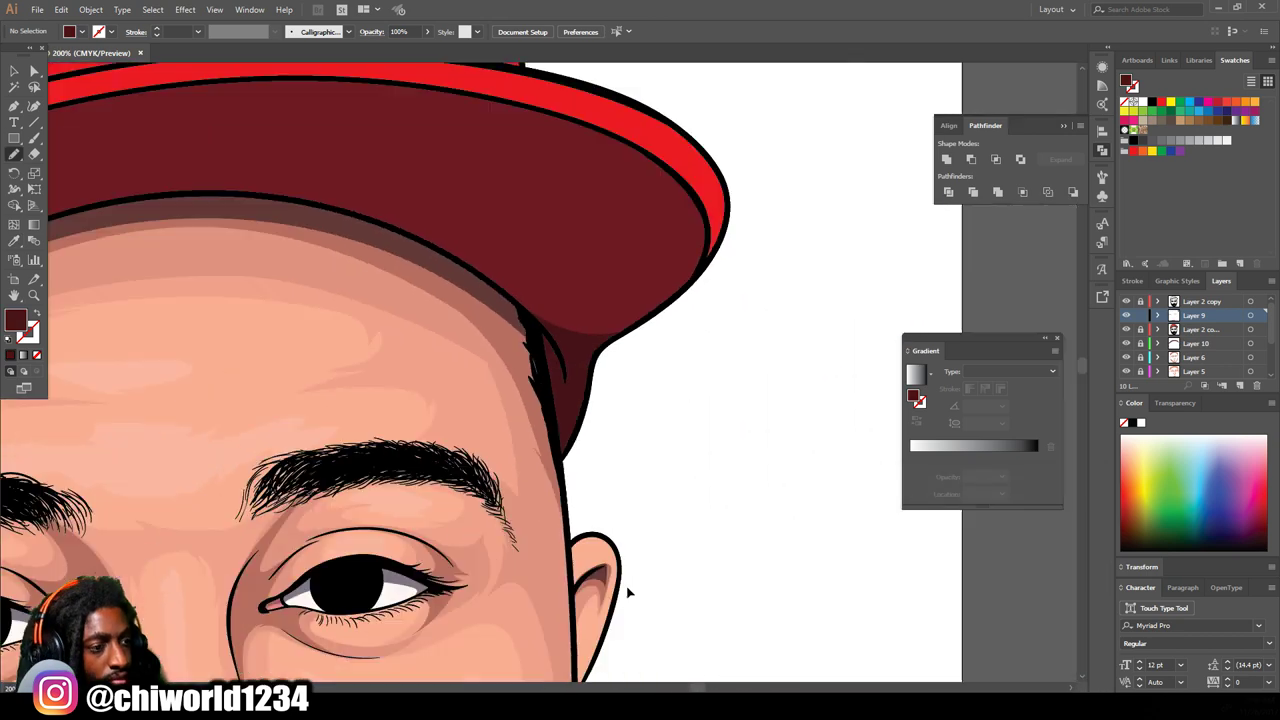
pyautogui.scroll(5, 470, 375)
pyautogui.scroll(-1, 429, 469)
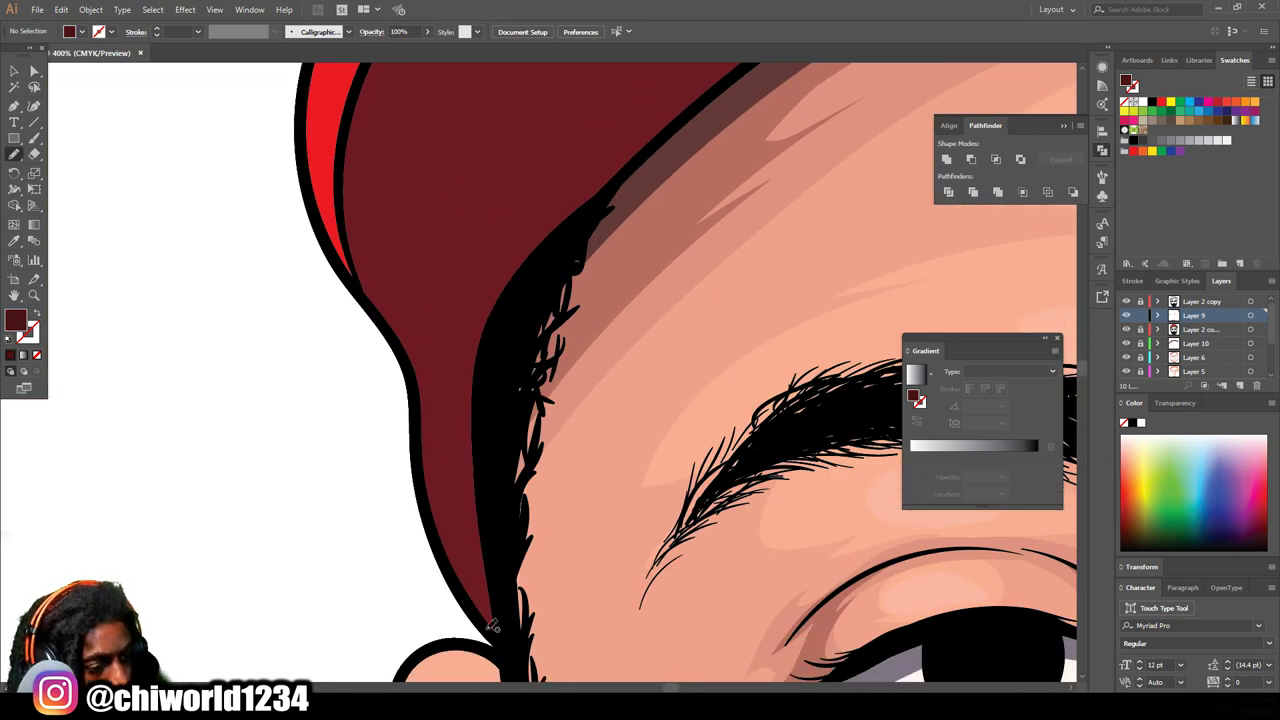
pyautogui.moveTo(364, 288); pyautogui.dragTo(362, 290)
pyautogui.scroll(-6, 525, 385)
pyautogui.scroll(1, 500, 345)
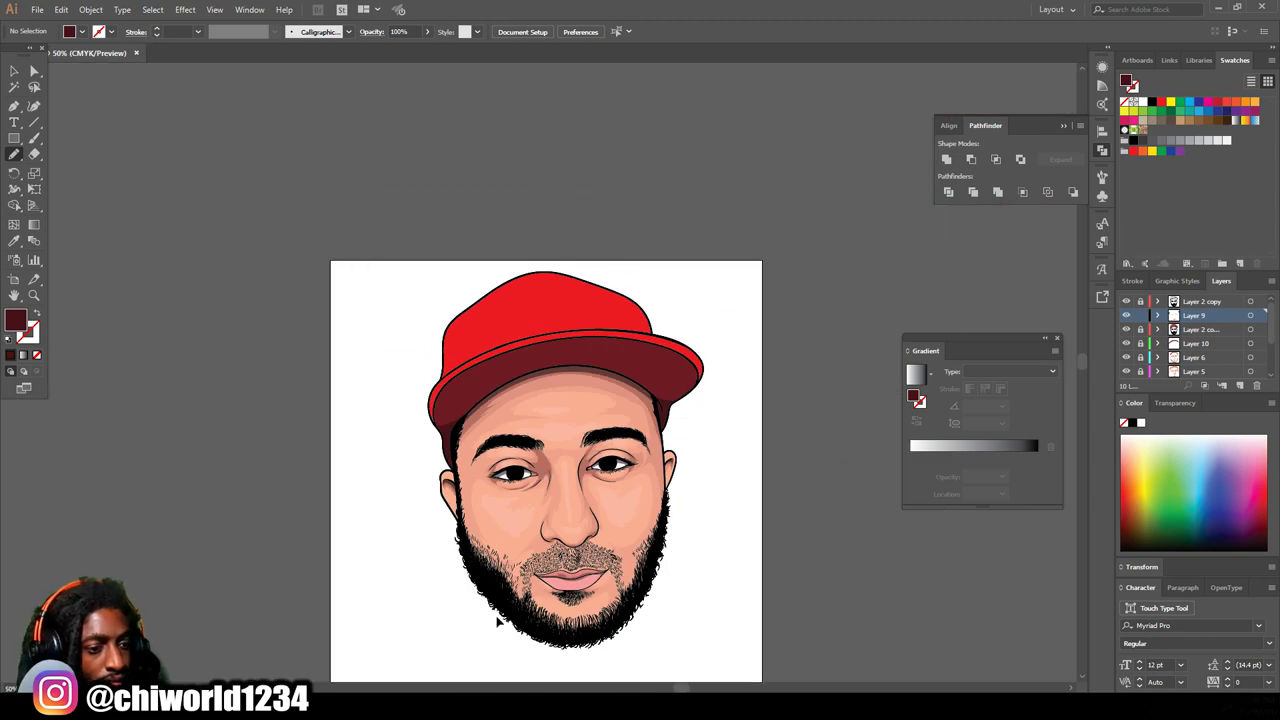
# Step: Sample the bright red of the cap's crown and darken the fill to 991D26
pyautogui.scroll(2, 541, 303)
pyautogui.click(494, 356)
pyautogui.doubleClick(16, 320)
pyautogui.click(880, 584)
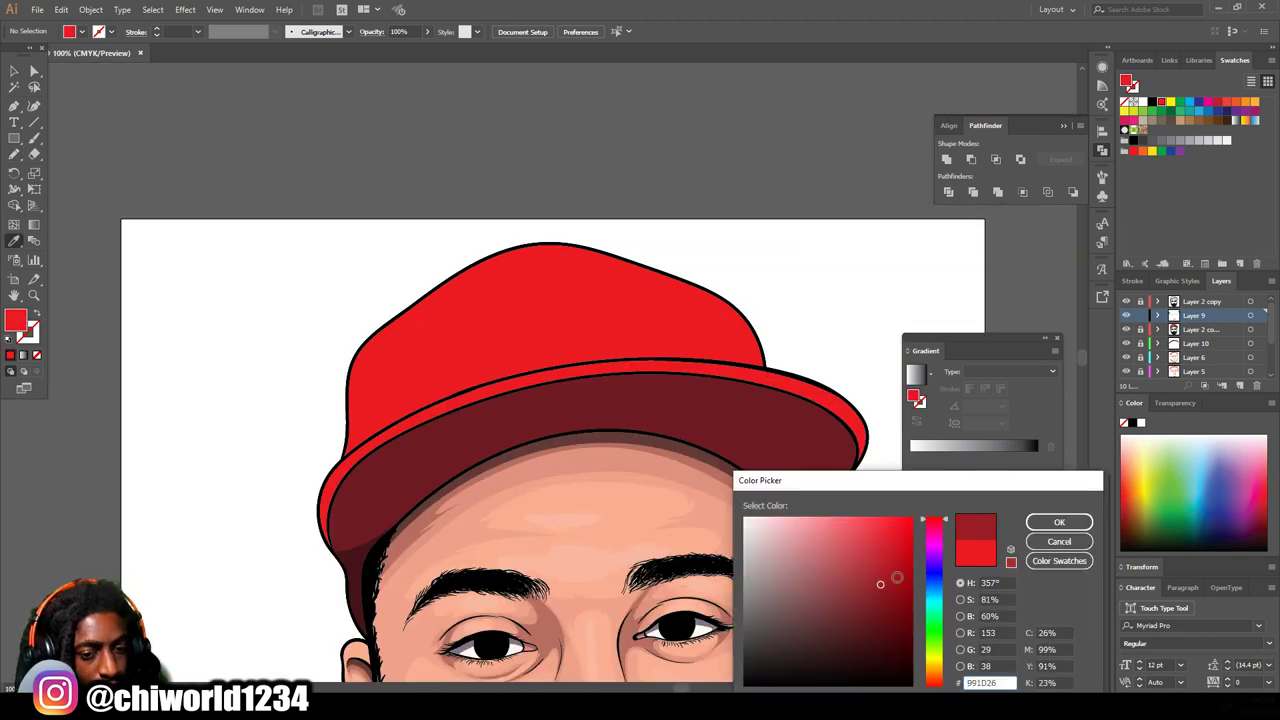
pyautogui.click(1059, 522)
# Step: Draw a dark red shadow with the Pencil tool along the right edge of the cap's crown, ending at the brim
pyautogui.scroll(1, 800, 478)
pyautogui.scroll(4, 802, 474)
pyautogui.scroll(-1, 802, 472)
pyautogui.press('n')
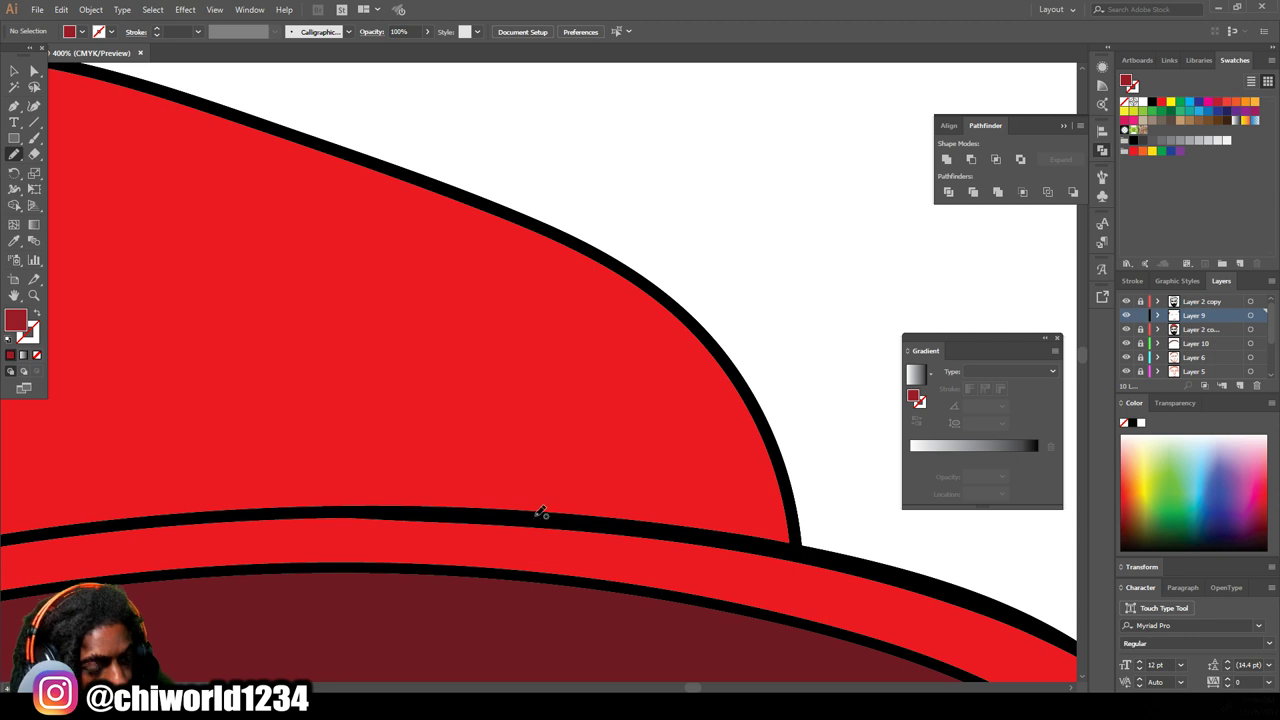
pyautogui.moveTo(787, 473); pyautogui.dragTo(789, 480)
pyautogui.scroll(-5, 700, 420)
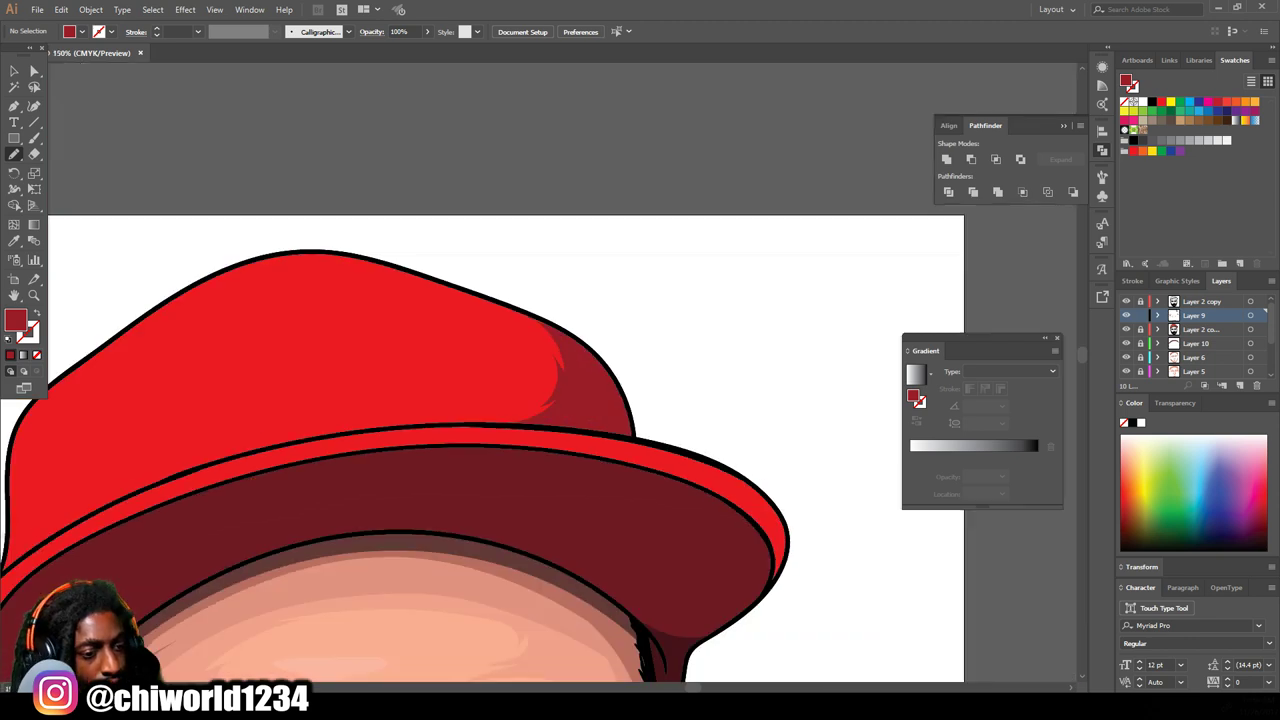
# Step: Draw jagged dark red shadows with the Pencil tool along the left side of the cap's crown, above the brim
pyautogui.scroll(3, 643, 384)
pyautogui.moveTo(627, 431)
pyautogui.mouseDown()
pyautogui.moveTo(756, 253)
pyautogui.moveTo(525, 413)
pyautogui.moveTo(405, 533)
pyautogui.moveTo(642, 451)
pyautogui.moveTo(565, 474)
pyautogui.moveTo(487, 472)
pyautogui.moveTo(487, 400)
pyautogui.moveTo(481, 331)
pyautogui.mouseUp()
pyautogui.scroll(-5, 711, 480)
pyautogui.scroll(5, 714, 449)
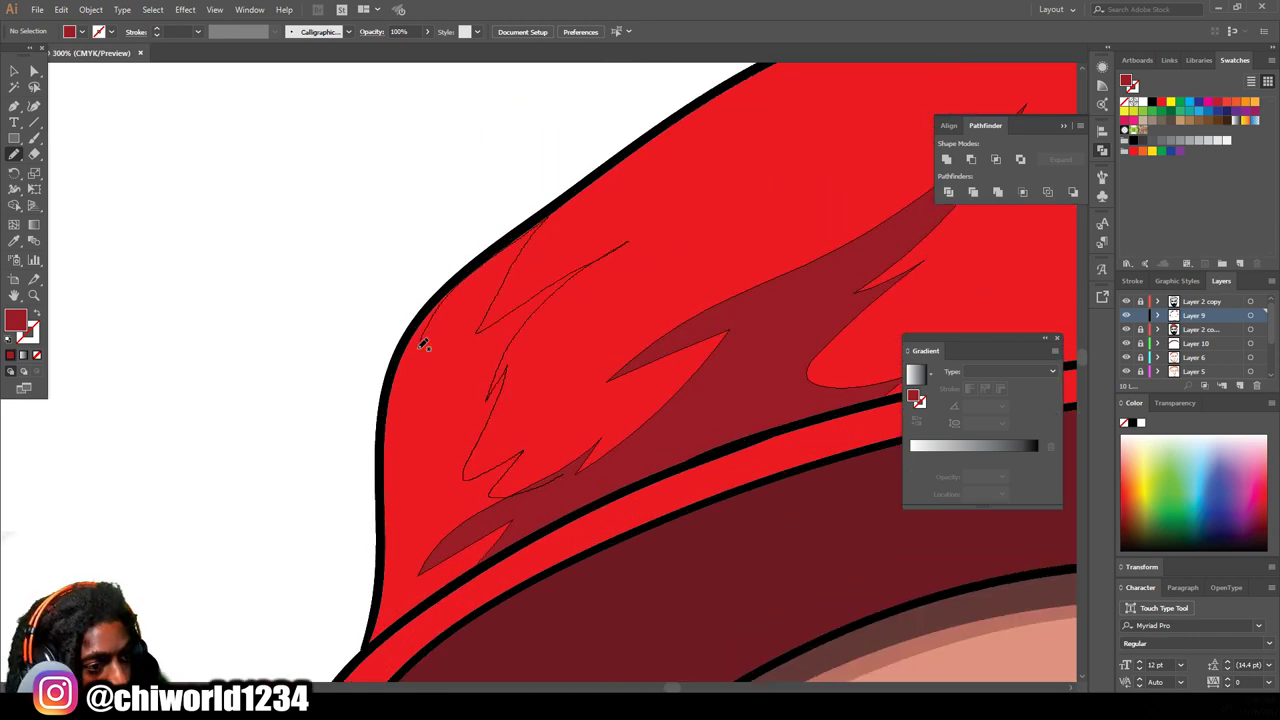
pyautogui.moveTo(436, 597); pyautogui.dragTo(438, 598)
pyautogui.scroll(-5, 646, 580)
# Step: Draw a jagged dark red shadow with the Pencil tool along the upper right edge of the cap's crown
pyautogui.scroll(5, 683, 529)
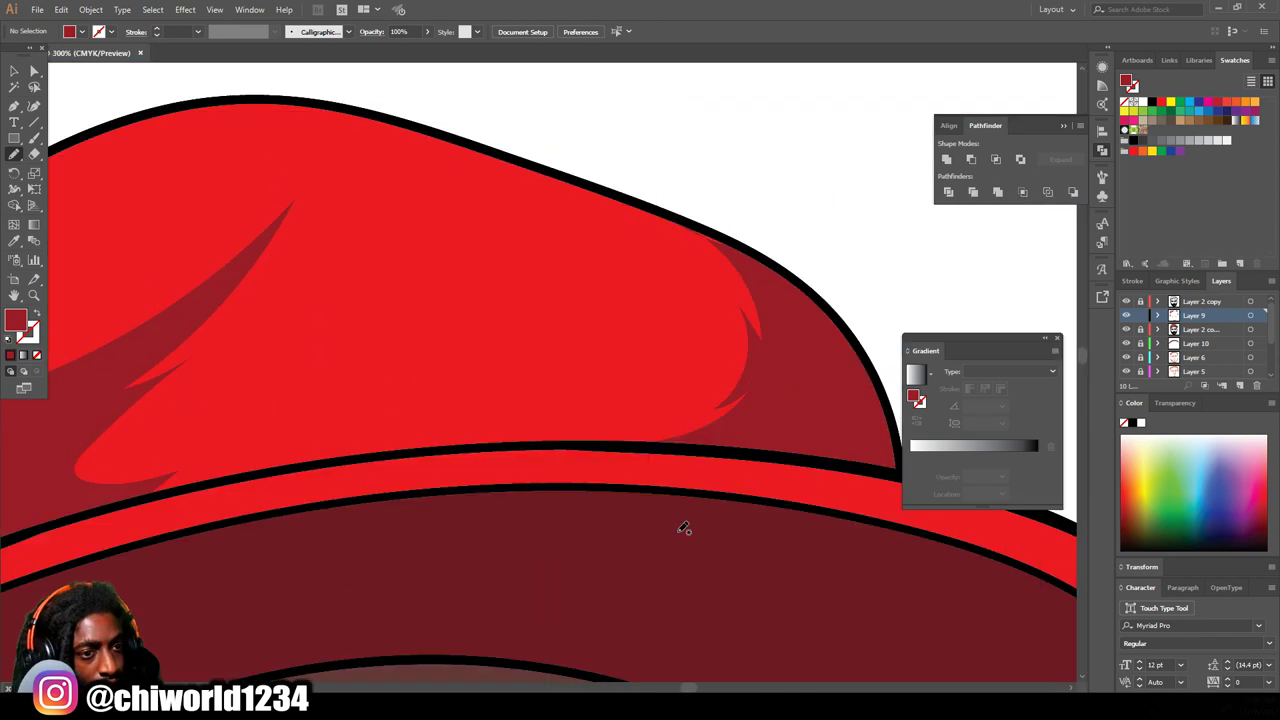
pyautogui.moveTo(675, 265); pyautogui.dragTo(424, 309)
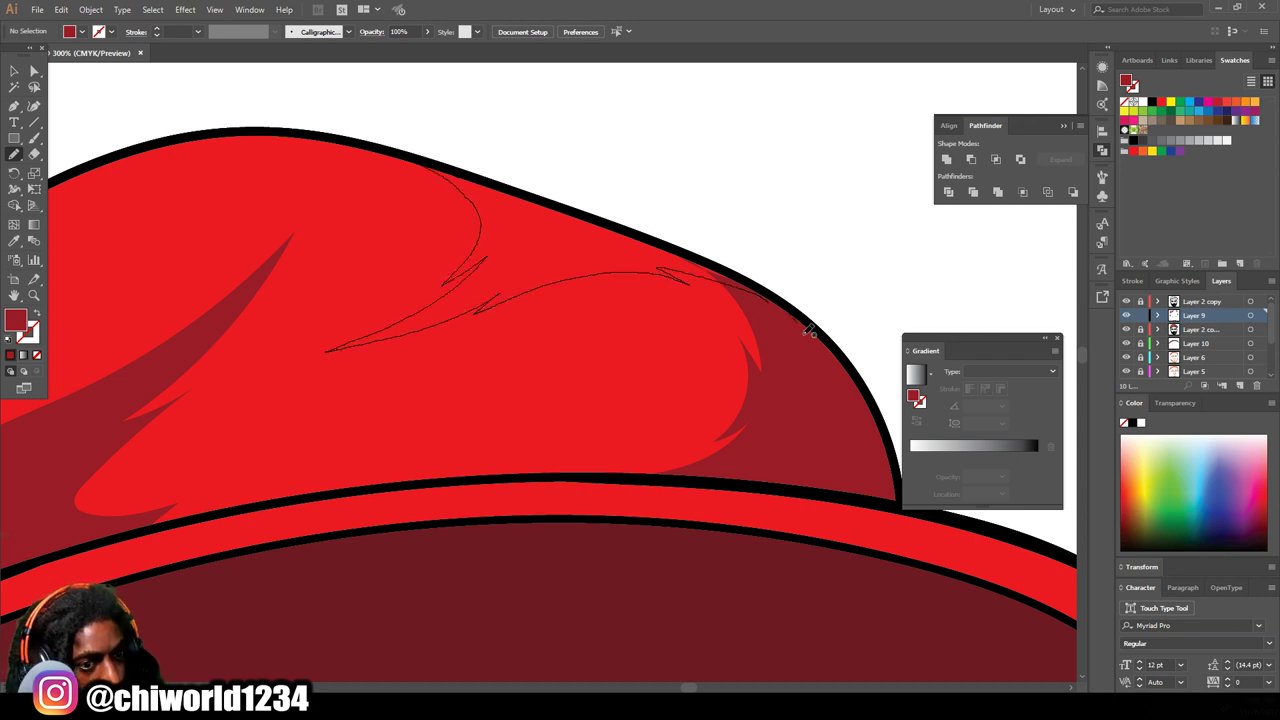
pyautogui.moveTo(808, 331); pyautogui.dragTo(810, 329)
pyautogui.hotkey('ctrl', '-')
pyautogui.hotkey('ctrl', '-')
pyautogui.hotkey('ctrl', '-')
pyautogui.hotkey('ctrl', '-')
pyautogui.hotkey('ctrl', '-')
pyautogui.hotkey('ctrl', '-')
pyautogui.hotkey('ctrl', '=')
pyautogui.hotkey('ctrl', '=')
pyautogui.scroll(-2, 863, 462)
pyautogui.hscroll(-1, 850, 470)
pyautogui.hotkey('ctrl', '=')
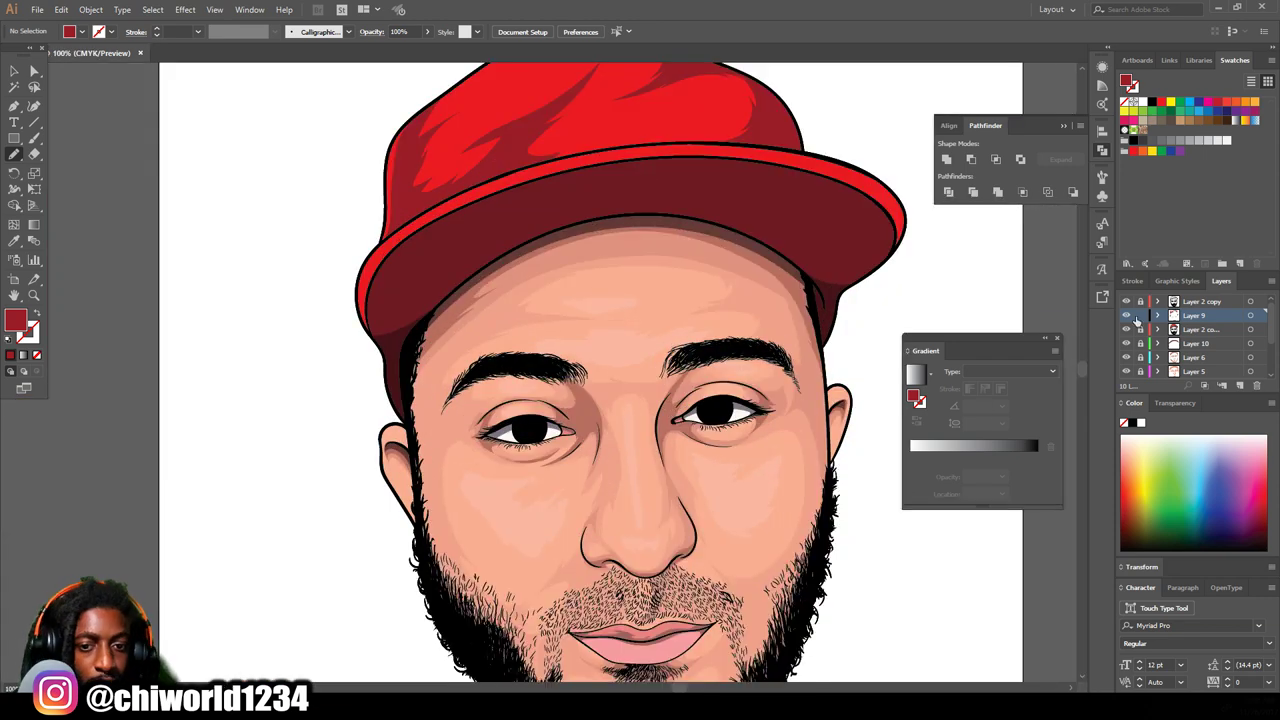
# Step: Create a new layer above Layer 2 copy and set the fill to dark brown 5E341C
pyautogui.click(1241, 386)
pyautogui.scroll(-3, 754, 369)
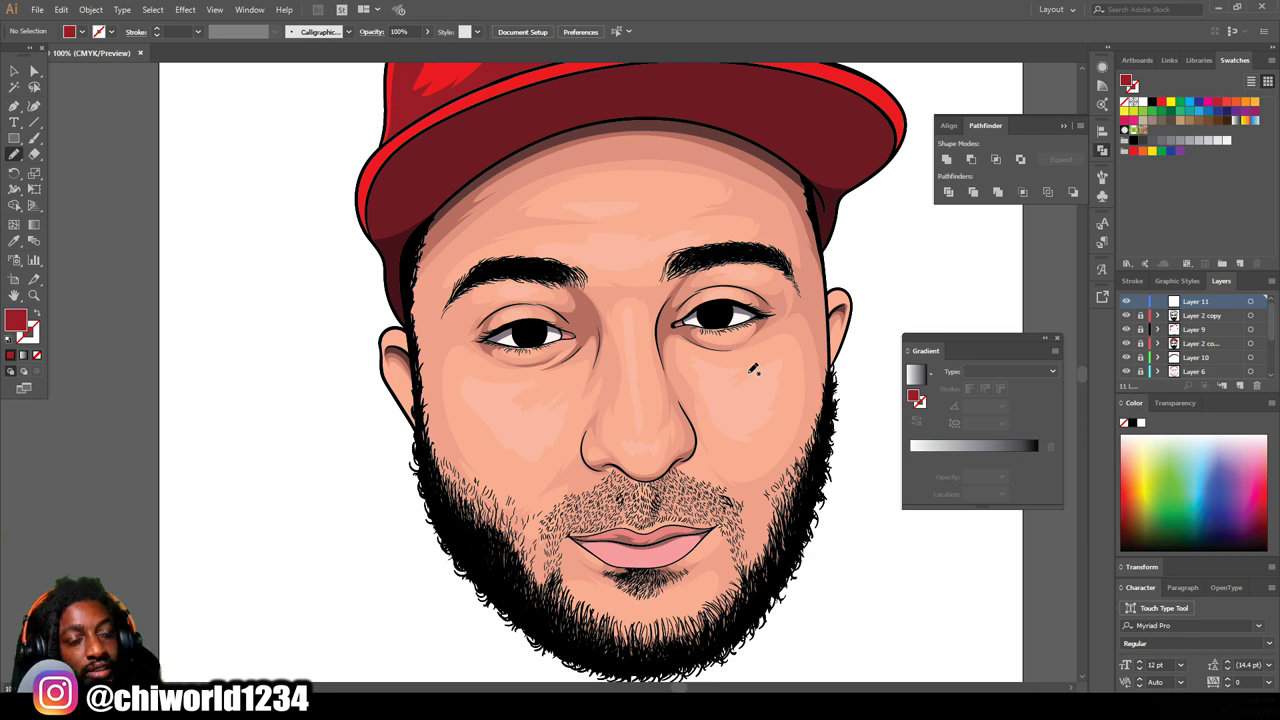
pyautogui.scroll(1, 18, 138)
pyautogui.doubleClick(16, 319)
pyautogui.moveTo(934, 662); pyautogui.dragTo(934, 677)
pyautogui.click(860, 632)
pyautogui.click(868, 619)
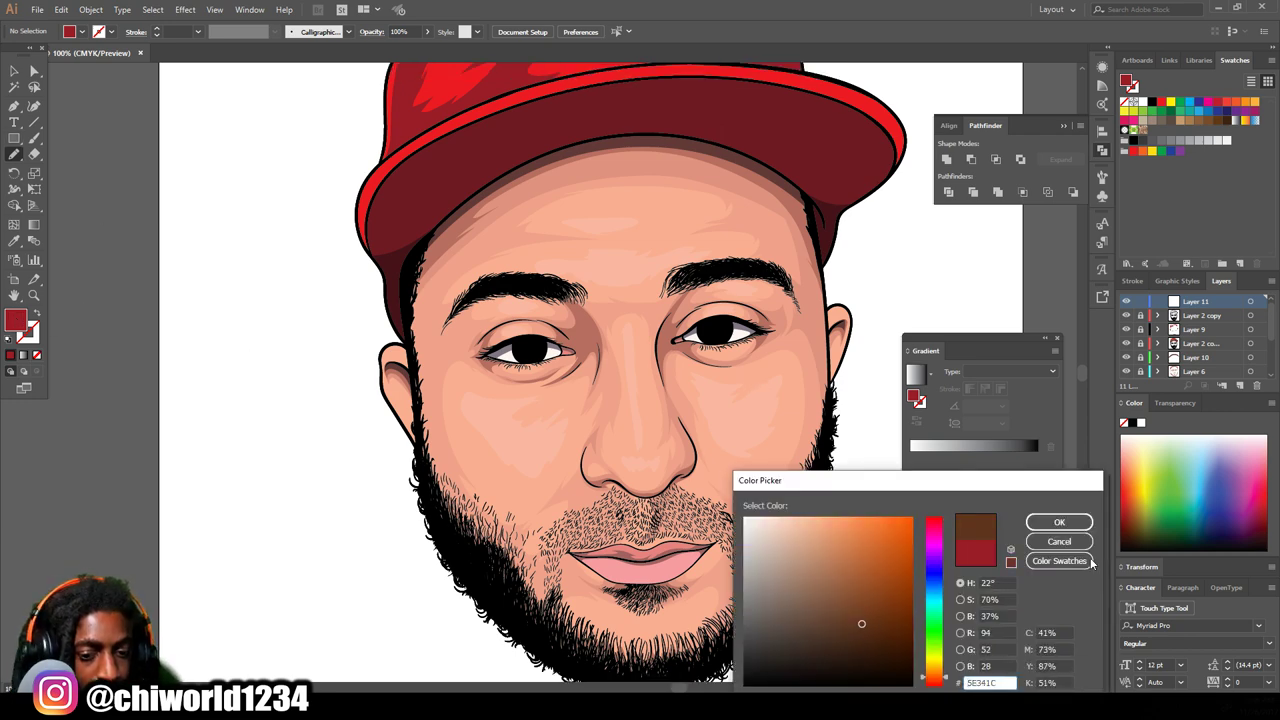
pyautogui.press('Return')
# Step: Draw ragged-edged brown irises with the Pencil tool inside the black circles of both eyes
pyautogui.scroll(8, 775, 521)
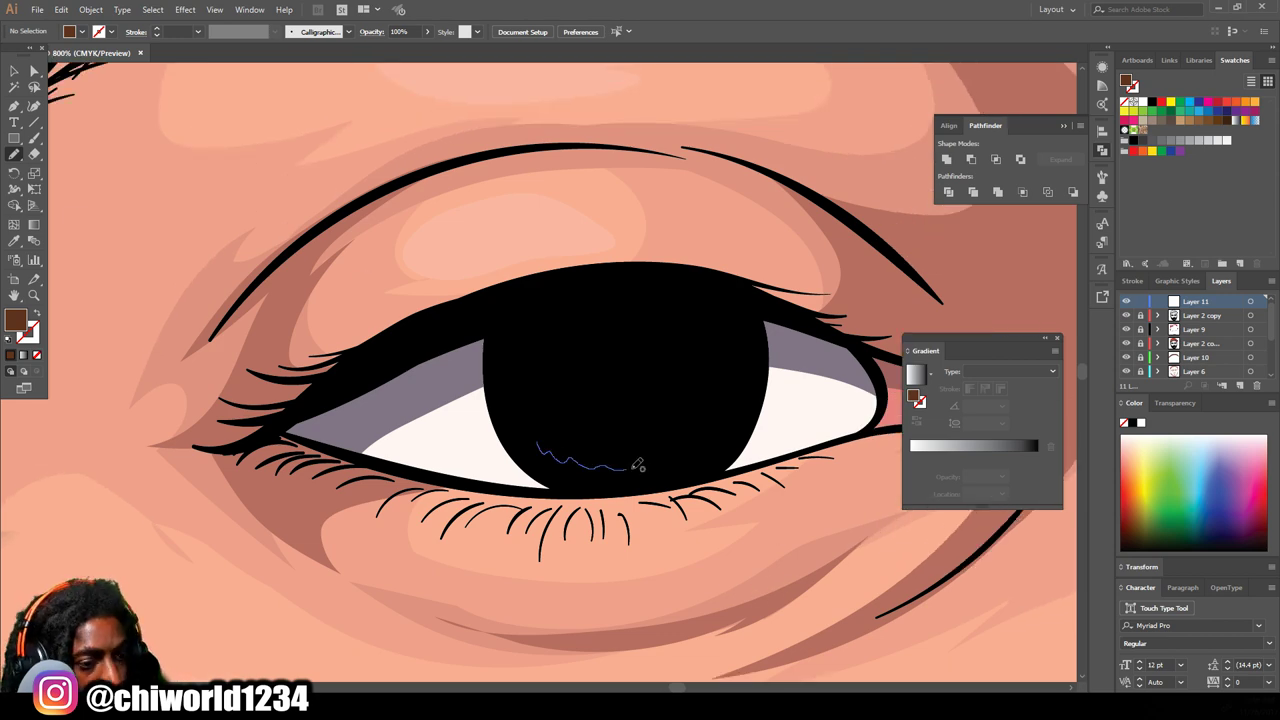
pyautogui.moveTo(707, 304)
pyautogui.mouseDown()
pyautogui.moveTo(506, 344)
pyautogui.moveTo(545, 452)
pyautogui.mouseUp()
pyautogui.moveTo(530, 432); pyautogui.dragTo(570, 462)
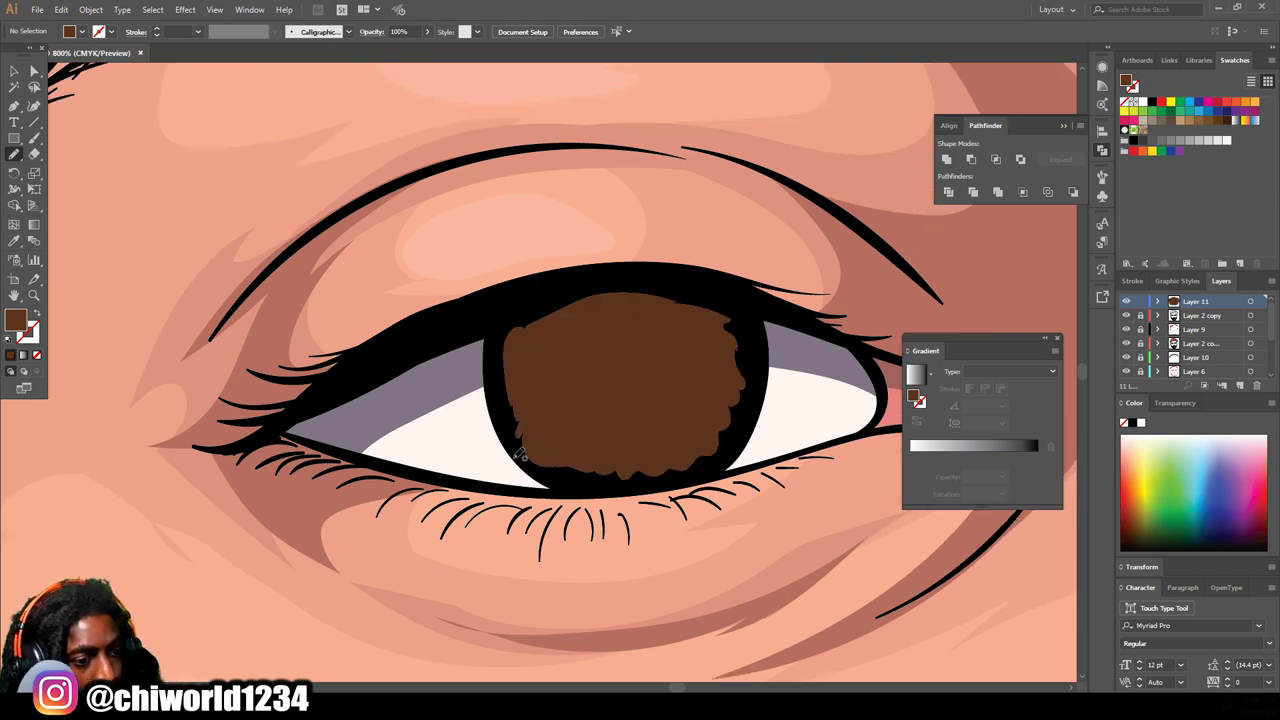
pyautogui.moveTo(529, 414); pyautogui.dragTo(530, 430)
pyautogui.scroll(-3, 533, 380)
pyautogui.hscroll(10, 699, 625)
pyautogui.scroll(4, 617, 344)
pyautogui.moveTo(445, 368)
pyautogui.mouseDown()
pyautogui.moveTo(748, 276)
pyautogui.moveTo(412, 192)
pyautogui.moveTo(440, 366)
pyautogui.mouseUp()
# Step: Darken the brown fill and draw ragged darker shading around the centre of the left-hand eye's iris
pyautogui.scroll(-4, 531, 493)
pyautogui.hscroll(-4, 531, 493)
pyautogui.scroll(3, 292, 368)
pyautogui.moveTo(355, 490)
pyautogui.mouseDown()
pyautogui.moveTo(535, 508)
pyautogui.moveTo(612, 472)
pyautogui.mouseUp()
pyautogui.doubleClick(15, 320)
pyautogui.click(895, 636)
pyautogui.click(1059, 523)
pyautogui.moveTo(580, 373)
pyautogui.mouseDown()
pyautogui.moveTo(561, 496)
pyautogui.moveTo(540, 471)
pyautogui.moveTo(558, 330)
pyautogui.mouseUp()
pyautogui.moveTo(367, 361)
pyautogui.mouseDown()
pyautogui.moveTo(412, 527)
pyautogui.moveTo(443, 527)
pyautogui.mouseUp()
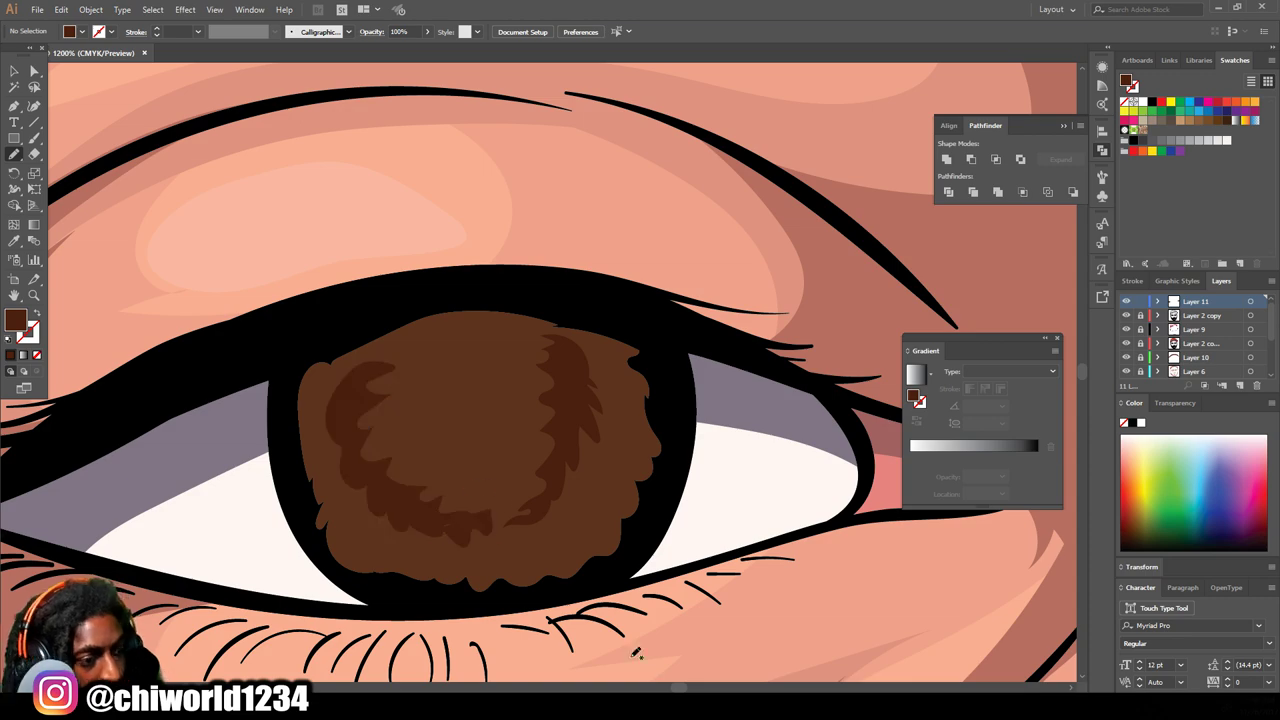
# Step: Draw ragged dark brown shading around the centre of the right-hand eye's iris with the Pencil tool
pyautogui.hotkey('ctrl', '-')
pyautogui.hotkey('ctrl', '-')
pyautogui.hotkey('ctrl', '-')
pyautogui.hotkey('ctrl', '-')
pyautogui.hotkey('ctrl', '-')
pyautogui.hotkey('ctrl', '=')
pyautogui.hotkey('ctrl', '=')
pyautogui.hotkey('ctrl', '=')
pyautogui.hscroll(6, 670, 576)
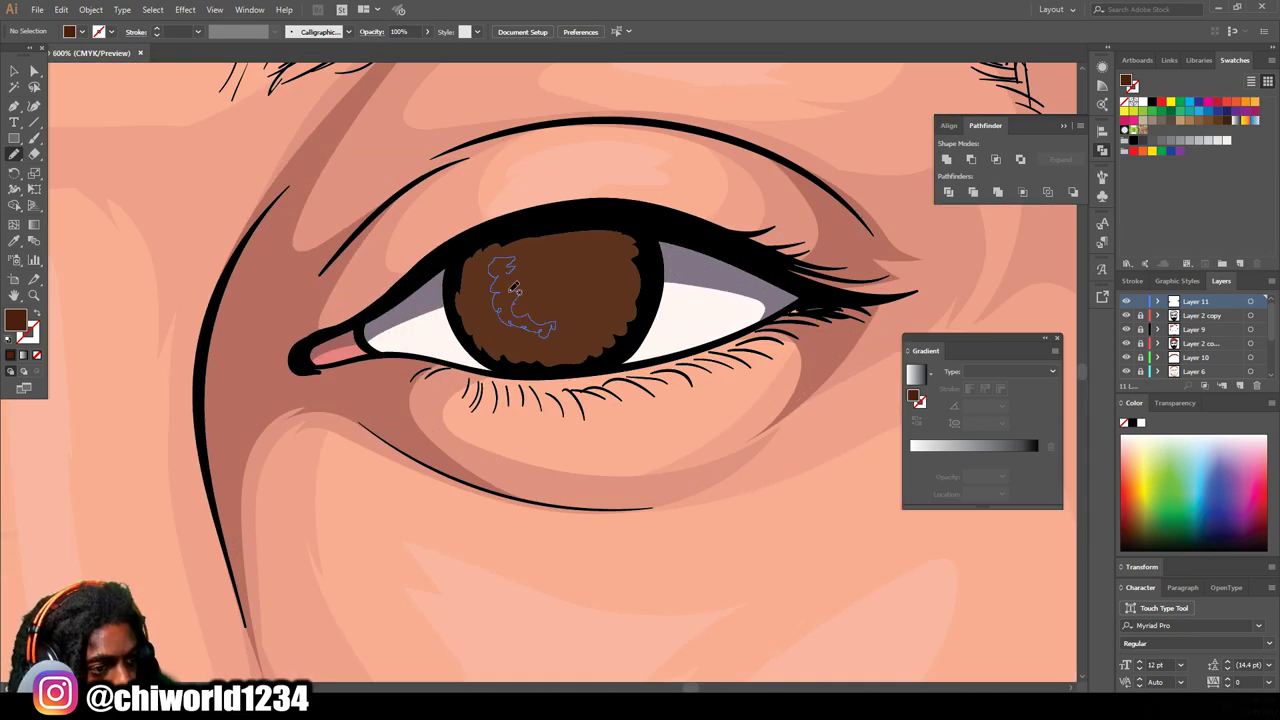
pyautogui.moveTo(515, 287); pyautogui.dragTo(530, 300)
pyautogui.scroll(-3, 475, 542)
pyautogui.scroll(2, 489, 539)
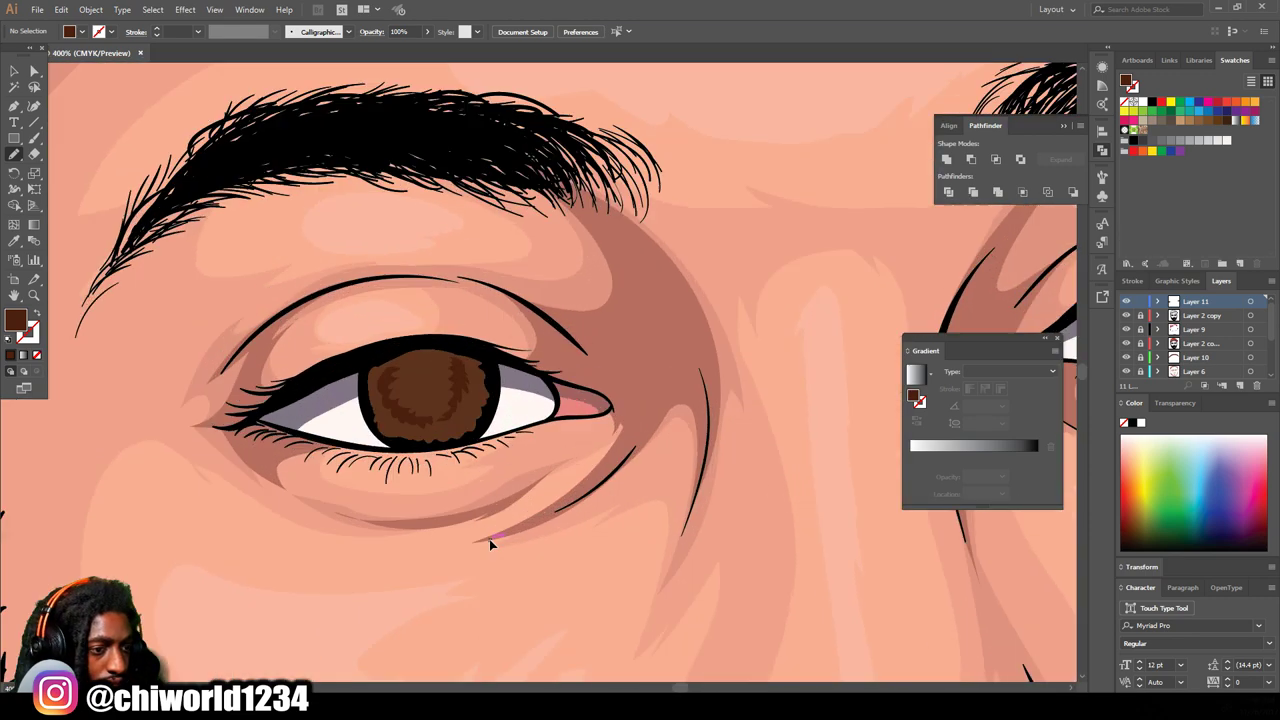
# Step: Lighten the fill to brown 9B6237 for the iris highlights
pyautogui.hotkey('ctrl', '=')
pyautogui.hotkey('ctrl', '=')
pyautogui.hscroll(-3, 500, 536)
pyautogui.doubleClick(16, 327)
pyautogui.click(862, 582)
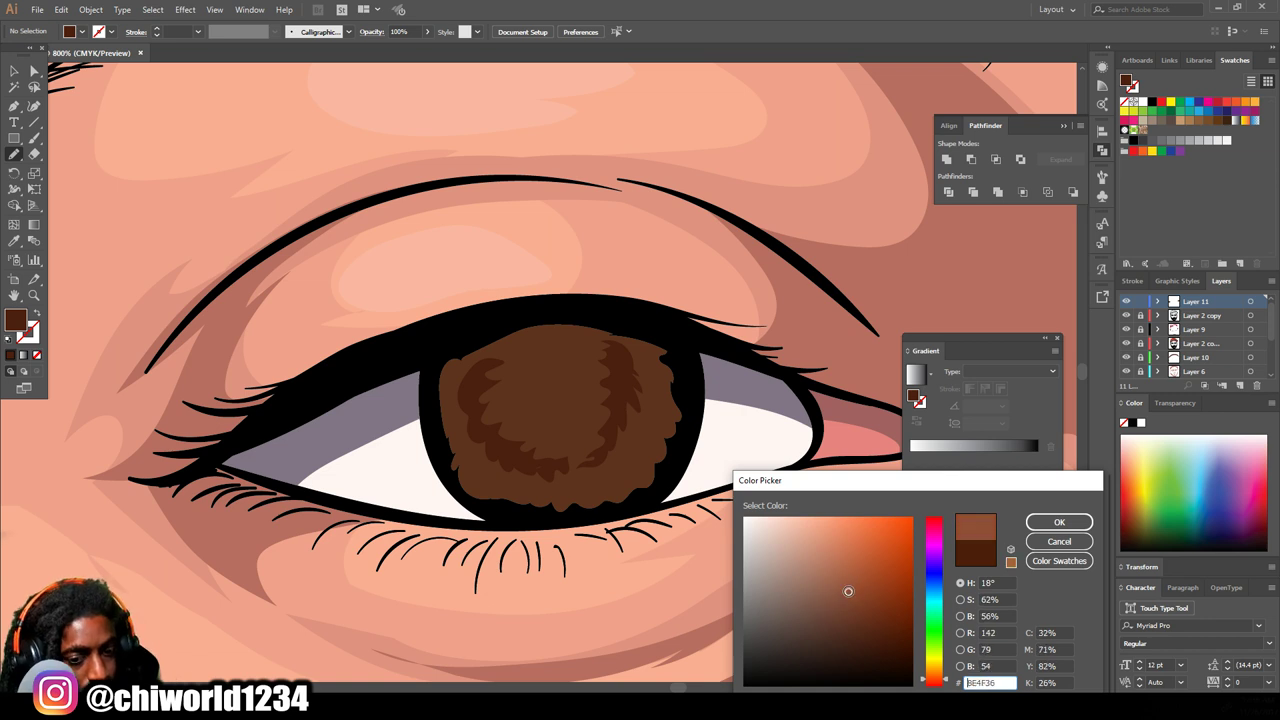
pyautogui.click(864, 573)
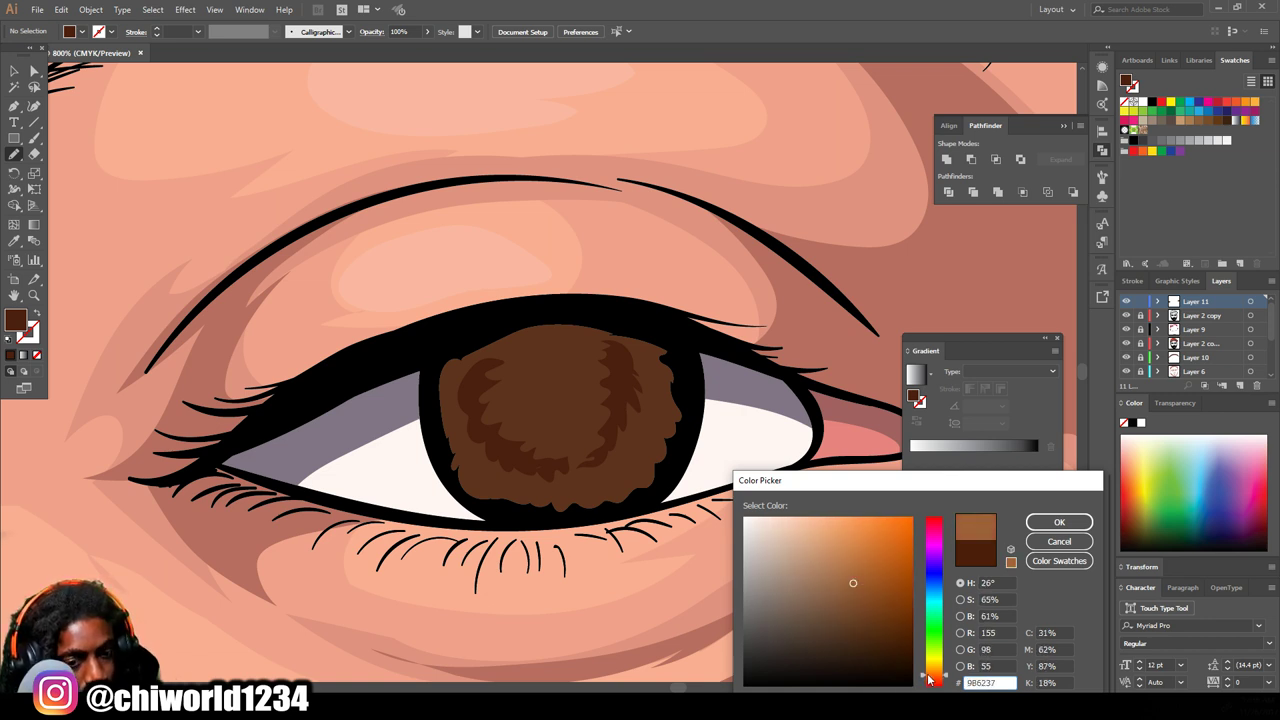
pyautogui.press('Return')
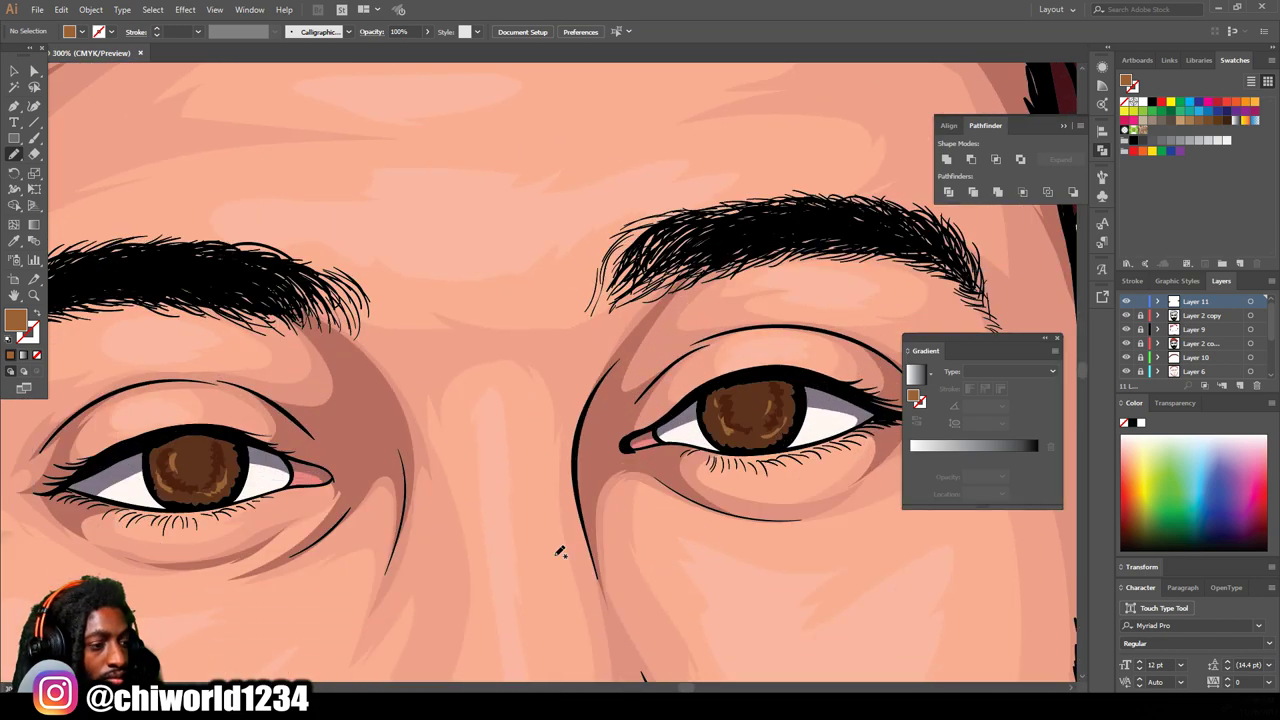
# Step: Set a black fill with no stroke and add round black pupils with the Ellipse tool to both irises
pyautogui.click(8, 341)
pyautogui.click(37, 355)
pyautogui.click(37, 313)
pyautogui.click(13, 140)
pyautogui.moveTo(532, 471); pyautogui.dragTo(584, 411)
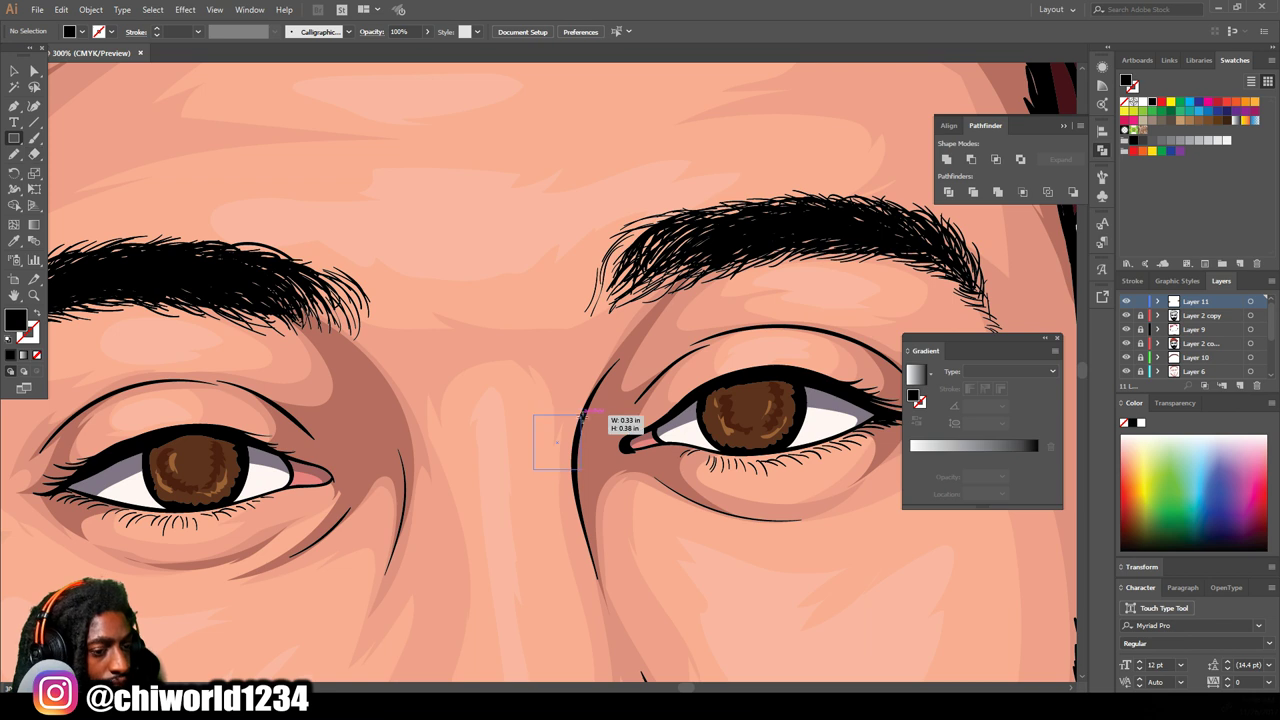
pyautogui.hotkey('ctrl', 'z')
pyautogui.press('l')
pyautogui.moveTo(470, 450); pyautogui.dragTo(197, 462)
pyautogui.click(15, 72)
pyautogui.click(503, 437)
pyautogui.click(540, 616)
# Step: Check the pupils of both eyes against the whole face
pyautogui.hotkey('ctrl', '-')
pyautogui.hotkey('ctrl', '-')
pyautogui.hotkey('ctrl', '-')
pyautogui.hotkey('ctrl', '-')
pyautogui.hotkey('ctrl', '-')
pyautogui.hotkey('ctrl', '+')
pyautogui.hotkey('ctrl', '+')
pyautogui.hotkey('ctrl', '+')
pyautogui.hotkey('ctrl', '+')
pyautogui.hotkey('ctrl', '+')
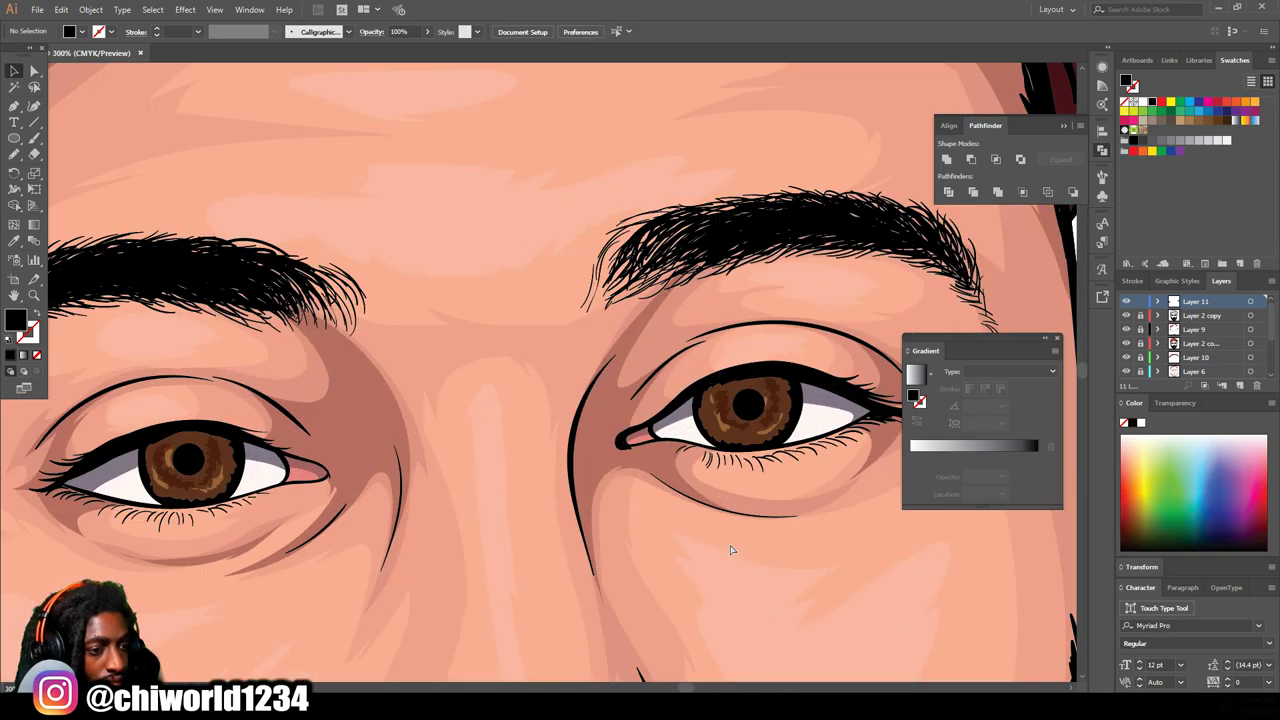
pyautogui.hscroll(-2, 750, 572)
pyautogui.hotkey('ctrl', '-')
pyautogui.hotkey('ctrl', '-')
pyautogui.scroll(-2, 1046, 581)
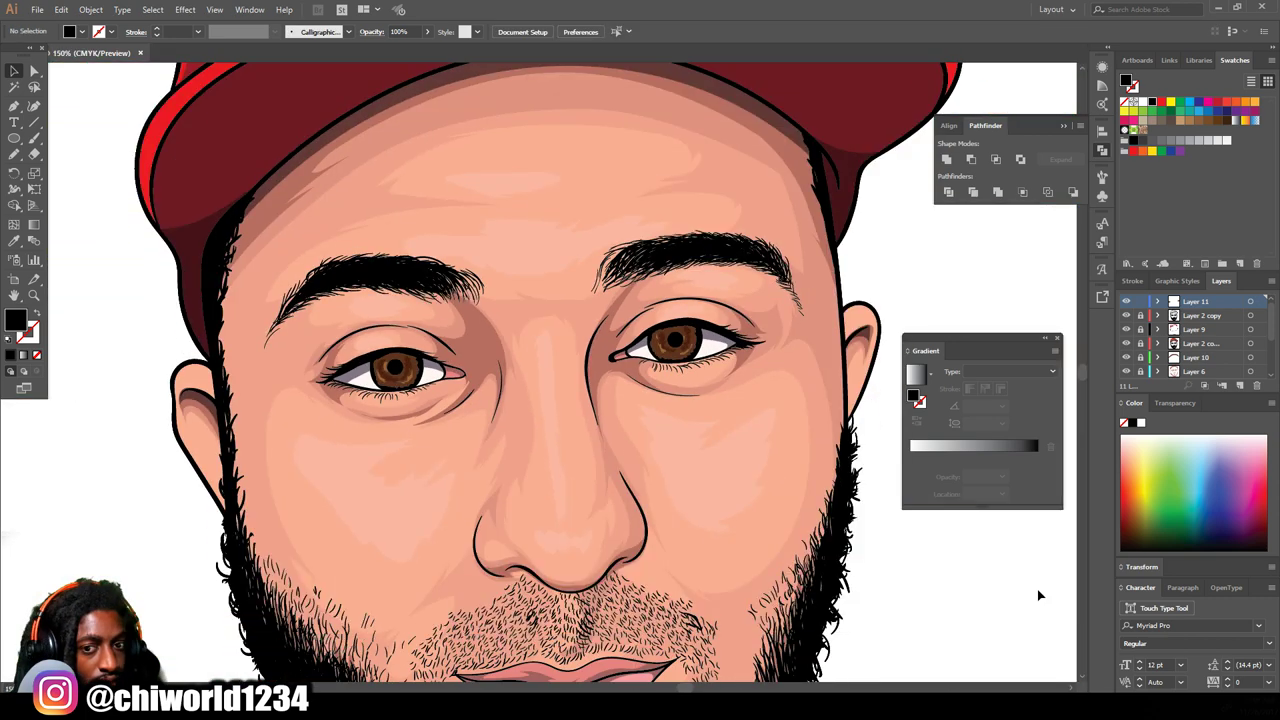
# Step: Create a new layer above Layer 11 and cover the left-hand iris with an ellipse filled with the blue-to-transparent gradient swatch
pyautogui.click(1240, 386)
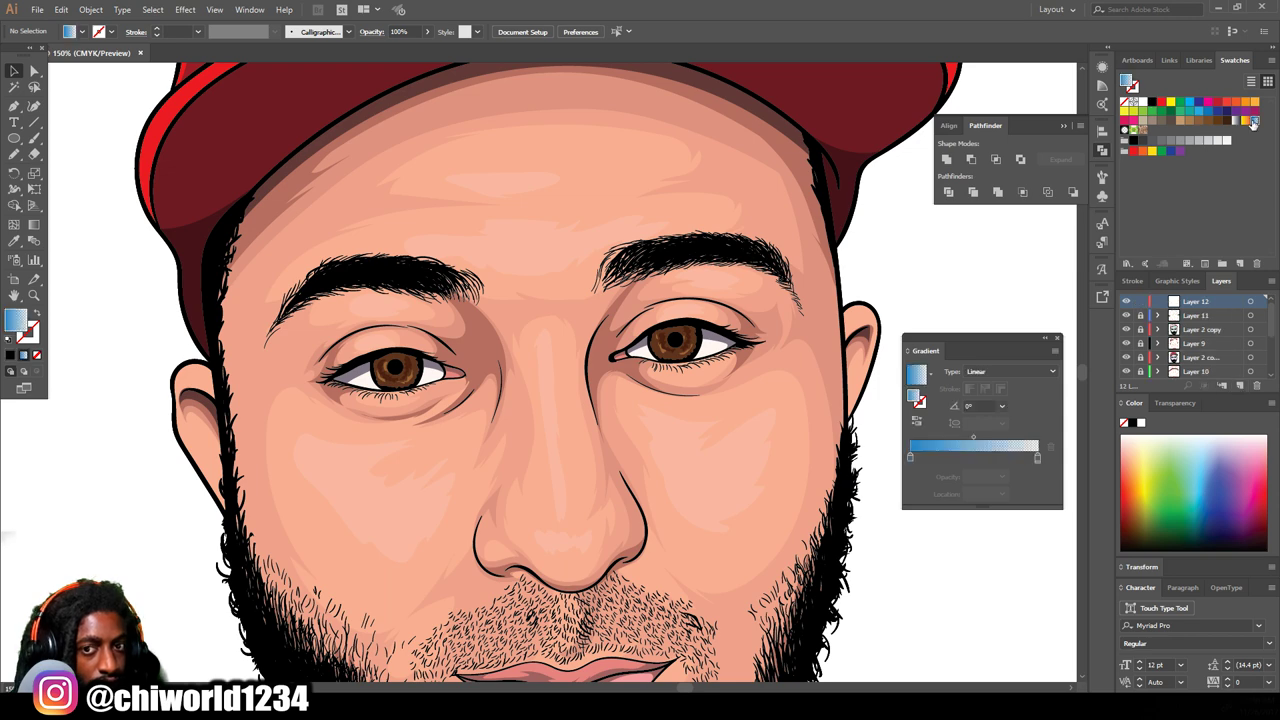
pyautogui.click(1254, 121)
pyautogui.scroll(8, 404, 377)
pyautogui.moveTo(248, 209)
pyautogui.mouseDown()
pyautogui.moveTo(811, 661)
pyautogui.moveTo(742, 568)
pyautogui.mouseUp()
pyautogui.press('v')
pyautogui.moveTo(463, 388)
pyautogui.mouseDown()
pyautogui.moveTo(459, 302)
pyautogui.moveTo(448, 301)
pyautogui.mouseUp()
pyautogui.moveTo(727, 482); pyautogui.dragTo(760, 500)
pyautogui.moveTo(394, 402); pyautogui.dragTo(399, 406)
pyautogui.click(940, 312)
pyautogui.scroll(-2, 510, 388)
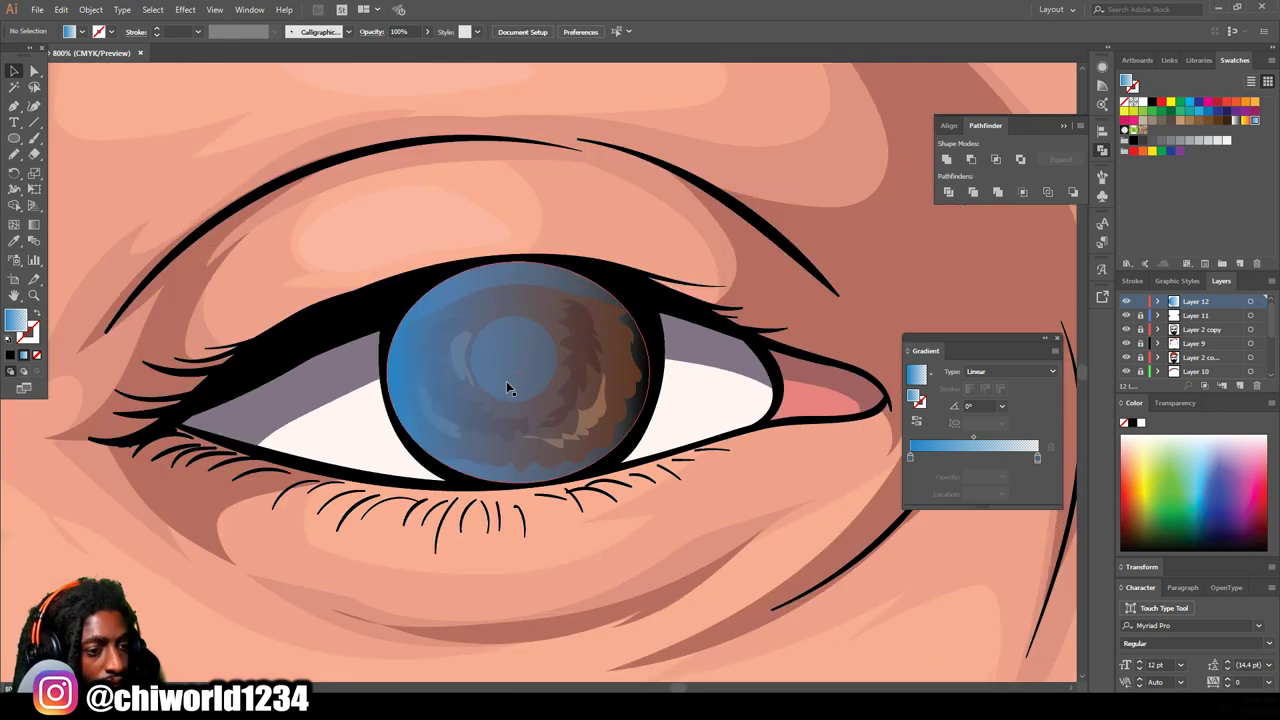
# Step: Set the iris ellipse's linear gradient angle to -63° and recolour its starting stop black
pyautogui.click(506, 388)
pyautogui.scroll(-20, 976, 405)
pyautogui.moveTo(974, 437); pyautogui.dragTo(929, 439)
pyautogui.click(911, 458)
pyautogui.doubleClick(911, 458)
pyautogui.click(995, 557)
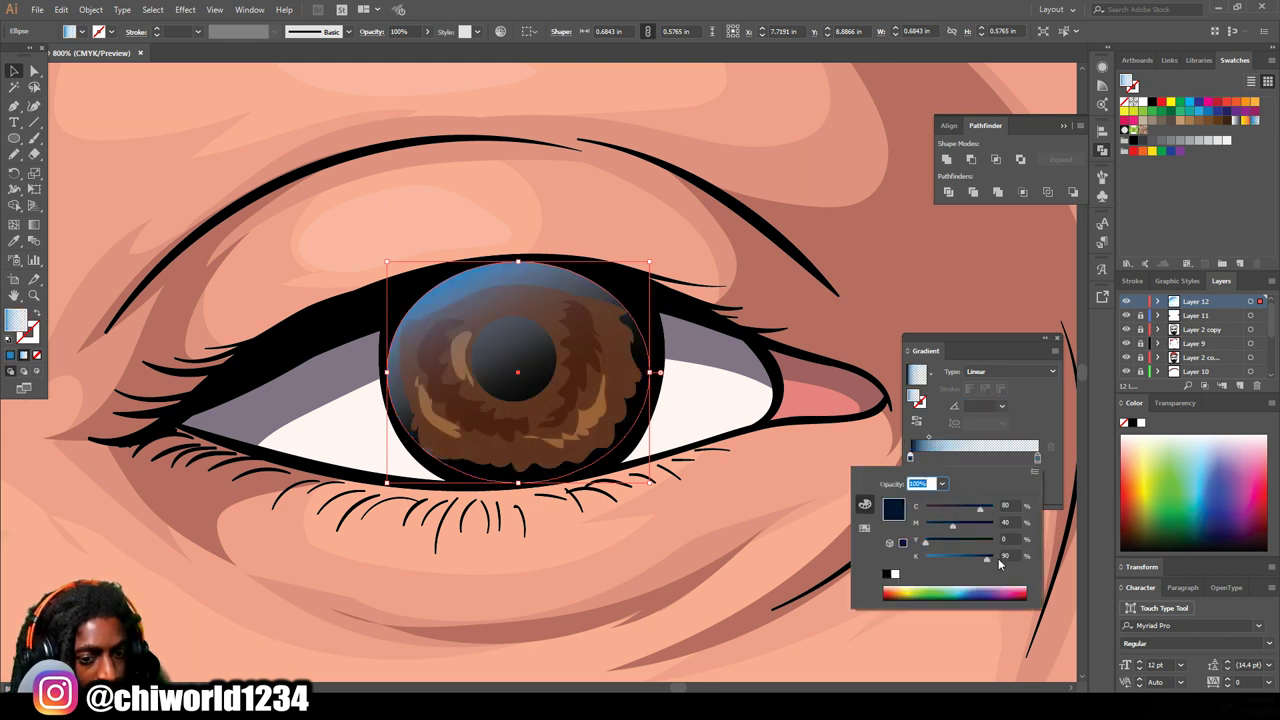
pyautogui.click(972, 541)
pyautogui.click(973, 525)
pyautogui.moveTo(994, 510); pyautogui.dragTo(924, 511)
# Step: Recolour the gradient's transparent end stop black and move the gradient midpoint to 62.31%
pyautogui.doubleClick(1038, 459)
pyautogui.moveTo(926, 542); pyautogui.dragTo(1014, 560)
pyautogui.click(931, 439)
pyautogui.moveTo(930, 438); pyautogui.dragTo(990, 443)
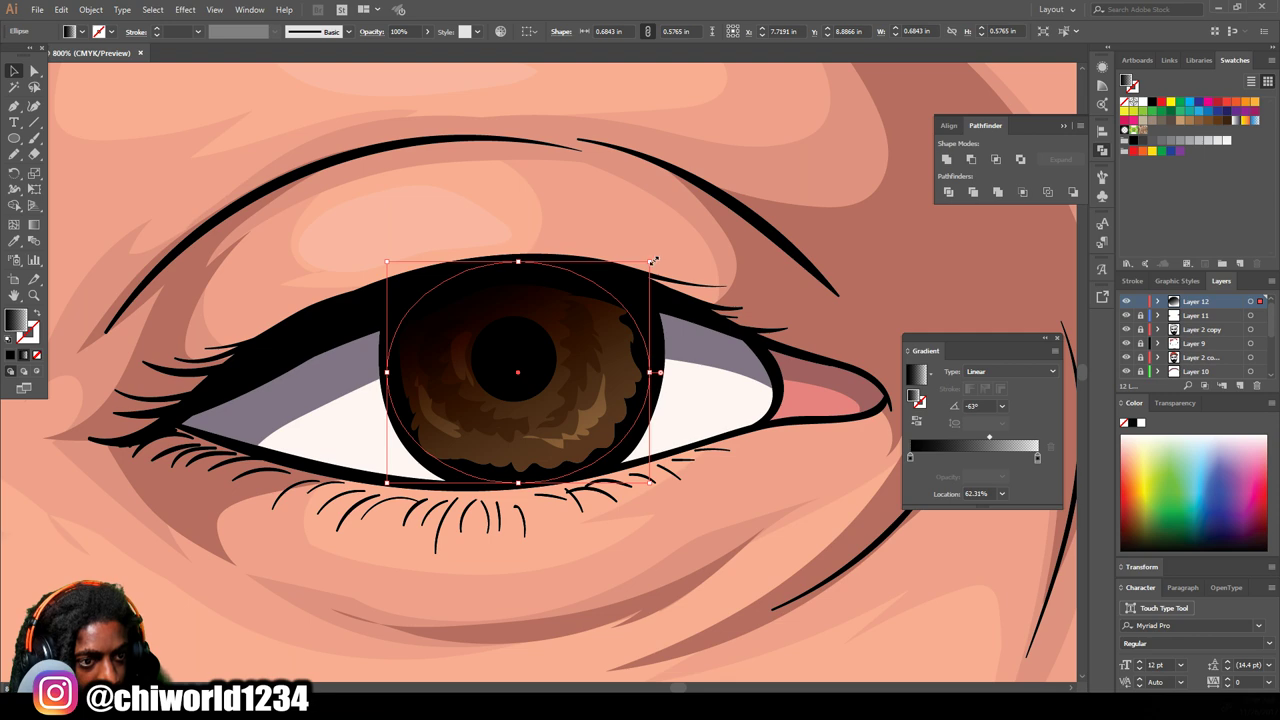
# Step: Set the iris ellipse's gradient angle to -78° and its midpoint to 54.1%
pyautogui.moveTo(653, 261); pyautogui.dragTo(678, 311)
pyautogui.hotkey('ctrl', 'z')
pyautogui.moveTo(981, 405); pyautogui.dragTo(980, 437)
pyautogui.scroll(-5, 967, 403)
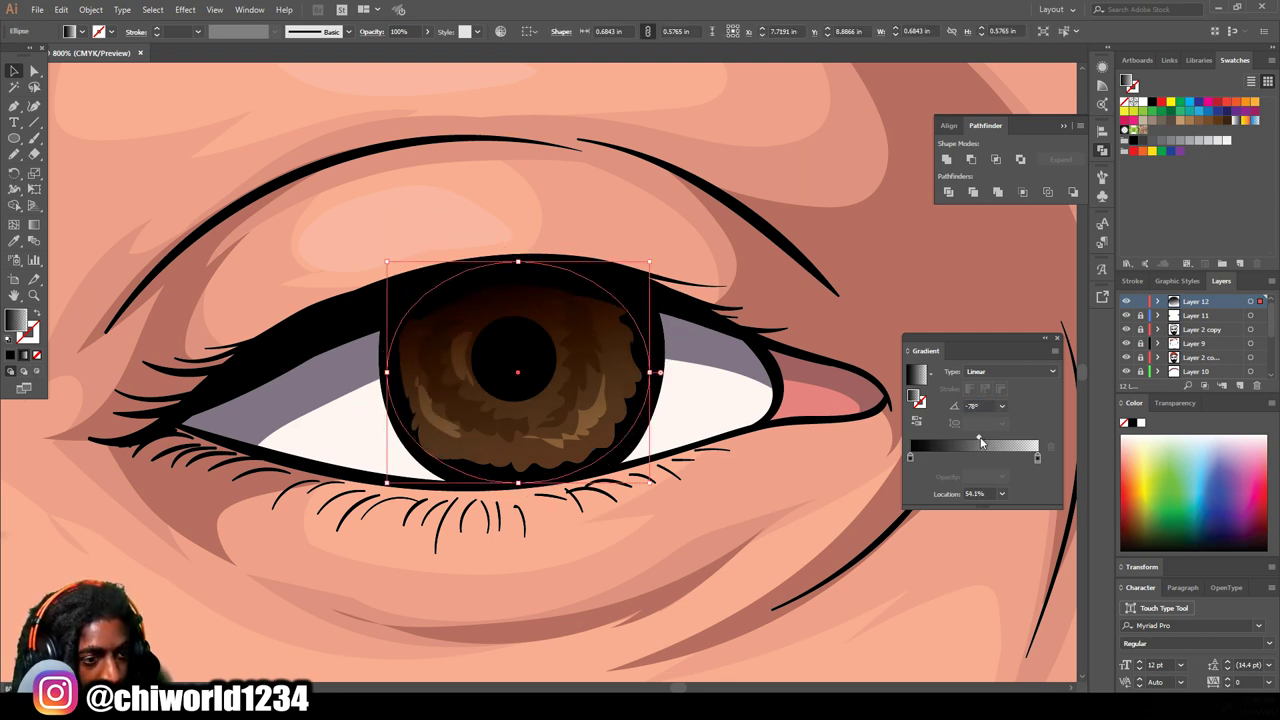
pyautogui.click(743, 483)
# Step: Copy the black gradient ellipse from the left-hand iris onto the right-hand iris
pyautogui.hotkey('ctrl', '0')
pyautogui.hotkey('ctrl', '+')
pyautogui.hotkey('ctrl', '+')
pyautogui.hotkey('ctrl', '+')
pyautogui.moveTo(307, 367); pyautogui.dragTo(678, 332)
pyautogui.hotkey('ctrl', '+')
pyautogui.hotkey('ctrl', '+')
pyautogui.hotkey('ctrl', '+')
pyautogui.hotkey('ctrl', '+')
pyautogui.moveTo(534, 388)
pyautogui.mouseDown()
pyautogui.moveTo(550, 384)
pyautogui.moveTo(535, 380)
pyautogui.mouseUp()
# Step: Reshape the copied ellipse by moving its anchor points and handles so it fits the right-hand iris
pyautogui.press('a')
pyautogui.moveTo(672, 366); pyautogui.dragTo(683, 361)
pyautogui.moveTo(550, 251); pyautogui.dragTo(551, 265)
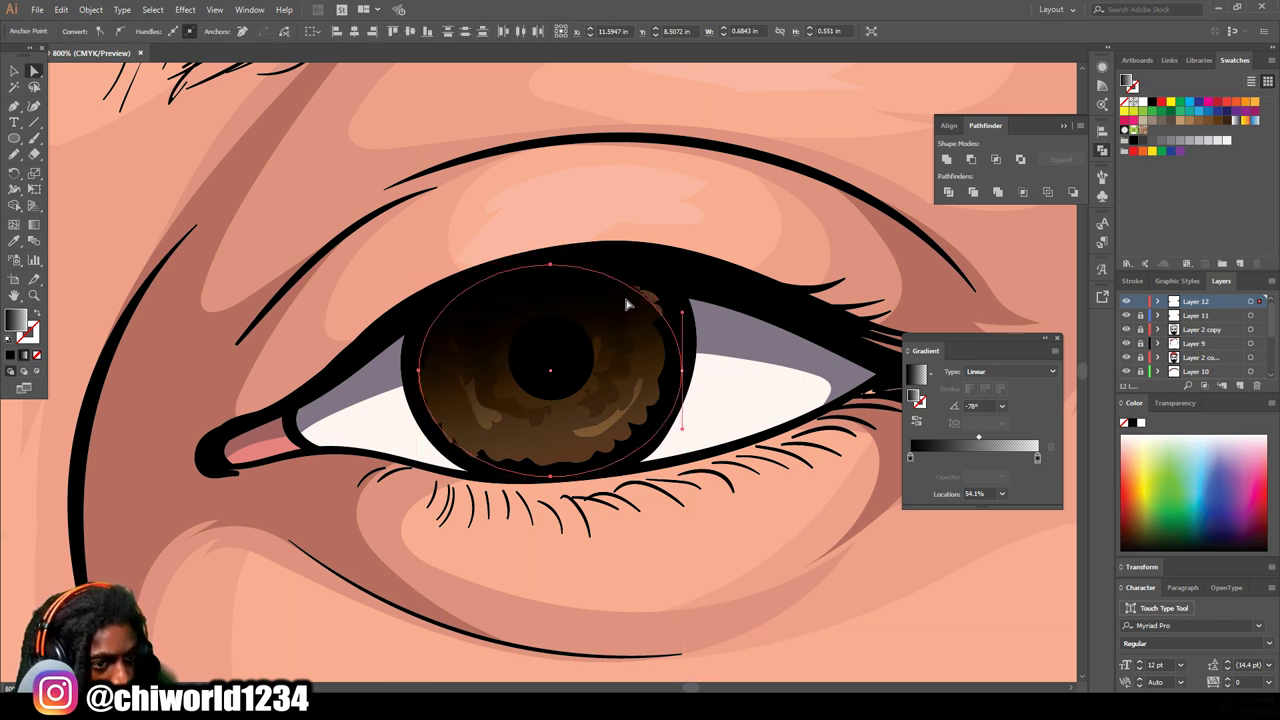
pyautogui.moveTo(683, 312); pyautogui.dragTo(710, 295)
pyautogui.moveTo(419, 371); pyautogui.dragTo(414, 370)
pyautogui.click(736, 486)
# Step: Move the gradient midpoint of the right-hand iris ellipse to 21.79%
pyautogui.scroll(-7, 766, 487)
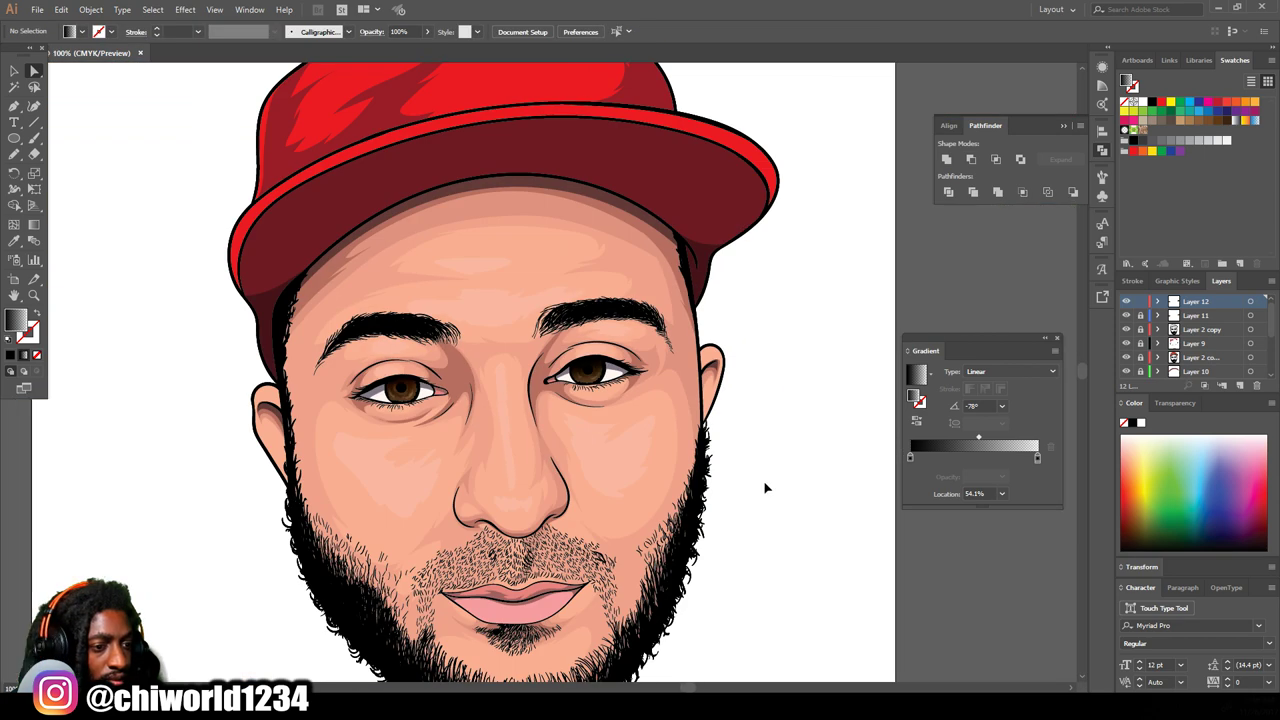
pyautogui.click(588, 323)
pyautogui.moveTo(979, 437); pyautogui.dragTo(938, 437)
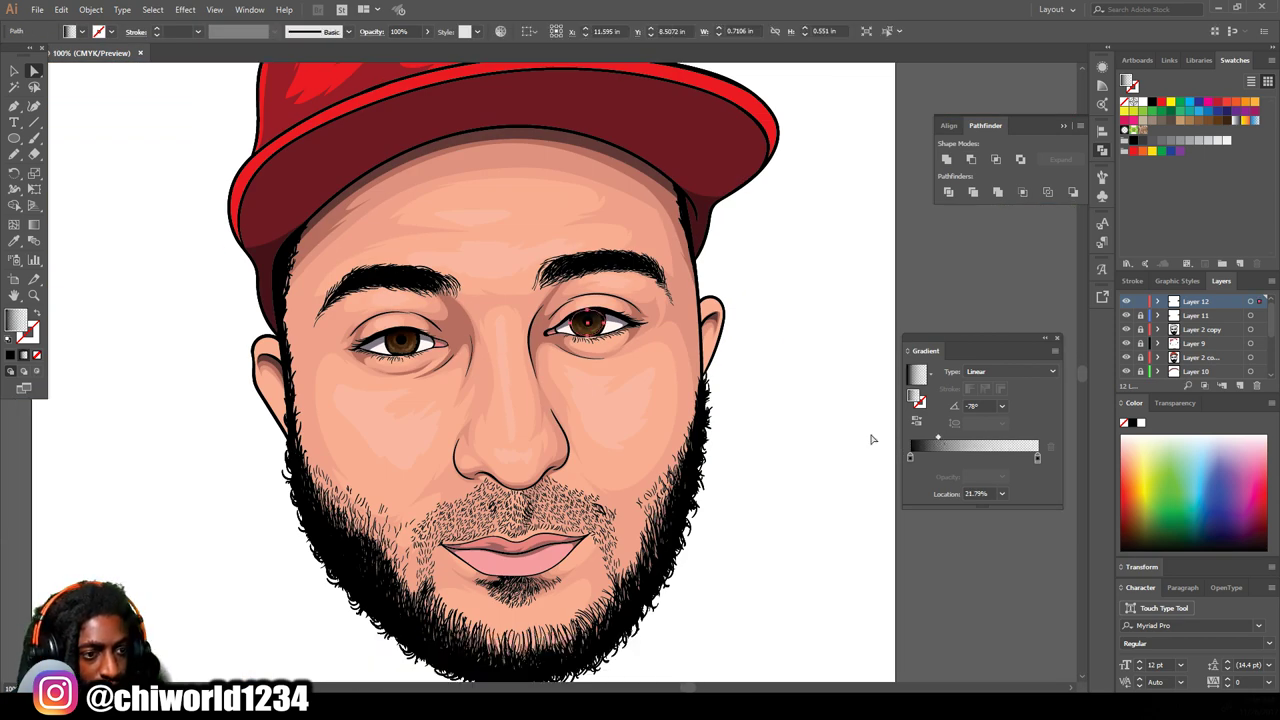
pyautogui.click(872, 438)
# Step: Set a white fill with no stroke and draw small white reflections on the pupils with the Pencil tool
pyautogui.scroll(3, 785, 422)
pyautogui.click(8, 341)
pyautogui.click(33, 338)
pyautogui.click(37, 356)
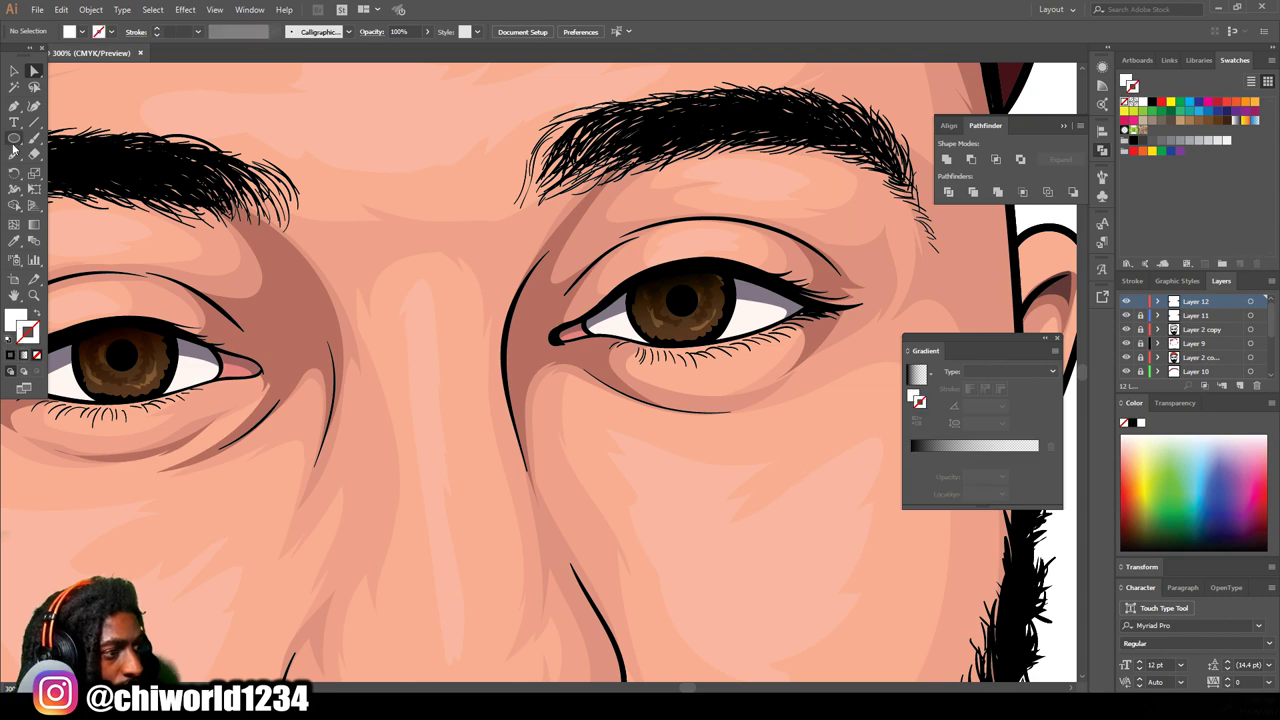
pyautogui.click(14, 154)
pyautogui.moveTo(690, 285); pyautogui.dragTo(688, 288)
pyautogui.scroll(-3, 533, 385)
pyautogui.scroll(4, 356, 366)
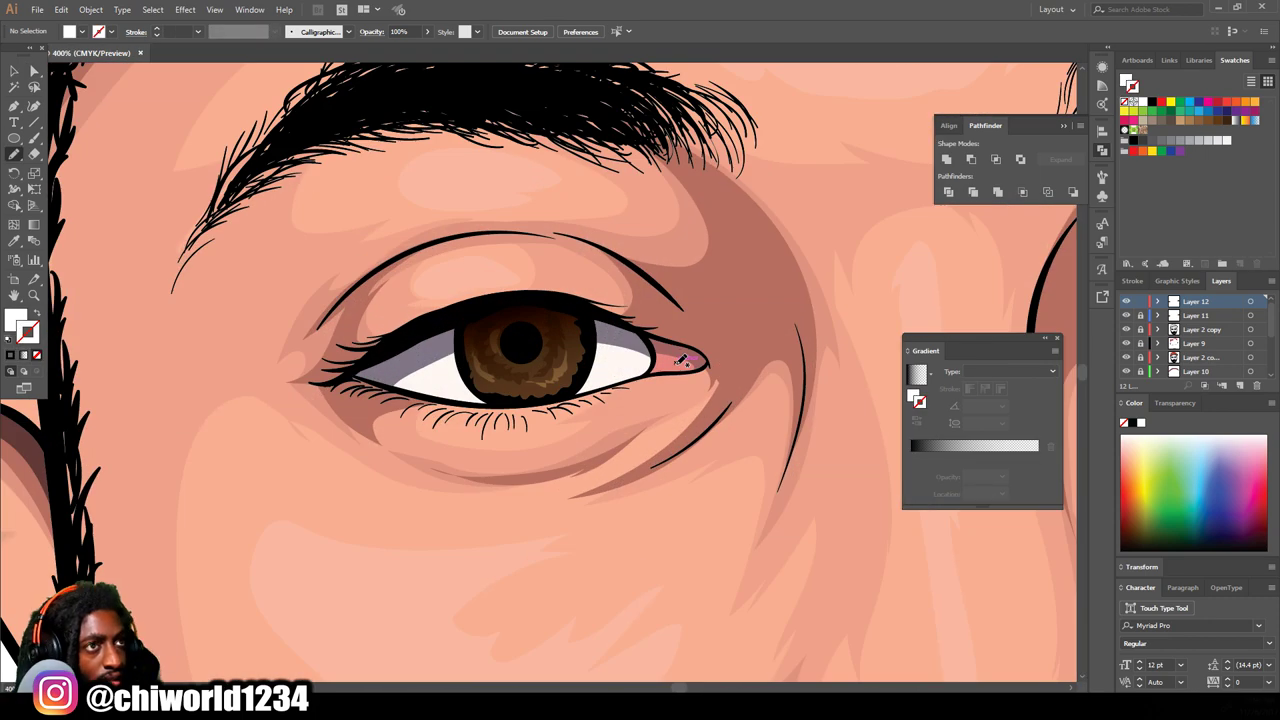
# Step: Examine the finished eyes within the whole cartoon portrait
pyautogui.hotkey('ctrl', '0')
pyautogui.hotkey('ctrl', '+')
pyautogui.hotkey('ctrl', '+')
pyautogui.hotkey('ctrl', '0')
pyautogui.hotkey('ctrl', '+')
pyautogui.hotkey('ctrl', '+')
pyautogui.hotkey('ctrl', '-')
pyautogui.hotkey('ctrl', '-')
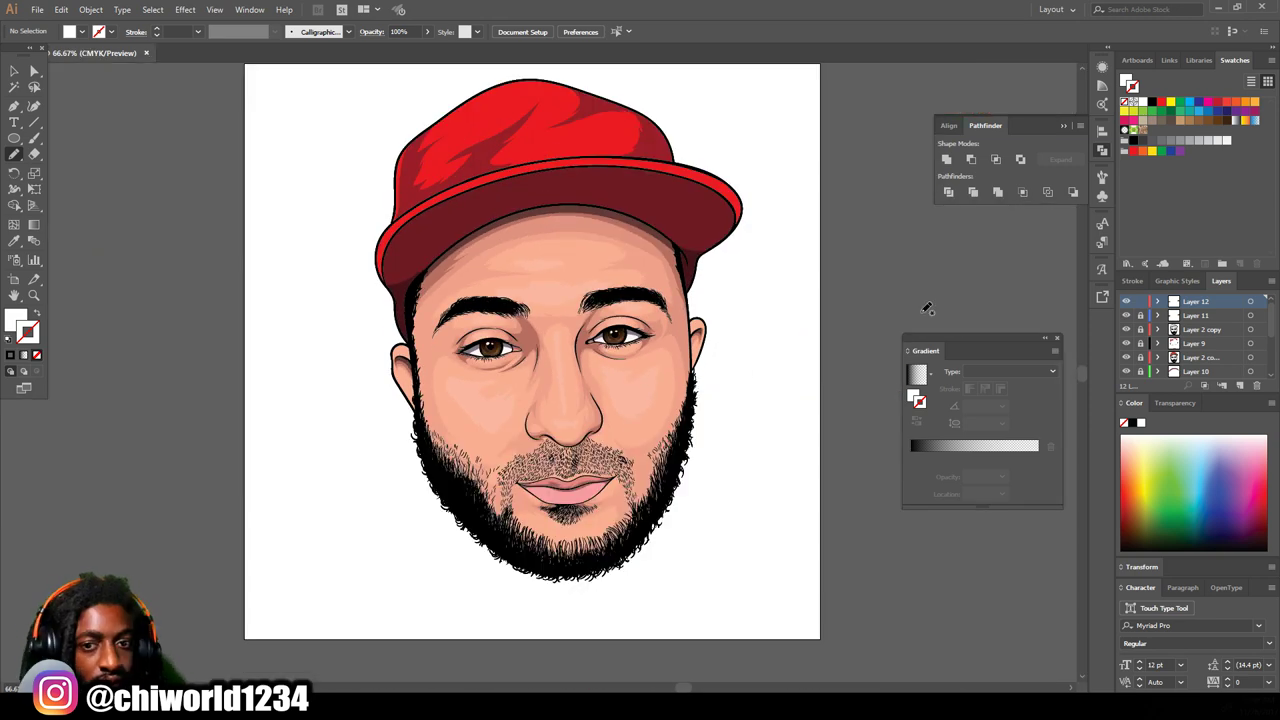
# Step: Apply a three-stop linear gradient to the stroke and set its first stop to M 51, Y 77, K 100
pyautogui.click(1236, 120)
pyautogui.click(982, 457)
pyautogui.doubleClick(911, 457)
pyautogui.moveTo(926, 558); pyautogui.dragTo(993, 558)
pyautogui.moveTo(926, 542)
pyautogui.mouseDown()
pyautogui.moveTo(978, 542)
pyautogui.moveTo(961, 527)
pyautogui.mouseUp()
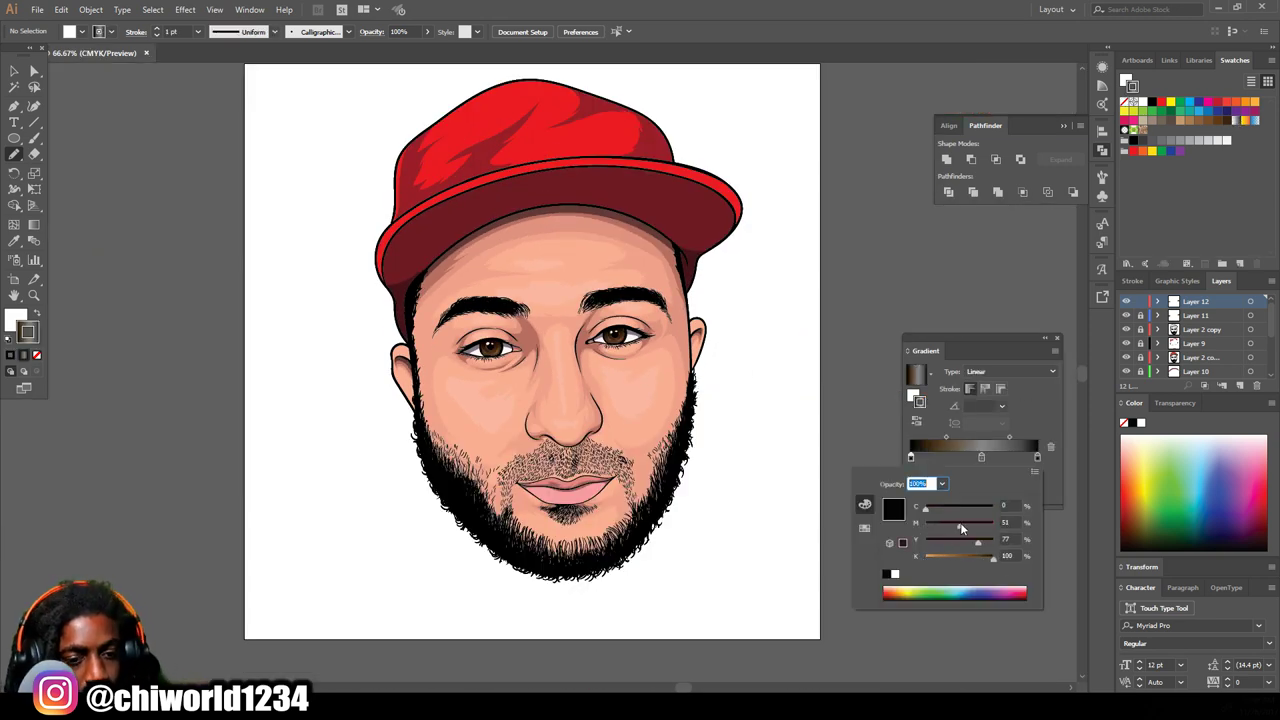
# Step: Place the stroke gradient's middle stop at 52.56% and mix it to a dark brown with the CMYK sliders
pyautogui.click(980, 458)
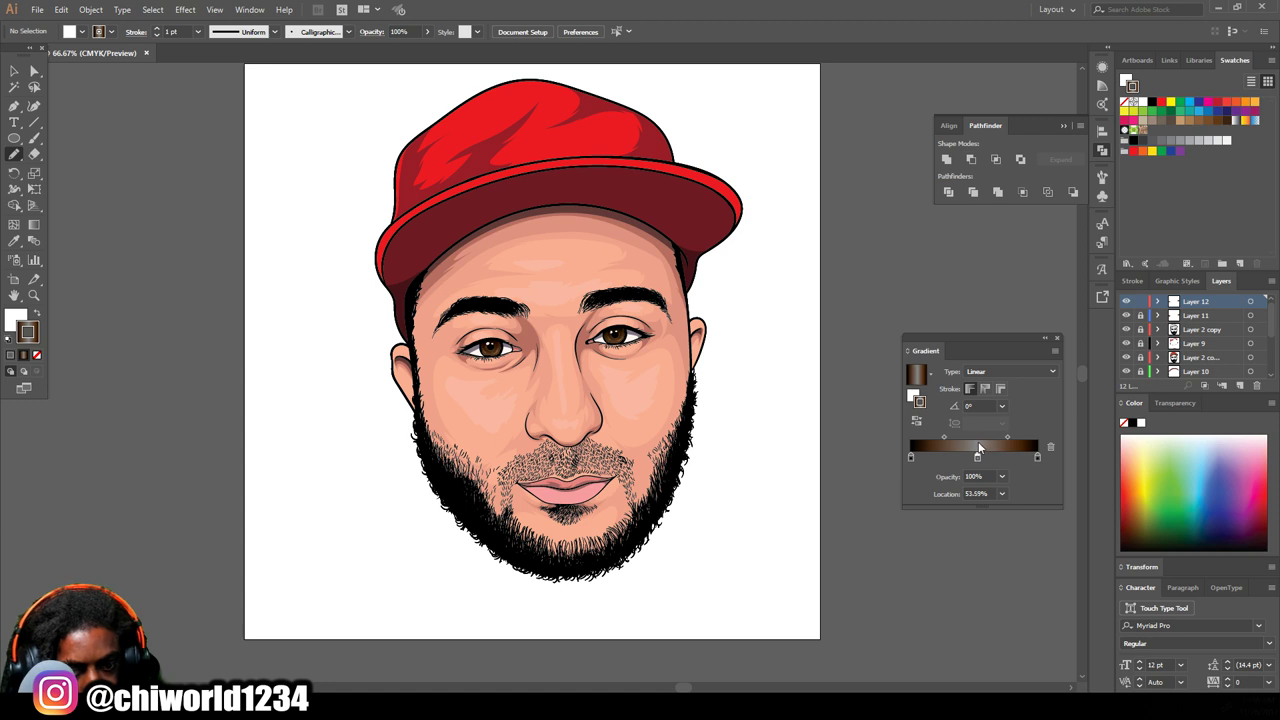
pyautogui.doubleClick(977, 457)
pyautogui.moveTo(926, 542); pyautogui.dragTo(958, 526)
pyautogui.moveTo(926, 509); pyautogui.dragTo(933, 510)
pyautogui.moveTo(963, 558); pyautogui.dragTo(967, 527)
pyautogui.moveTo(933, 510); pyautogui.dragTo(940, 511)
pyautogui.moveTo(959, 559); pyautogui.dragTo(956, 528)
# Step: Draw a curved test shape with the Pencil tool and a gradient test stroke with the Paintbrush beside the artboard
pyautogui.click(16, 156)
pyautogui.moveTo(162, 233); pyautogui.dragTo(154, 362)
pyautogui.click(34, 138)
pyautogui.moveTo(89, 169); pyautogui.dragTo(88, 281)
# Step: Paint short brown gradient hairs down both sides of the beard with the Paintbrush and no fill
pyautogui.hotkey('ctrl', '=')
pyautogui.hotkey('ctrl', '=')
pyautogui.scroll(-2, 774, 570)
pyautogui.scroll(-3, 780, 568)
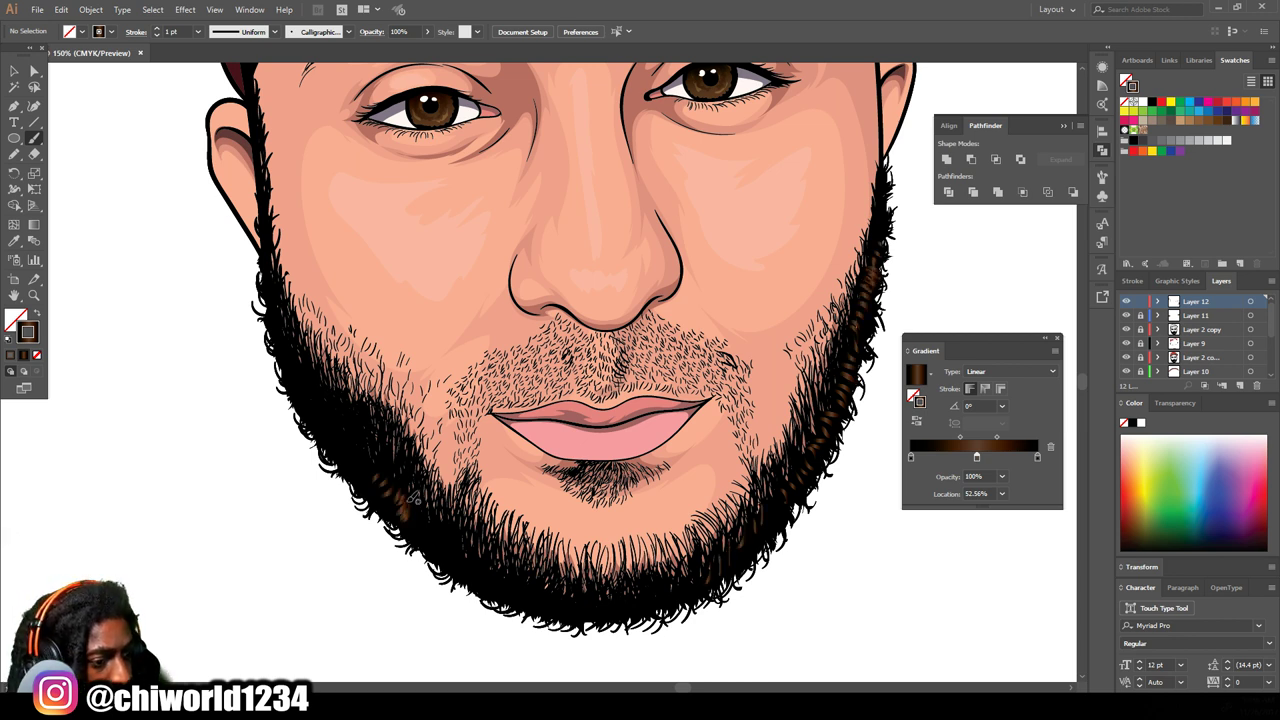
pyautogui.hotkey('ctrl', '-')
pyautogui.hotkey('ctrl', '-')
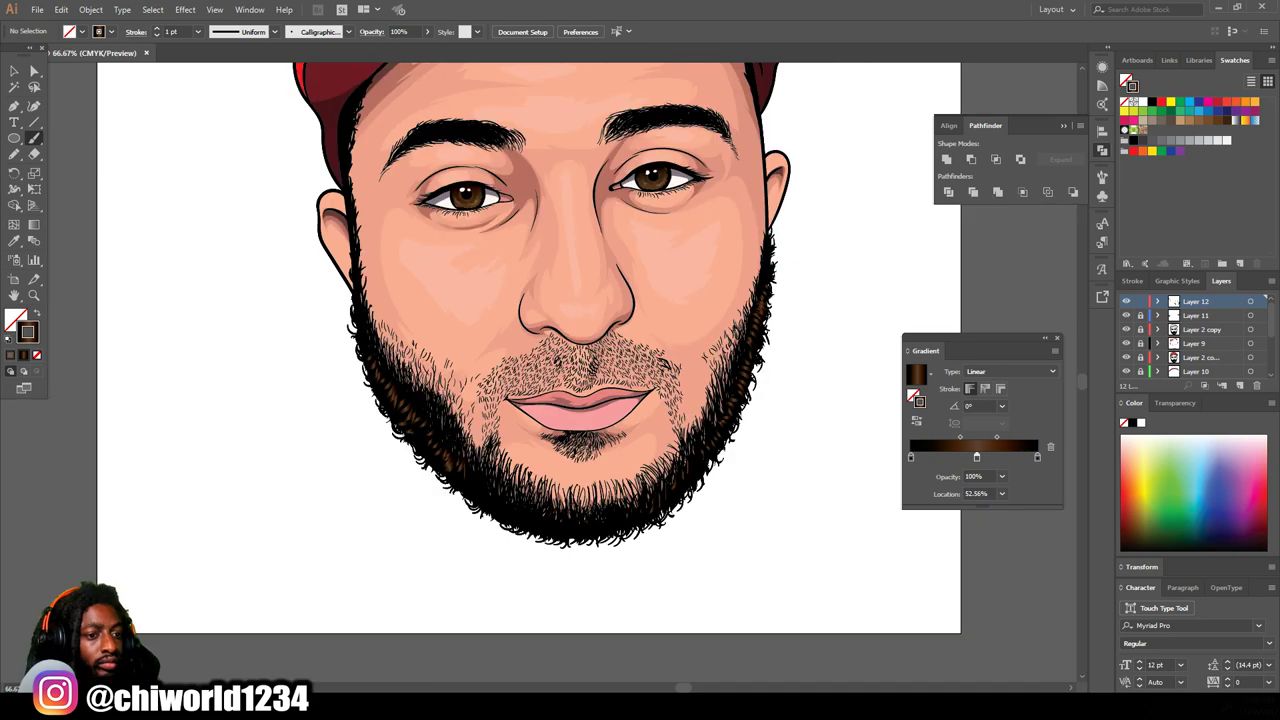
# Step: Paint more short brown gradient hairs along the chin part of the beard and inside both eyebrows
pyautogui.hotkey('ctrl', '=')
pyautogui.hotkey('ctrl', '=')
pyautogui.scroll(1, 661, 616)
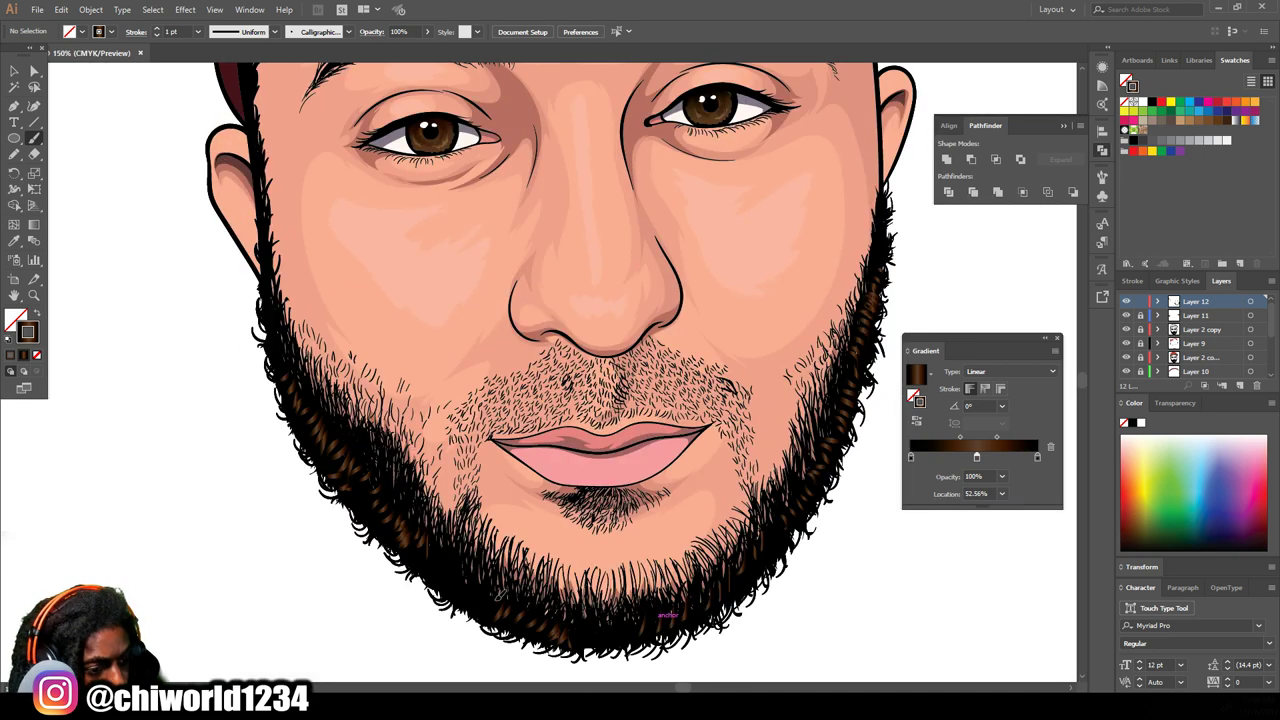
pyautogui.scroll(3, 770, 125)
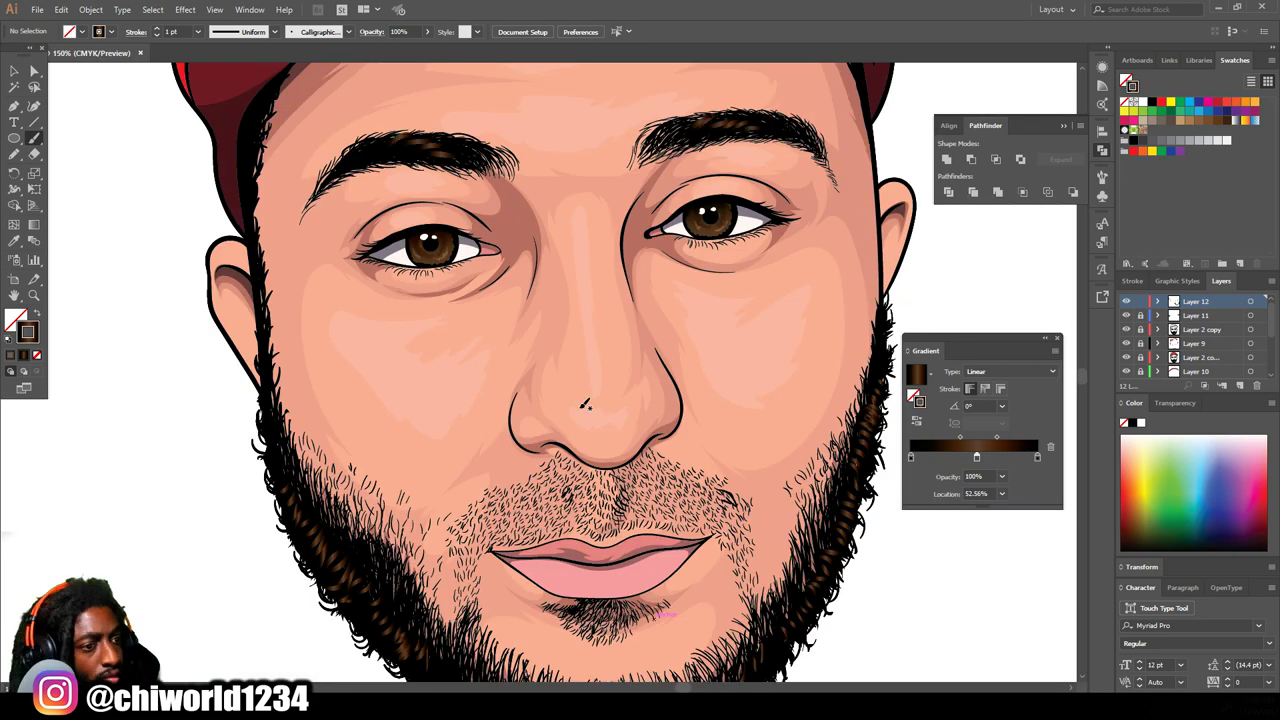
# Step: Examine the brown hair highlights in the beard and eyebrows against the whole portrait
pyautogui.hotkey('ctrl', '-')
pyautogui.hotkey('ctrl', '-')
pyautogui.hotkey('ctrl', '-')
pyautogui.hotkey('ctrl', '=')
pyautogui.hotkey('ctrl', '-')
pyautogui.hotkey('ctrl', '=')
pyautogui.hotkey('ctrl', '=')
pyautogui.hotkey('ctrl', '=')
# Step: Lighten the brown middle stop of the stroke gradient by reducing its black, and add lighter hairs to the beard
pyautogui.doubleClick(977, 457)
pyautogui.click(941, 556)
pyautogui.click(949, 557)
pyautogui.click(802, 499)
pyautogui.scroll(-2, 802, 499)
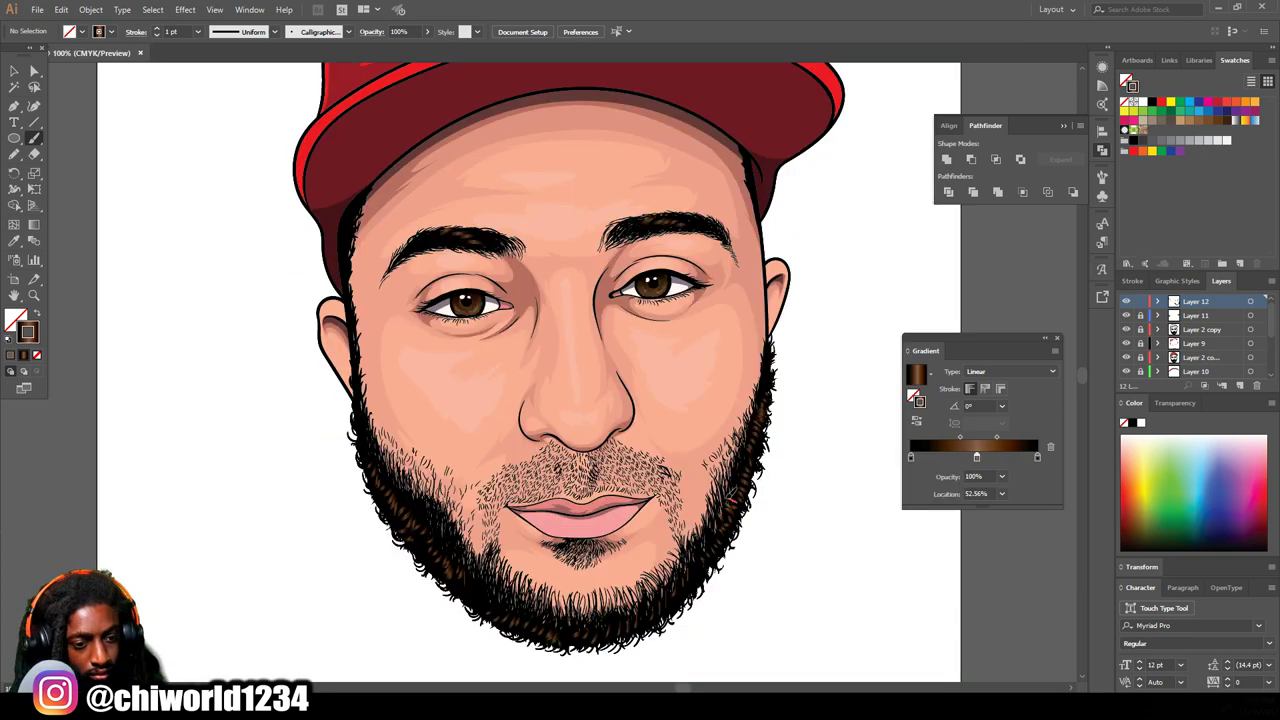
pyautogui.hotkey('ctrl', '-')
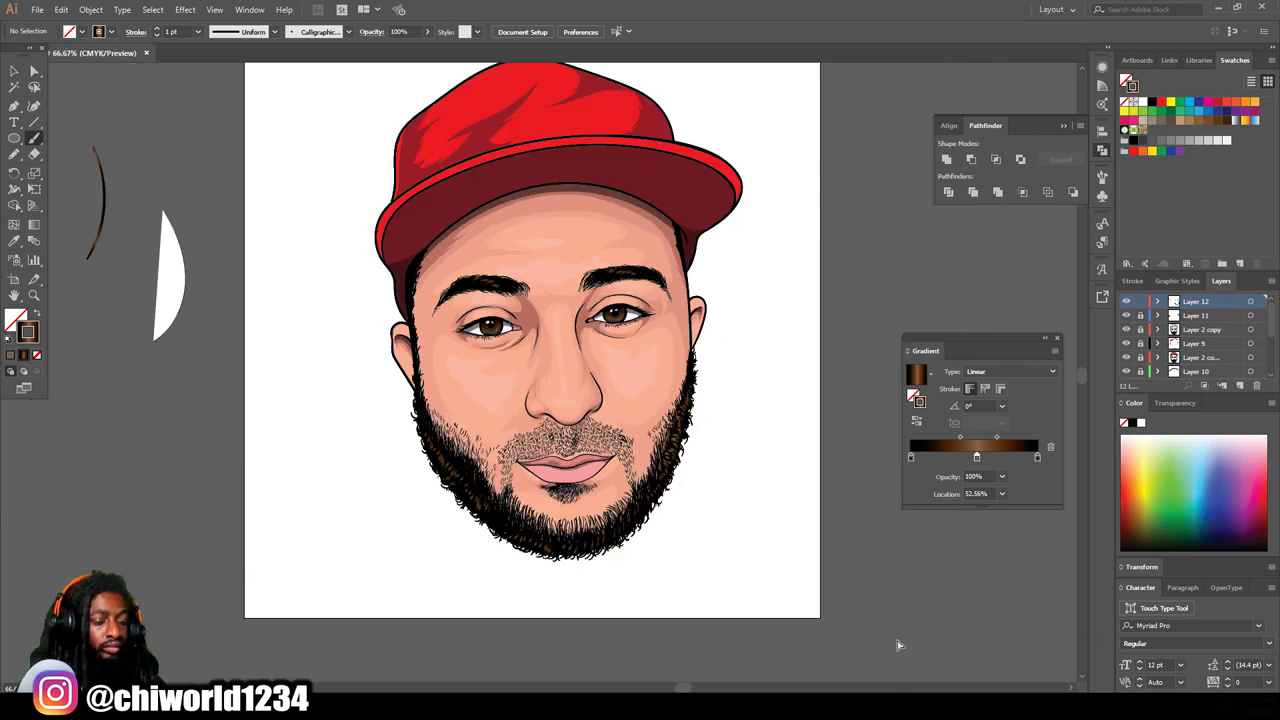
pyautogui.scroll(1, 245, 376)
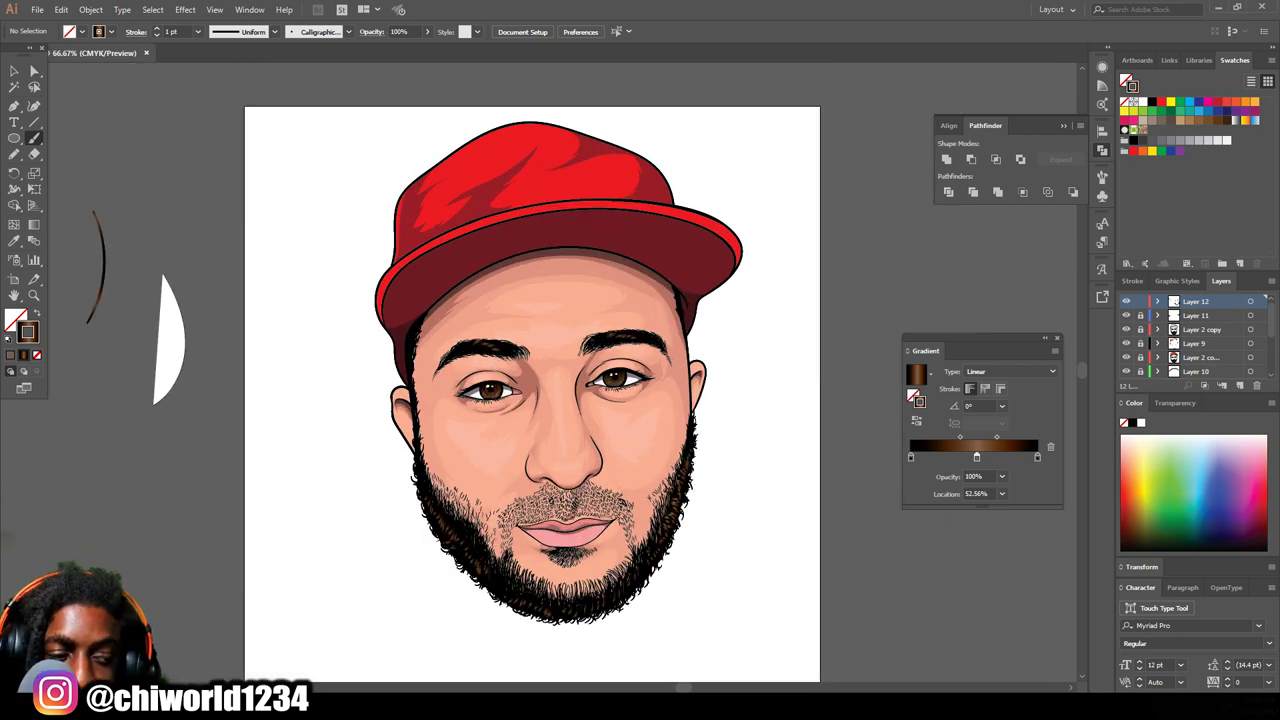